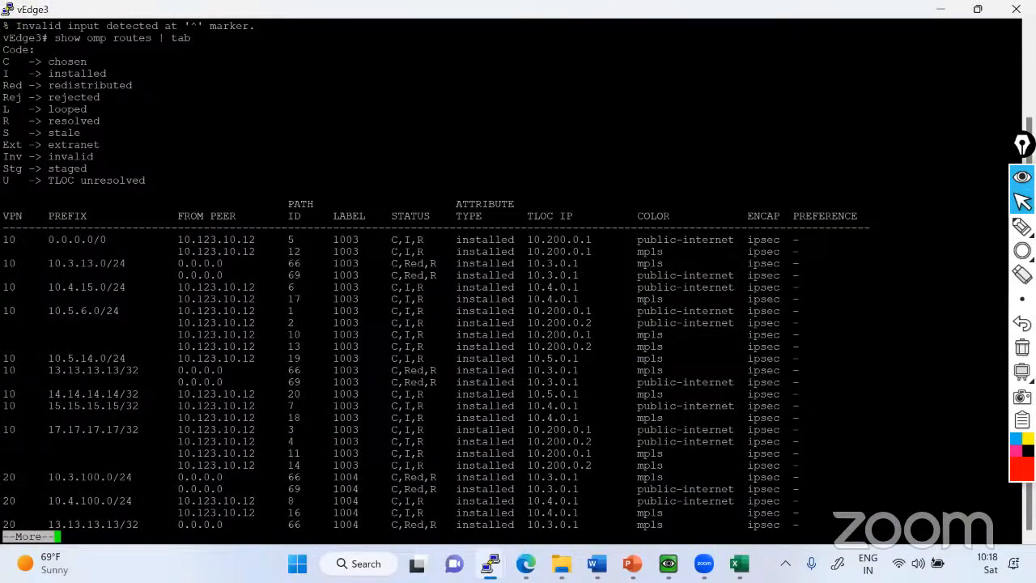
Check the Site-4 networks in the EVE topology and draw a red rectangle around the 15.15.15.15/32 rows in vEdge3's OMP route table.
key(alt+Tab)
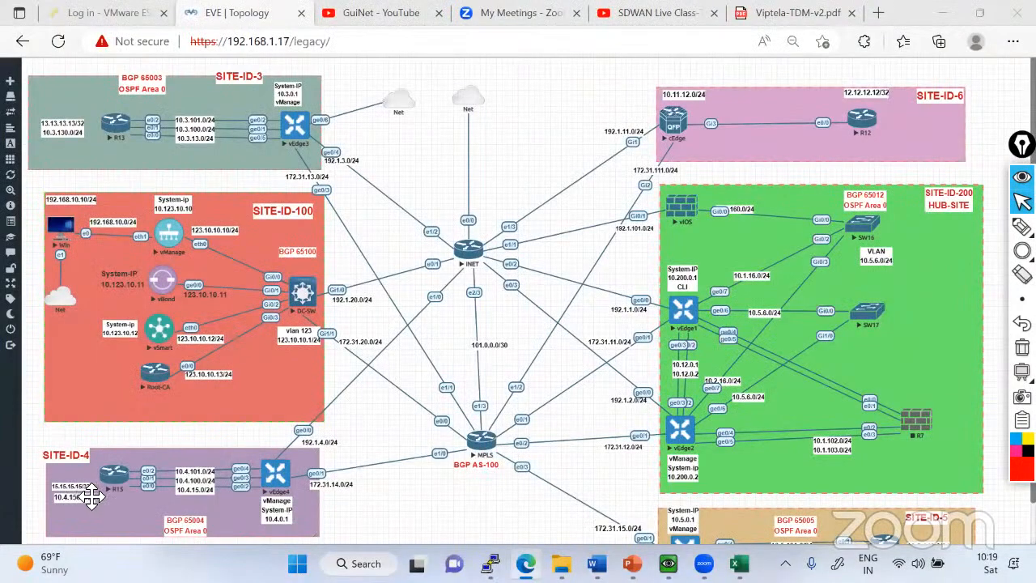
key(alt+Tab)
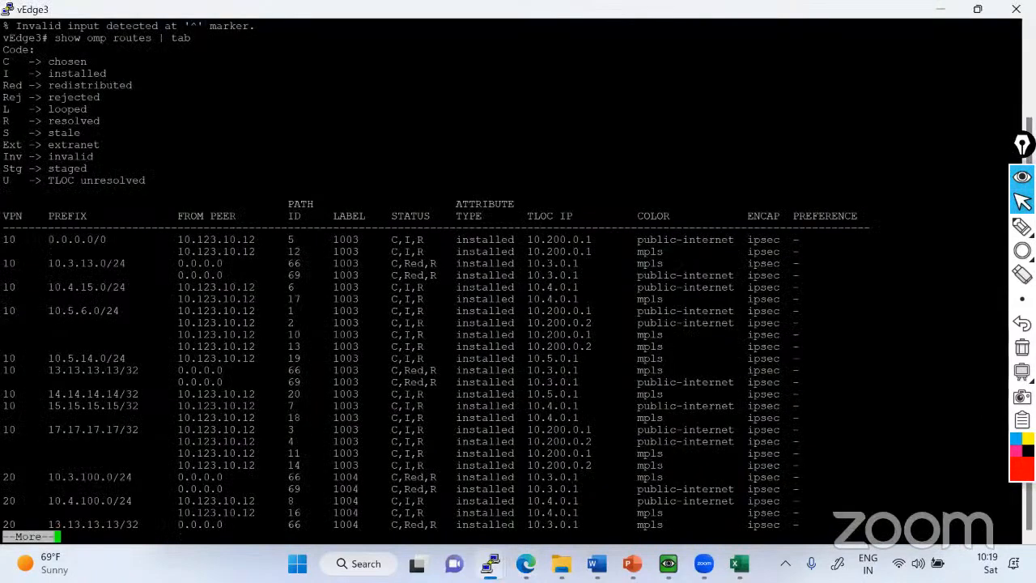
mouse_move(1023, 251)
click(973, 254)
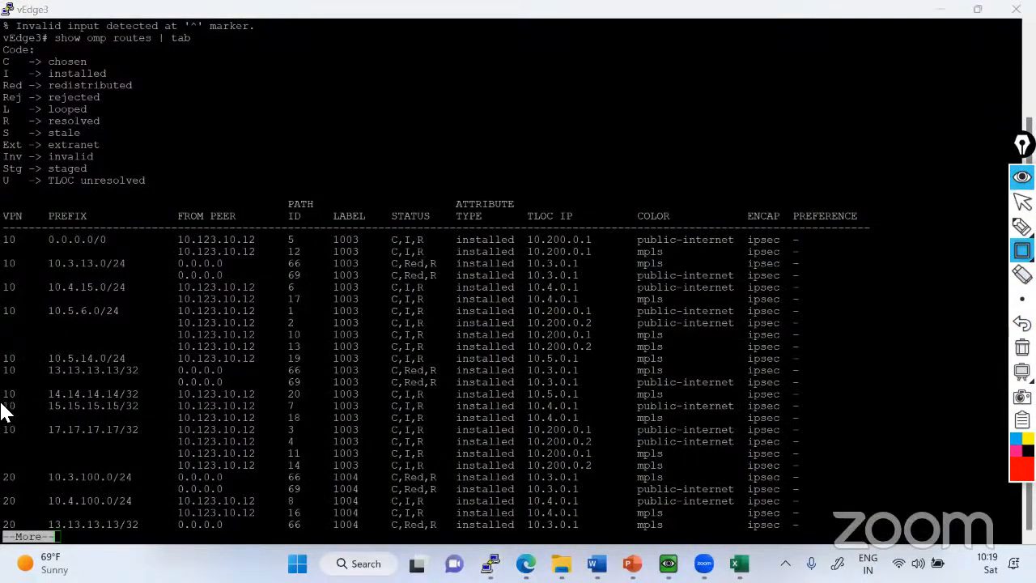
mouse_move(4, 400)
mouse_down()
mouse_move(186, 429)
mouse_move(375, 429)
mouse_up()
drag(535, 429, 813, 423)
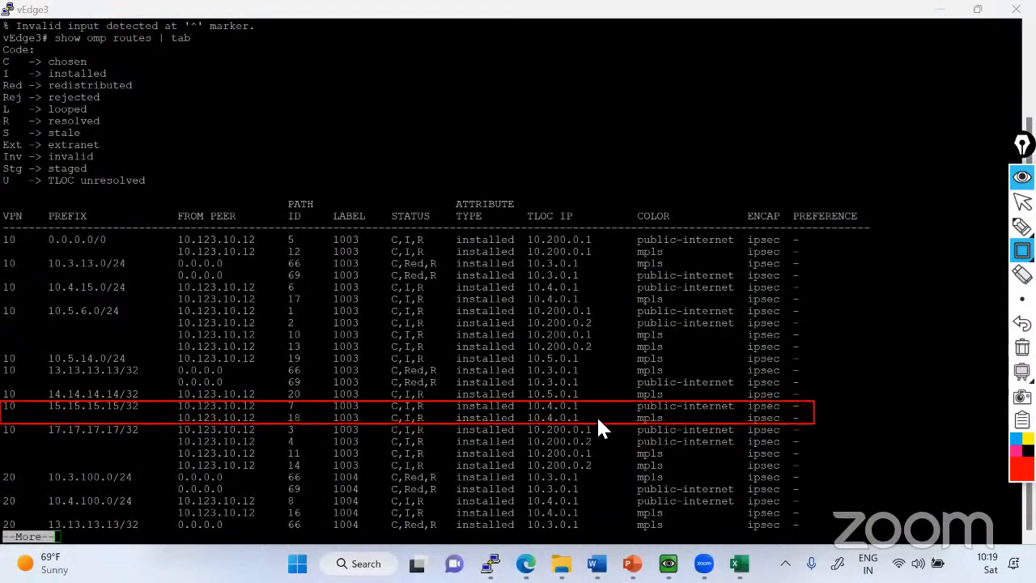
Draw red boxes around the TLOC IP, color and encapsulation entries of the 15.15.15.15/32 route.
drag(527, 402, 577, 412)
mouse_move(689, 409)
mouse_down()
mouse_move(723, 422)
mouse_move(796, 420)
mouse_up()
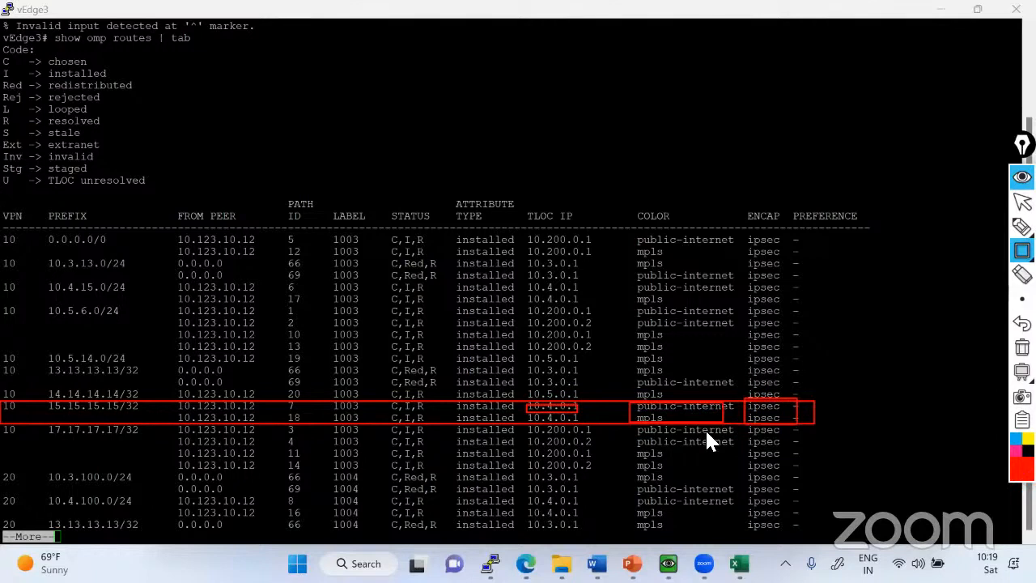
drag(528, 415, 591, 426)
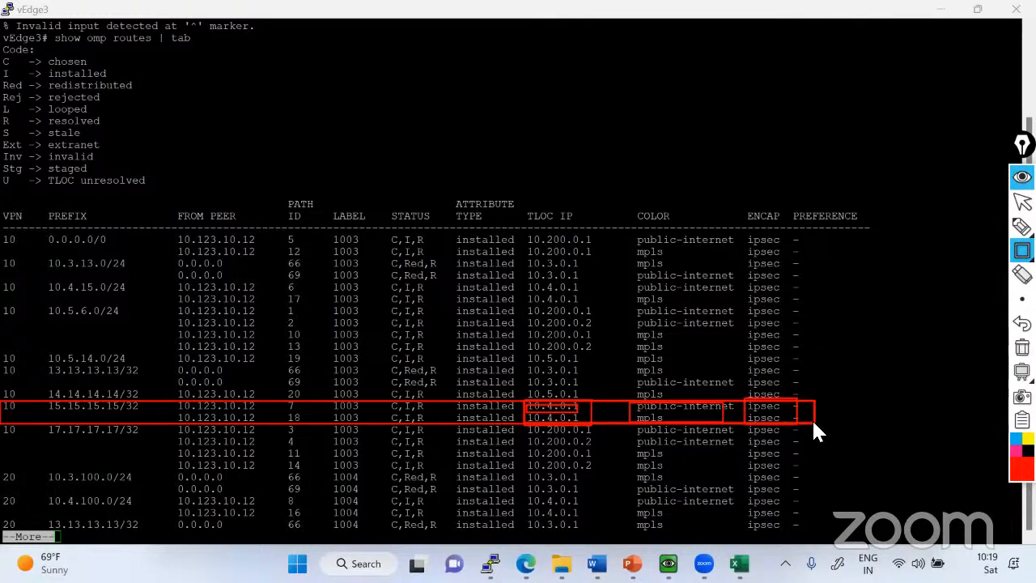
Leave the drawing tool, switch to the EVE topology in the browser and clear all screen annotations.
click(1022, 201)
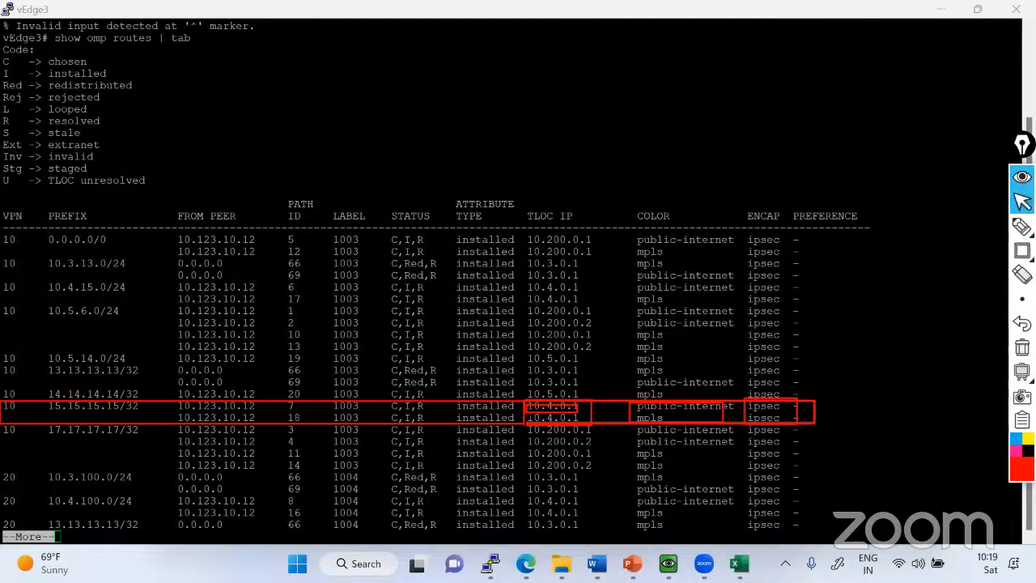
click(978, 9)
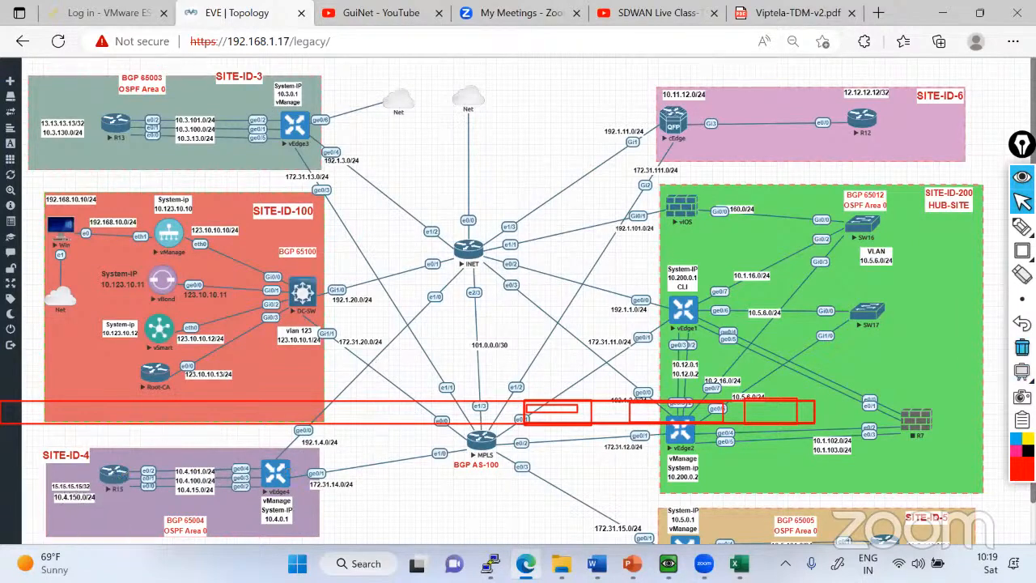
click(1022, 347)
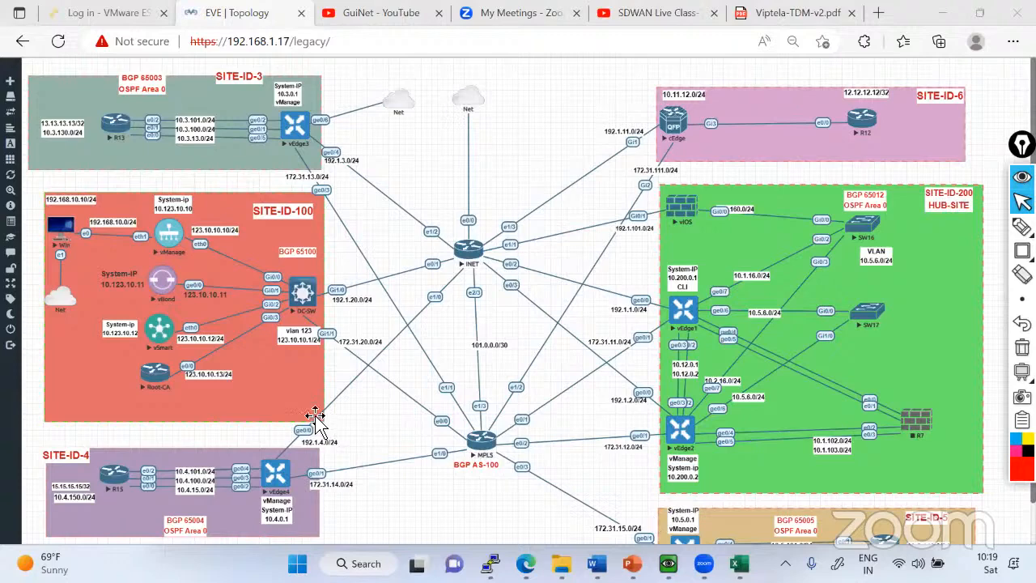
Switch to the TLOC-Extension presentation in PowerPoint and review slides 5 and 6 on the meaning of the TLOC Extension name.
key(alt+Tab)
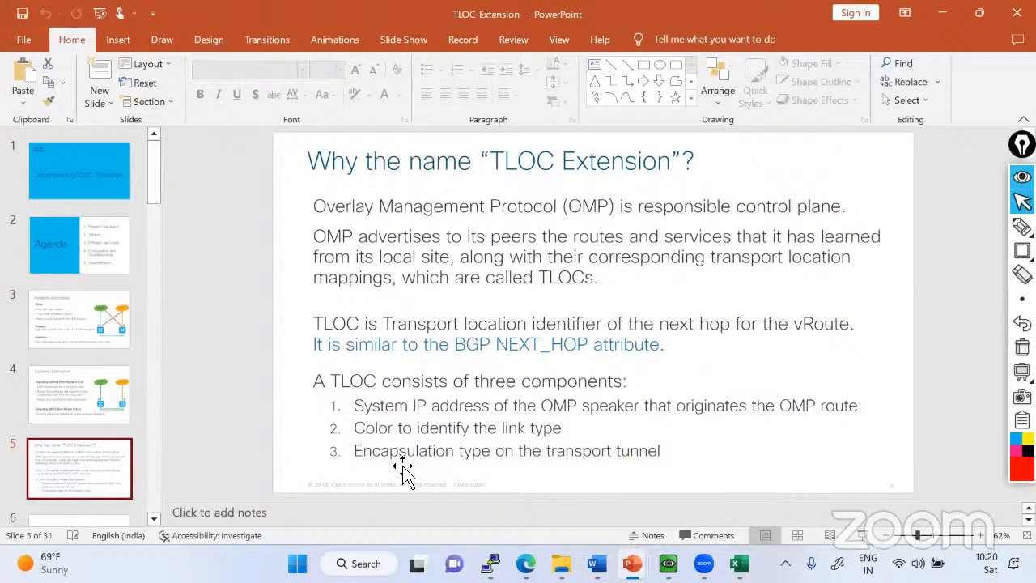
scroll(93, 462, down, 1)
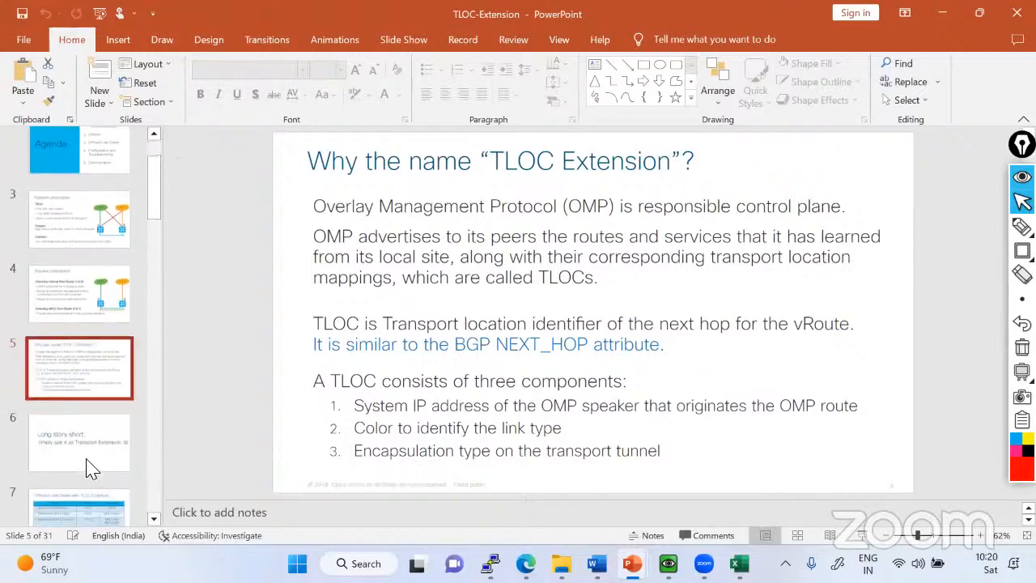
click(81, 453)
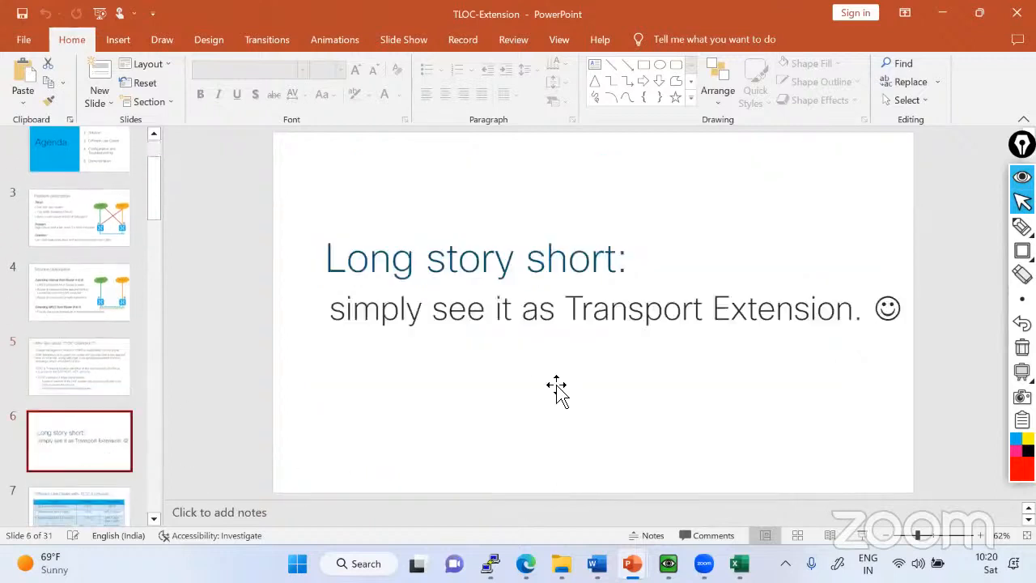
click(95, 390)
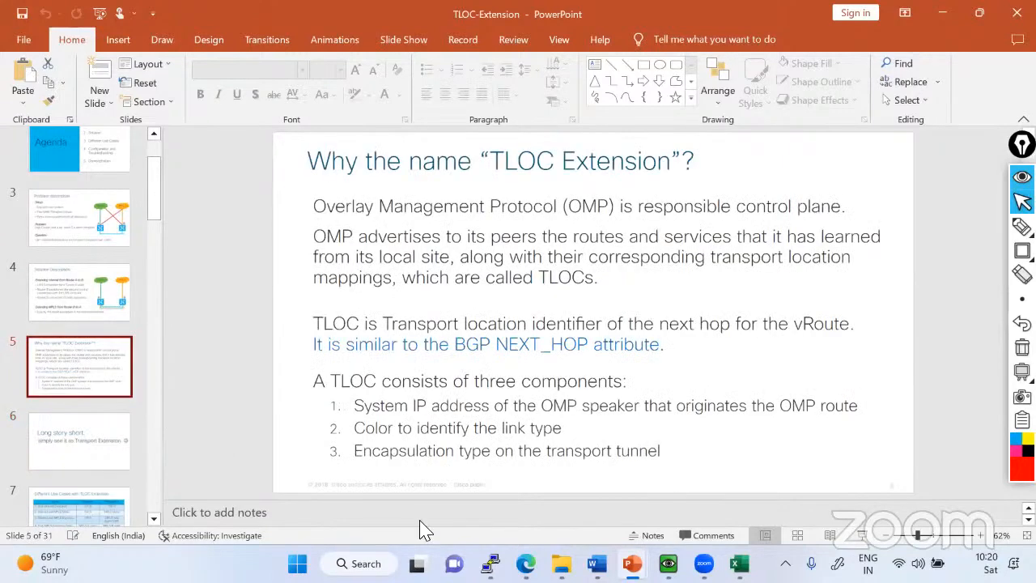
Switch to the EVE topology and mark vEdge3 in red pen, adding a new outgoing line, ticks on its links and a small box beside each.
click(526, 563)
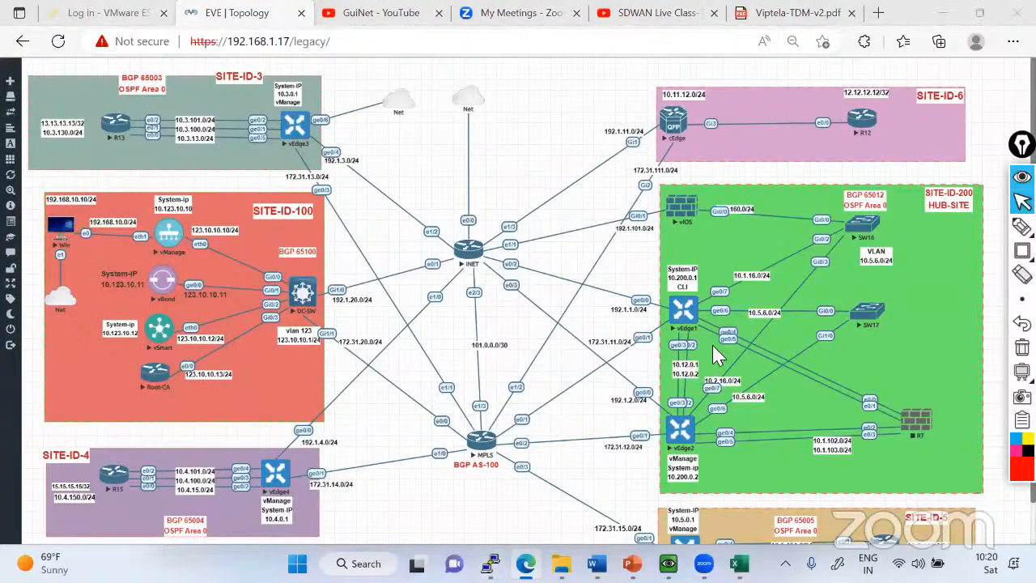
click(1023, 227)
mouse_move(306, 120)
mouse_down()
mouse_move(285, 126)
mouse_move(296, 138)
mouse_move(301, 128)
mouse_move(421, 148)
mouse_up()
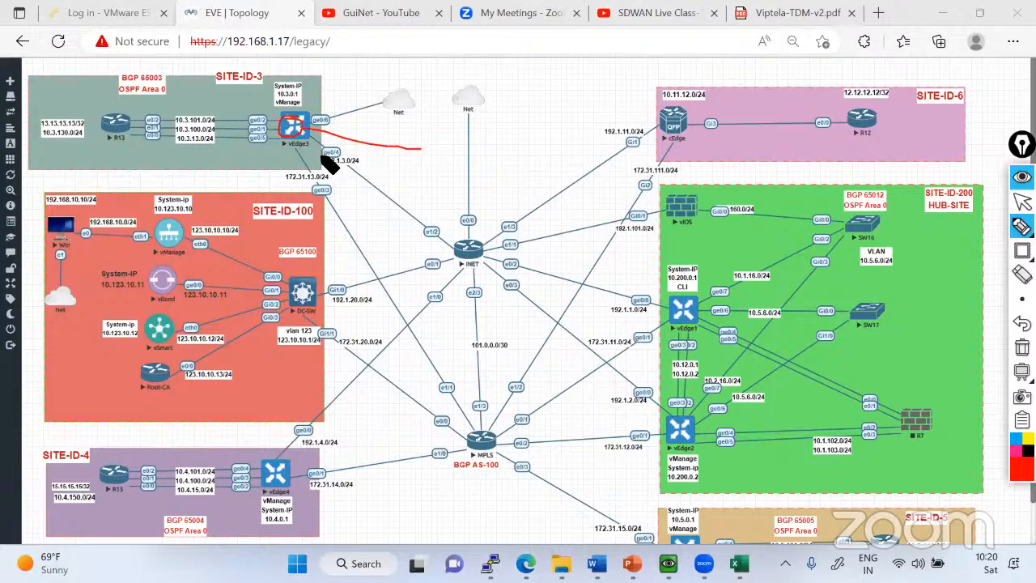
drag(320, 130, 333, 114)
mouse_move(306, 146)
mouse_down()
mouse_move(330, 137)
mouse_move(301, 165)
mouse_move(310, 158)
mouse_up()
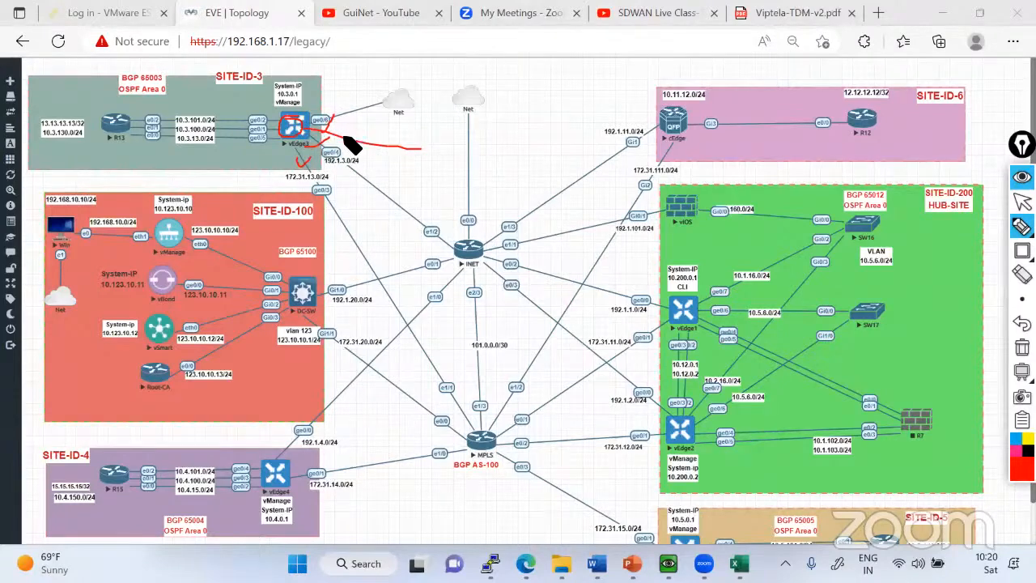
drag(356, 128, 357, 160)
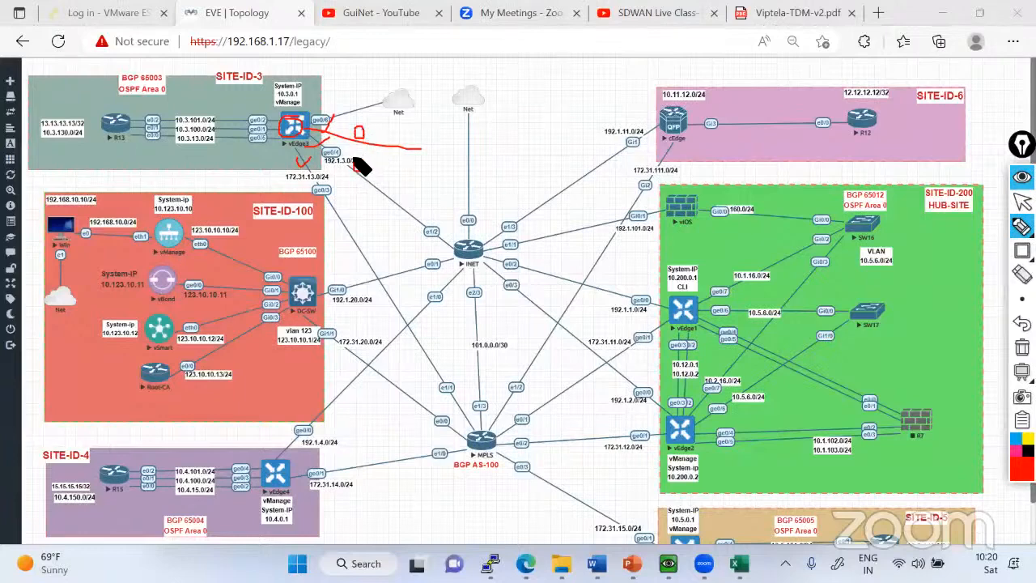
drag(332, 200, 334, 189)
click(1023, 202)
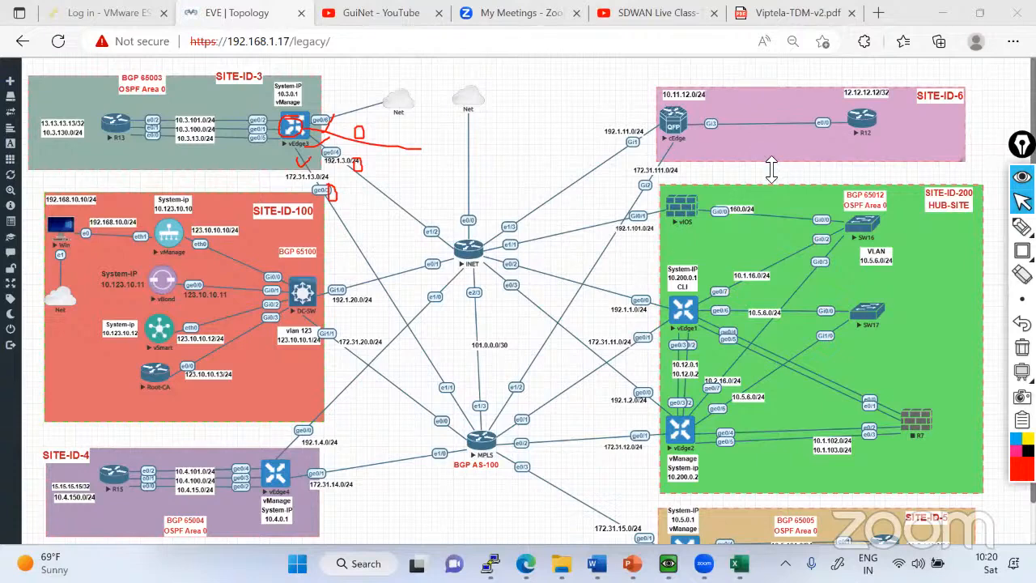
Circle the end of the red line drawn from vEdge3 and draw a large loop around its 192.1.3.0/24 and 172.31.13.0/24 links.
click(1022, 227)
click(946, 228)
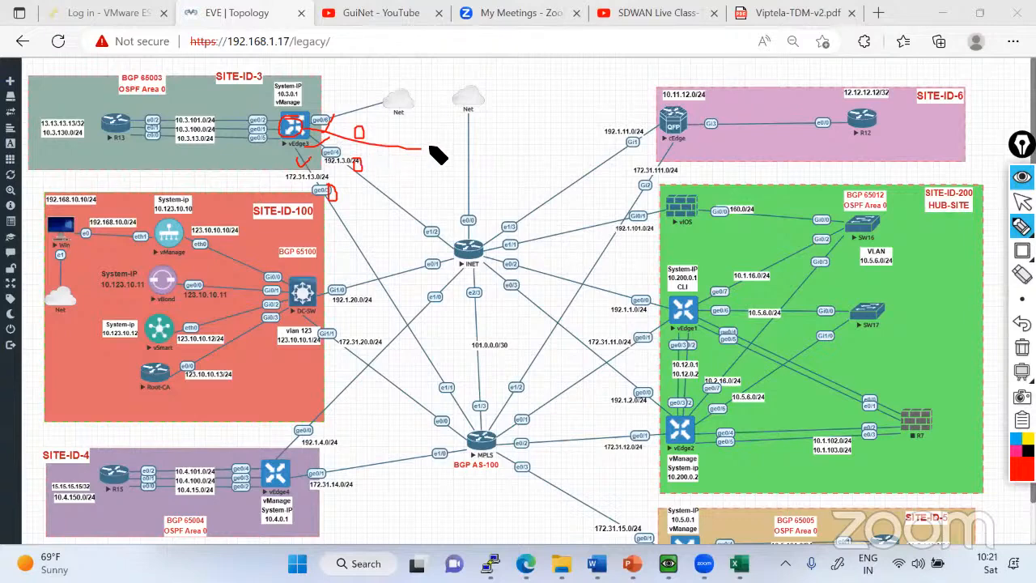
drag(418, 157, 415, 144)
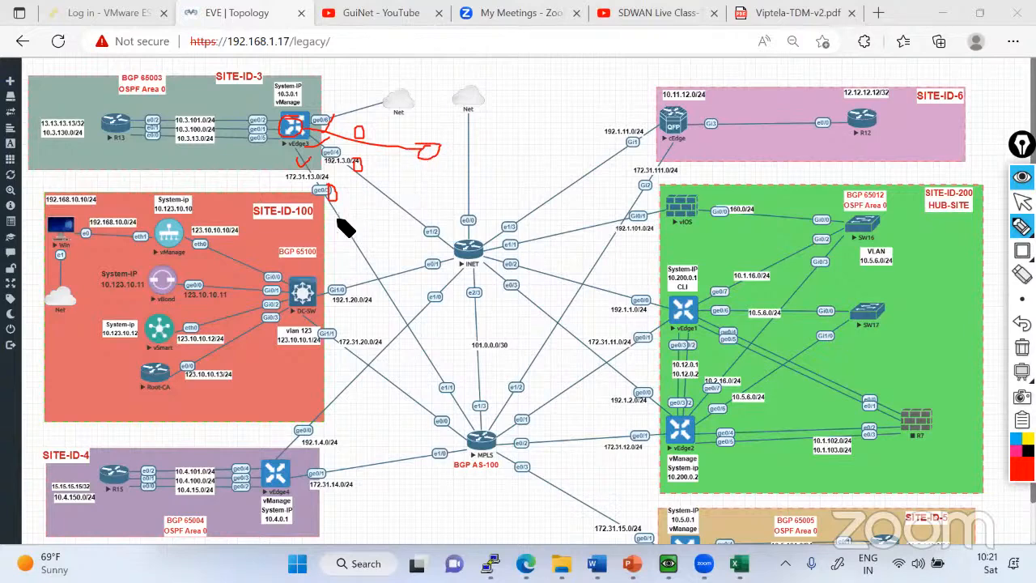
mouse_move(330, 219)
mouse_down()
mouse_move(382, 186)
mouse_move(385, 148)
mouse_move(328, 188)
mouse_move(321, 223)
mouse_move(346, 230)
mouse_up()
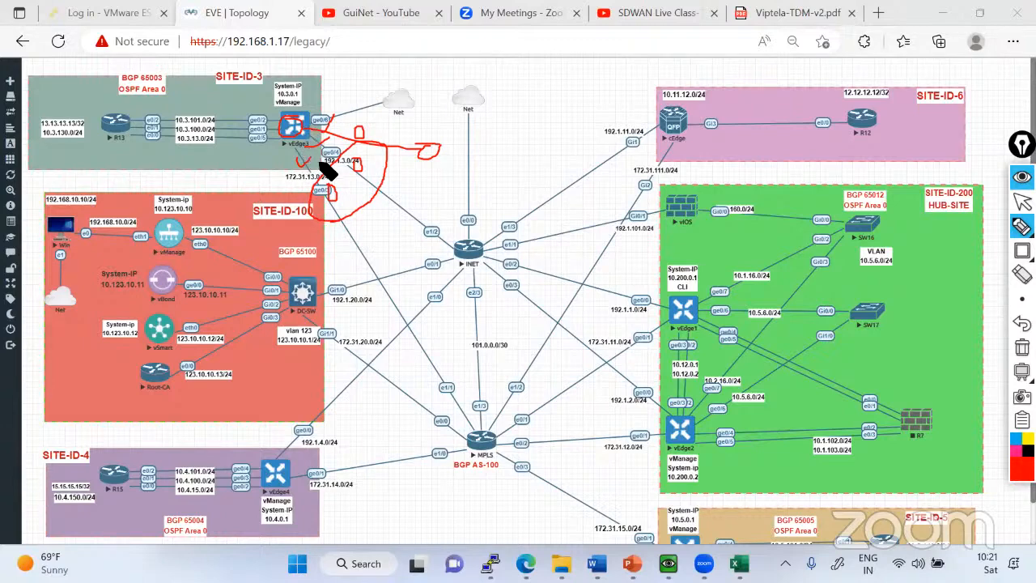
Clear the red annotations from the topology and switch to PowerPoint to show slide 7, "Different Use Cases with TLOC Extension".
click(1022, 204)
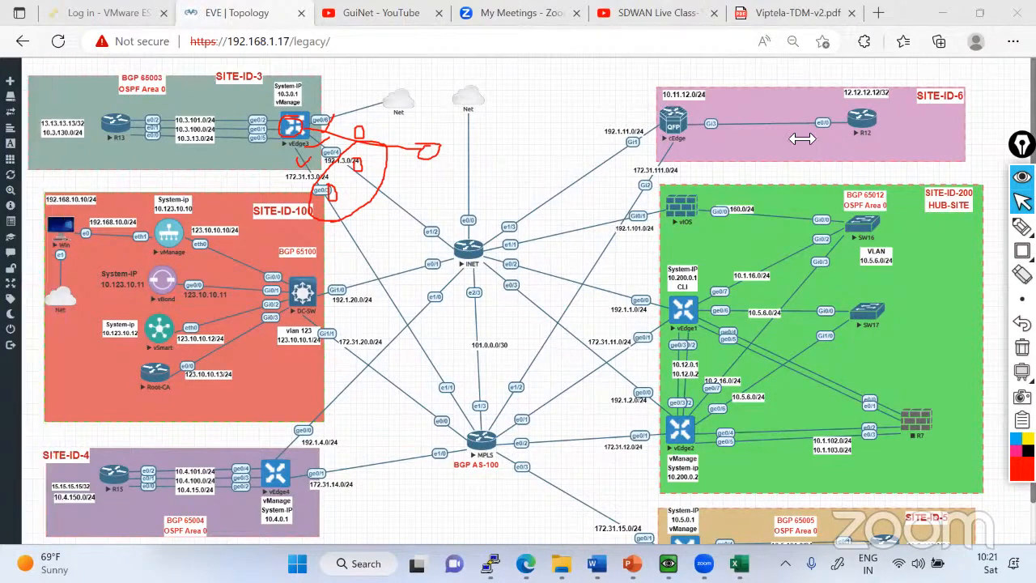
click(1023, 346)
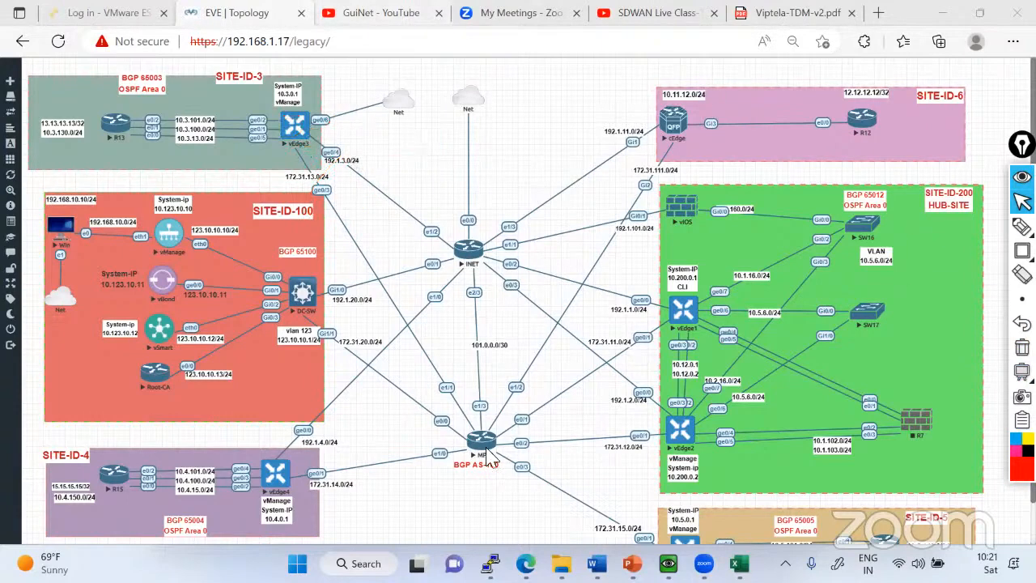
key(alt+Tab)
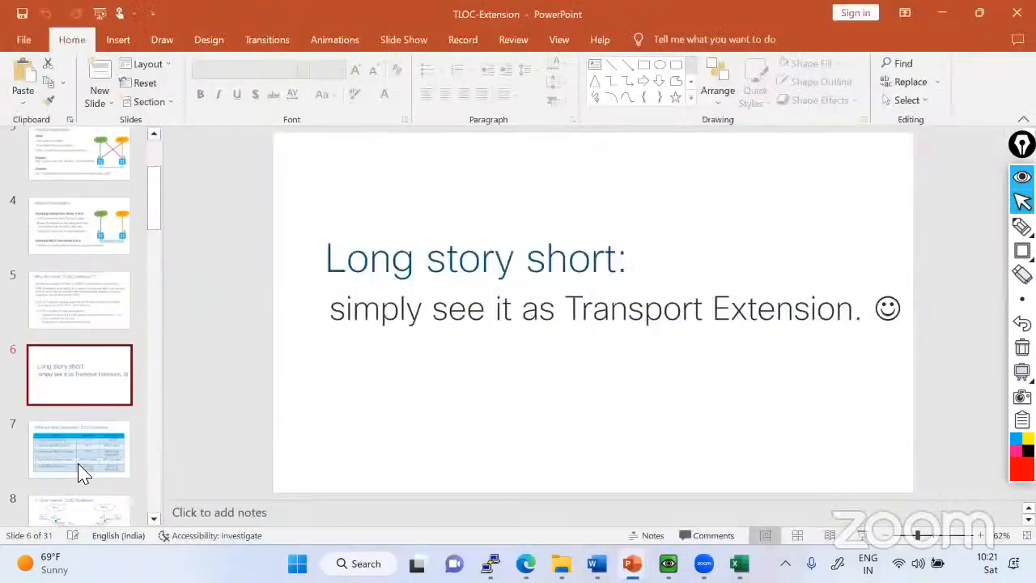
click(77, 459)
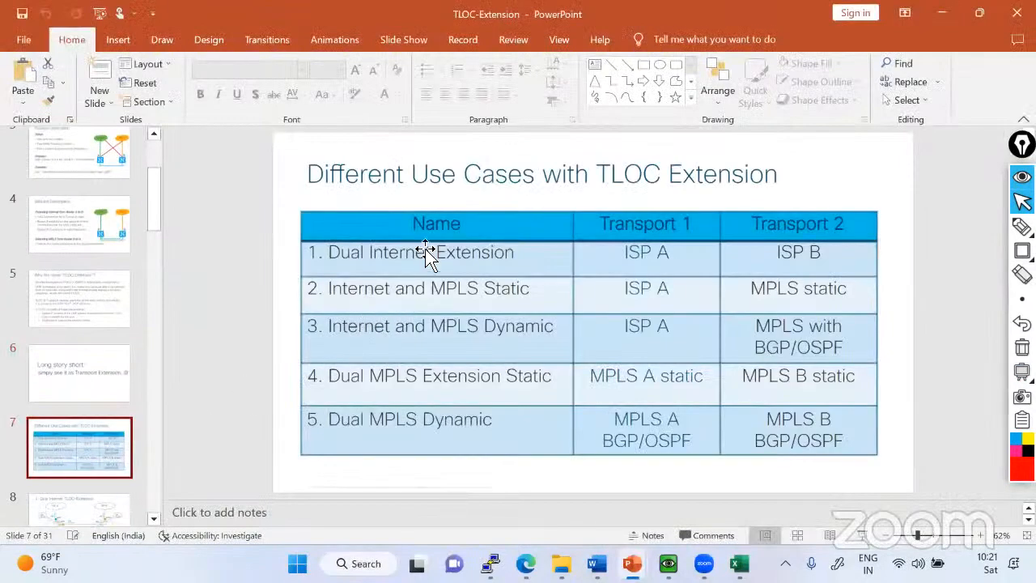
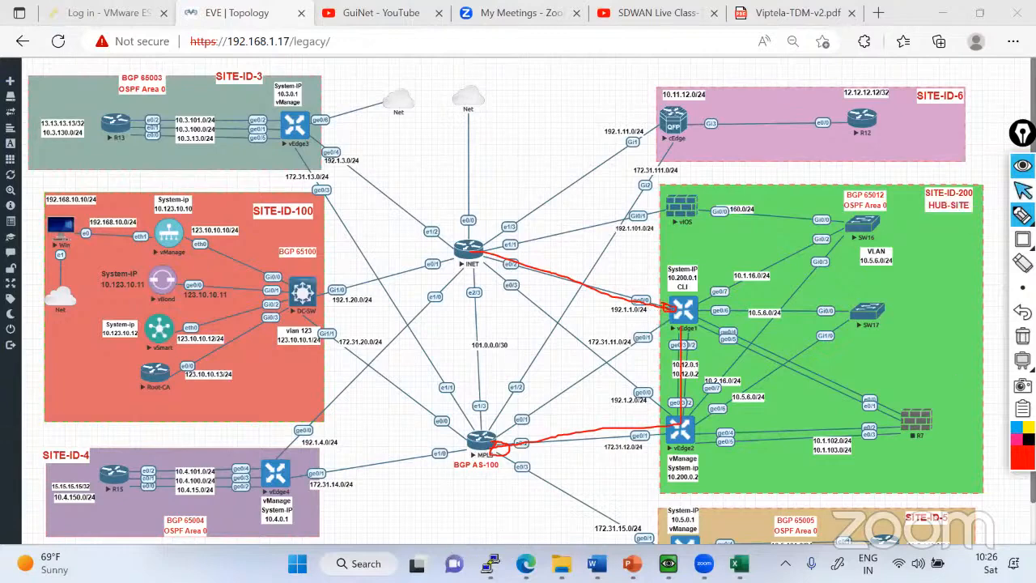
Clear the red annotations from the topology and sketch two red router circles with uplinks and a shared lower link in the blank area.
click(1024, 191)
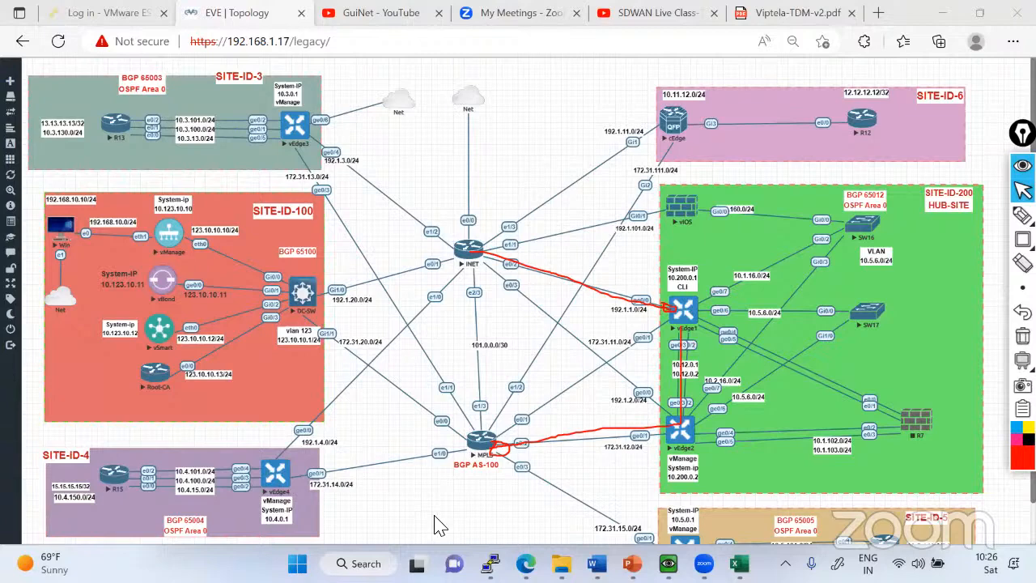
click(1022, 336)
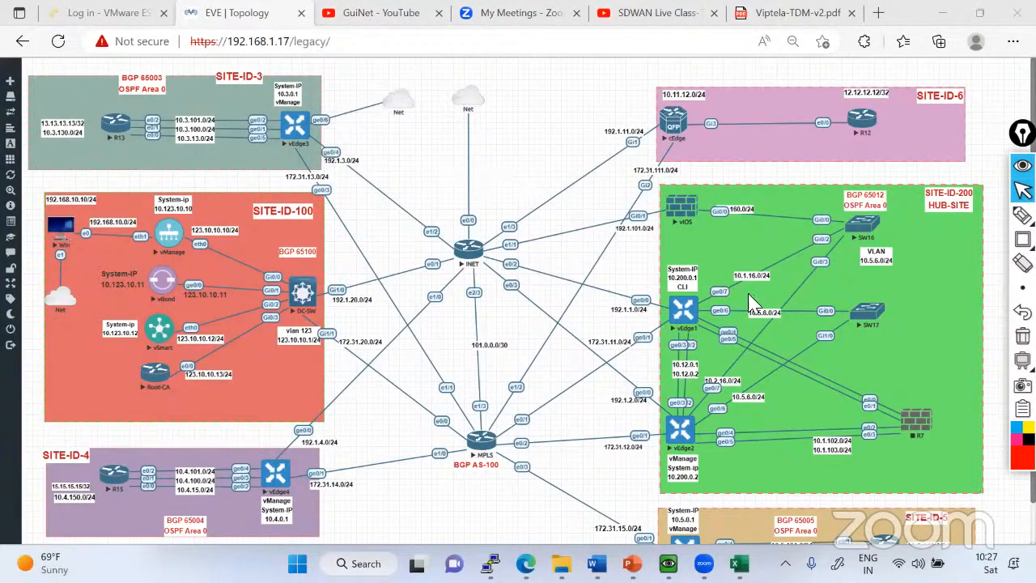
mouse_move(1022, 216)
click(946, 219)
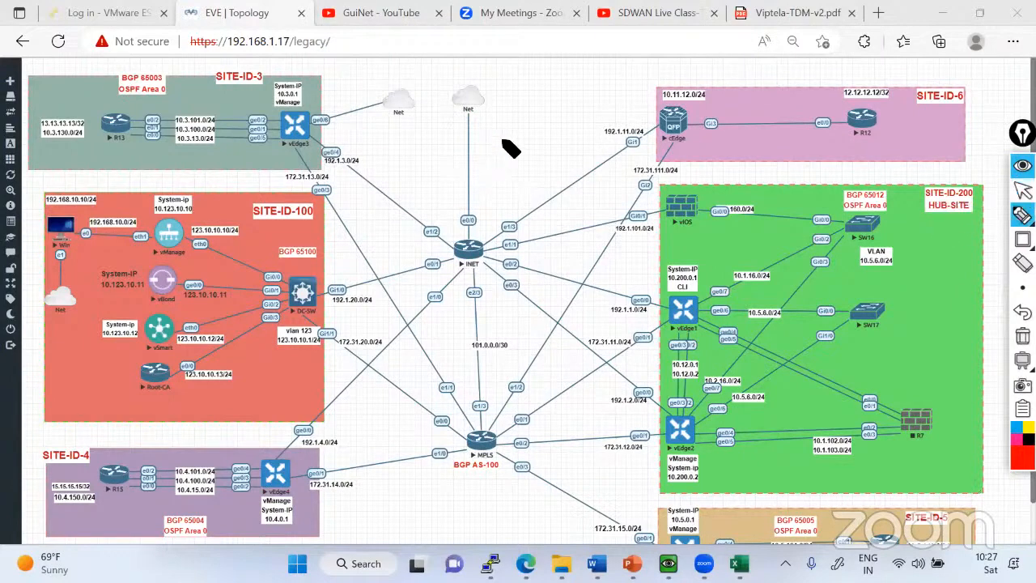
mouse_move(511, 146)
mouse_down()
mouse_move(509, 162)
mouse_move(497, 143)
mouse_move(512, 93)
mouse_up()
drag(580, 130, 572, 85)
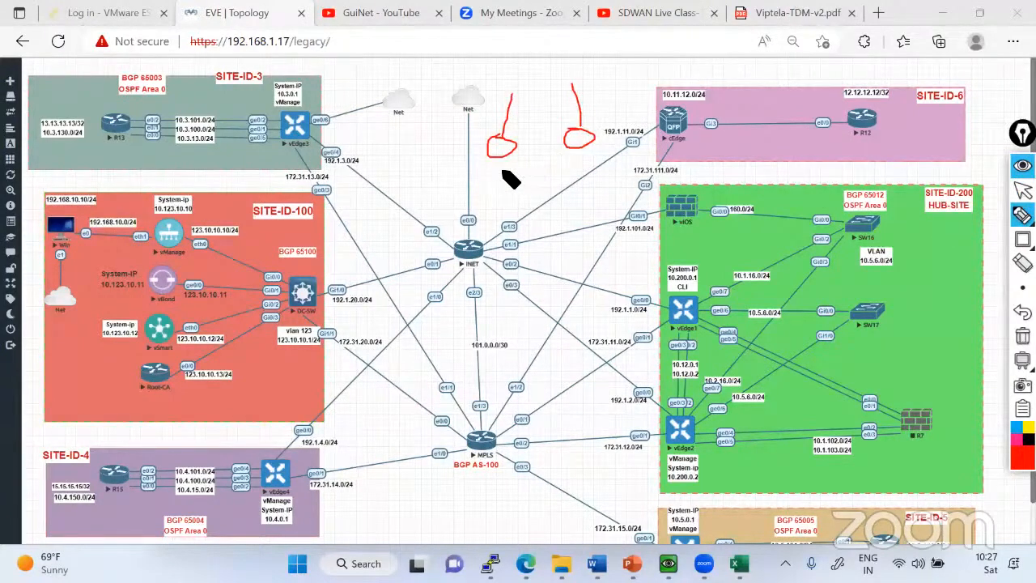
mouse_move(499, 155)
mouse_down()
mouse_move(499, 180)
mouse_move(567, 178)
mouse_up()
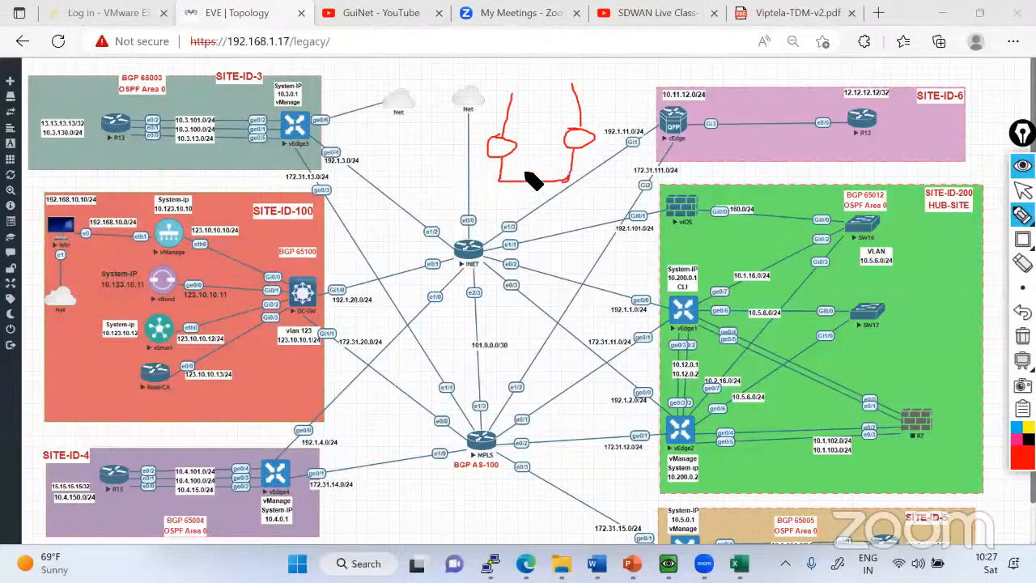
Handwrite red labels around the shared lower link and add a box beneath it with an arrow leading to the first router circle.
mouse_move(524, 165)
mouse_down()
mouse_move(542, 171)
mouse_move(505, 204)
mouse_move(584, 197)
mouse_up()
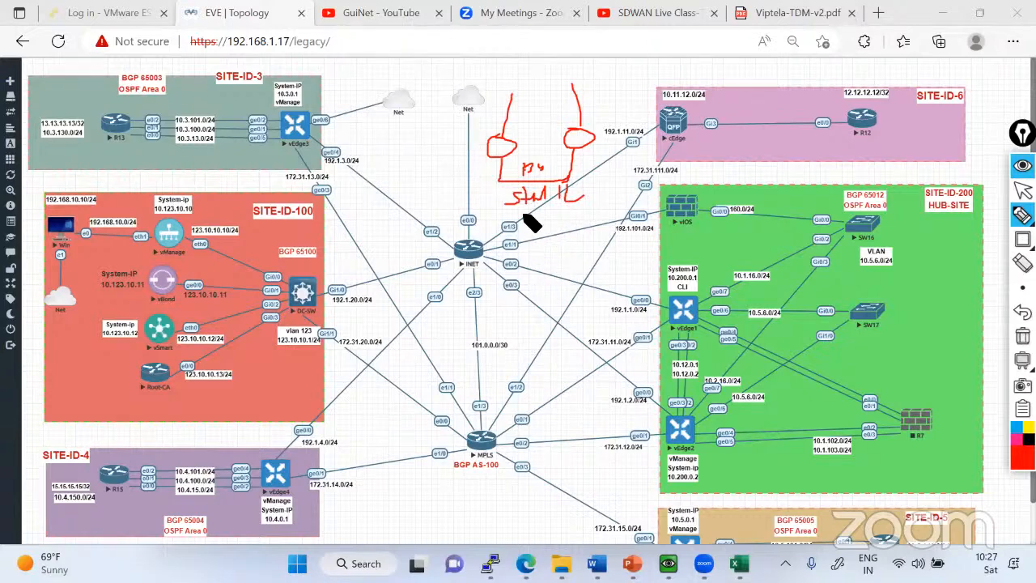
mouse_move(519, 224)
mouse_down()
mouse_move(548, 252)
mouse_move(527, 226)
mouse_move(499, 232)
mouse_move(484, 159)
mouse_up()
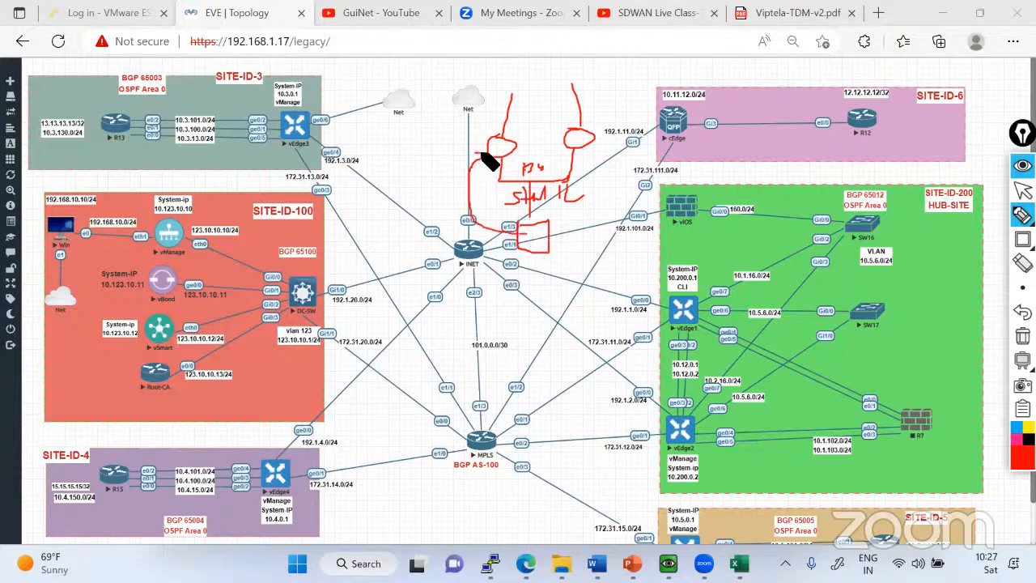
drag(486, 209, 511, 213)
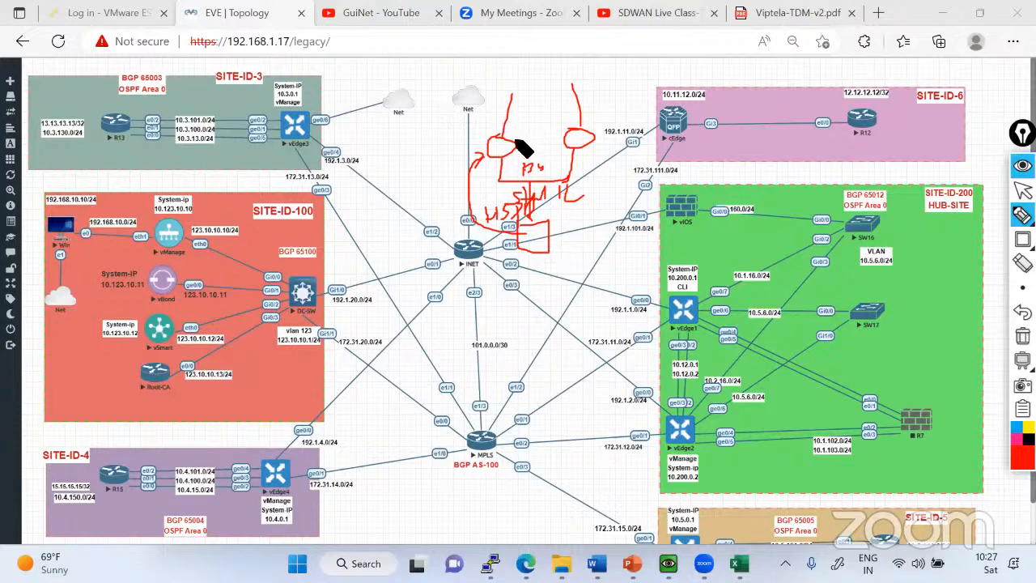
Draw a direct link between the two router circles, cross out the first router's uplink and retrace the second router's uplink.
mouse_move(510, 142)
mouse_down()
mouse_move(571, 143)
mouse_move(525, 135)
mouse_move(505, 114)
mouse_move(514, 90)
mouse_move(497, 135)
mouse_up()
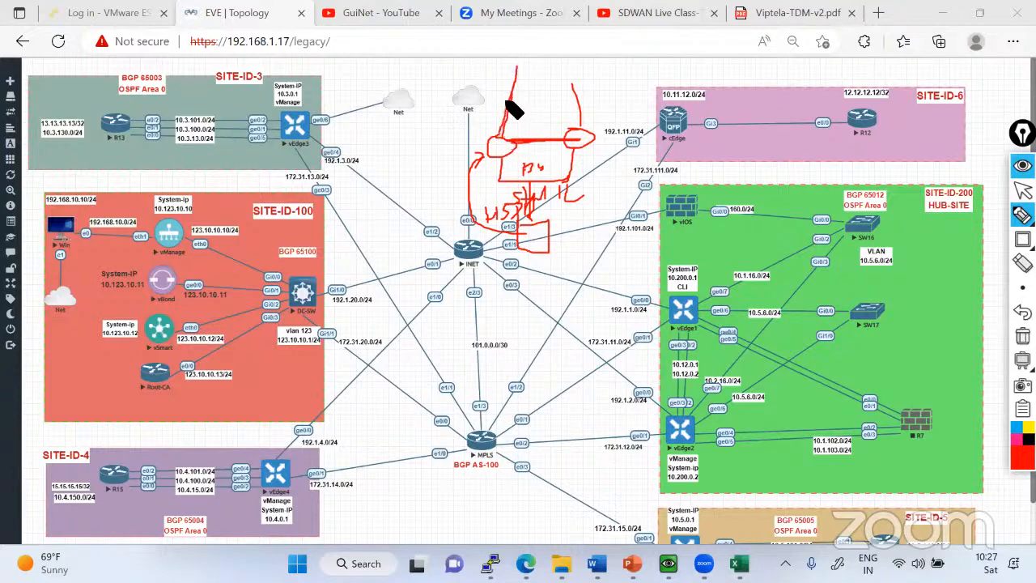
mouse_move(505, 77)
mouse_down()
mouse_move(516, 96)
mouse_move(499, 127)
mouse_move(544, 142)
mouse_move(578, 127)
mouse_up()
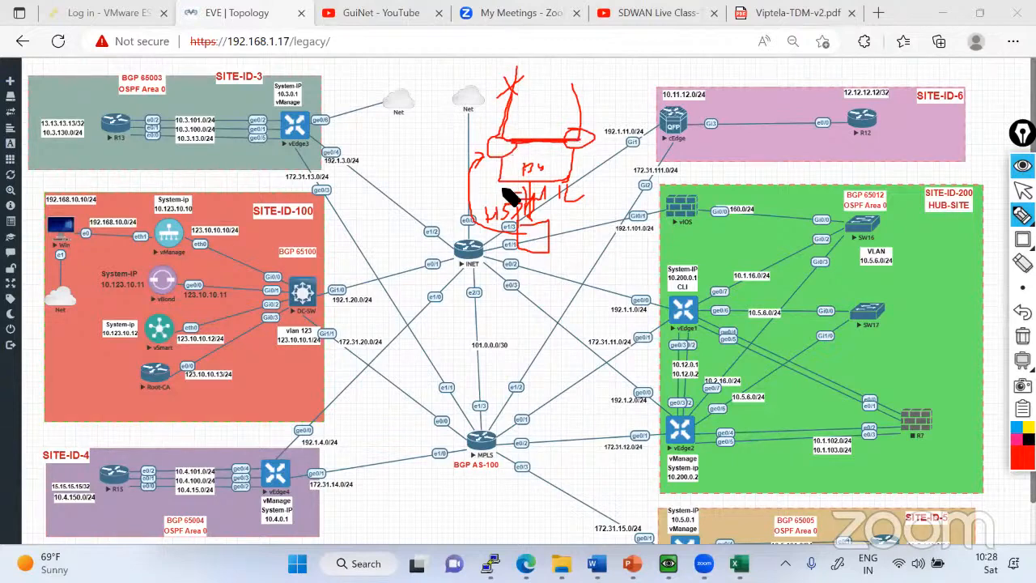
drag(501, 150, 567, 148)
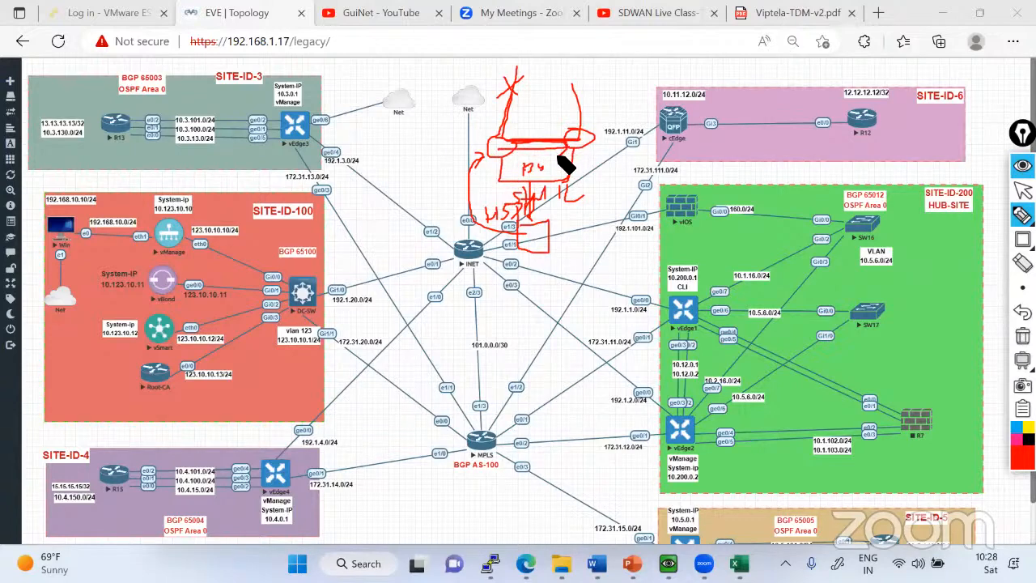
drag(571, 80, 578, 134)
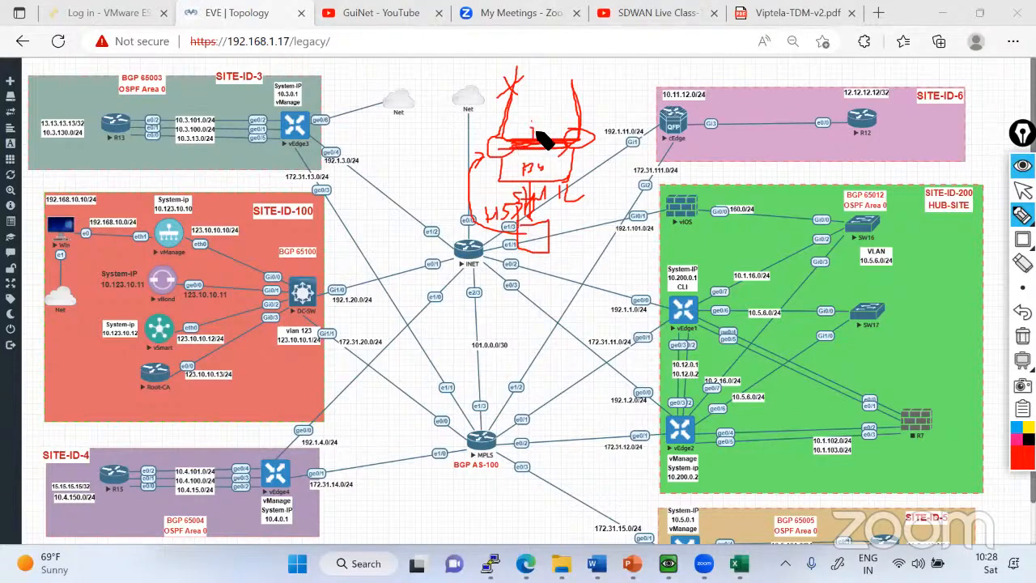
Mark the direct link and the second uplink, and trace the path from the box through the first router towards the second.
drag(537, 130, 544, 146)
drag(586, 106, 586, 107)
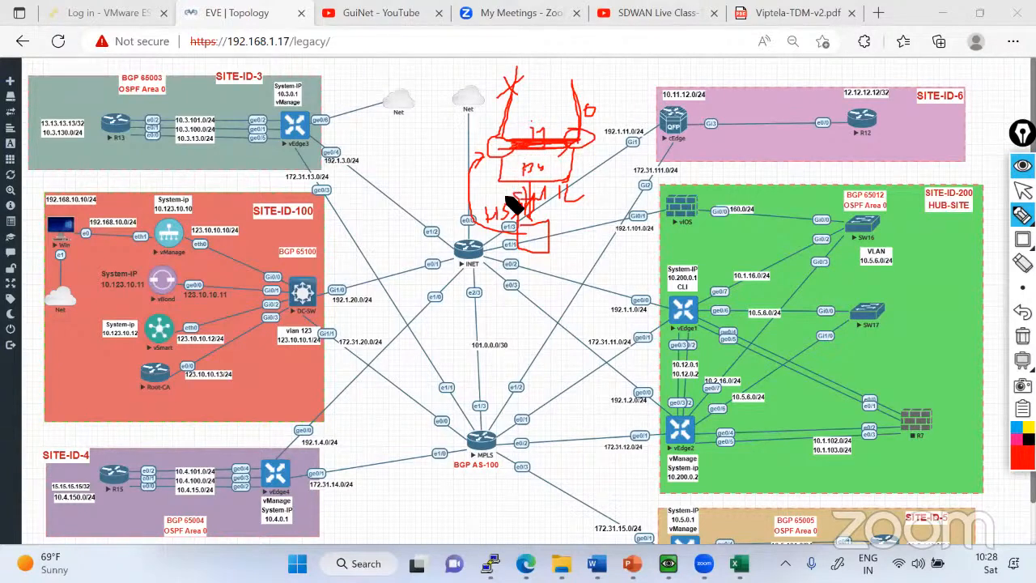
mouse_move(539, 250)
mouse_down()
mouse_move(476, 172)
mouse_move(487, 152)
mouse_up()
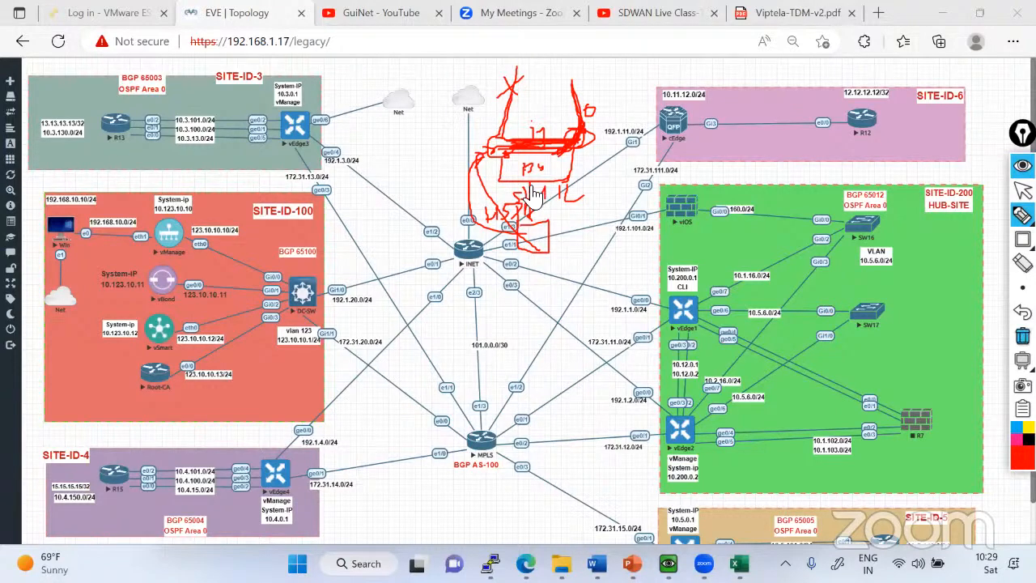
Clear the red sketch, stop the paged OMP routes output on the vEdge3 console and minimize that console.
click(1024, 336)
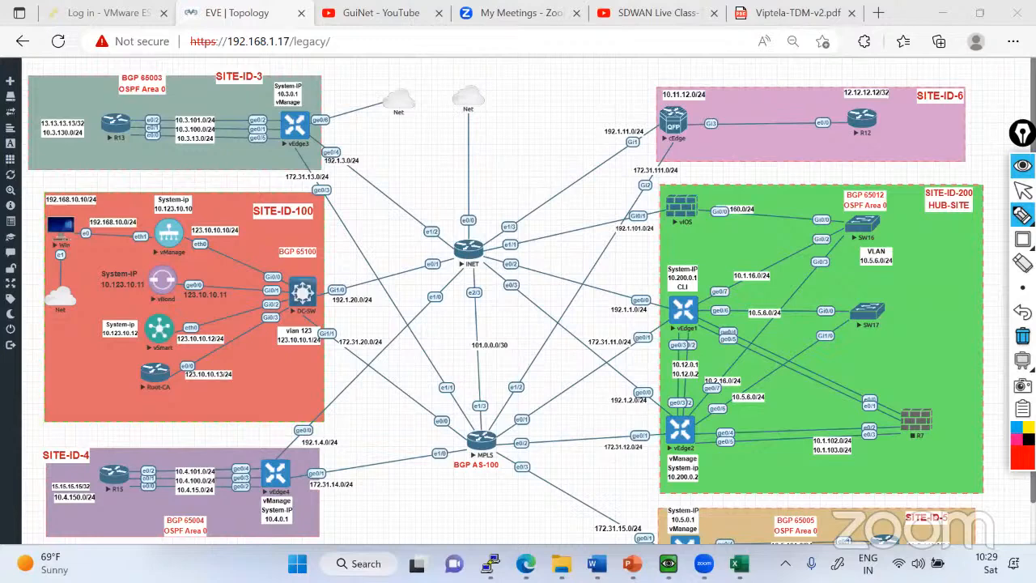
click(1022, 188)
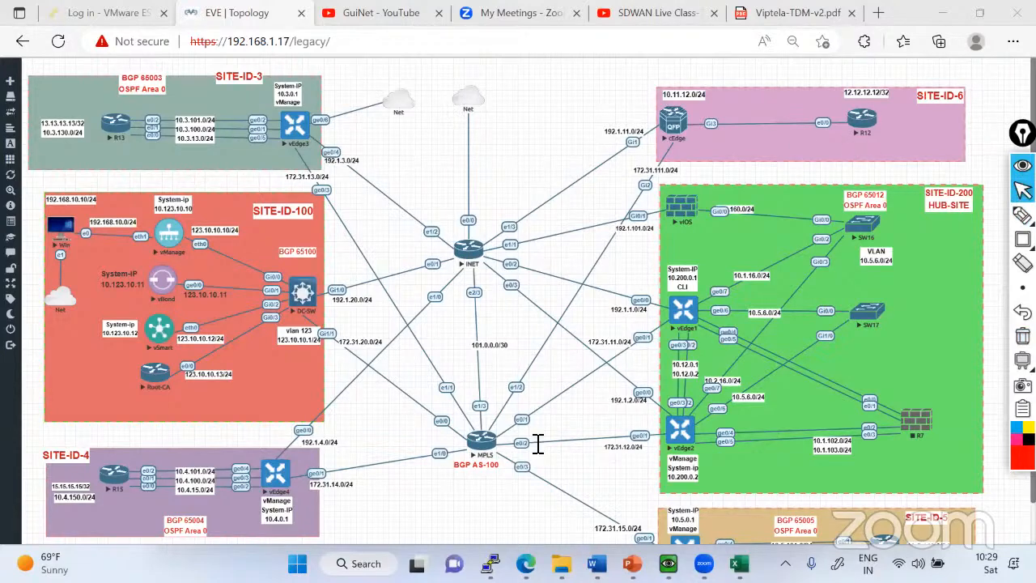
key(alt+Tab)
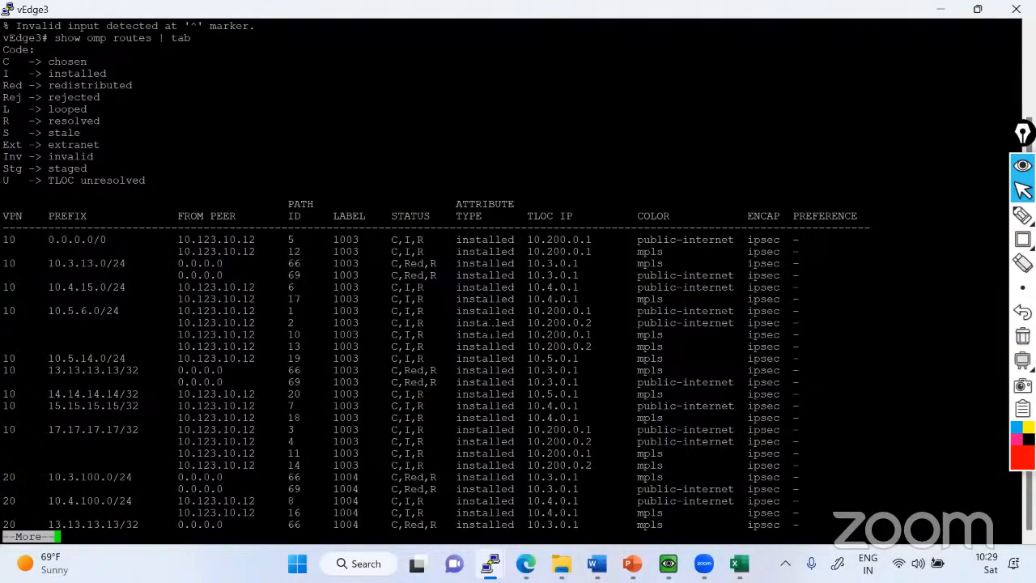
key(ctrl+c)
click(947, 8)
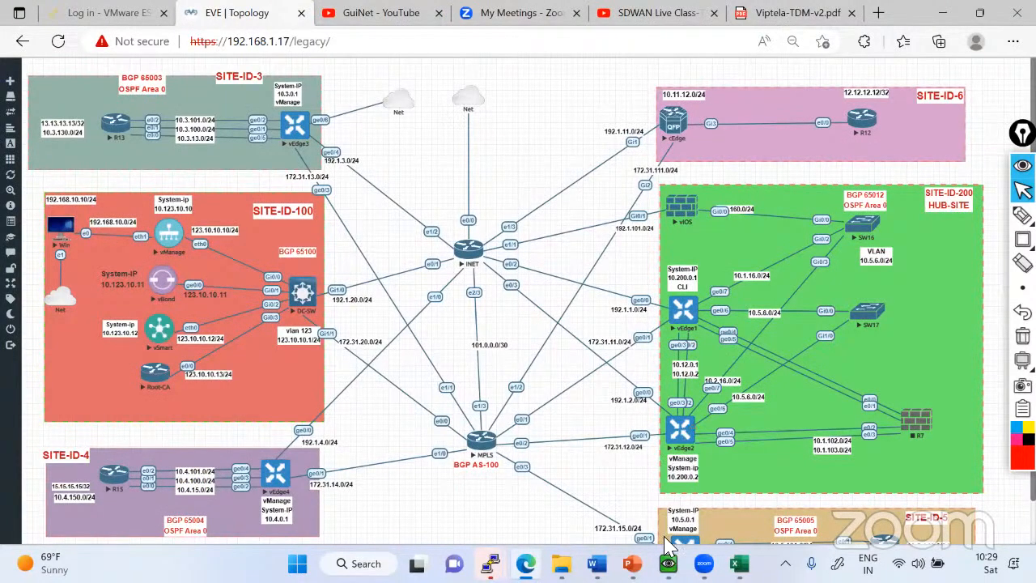
Bring up the blank vEdge2 console window and close it.
mouse_move(489, 564)
click(656, 512)
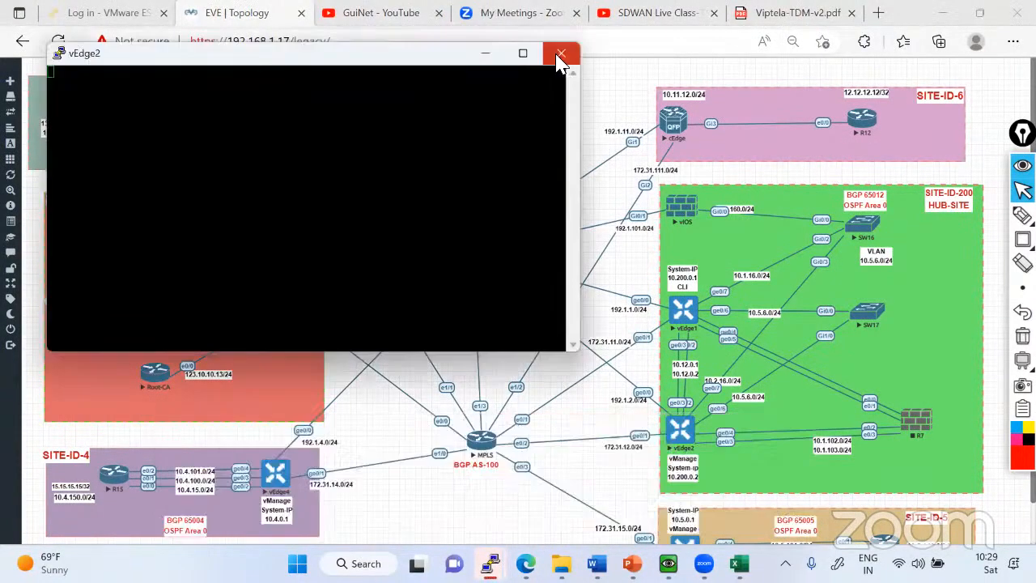
click(553, 56)
click(536, 337)
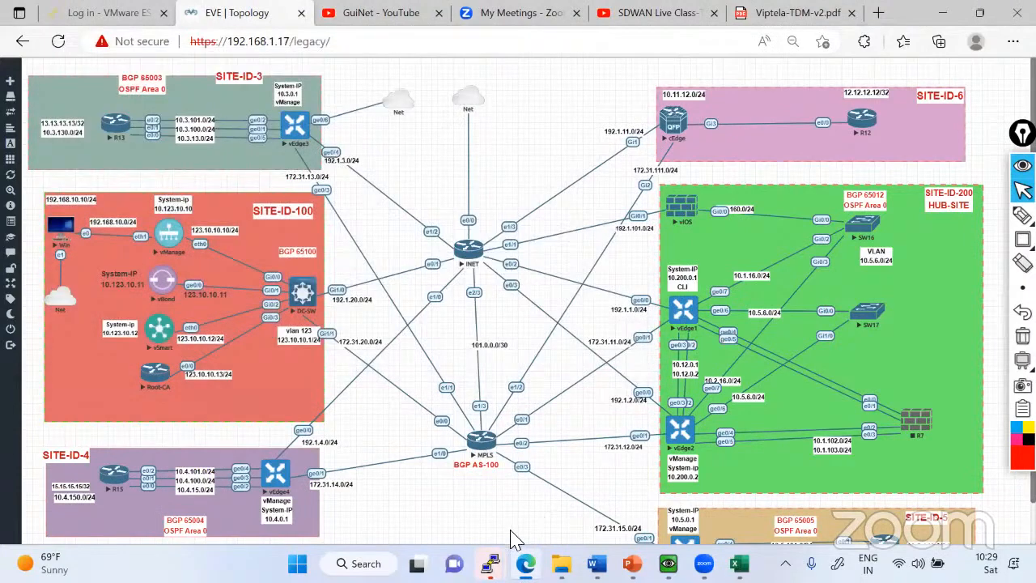
Bring up the vEdge2 console, log in as admin with the account password and maximize the window.
click(490, 564)
key(Return)
key(Return)
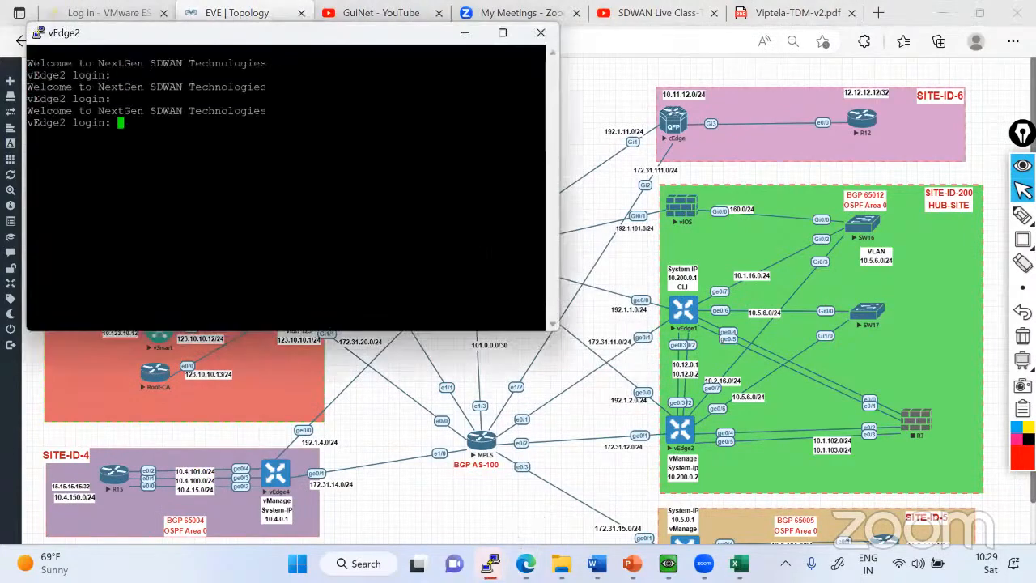
text(admin)
key(Return)
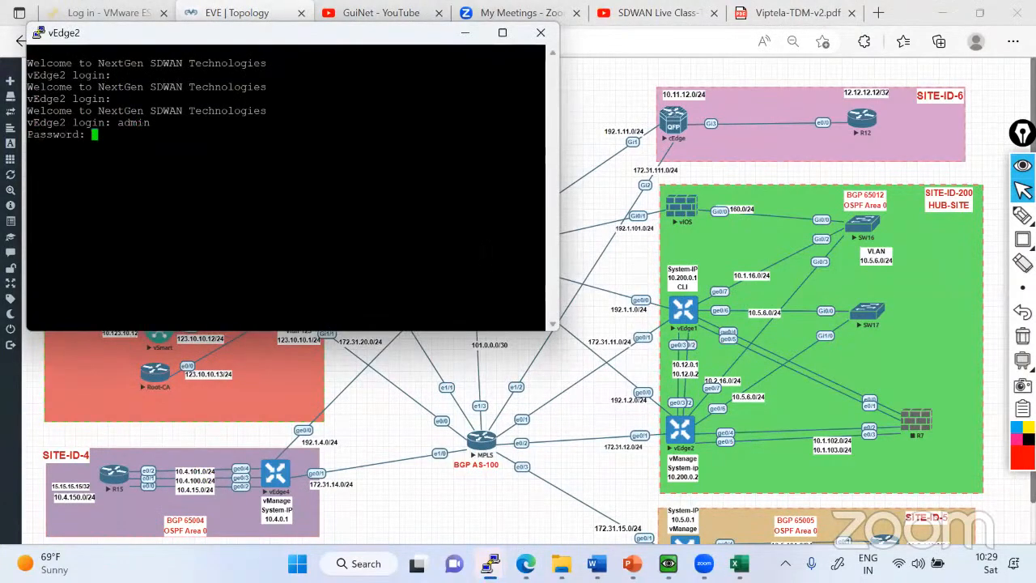
key(Return)
click(502, 32)
key(Return)
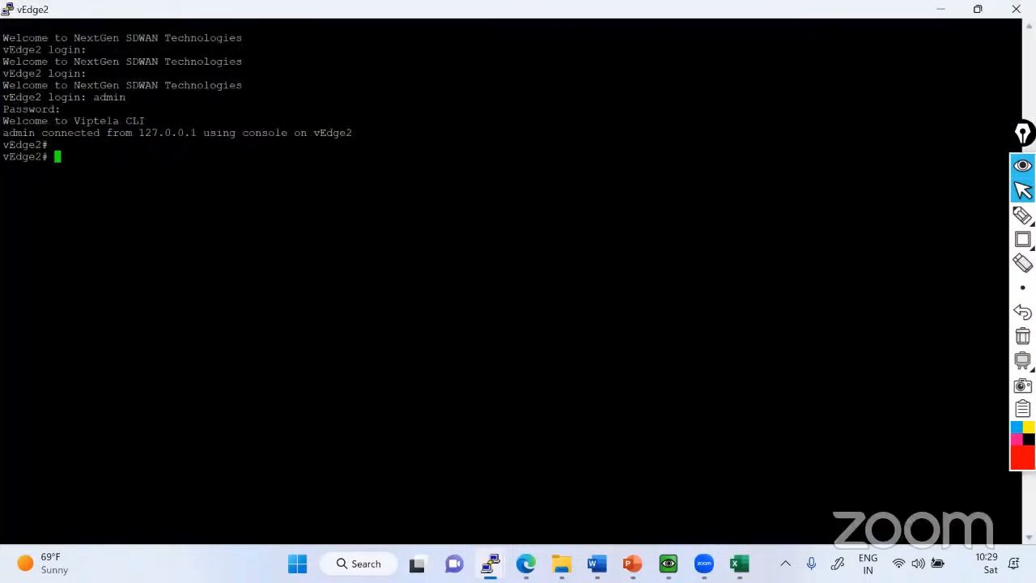
key(Return)
key(Return)
Display vEdge2's running configuration for VPN 0 and highlight its ge0/0 INET-Circuit and ge0/1 MPLS-Circuit interface sections.
text(show ru)
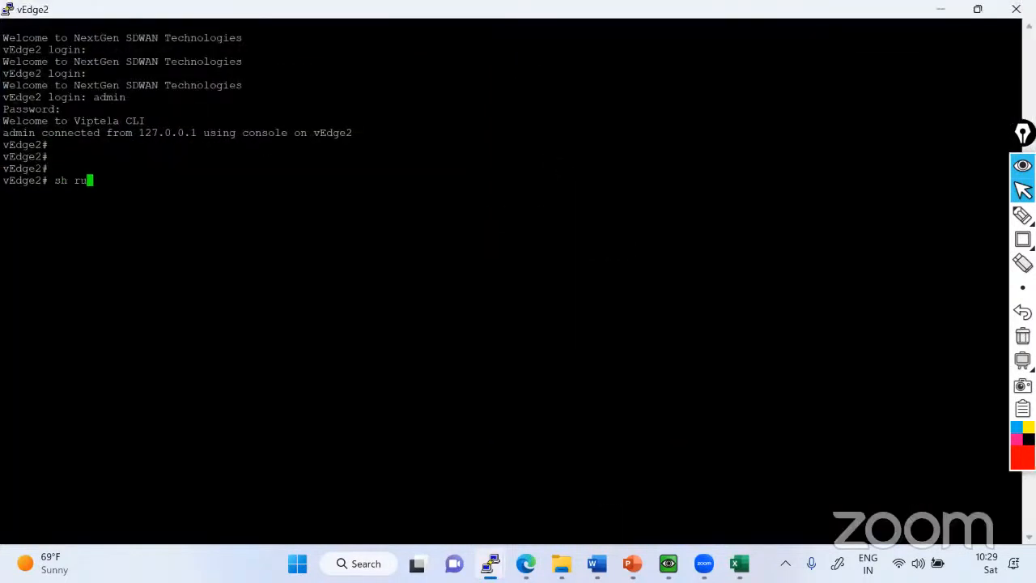
text(n)
key(Tab)
text(vpn 0)
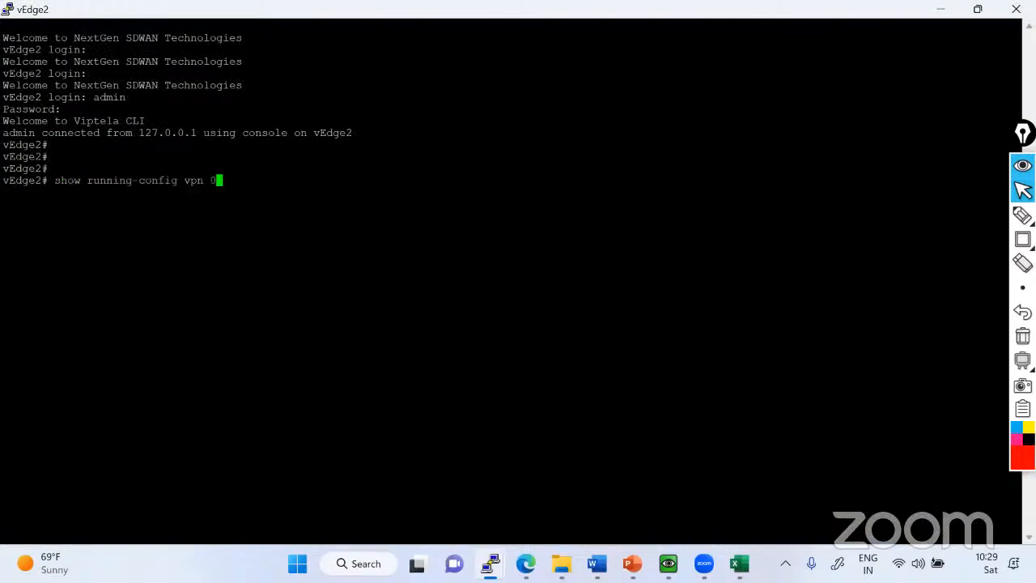
key(Return)
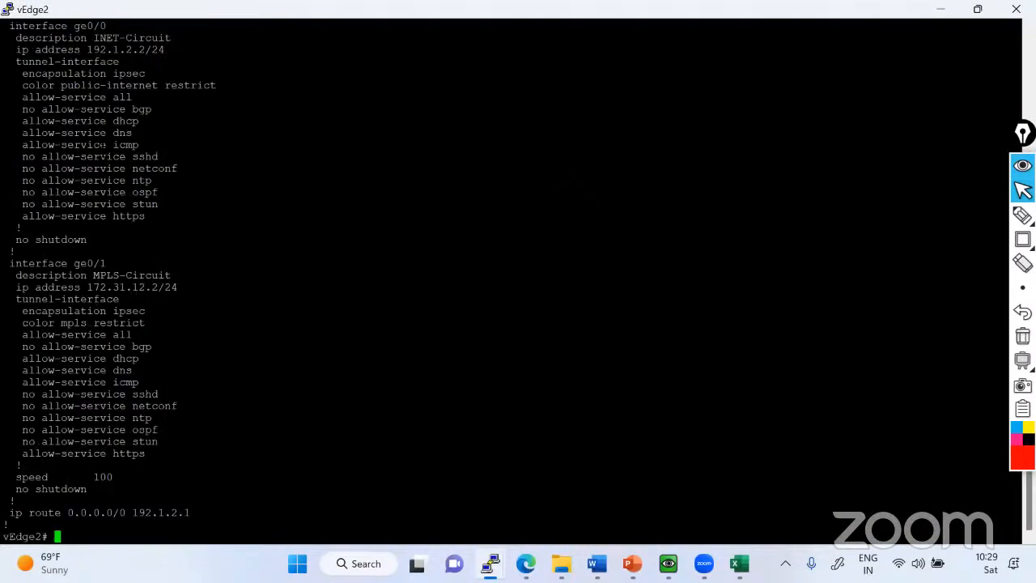
scroll(518, 284, up, 9)
drag(3, 334, 119, 441)
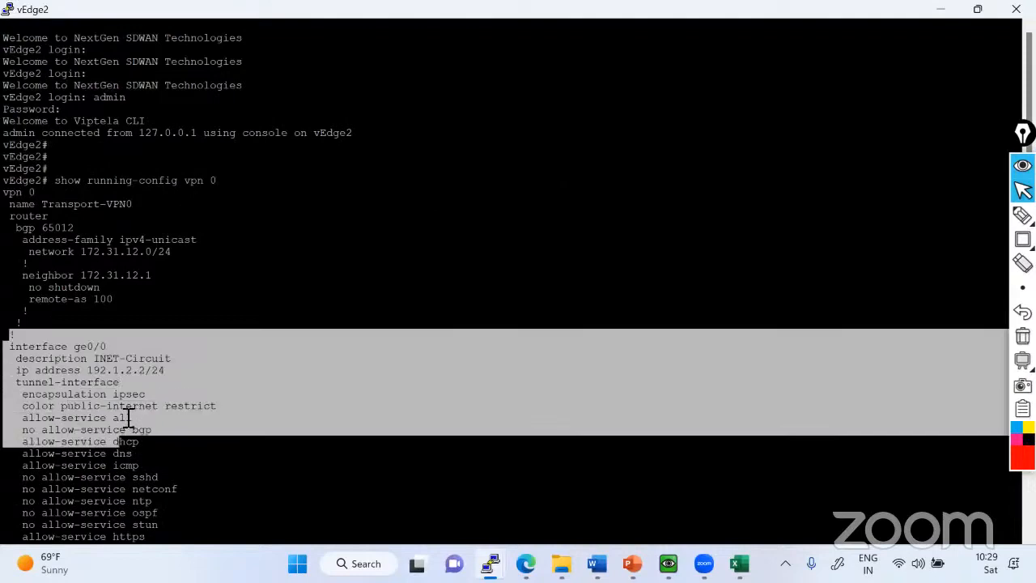
scroll(119, 441, down, 9)
drag(14, 263, 178, 474)
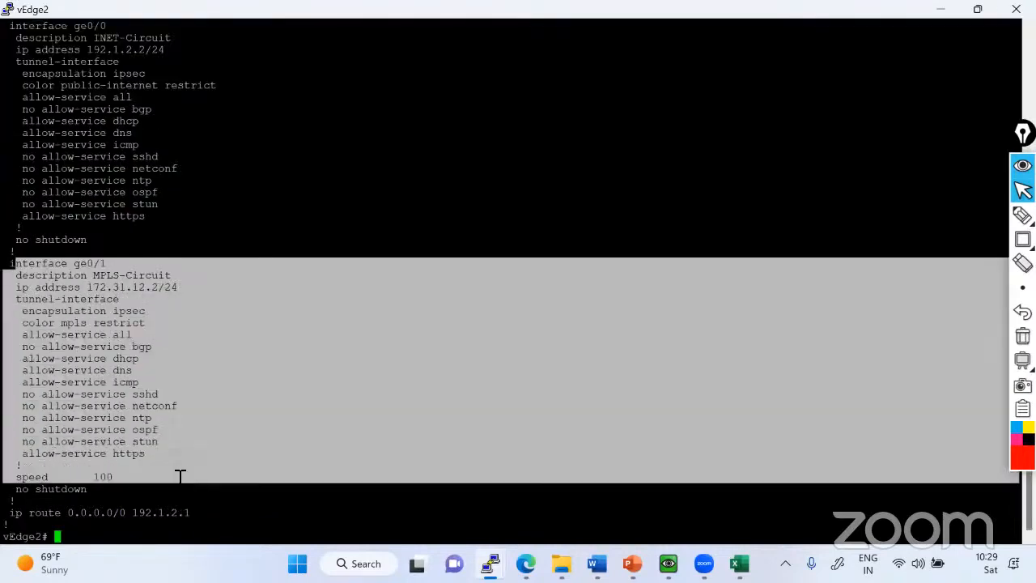
Switch to the vEdge1 console and log in as admin with the account password.
click(491, 564)
click(331, 473)
click(731, 123)
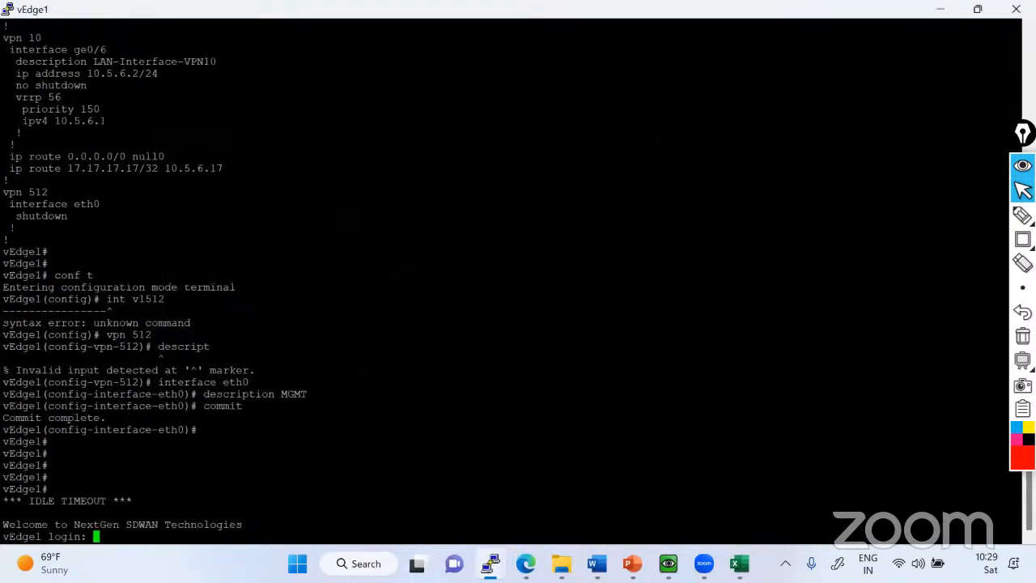
text(admin)
key(Return)
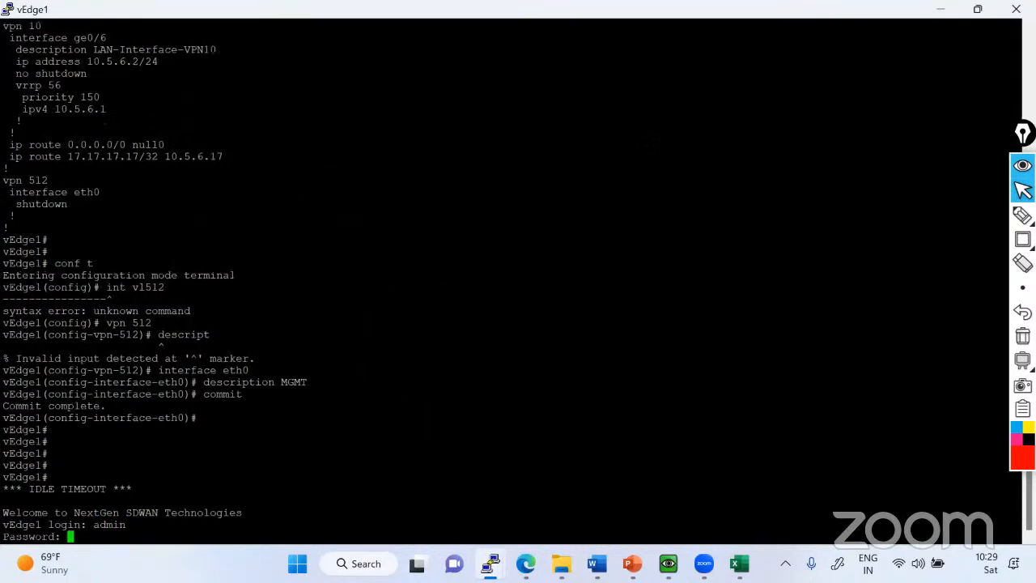
key(Return)
key(Return)
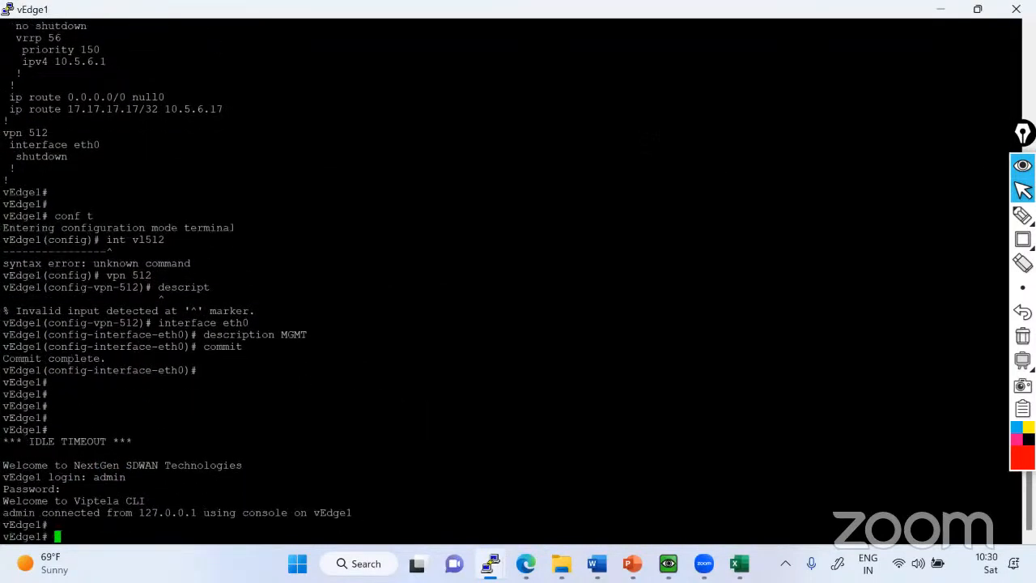
Display vEdge1's running configuration, page to VPN 0 and highlight its ge0/0 INET-Circuit and ge0/1 MPLS-Circuit interface sections.
key(Return)
text(sh run)
key(Return)
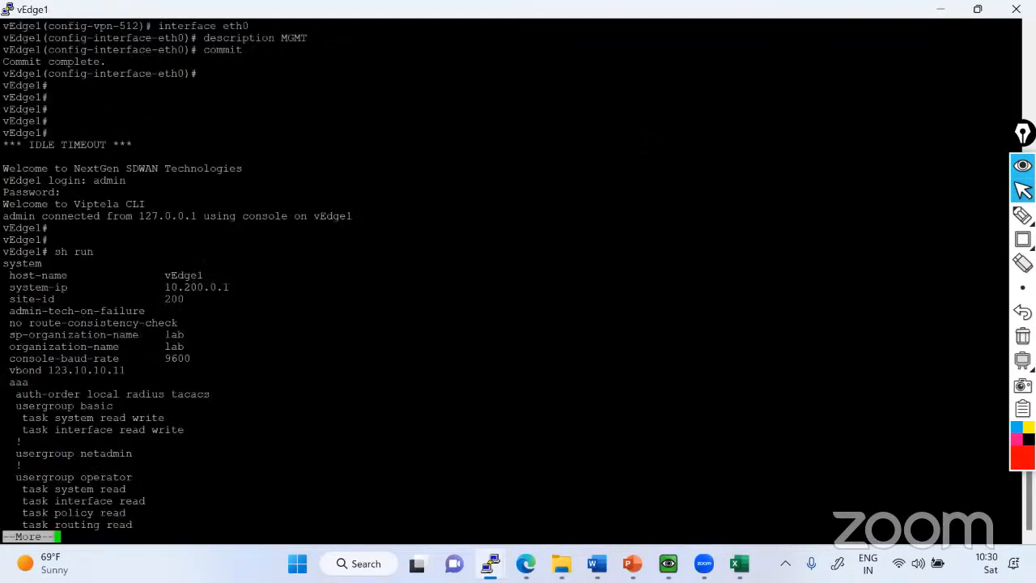
key(space)
key(space)
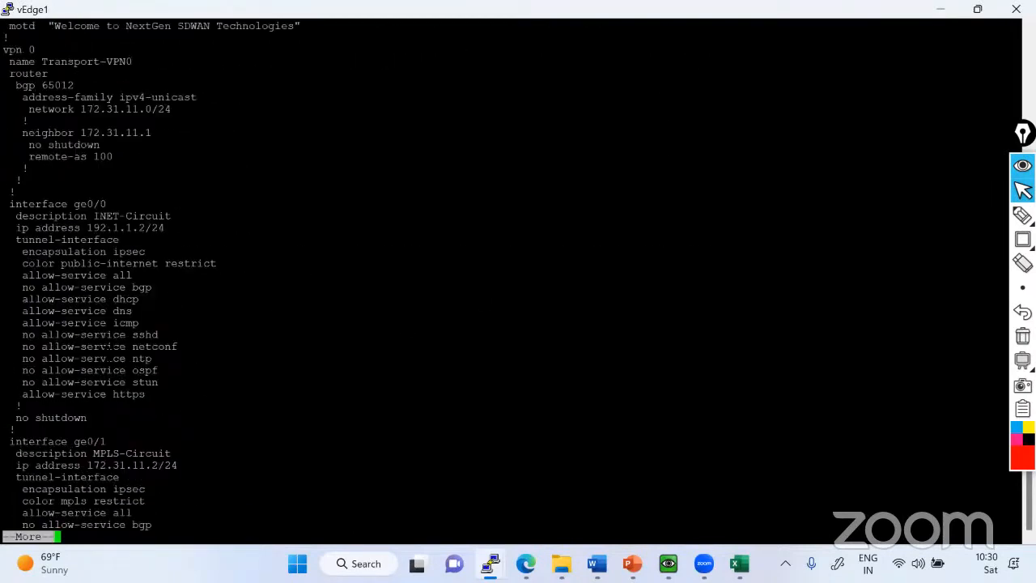
drag(9, 204, 192, 359)
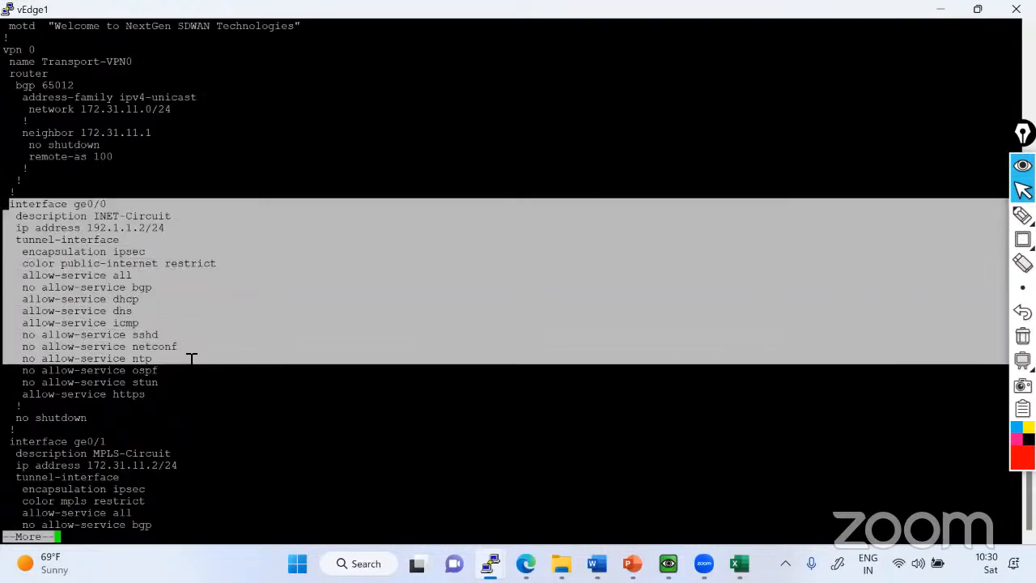
drag(11, 443, 146, 502)
key(space)
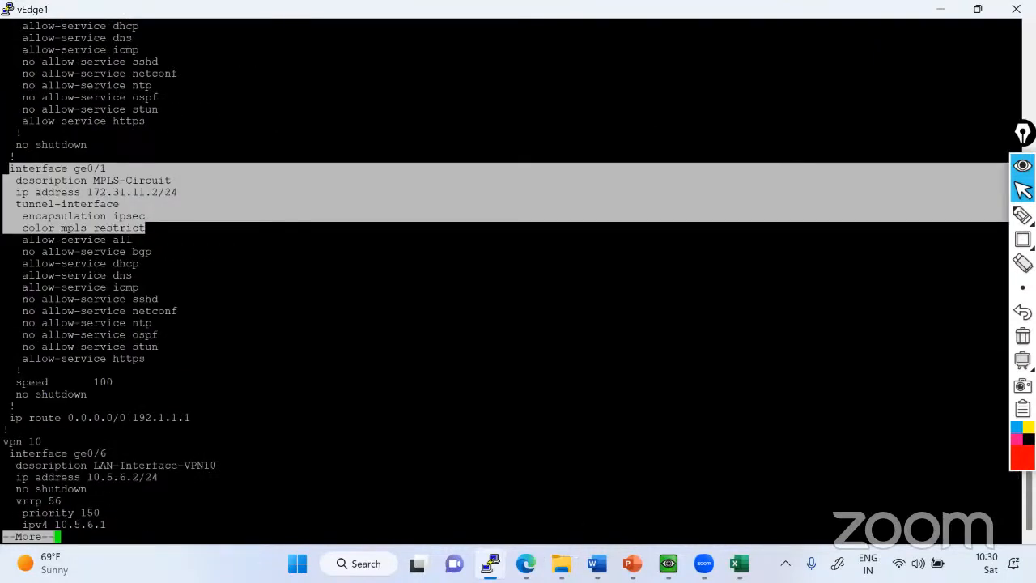
Return to the EVE topology and cross out vEdge1's ge0/1 link to MPLS and vEdge2's ge0/0 link to INET, then erase the marks.
click(490, 563)
click(485, 523)
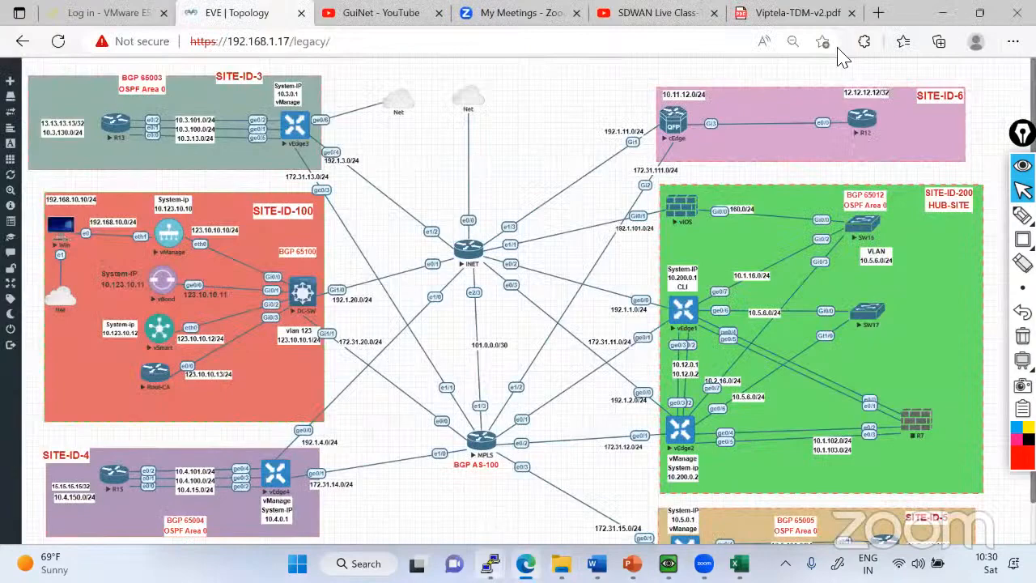
click(1016, 9)
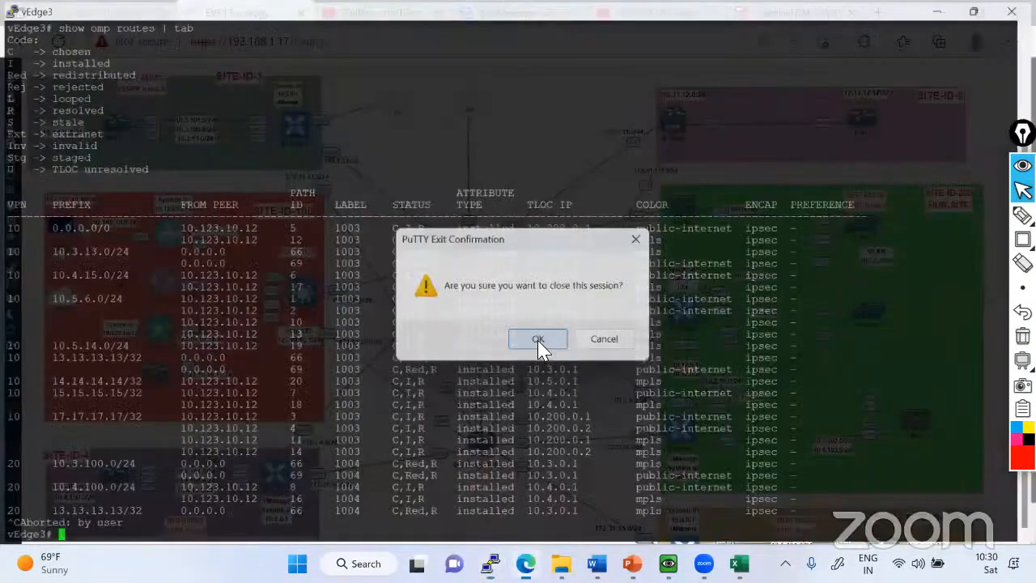
click(539, 344)
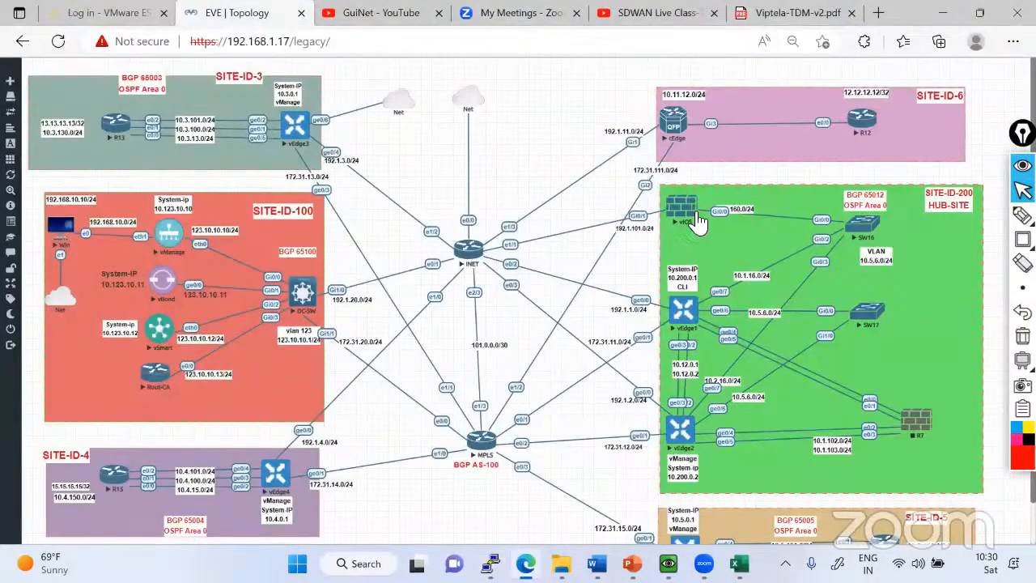
scroll(688, 267, down, 1)
mouse_move(1023, 215)
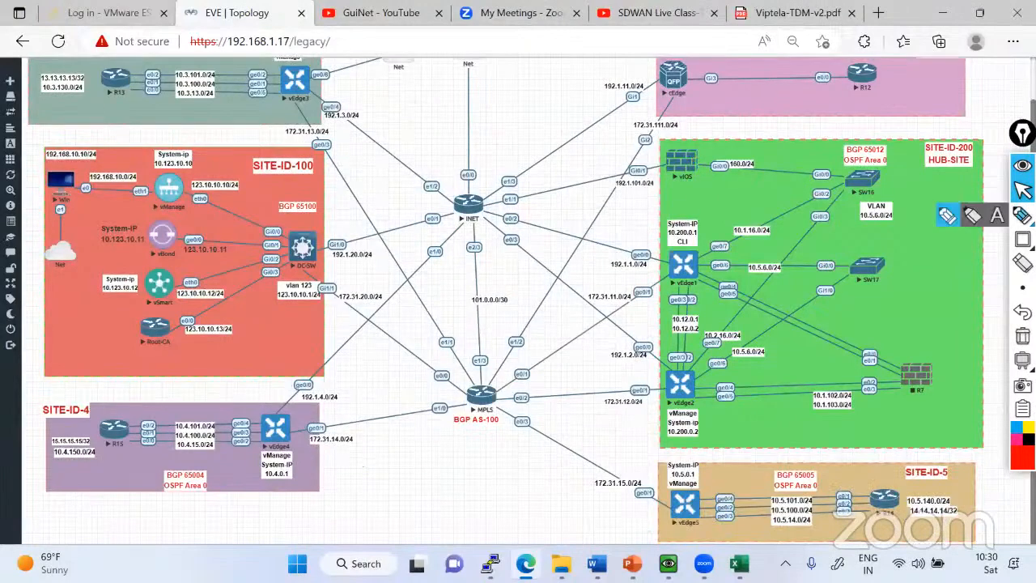
click(945, 218)
mouse_move(612, 297)
mouse_down()
mouse_move(639, 307)
mouse_move(618, 313)
mouse_up()
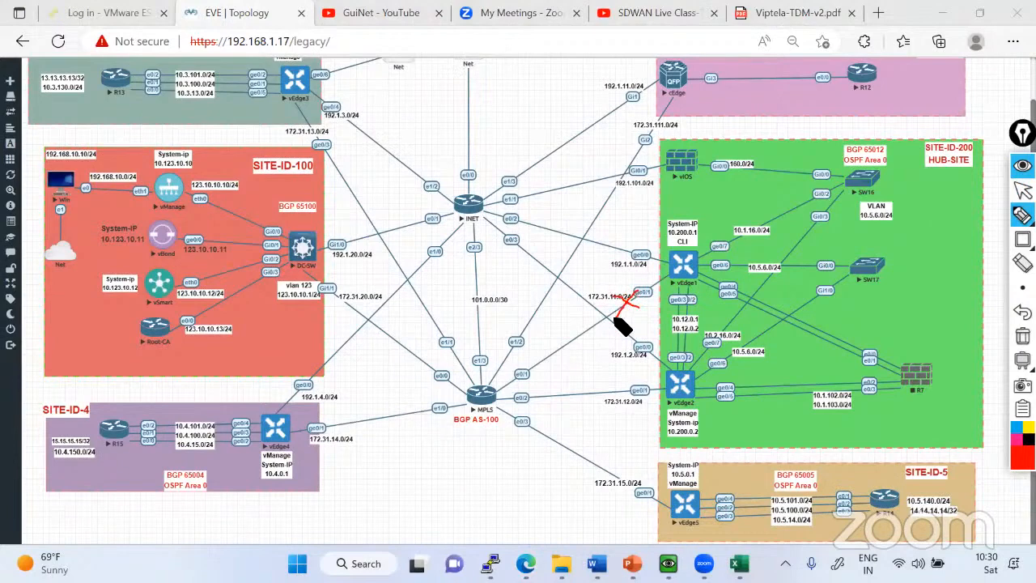
mouse_move(628, 338)
mouse_down()
mouse_move(648, 345)
mouse_move(627, 355)
mouse_up()
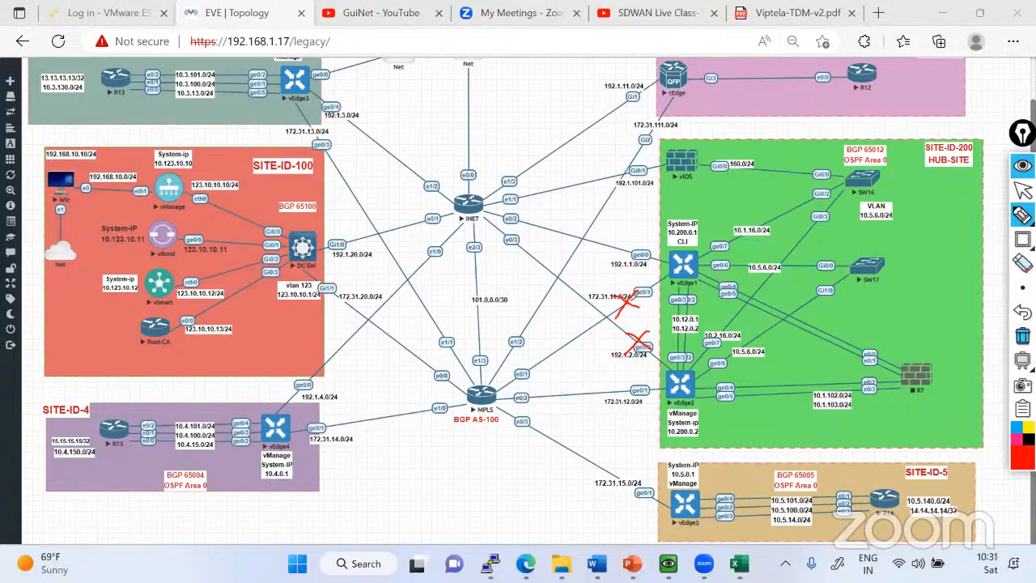
click(1023, 336)
Circle vEdge1 and vEdge2 in the hub site with the pen, then erase the circles and leave drawing mode.
mouse_move(1023, 214)
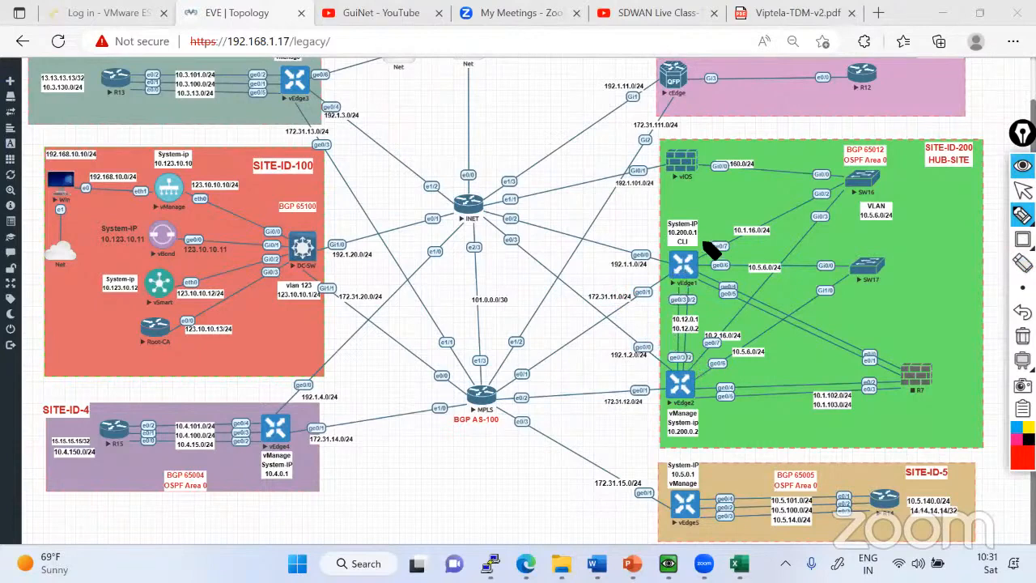
mouse_move(712, 248)
mouse_down()
mouse_move(693, 307)
mouse_move(711, 258)
mouse_up()
mouse_move(695, 358)
mouse_down()
mouse_move(655, 373)
mouse_move(727, 414)
mouse_move(686, 359)
mouse_up()
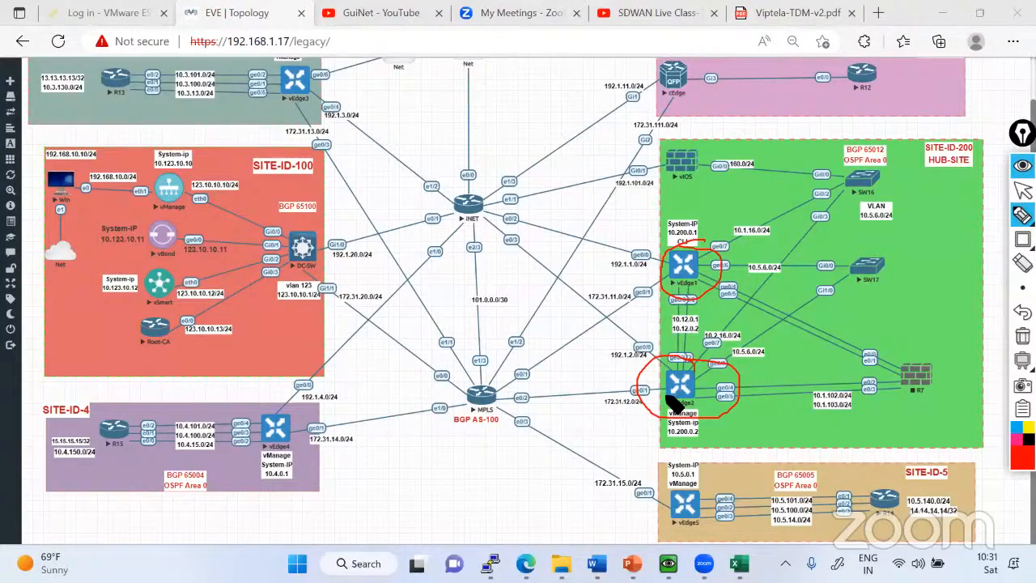
click(1023, 336)
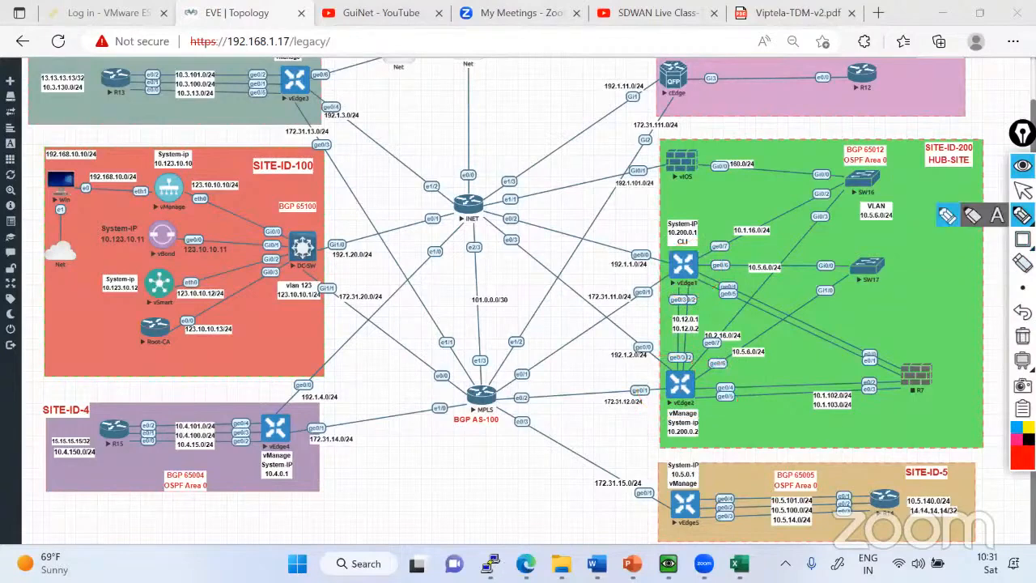
click(1022, 189)
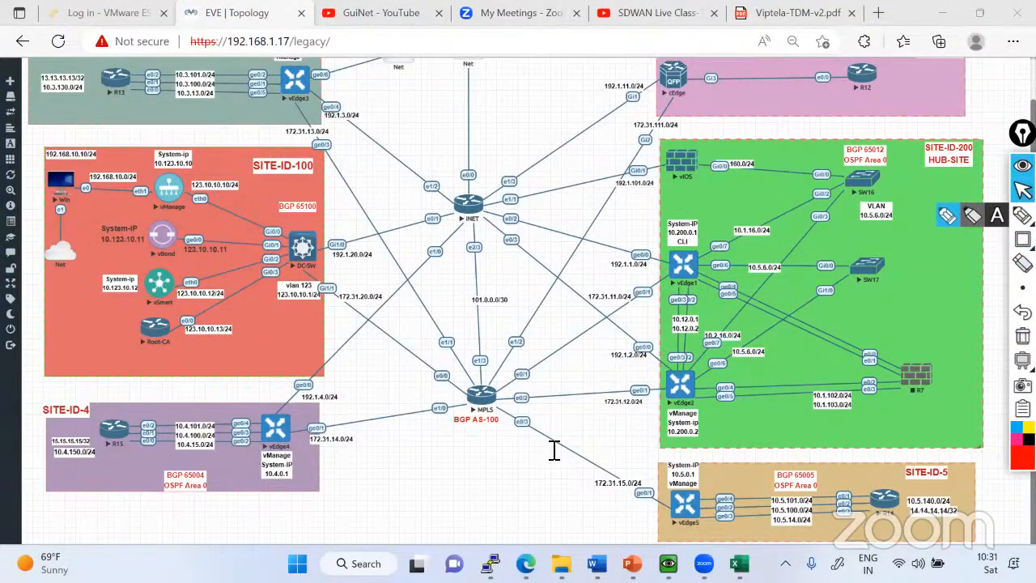
Switch to the vEdge2 console and enter configuration mode for VPN 0.
key(alt+Tab)
text(conf )
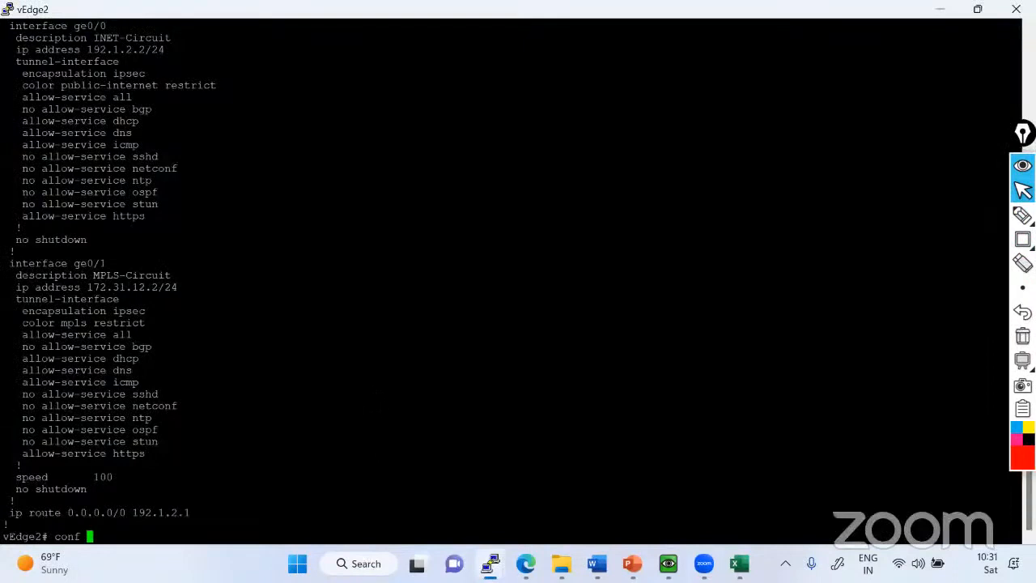
text(t)
key(Return)
text(vpn 0)
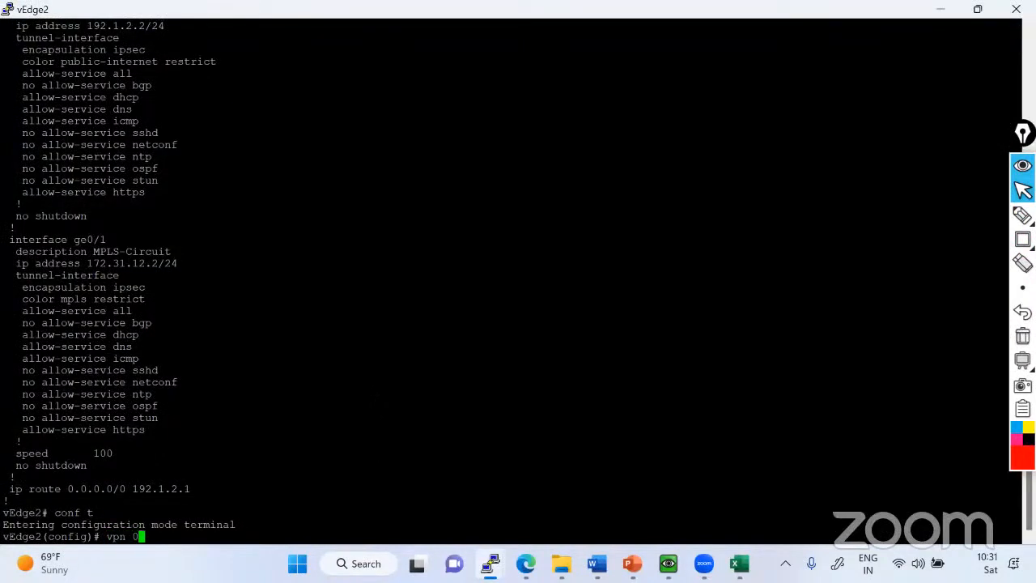
key(Return)
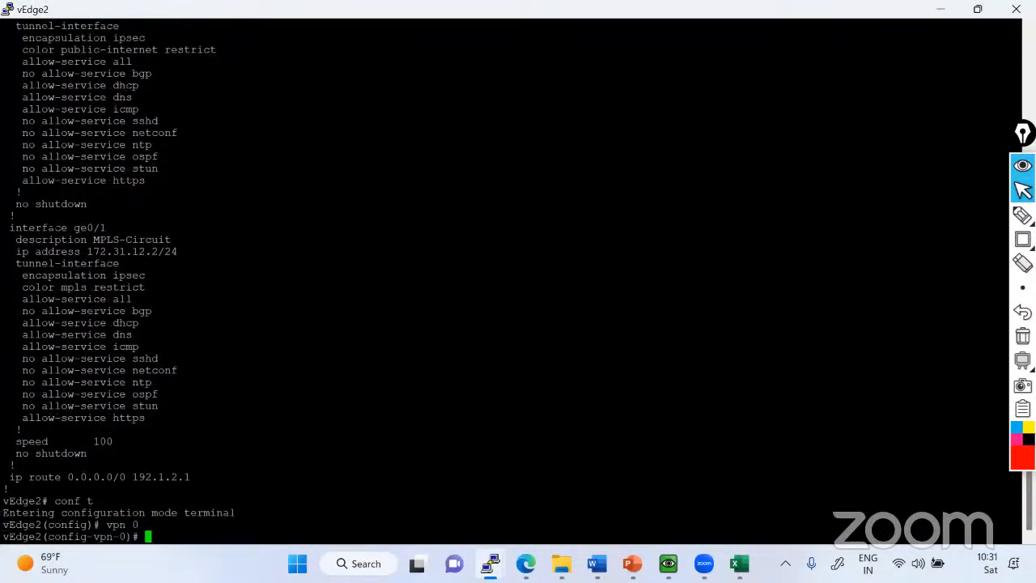
Shut down vEdge2's MPLS interface ge0/1, commit the change and exit configuration mode.
drag(11, 227, 126, 228)
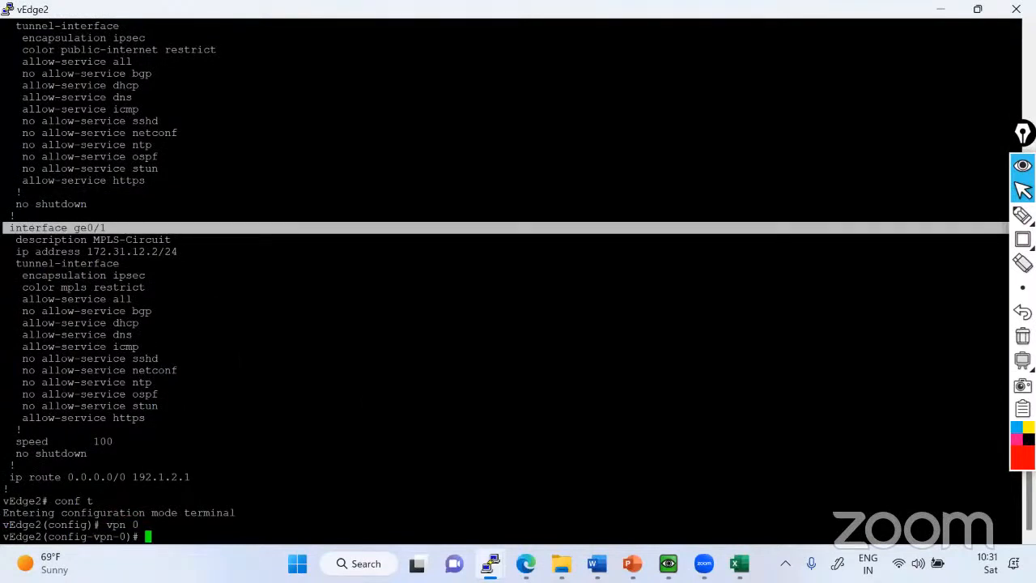
text(interface ge0/1)
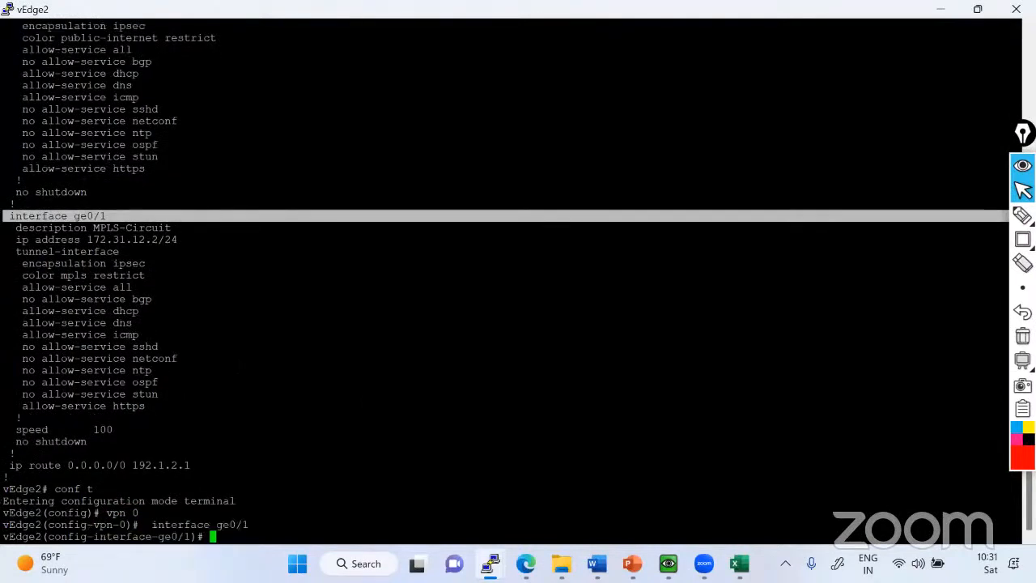
text(shutdown)
key(Return)
key(Return)
key(Return)
text(co)
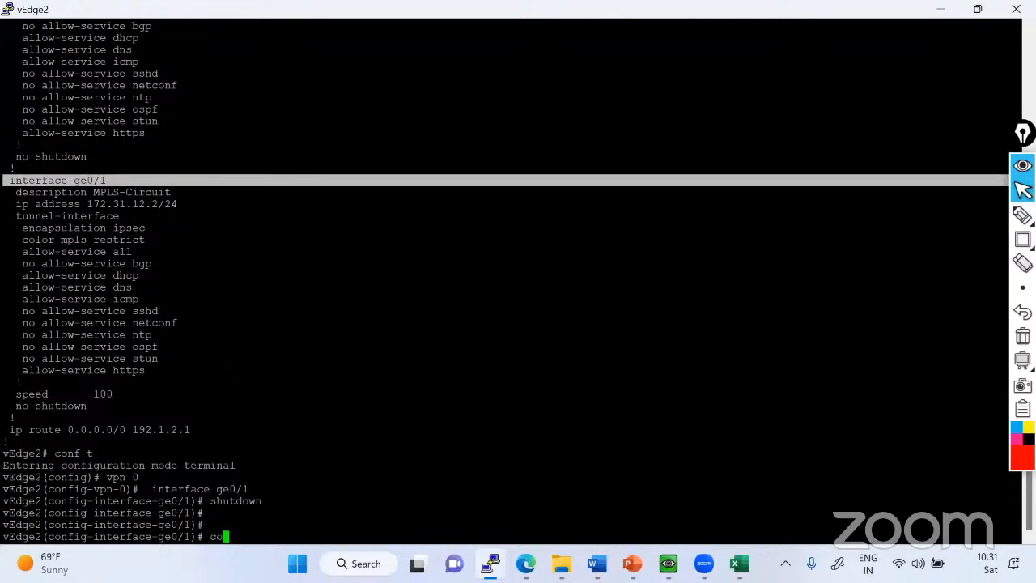
text(mmit)
key(Return)
key(ctrl+z)
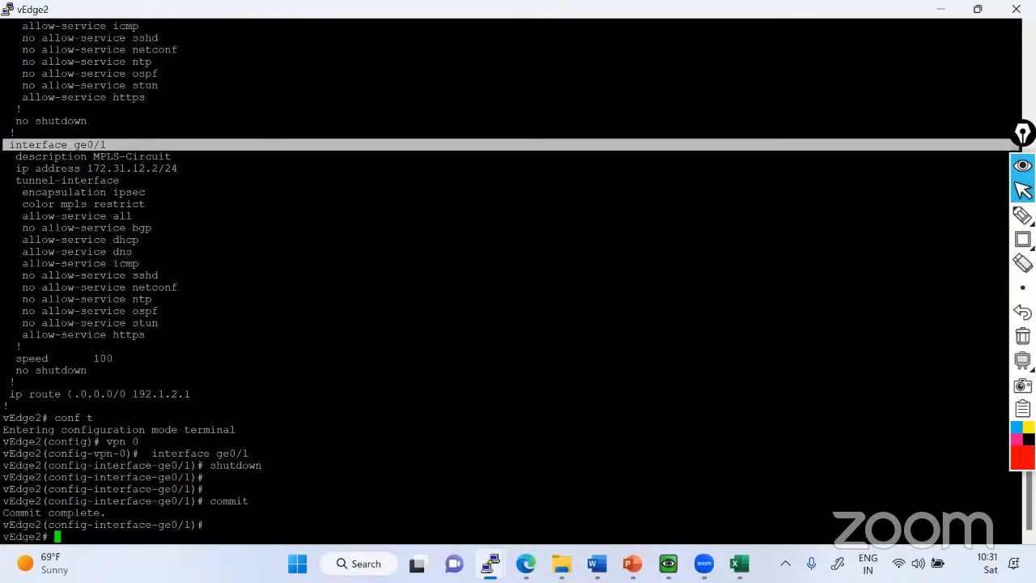
Minimize the vEdge2 console and, on the topology, cross out its MPLS link and circle its ge0/0 INET interface.
click(945, 12)
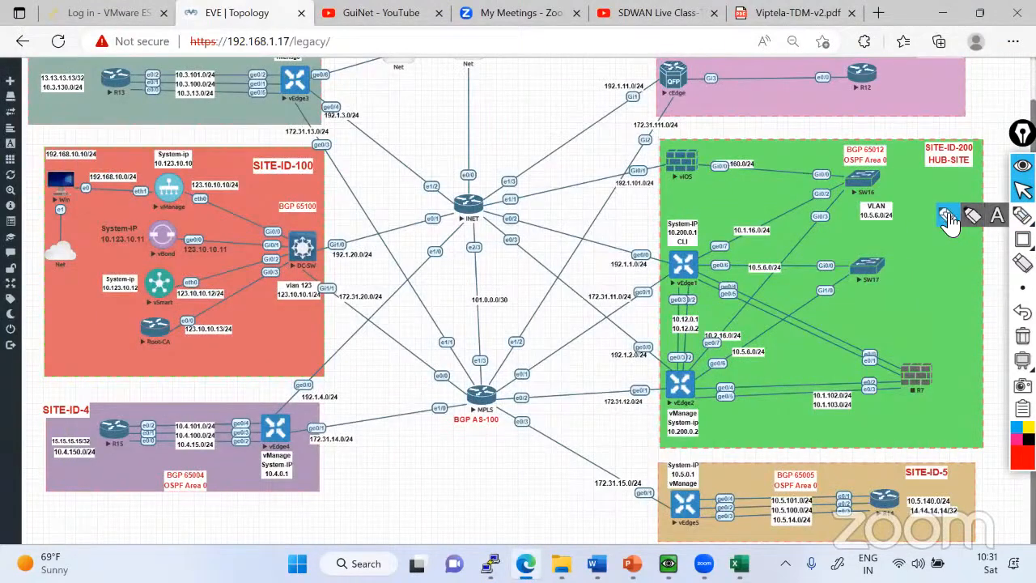
click(948, 215)
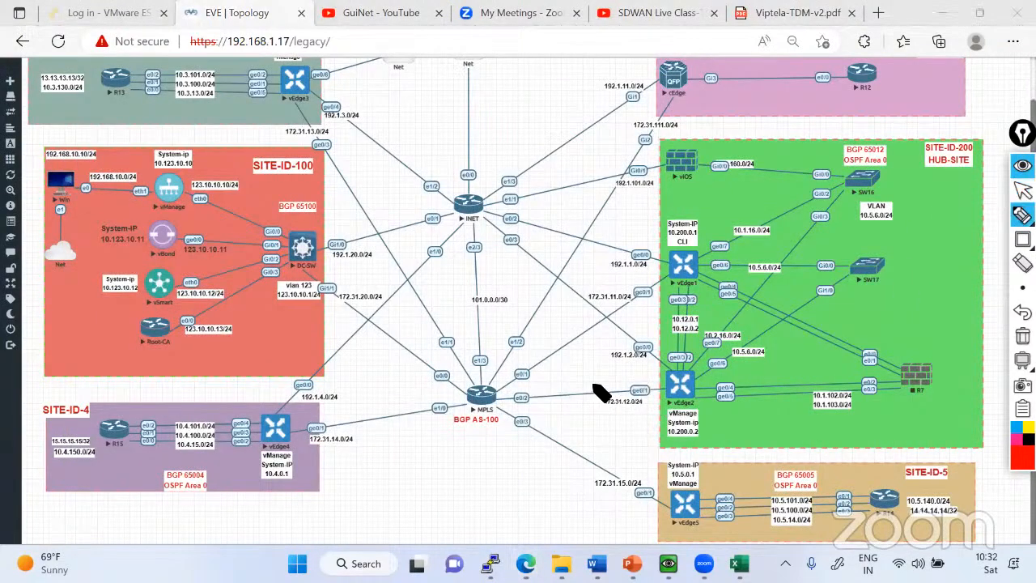
mouse_move(601, 395)
mouse_down()
mouse_move(620, 396)
mouse_move(628, 346)
mouse_up()
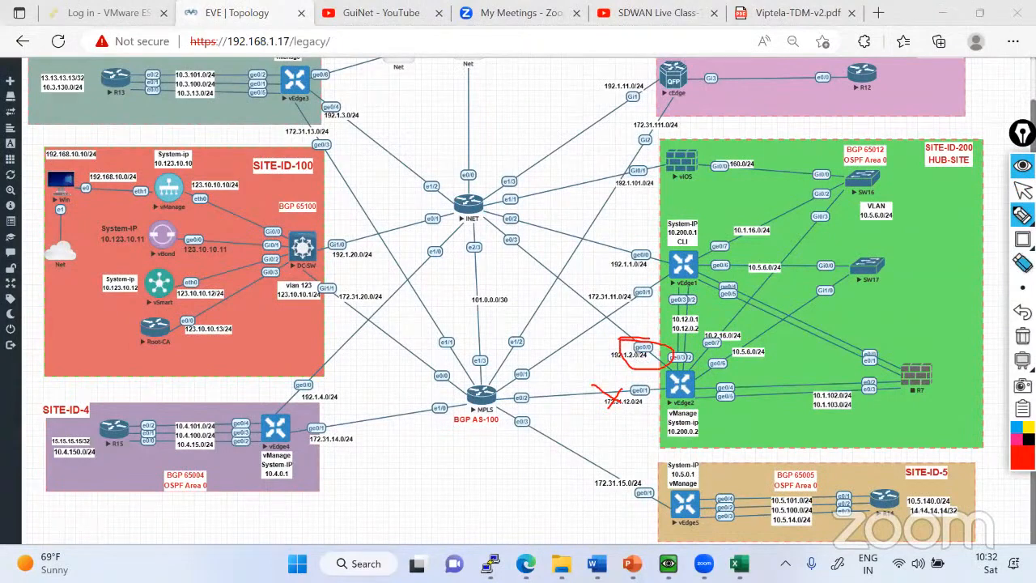
mouse_move(1022, 216)
click(1023, 190)
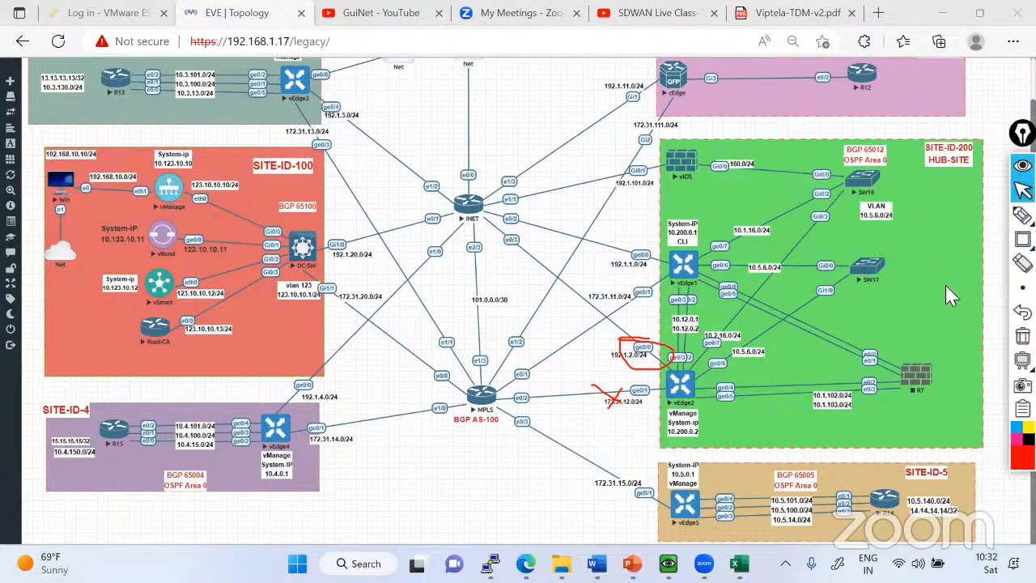
Switch to the vEdge1 console and abort the paged configuration output.
mouse_move(491, 565)
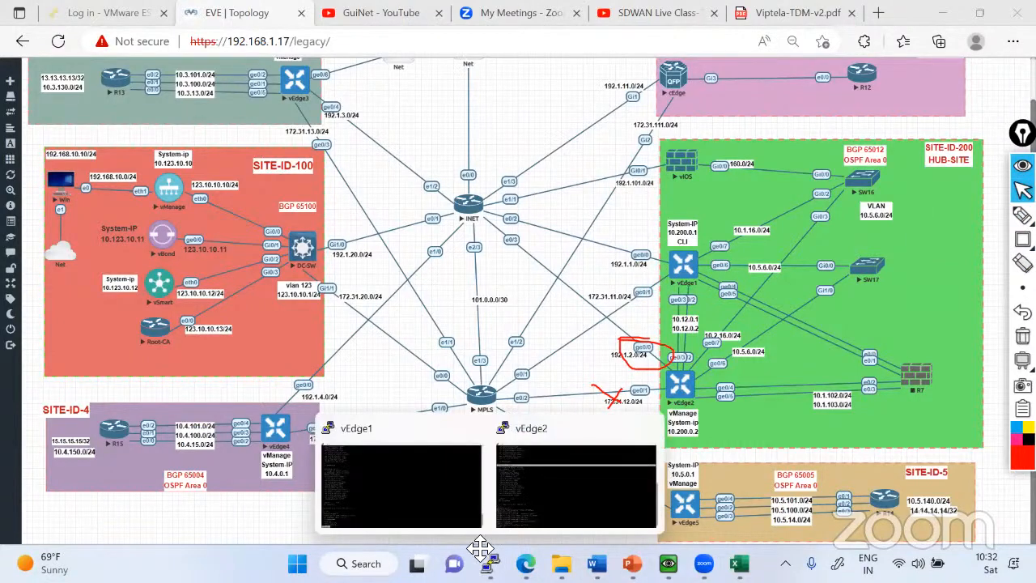
click(405, 485)
key(ctrl+c)
key(Return)
key(Return)
key(Return)
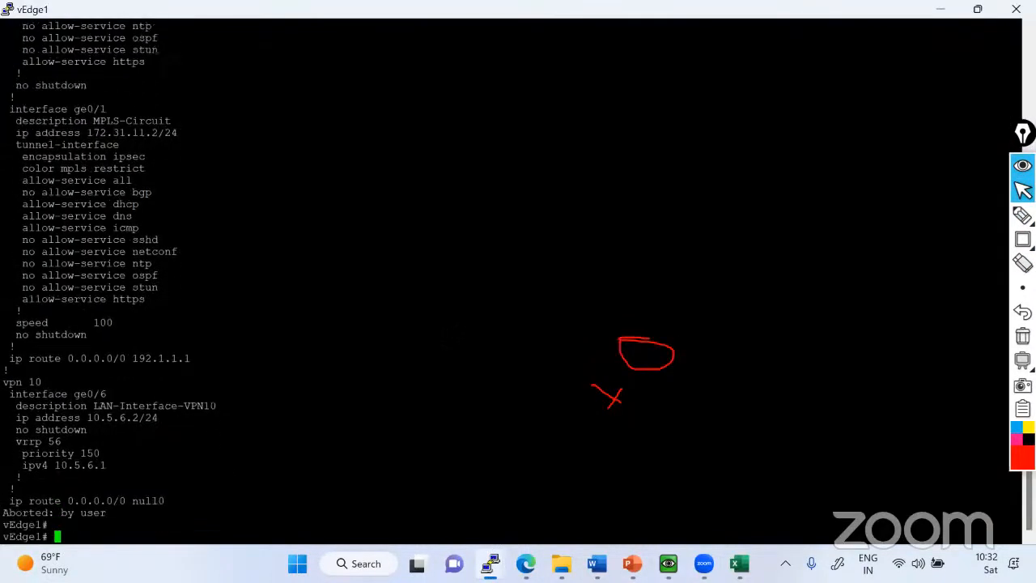
Enter configuration mode for VPN 0 on vEdge1.
text(conf t)
key(Return)
key(Return)
key(Return)
key(Return)
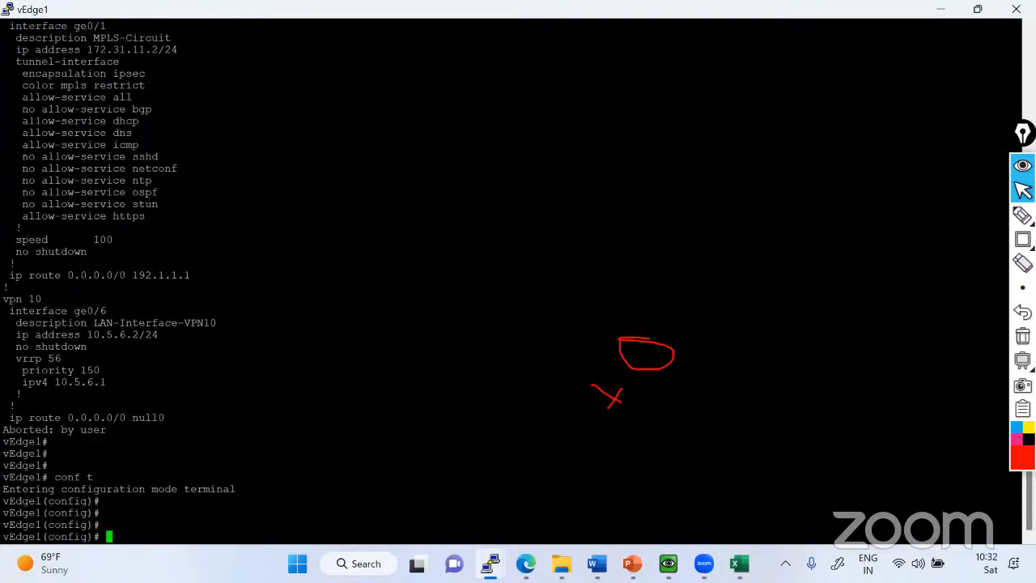
text(vpn 0)
key(Return)
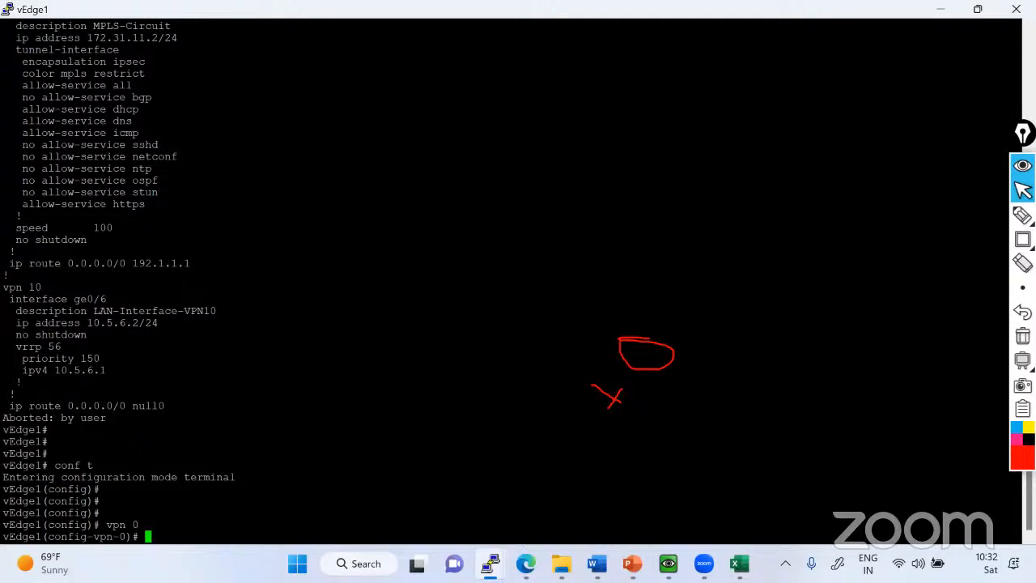
Look up the INET-Circuit interface name in vEdge1's earlier output and enter configuration of interface ge0/0.
text(interface)
key(shift+Page_Up)
key(shift+Page_Up)
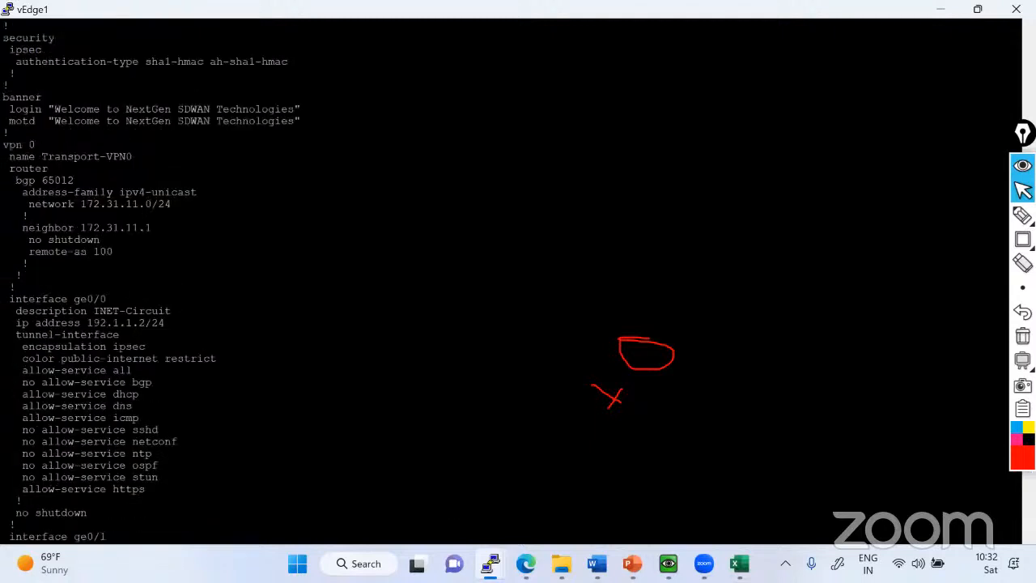
drag(9, 298, 106, 299)
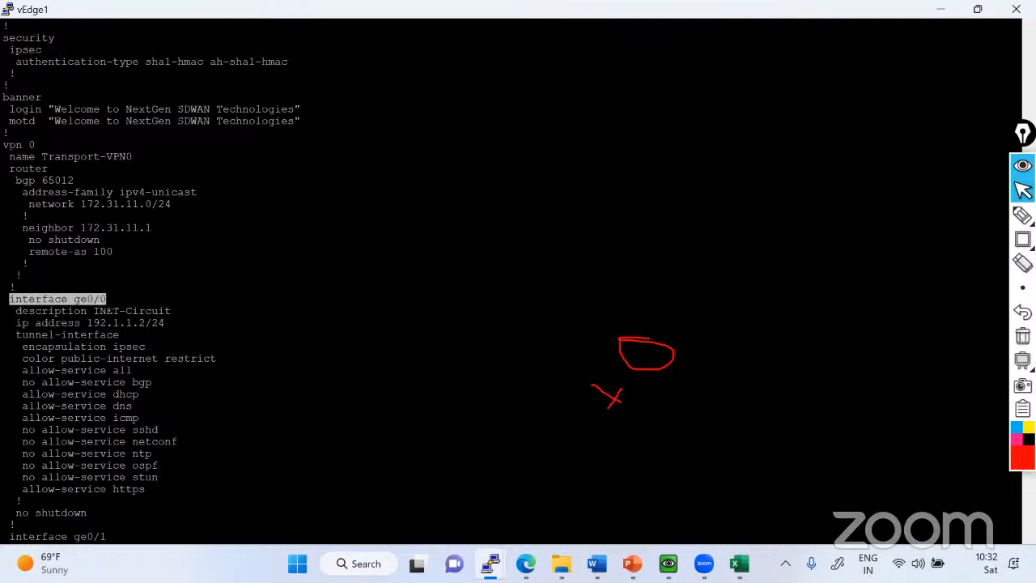
text(i)
key(BackSpace)
key(BackSpace)
key(BackSpace)
key(BackSpace)
key(BackSpace)
key(BackSpace)
key(BackSpace)
key(BackSpace)
key(BackSpace)
key(BackSpace)
key(BackSpace)
key(BackSpace)
key(BackSpace)
key(BackSpace)
key(BackSpace)
key(BackSpace)
key(BackSpace)
key(BackSpace)
key(BackSpace)
key(BackSpace)
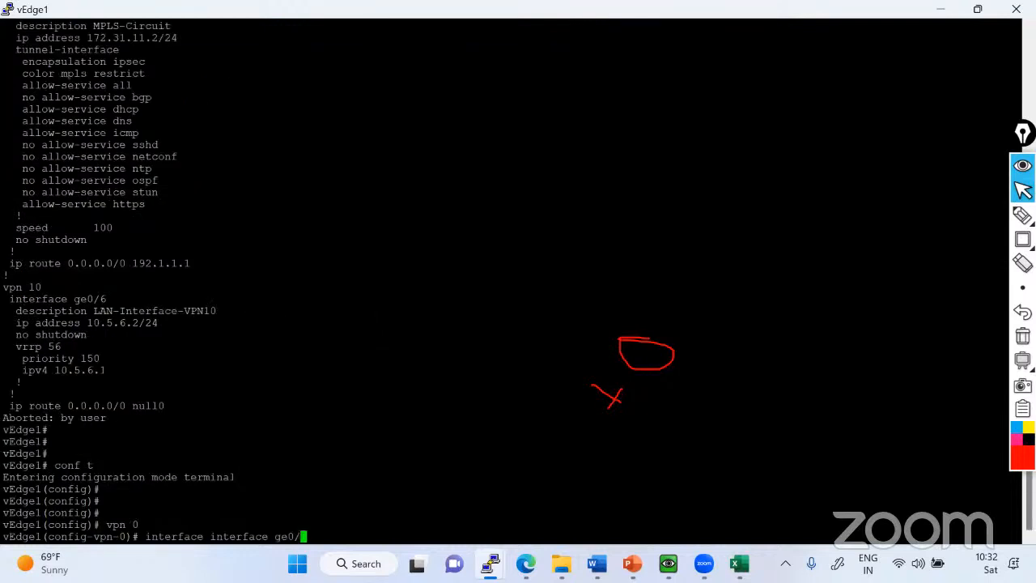
key(BackSpace)
key(BackSpace)
key(BackSpace)
key(BackSpace)
key(BackSpace)
key(shift+Insert)
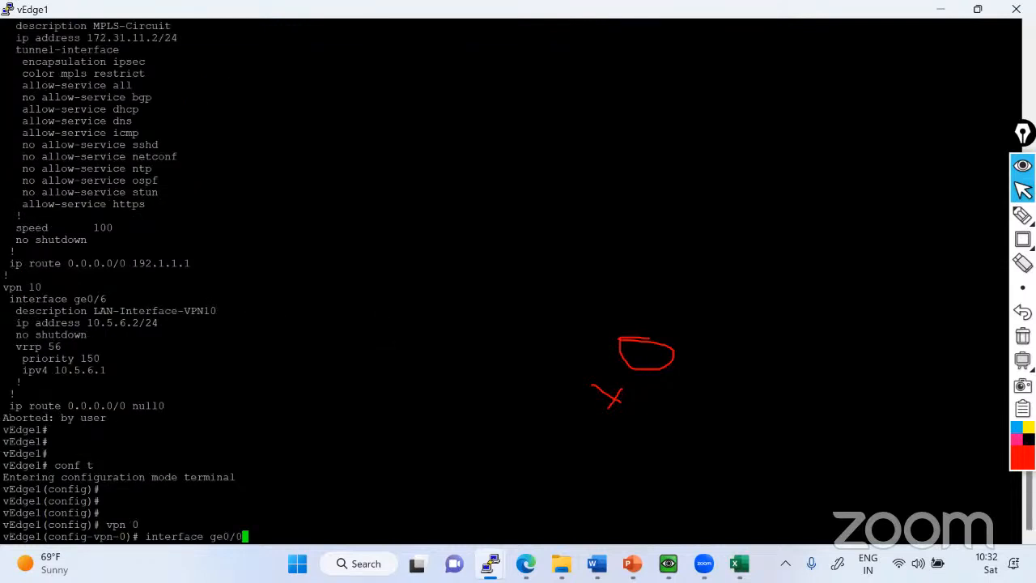
key(Return)
Shut down vEdge1's INET interface ge0/0, commit the change and exit configuration mode.
text(sh)
key(question)
key(Return)
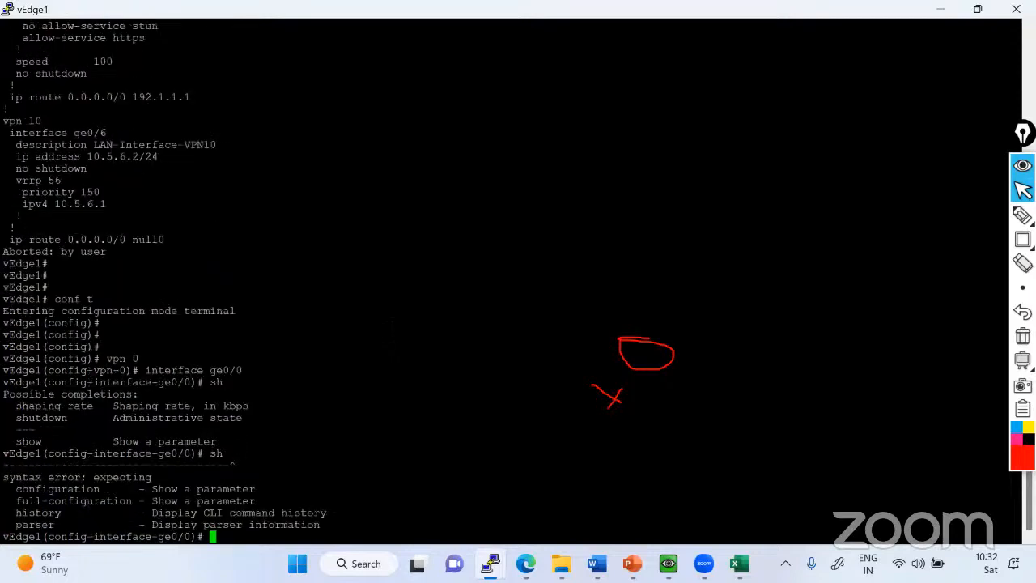
text(shutdown)
key(Return)
key(Return)
key(Return)
key(Return)
text(co)
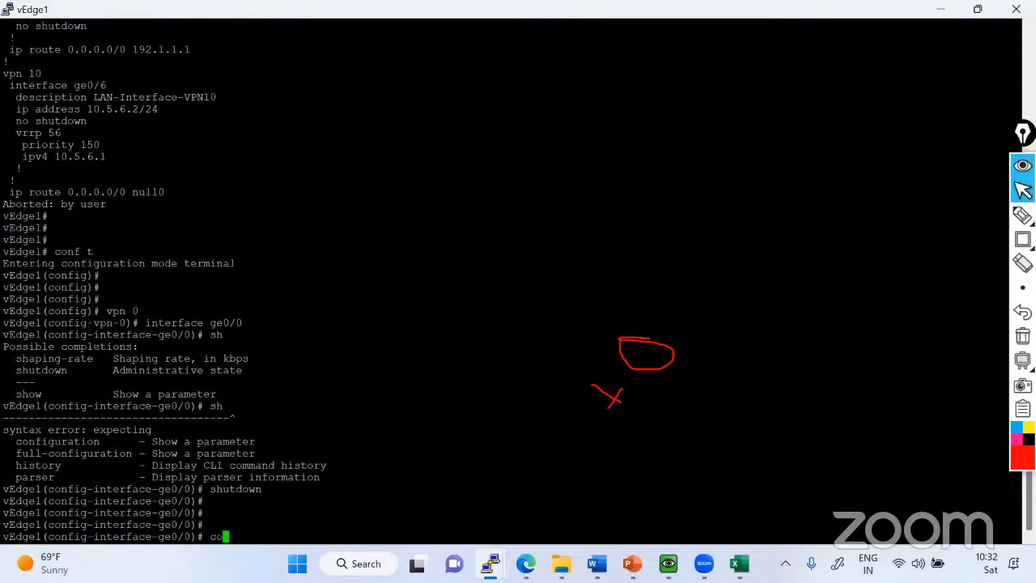
text(mmit)
key(Return)
key(ctrl+z)
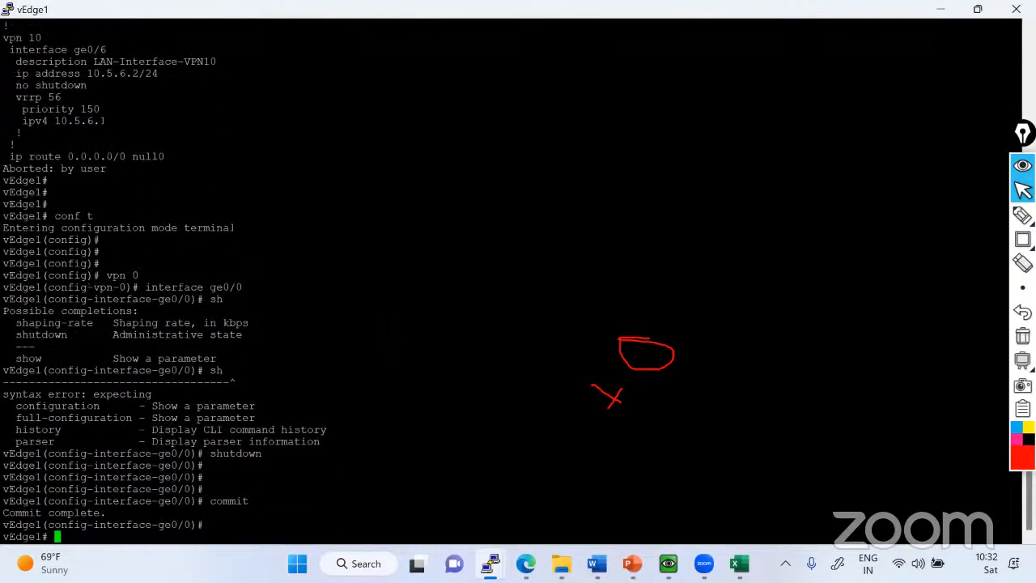
Display vEdge1's control connections to check which transport color the vSmart and vBond sessions use.
text(show control)
key(Return)
text(show )
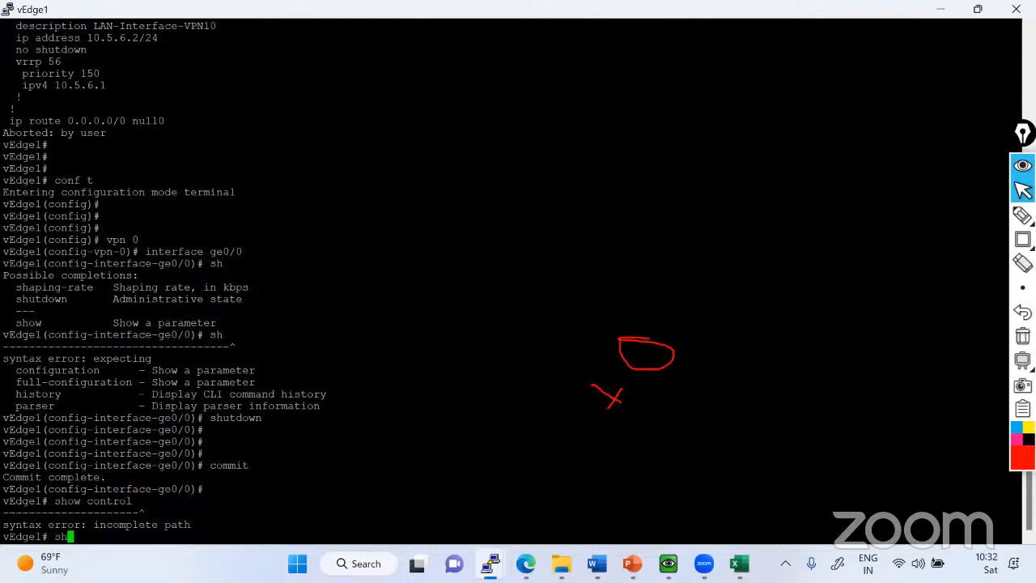
text(control connections)
key(Return)
key(Return)
key(Return)
key(Return)
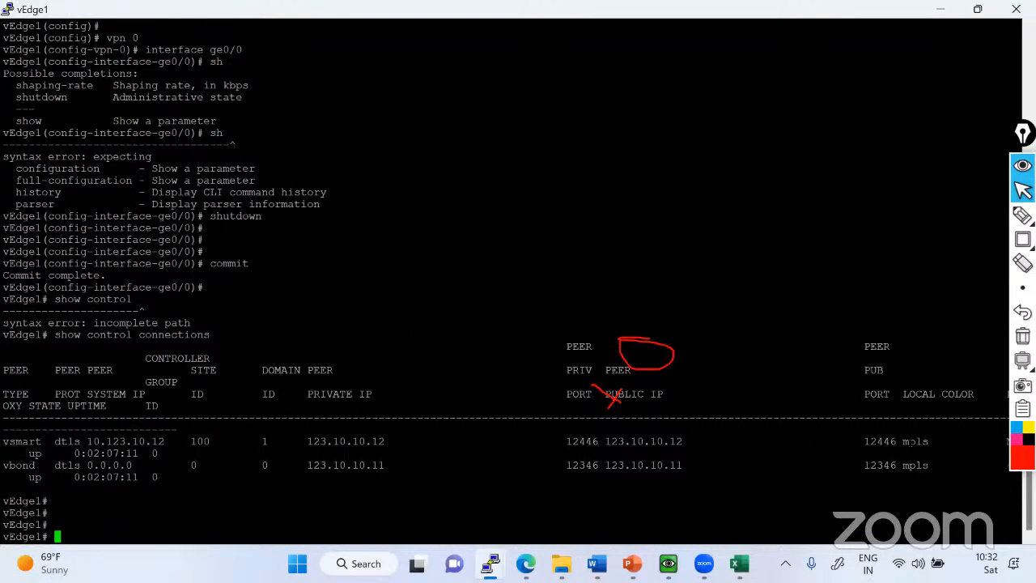
Switch to the vEdge2 console and display its control connections to check the transport color in use.
mouse_move(478, 563)
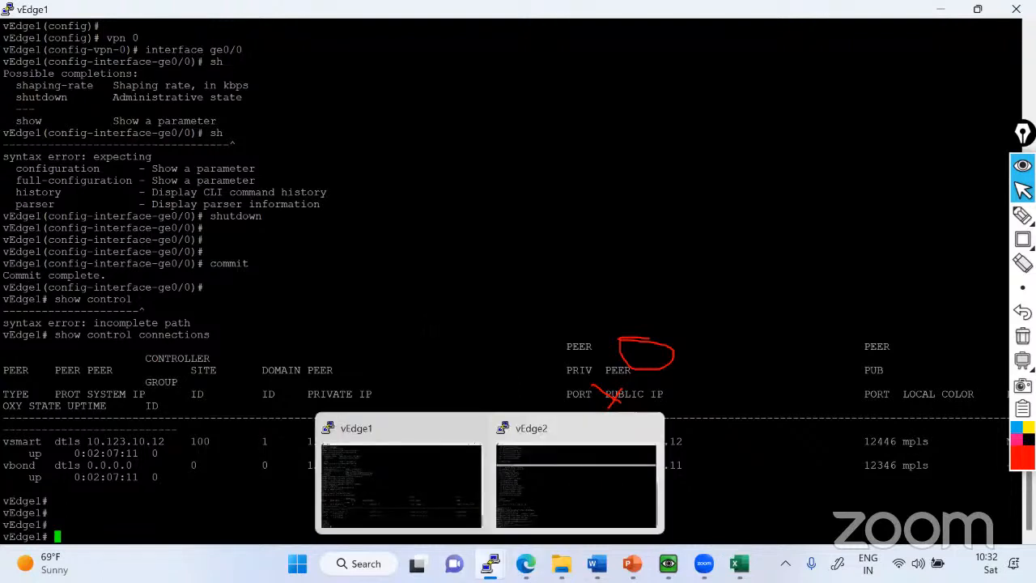
click(576, 484)
text(sh contr)
key(Tab)
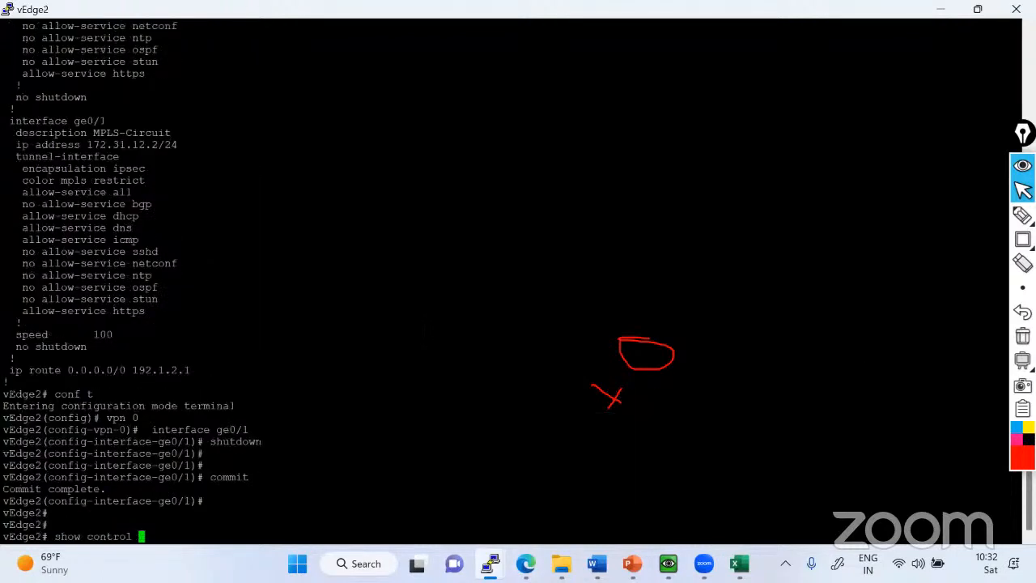
text(co)
key(Tab)
key(Return)
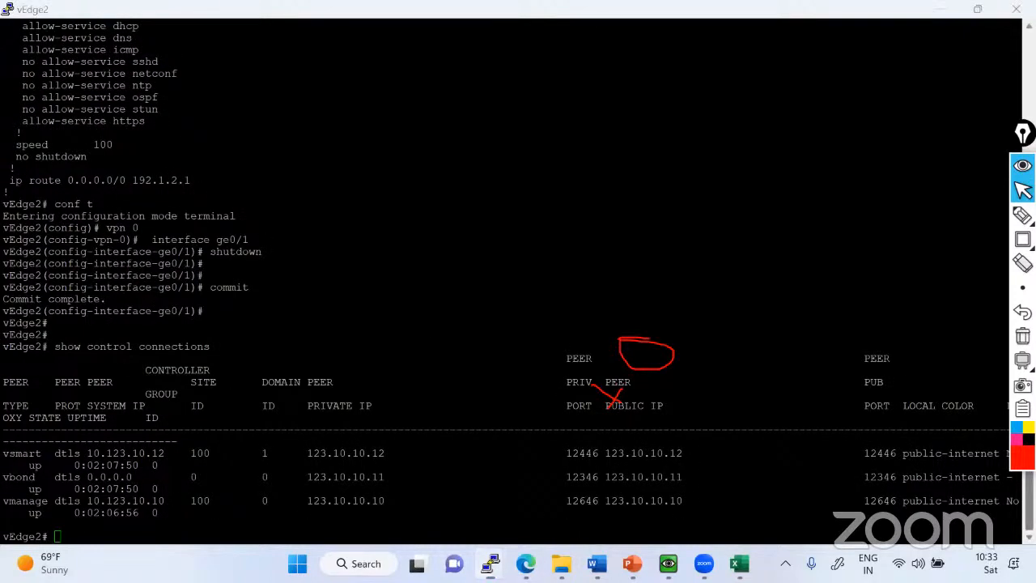
Switch to the EVE topology, mark vEdge2's link to INET in red, and clear the annotations.
drag(1024, 133, 1026, 68)
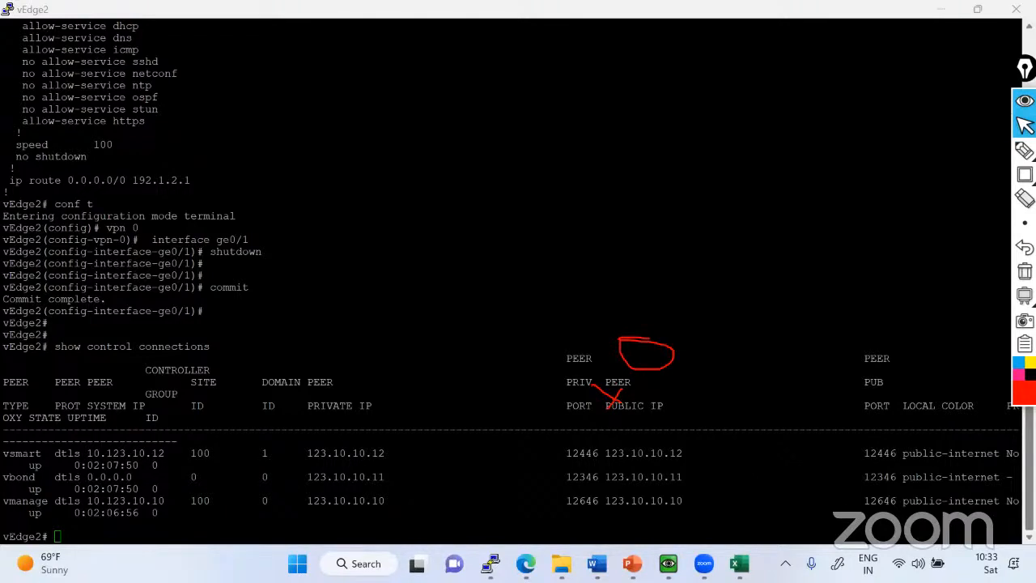
key(alt+Tab)
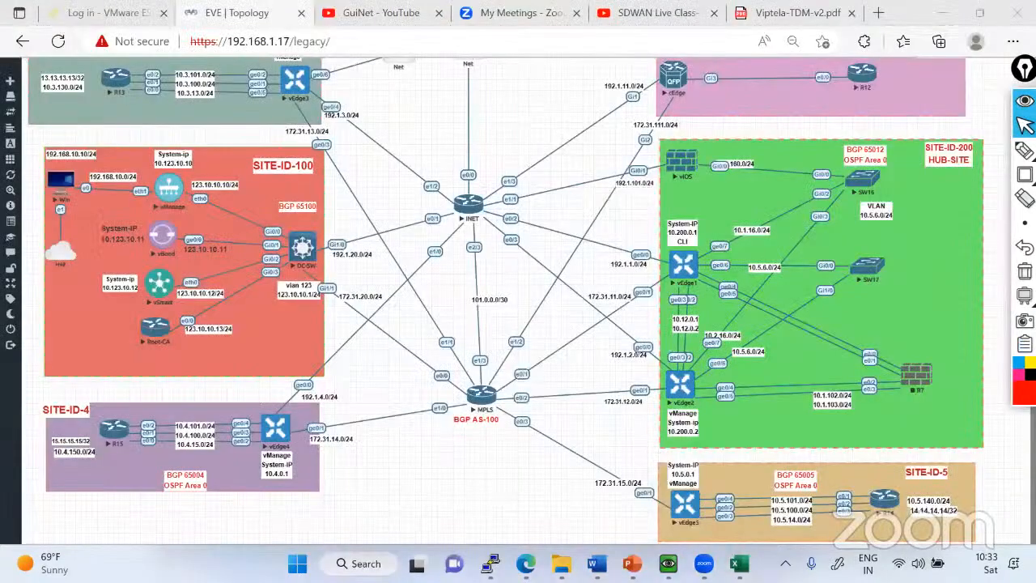
click(1024, 393)
click(994, 286)
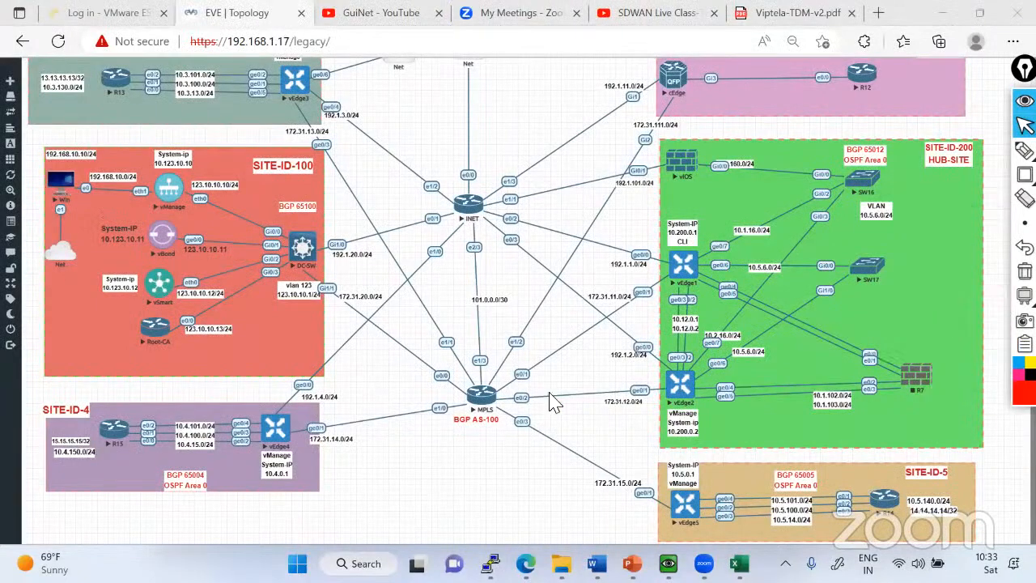
click(661, 363)
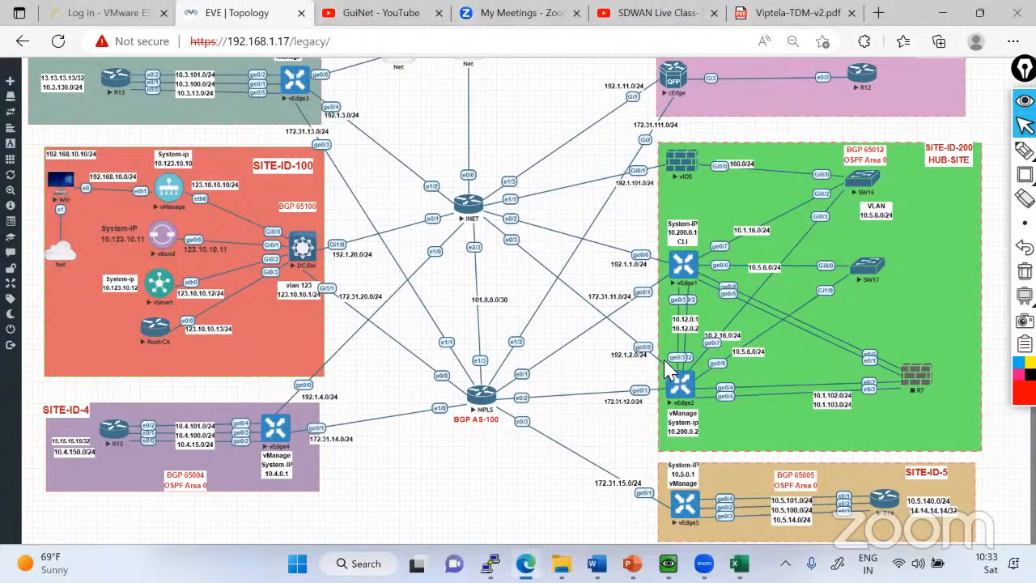
mouse_move(664, 360)
mouse_down()
mouse_move(499, 250)
mouse_move(641, 350)
mouse_move(645, 305)
mouse_move(674, 270)
mouse_move(592, 239)
mouse_up()
mouse_move(1025, 152)
click(950, 152)
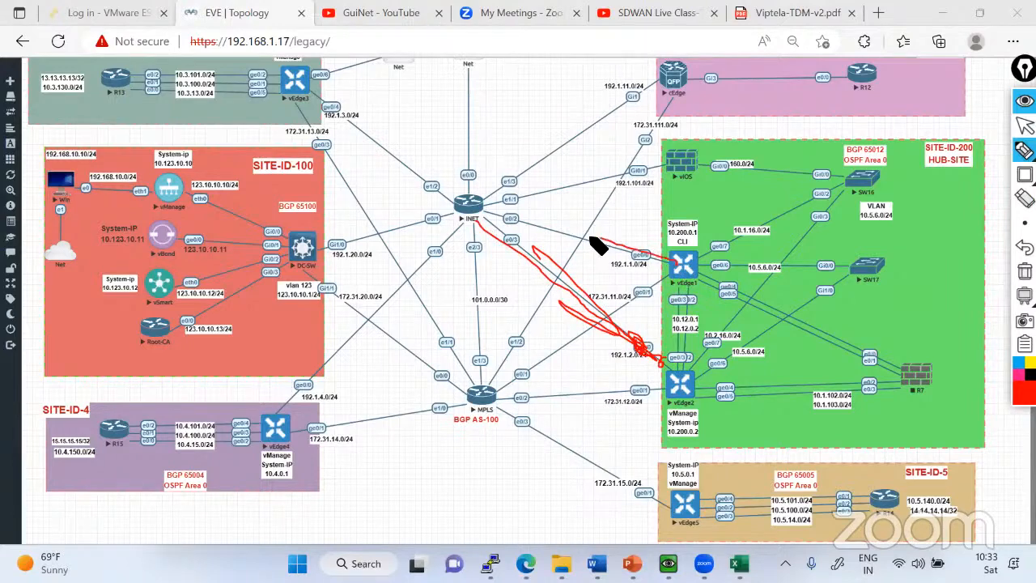
click(1025, 271)
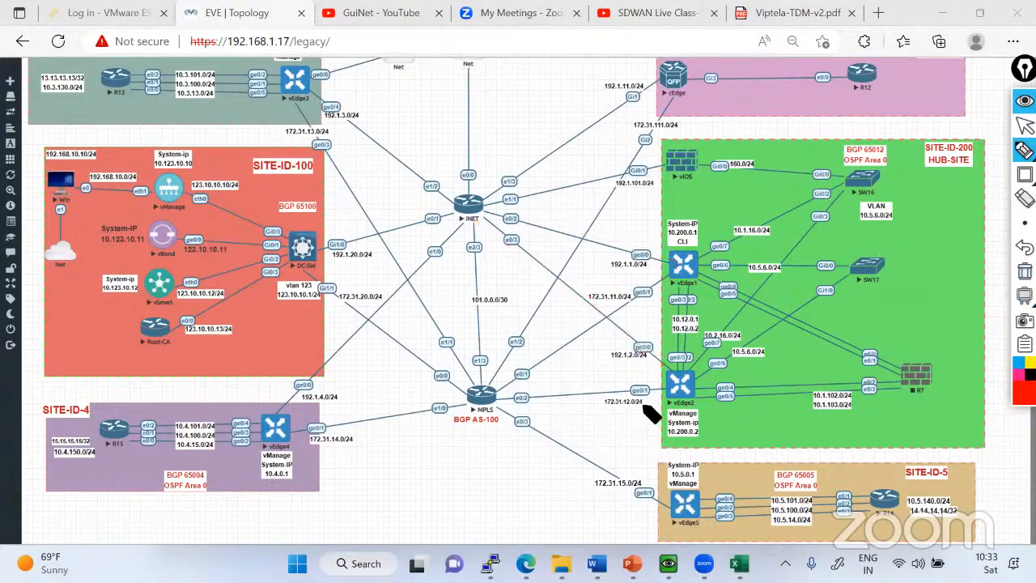
Mark the vEdge1 and vEdge2 transport links and the link between both routers in red, and clear the drawing.
mouse_move(651, 414)
mouse_down()
mouse_move(556, 397)
mouse_move(639, 393)
mouse_move(510, 398)
mouse_move(574, 405)
mouse_move(607, 388)
mouse_up()
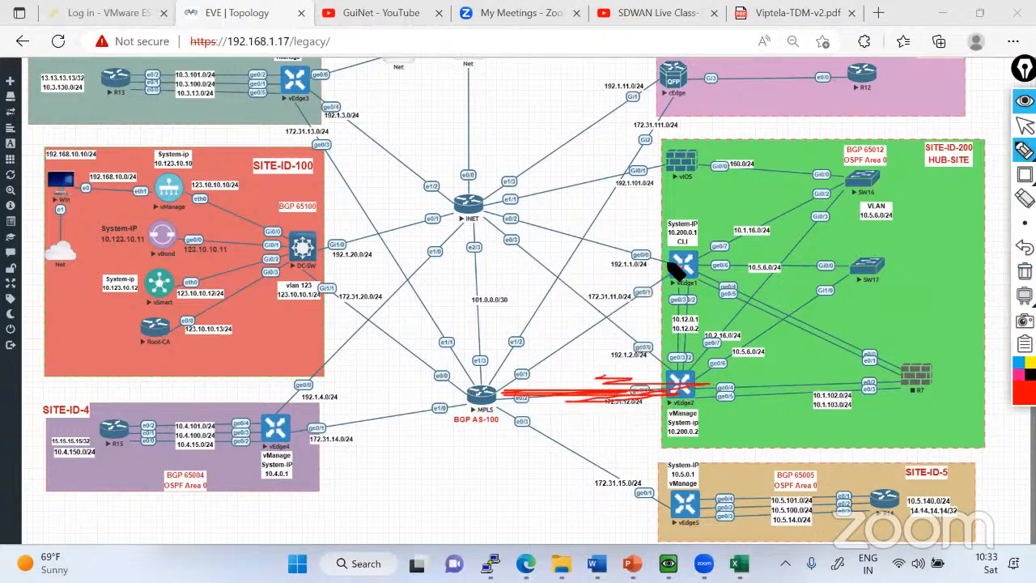
drag(677, 268, 482, 221)
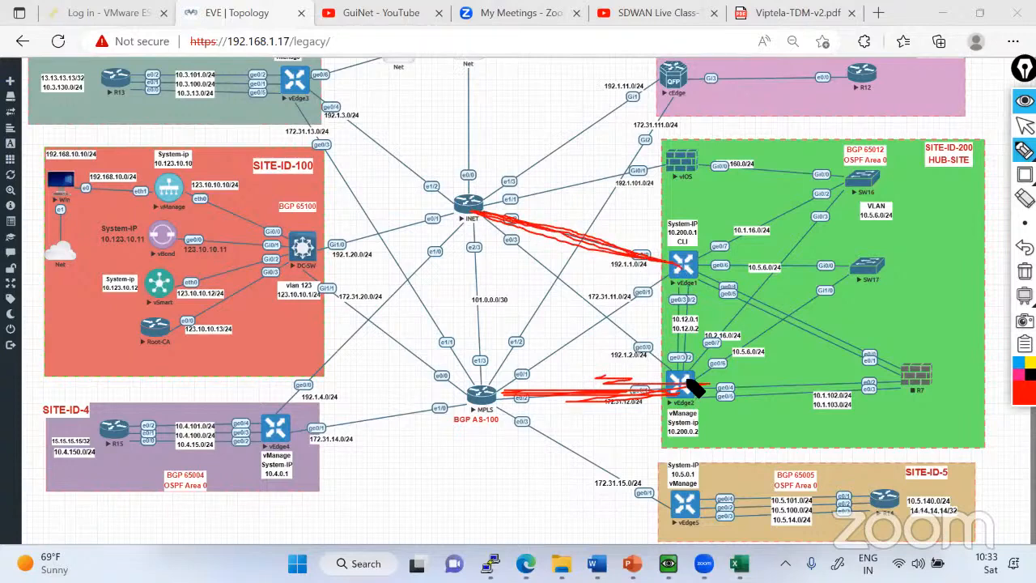
mouse_move(517, 379)
mouse_down()
mouse_move(613, 308)
mouse_move(682, 276)
mouse_move(679, 382)
mouse_move(691, 276)
mouse_up()
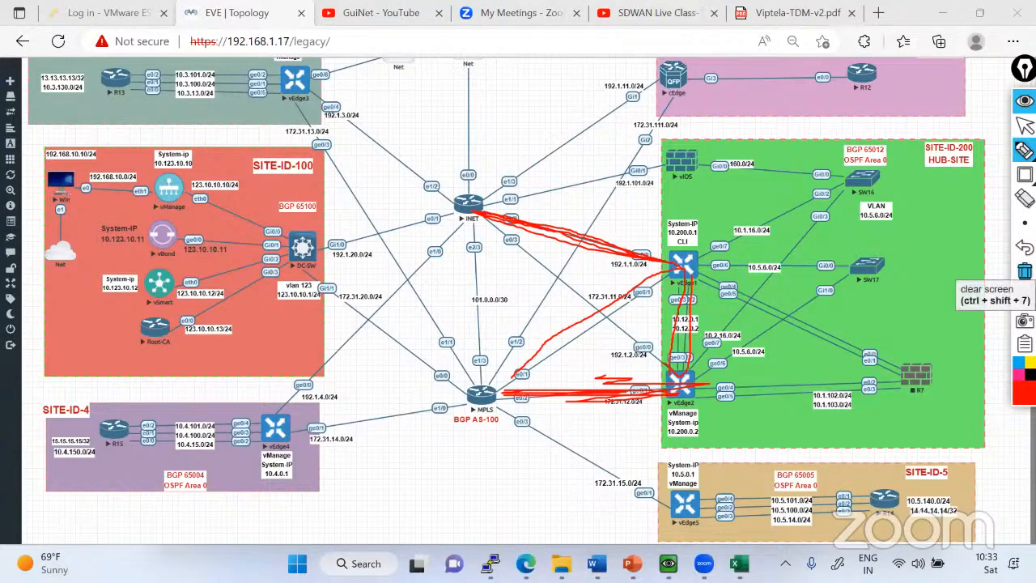
click(1025, 271)
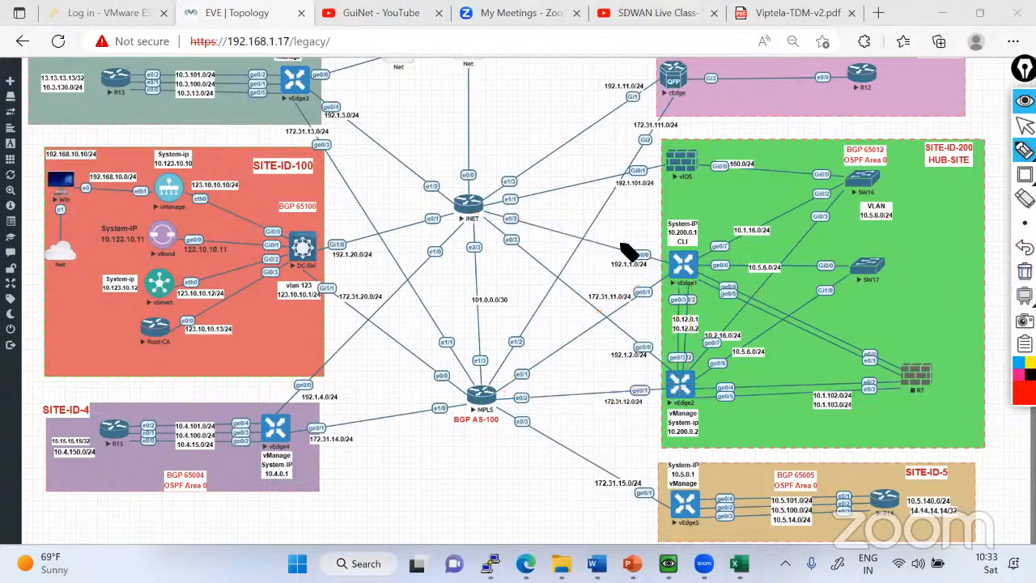
Circle vEdge1's ge0/0 INET connection, outline the links between vEdge1 and vEdge2, and clear the annotations.
mouse_move(624, 247)
mouse_down()
mouse_move(672, 255)
mouse_move(675, 245)
mouse_move(677, 372)
mouse_move(690, 285)
mouse_move(690, 381)
mouse_up()
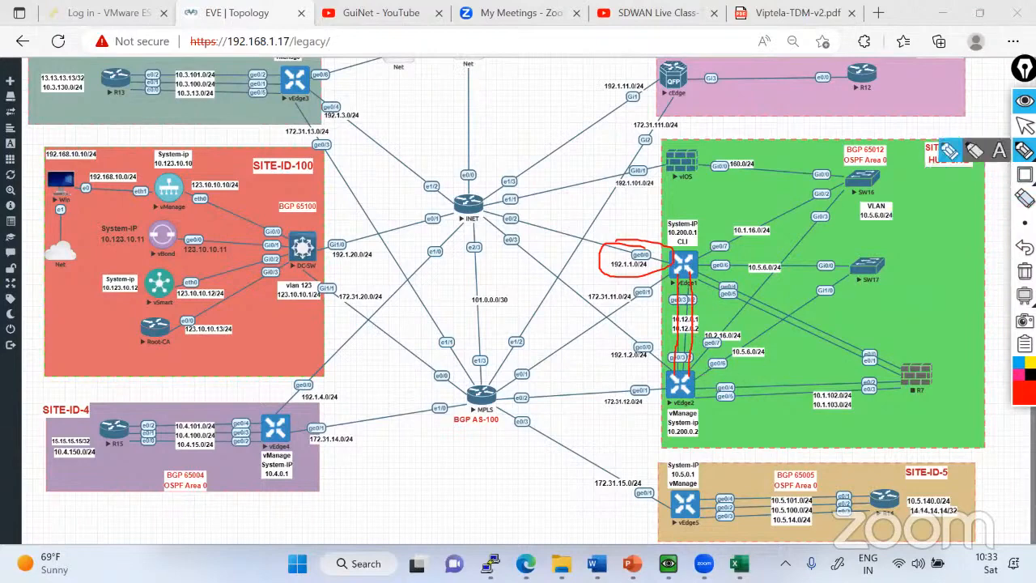
click(1025, 126)
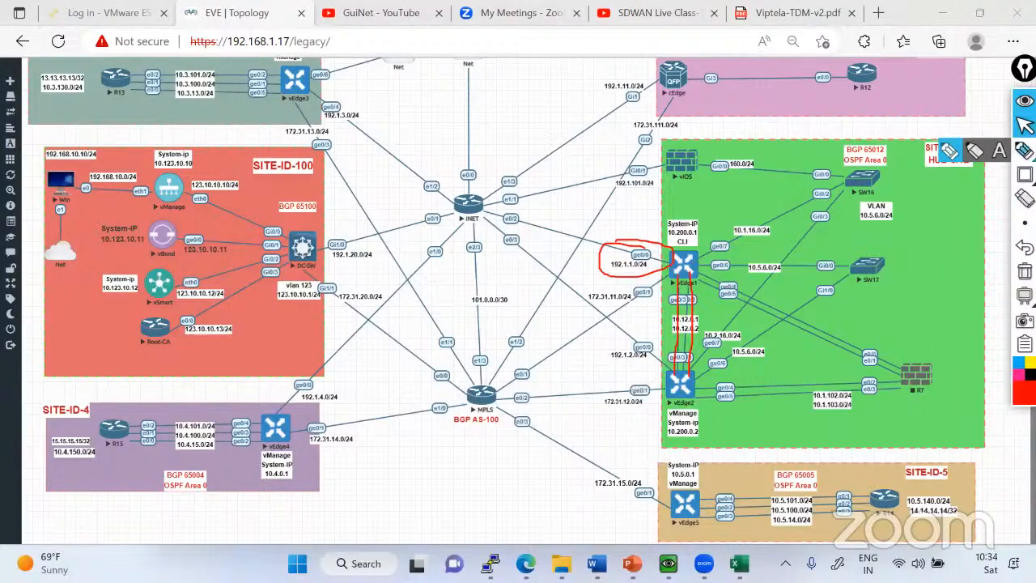
click(1025, 151)
click(1025, 125)
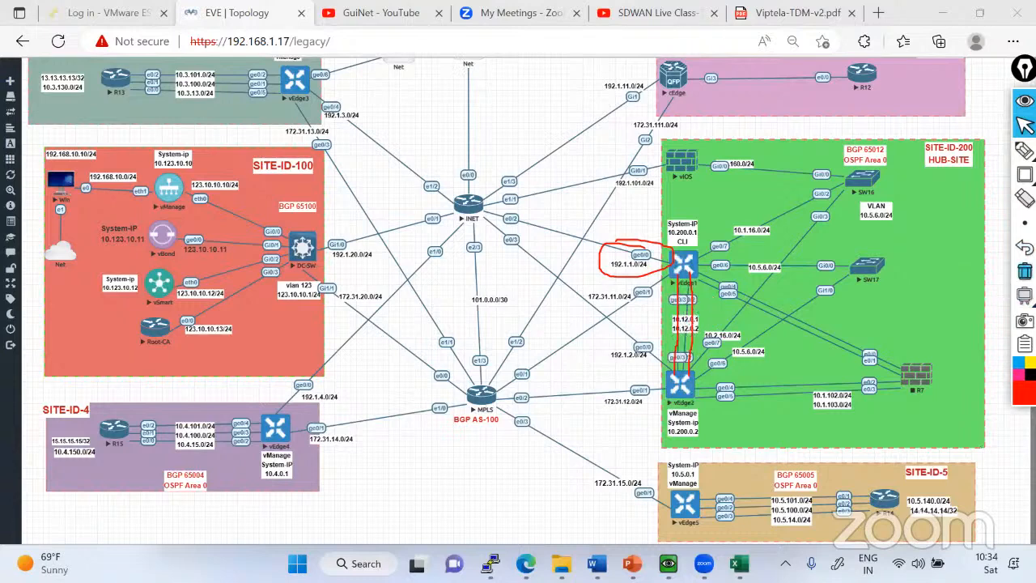
click(1026, 271)
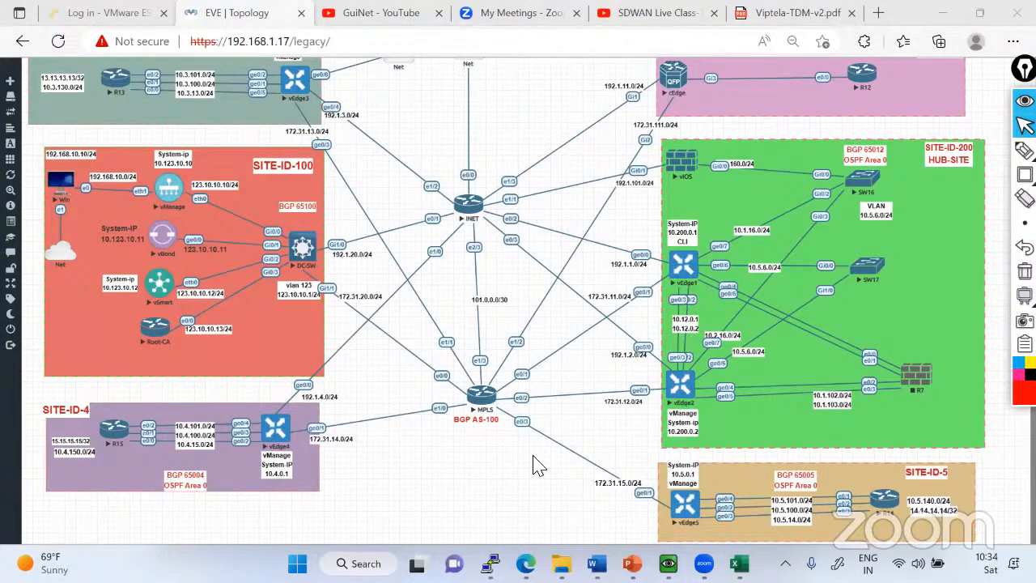
Bring the vEdge1 console over the topology and place and size it so the hub site stays visible.
key(alt+Tab)
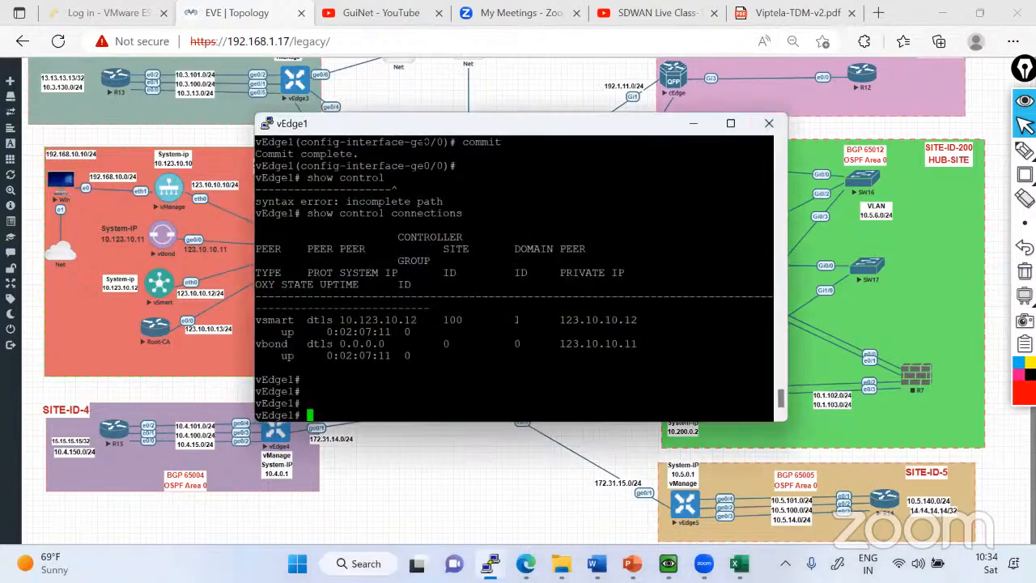
drag(421, 130, 280, 90)
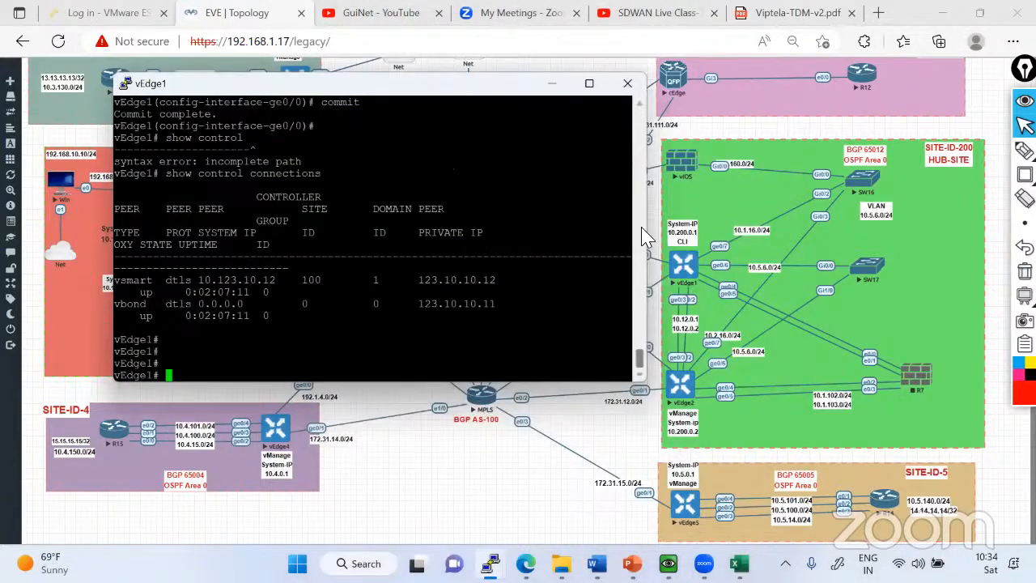
drag(646, 230, 689, 231)
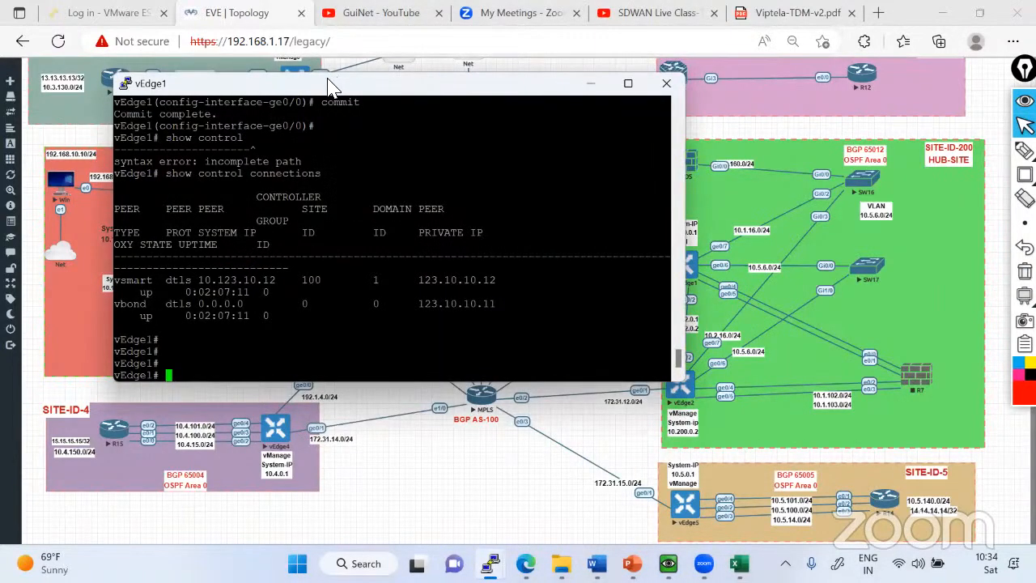
drag(328, 80, 268, 70)
drag(631, 195, 650, 198)
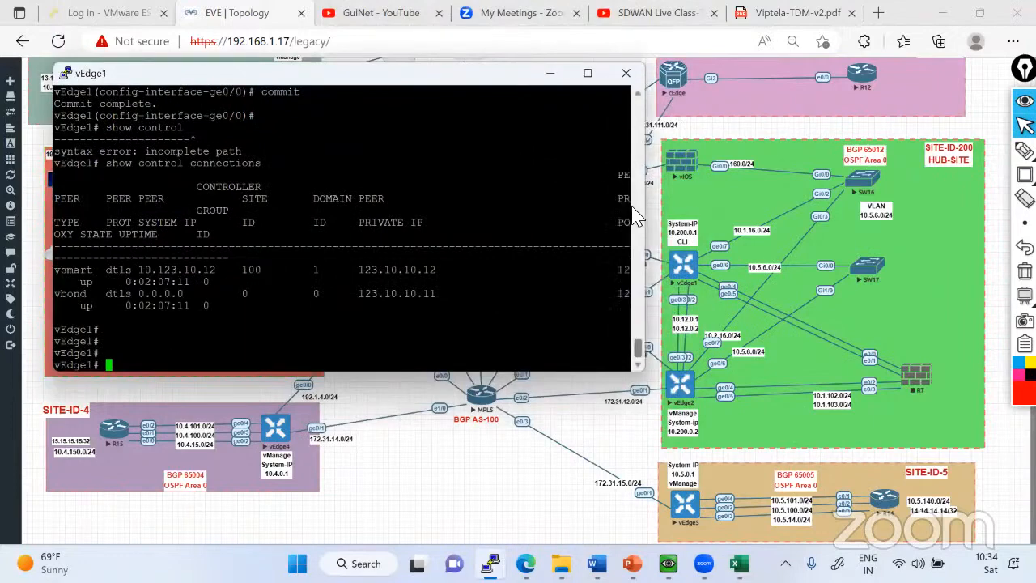
Enter configuration mode on vEdge1 and open interface ge0/2 under VPN 0.
text(conf t)
key(Return)
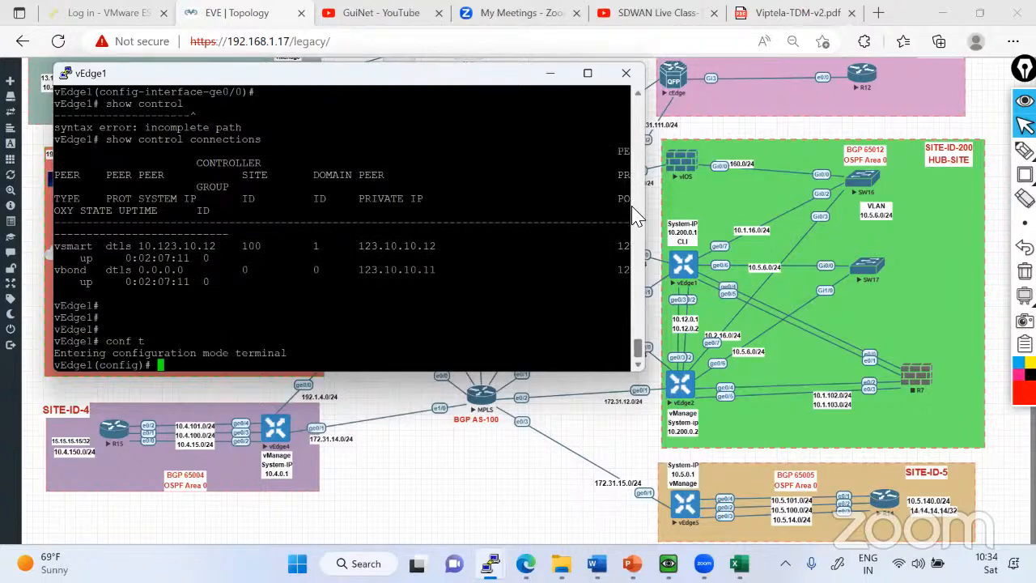
text(vpn 0)
key(Return)
text(interface )
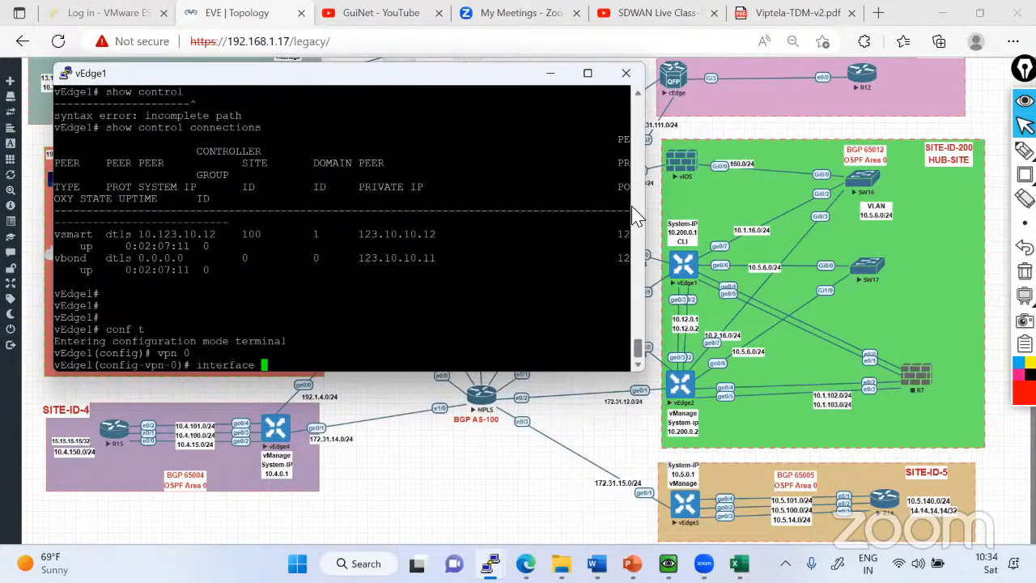
text(ge0/2)
key(Return)
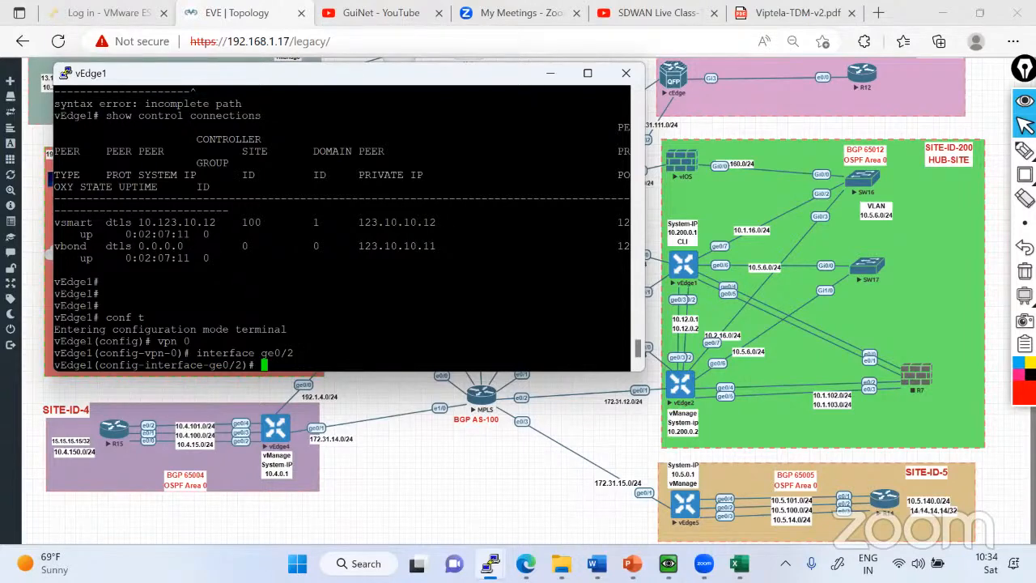
Assign IP address 10.2.0.1/30 to vEdge1's interface ge0/2.
text(inter)
key(space)
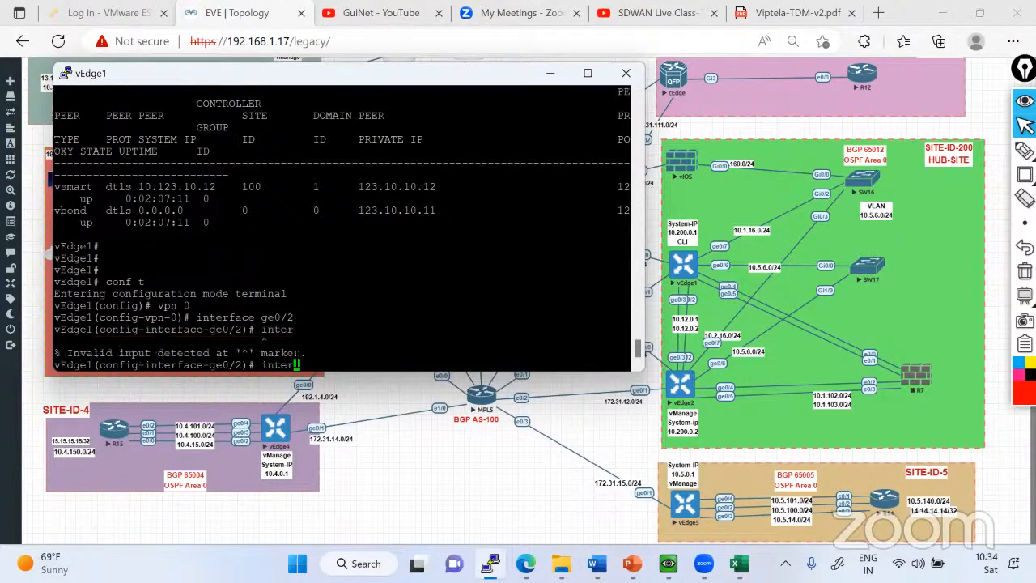
key(BackSpace)
key(BackSpace)
key(BackSpace)
key(BackSpace)
key(BackSpace)
text(ip address 10.20.1)
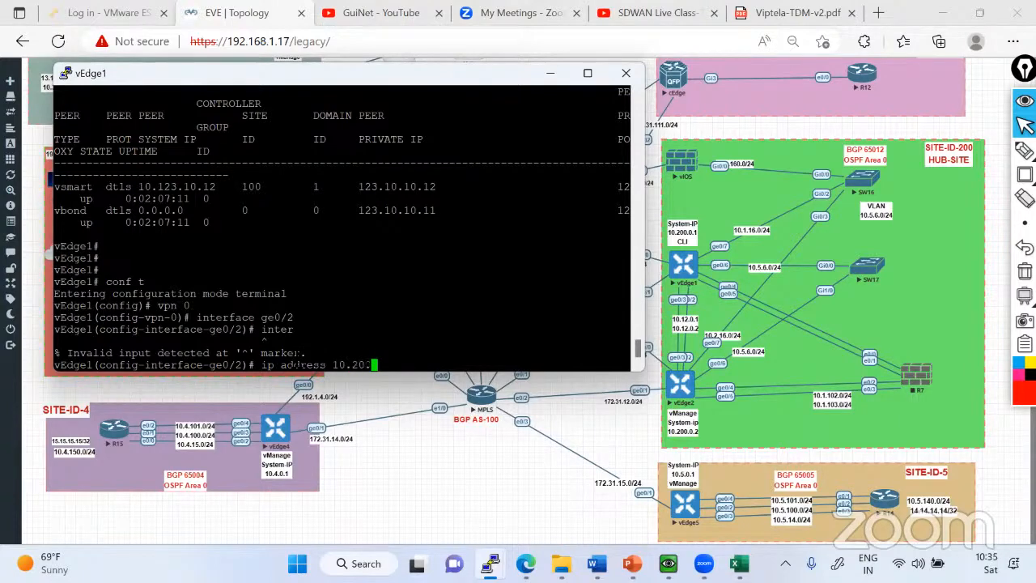
key(BackSpace)
key(BackSpace)
key(BackSpace)
text(.0)
text(.1)
text(/24)
key(BackSpace)
key(BackSpace)
text(30)
key(Return)
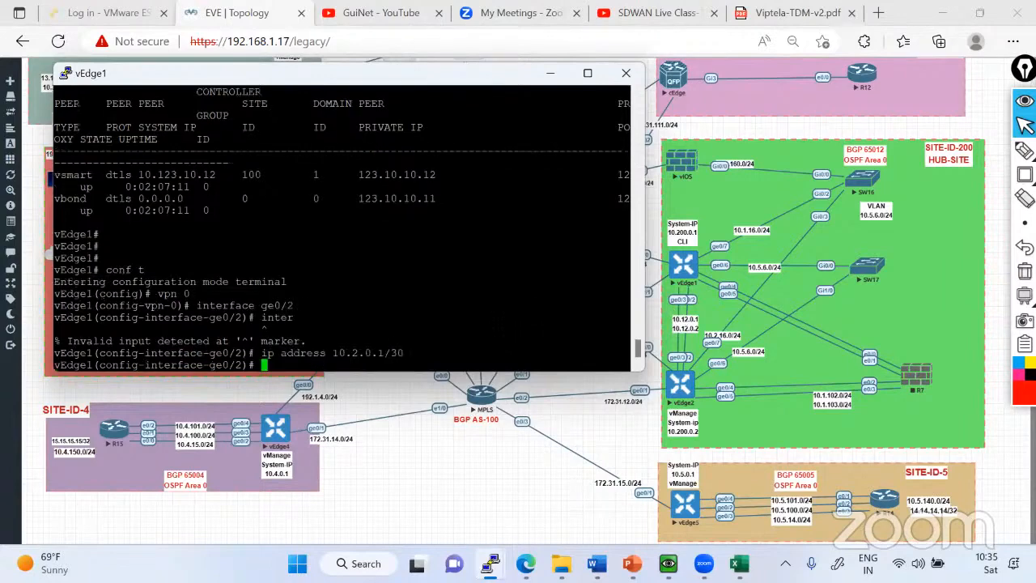
Enable interface ge0/2 on vEdge1 with no shutdown.
text(nos h)
key(Return)
key(Up)
key(BackSpace)
key(BackSpace)
key(BackSpace)
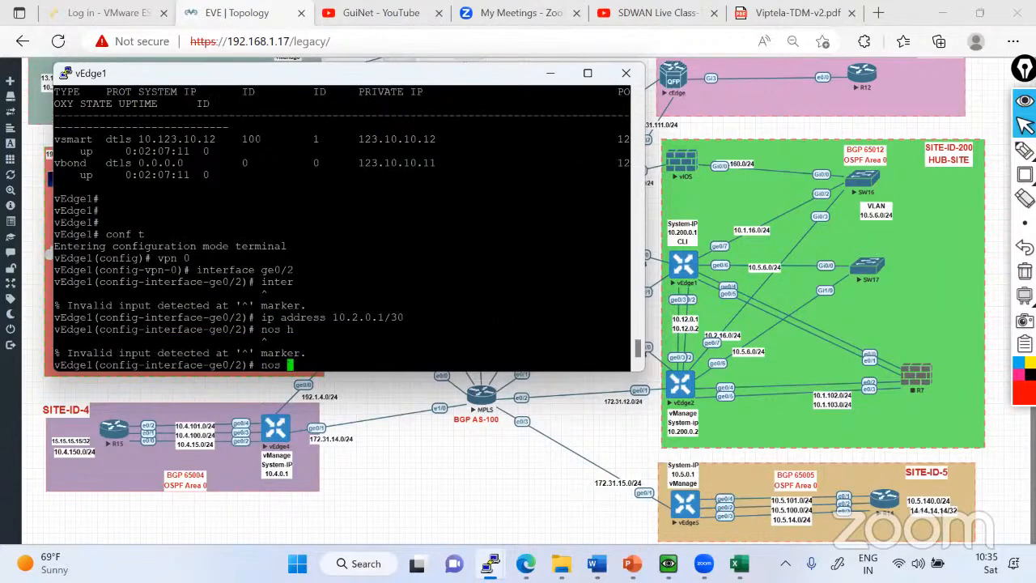
text(shutdown)
key(Return)
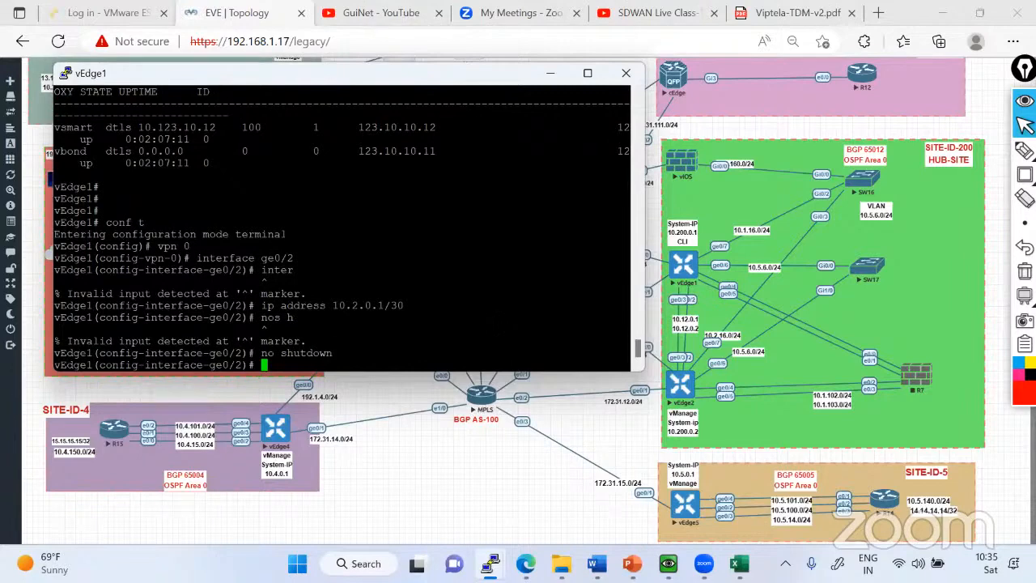
Set the ge0/2 MTU to 1496, then commit the changes and exit configuration mode.
text(mtu 1496)
key(Return)
key(Return)
key(Return)
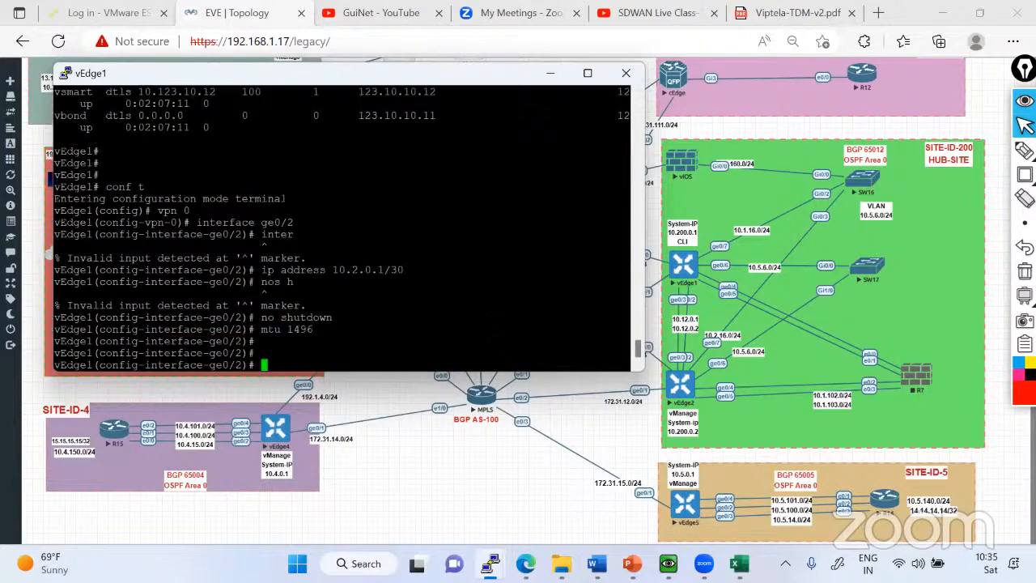
text(commit)
key(Return)
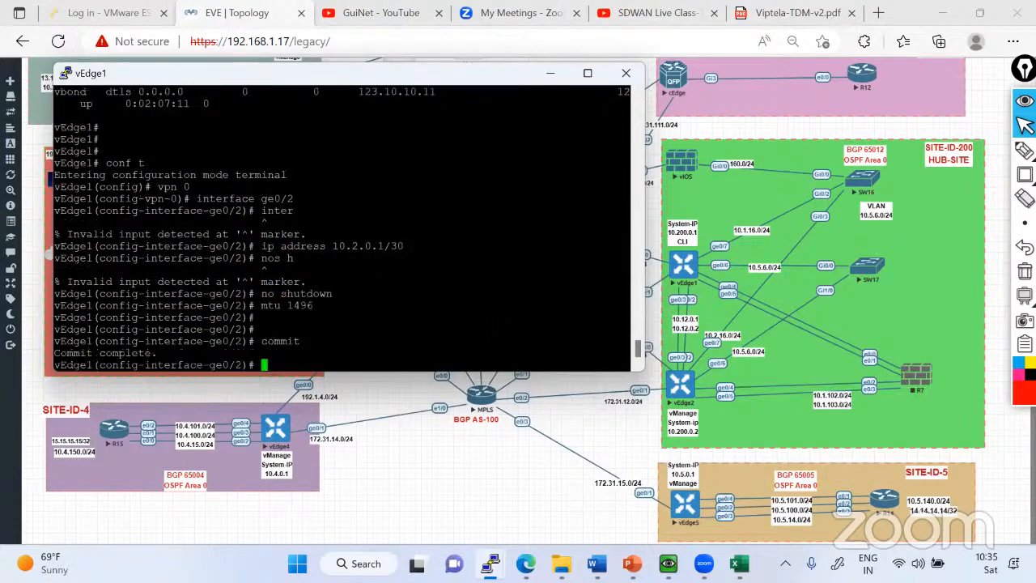
key(ctrl+z)
key(Return)
key(Return)
Display vEdge1's running configuration for VPN 0 and highlight the ge0/2 interface section.
text(sh run)
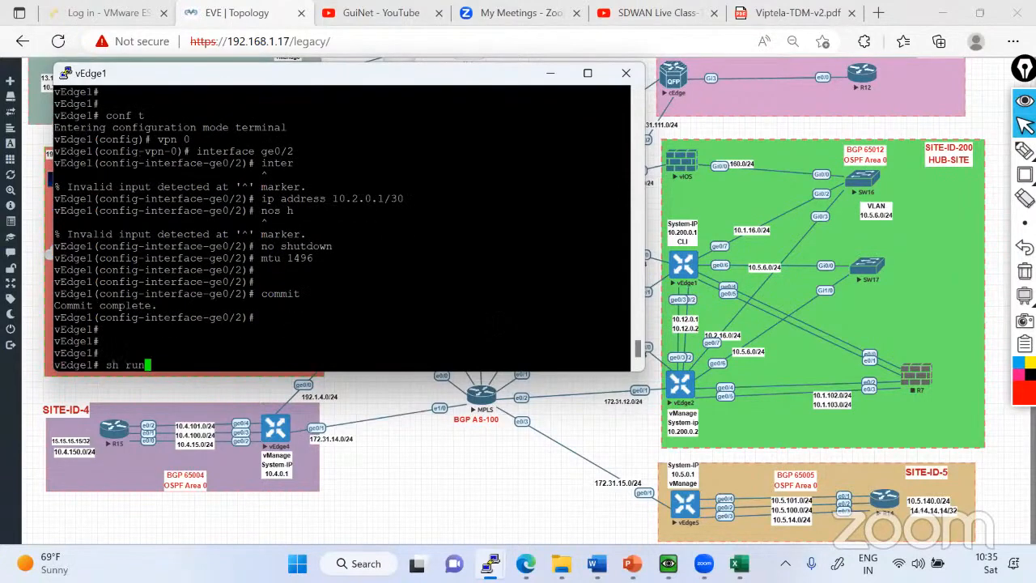
text(n 0)
key(Return)
key(space)
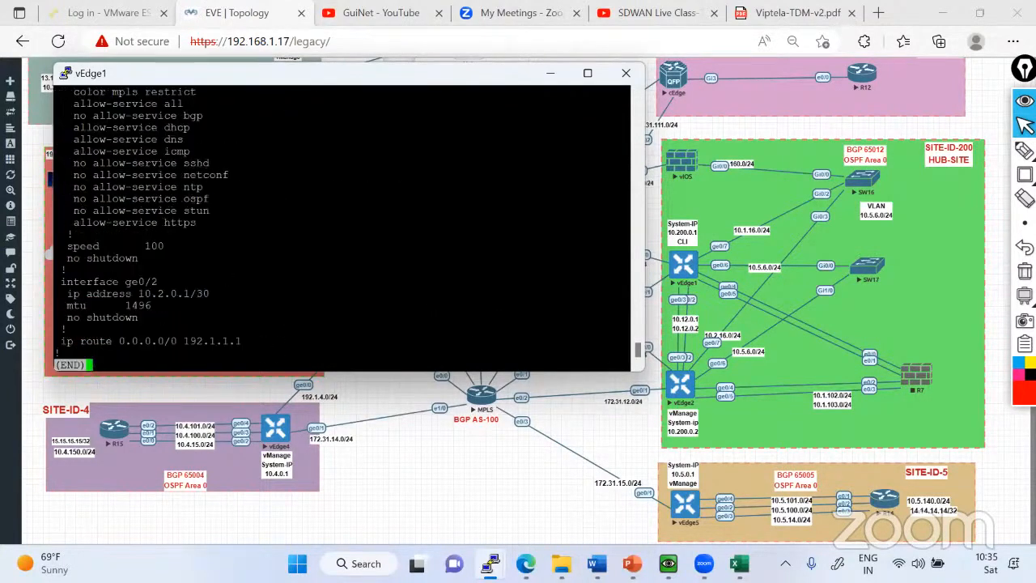
drag(61, 281, 173, 318)
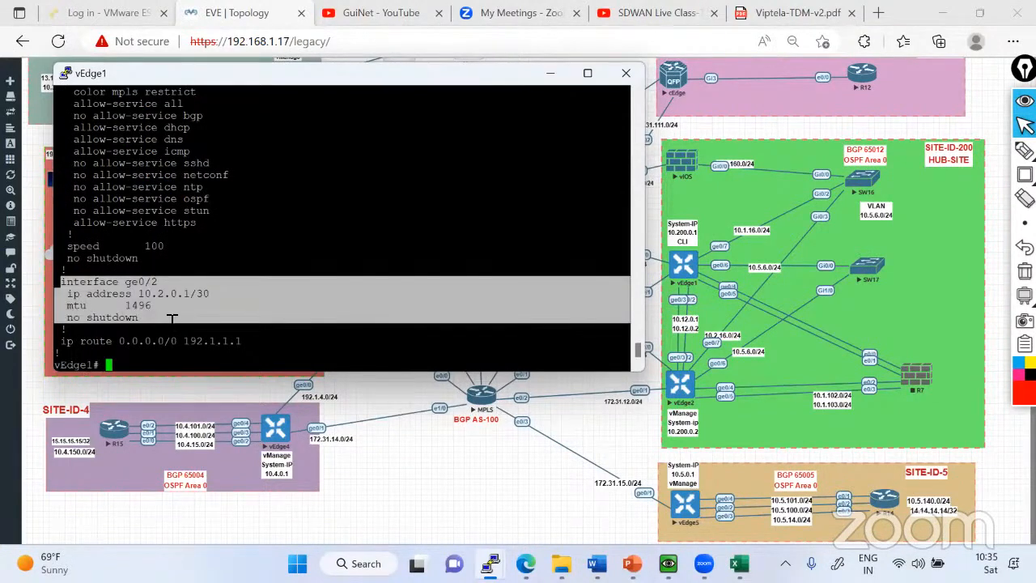
click(167, 318)
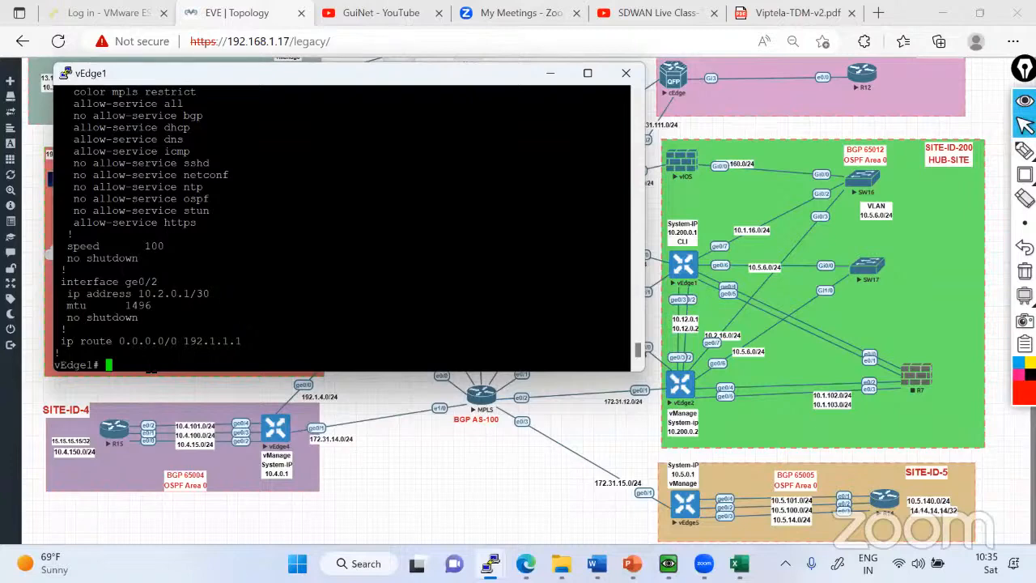
drag(150, 370, 57, 272)
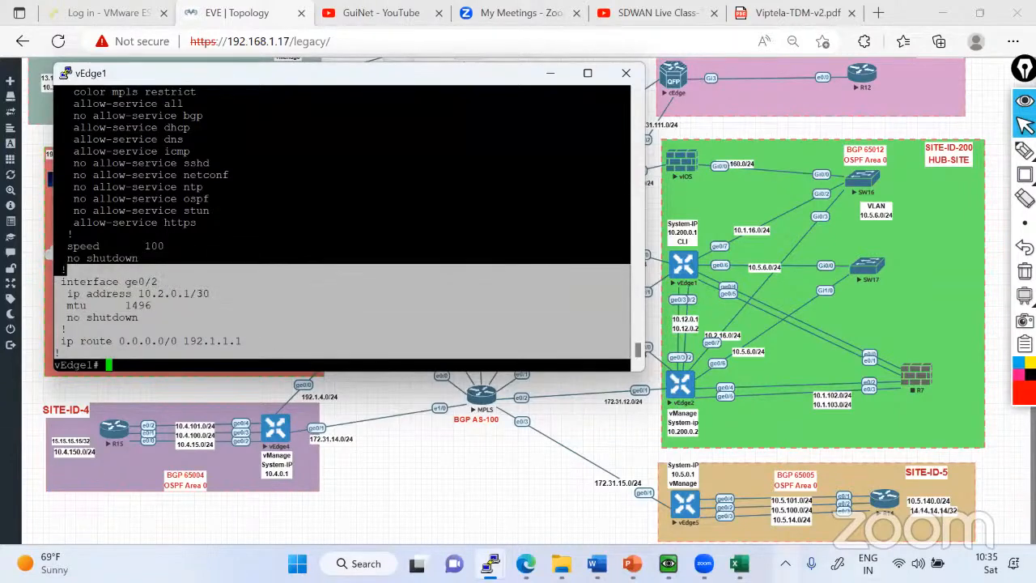
Switch to the vEdge2 console, restore it to a smaller window and place it beside the vEdge1 console.
mouse_move(494, 559)
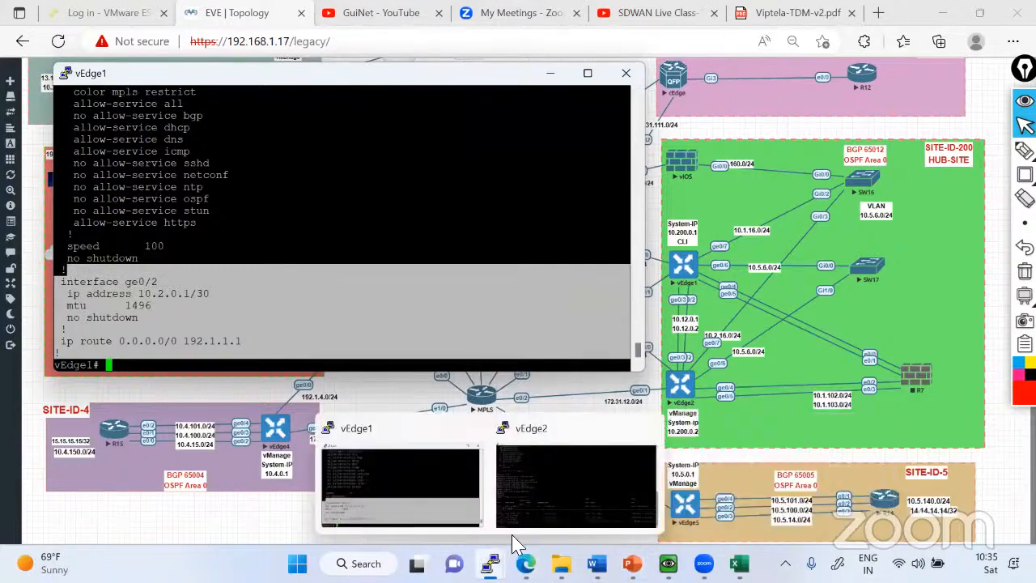
click(537, 453)
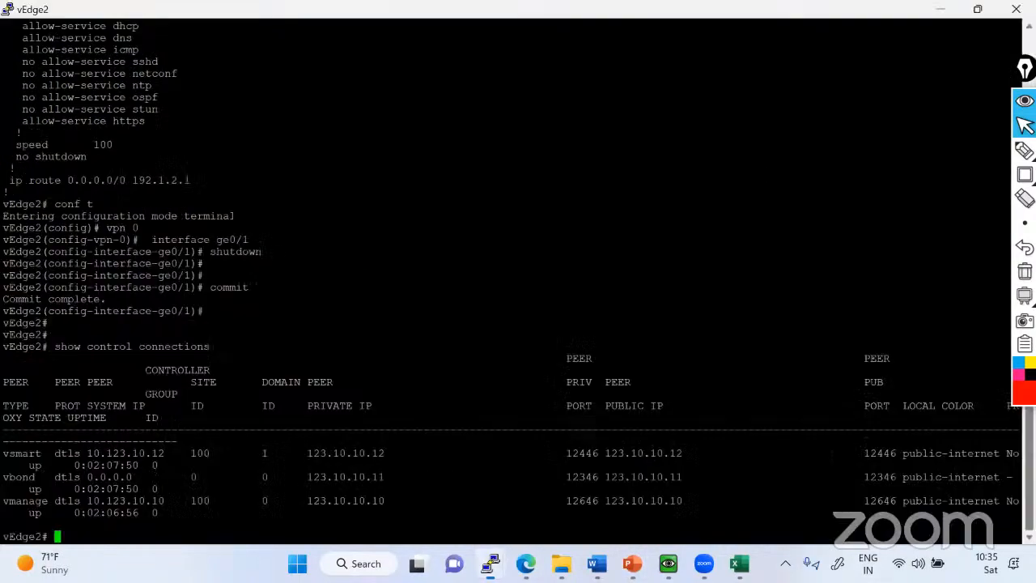
click(978, 10)
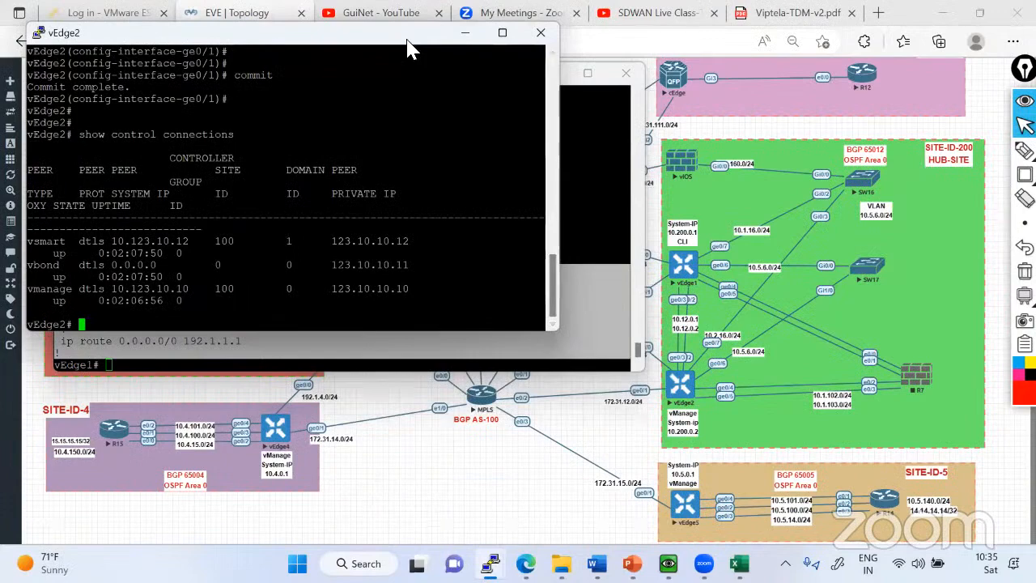
drag(407, 41, 1035, 48)
click(947, 47)
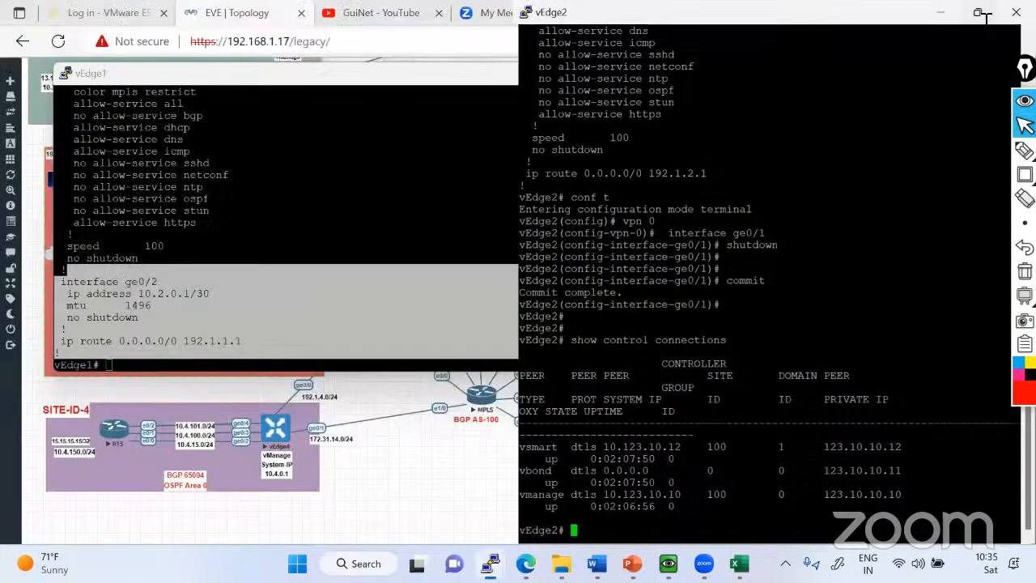
click(983, 13)
click(980, 11)
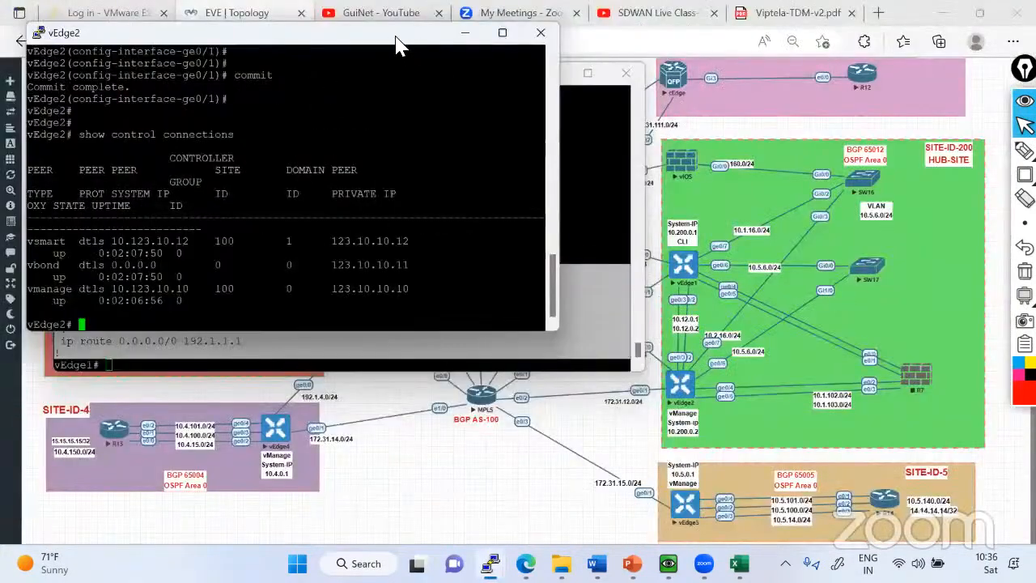
drag(397, 45, 863, 136)
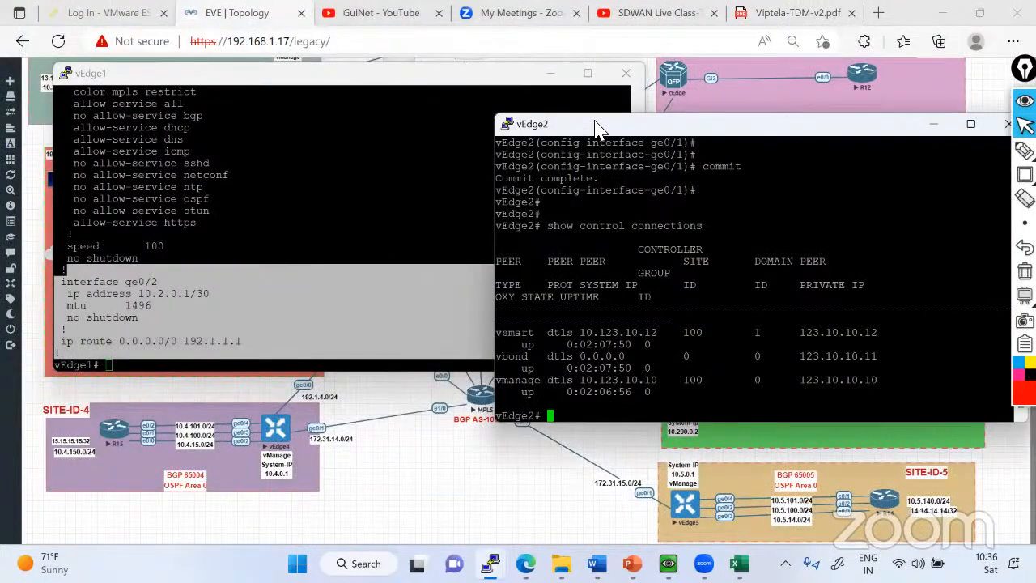
drag(595, 130, 574, 67)
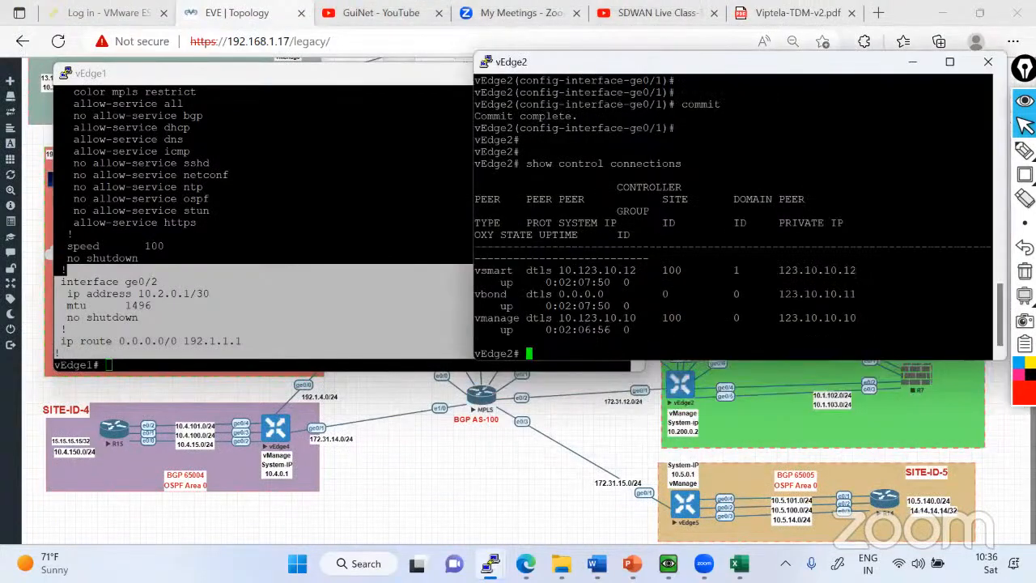
Display vEdge2's control connections and highlight the local color entries for vSmart and vBond.
text(show control connections)
key(Return)
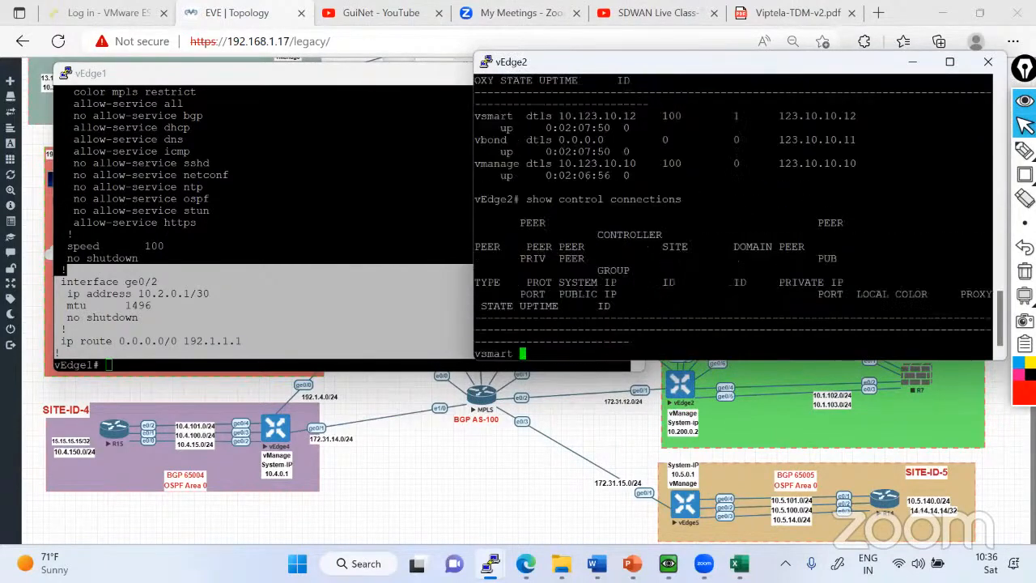
drag(857, 246, 942, 246)
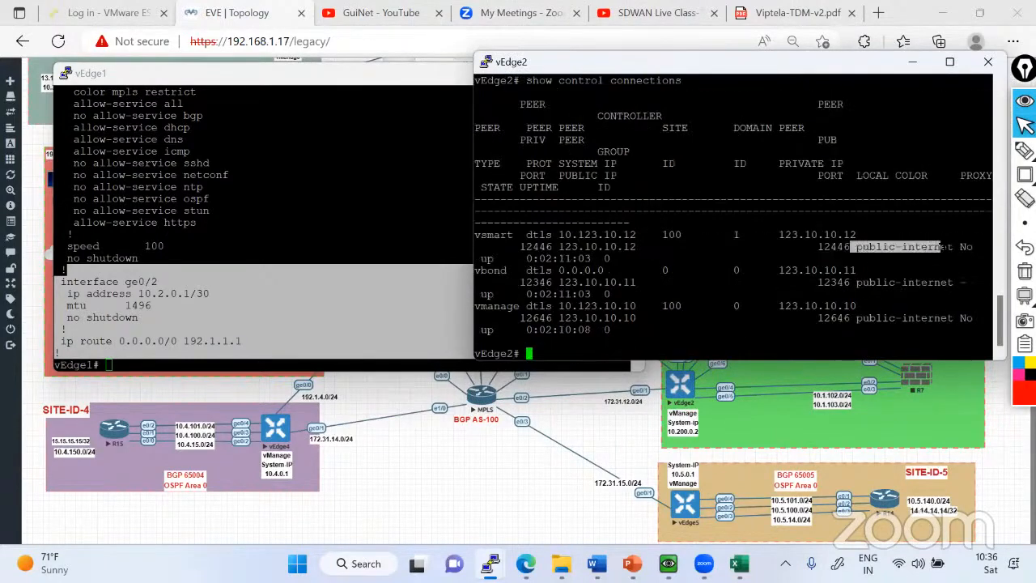
drag(856, 282, 933, 282)
Display the control connections on vEdge1 to check their local color.
click(215, 306)
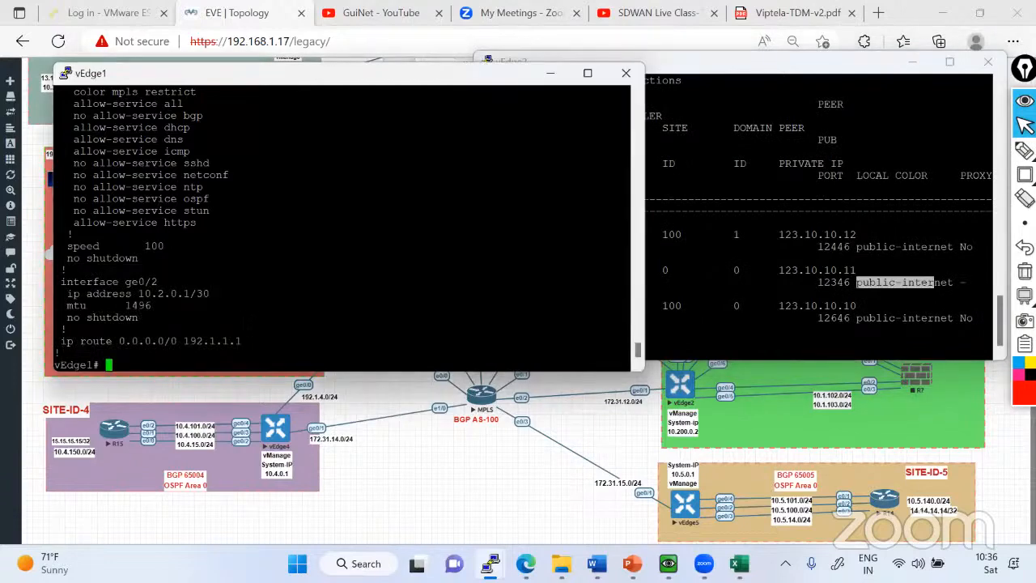
text(show con)
text(tr)
key(Tab)
text(c)
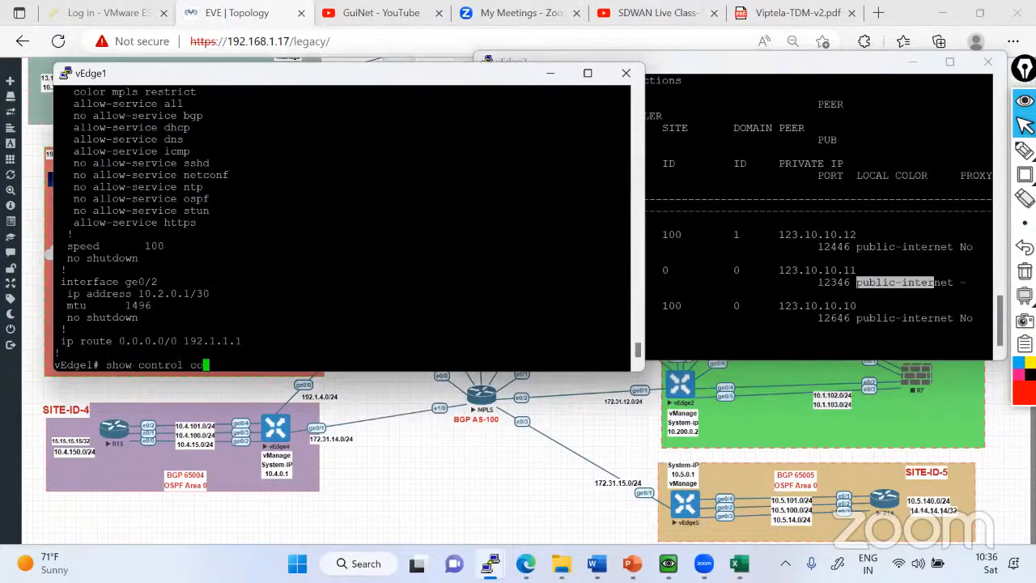
key(Tab)
key(Return)
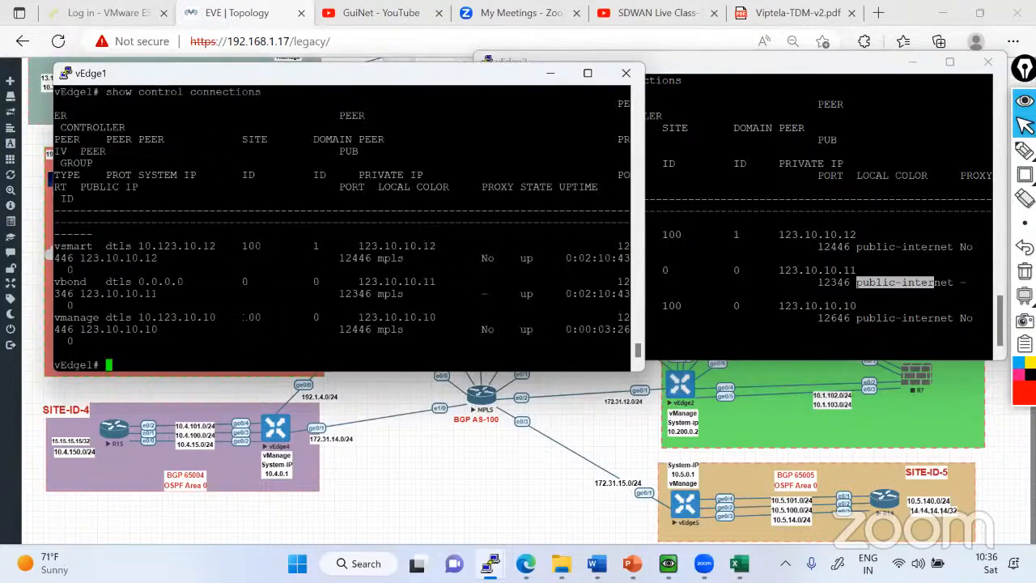
Enter configuration mode on vEdge2 and open interface ge0/2 under VPN 0.
click(829, 318)
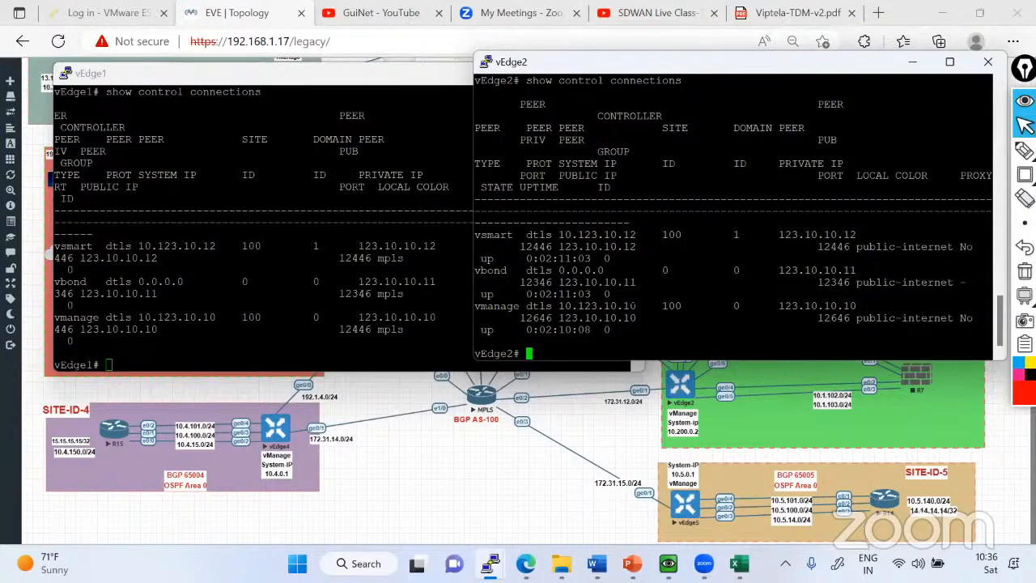
text(conf t)
key(Return)
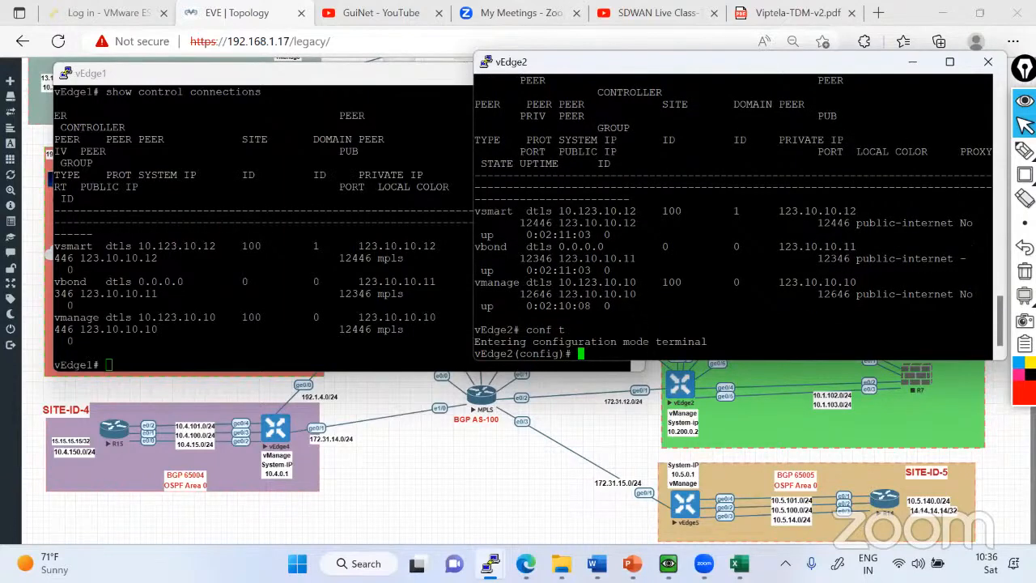
text(int)
key(BackSpace)
key(BackSpace)
key(BackSpace)
key(BackSpace)
text(vpn 0)
key(Return)
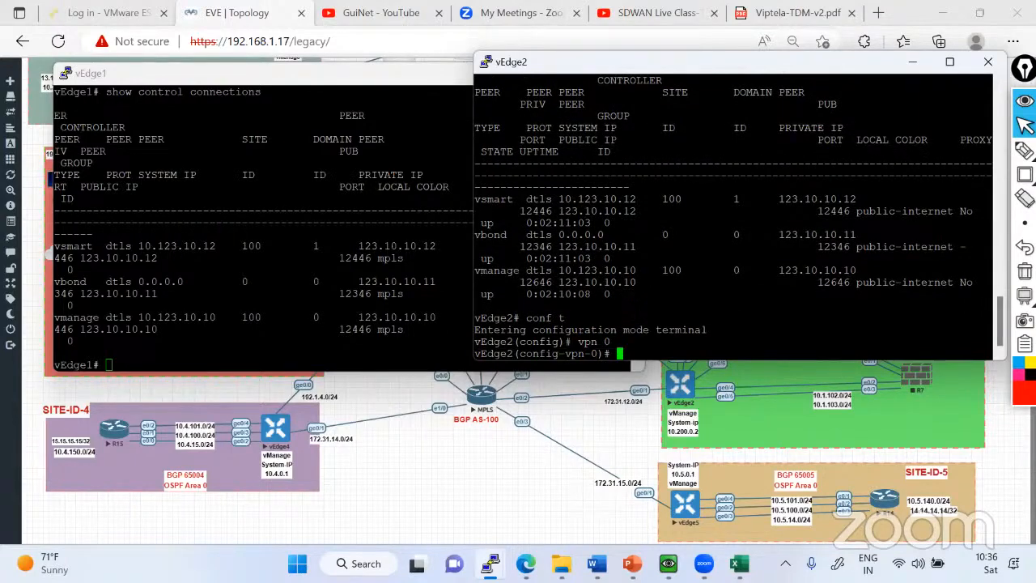
text(interface ge0/2)
key(Return)
Assign IP address 10.2.0.2/30 to vEdge2's ge0/2, adapting the address line copied from vEdge1's ge0/2 configuration.
text(ip address)
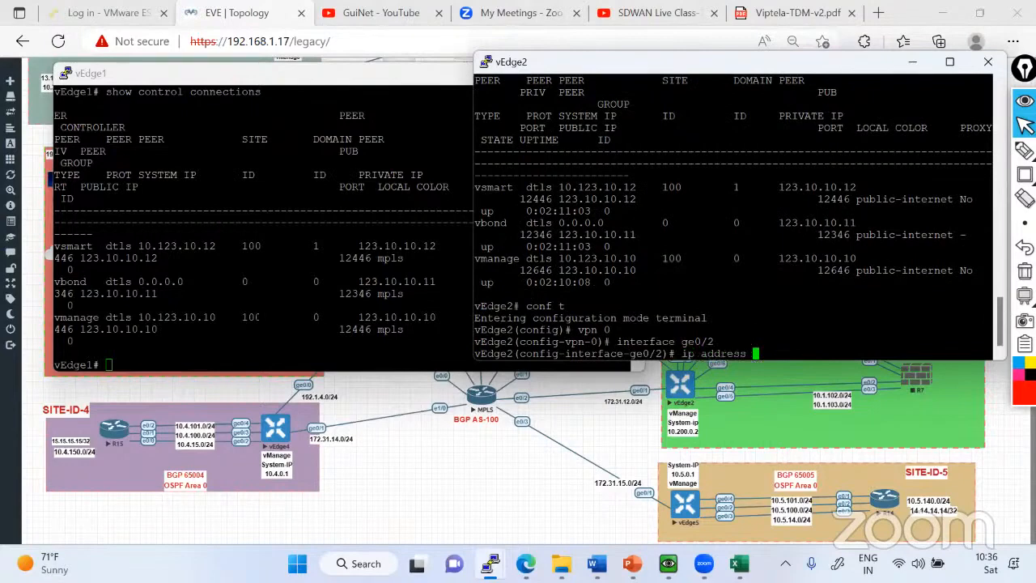
click(259, 317)
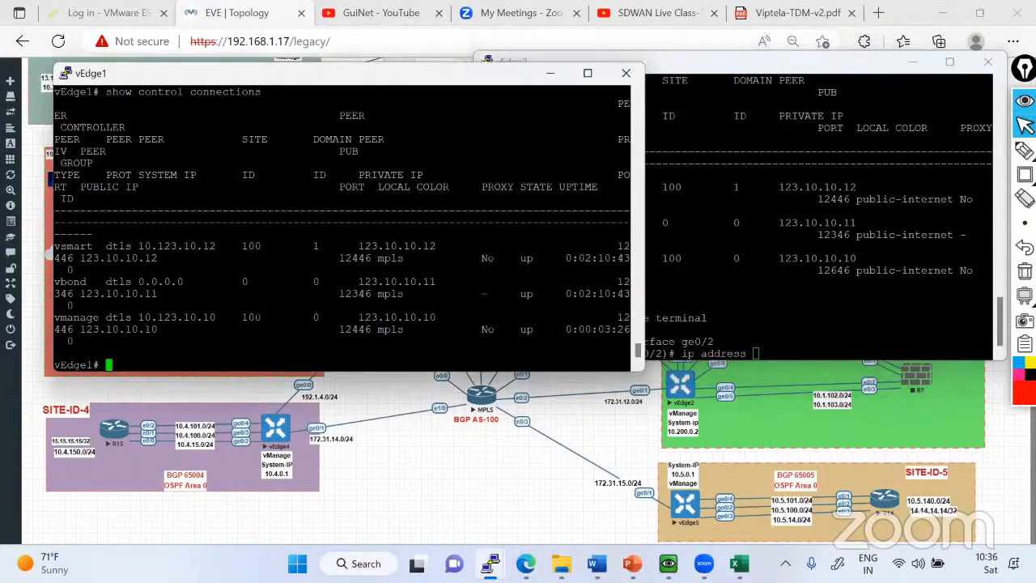
scroll(259, 317, up, 8)
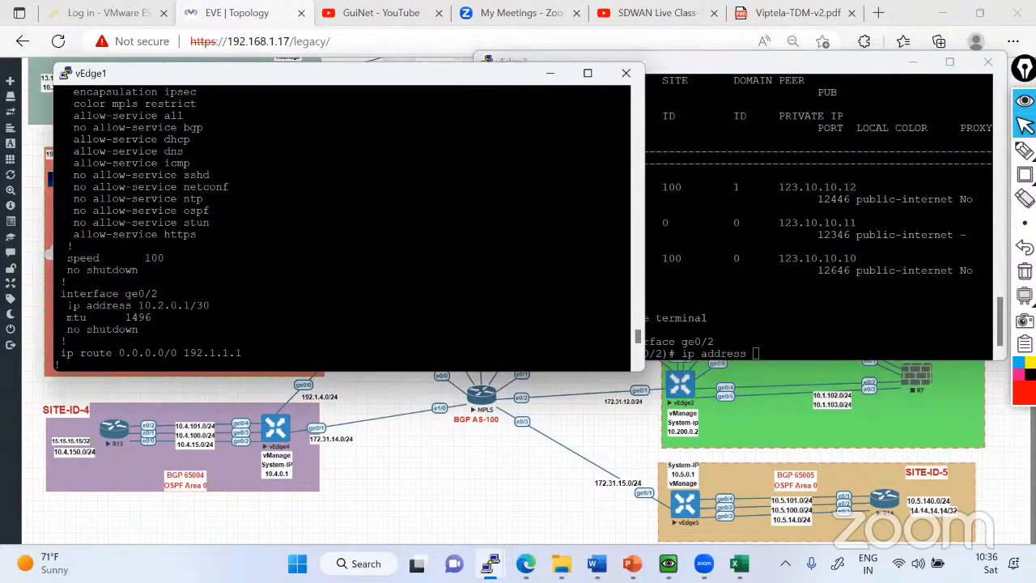
drag(60, 305, 209, 305)
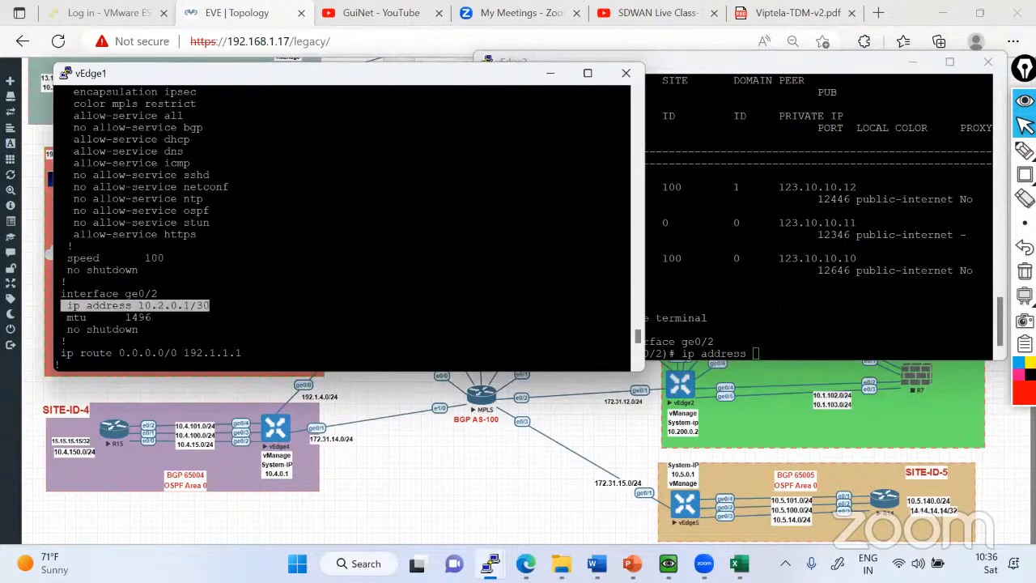
click(777, 304)
key(BackSpace)
key(BackSpace)
key(BackSpace)
key(BackSpace)
key(BackSpace)
key(BackSpace)
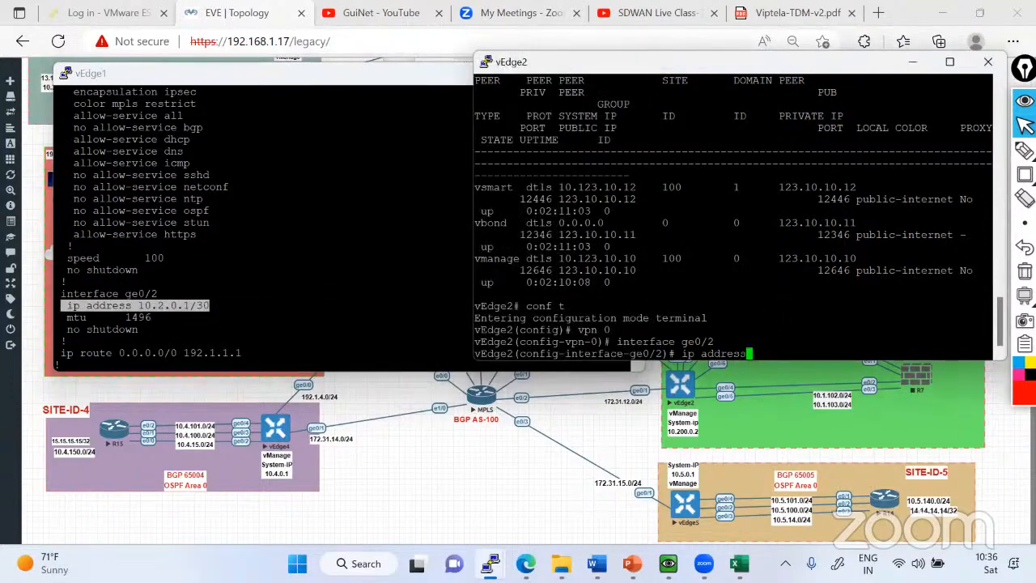
key(BackSpace)
key(BackSpace)
key(BackSpace)
key(BackSpace)
key(BackSpace)
text(ip address 10.2.0.1/30)
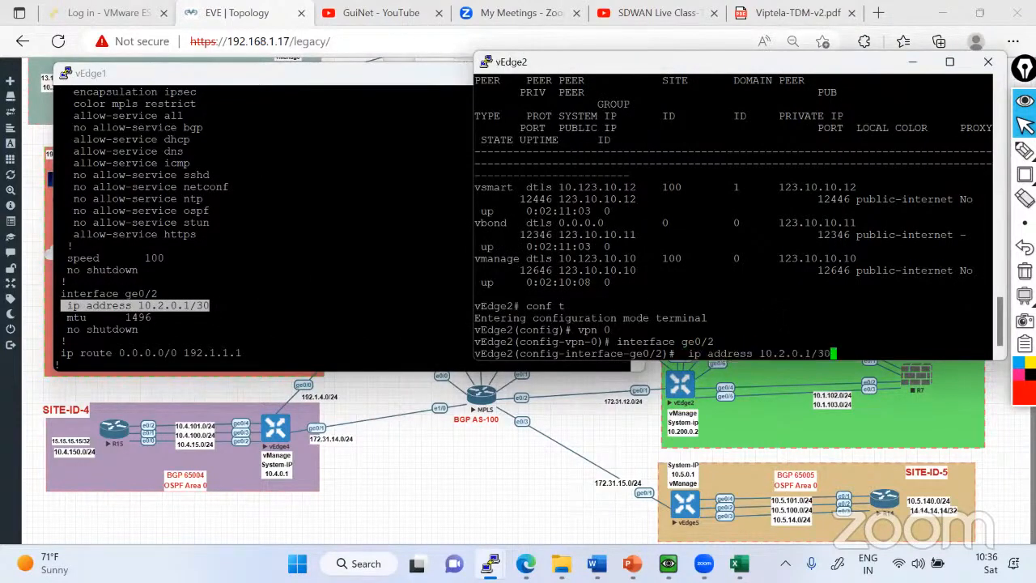
key(BackSpace)
key(BackSpace)
key(BackSpace)
key(BackSpace)
text(2/30)
key(Return)
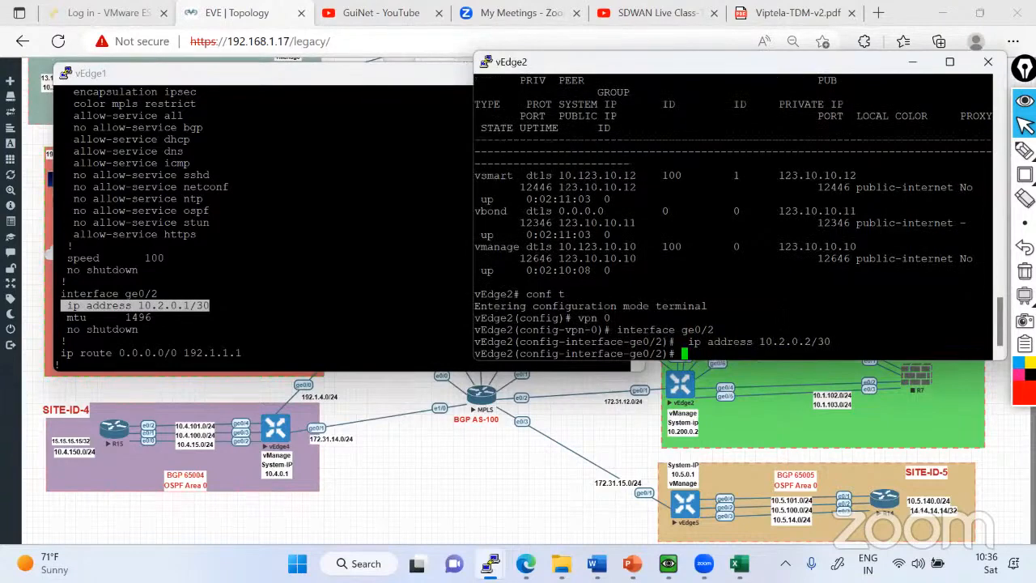
Set the MTU of vEdge2's ge0/2 to 1496 and enable the interface with no shutdown.
text(mty)
key(Return)
text(mt)
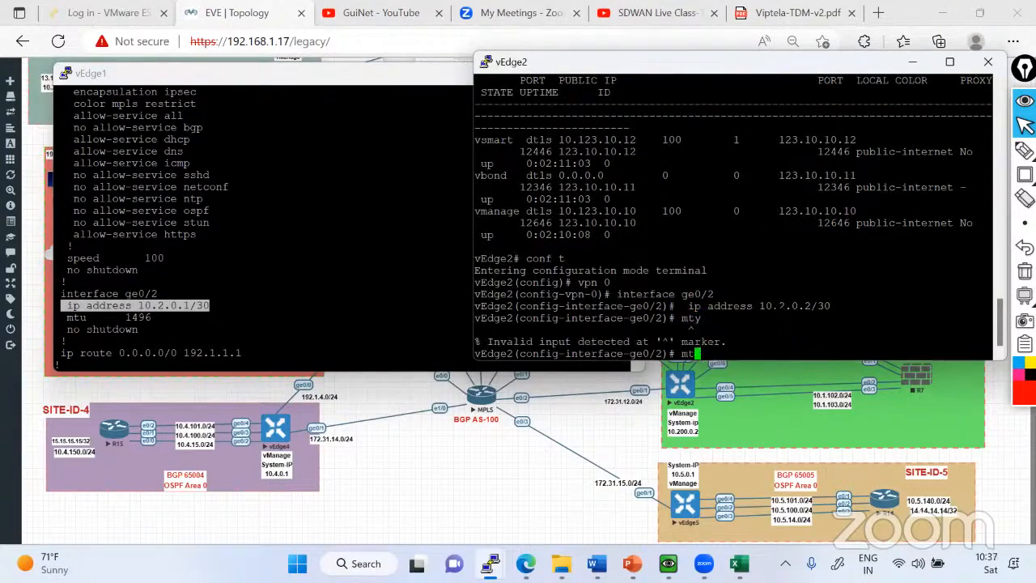
text(u 1496)
key(Return)
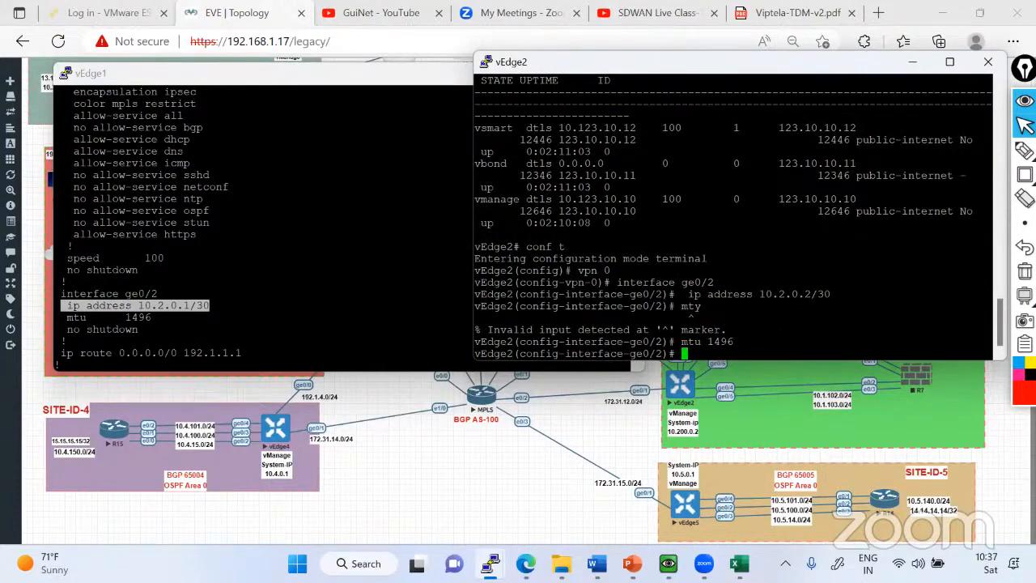
text(no shutdown)
key(Return)
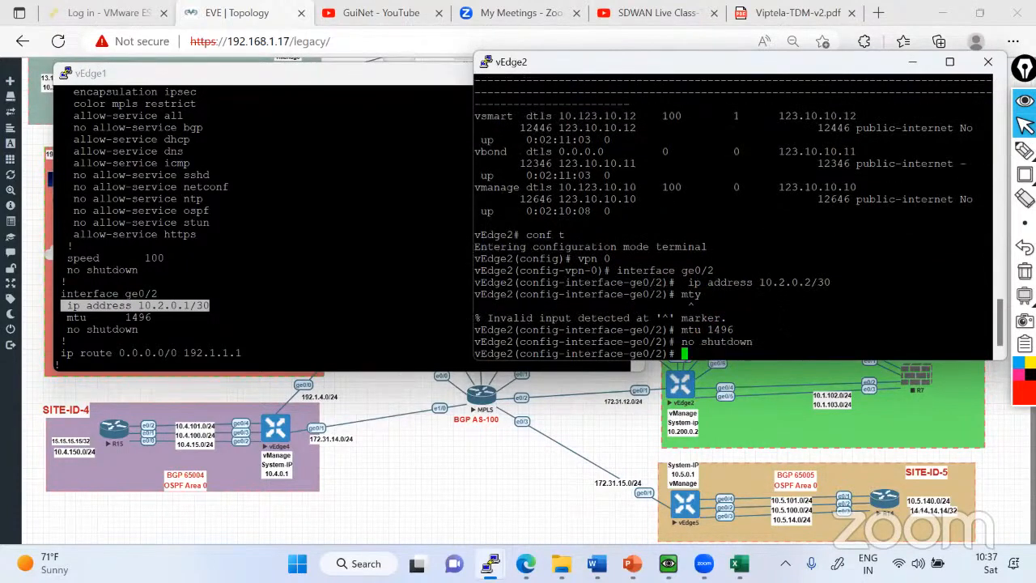
key(Return)
key(Return)
key(Return)
key(Return)
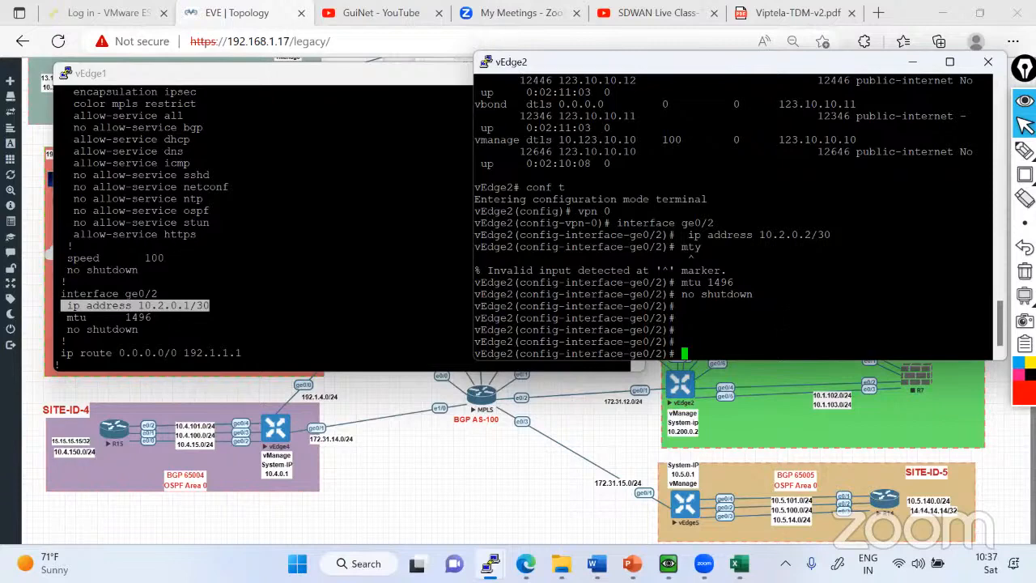
Review vEdge1's ge0/2 settings and default route in its console output, highlight them, and return to the vEdge2 console.
click(161, 317)
scroll(161, 317, down, 10)
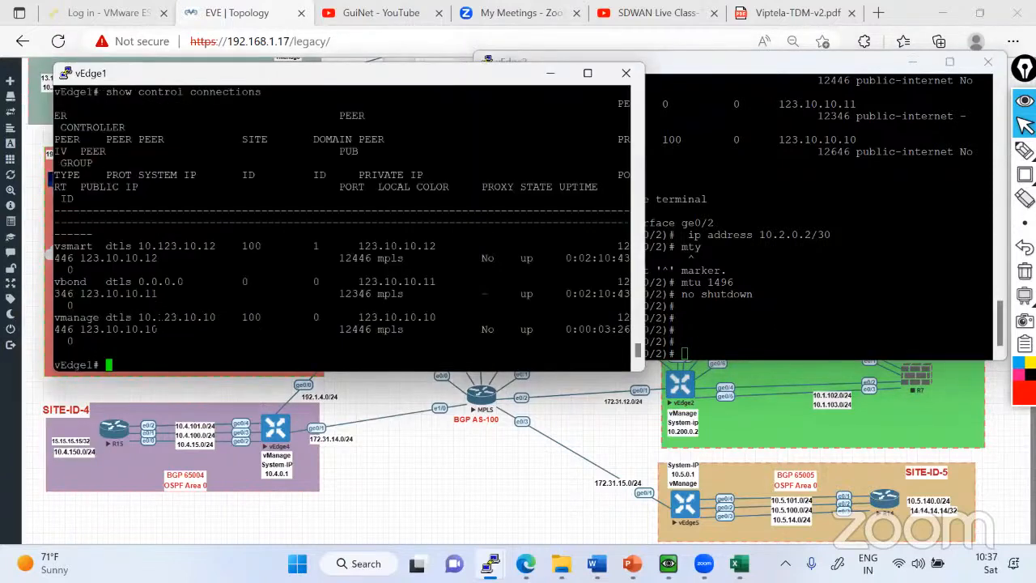
scroll(162, 317, up, 4)
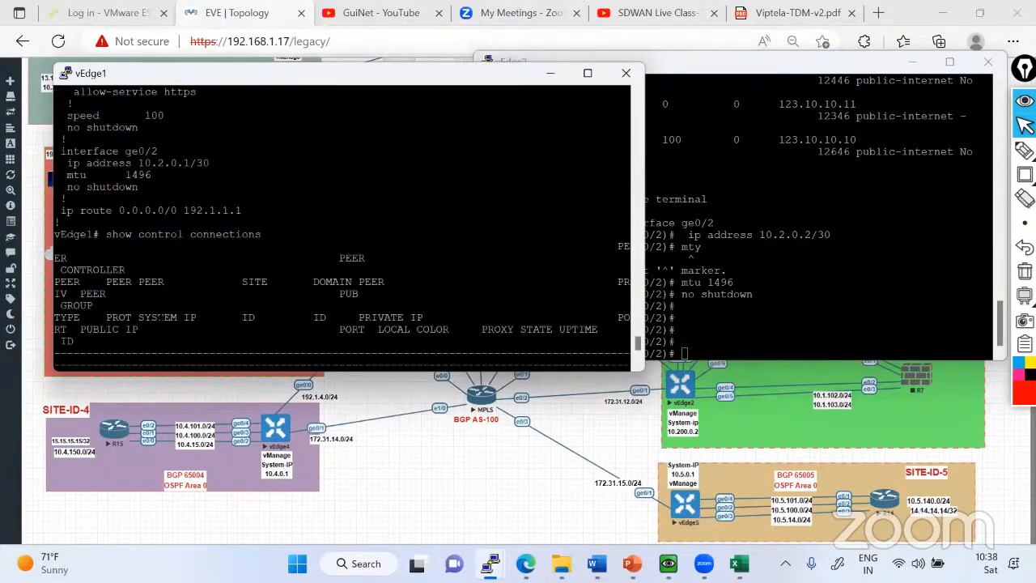
drag(61, 151, 280, 211)
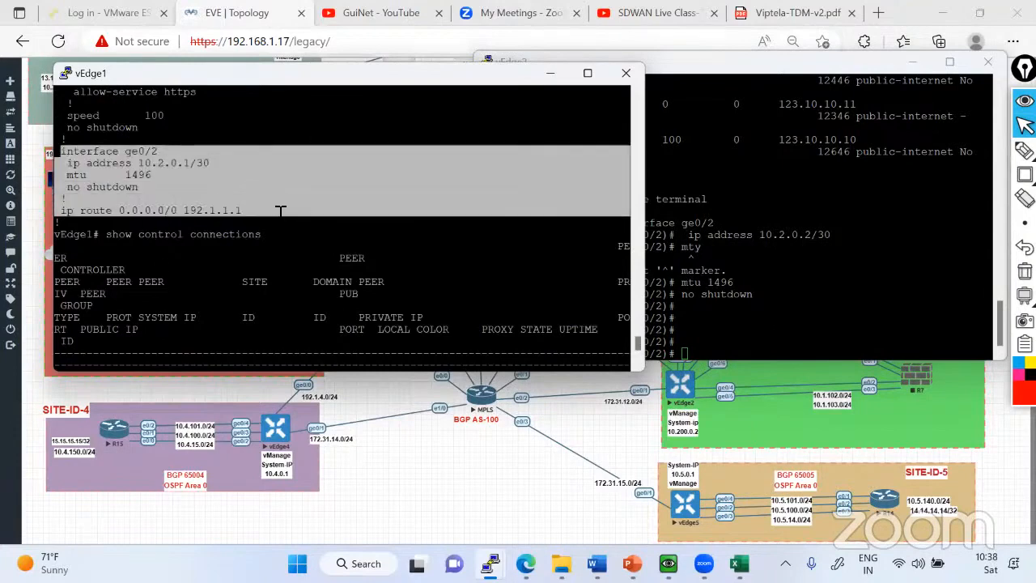
click(778, 312)
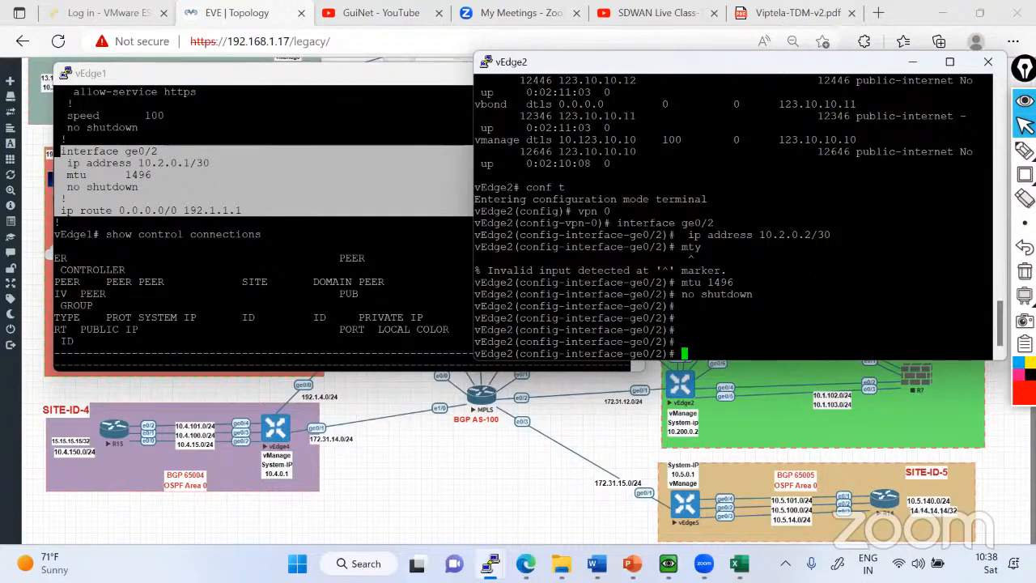
Leave vEdge2's configuration mode without committing the pending changes, and try to run commit from the operational prompt.
key(ctrl+z)
text(no)
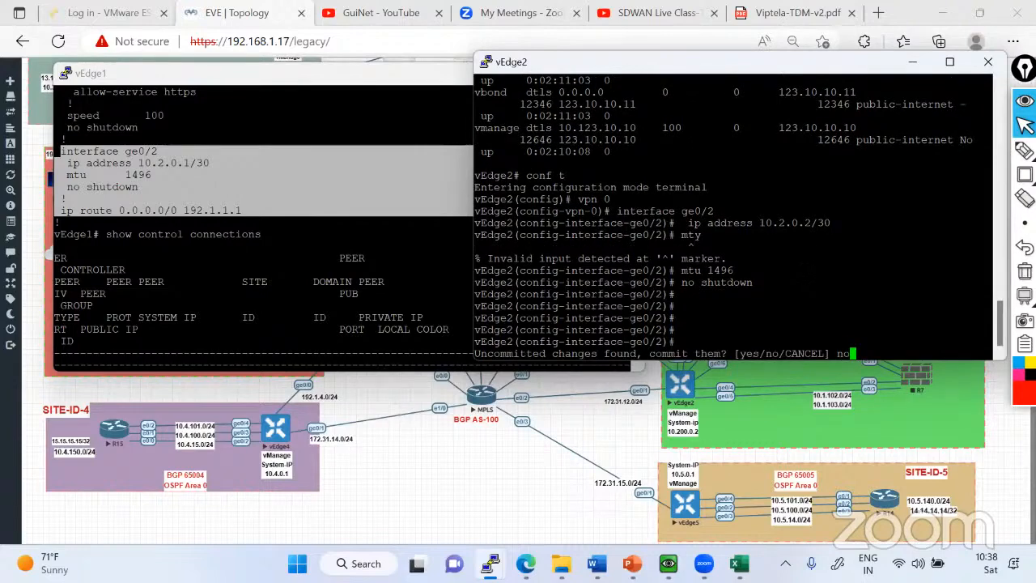
key(Return)
text(com)
key(question)
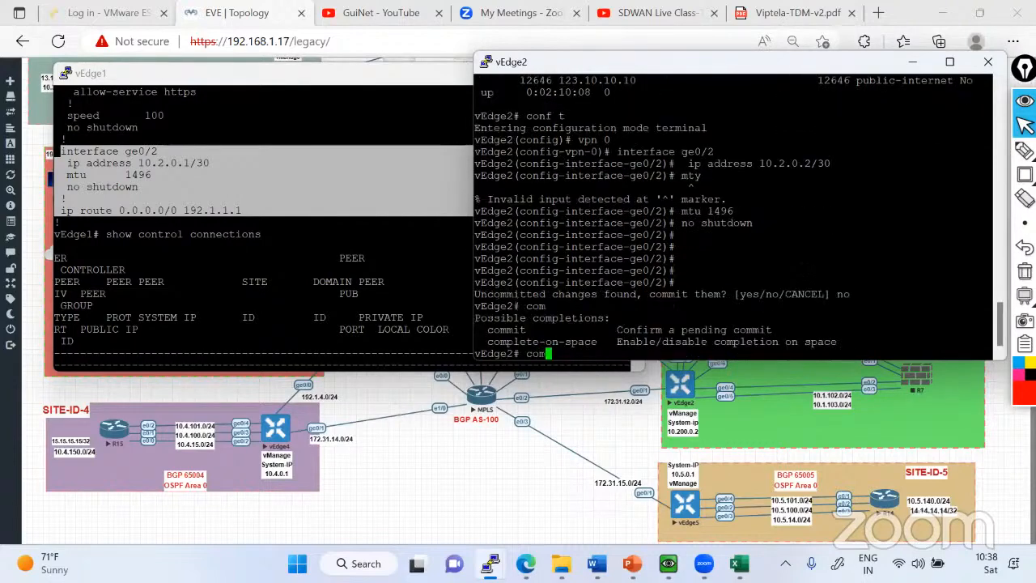
text(mit)
key(Return)
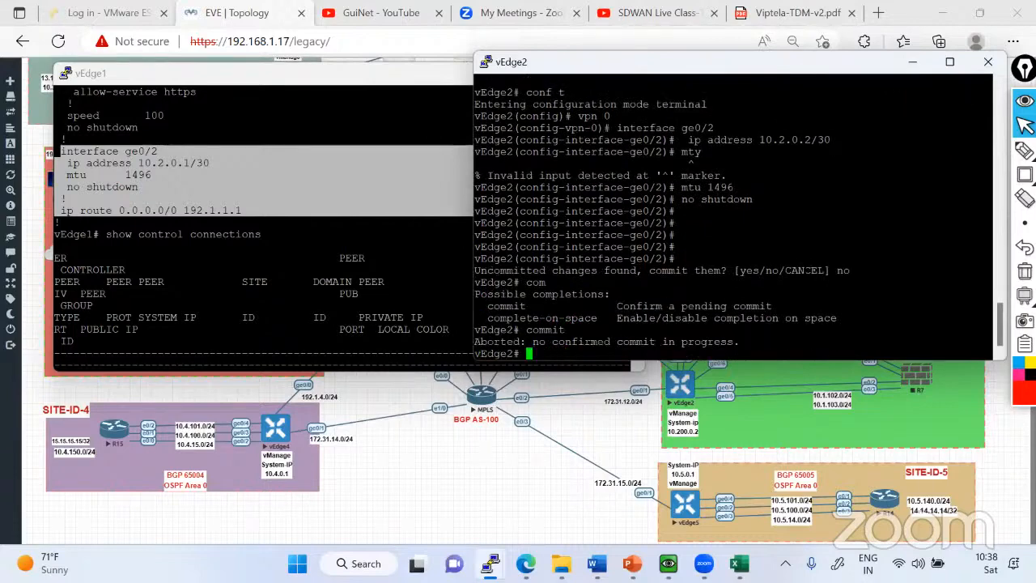
Display vEdge2's running configuration for VPN 0 through to its end.
text(sh run)
text(vpn 0)
key(Return)
key(space)
key(space)
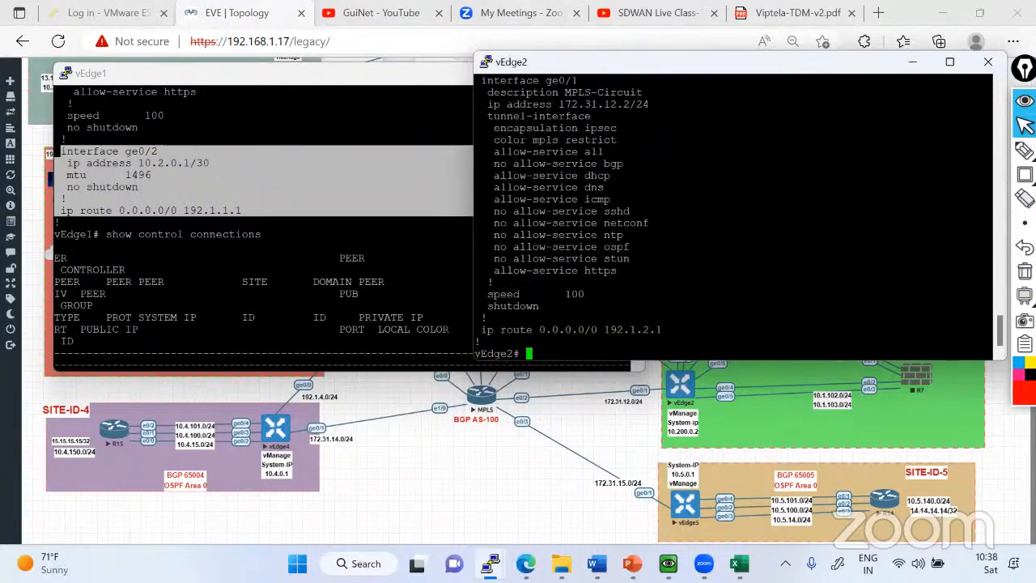
Open vEdge2's configuration for interface ge0/2 under VPN 0, checking vEdge1's ge0/2 settings for reference.
text(conf t)
key(Return)
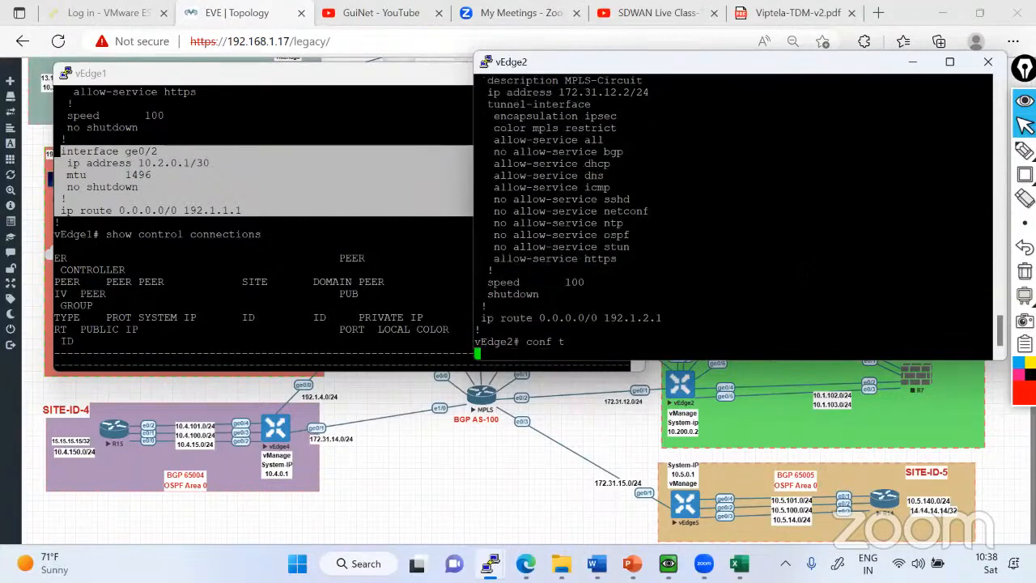
click(120, 172)
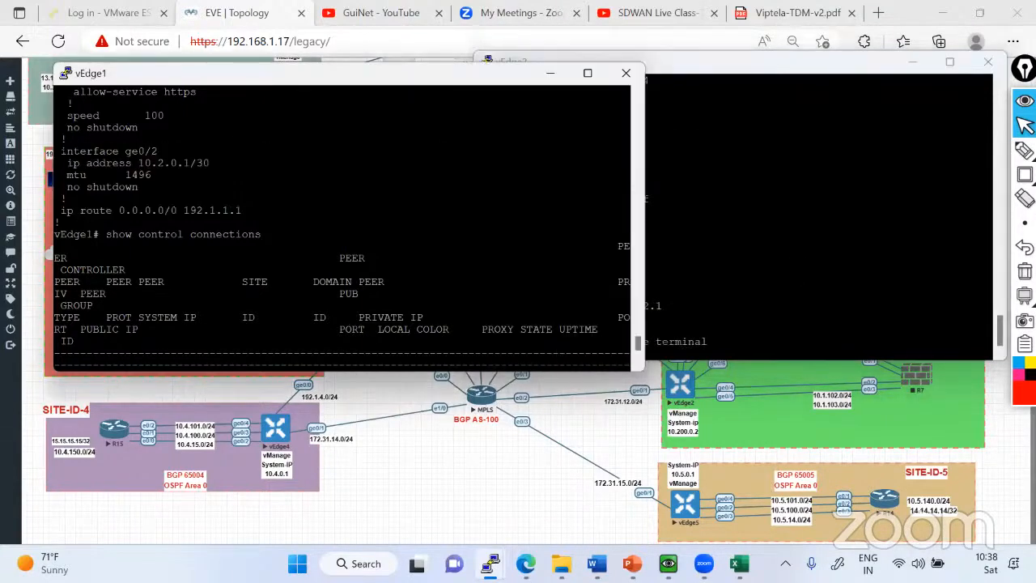
drag(55, 154, 23, 154)
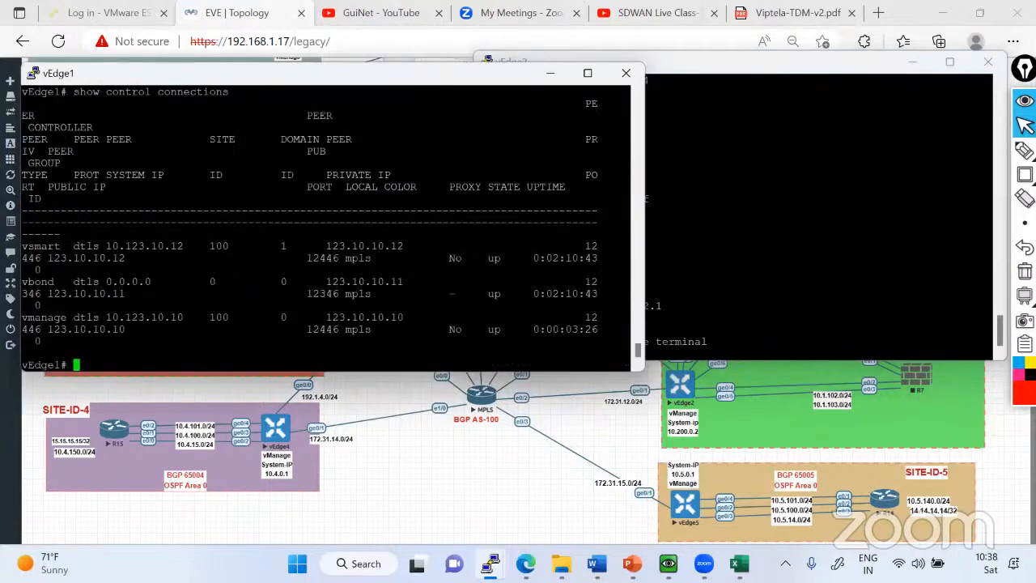
scroll(324, 227, up, 4)
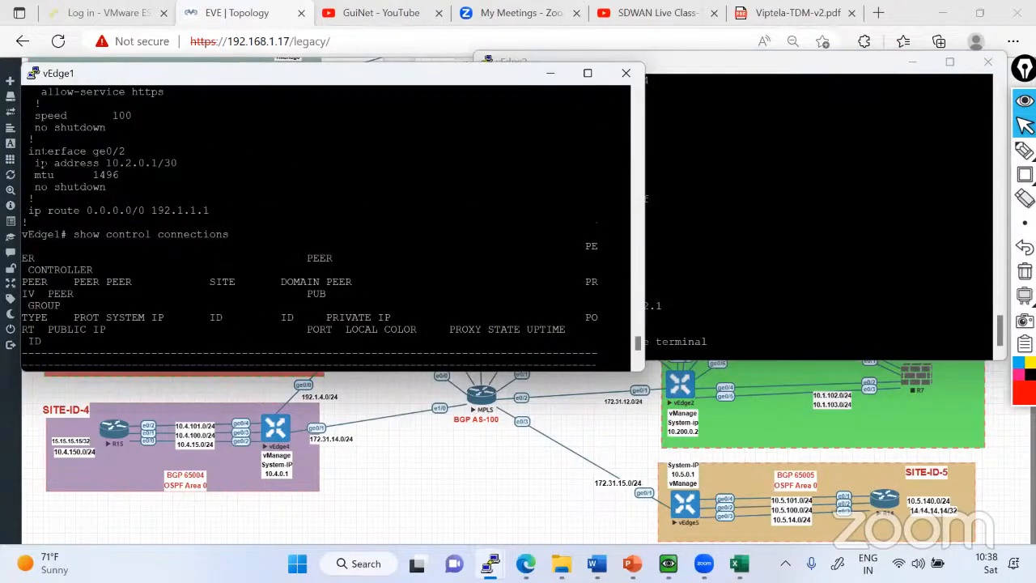
click(777, 235)
text(vpn 0)
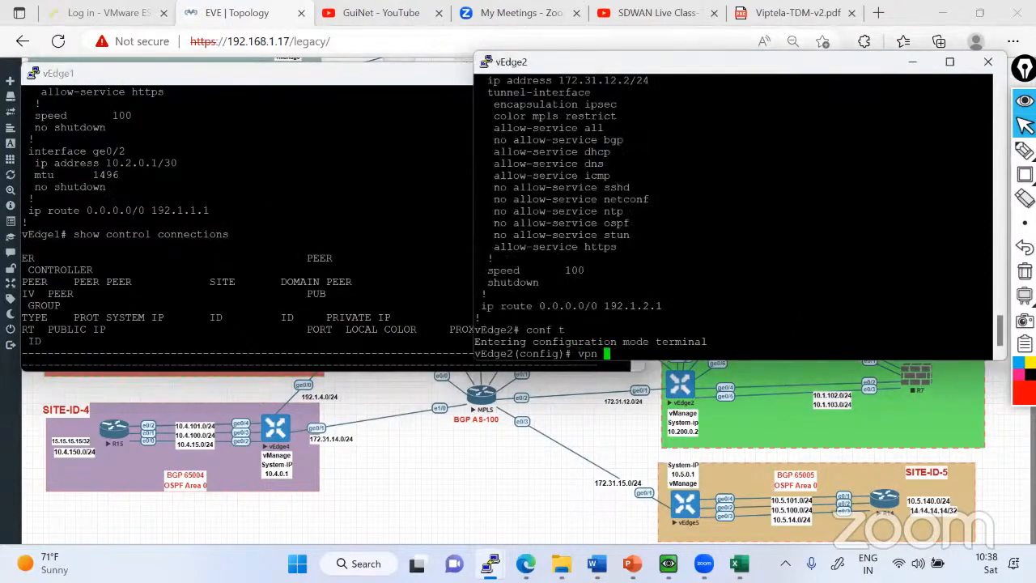
key(Return)
text(interface )
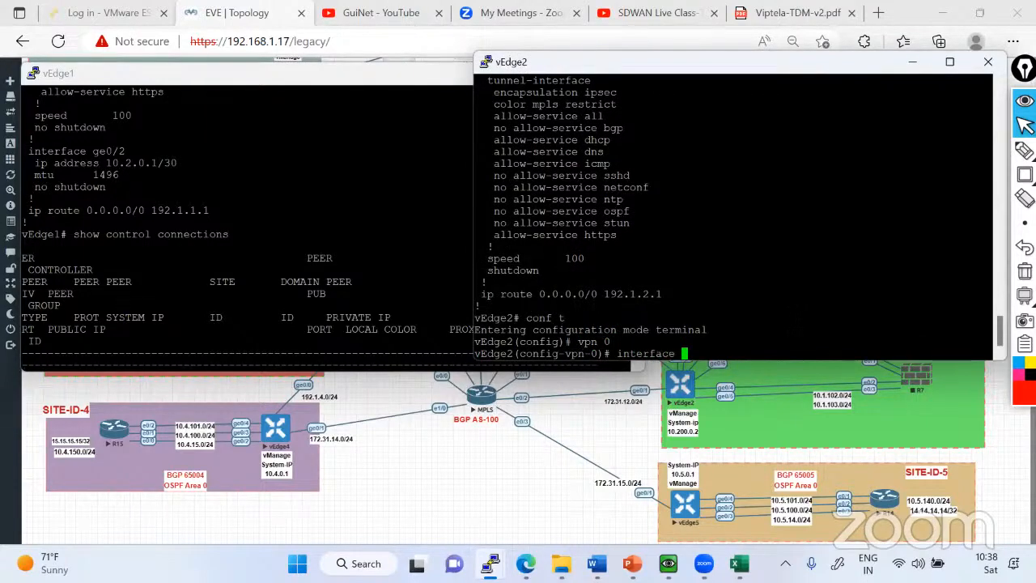
text(ge0/2)
key(Return)
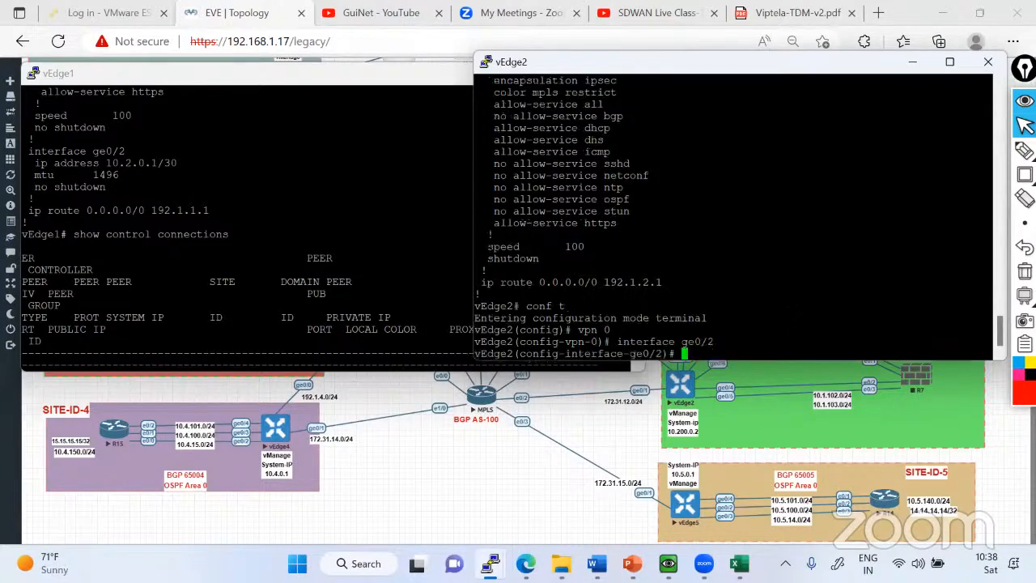
Assign the IP address 10.2.0.2/30 to vEdge2's ge0/2.
text(ip aff)
key(Return)
key(BackSpace)
key(BackSpace)
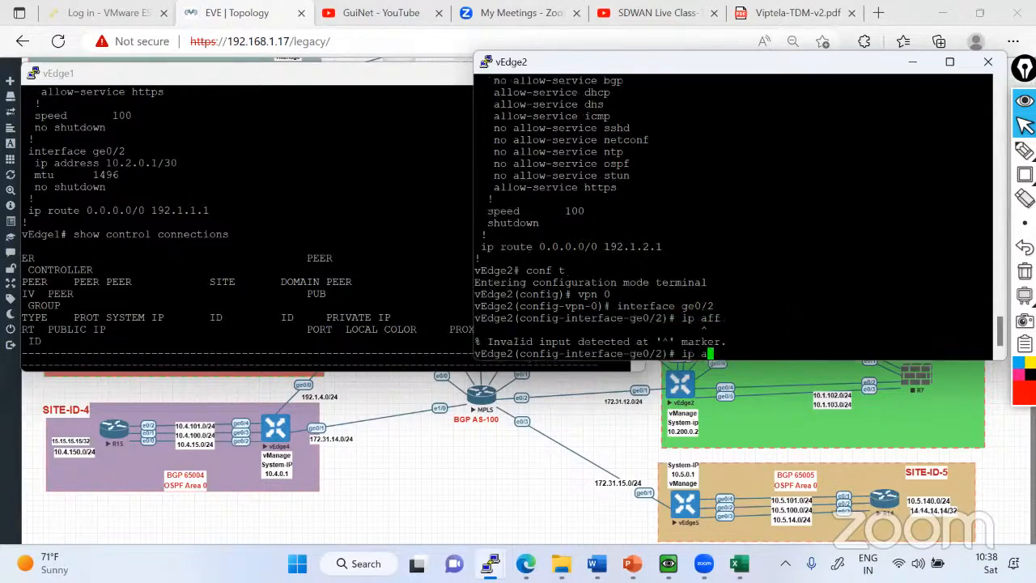
text(ddress 10)
text(.2.0.2/30)
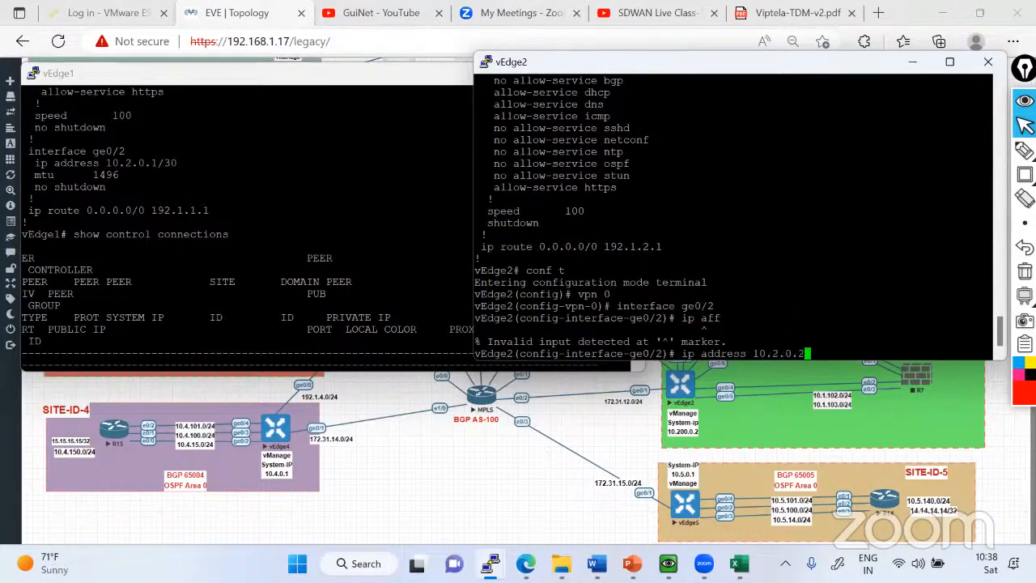
key(Return)
Enable vEdge2's ge0/2 with no shutdown, commit the changes and return to the operational prompt.
text(nos h)
key(Return)
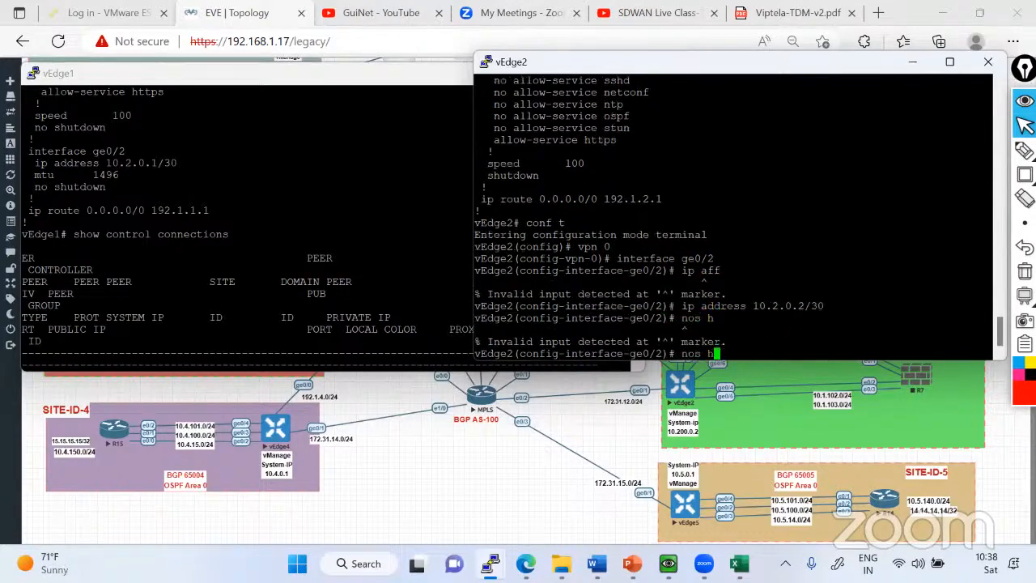
text(no shutdown)
key(Return)
key(Return)
key(Return)
key(Return)
key(Return)
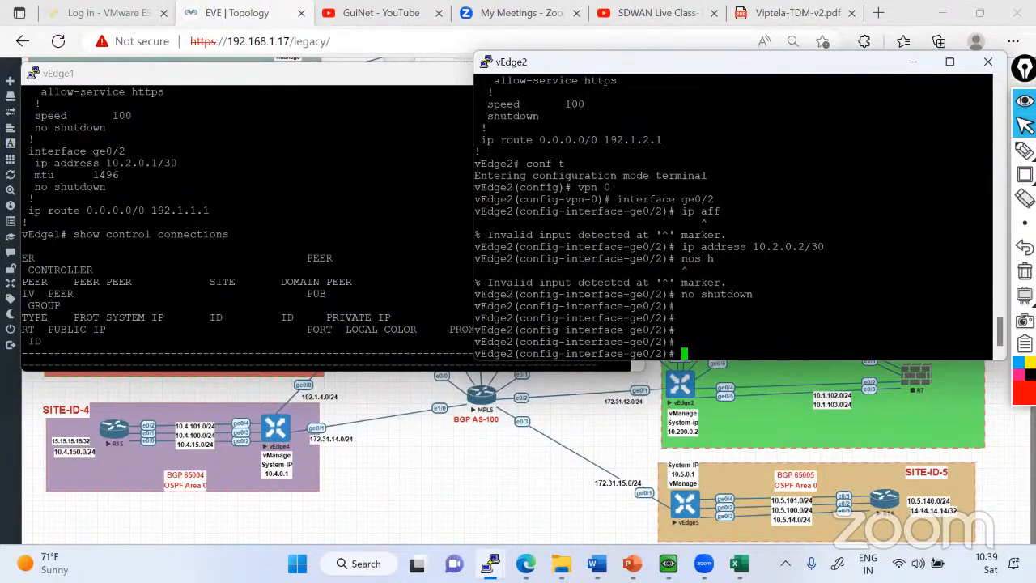
text(commit)
key(Return)
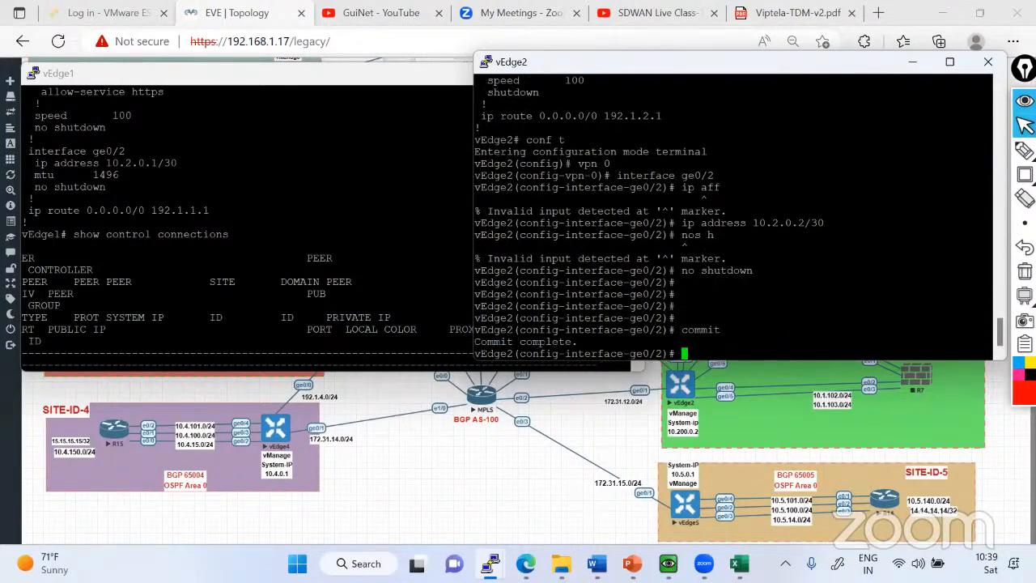
key(ctrl+z)
key(Return)
key(Return)
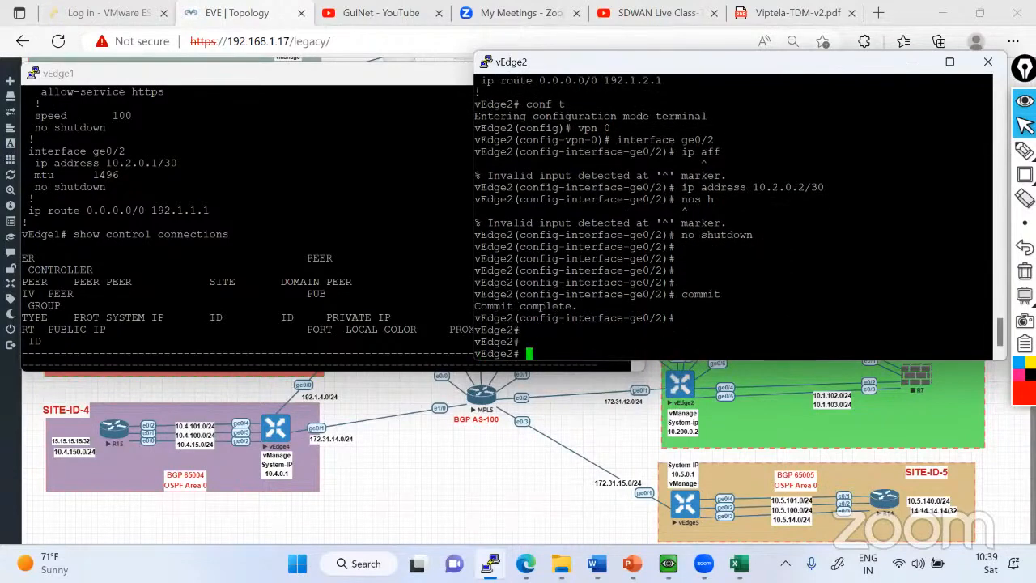
Ping 10.2.0.1 from vEdge2 to test the inter-router link, and stop the ping after a few replies.
double_click(783, 187)
text(ping)
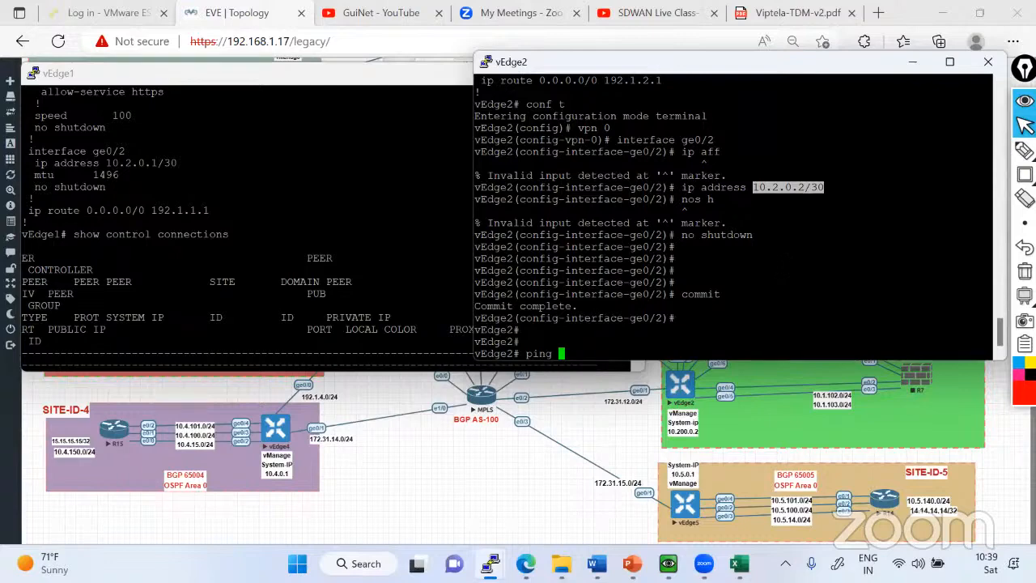
text(10.2.0.2/30)
key(BackSpace)
key(BackSpace)
key(BackSpace)
key(Return)
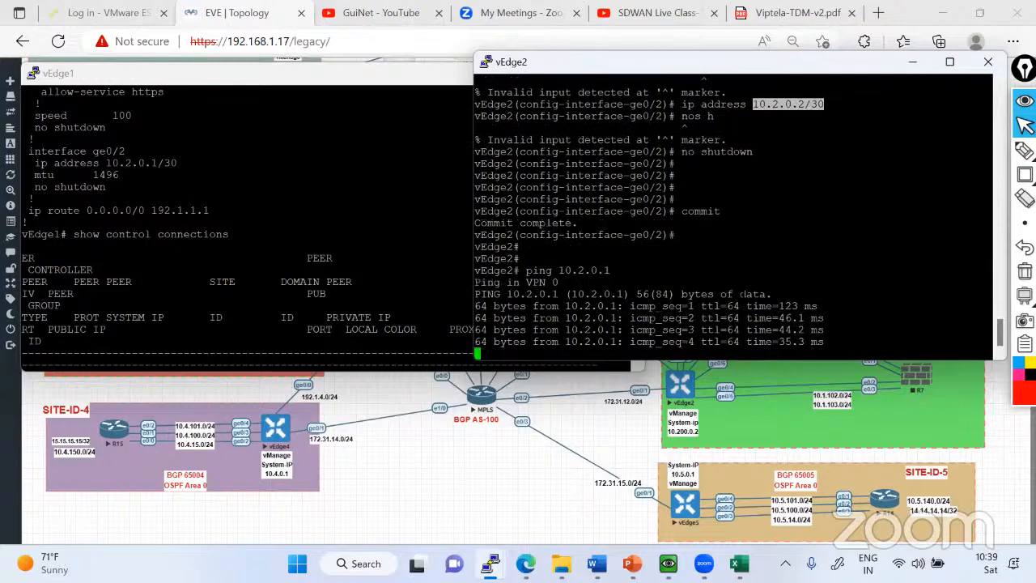
key(ctrl+c)
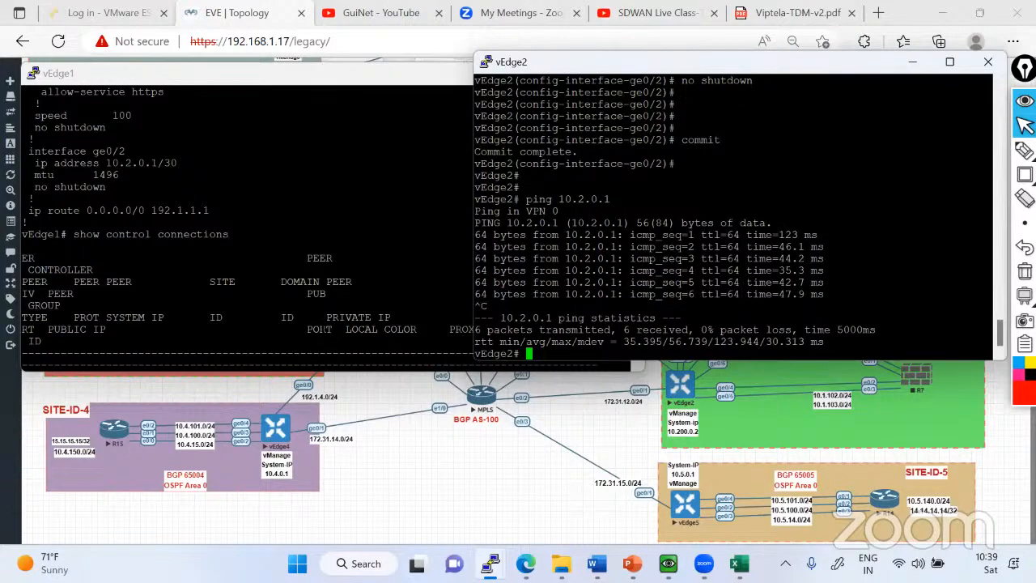
click(324, 330)
scroll(323, 329, down, 4)
click(689, 335)
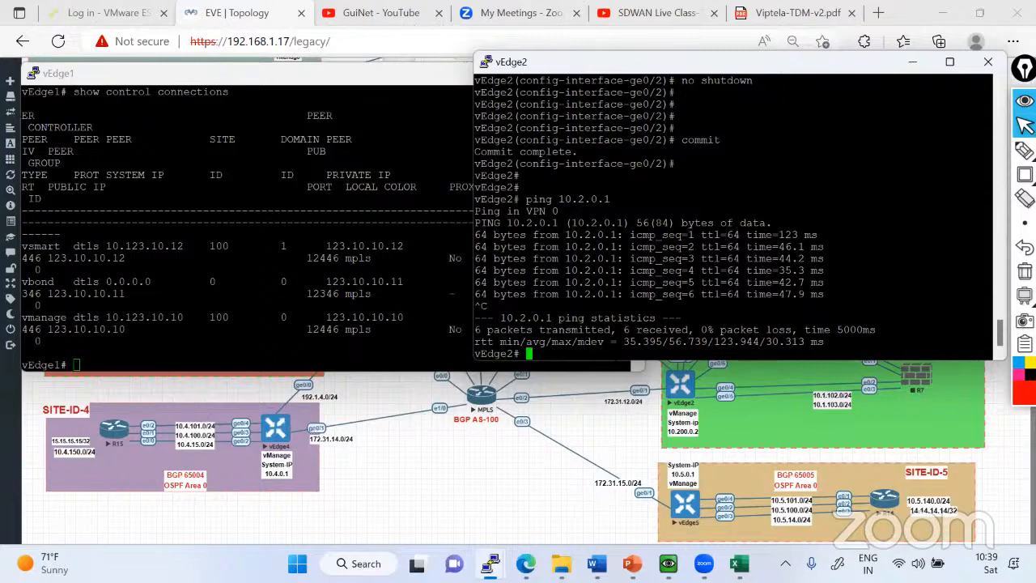
click(404, 303)
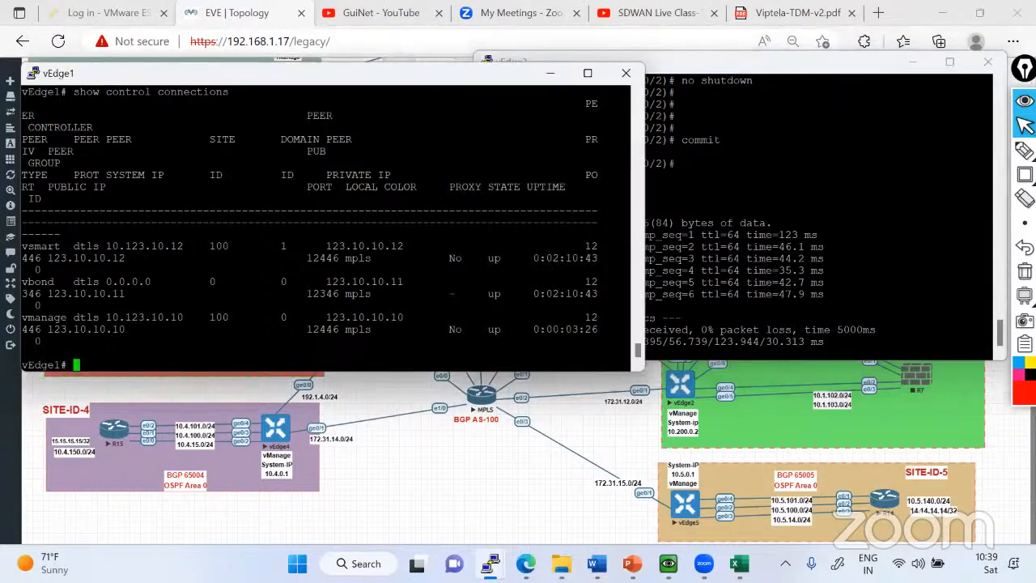
text(conf t)
key(Return)
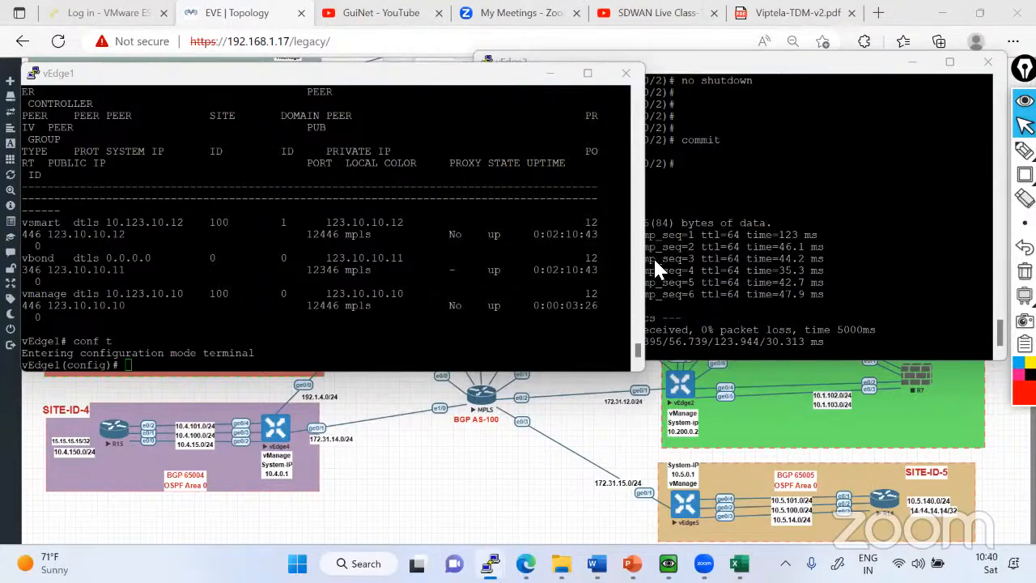
click(437, 291)
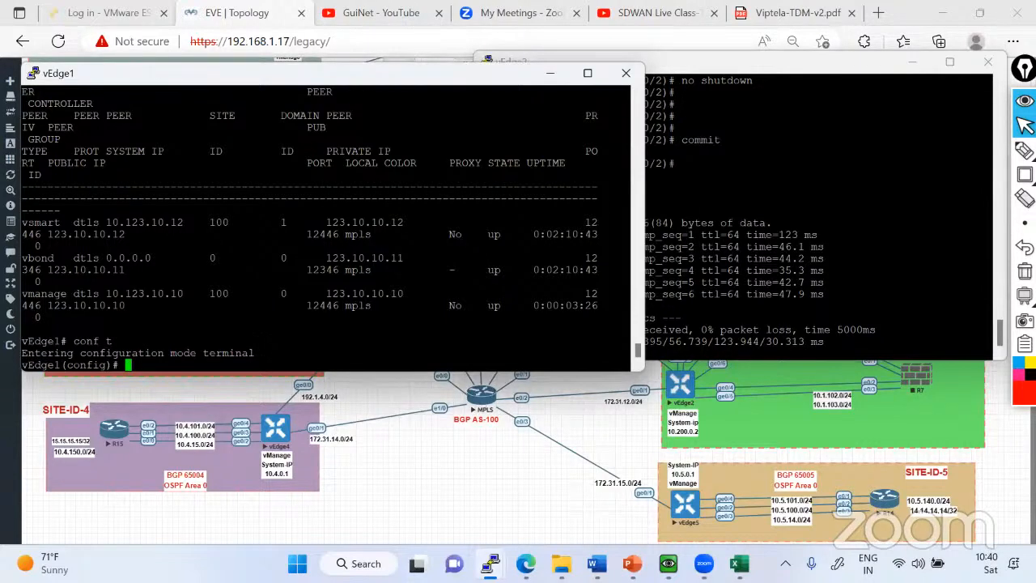
key(ctrl+z)
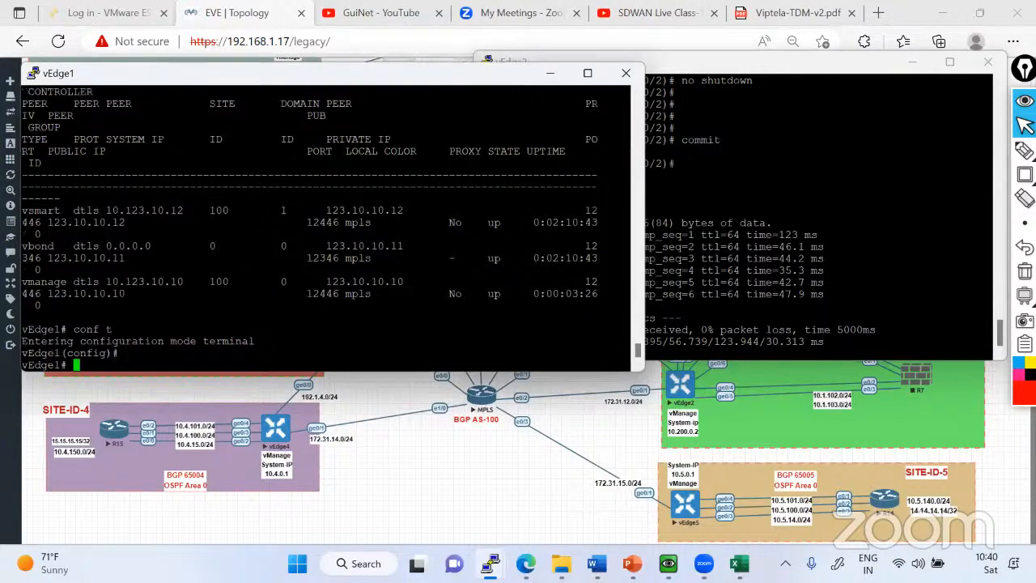
Display vEdge1's running configuration for VPN 0 through to its end, and enter terminal configuration mode.
key(Return)
text(sh run vpn 0)
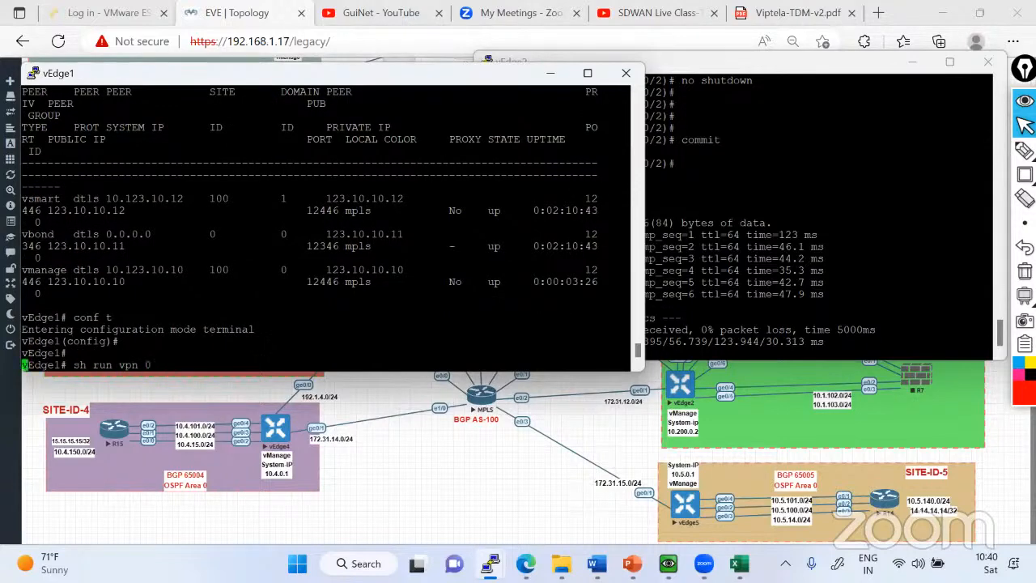
key(Return)
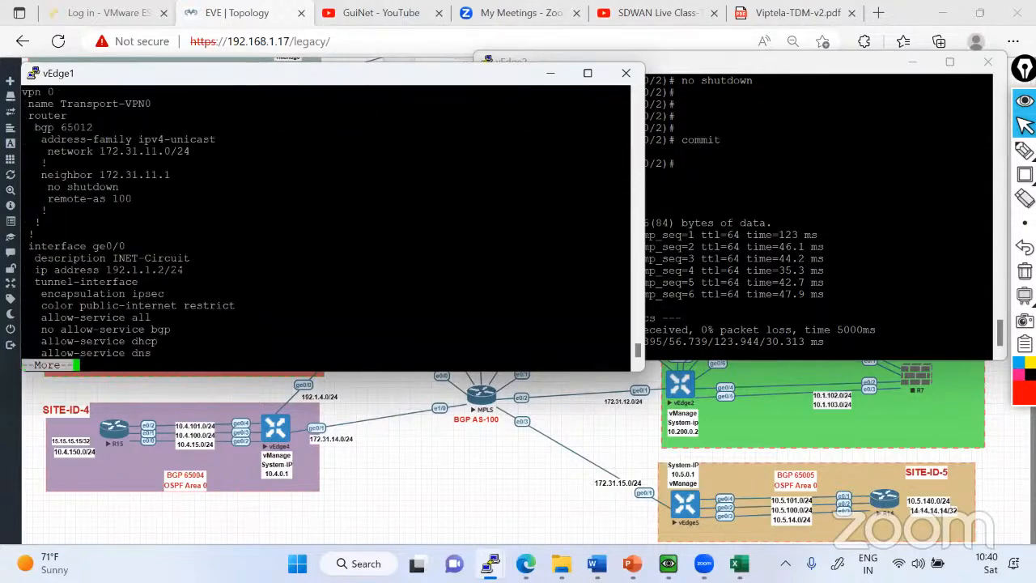
key(space)
text(q)
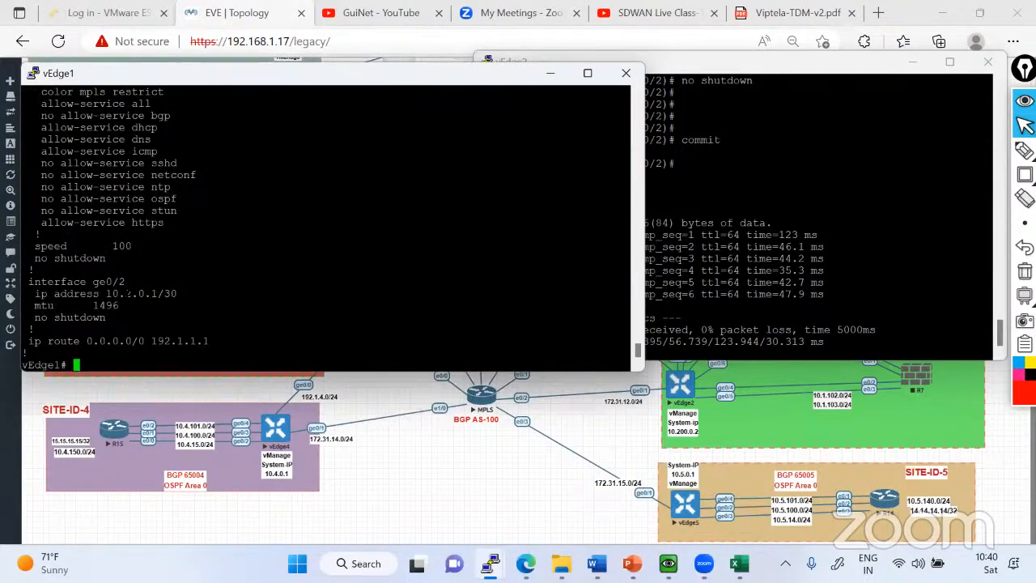
text(conf t)
key(Return)
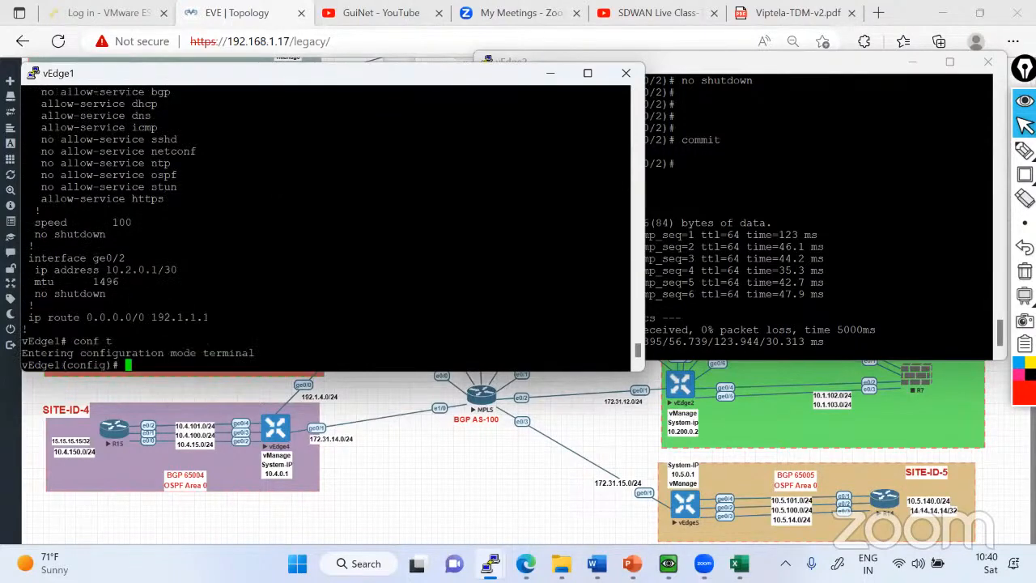
Trace the INET path through vEdge2 and the MPLS path through vEdge1 in red on the topology, and clear the drawing.
click(231, 13)
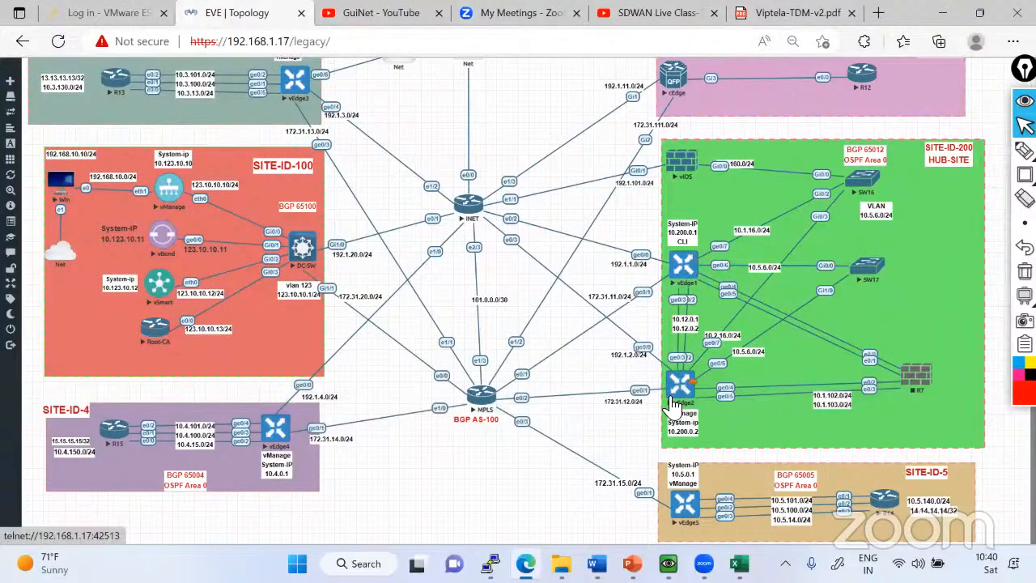
mouse_move(1025, 151)
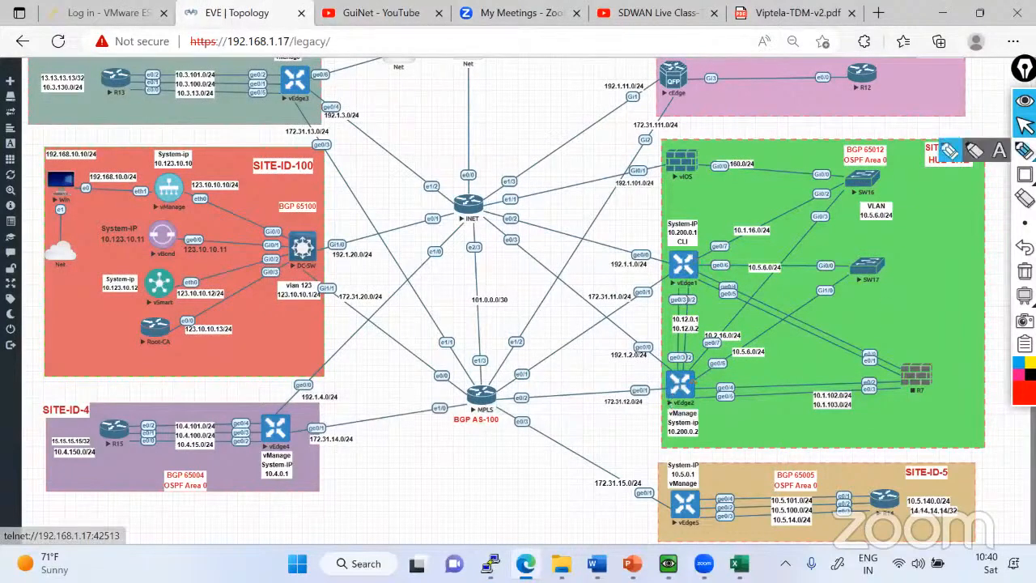
click(950, 152)
mouse_move(658, 357)
mouse_down()
mouse_move(680, 378)
mouse_move(690, 293)
mouse_up()
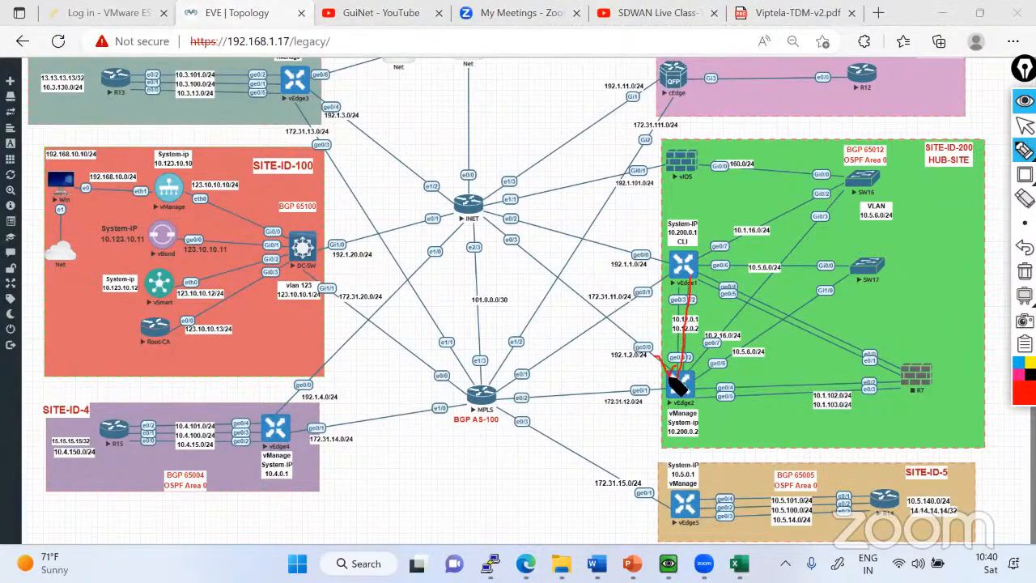
drag(633, 297, 686, 275)
mouse_move(678, 374)
mouse_down()
mouse_move(673, 270)
mouse_move(684, 280)
mouse_up()
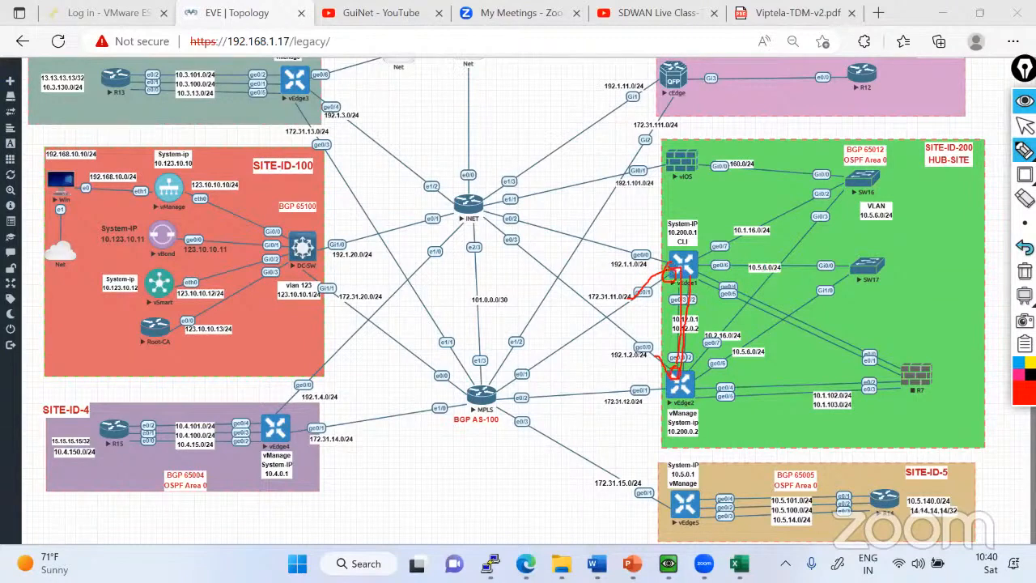
click(1025, 272)
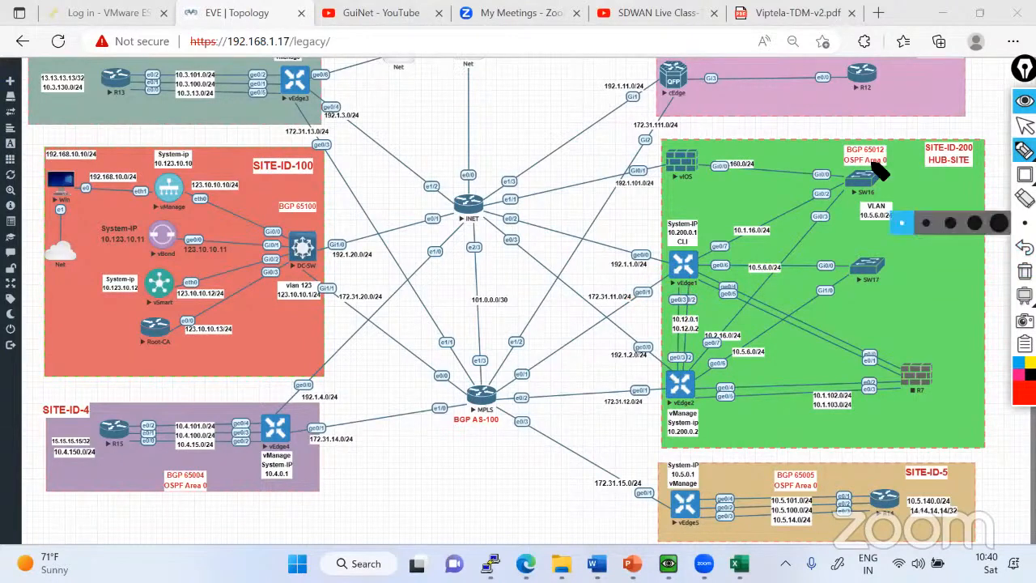
click(1025, 126)
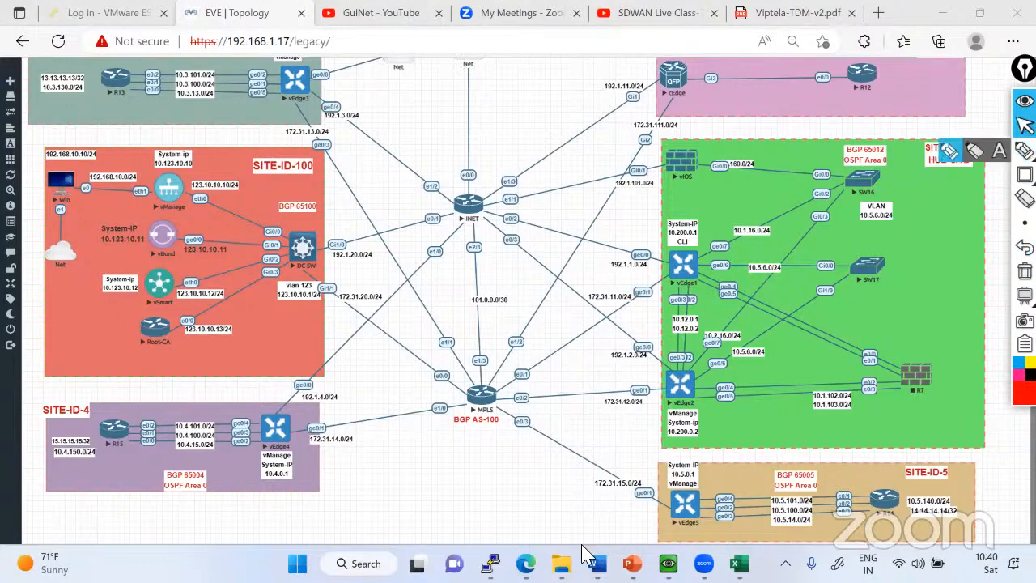
Switch to the vEdge1 console and enter interface ge0/2 under VPN 0 in configuration mode.
mouse_move(489, 563)
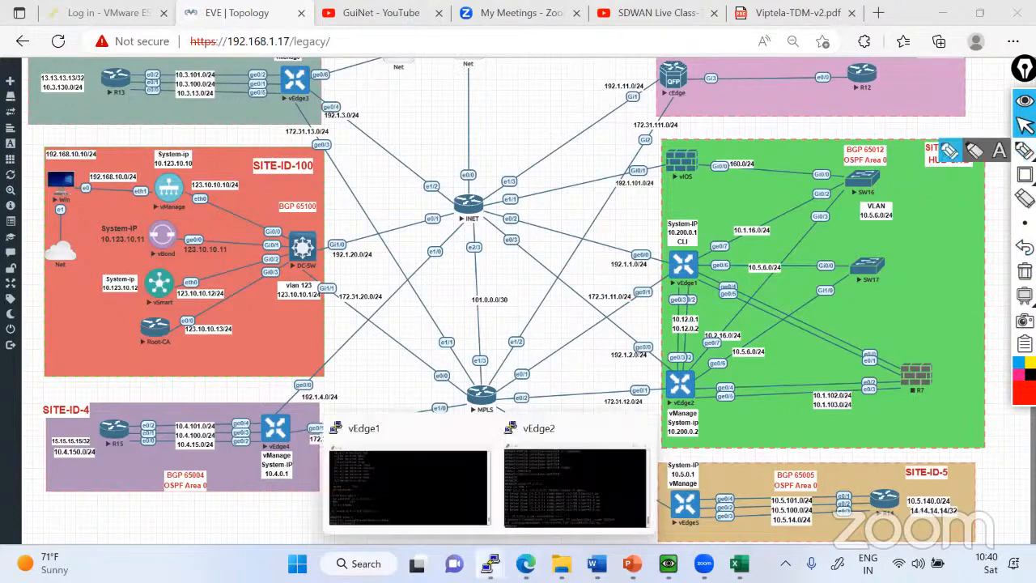
click(434, 468)
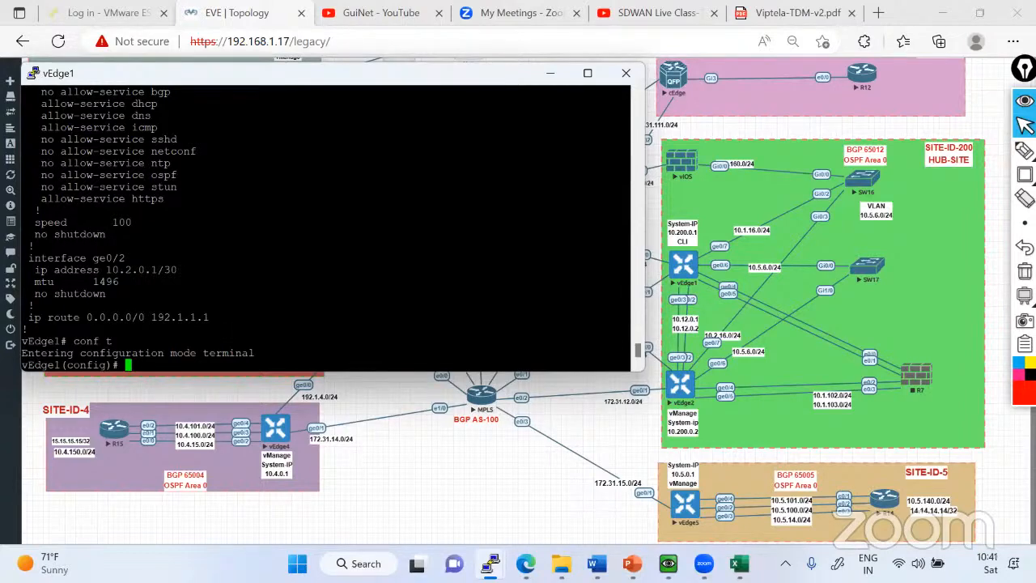
text(vpn 0)
key(Return)
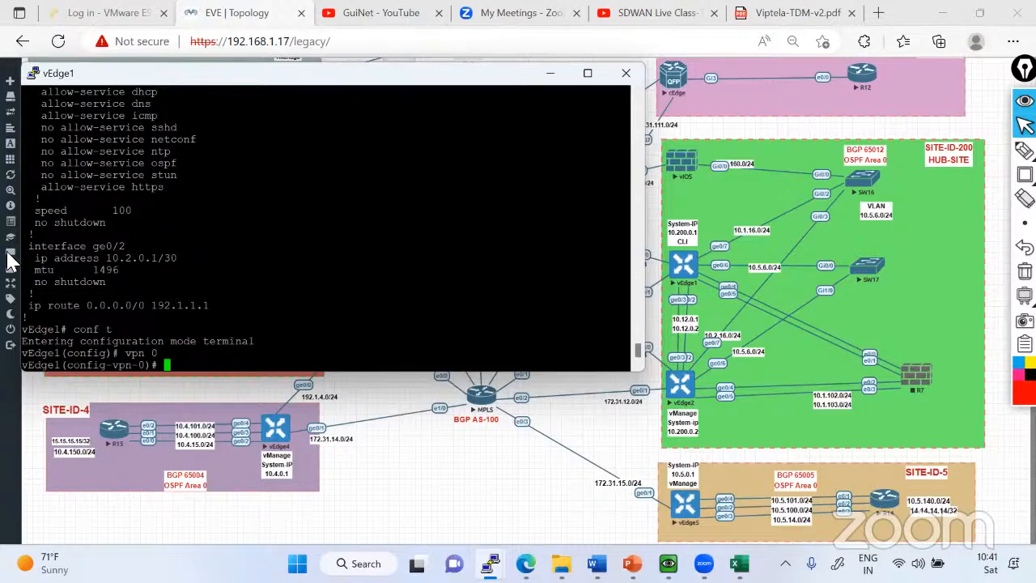
drag(29, 246, 126, 246)
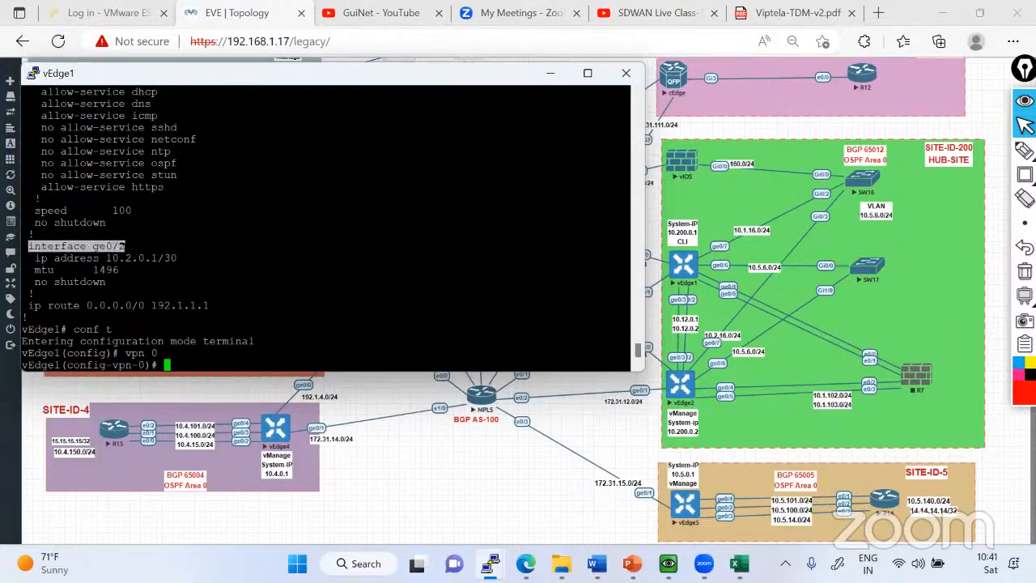
right_click(125, 246)
key(Return)
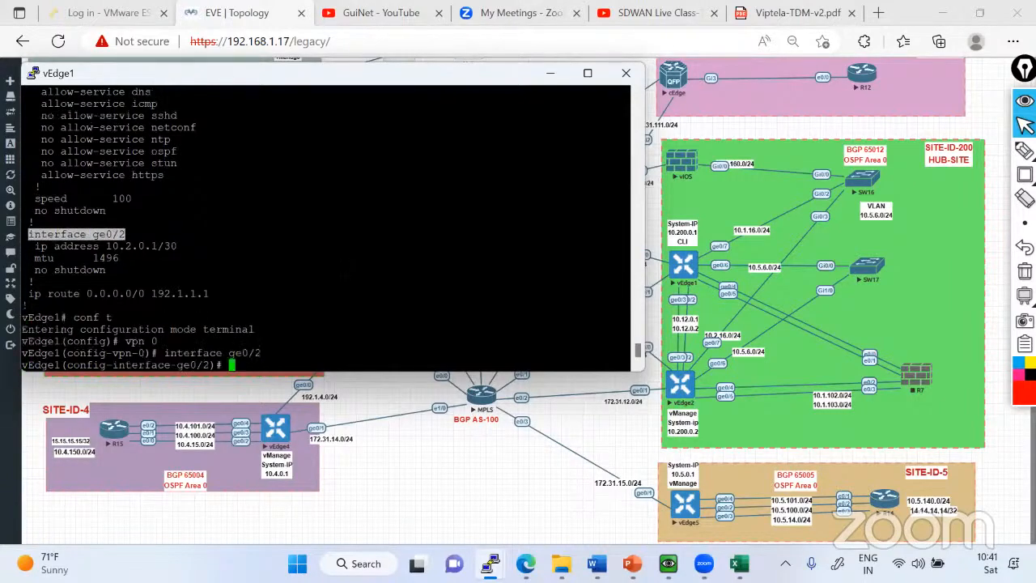
Set the TLOC extension of vEdge1's ge0/2 to ge0/1, checking the available completions.
text(tloc-extension )
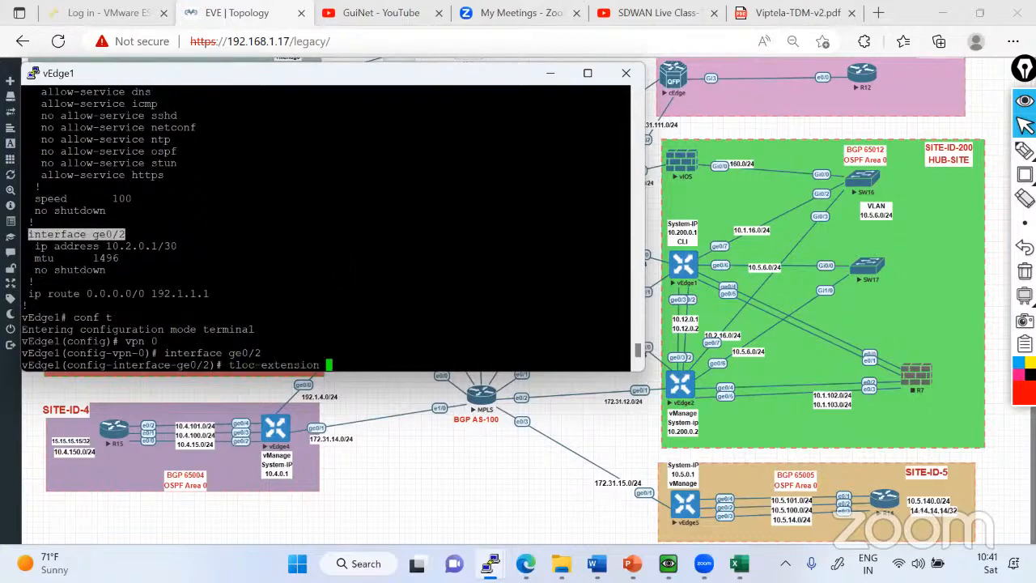
text(?)
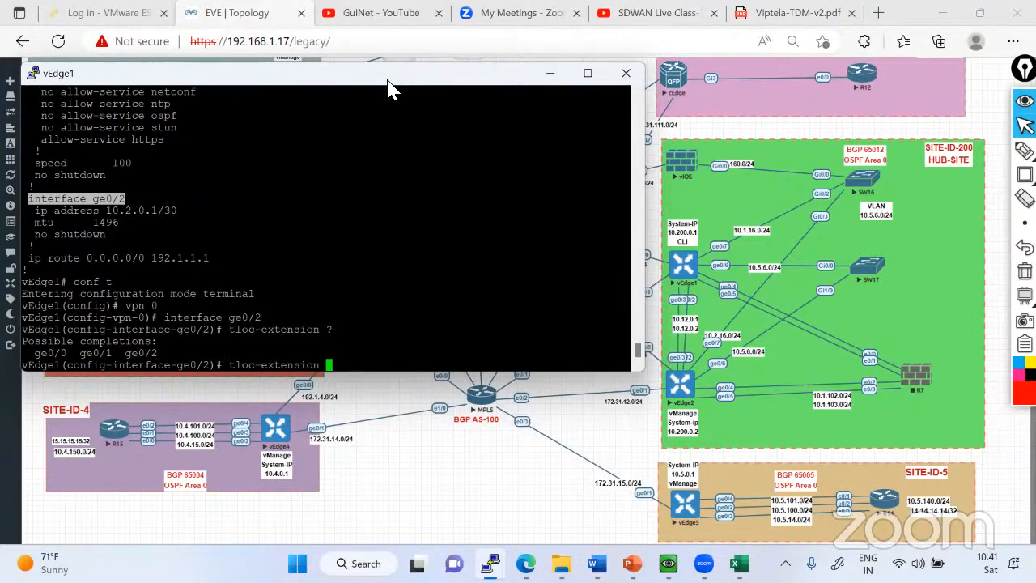
drag(389, 89, 485, 133)
double_click(192, 397)
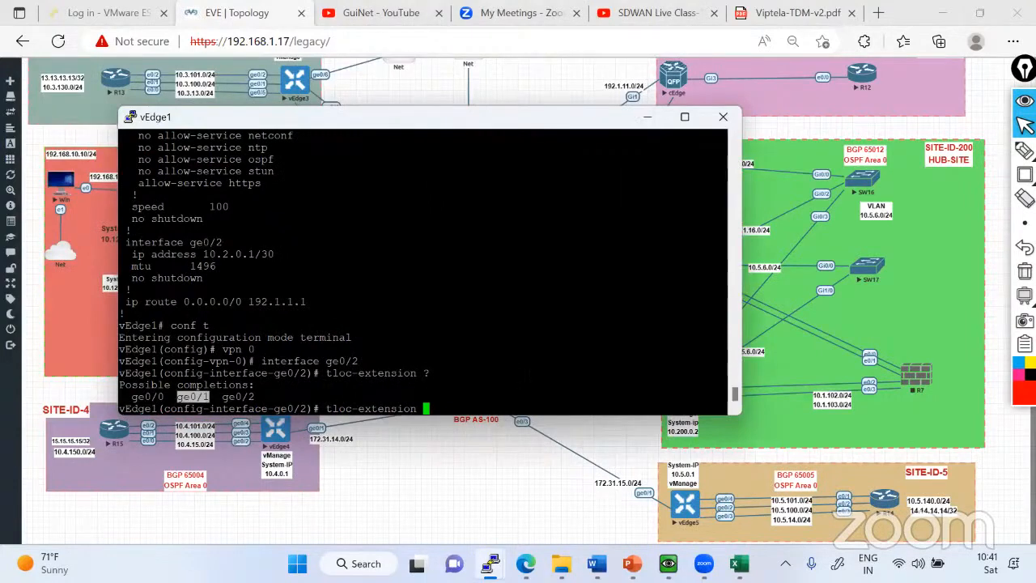
right_click(193, 397)
text(?)
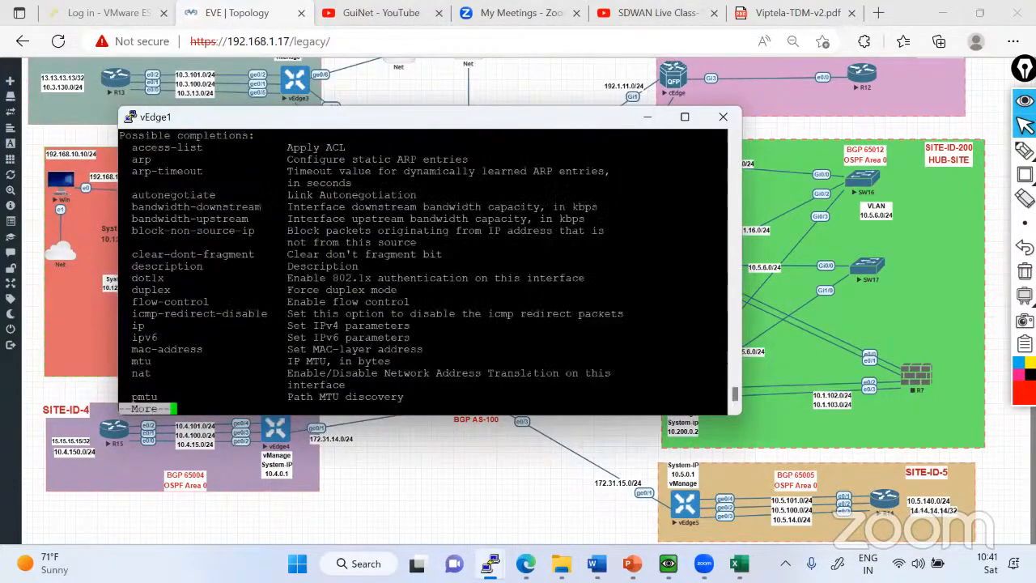
key(space)
key(Return)
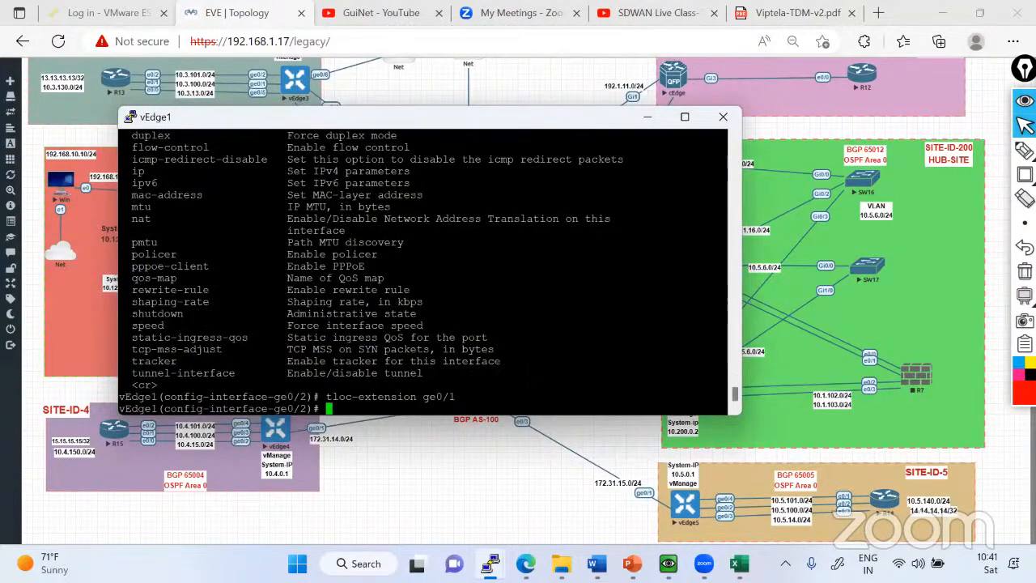
Commit the TLOC extension change on vEdge1 and return to the operational prompt.
text(commit)
key(Return)
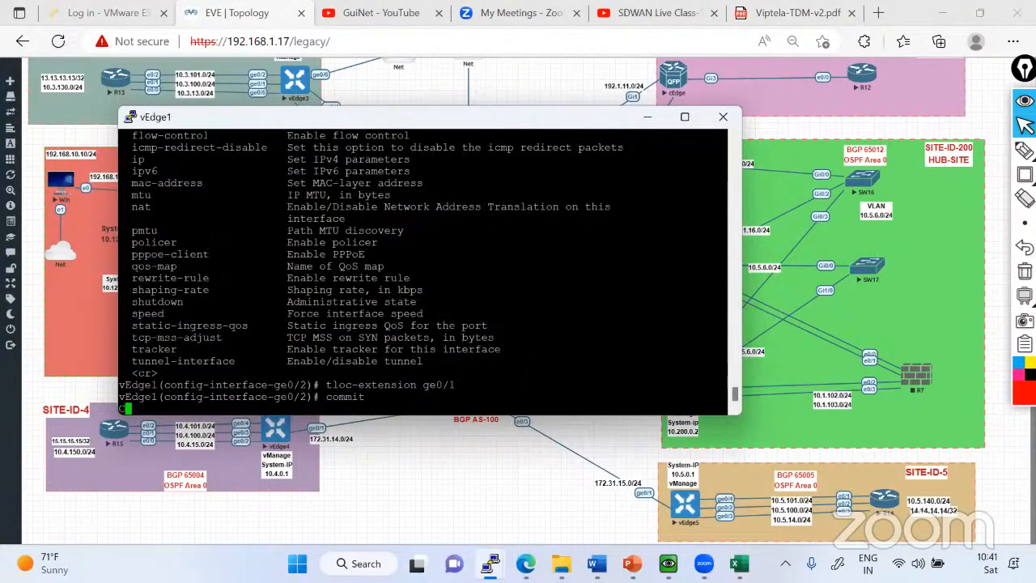
key(ctrl+z)
key(Return)
key(Return)
key(Return)
key(Return)
Display vEdge1's running configuration for VPN 0 and highlight the ge0/2 section through the default route.
text(sh )
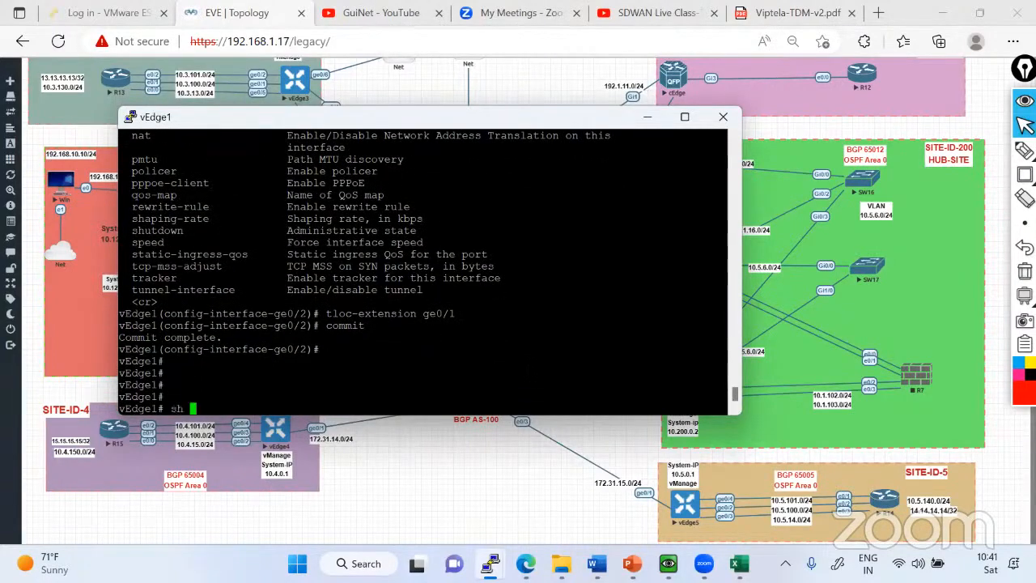
text(run vpn 0)
key(Return)
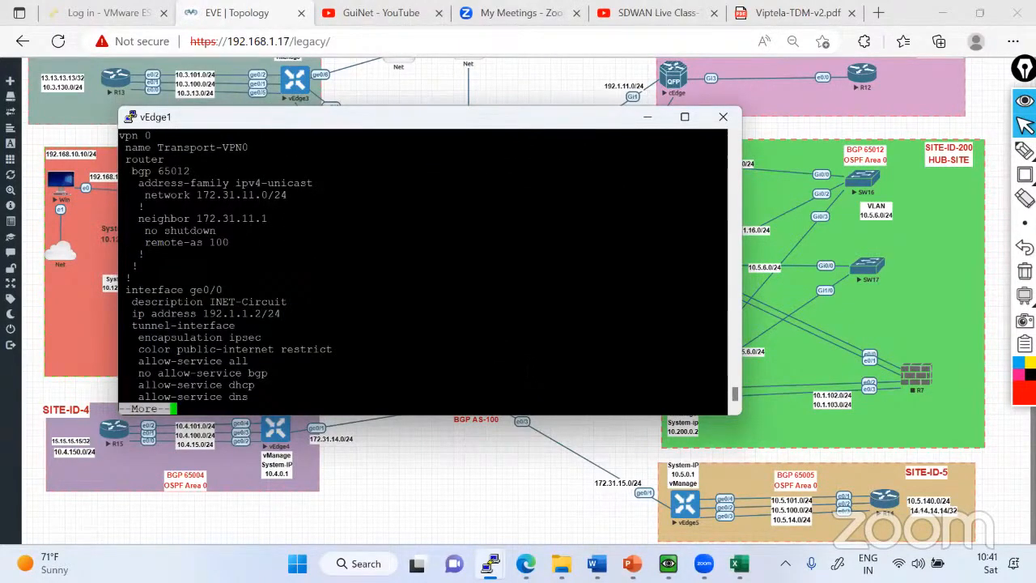
key(space)
key(space)
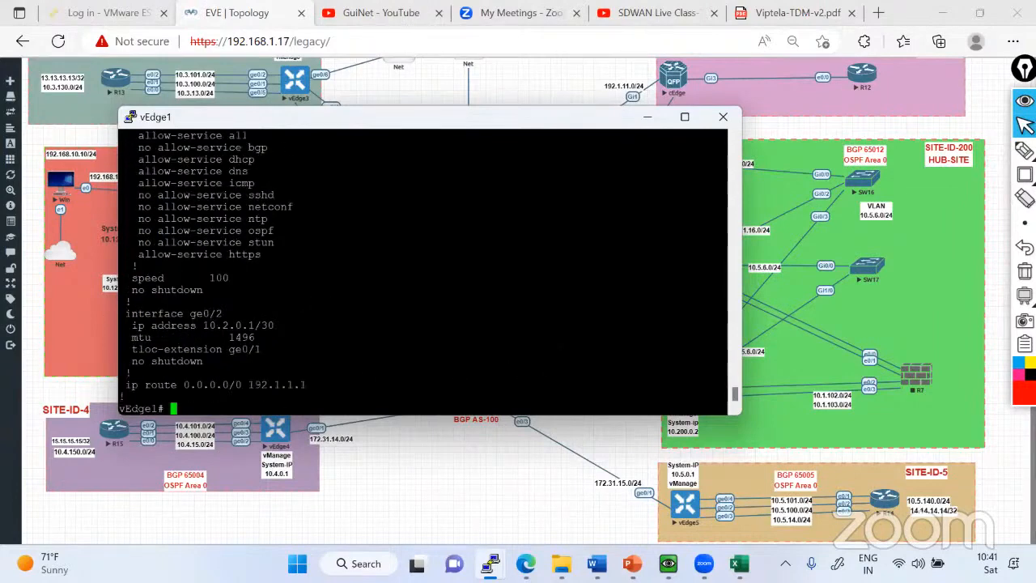
drag(122, 315, 312, 385)
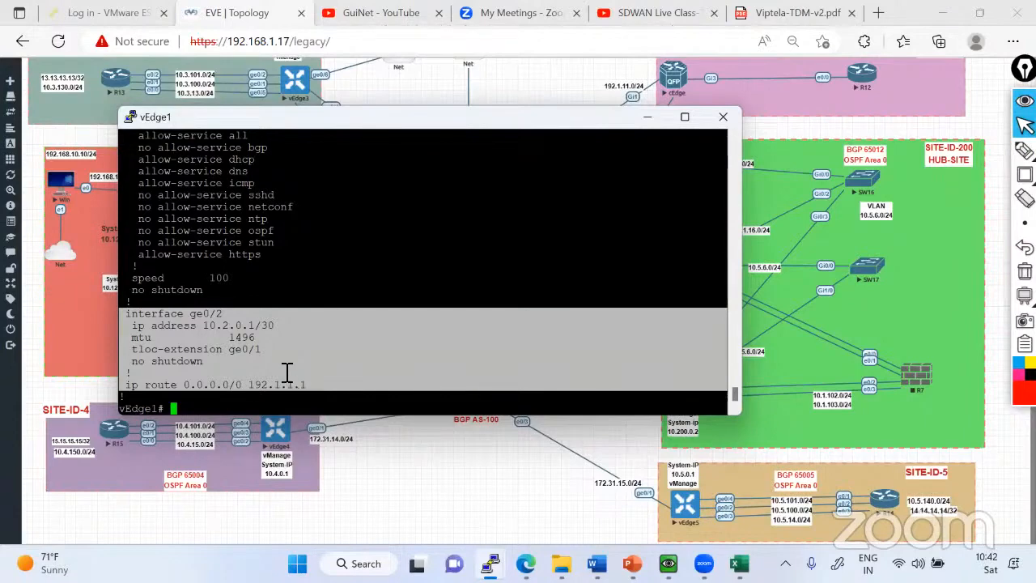
Switch to the vEdge2 console, display its VPN 0 running configuration and highlight the ge0/2 section.
click(647, 120)
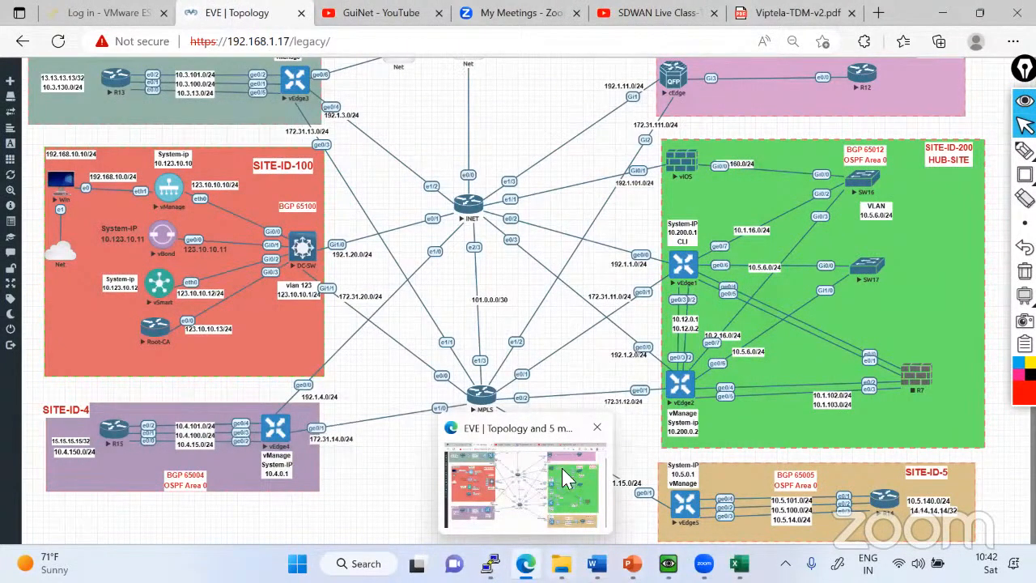
click(563, 471)
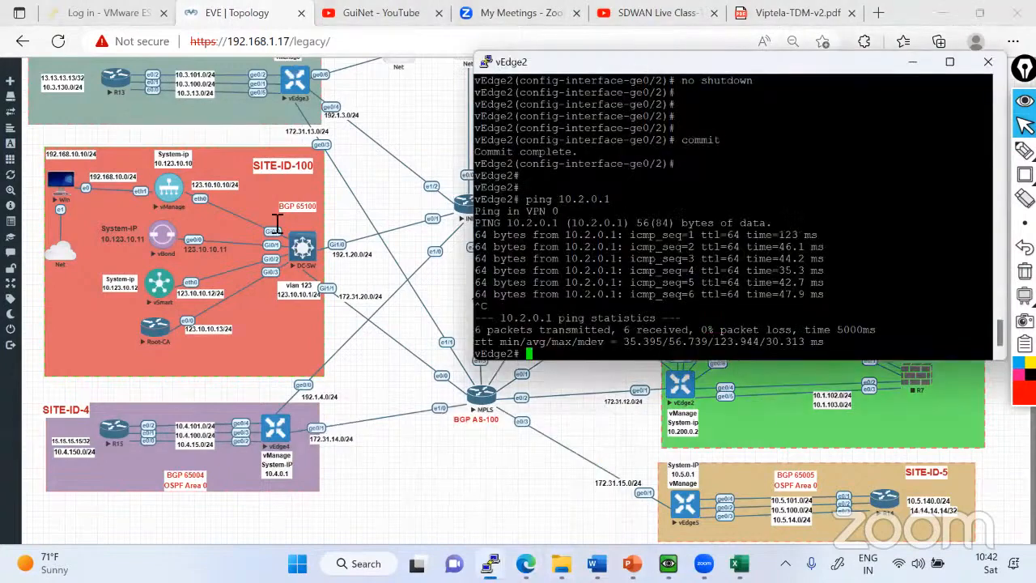
drag(630, 66, 272, 55)
text(sh run)
text(vpn 0)
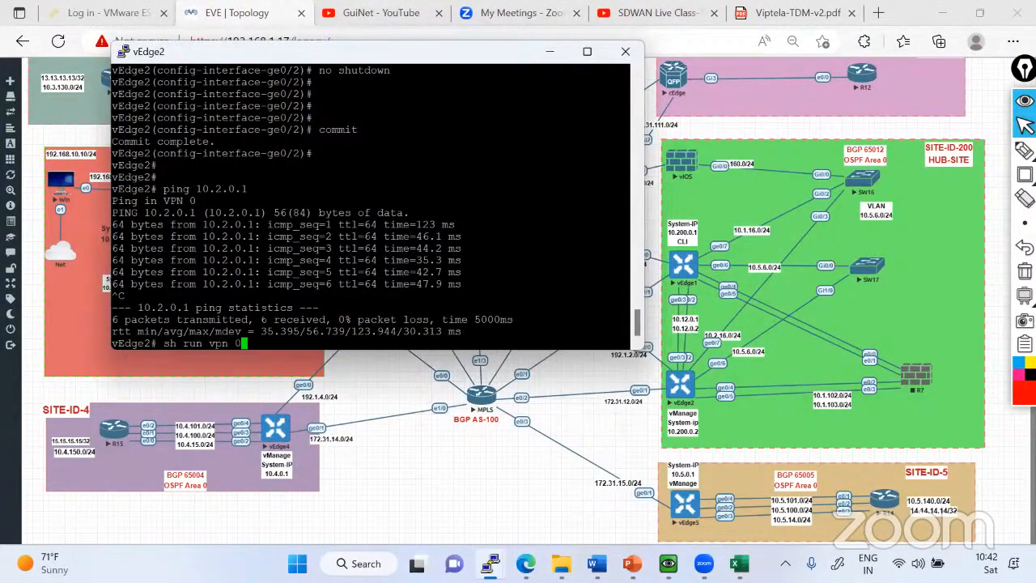
key(Return)
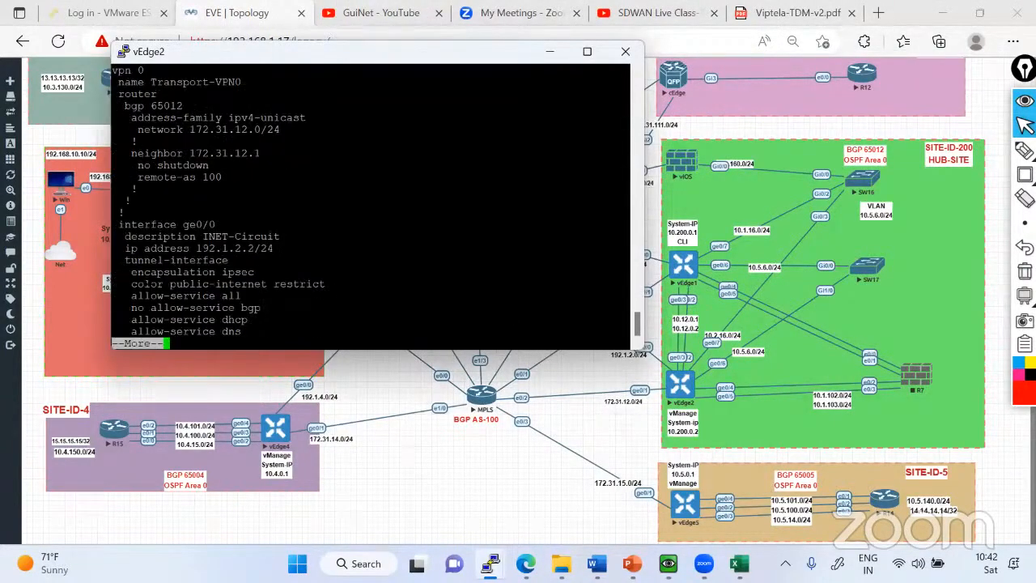
key(space)
drag(119, 272, 472, 318)
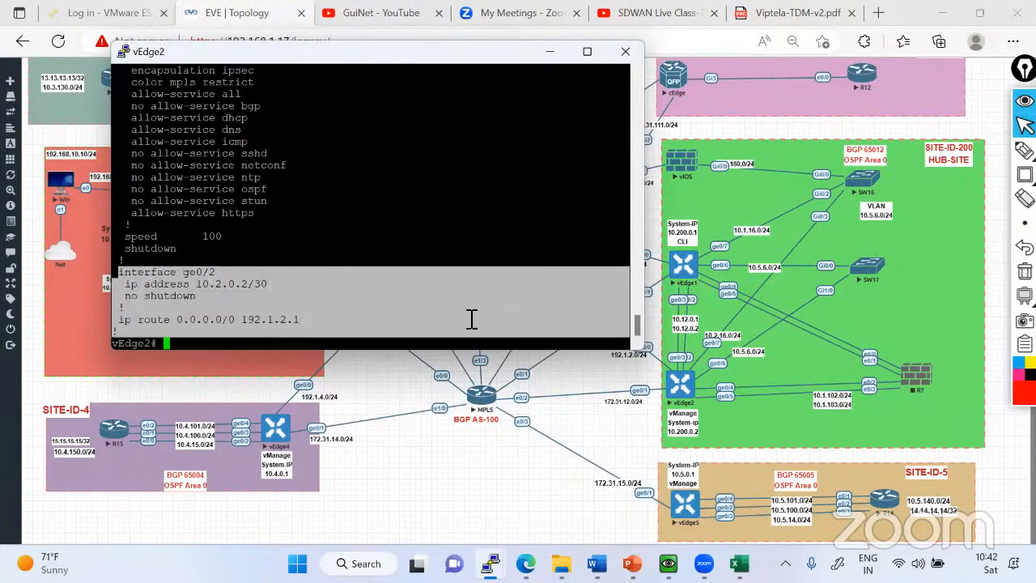
Mark the ge0/2 link between vEdge1 and vEdge2 in red on the topology, and return to the normal pointer.
mouse_move(1025, 152)
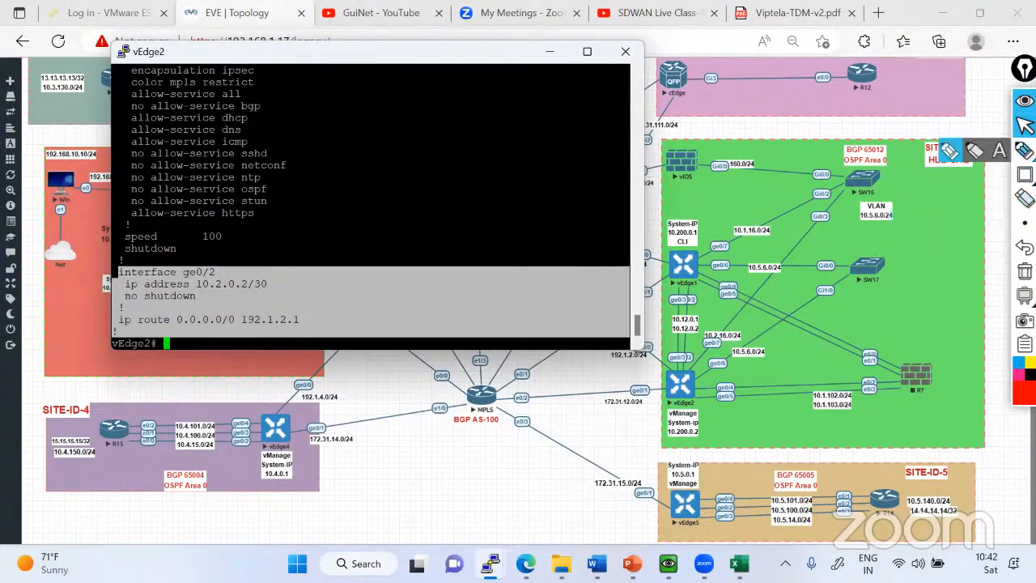
click(952, 152)
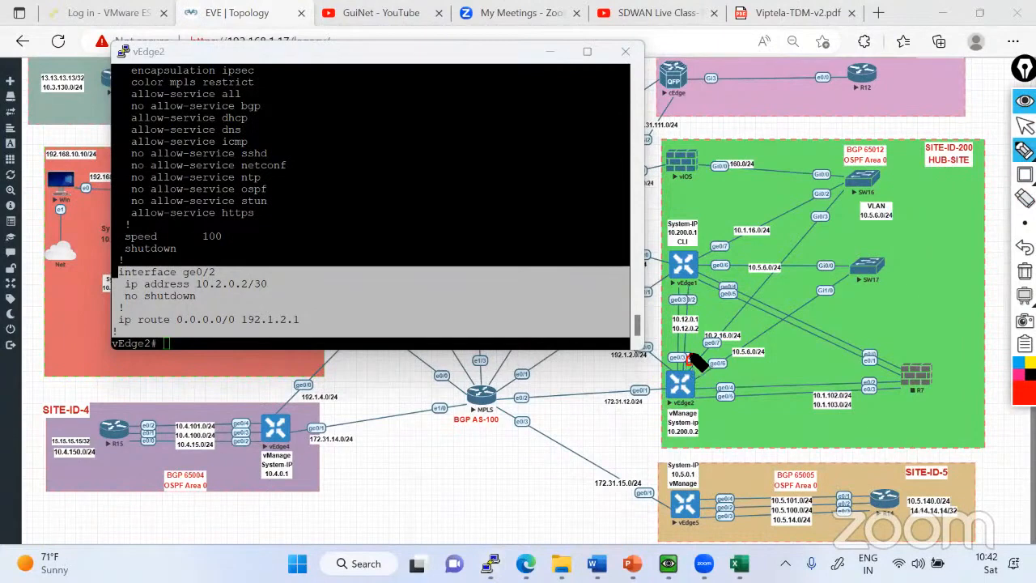
mouse_move(690, 356)
mouse_down()
mouse_move(686, 366)
mouse_move(687, 304)
mouse_move(682, 372)
mouse_up()
click(1025, 174)
click(1025, 125)
Highlight the ge0/1 MPLS circuit settings in vEdge2's running configuration, and enter terminal configuration mode.
scroll(371, 207, up, 1)
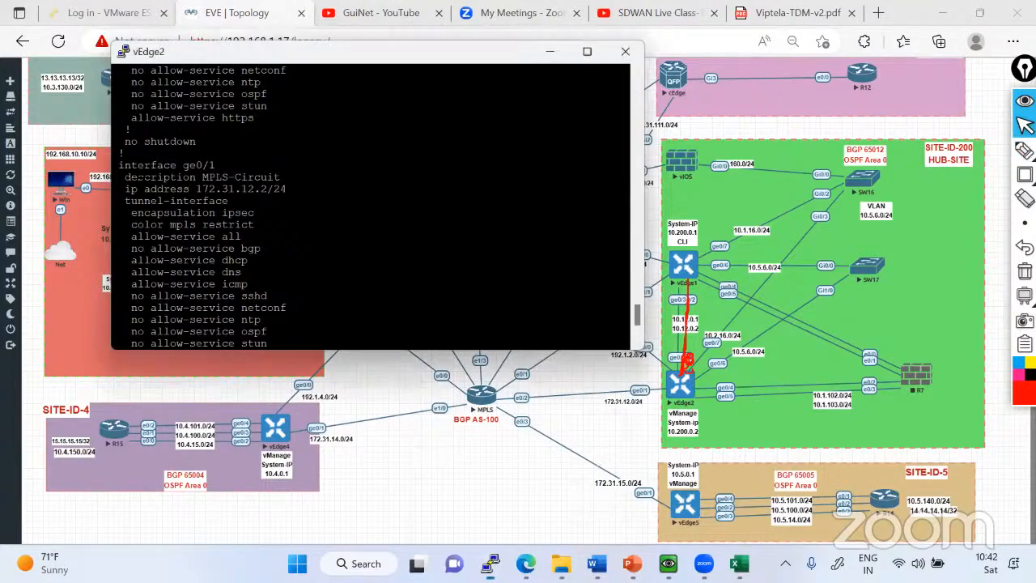
drag(121, 165, 251, 271)
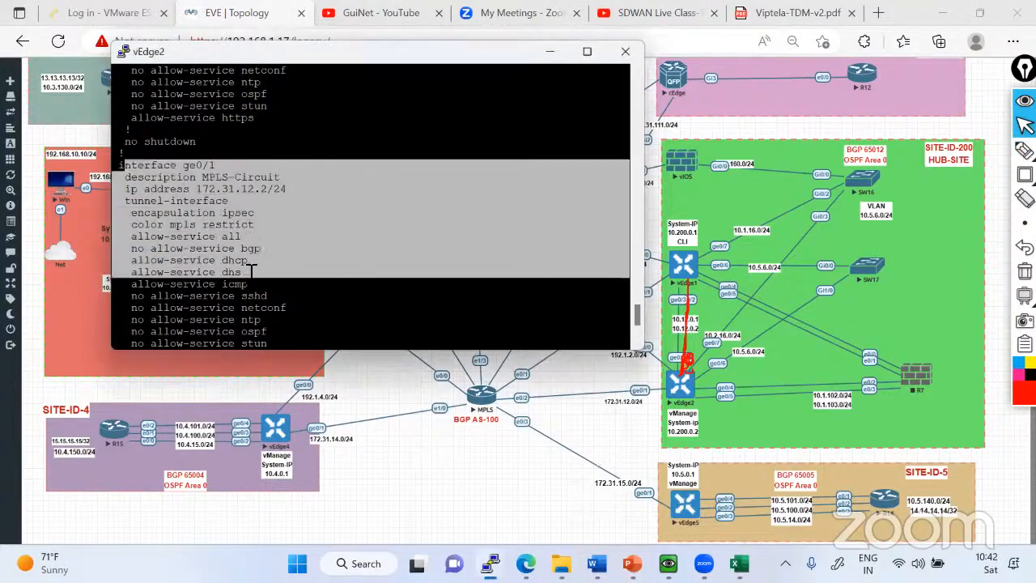
scroll(251, 271, down, 1)
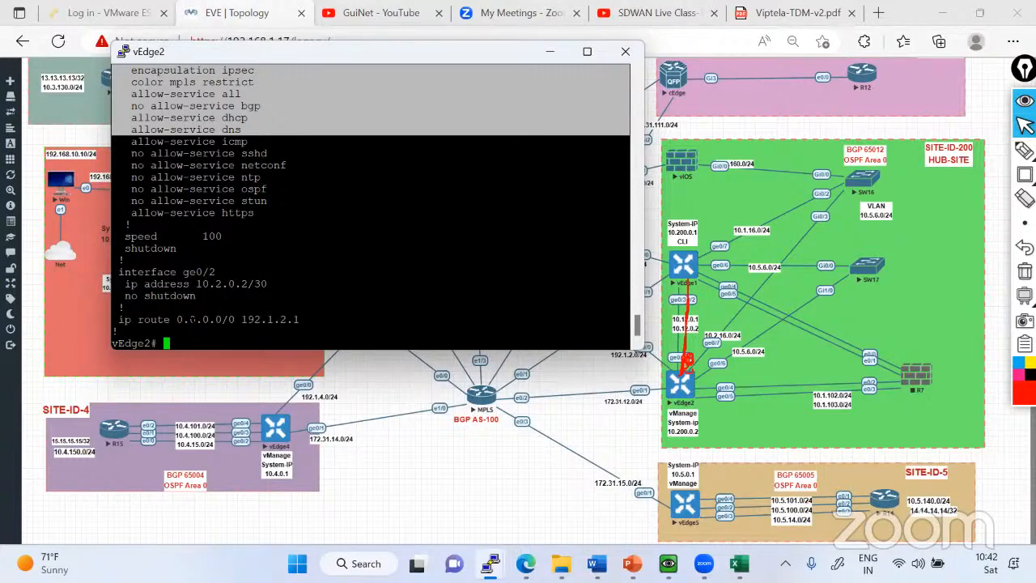
text(conf t)
key(Return)
text(interf)
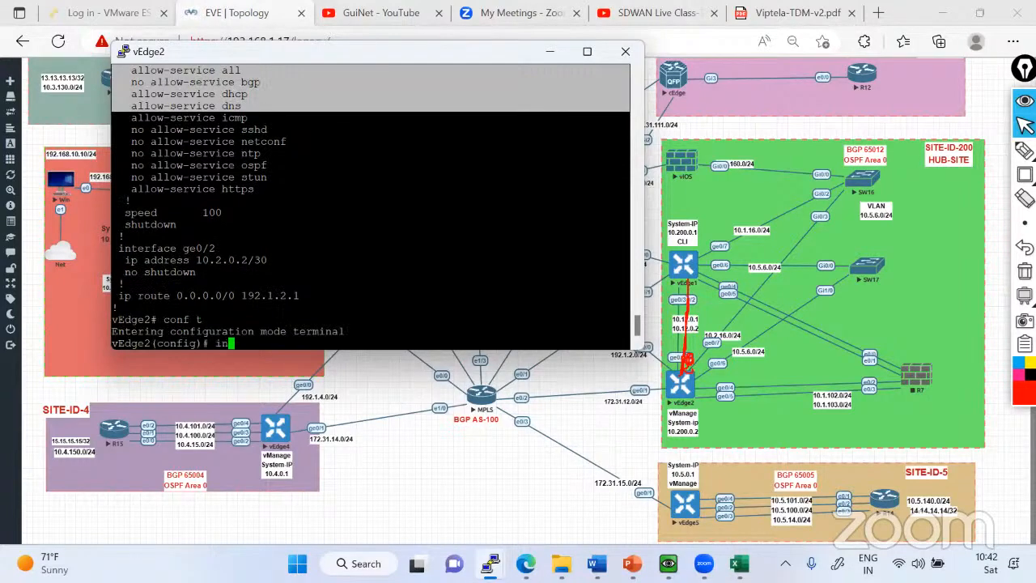
key(Tab)
key(BackSpace)
key(BackSpace)
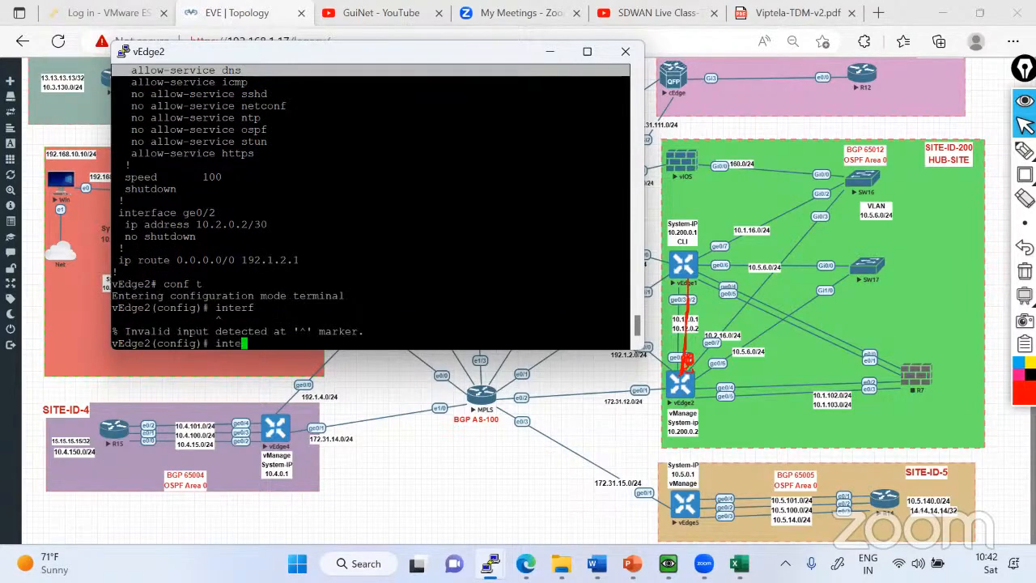
text(rfac)
key(Tab)
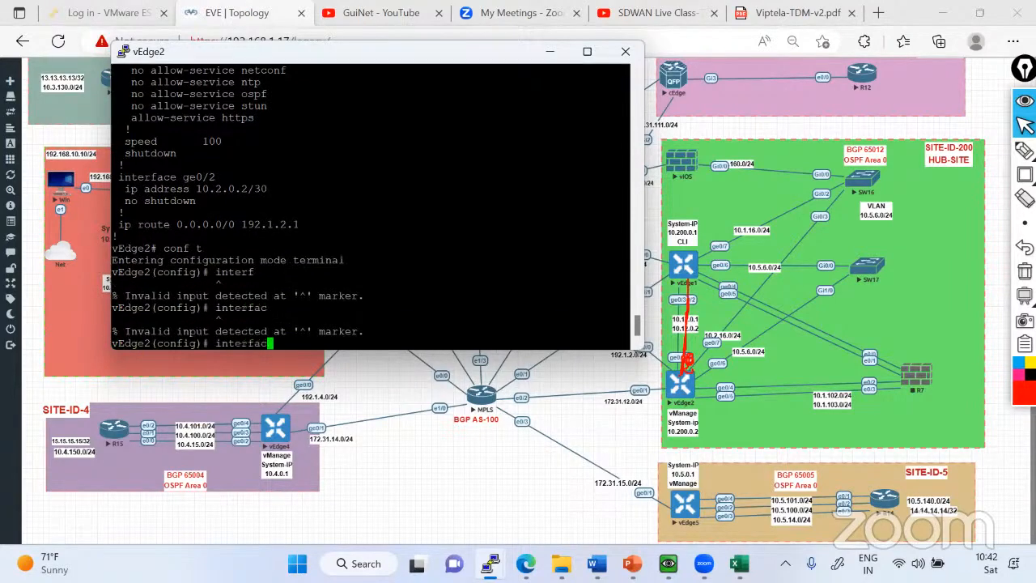
key(BackSpace)
key(BackSpace)
key(BackSpace)
key(BackSpace)
key(BackSpace)
key(BackSpace)
key(BackSpace)
key(BackSpace)
Enter VPN 0 configuration on vEdge2.
text(vpn 0)
key(Return)
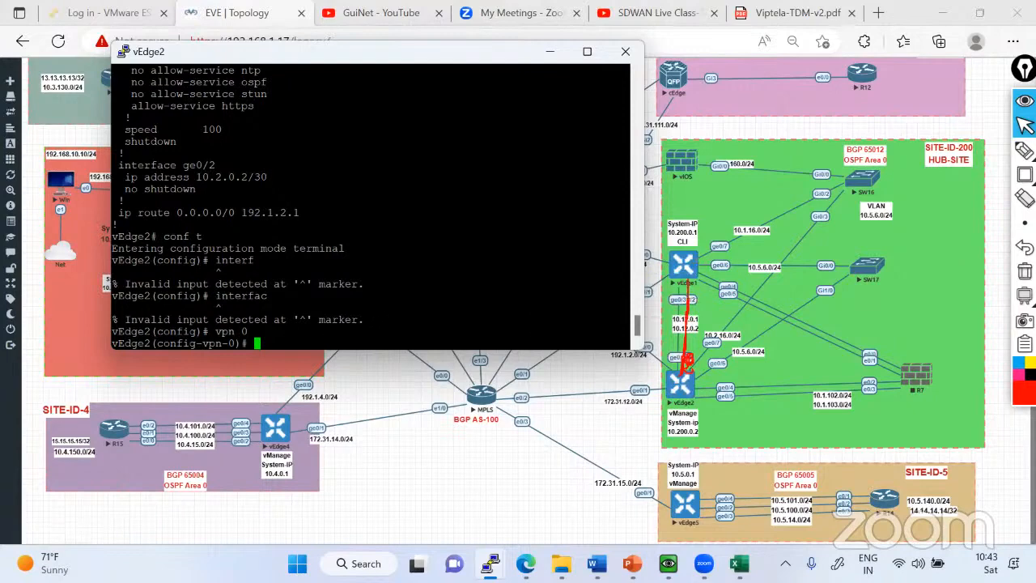
Enter tunnel-interface configuration for ge0/2 under VPN 0 on vEdge2 and set its encapsulation to ipsec.
scroll(307, 224, up, 8)
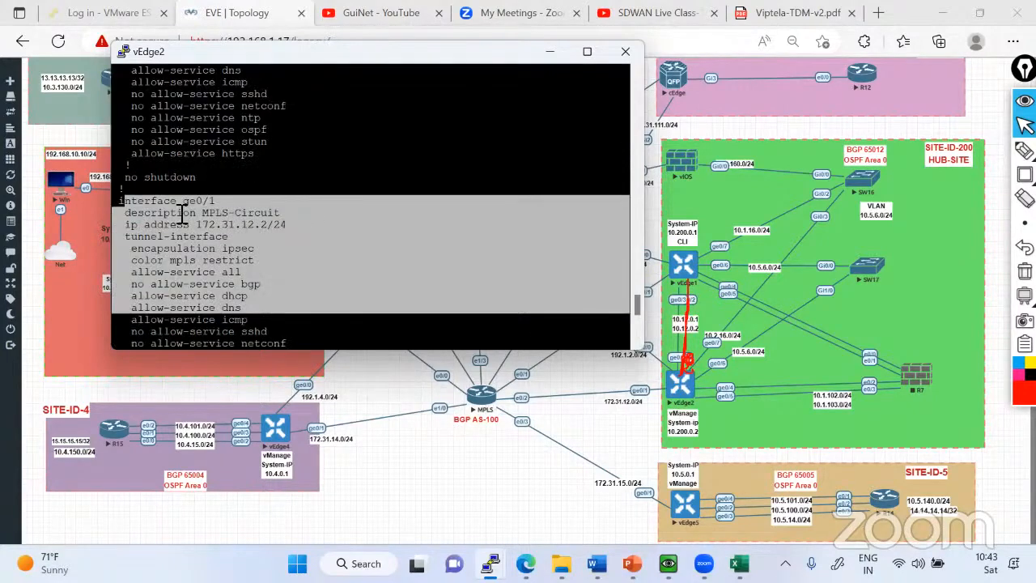
scroll(180, 249, down, 2)
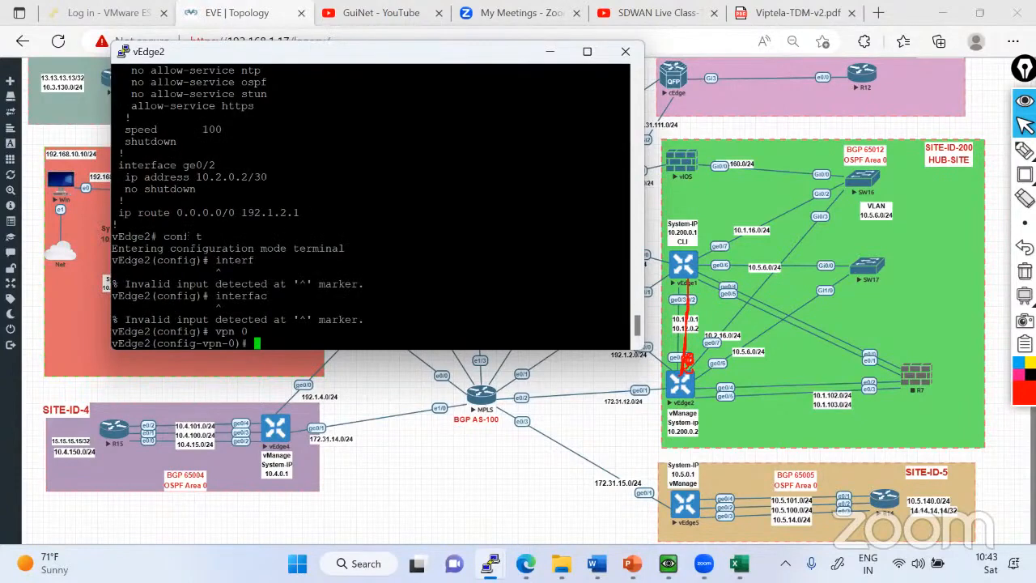
scroll(179, 248, up, 1)
scroll(180, 249, down, 1)
text(interface)
double_click(198, 165)
right_click(198, 164)
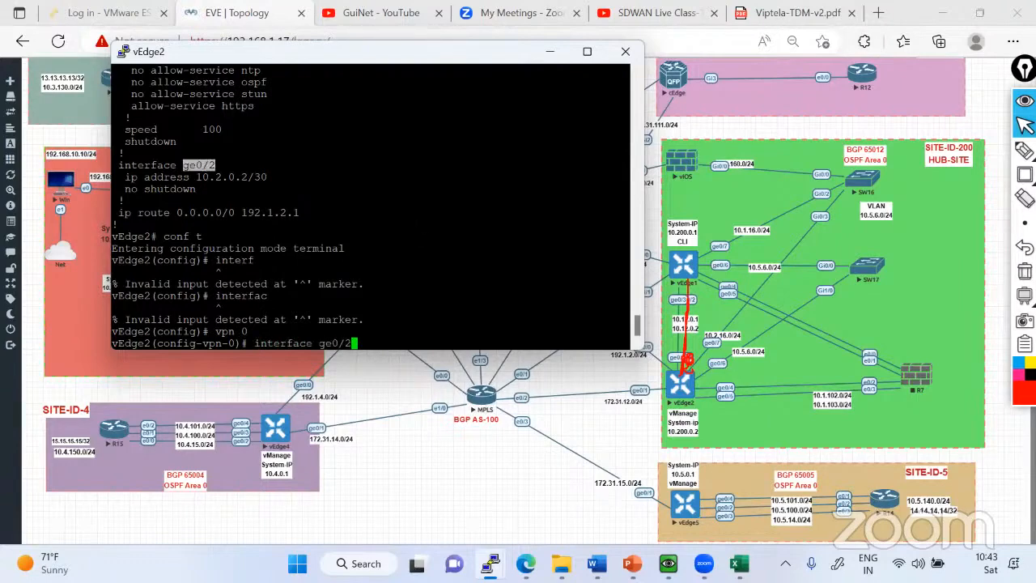
key(Return)
text(tunnel-interface)
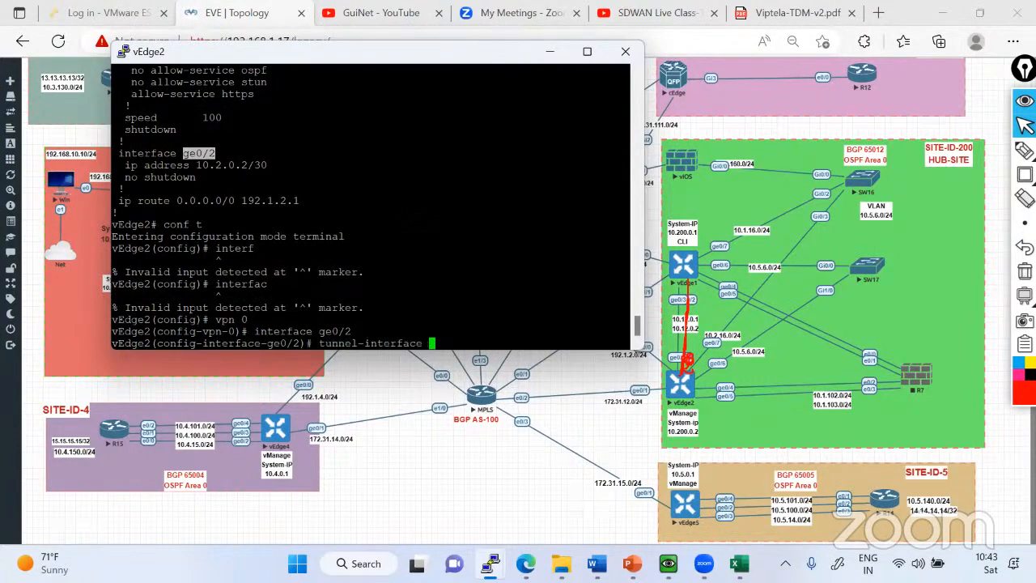
key(Return)
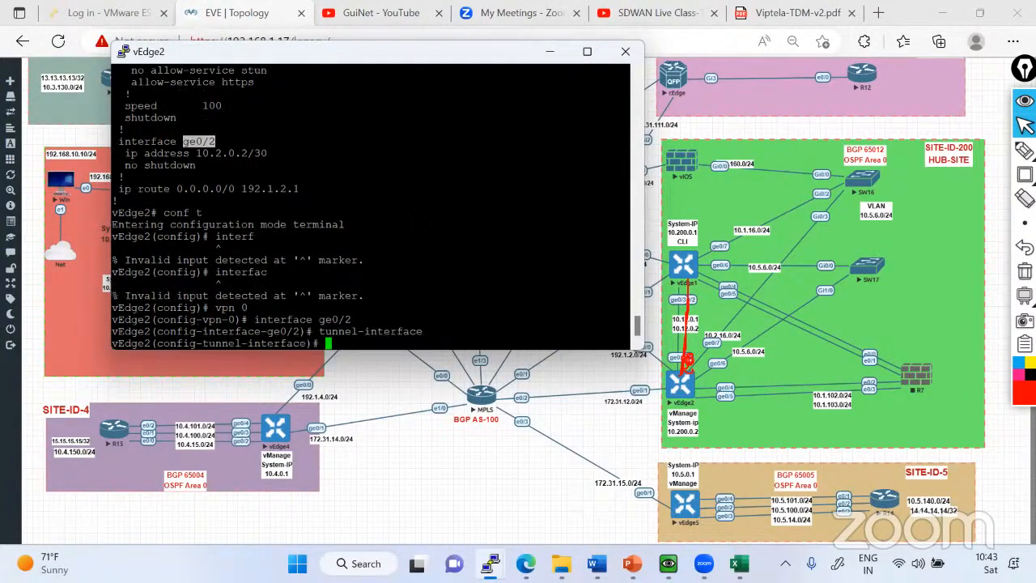
text(encapsulation ipsec)
key(Return)
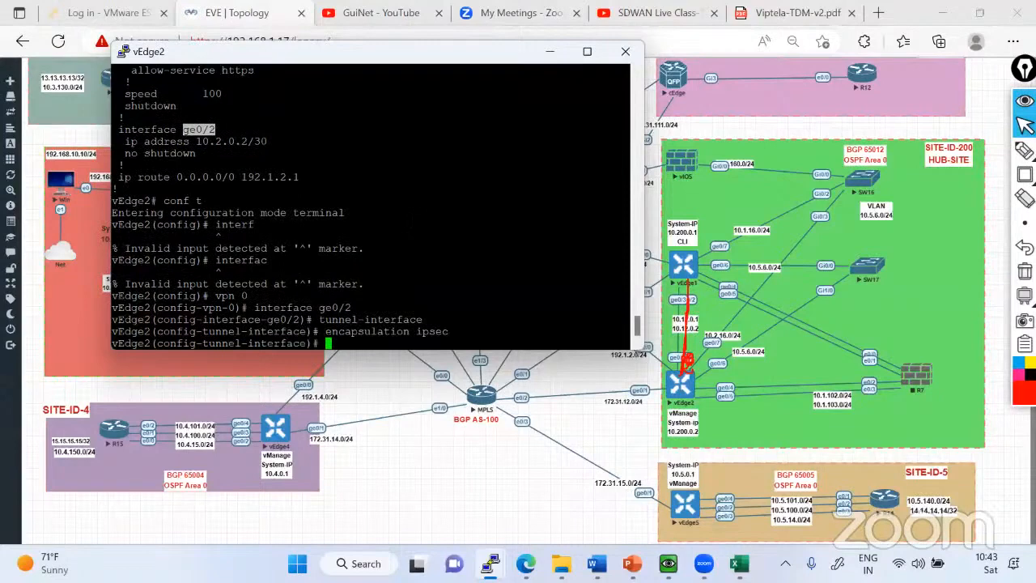
Set the ge0/2 tunnel color to mpls restrict and try to commit the configuration.
text(color m)
key(Tab)
text(pls )
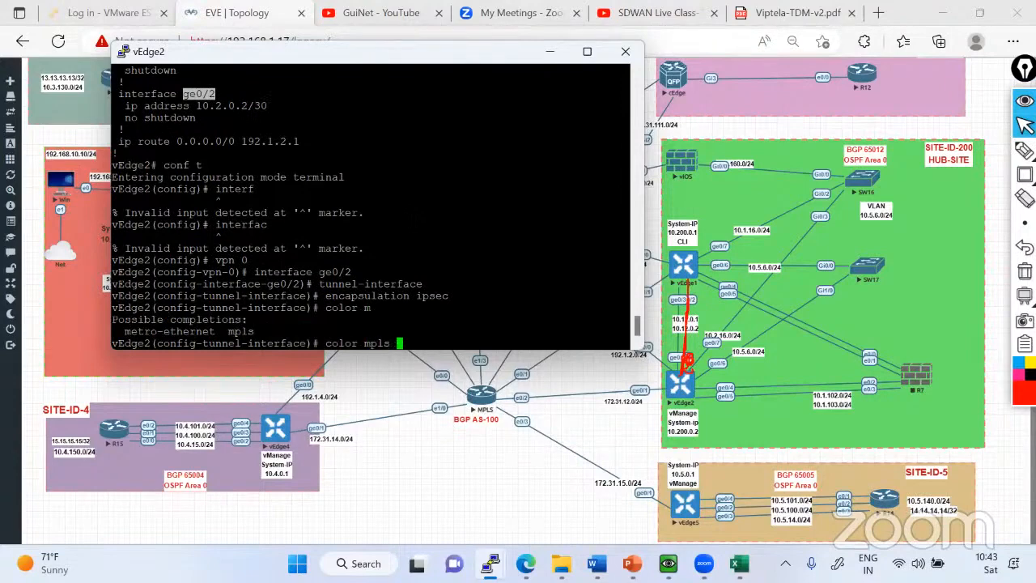
text(restrict)
key(Return)
text(commit)
key(Return)
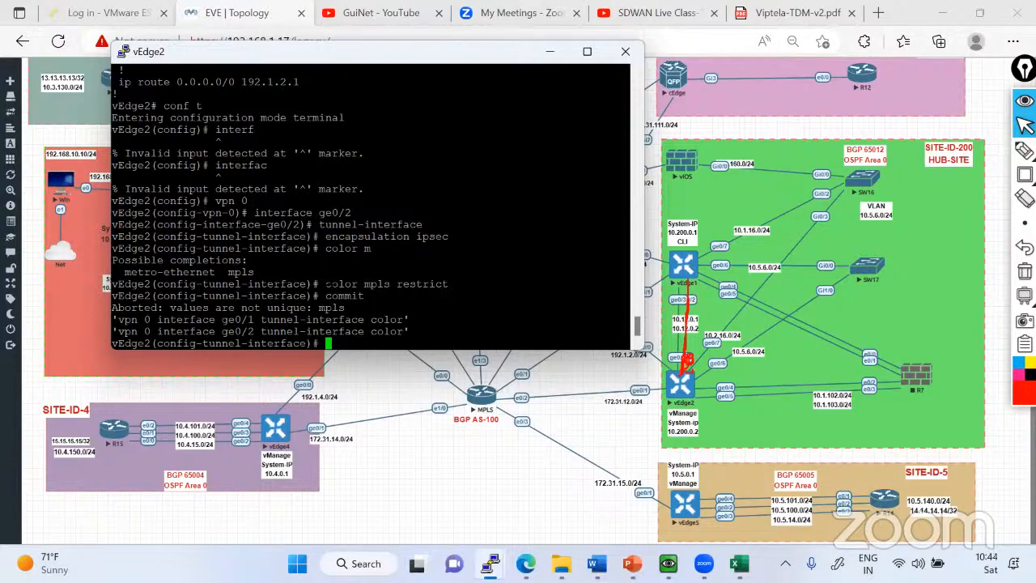
Highlight the color line under ge0/1 in the earlier output, and enter VPN 0 interface ge0/1 configuration.
scroll(371, 207, up, 4)
scroll(371, 206, up, 8)
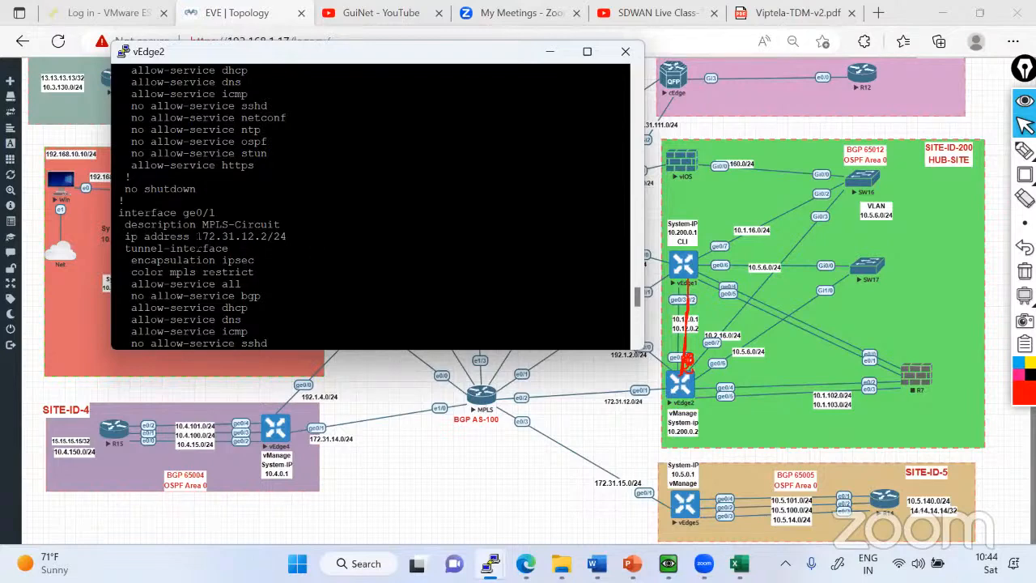
scroll(199, 243, down, 4)
scroll(199, 242, up, 4)
drag(126, 272, 254, 272)
scroll(255, 272, down, 10)
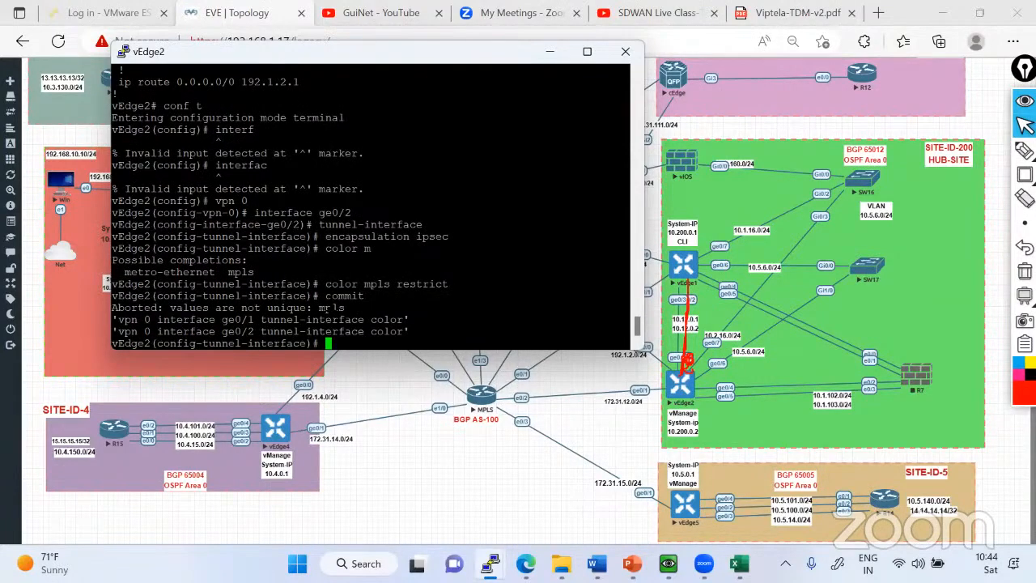
drag(217, 202, 254, 202)
right_click(255, 202)
scroll(371, 206, up, 10)
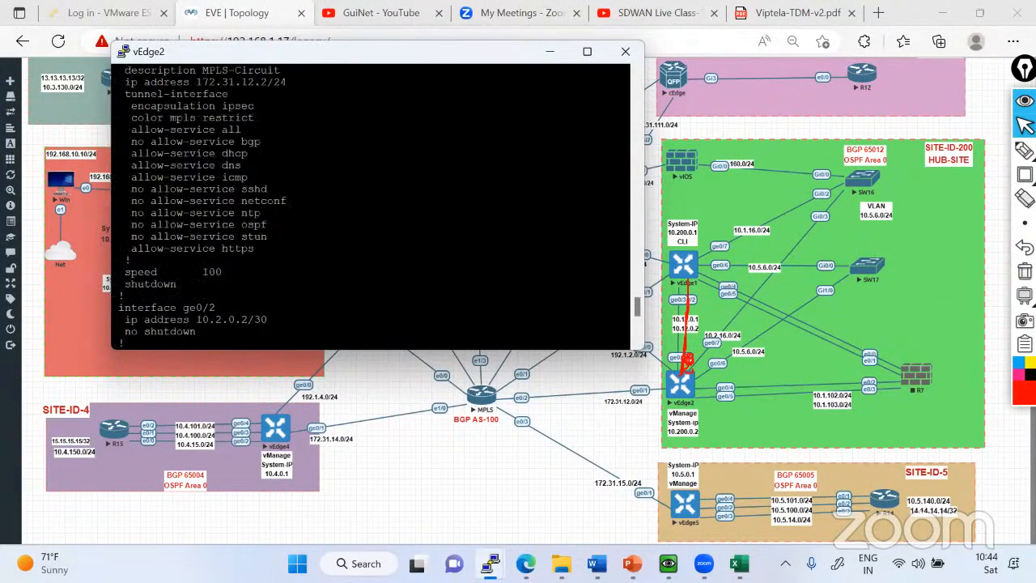
drag(112, 200, 215, 201)
right_click(215, 201)
key(Return)
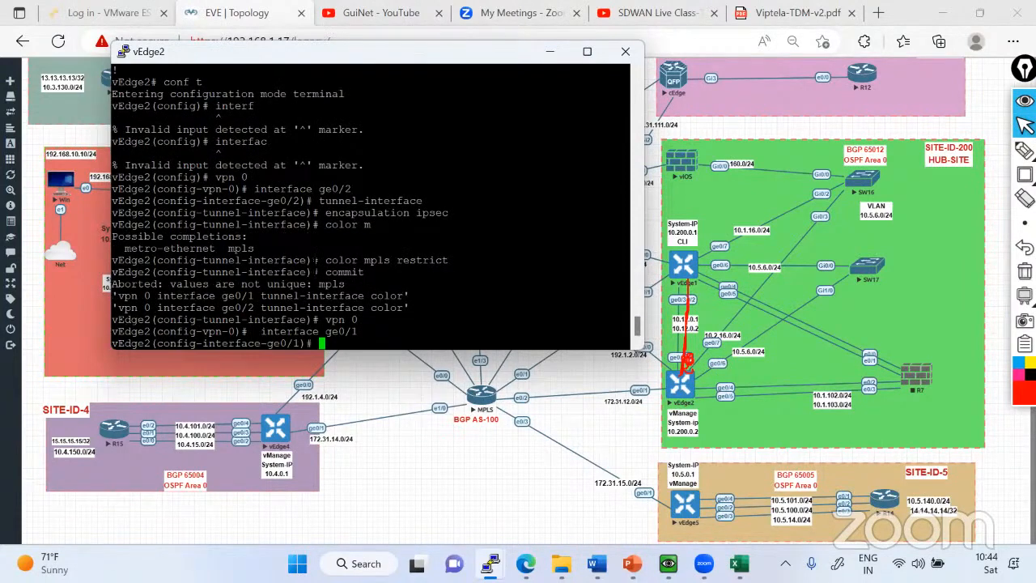
Remove the color from ge0/1's tunnel interface and leave the tunnel-interface configuration.
scroll(316, 266, up, 2)
scroll(316, 266, down, 2)
text(tunnel-interface)
key(Tab)
key(Return)
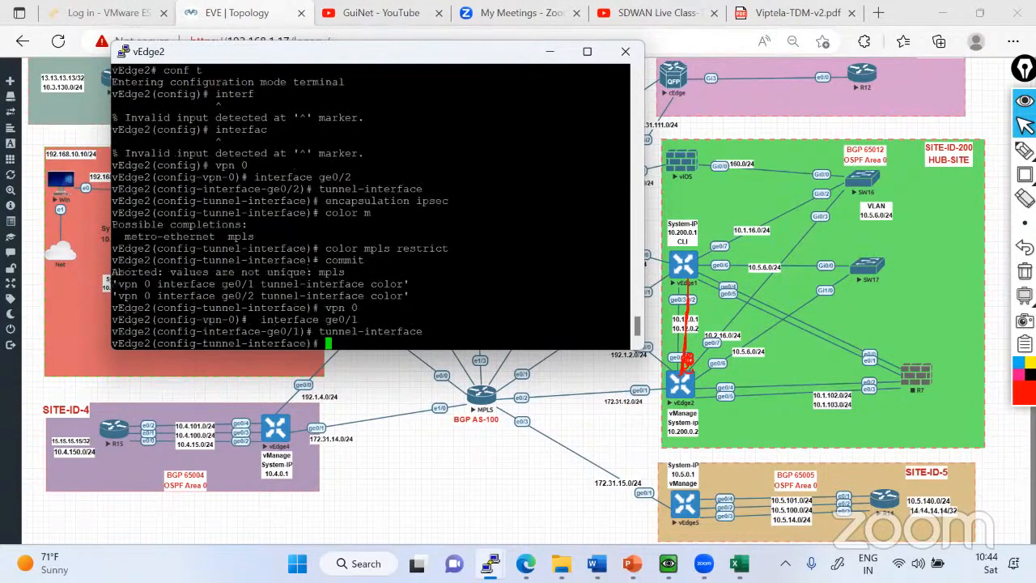
scroll(371, 206, up, 5)
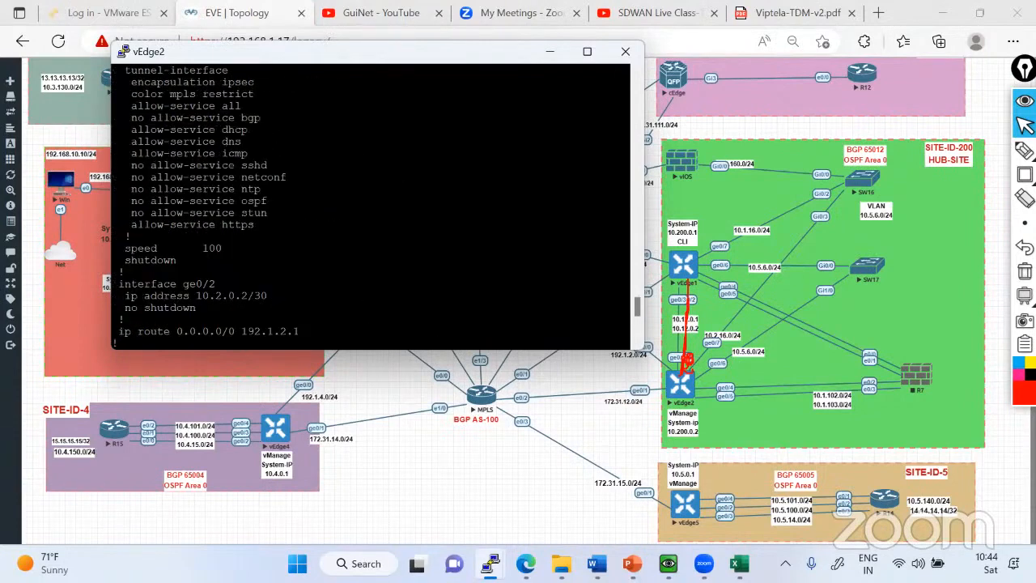
scroll(371, 206, down, 5)
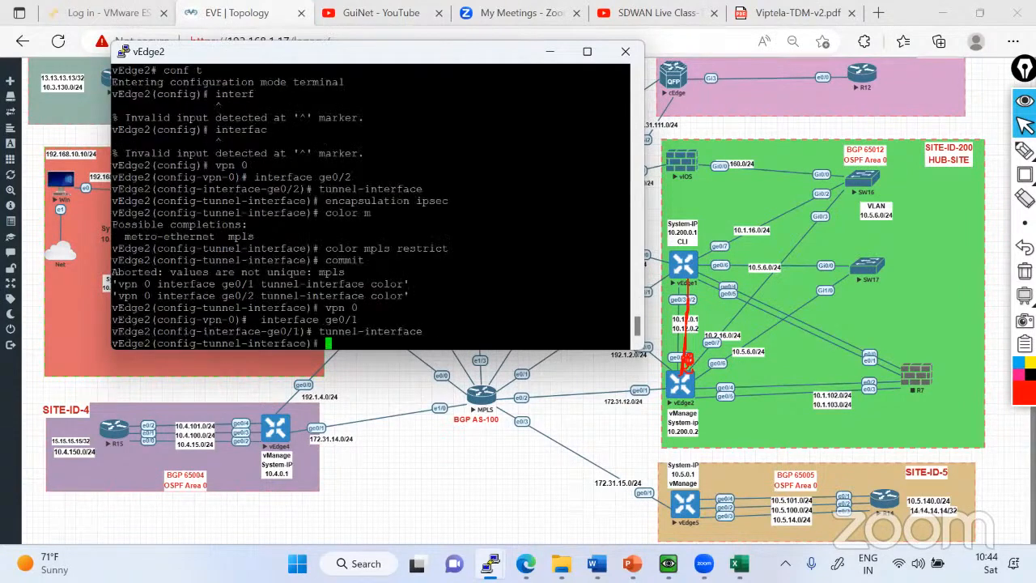
text(no color)
key(Return)
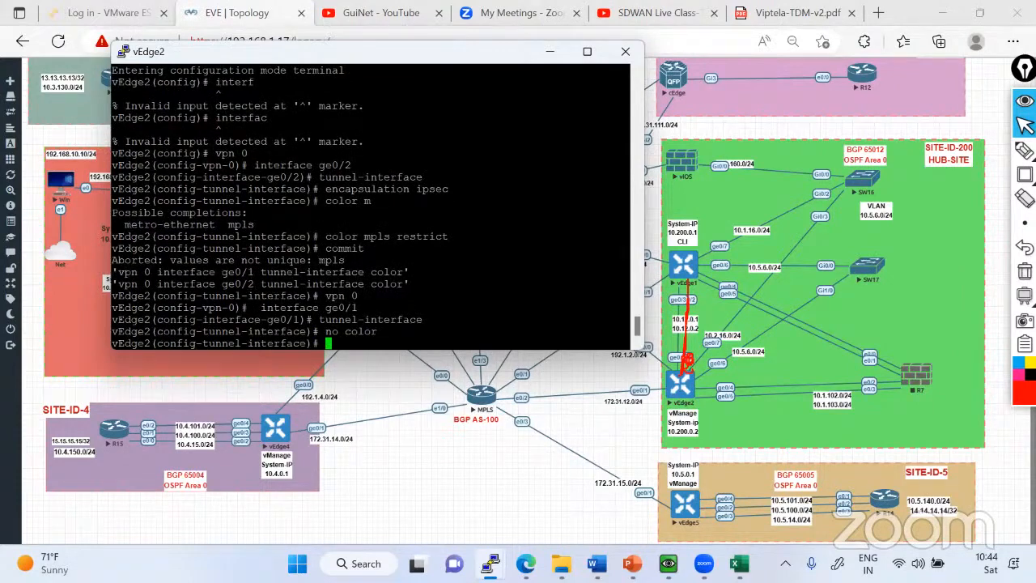
text(exit)
key(Return)
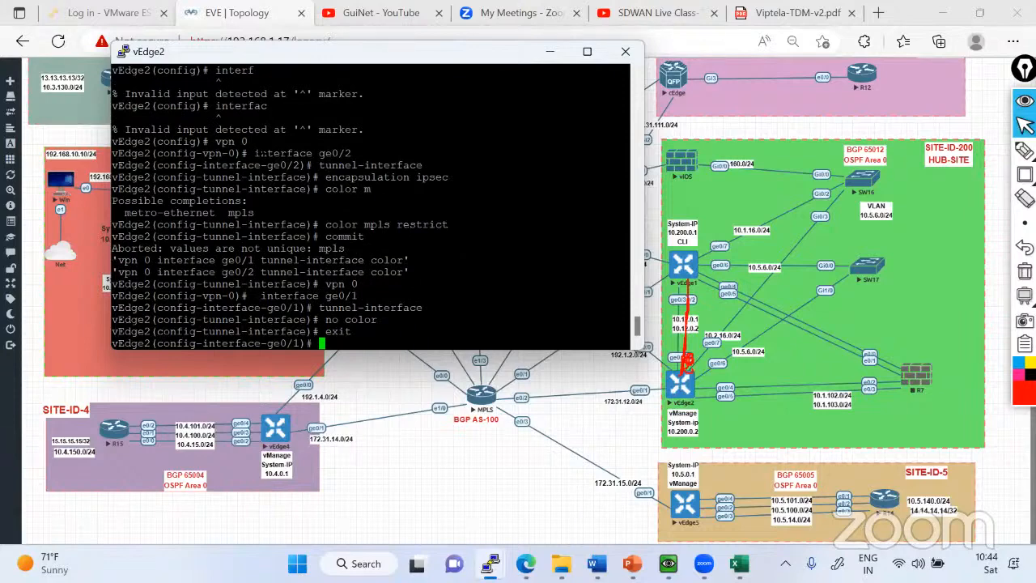
Return to the tunnel-interface configuration of VPN 0 interface ge0/2 and set its encapsulation to ipsec.
drag(217, 142, 351, 142)
right_click(349, 219)
right_click(352, 142)
key(Return)
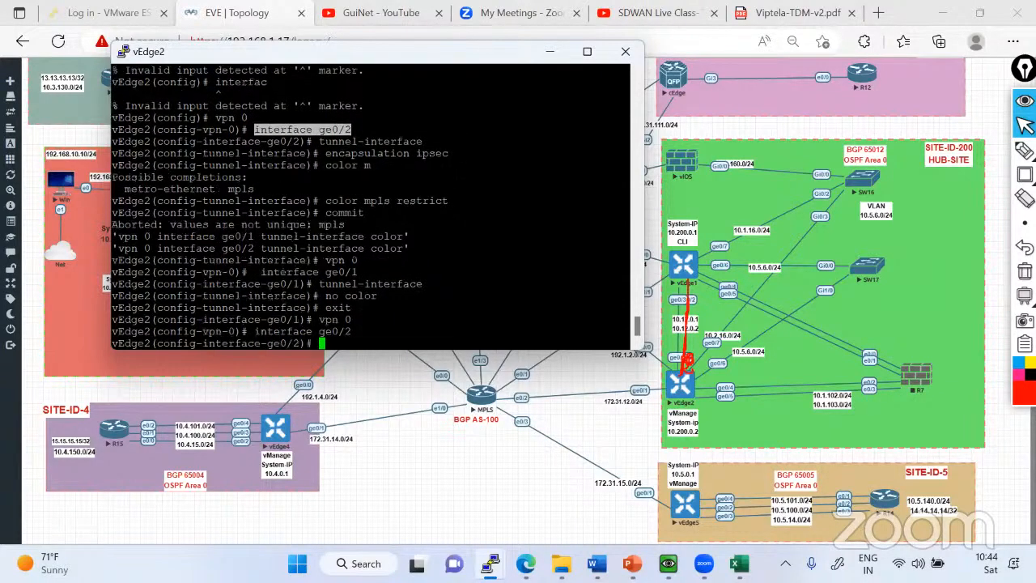
text(tunnel-interface)
key(Return)
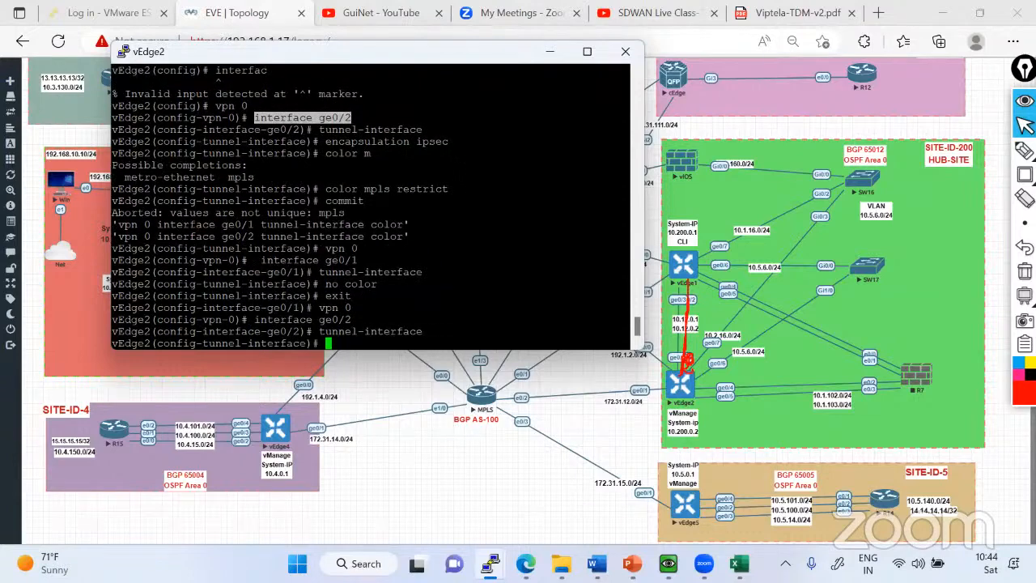
text(ena)
key(Return)
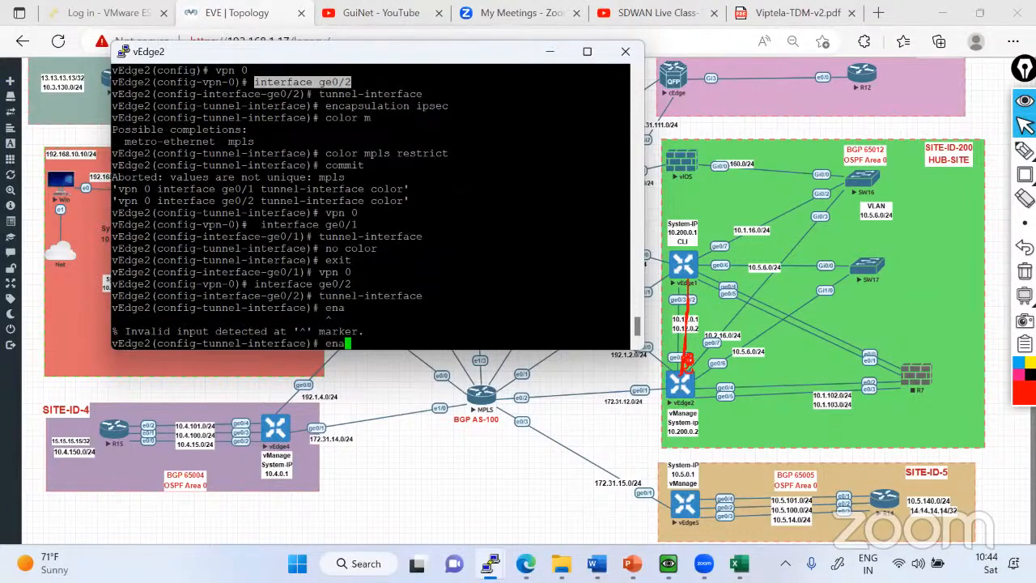
key(BackSpace)
text(capsulation ipsec)
key(Return)
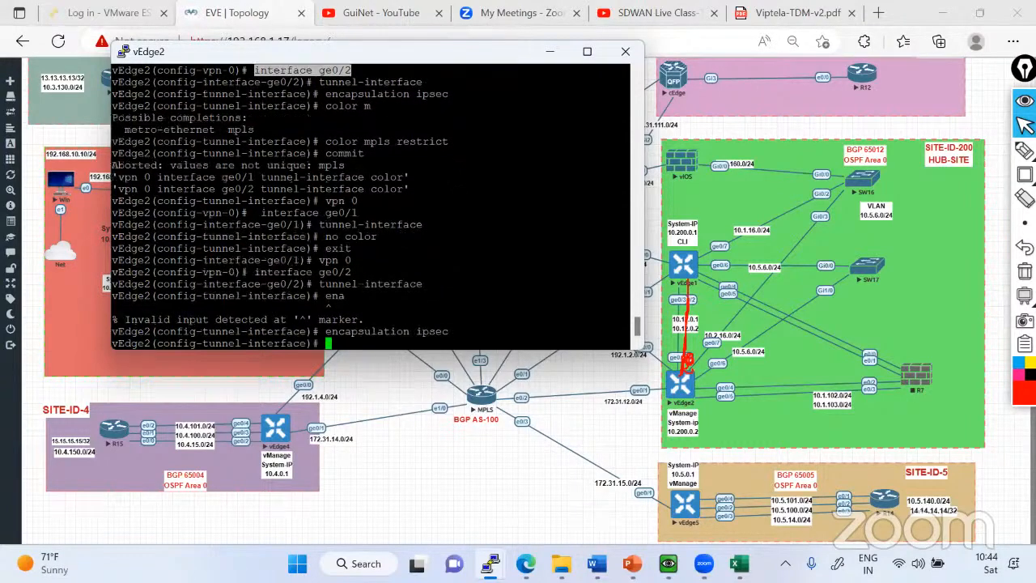
Assign the color mpls with the restrict option to the ge0/2 tunnel interface.
text(co)
key(Tab)
text(lor )
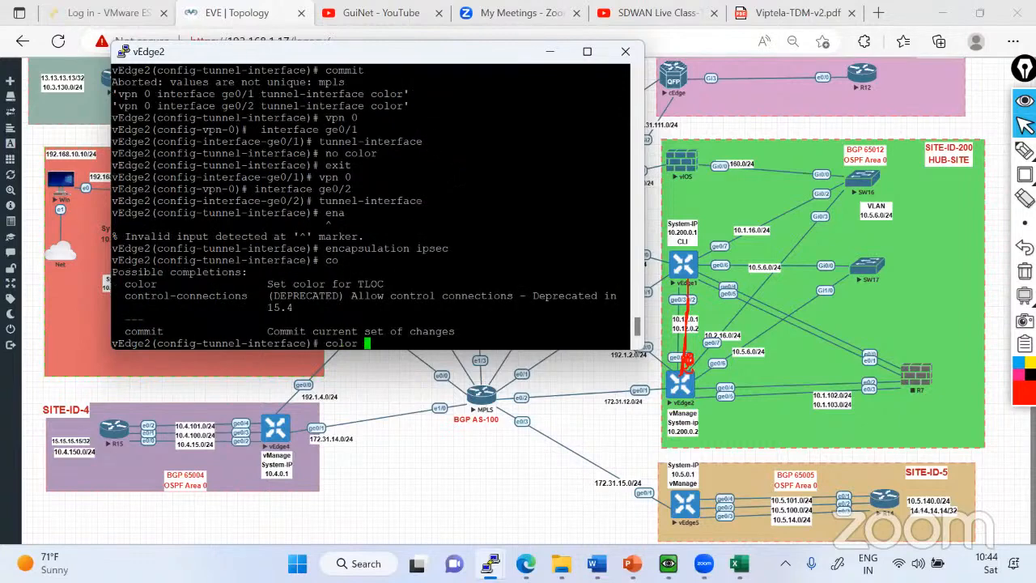
text(mpls restrict)
key(Return)
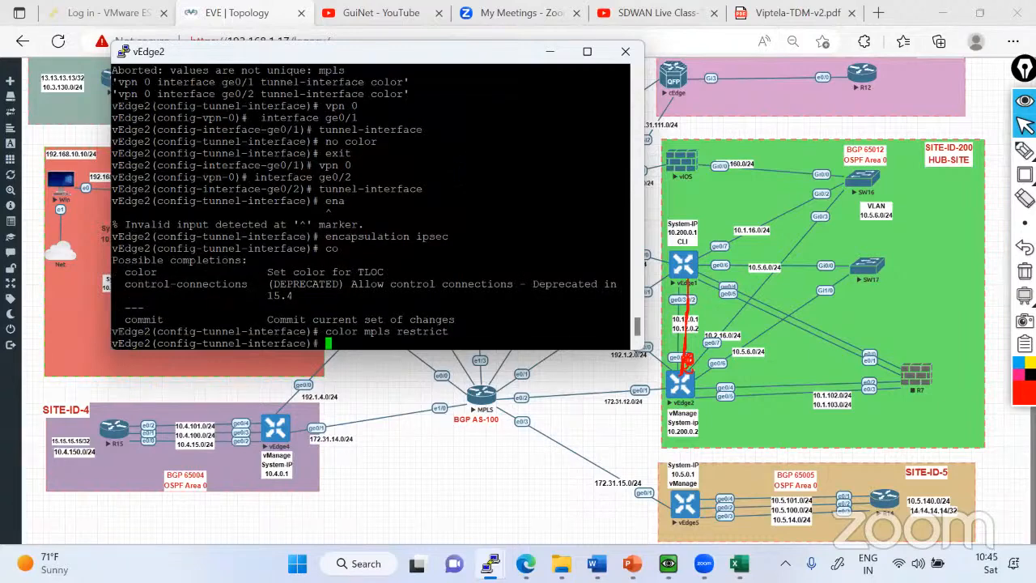
Allow all services on the ge0/2 tunnel interface and commit the configuration.
text(all)
key(Tab)
text(all)
key(Return)
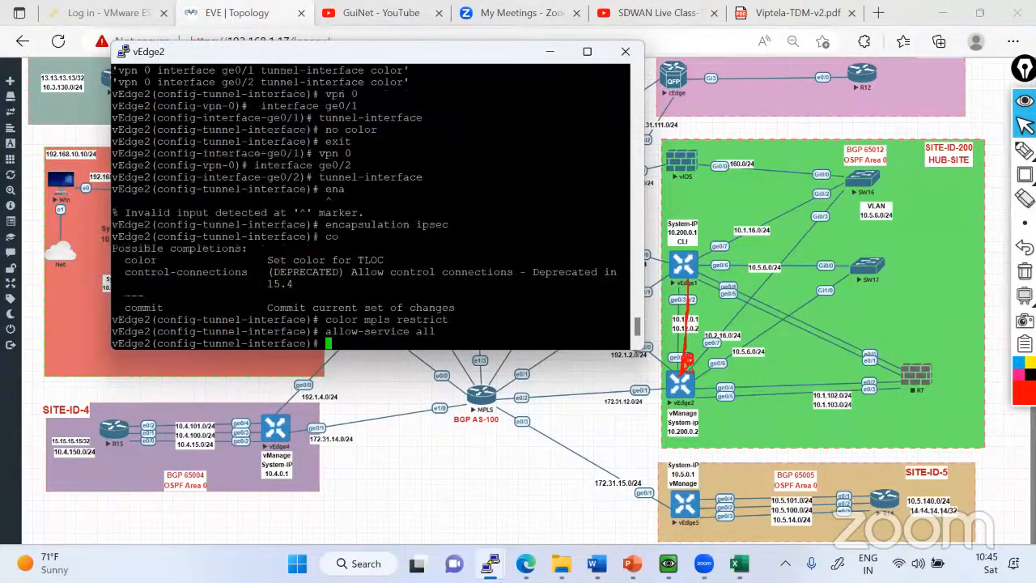
text(commit)
key(Return)
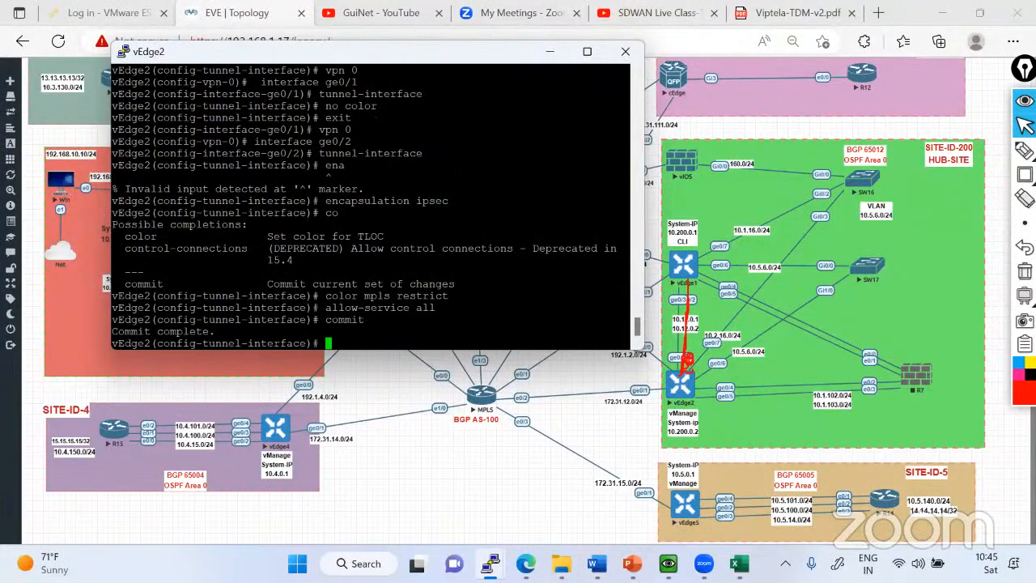
Leave configuration mode and display vEdge2's full VPN 0 running configuration in an enlarged console window.
key(ctrl+z)
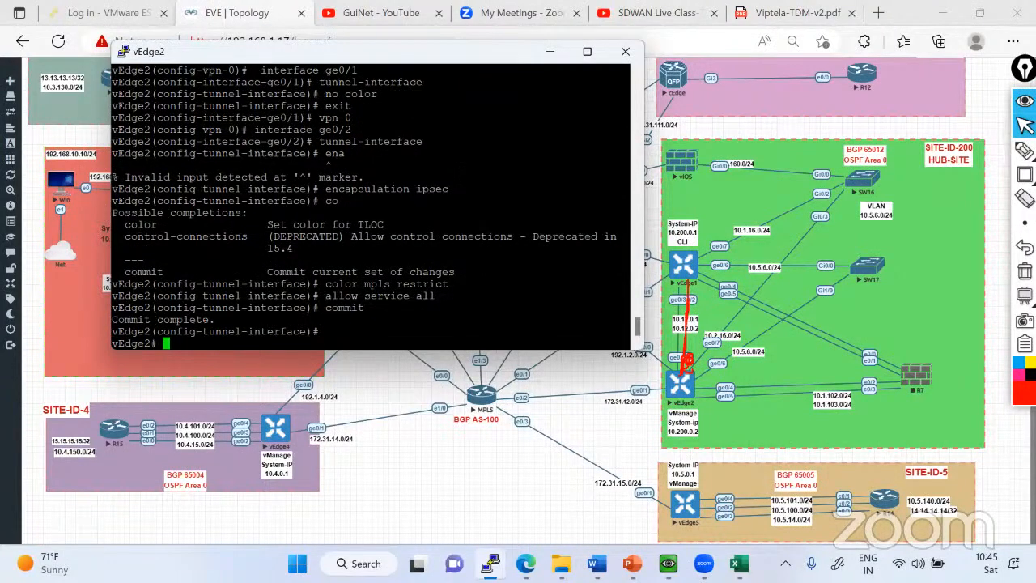
key(Return)
key(Return)
key(Return)
key(Return)
text(sh run vpn 0)
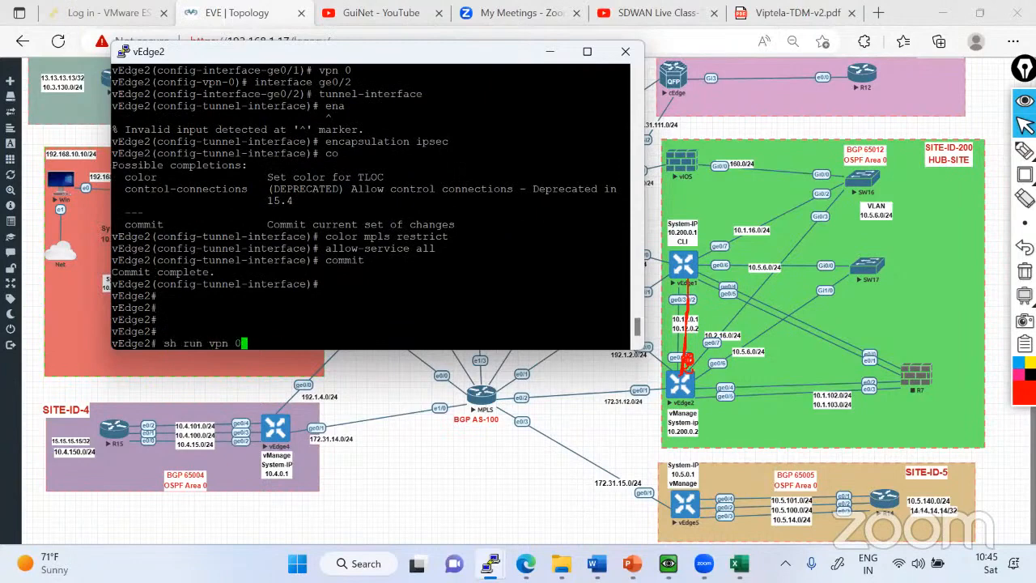
key(Return)
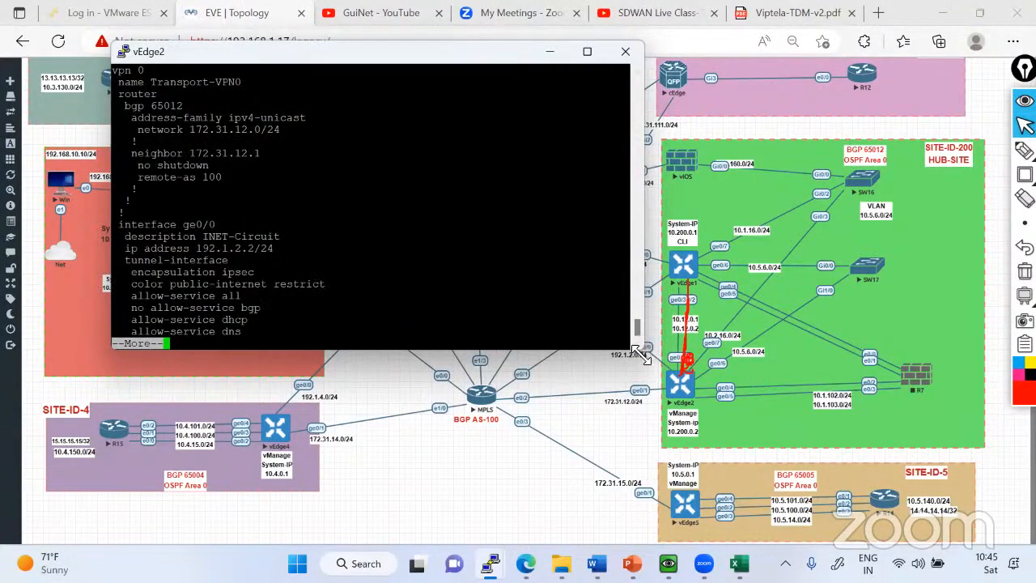
drag(643, 348, 664, 456)
key(space)
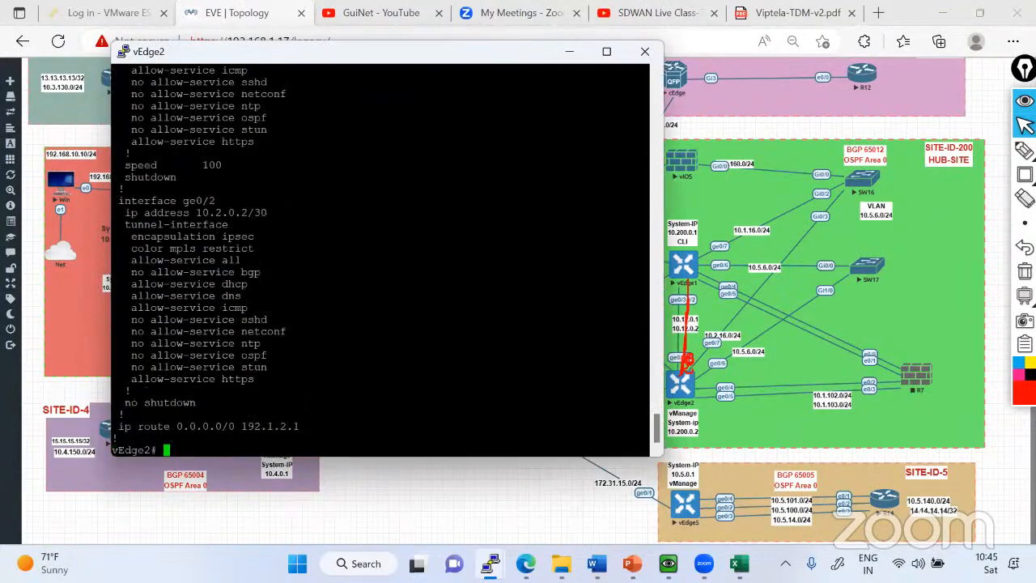
Highlight the whole ge0/2 section, down to its no shutdown line, in the VPN 0 running configuration.
drag(118, 200, 261, 381)
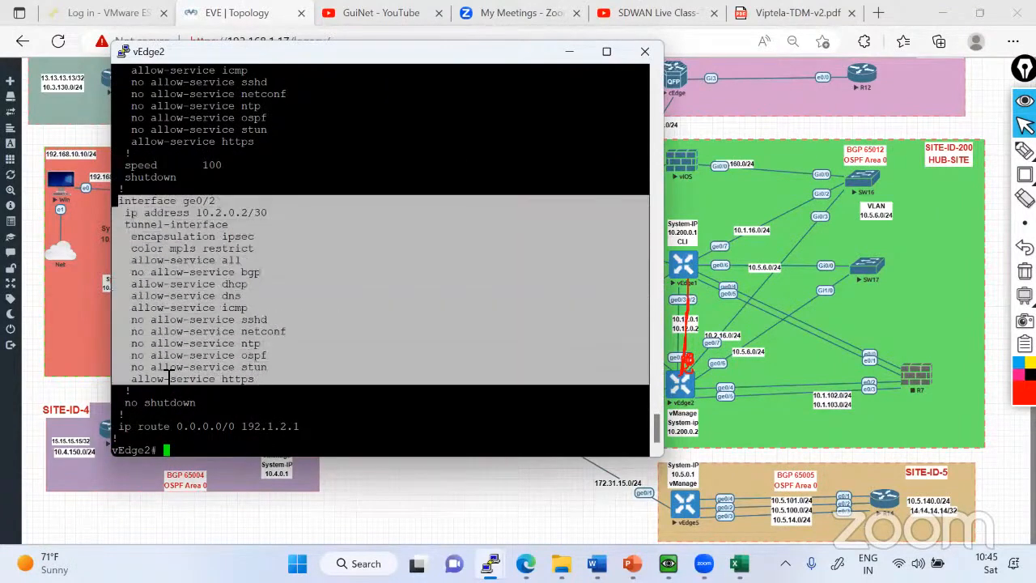
click(154, 256)
drag(118, 200, 217, 321)
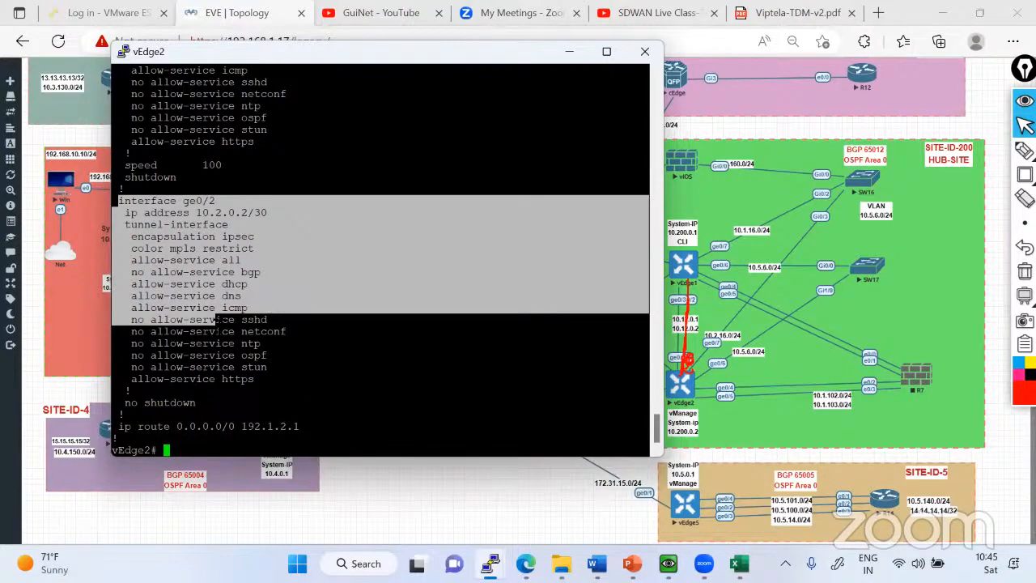
drag(217, 321, 228, 403)
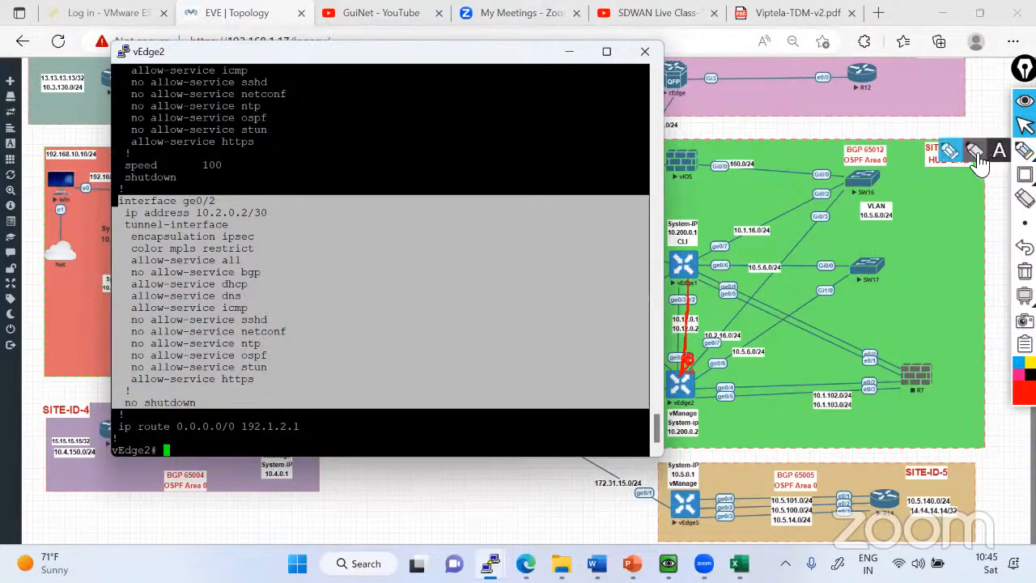
Mark both ends of the vEdge1–vEdge2 link in red on the topology, and return to the vEdge2 console with the normal pointer.
click(964, 161)
mouse_move(689, 275)
mouse_down()
mouse_move(683, 282)
mouse_move(693, 276)
mouse_up()
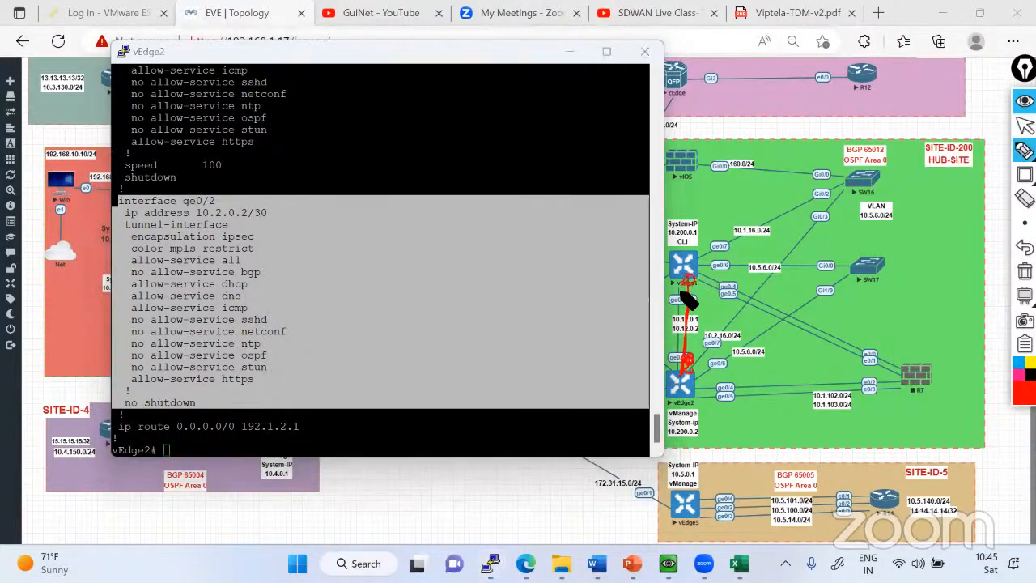
drag(684, 368, 686, 366)
click(1025, 126)
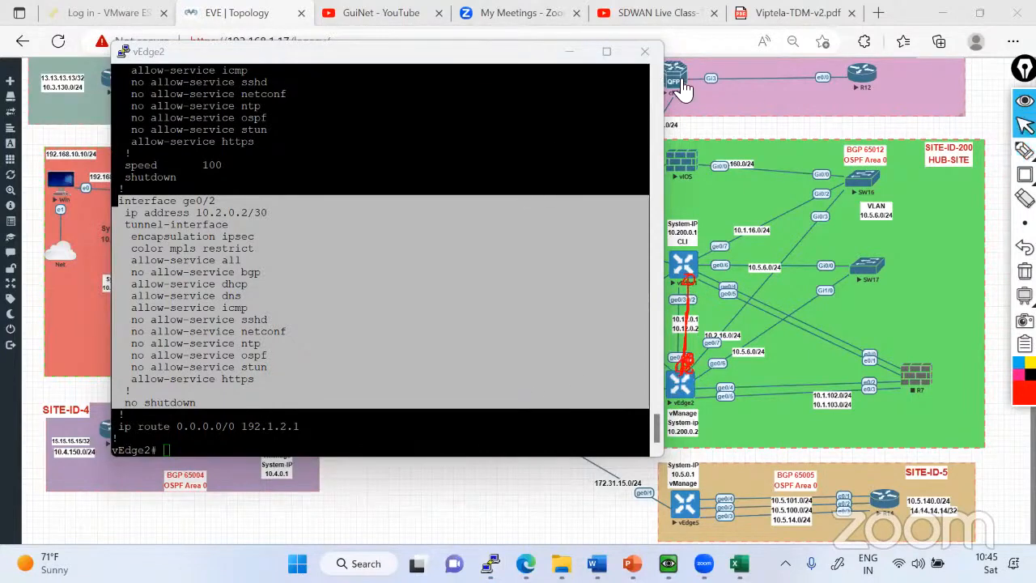
click(504, 200)
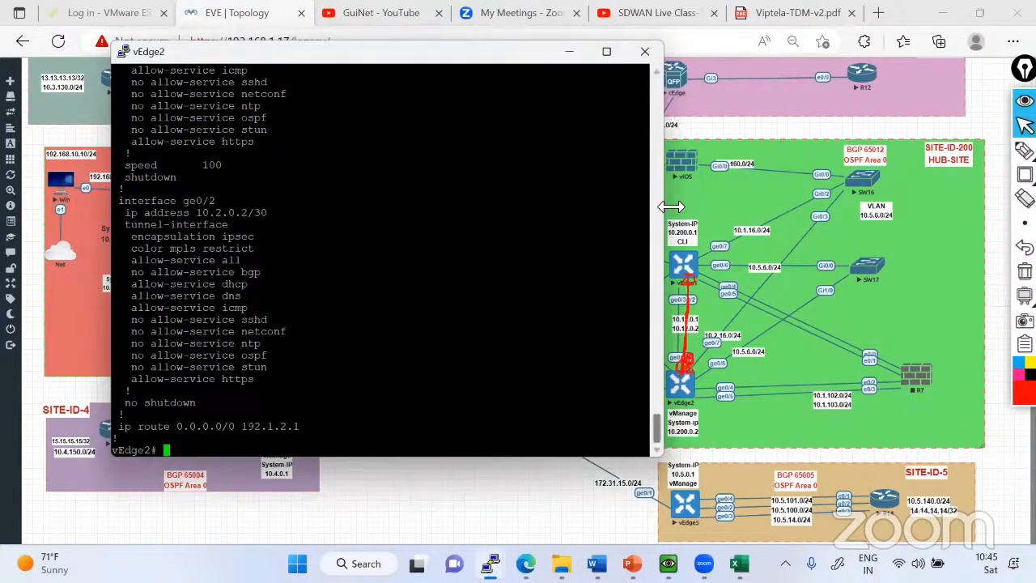
Display vEdge2's control connections in a widened console and highlight the state of the mpls vBond entry.
drag(672, 206, 809, 207)
text(sh contr)
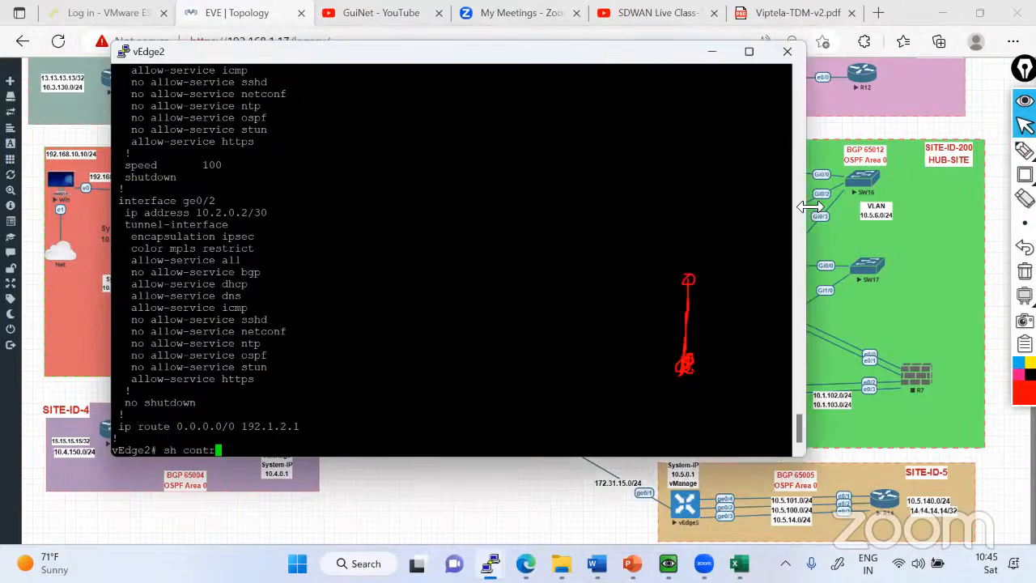
key(Tab)
text(co)
key(Tab)
key(Return)
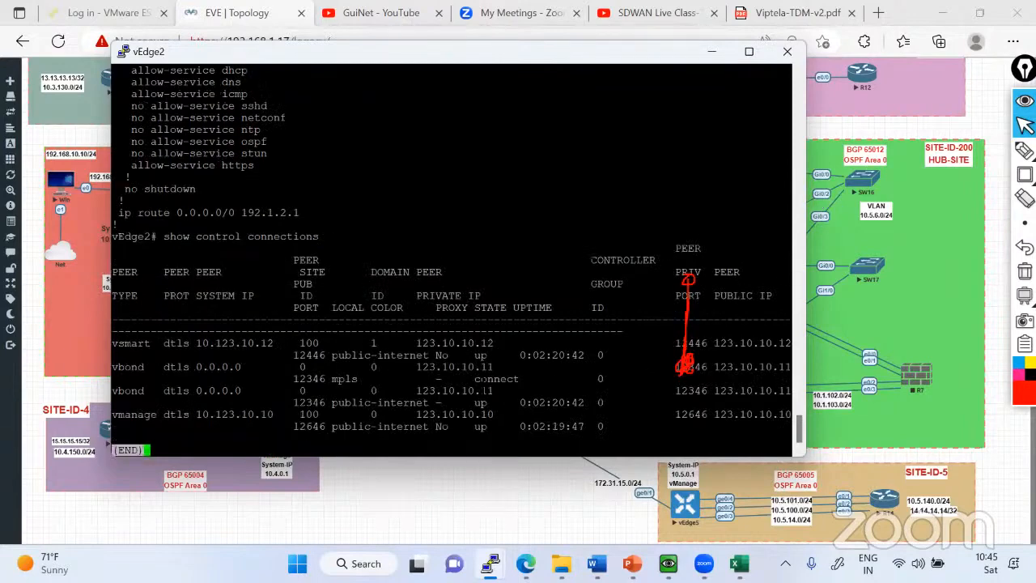
drag(475, 379, 508, 379)
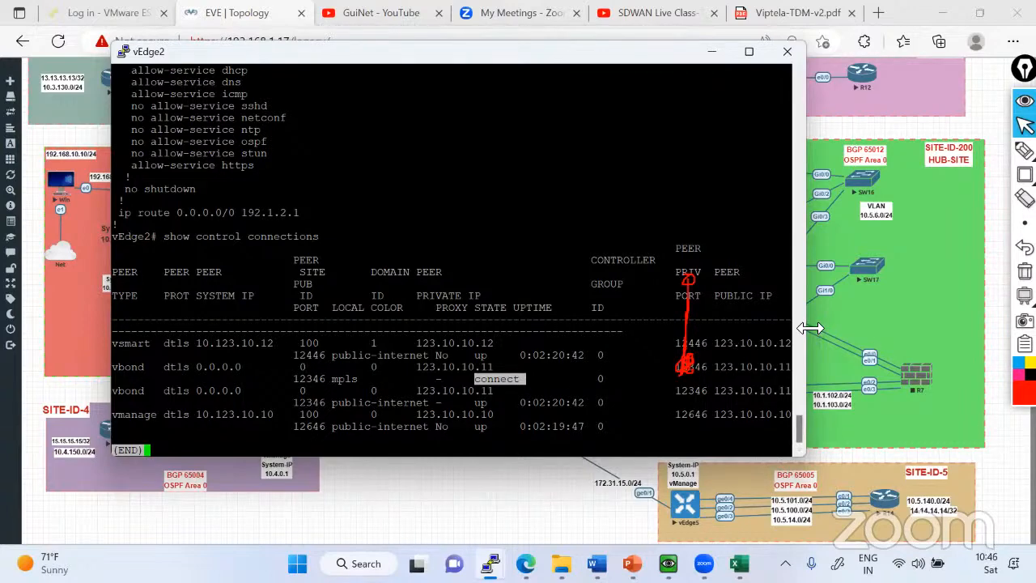
Widen the console further, rerun show control connections, highlight the mpls vBond entry's state and exit the listing.
drag(811, 328, 962, 328)
key(q)
key(Return)
key(Return)
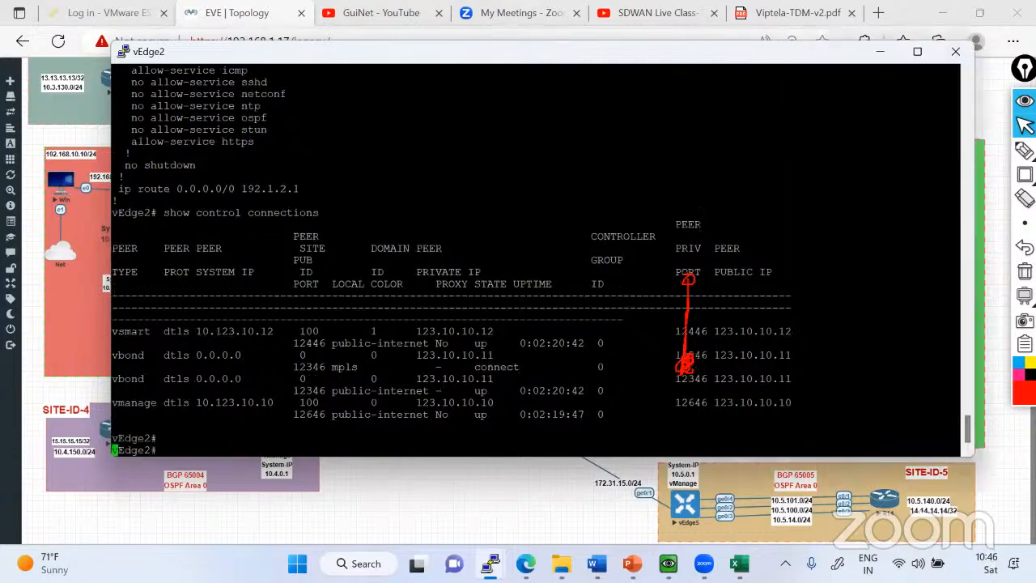
key(Up)
key(Return)
key(Return)
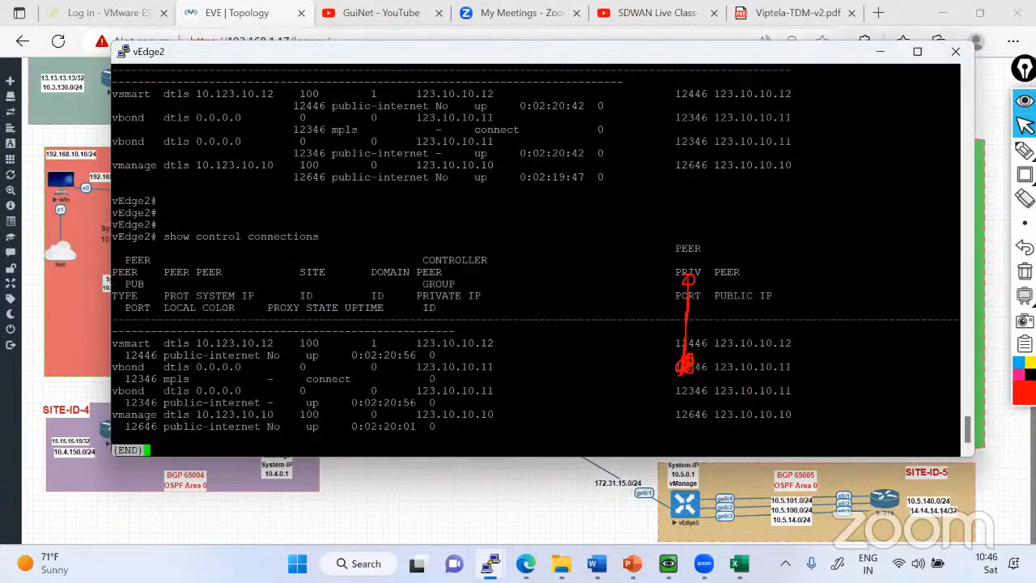
double_click(326, 379)
double_click(313, 355)
double_click(328, 378)
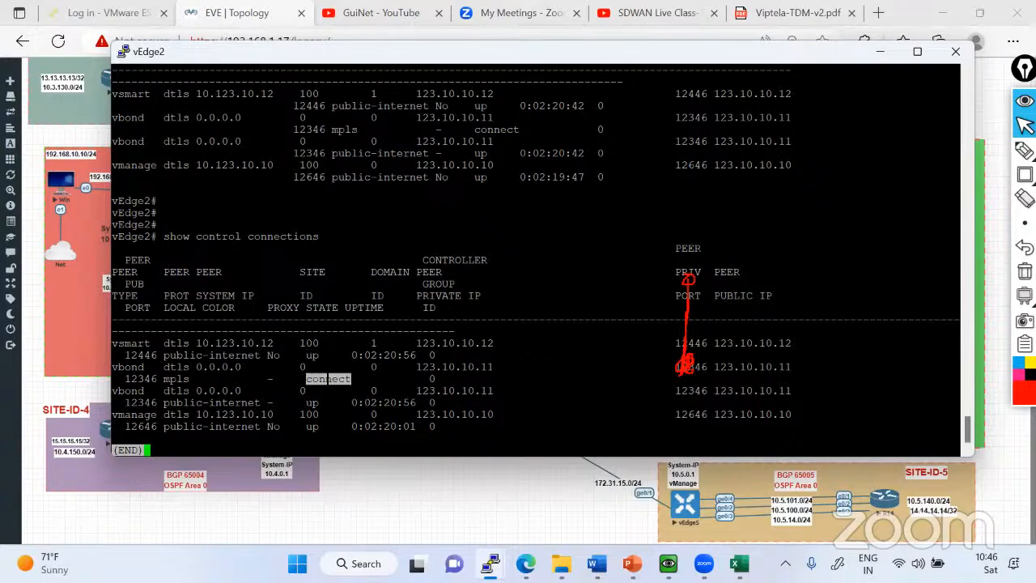
key(q)
key(Return)
key(Return)
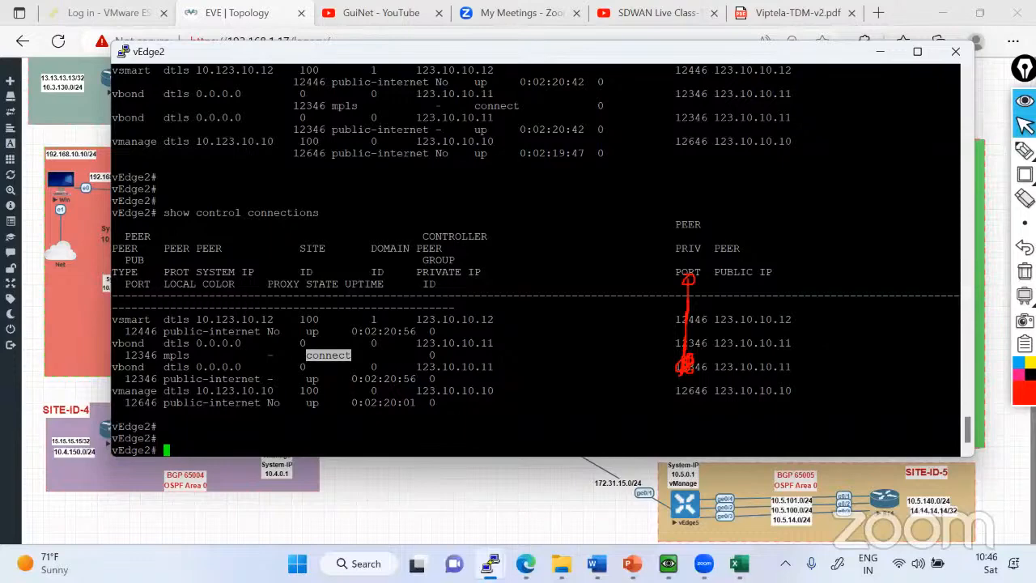
Clear the old annotations on the topology and trace in red the path from vEdge2 through vEdge1 toward the 172.31.11.0/24 MPLS link.
click(881, 51)
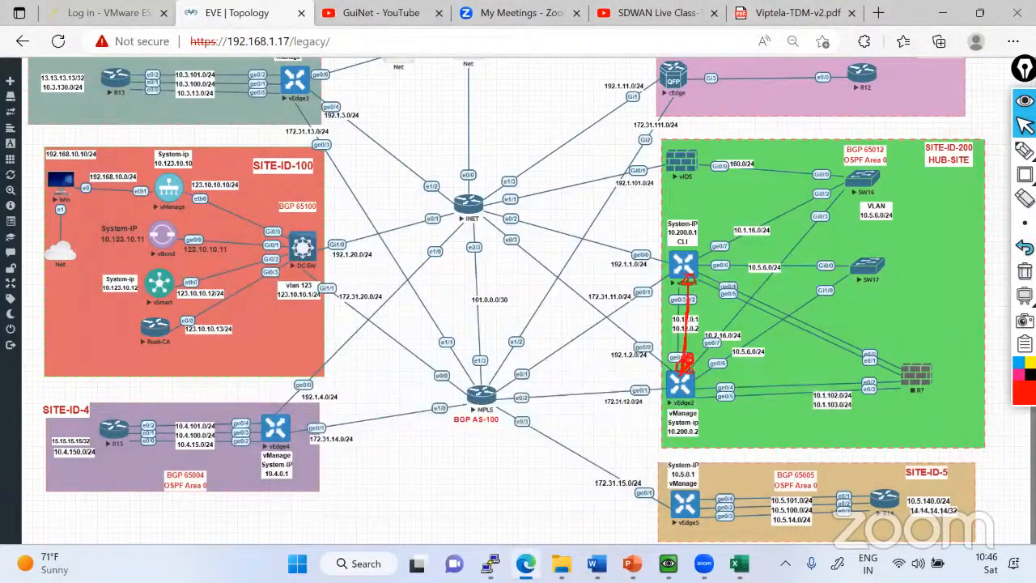
mouse_move(1026, 152)
click(1025, 272)
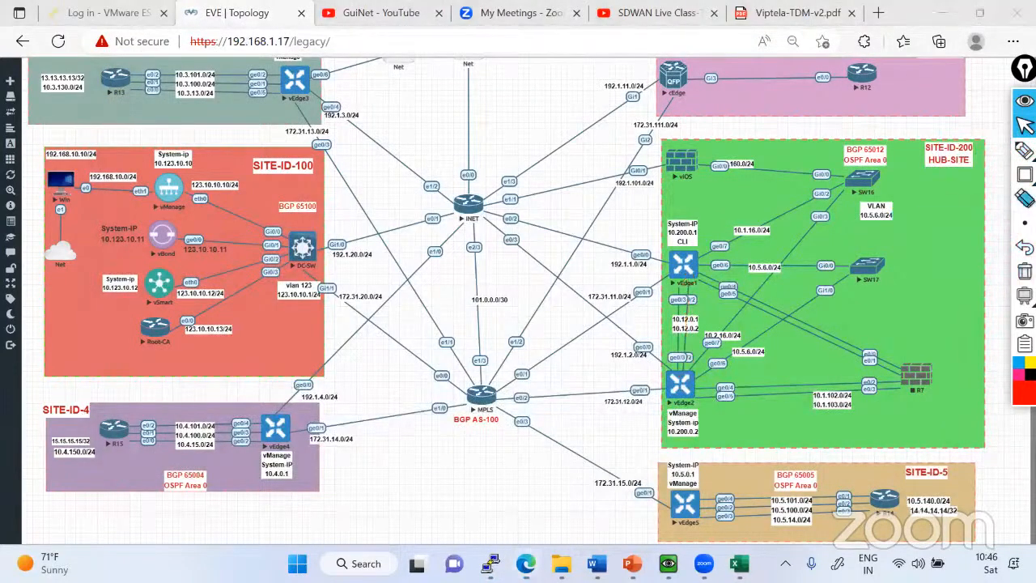
drag(676, 390, 698, 273)
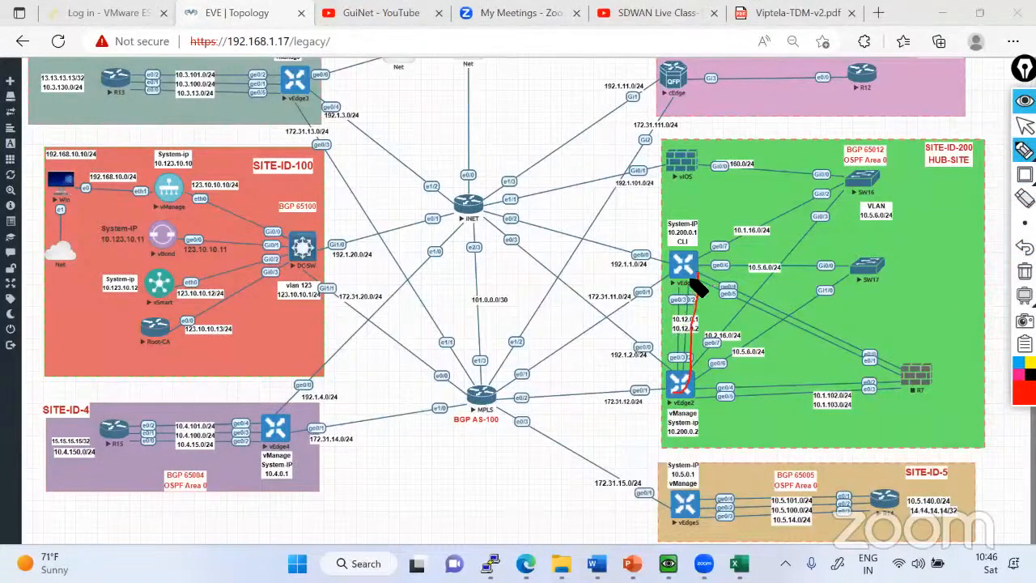
mouse_move(693, 292)
mouse_down()
mouse_move(686, 280)
mouse_move(698, 303)
mouse_up()
mouse_move(617, 320)
mouse_down()
mouse_move(655, 283)
mouse_move(688, 280)
mouse_move(684, 380)
mouse_move(694, 358)
mouse_move(687, 297)
mouse_move(690, 376)
mouse_move(685, 275)
mouse_up()
click(1025, 125)
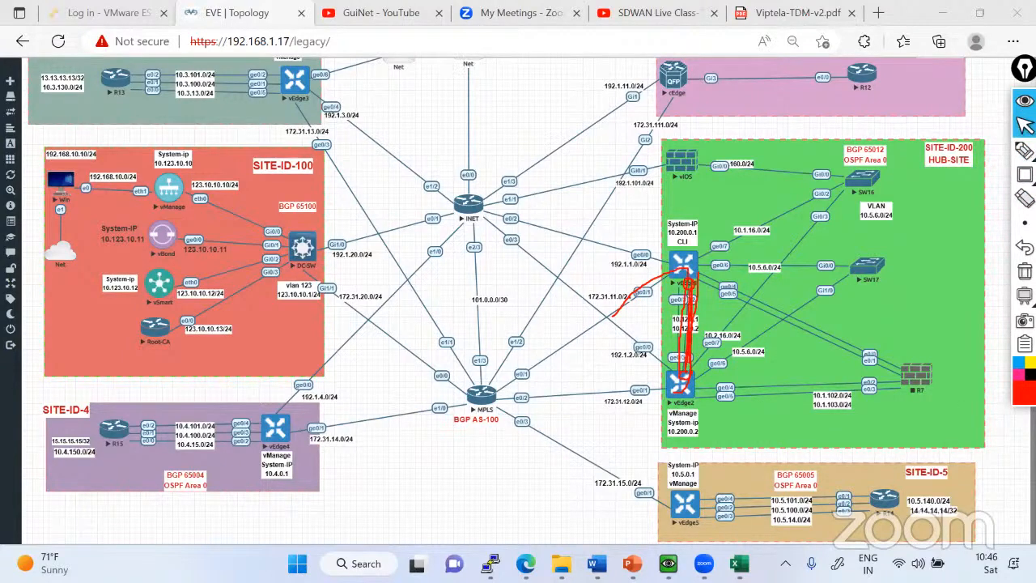
Display vEdge2's VPN 0 running configuration in a smaller console window and highlight its default route line.
mouse_move(489, 564)
click(575, 489)
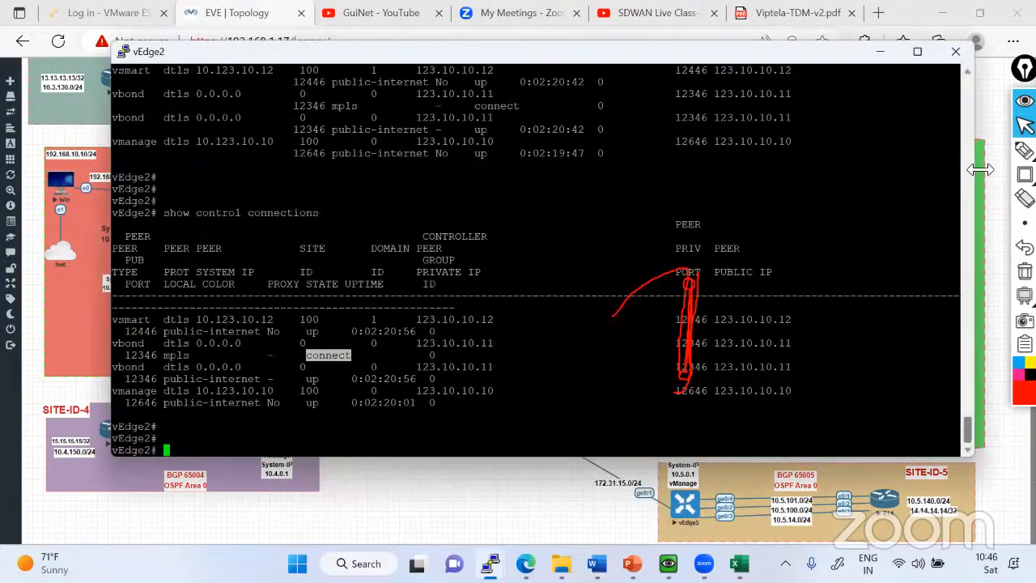
drag(981, 168, 841, 176)
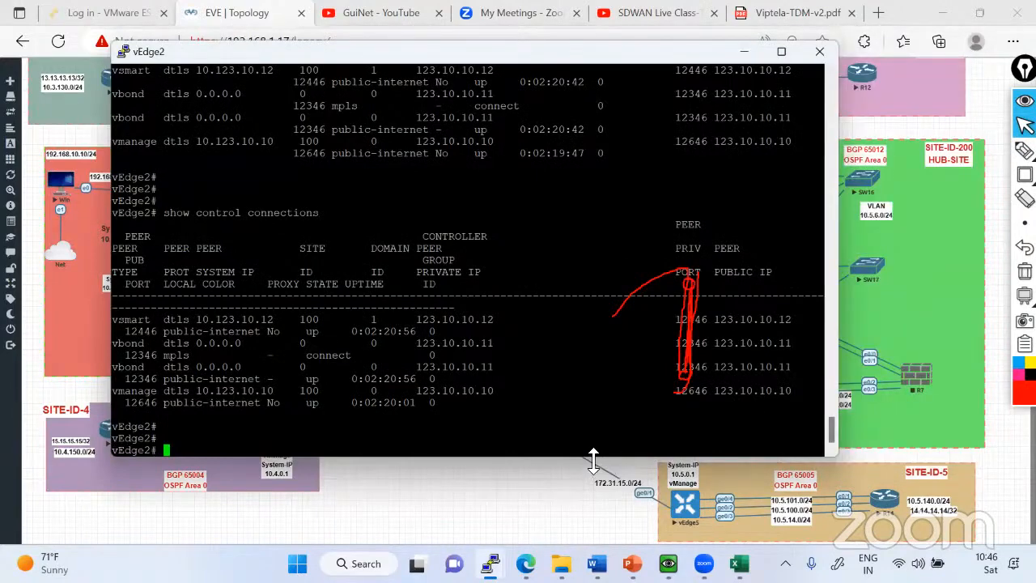
drag(594, 459, 593, 303)
text(sh ru)
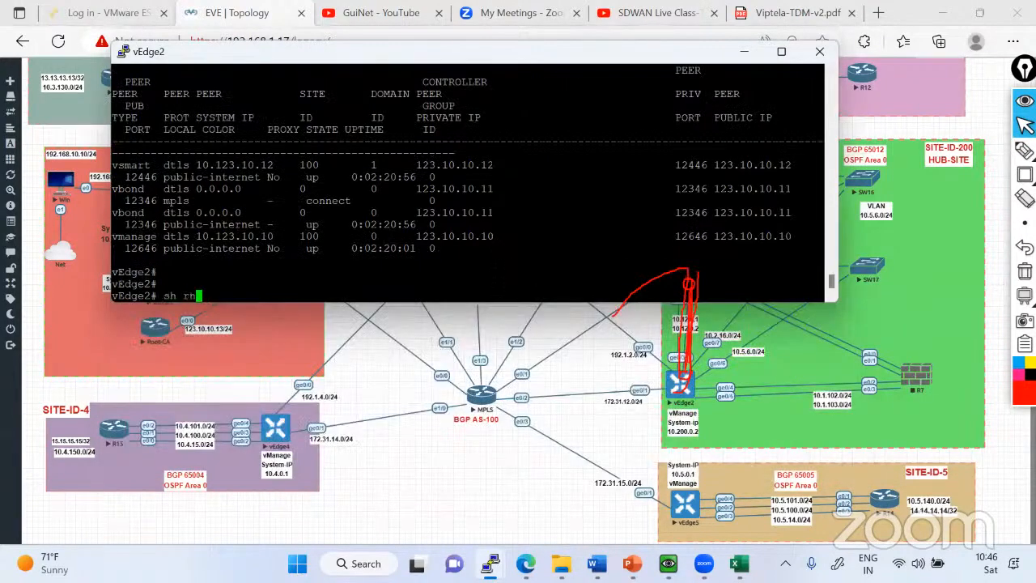
text(n vpn 0)
key(Return)
key(space)
key(space)
key(q)
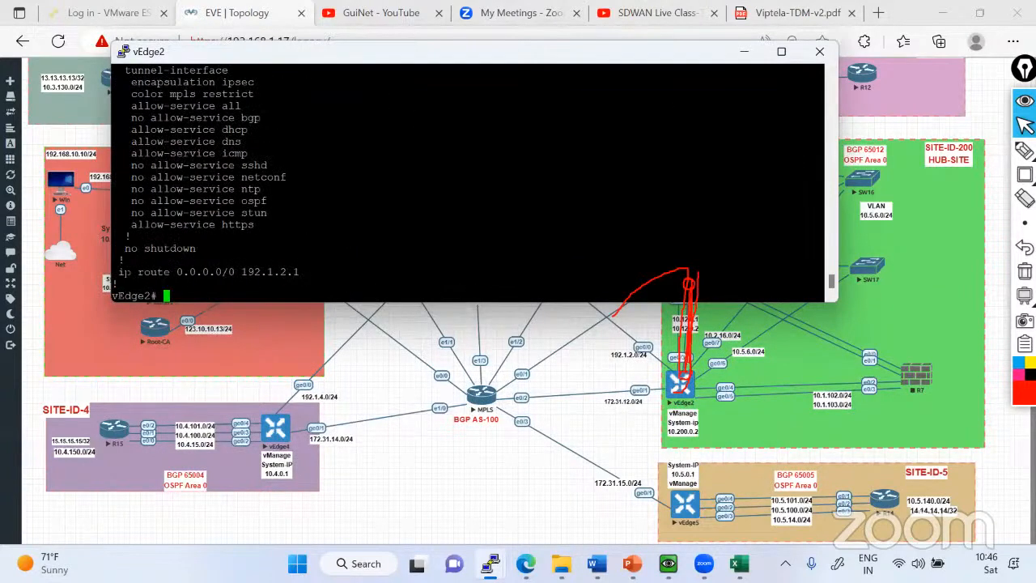
drag(118, 272, 810, 272)
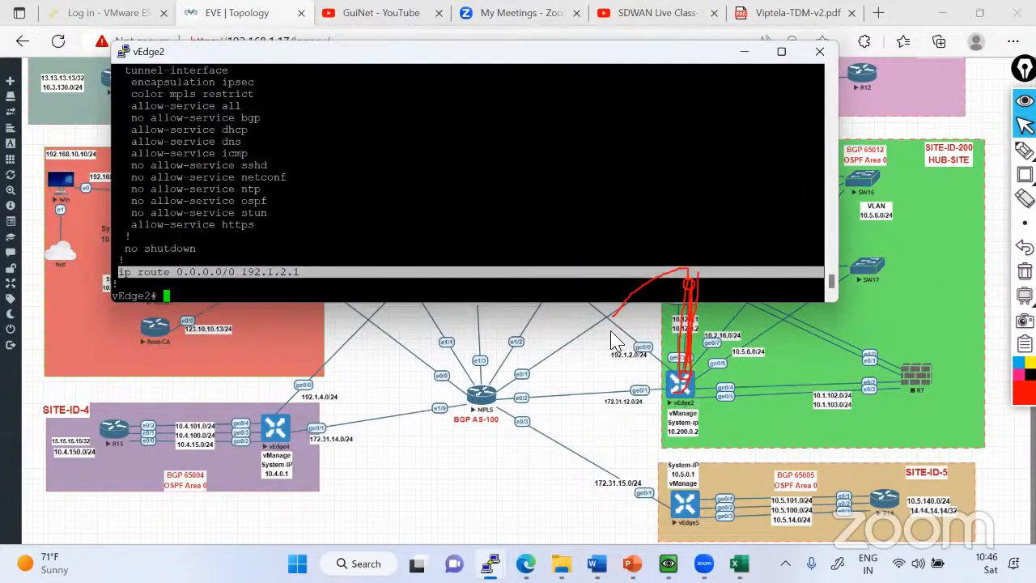
Clear the red annotations and shorten the vEdge2 console to uncover the vEdge1–vEdge2 link on the topology.
click(673, 380)
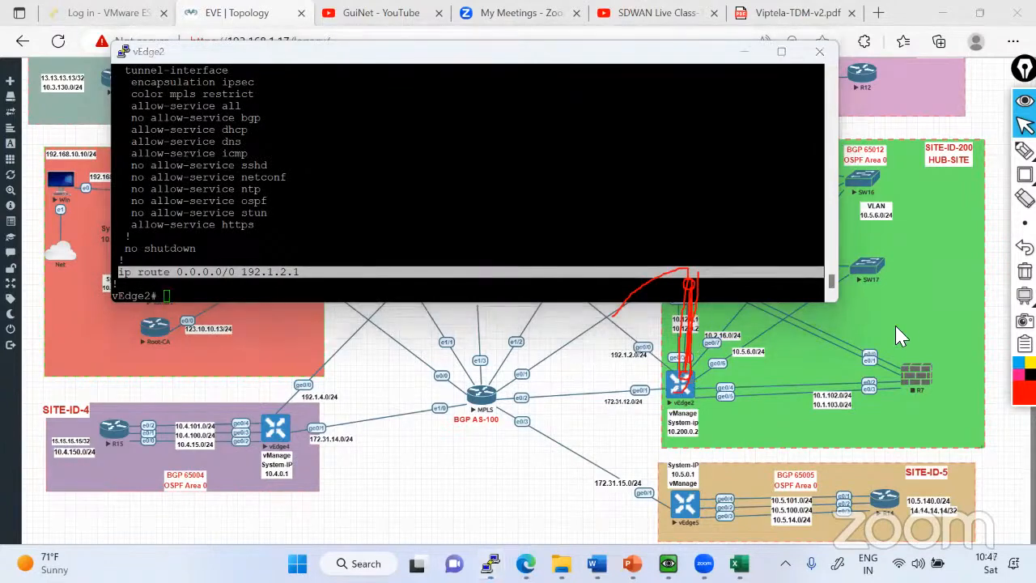
click(1025, 272)
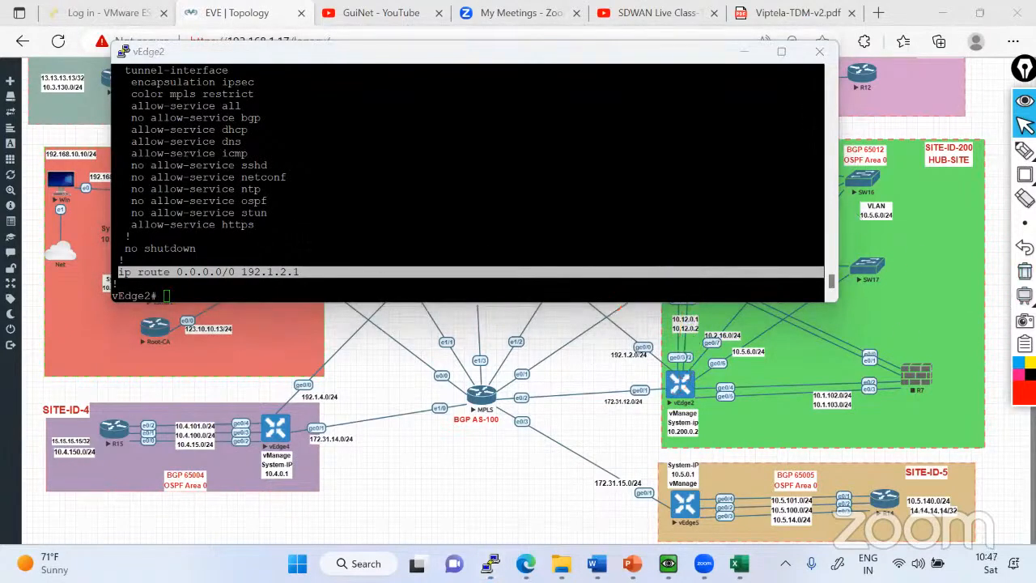
click(557, 298)
drag(557, 301, 557, 265)
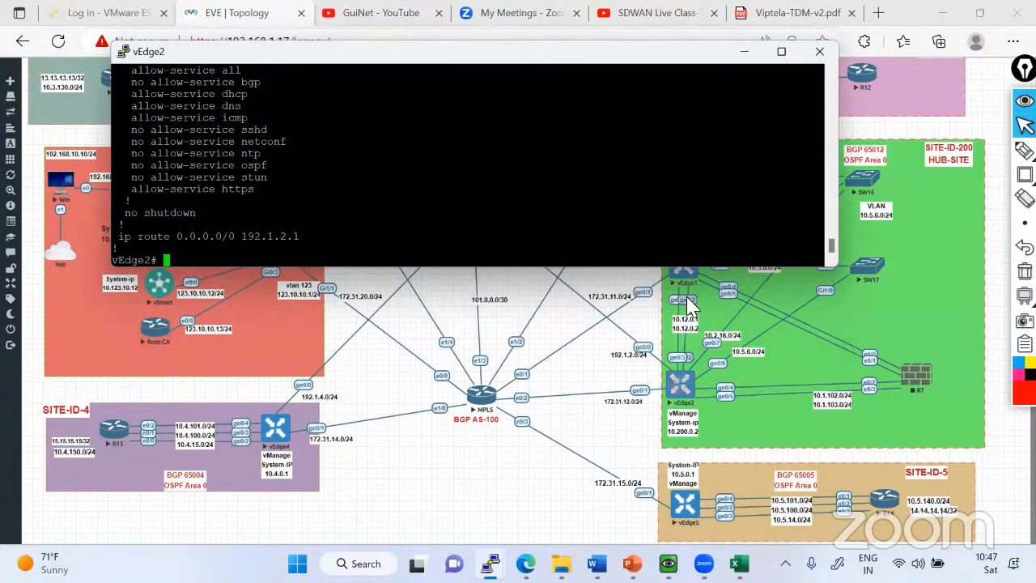
Add a default route 0.0.0.0/0 via 10.2.0.1 in vEdge2's VPN 0 and commit the configuration.
text(conf t)
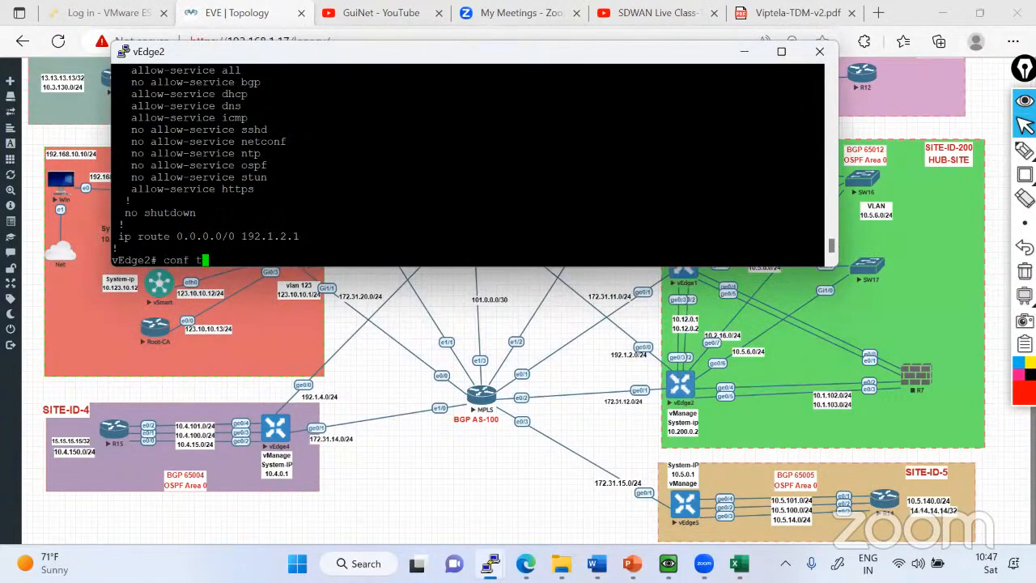
key(Return)
text(vpn 0)
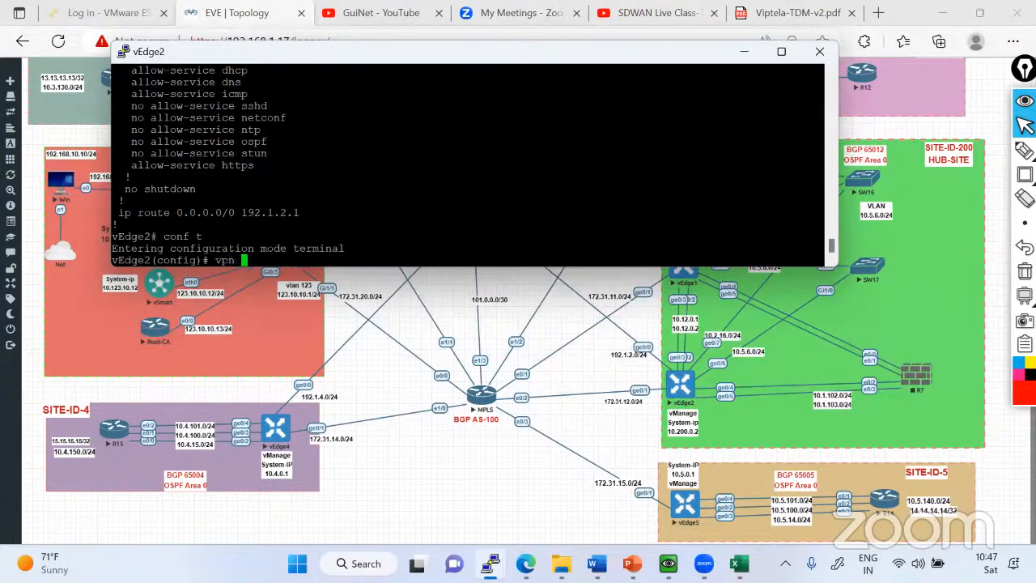
key(Return)
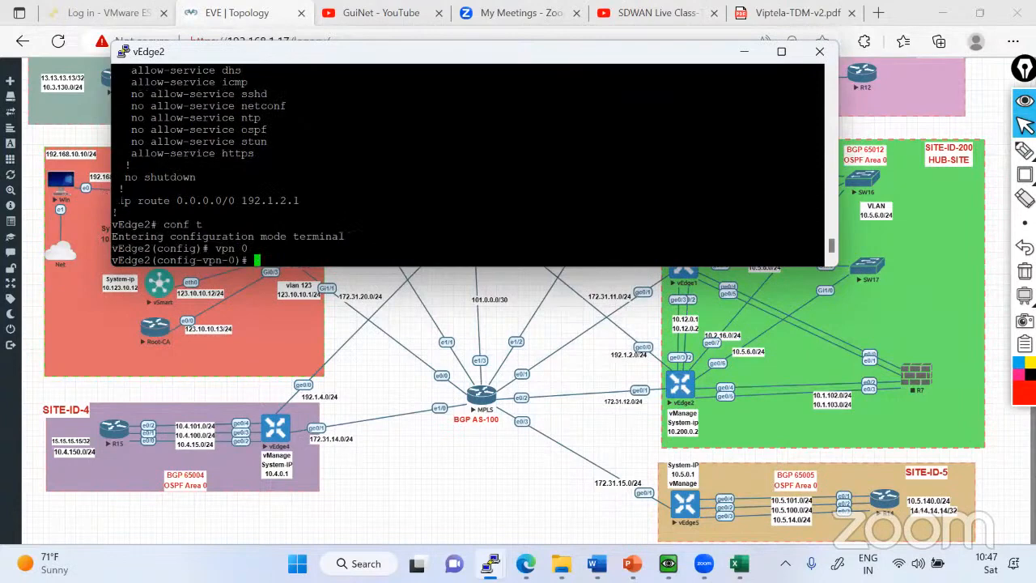
drag(112, 200, 235, 200)
right_click(235, 200)
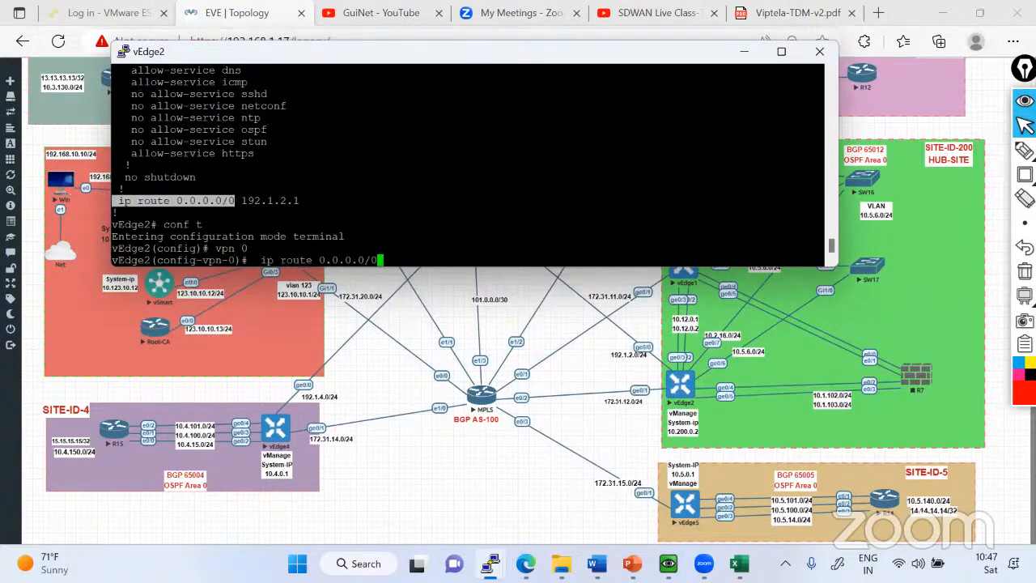
scroll(468, 162, up, 5)
drag(195, 176, 246, 177)
right_click(247, 177)
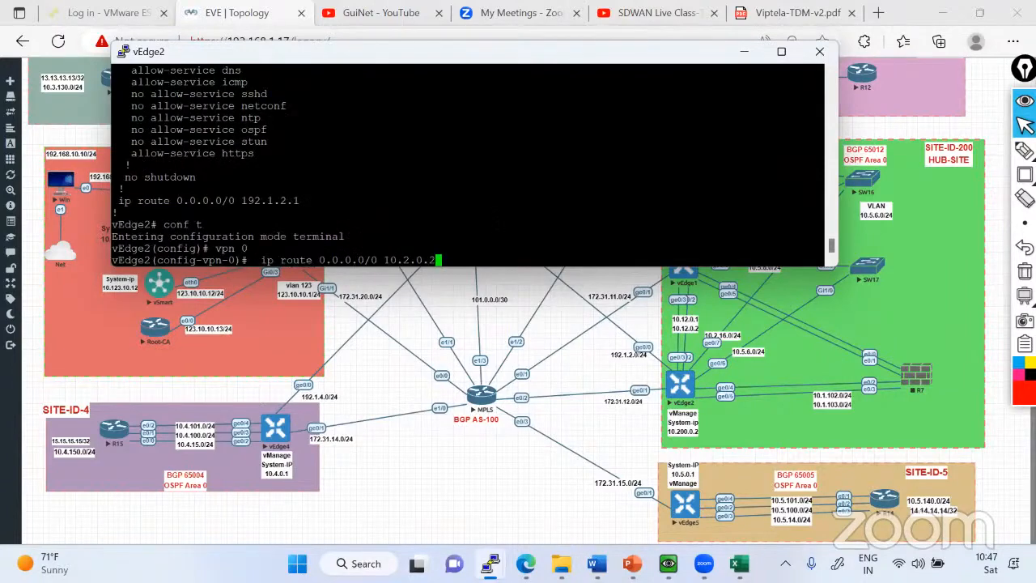
key(BackSpace)
text(1)
key(Return)
text(commit)
key(Return)
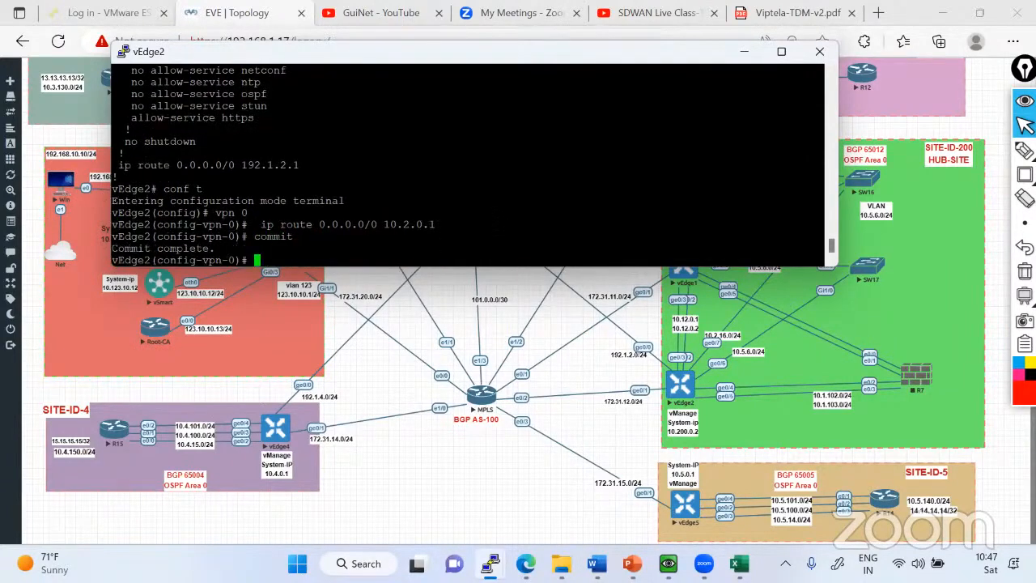
Leave configuration mode and display vEdge2's control connections to check the mpls transport.
key(ctrl+z)
key(Return)
key(Return)
key(Return)
key(Return)
text(sh con)
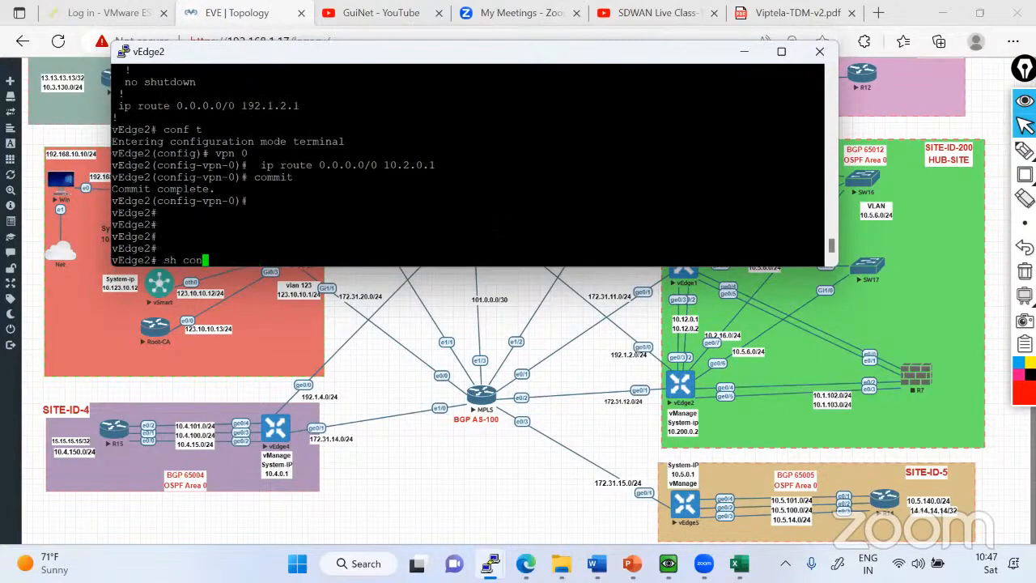
key(Tab)
text(con)
key(Tab)
key(Return)
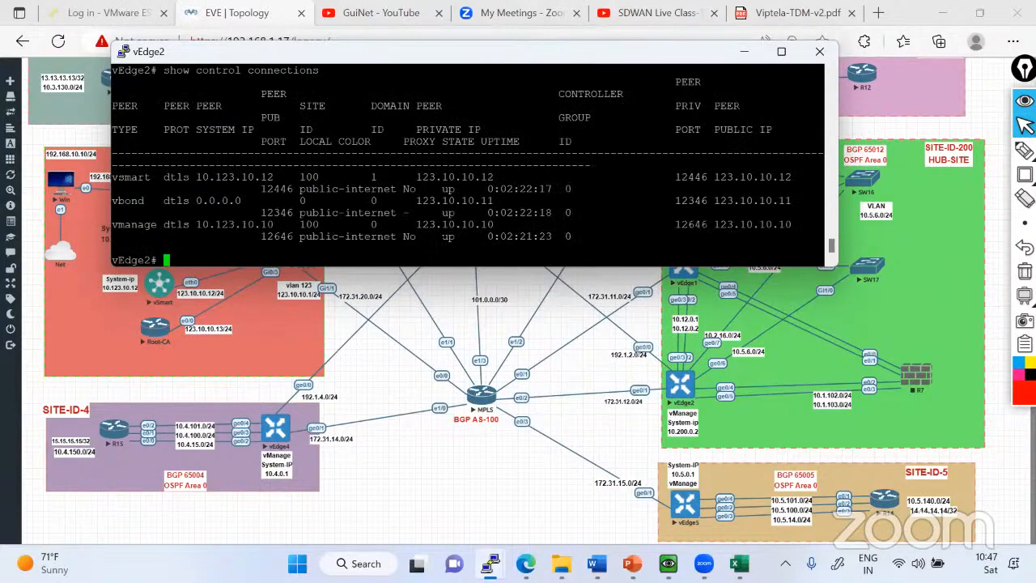
Rerun show control connections on vEdge2 to look for an mpls entry.
key(Return)
key(Return)
key(Return)
key(Up)
key(Return)
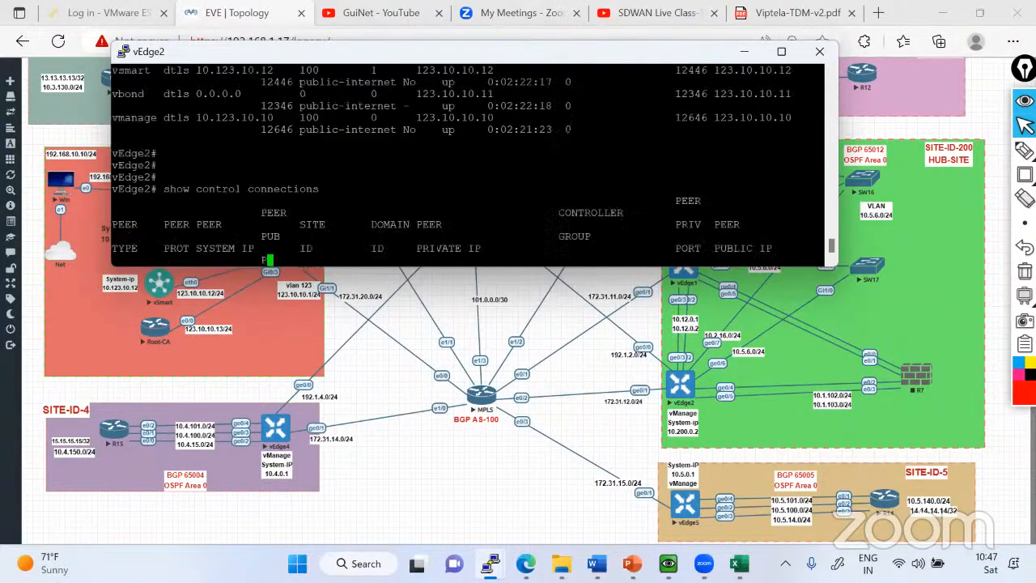
Refresh vEdge2's control connections, highlight the mpls vBond entry's state and return to the prompt.
key(Return)
key(Return)
key(Return)
key(Up)
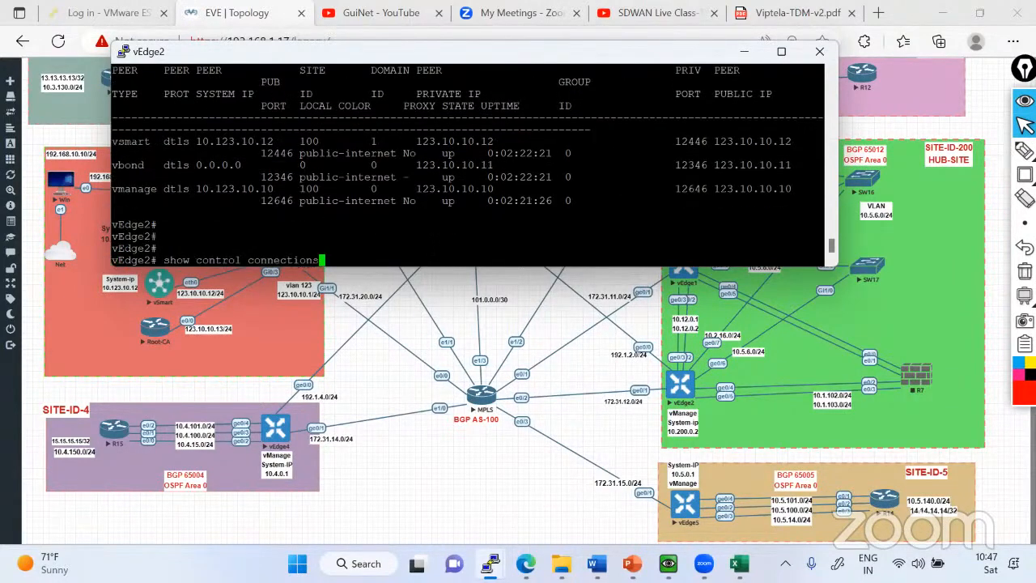
key(Return)
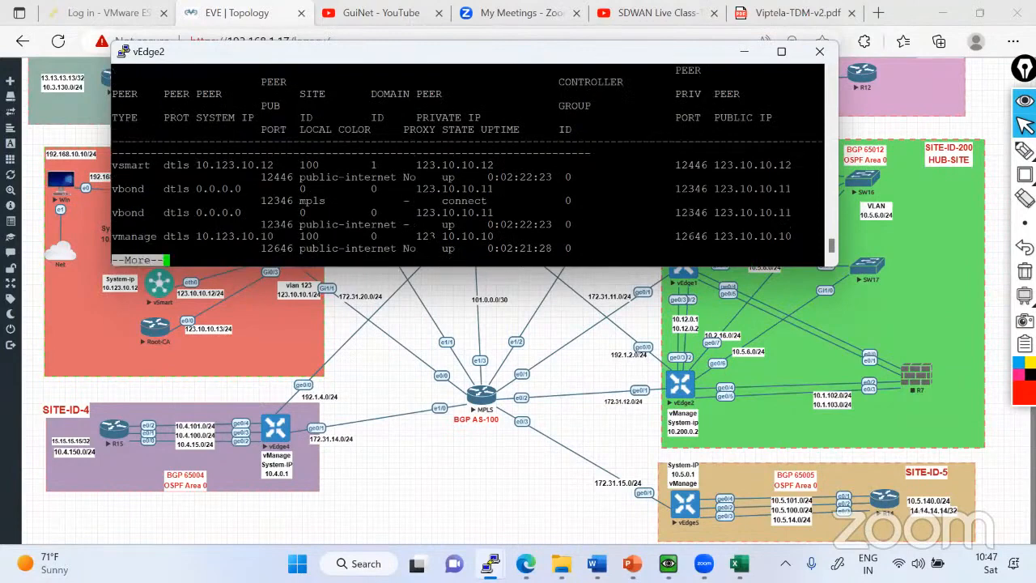
drag(442, 201, 487, 201)
key(Return)
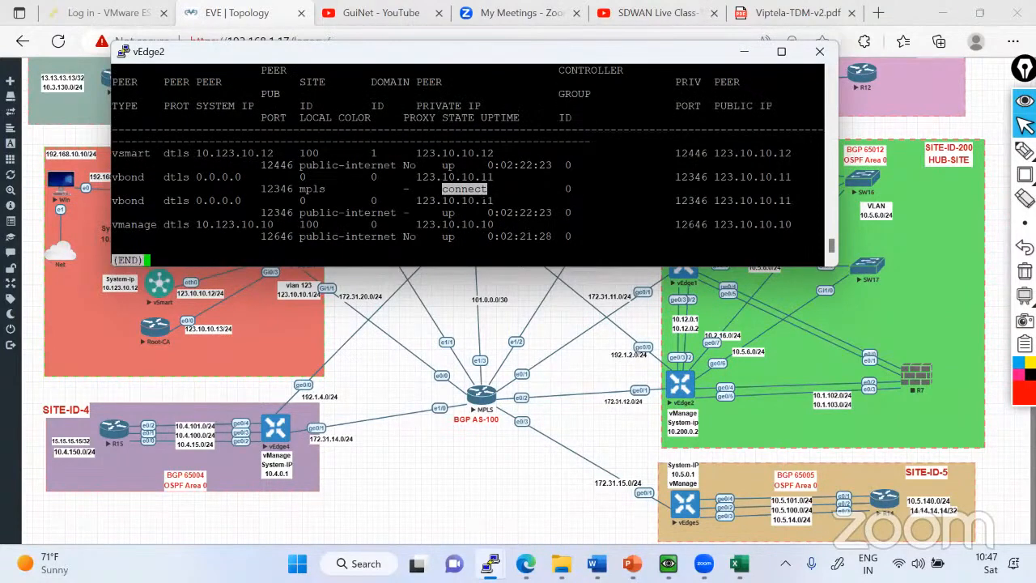
key(q)
key(Return)
key(Return)
key(Return)
key(Return)
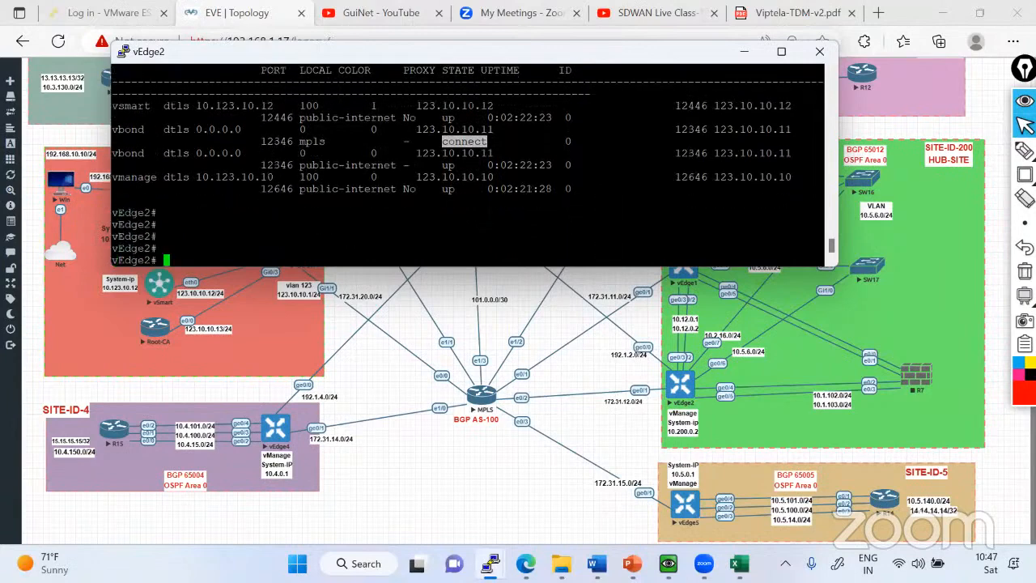
Check the control connections on vEdge2 once more and close the paged listing.
key(Return)
text(show control connections)
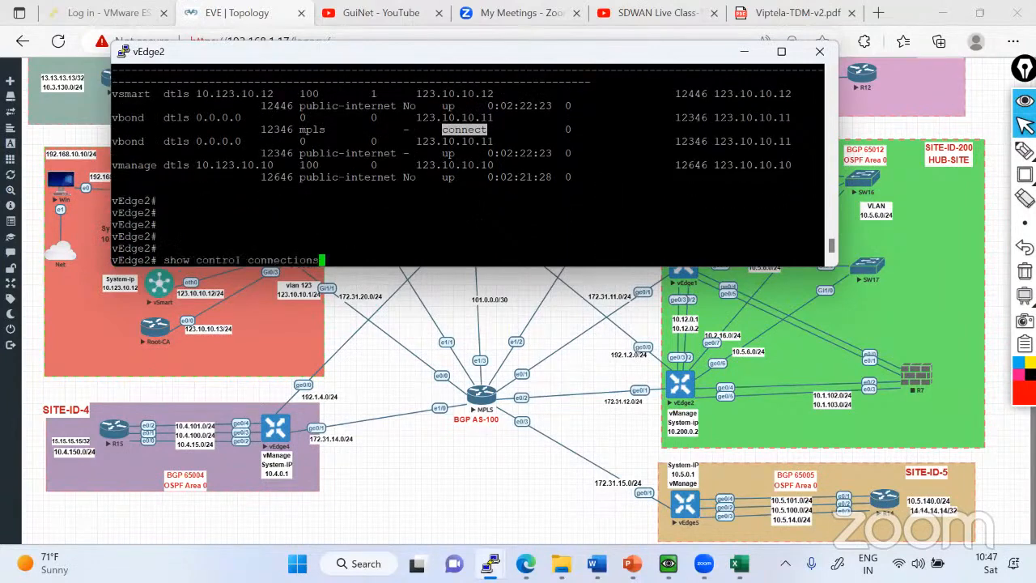
key(Return)
key(q)
key(Return)
key(Return)
key(Return)
key(Return)
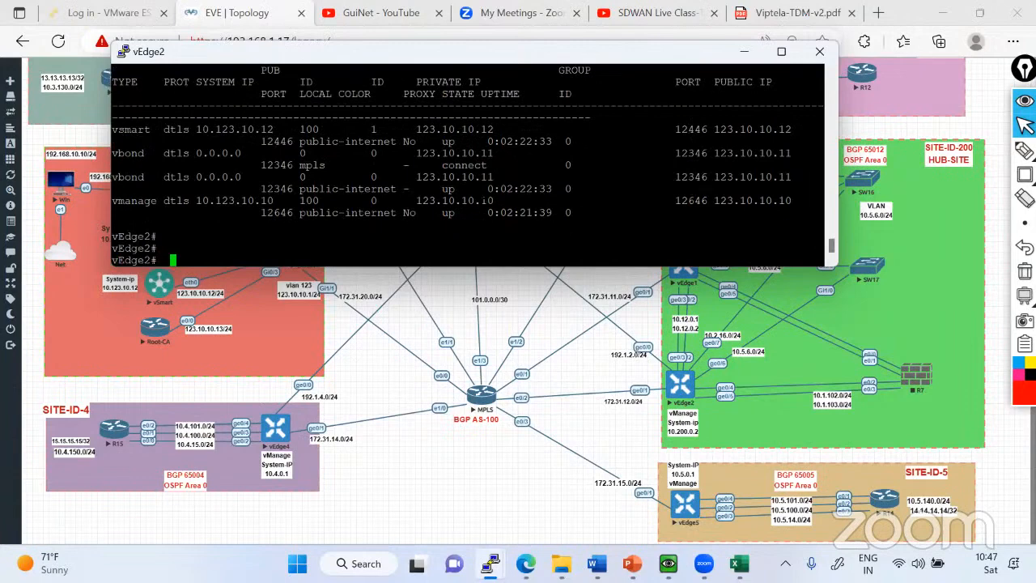
Run show control connections on vEdge2 repeatedly to check whether the mpls vBond connection comes up.
key(Return)
key(Return)
key(Return)
text(show control connections)
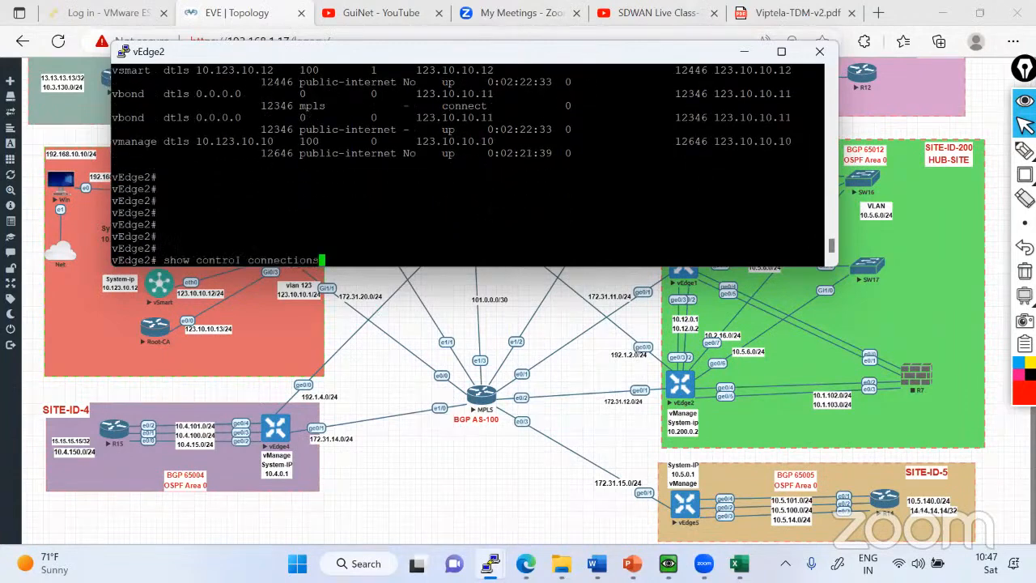
key(Return)
key(Return)
key(Return)
key(Return)
key(Return)
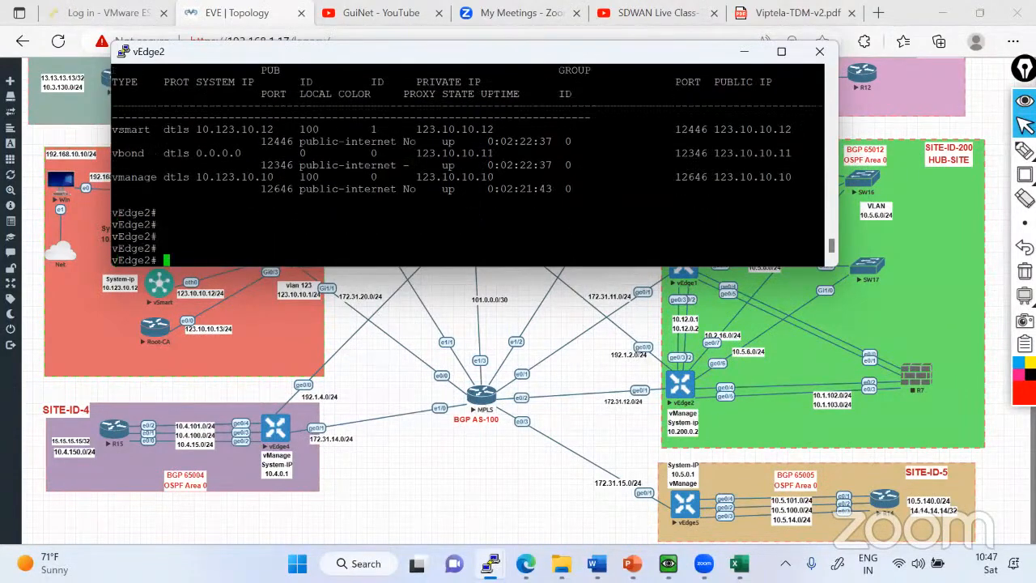
text(show control connections)
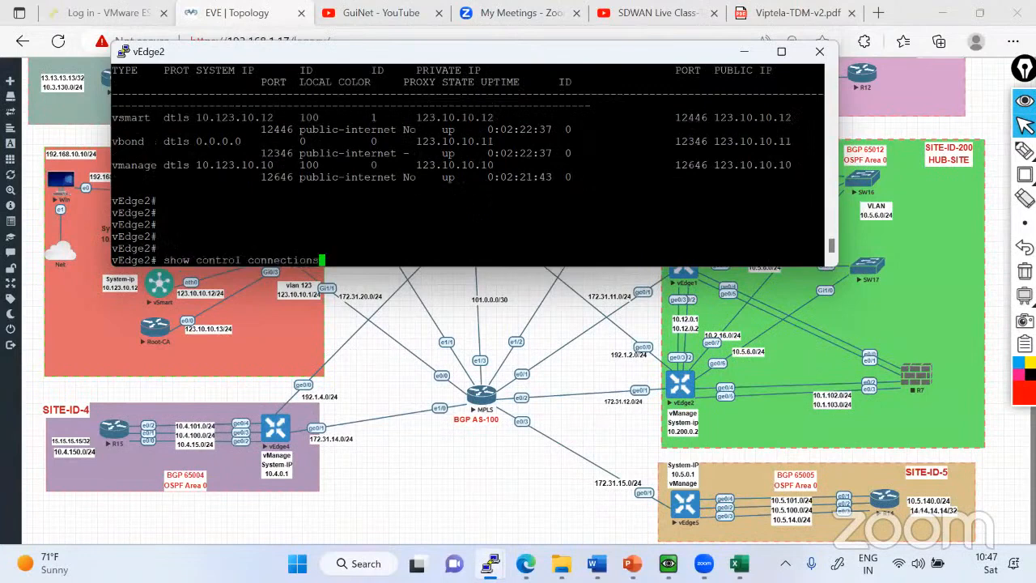
key(Return)
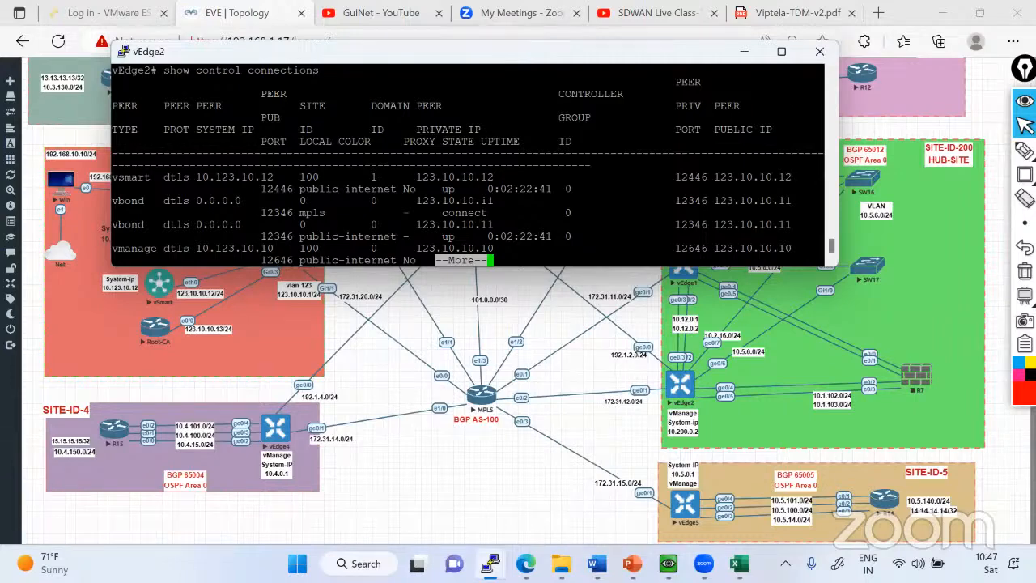
key(Return)
key(Return)
key(Return)
key(Return)
Repeat the control-connections listing on vEdge2 two more times to watch the state of the mpls entry.
key(Up)
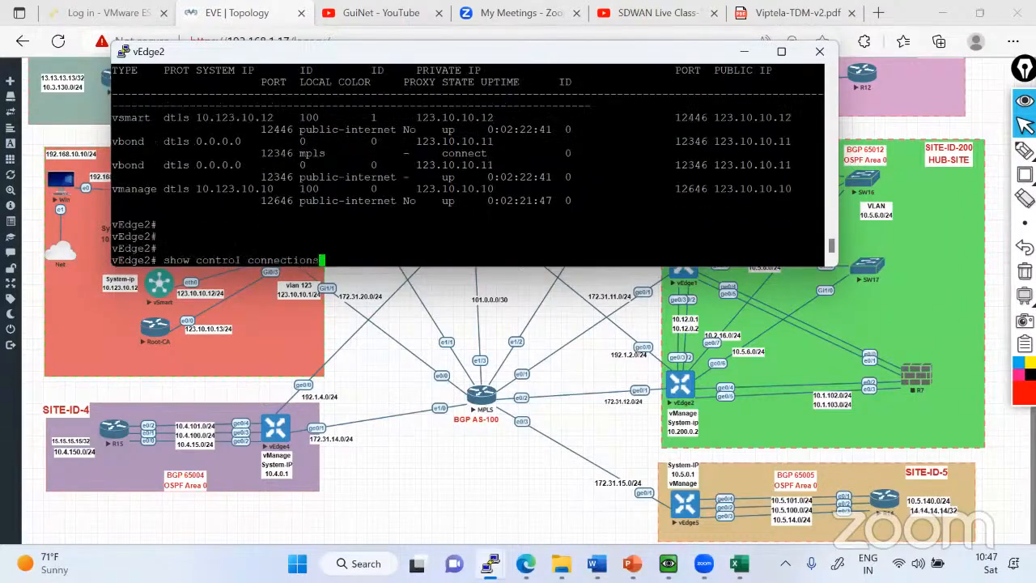
key(Return)
key(Return)
key(Return)
key(Return)
key(Return)
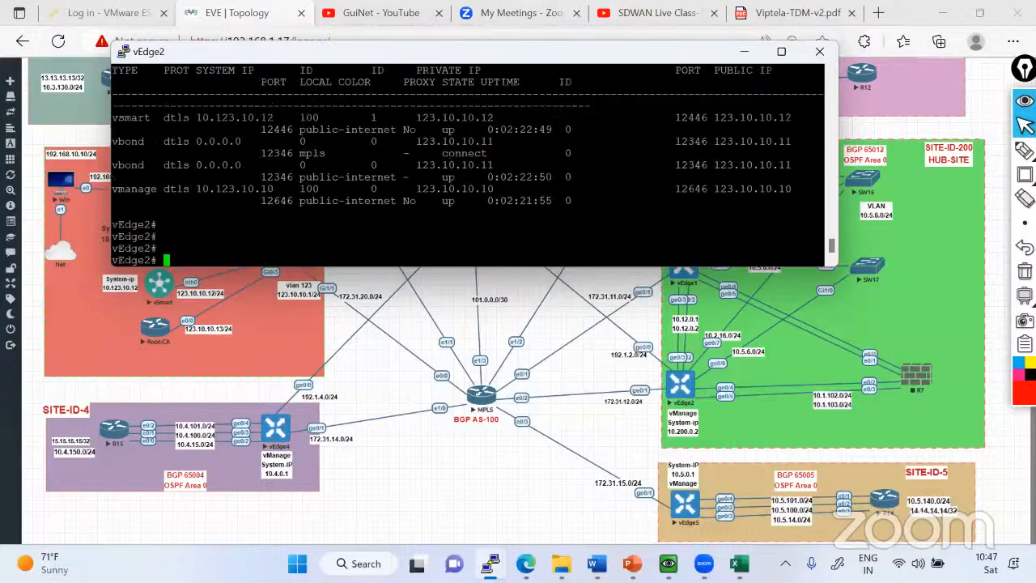
key(Return)
key(Up)
key(Return)
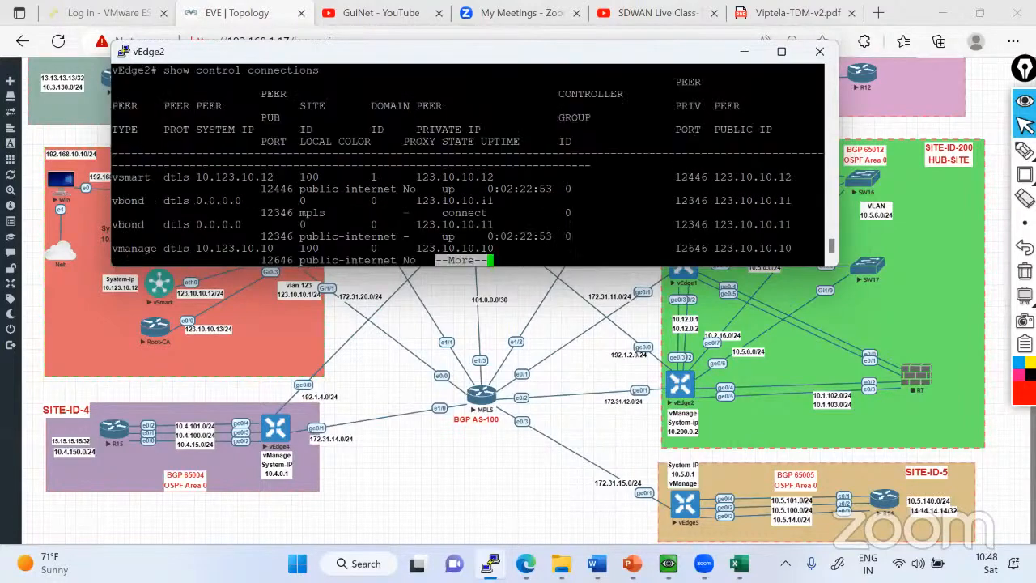
Poll vEdge2's control connections two further times for the mpls transport and minimize the vEdge2 console.
key(Return)
key(Return)
key(Return)
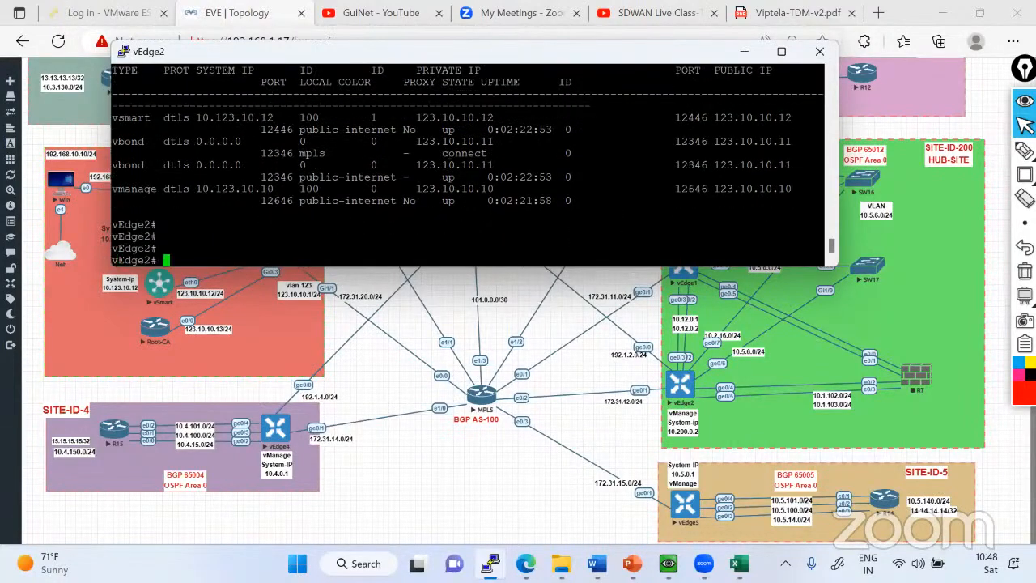
key(Up)
key(Return)
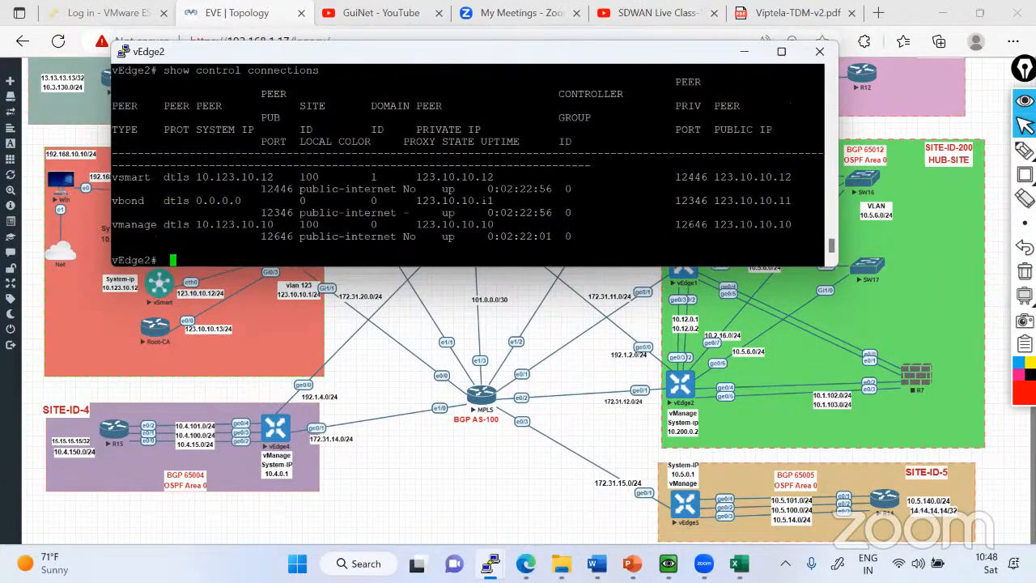
key(Return)
key(Return)
key(Return)
key(Return)
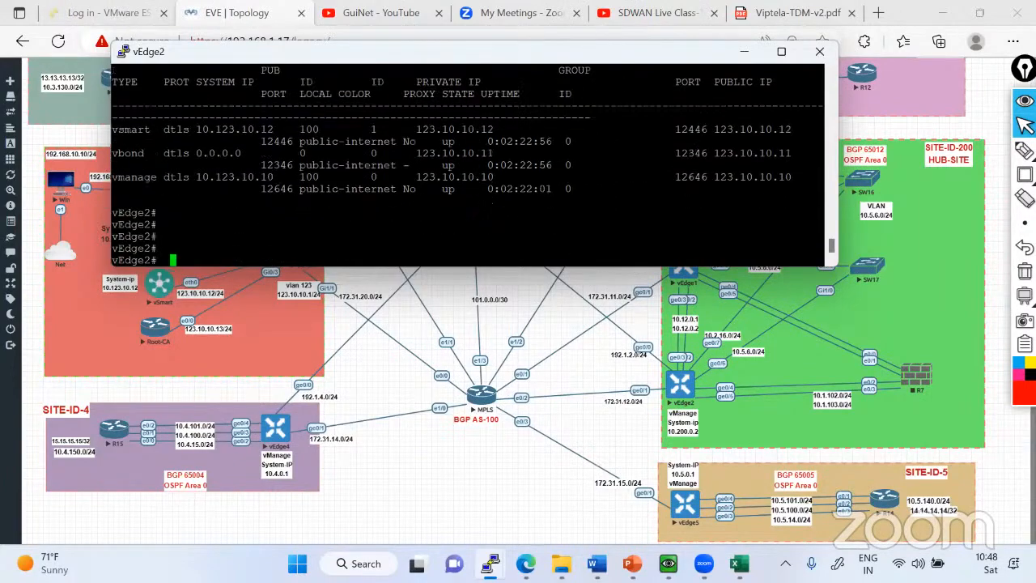
key(Up)
key(Return)
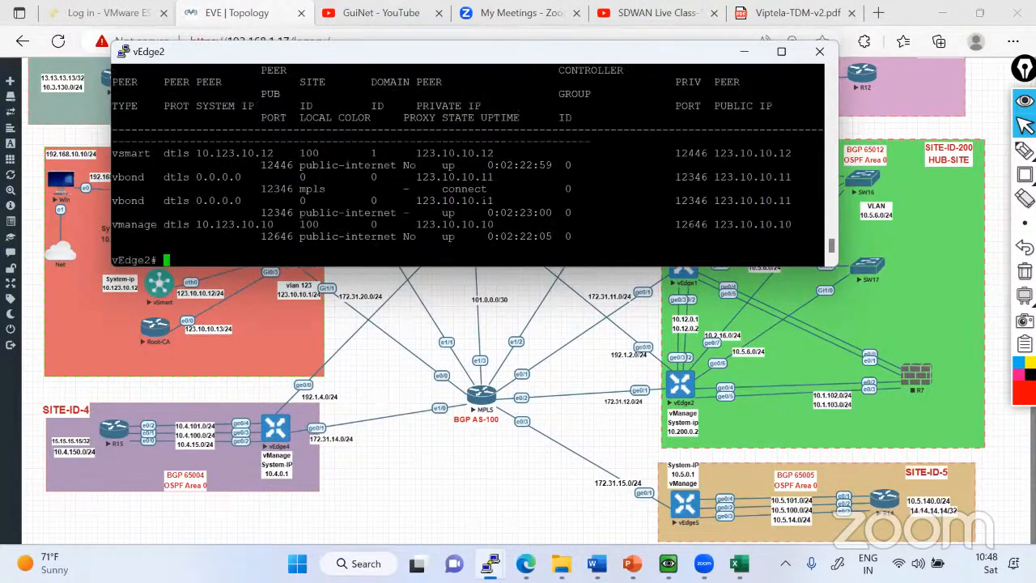
key(Return)
key(Return)
click(745, 51)
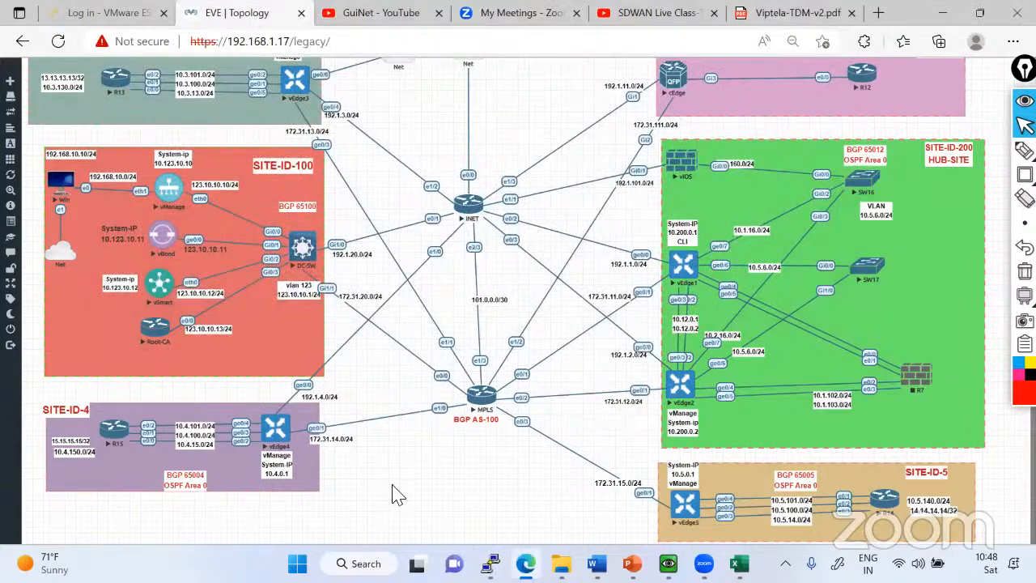
Switch to the vEdge1 console, widen it, display the VPN 0 running configuration and highlight the default route's next hop.
click(491, 563)
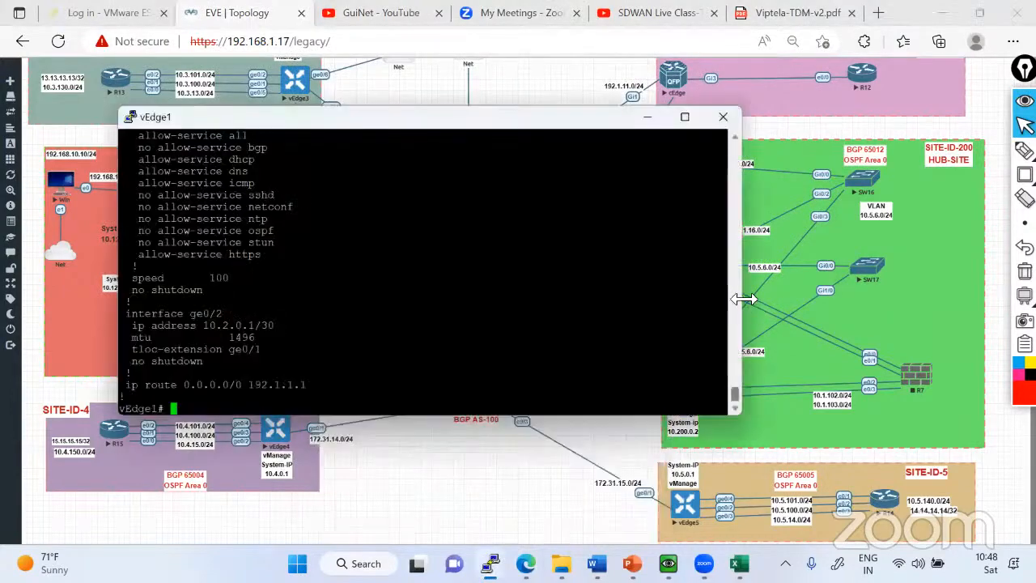
drag(741, 298, 956, 284)
text(sh run )
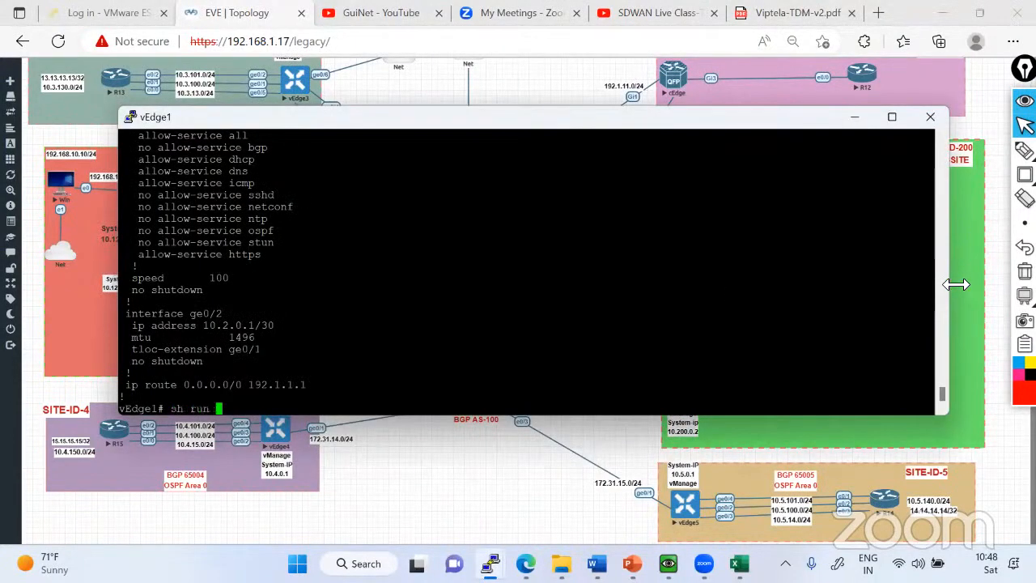
text(vpn 0)
key(Return)
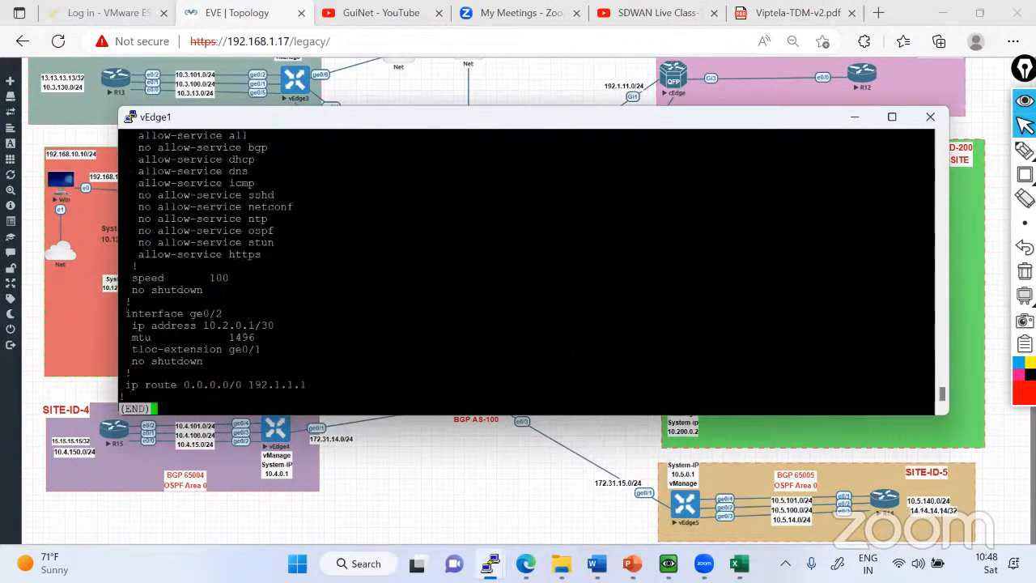
key(q)
double_click(269, 386)
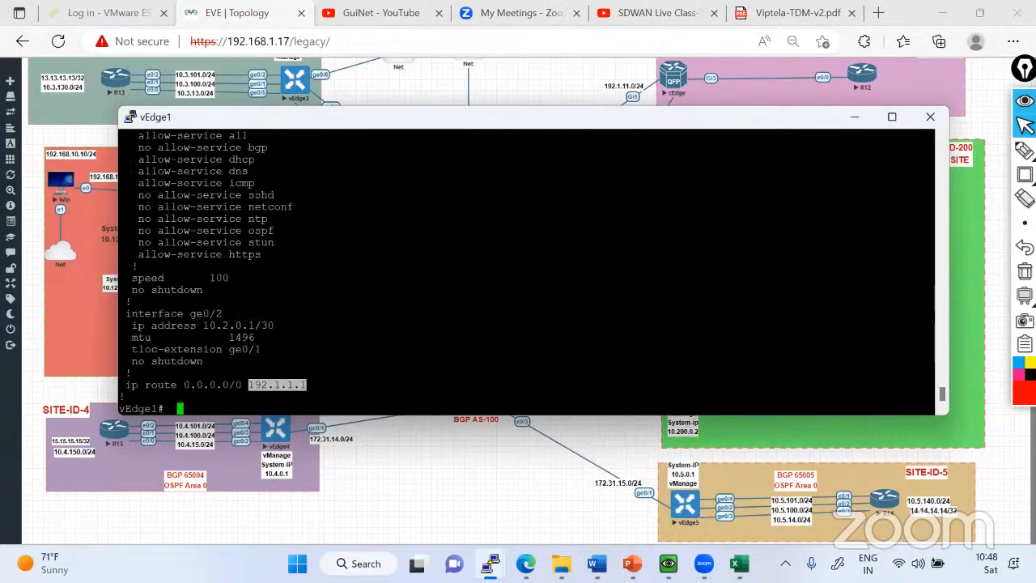
scroll(526, 271, up, 4)
scroll(526, 271, down, 4)
Display the BGP summary on vEdge1 to check its MPLS neighbor, and minimize the console.
text(show )
text(bgp sum)
key(Tab)
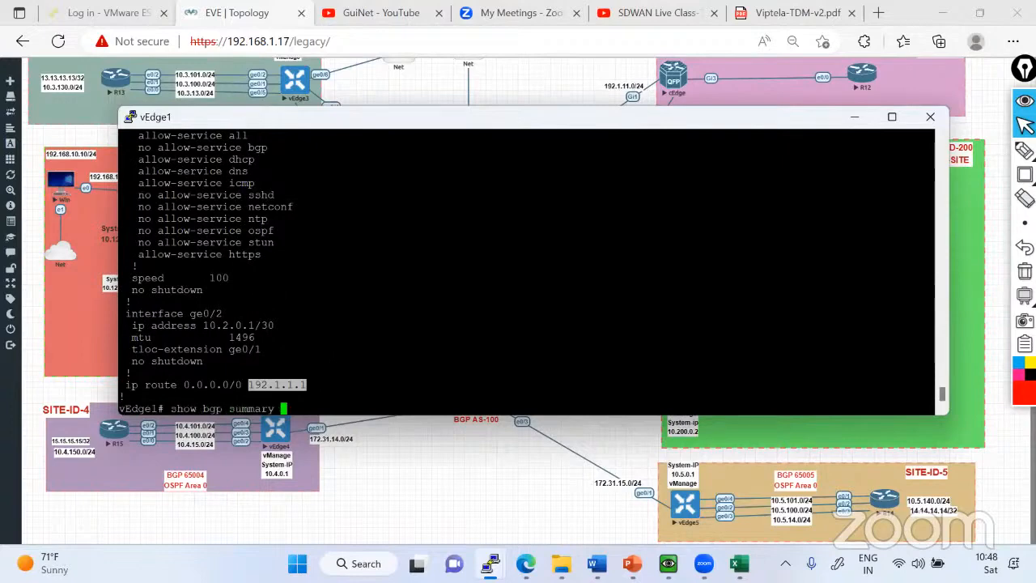
key(Return)
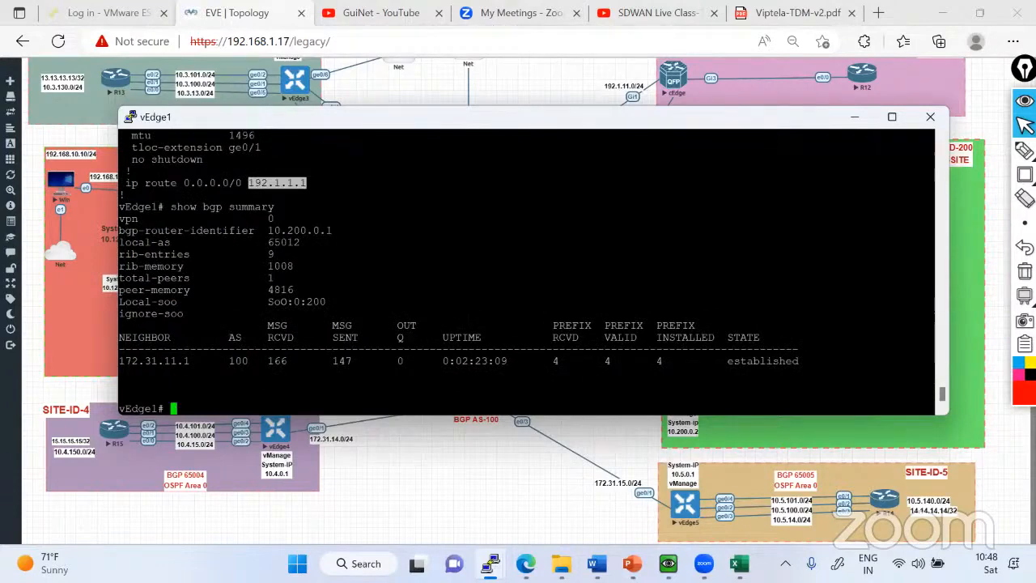
click(855, 118)
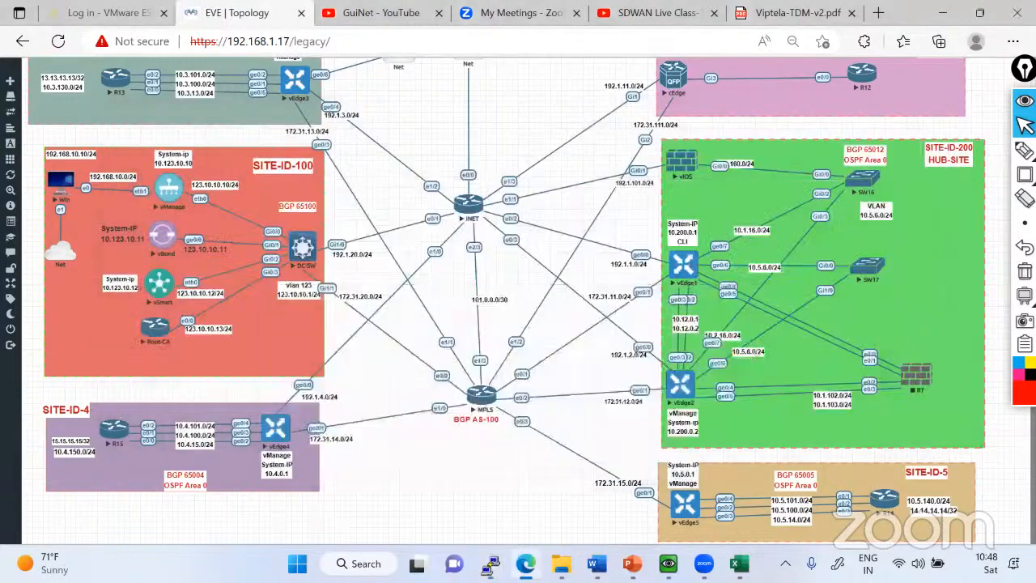
Mark the vEdge1–vEdge2 links, the controllers and the MPLS path from vManage to vEdge1 on the topology, and clear the annotations.
mouse_move(1025, 151)
click(957, 153)
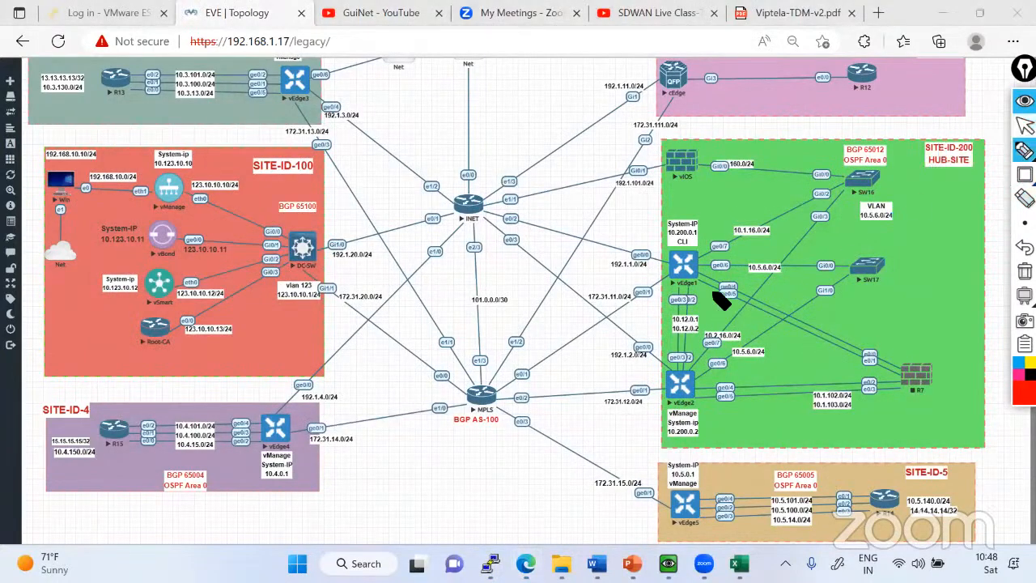
mouse_move(683, 279)
mouse_down()
mouse_move(681, 366)
mouse_move(698, 285)
mouse_move(686, 278)
mouse_up()
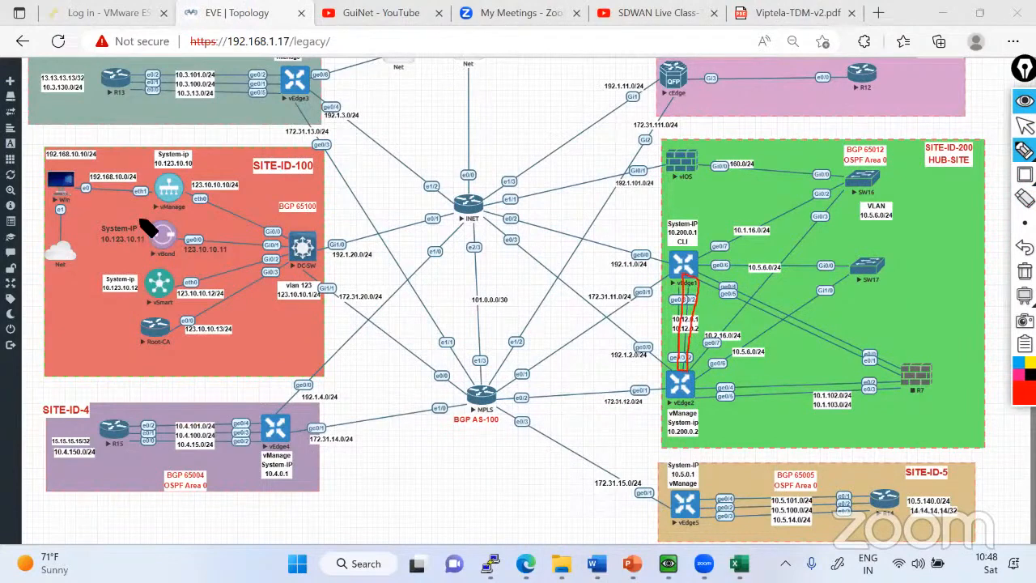
mouse_move(156, 178)
mouse_down()
mouse_move(148, 291)
mouse_move(202, 279)
mouse_move(161, 180)
mouse_up()
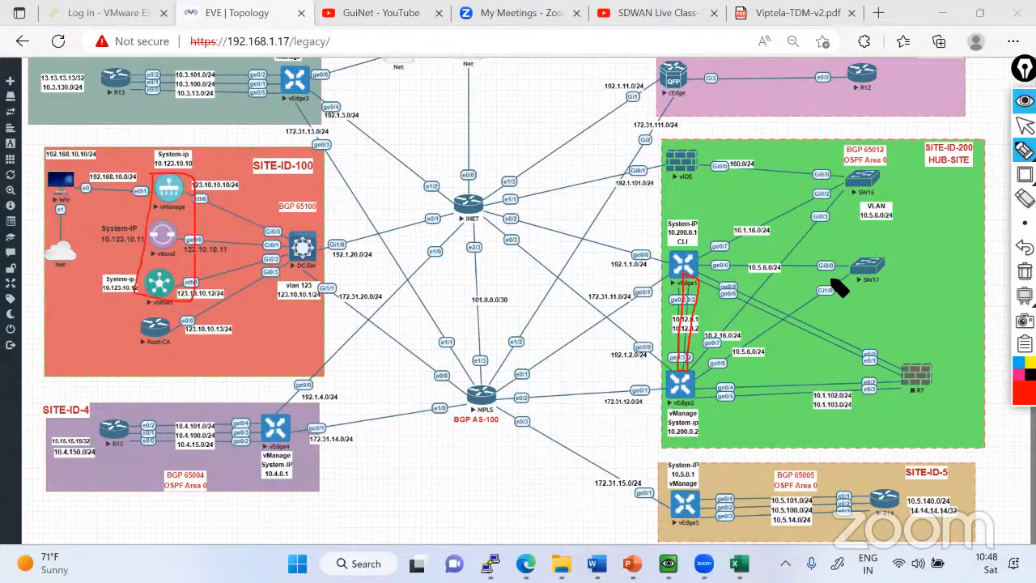
mouse_move(701, 317)
mouse_down()
mouse_move(672, 332)
mouse_move(705, 321)
mouse_up()
mouse_move(673, 279)
mouse_down()
mouse_move(629, 289)
mouse_move(594, 334)
mouse_up()
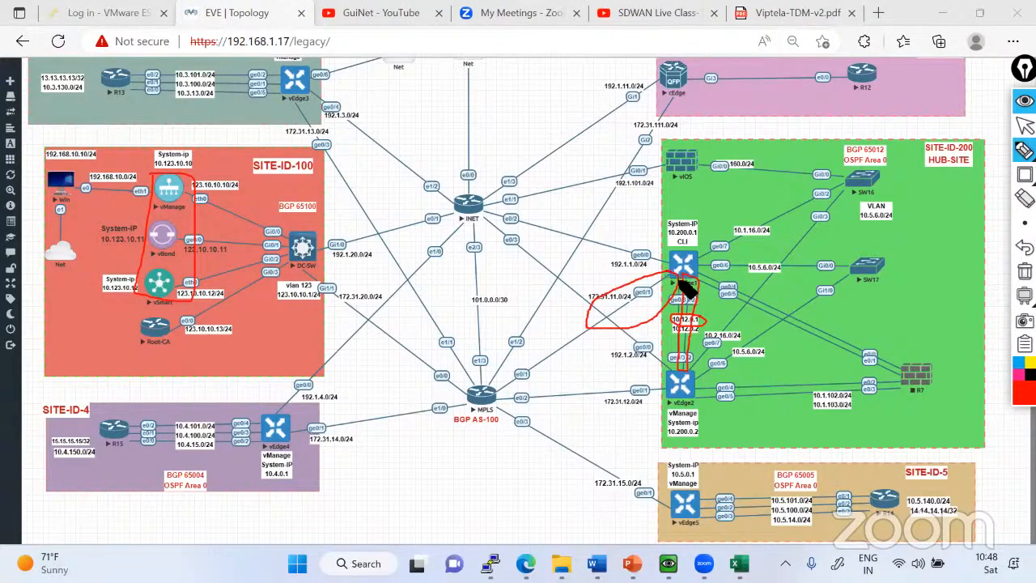
mouse_move(172, 194)
mouse_down()
mouse_move(331, 291)
mouse_move(567, 375)
mouse_move(682, 285)
mouse_up()
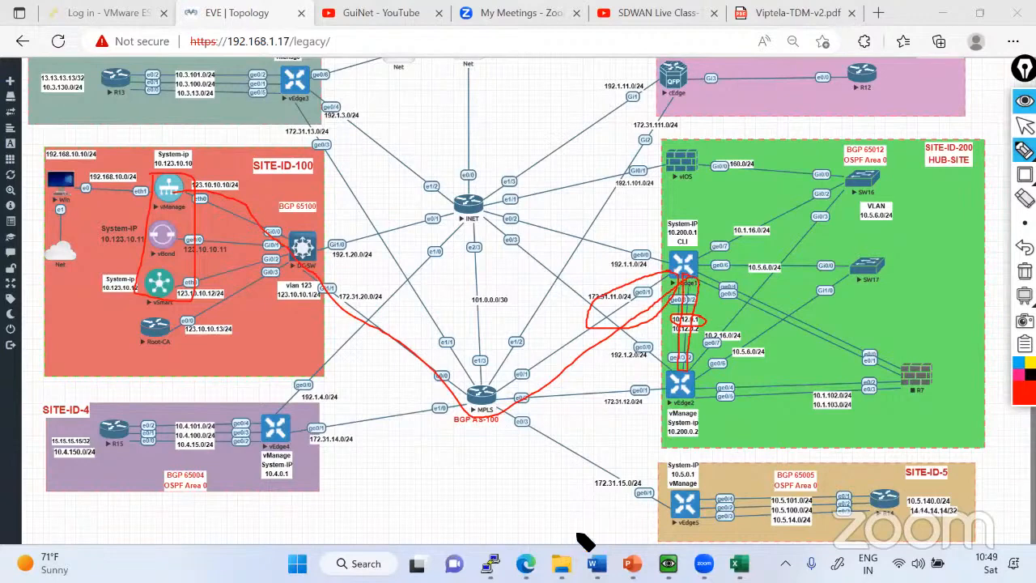
click(1025, 272)
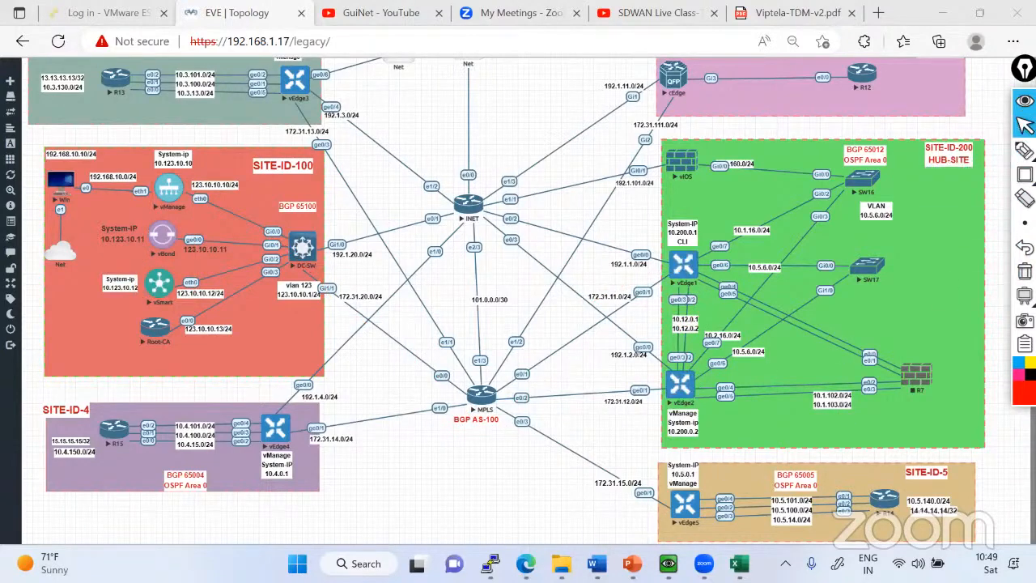
Display vEdge1's VPN 0 running configuration again, highlight the advertised BGP network 172.31.11.0/24 and leave the listing.
key(alt+Tab)
text(sh ru)
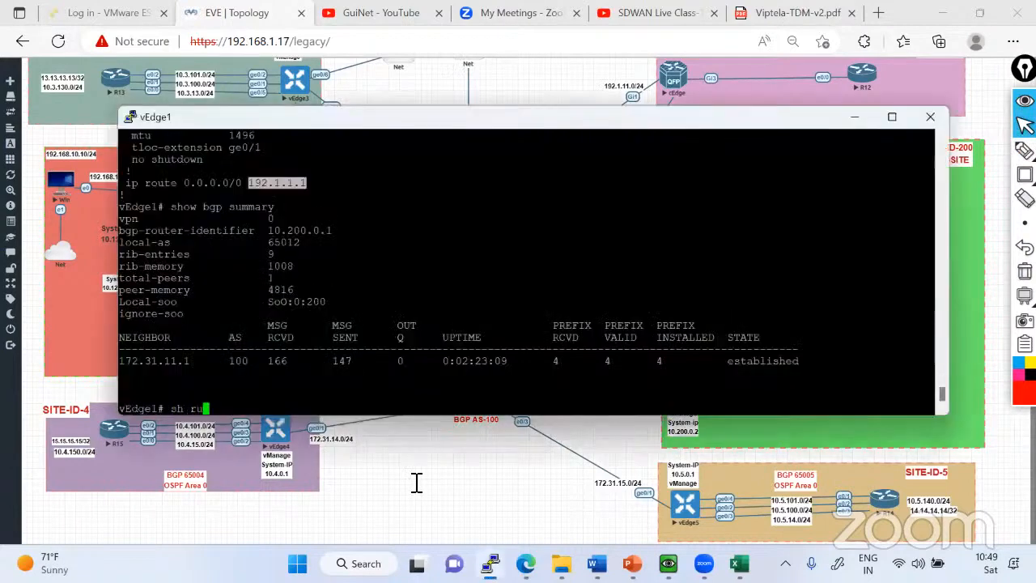
text(n vpn 0)
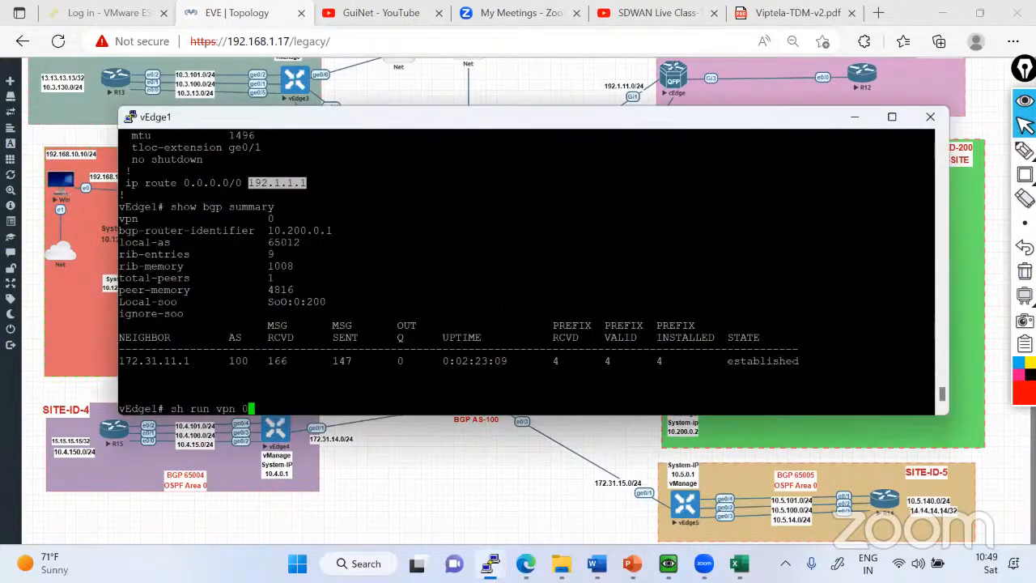
key(Return)
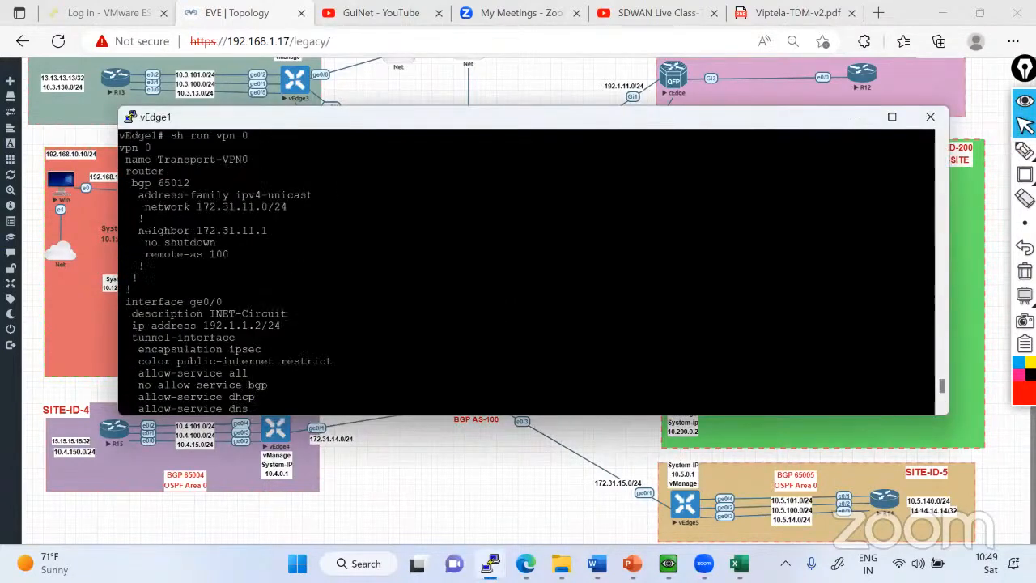
drag(144, 207, 283, 208)
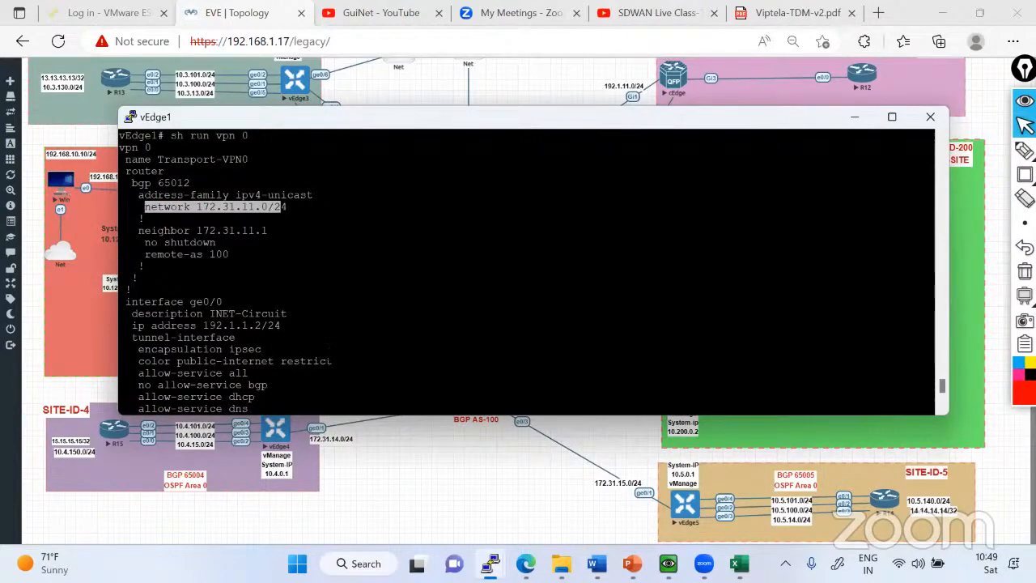
key(q)
scroll(284, 324, up, 19)
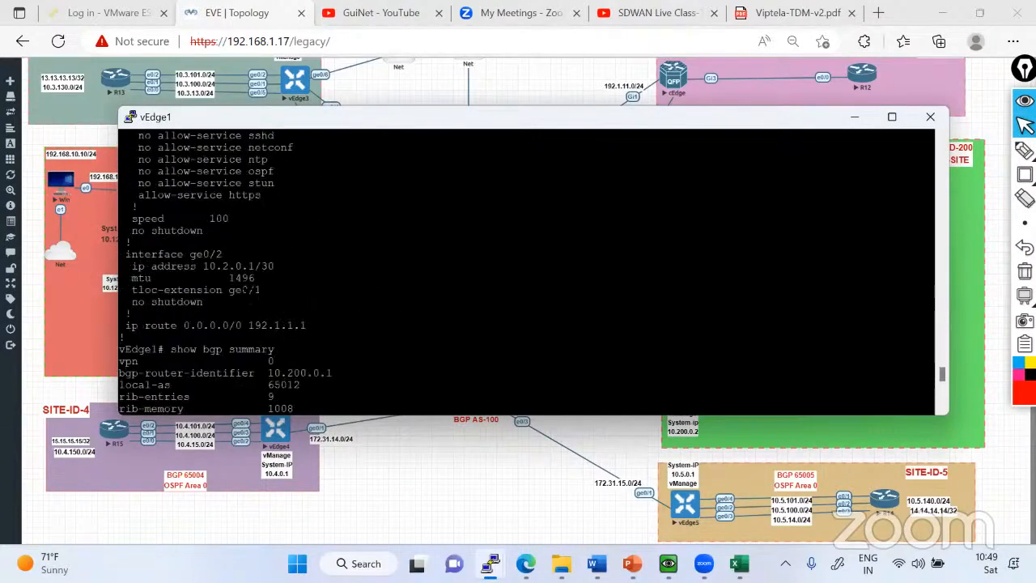
scroll(284, 323, down, 19)
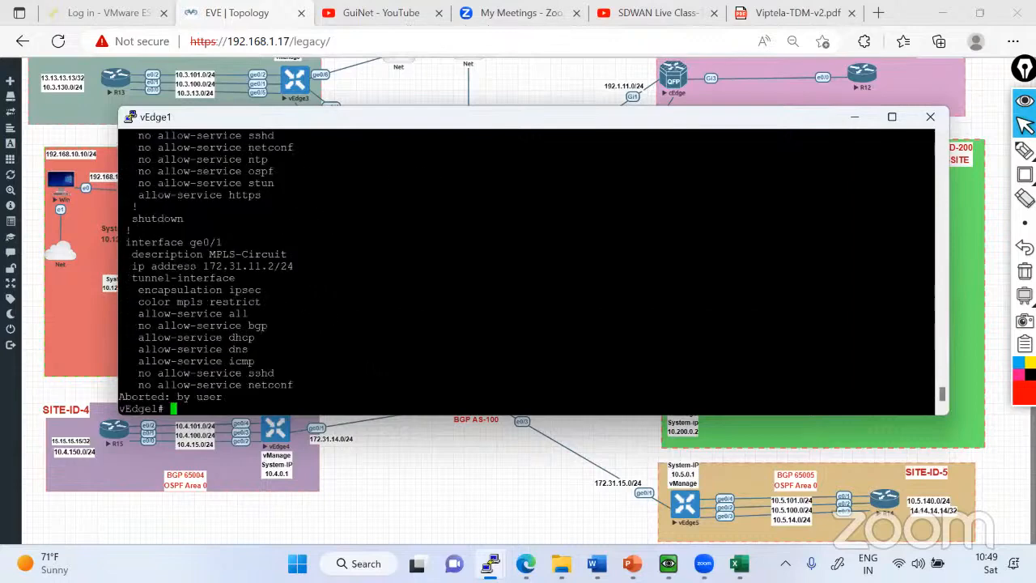
Enter configuration mode on vEdge1 and open the IPv4 unicast address family of BGP 65012 in VPN 0.
text(conf t)
key(Return)
text(vp)
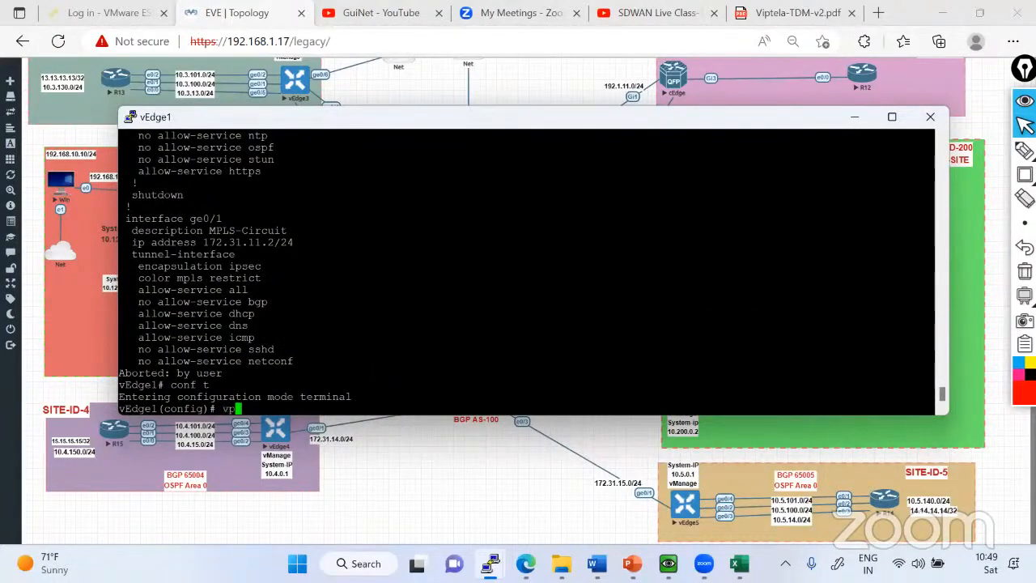
text(n 0)
key(Return)
scroll(527, 271, up, 10)
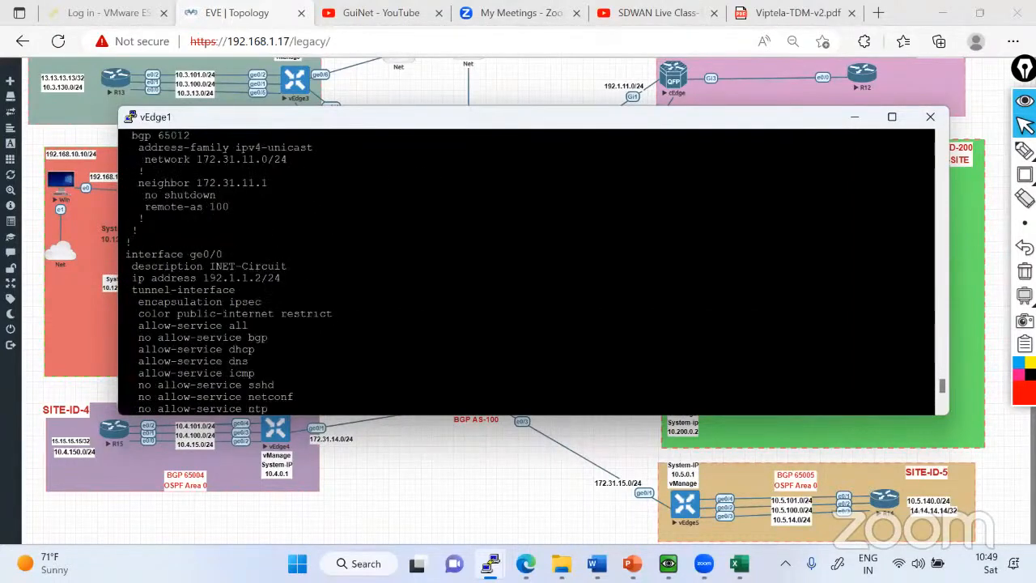
drag(121, 265, 311, 289)
right_click(311, 290)
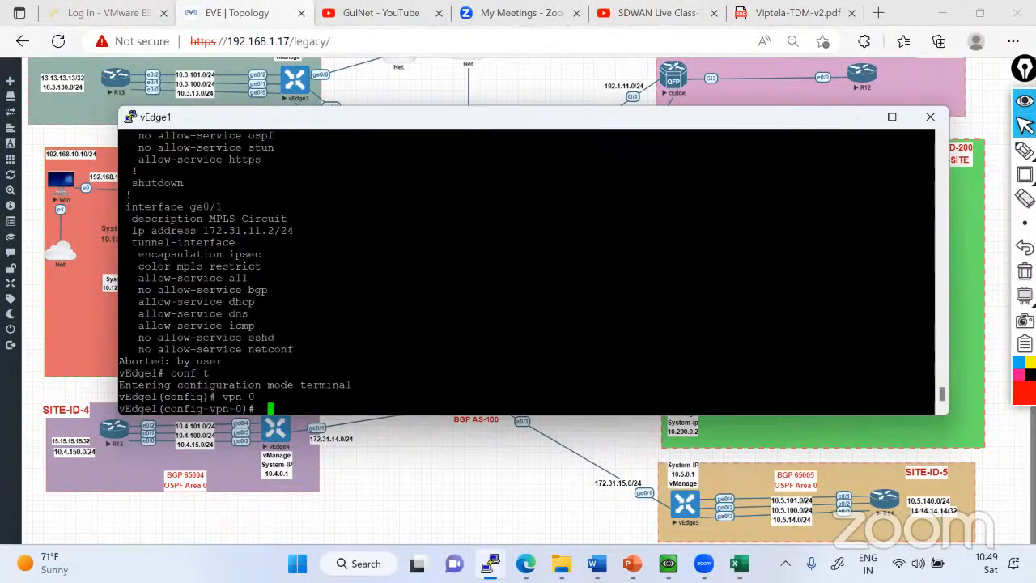
key(Return)
Advertise network 10.2.0.0/30 in the BGP address family, commit the change and leave configuration mode.
text(network )
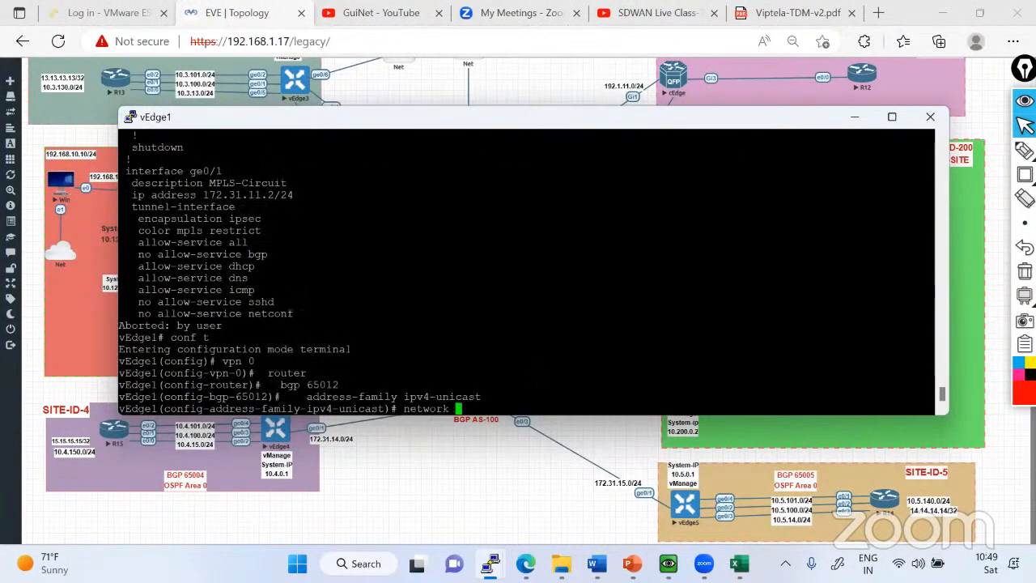
text(10.2.0.0/30)
key(Return)
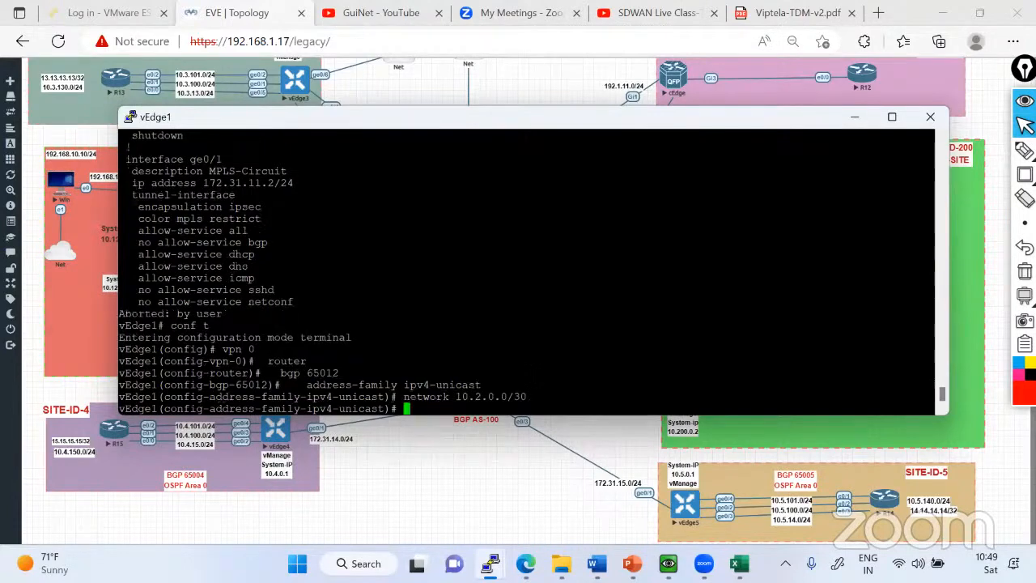
text(commit)
key(Return)
key(ctrl+z)
key(Return)
key(Return)
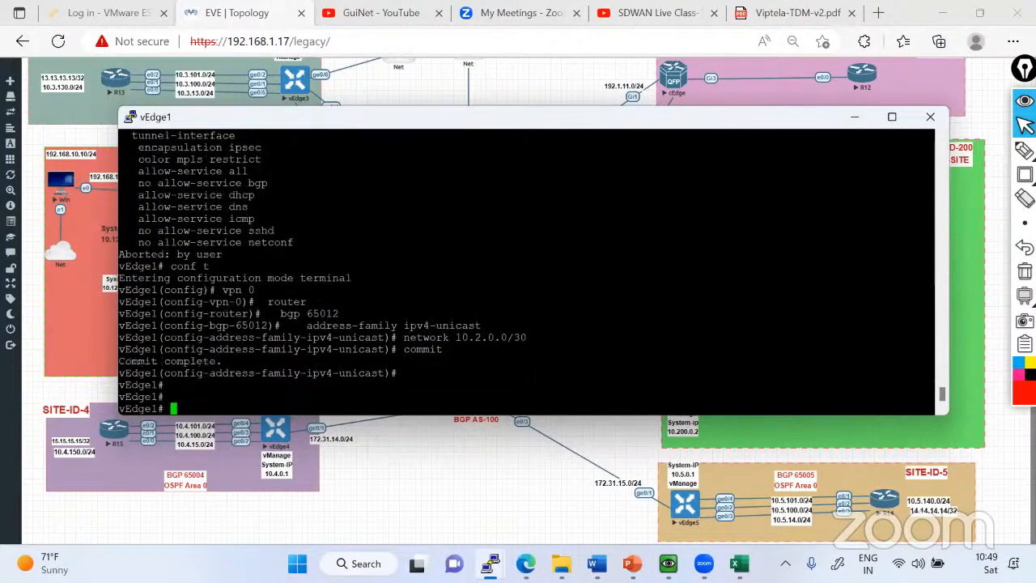
Display vEdge1's VPN 0 running configuration, highlight the BGP network 10.2.0.0/30 and leave the listing.
key(Return)
key(Return)
key(Return)
text(sh run )
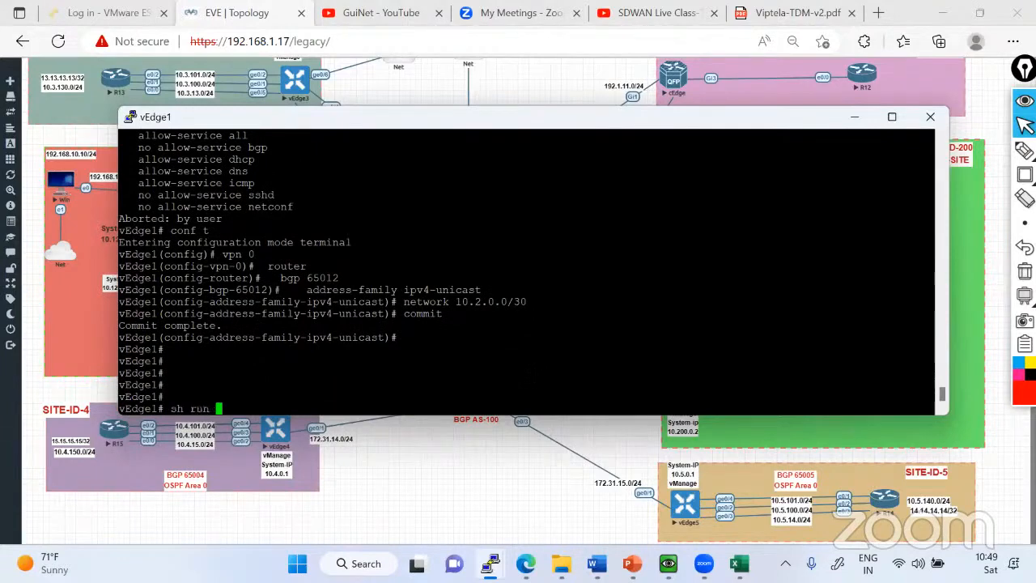
text(vpn 0)
key(Return)
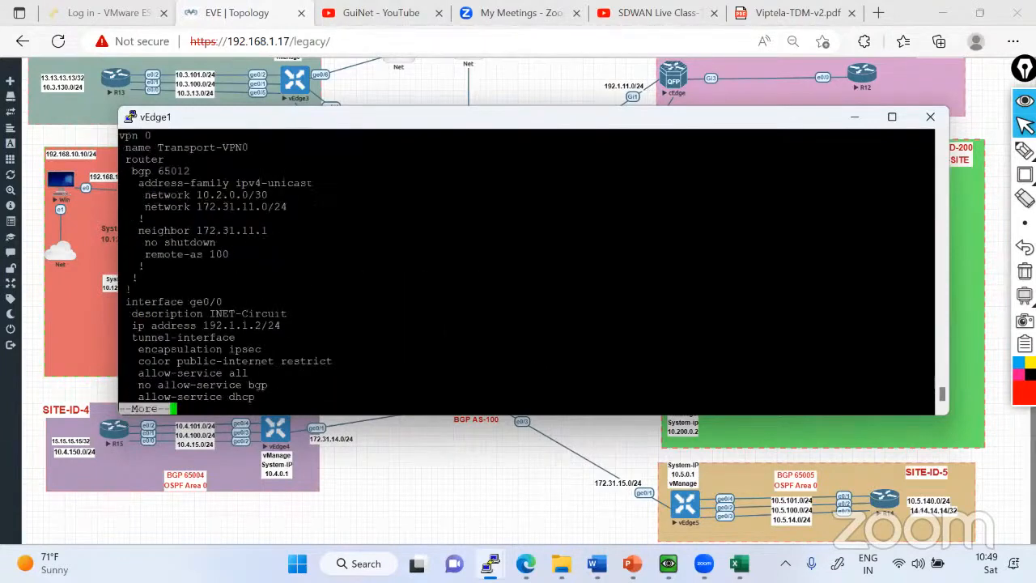
drag(151, 196, 264, 195)
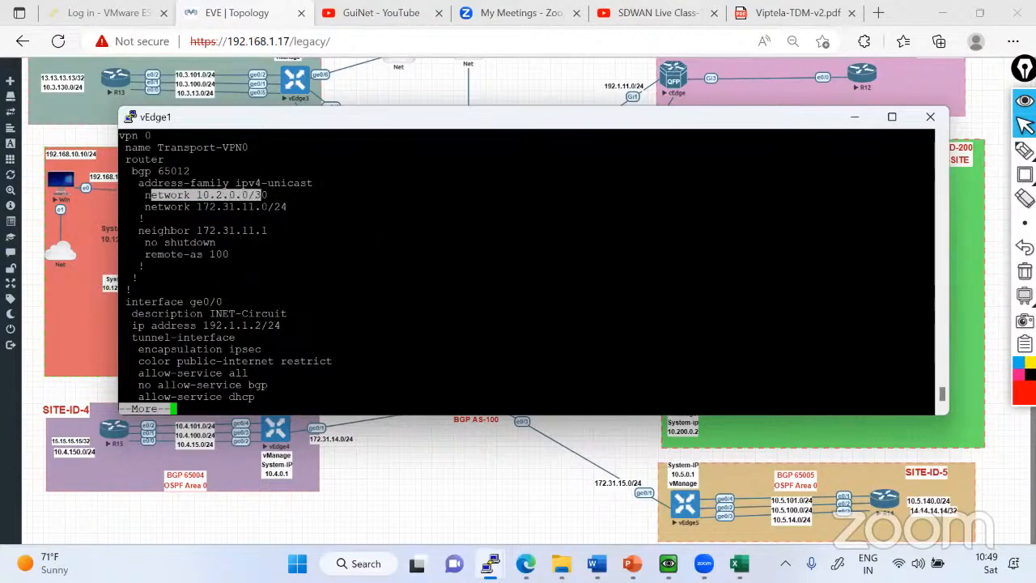
key(Return)
key(Return)
key(q)
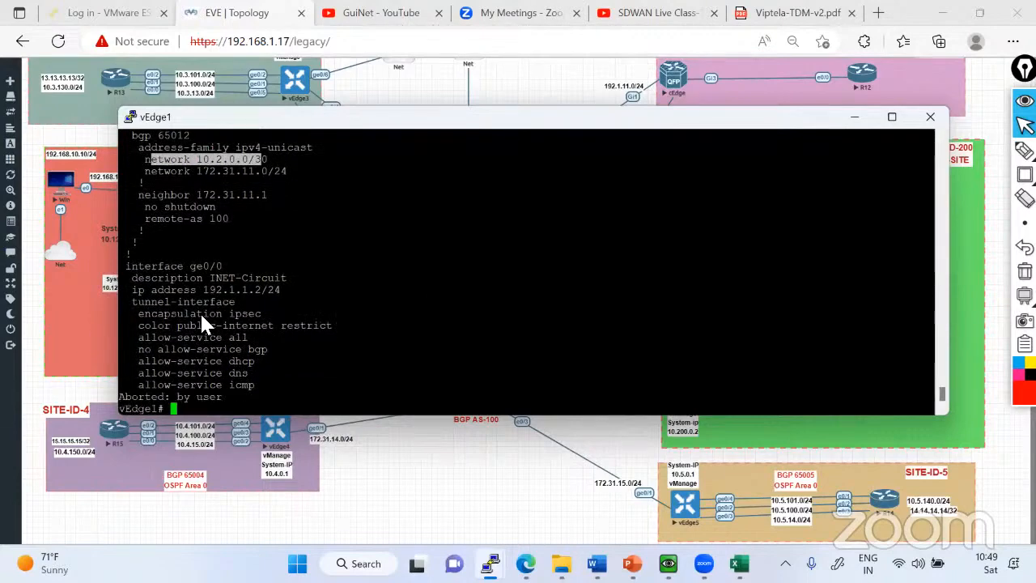
Open the console of the DC-SW switch in SITE-ID-100 and bring up its command prompt.
click(93, 327)
click(301, 256)
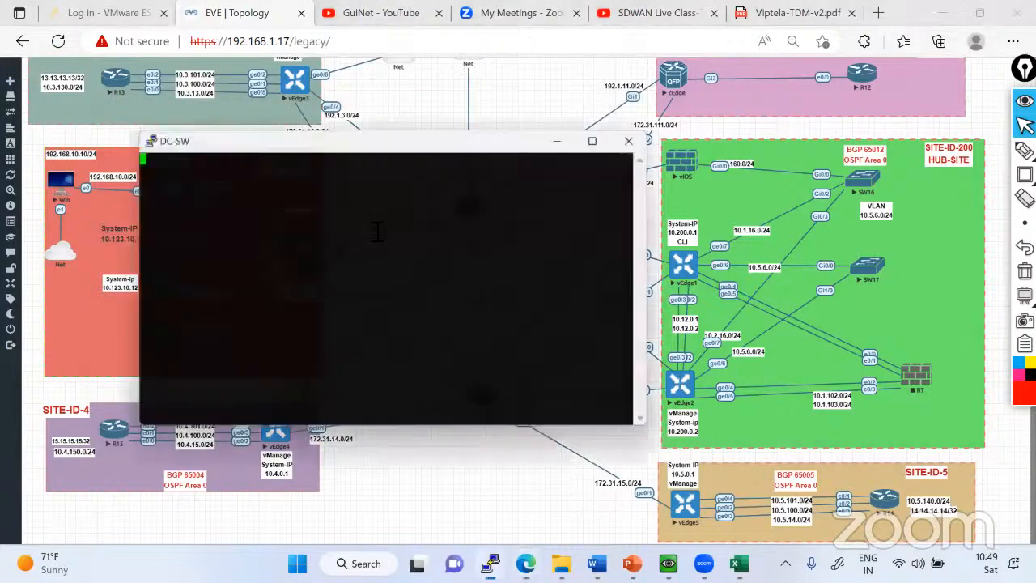
key(Return)
key(Return)
key(Return)
key(Return)
key(Return)
key(Return)
key(Return)
key(Return)
key(Return)
key(Return)
key(Return)
key(Return)
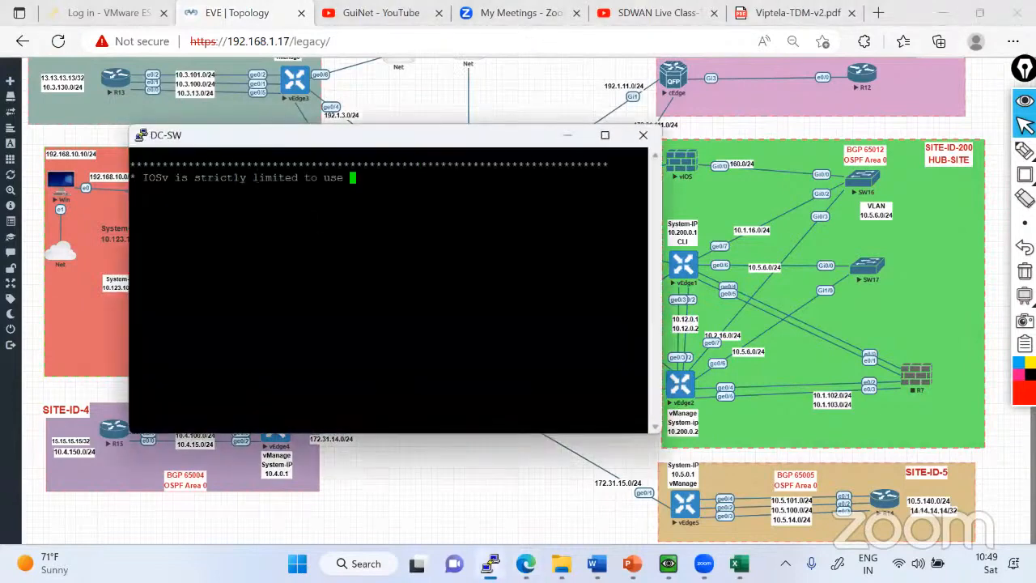
key(Return)
key(Return)
key(Return)
Enter privileged mode on DC-SW and display its IP routing table.
text(en)
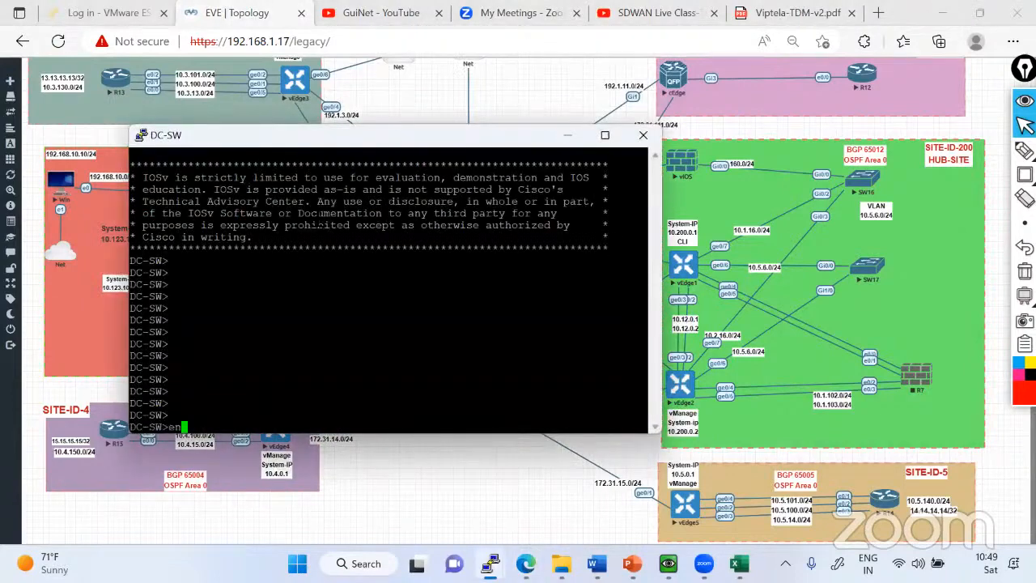
key(Return)
key(Return)
key(Return)
key(Return)
text(sh ip route)
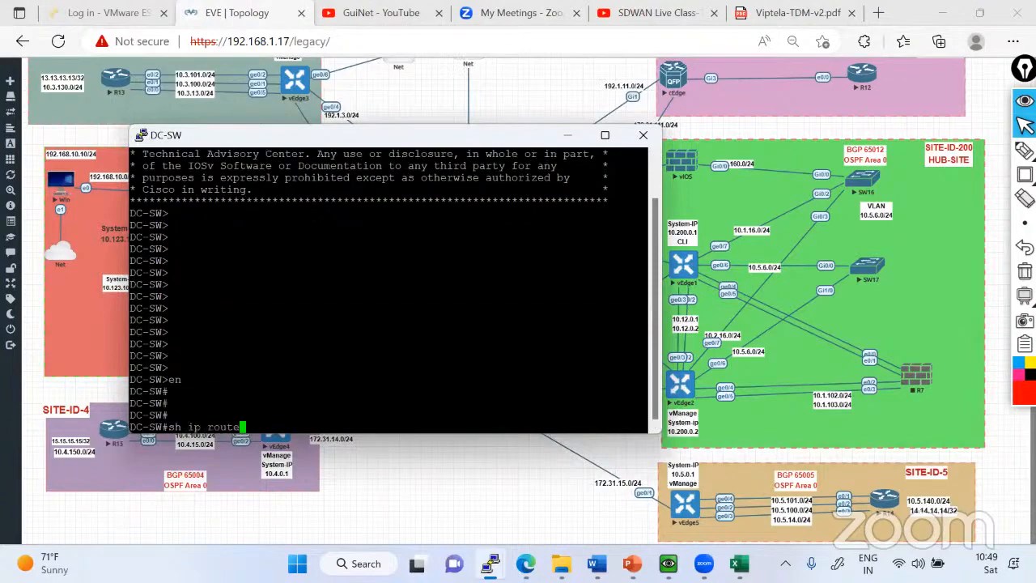
key(Return)
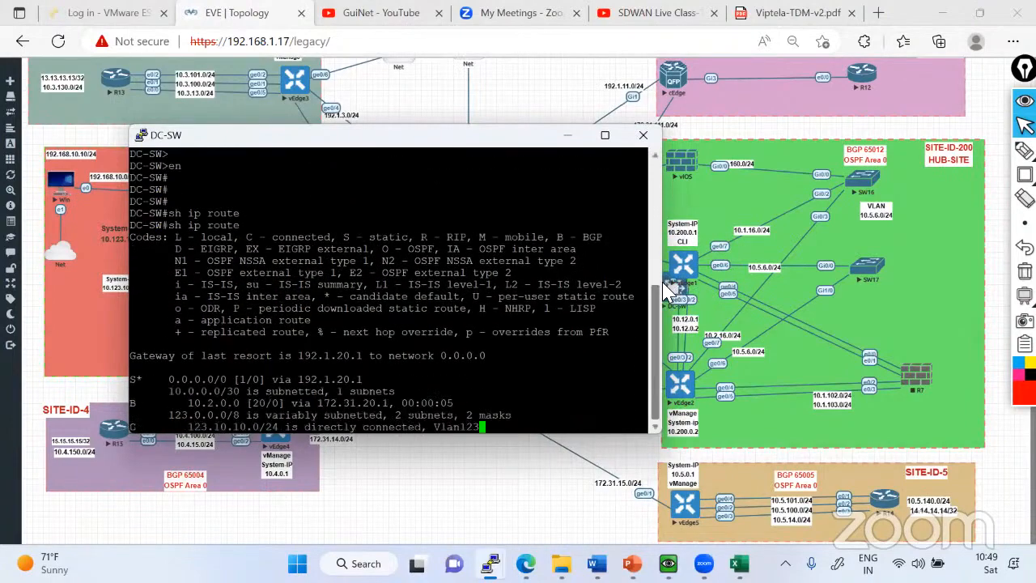
Widen the DC-SW console, highlight the BGP route for 10.2.0.0, show the remaining routes and minimize the console.
click(665, 281)
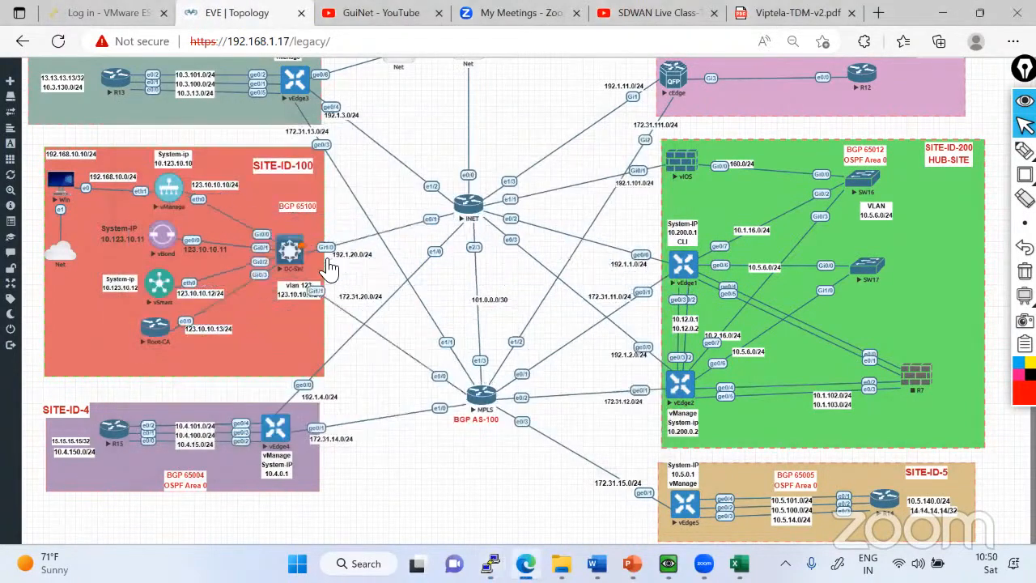
click(323, 259)
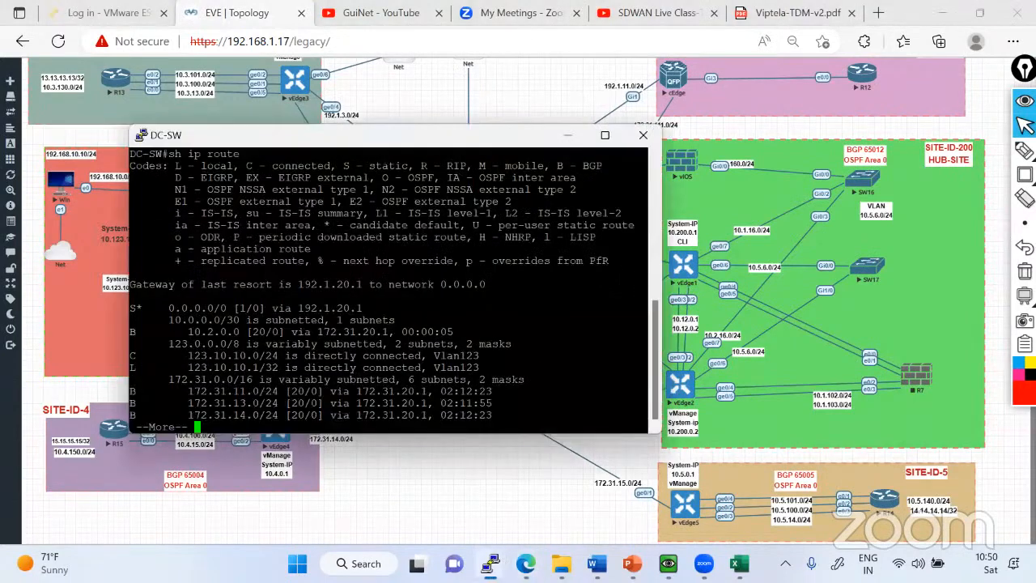
drag(665, 286, 790, 286)
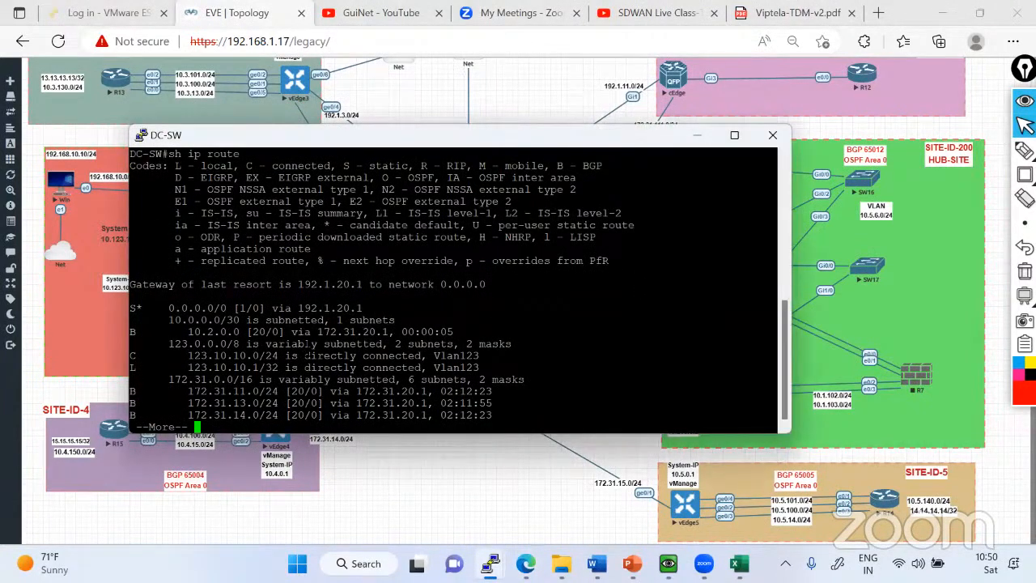
drag(130, 332, 459, 332)
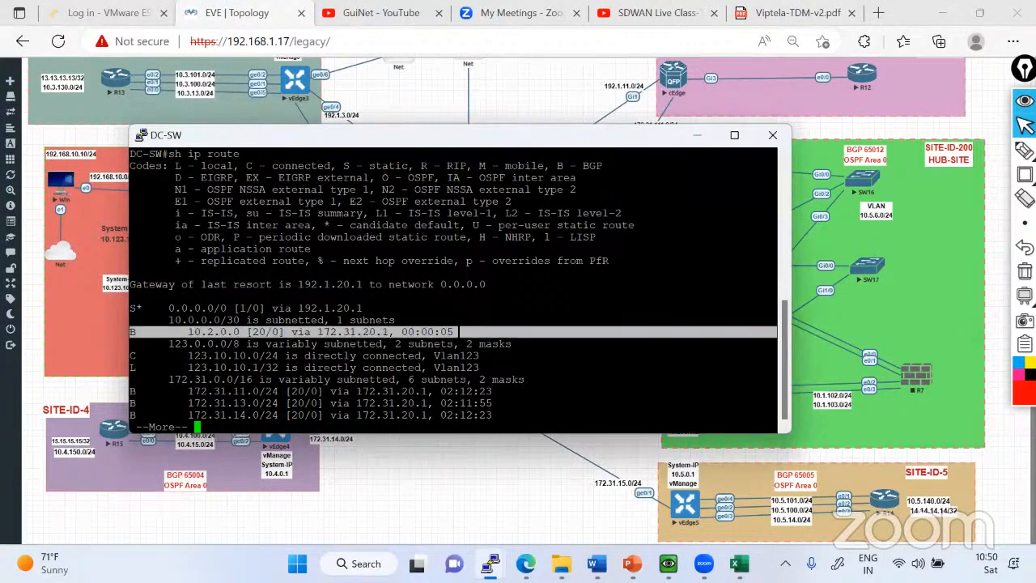
key(space)
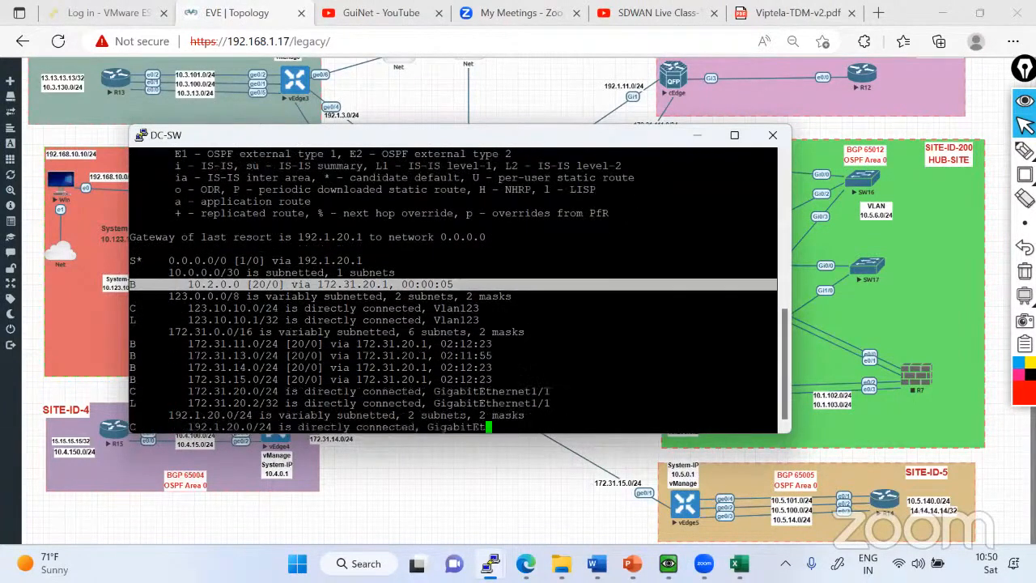
key(Return)
click(697, 135)
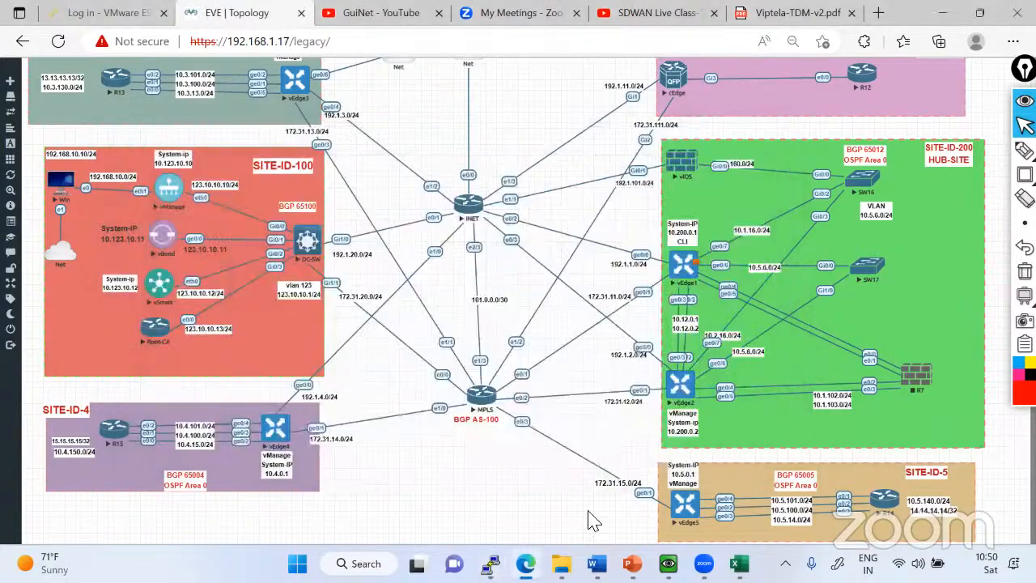
Switch to the vEdge2 console, display its control connections to the end and enlarge the window.
mouse_move(490, 565)
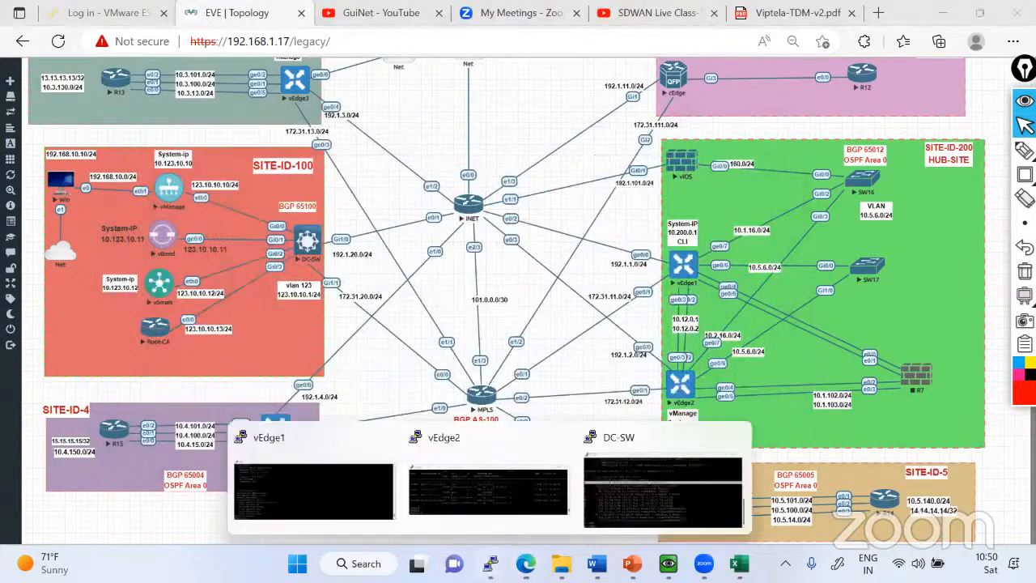
click(431, 455)
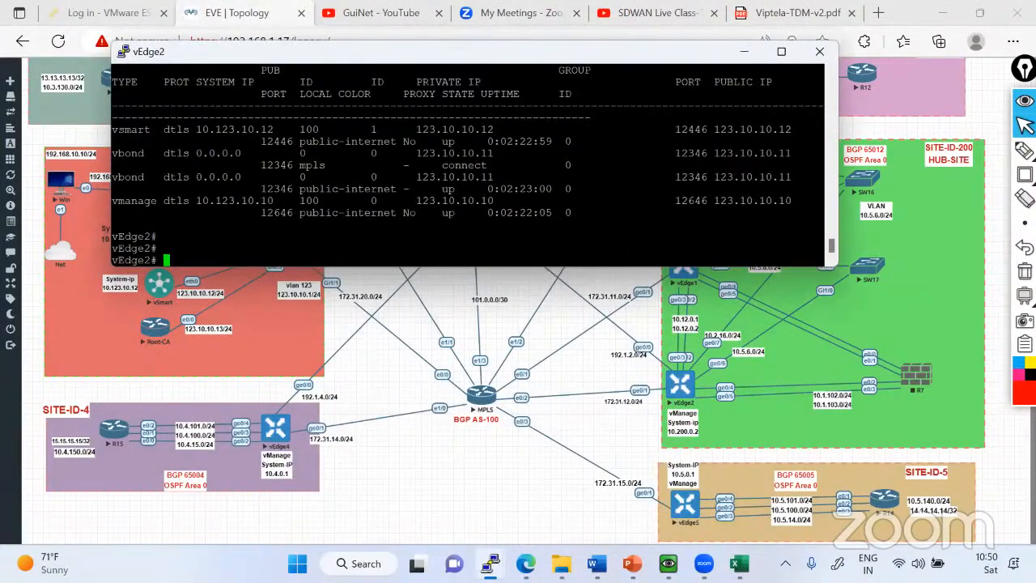
text(show control connections)
key(Return)
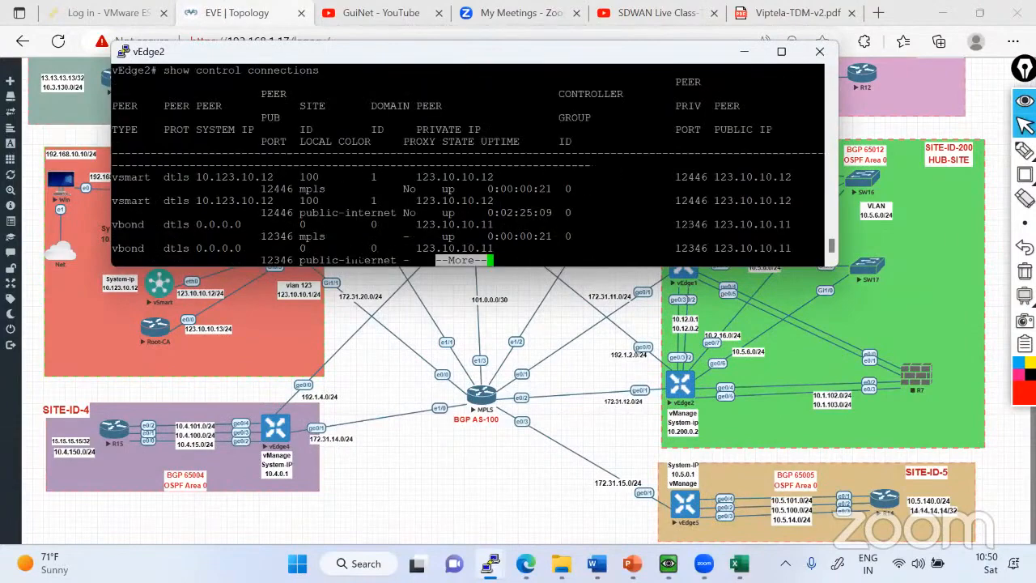
key(space)
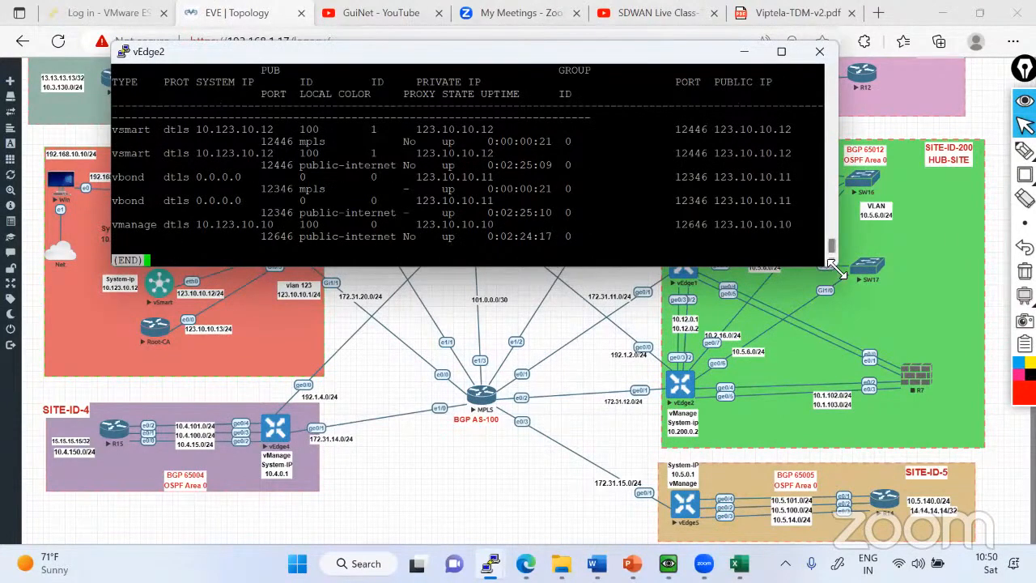
drag(837, 265, 850, 385)
key(q)
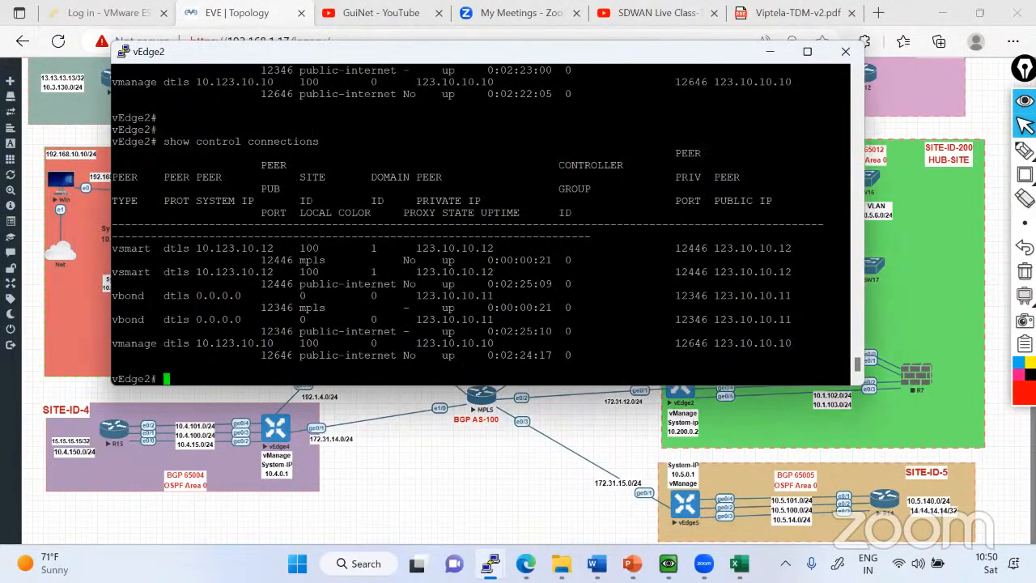
Display vEdge2's control connections again and draw rectangles around the mpls entries of vBond and vSmart.
key(Return)
key(Return)
key(Up)
key(Return)
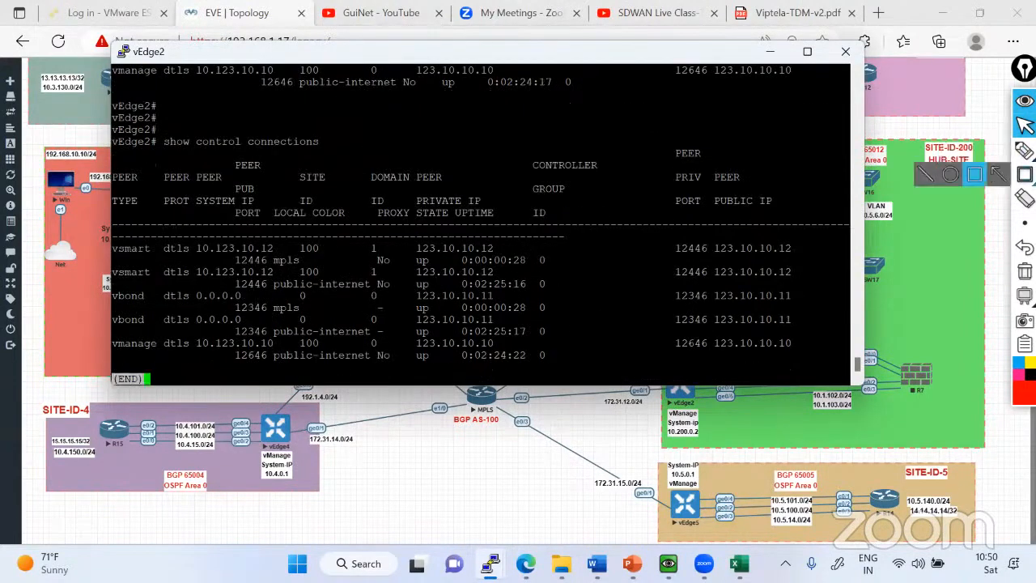
mouse_move(1025, 175)
click(978, 177)
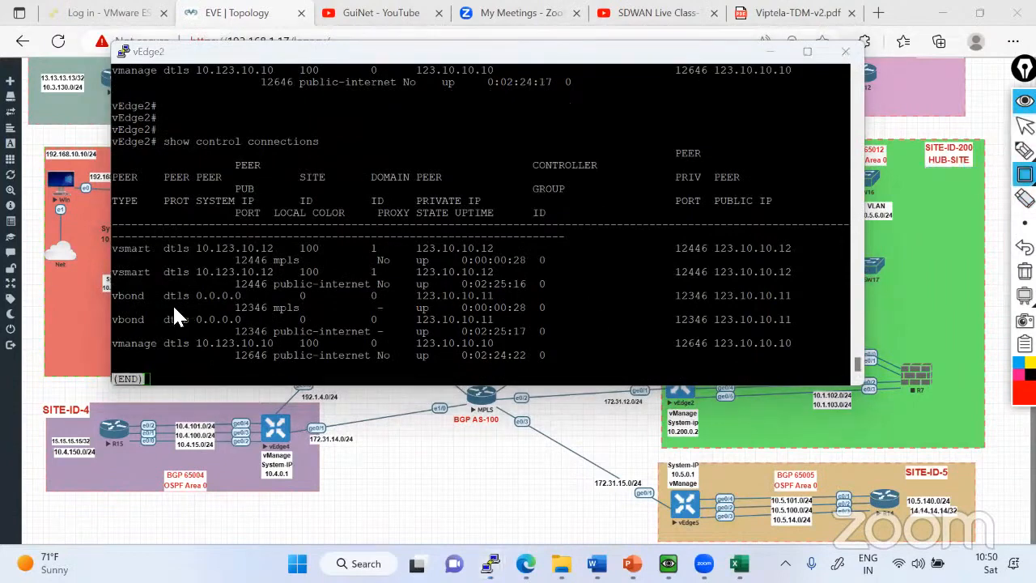
mouse_move(111, 289)
mouse_down()
mouse_move(238, 313)
mouse_move(446, 317)
mouse_up()
drag(251, 255, 455, 268)
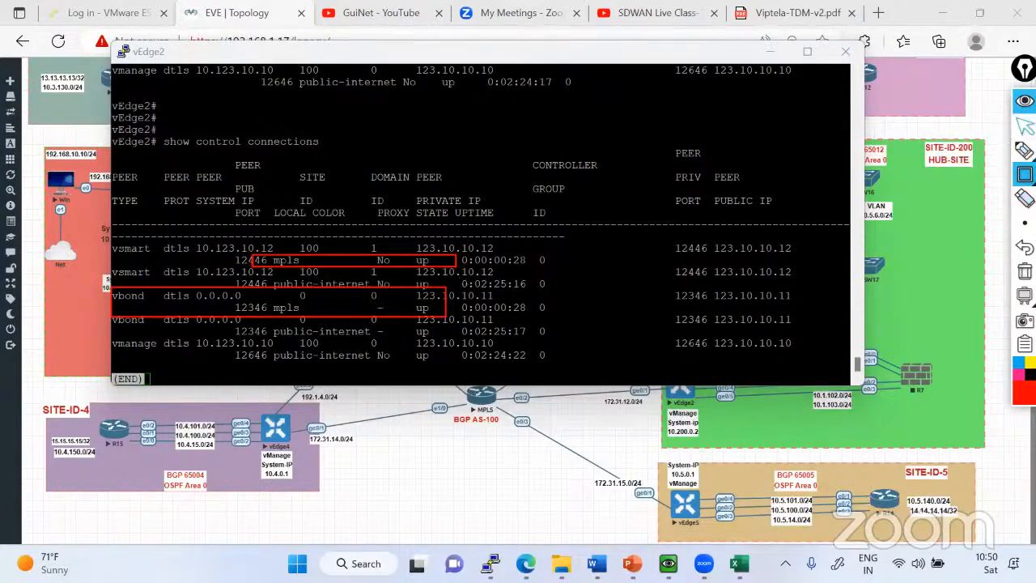
Display vEdge2's VPN 0 running configuration, clear the drawn rectangles and highlight the default routes via 10.2.0.1 and 192.1.2.1.
click(1025, 126)
key(ctrl+c)
text(s)
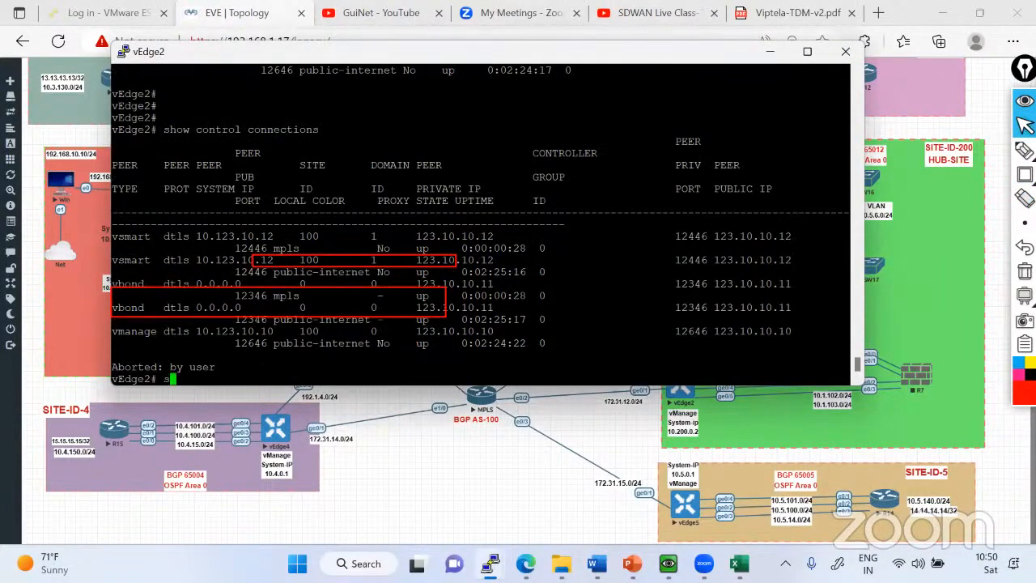
text(h run vpn 0)
key(Return)
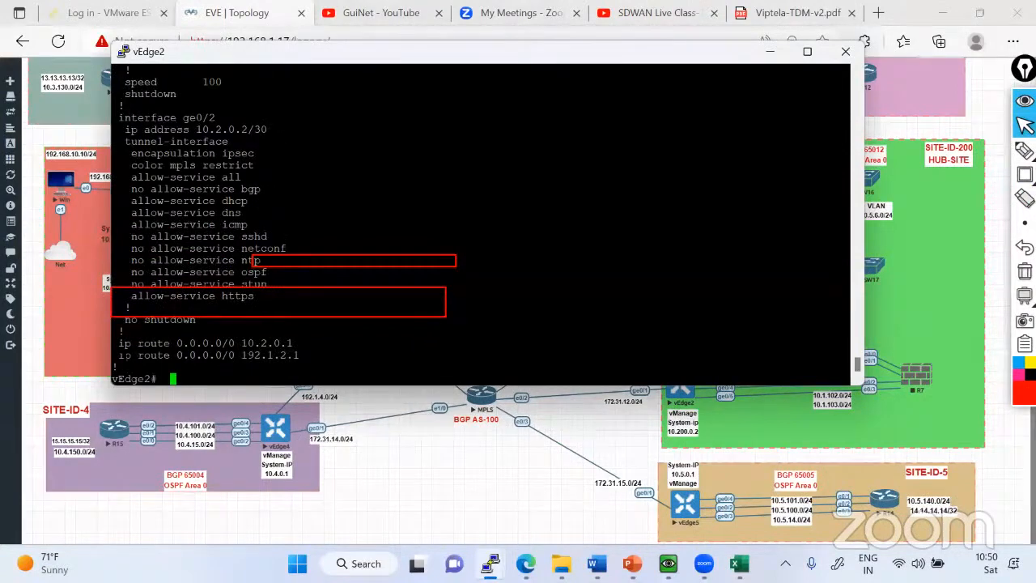
drag(119, 355, 305, 356)
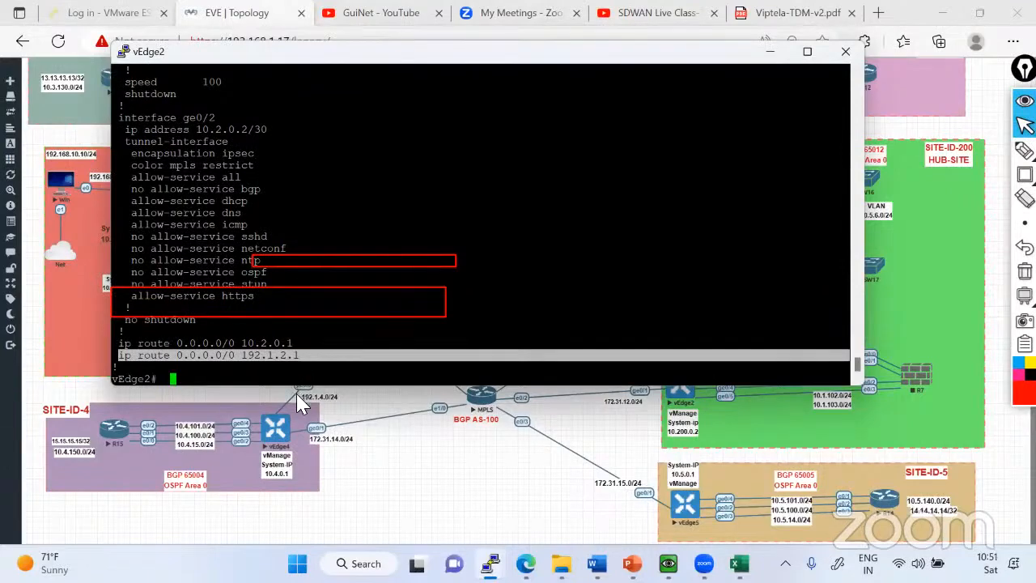
click(1025, 272)
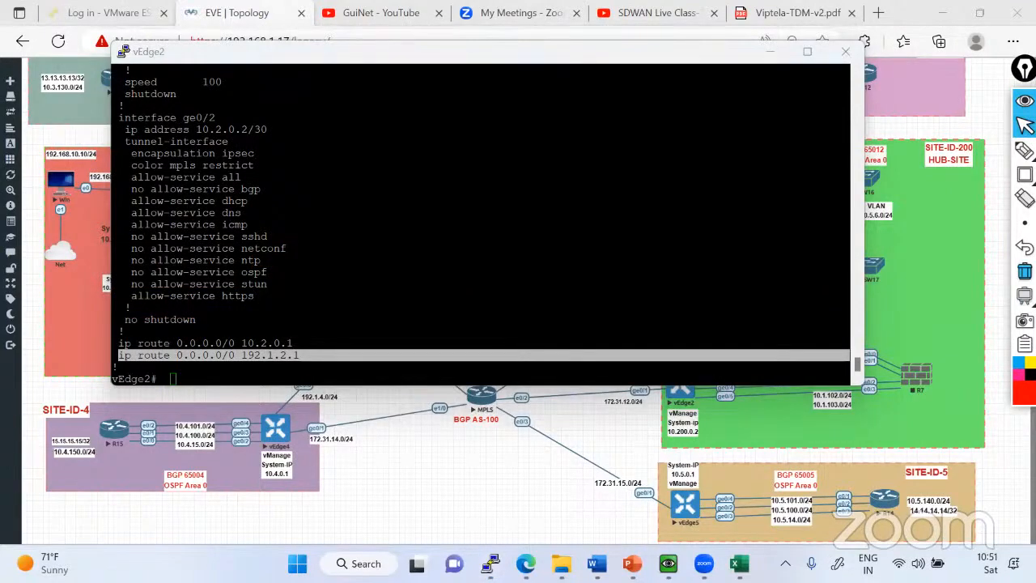
drag(118, 344, 311, 354)
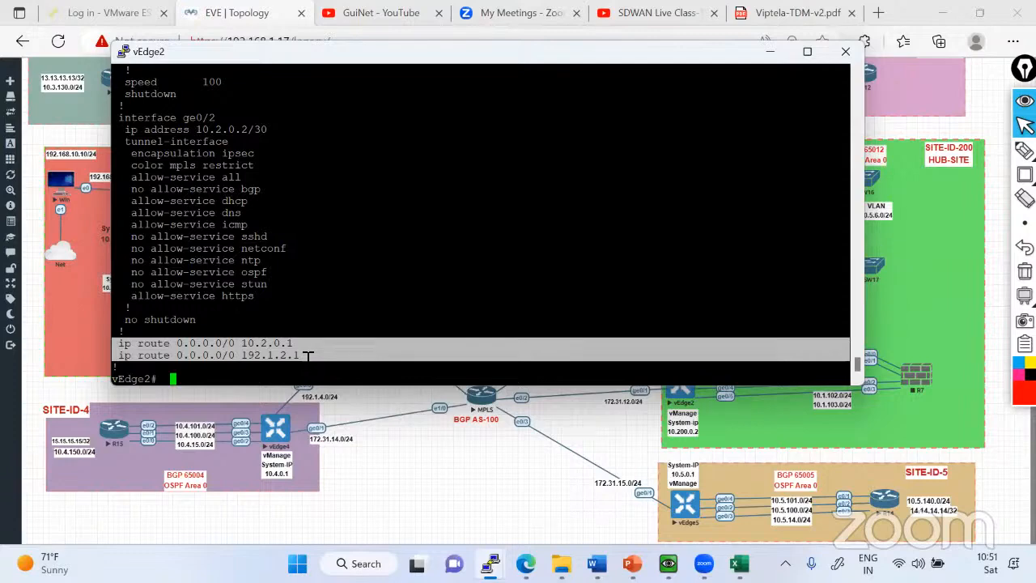
Display vEdge2's IP routes in a maximized console and highlight the two static default routes via 192.1.2.1 and 10.2.0.1.
text(ship)
key(Return)
text(show )
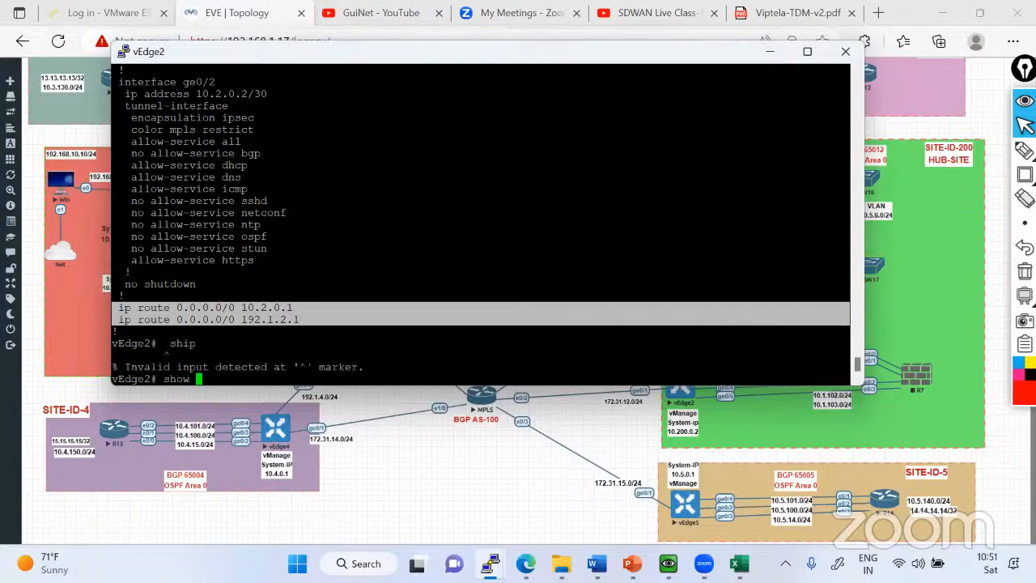
text(ip routes)
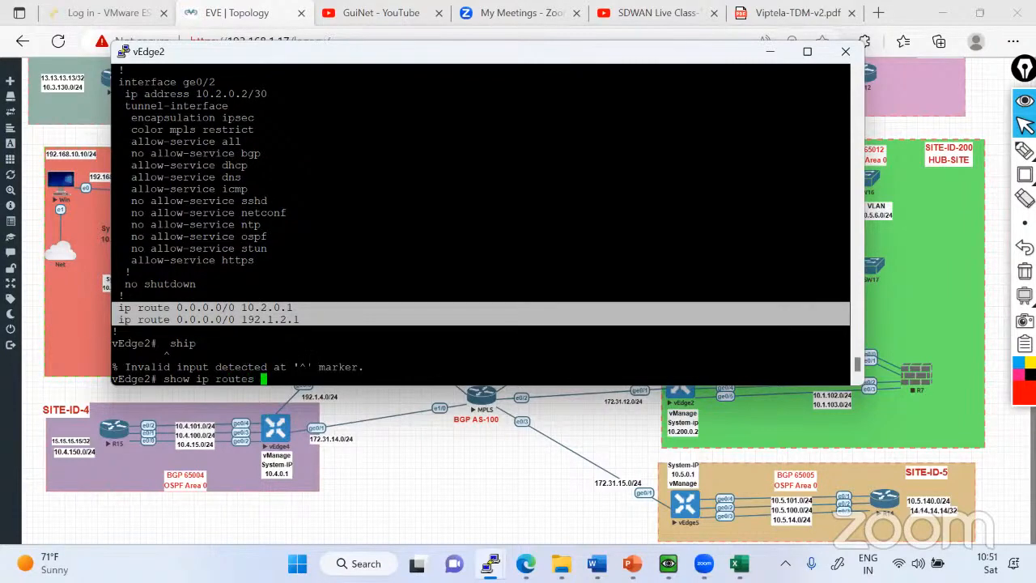
key(Return)
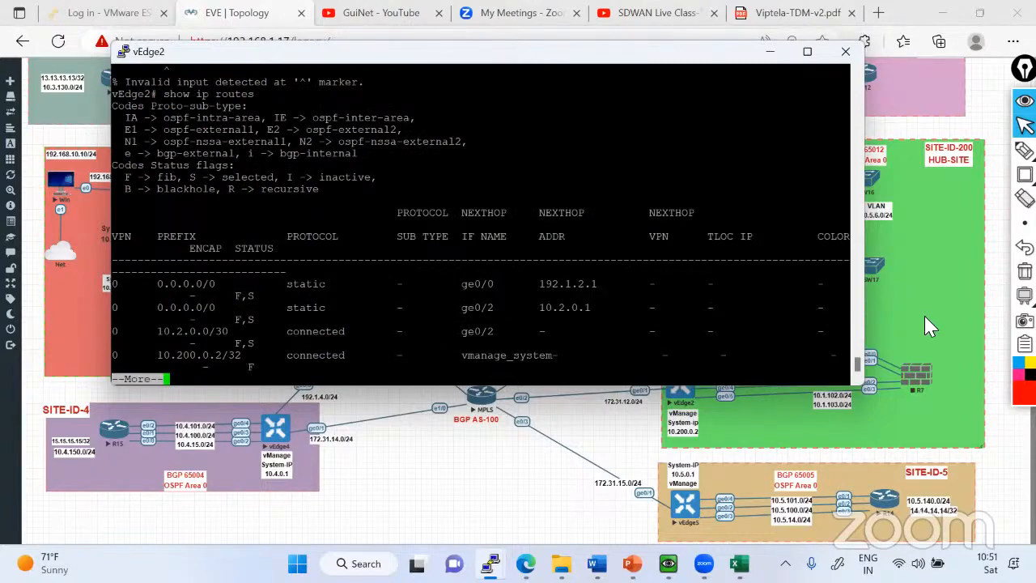
click(807, 51)
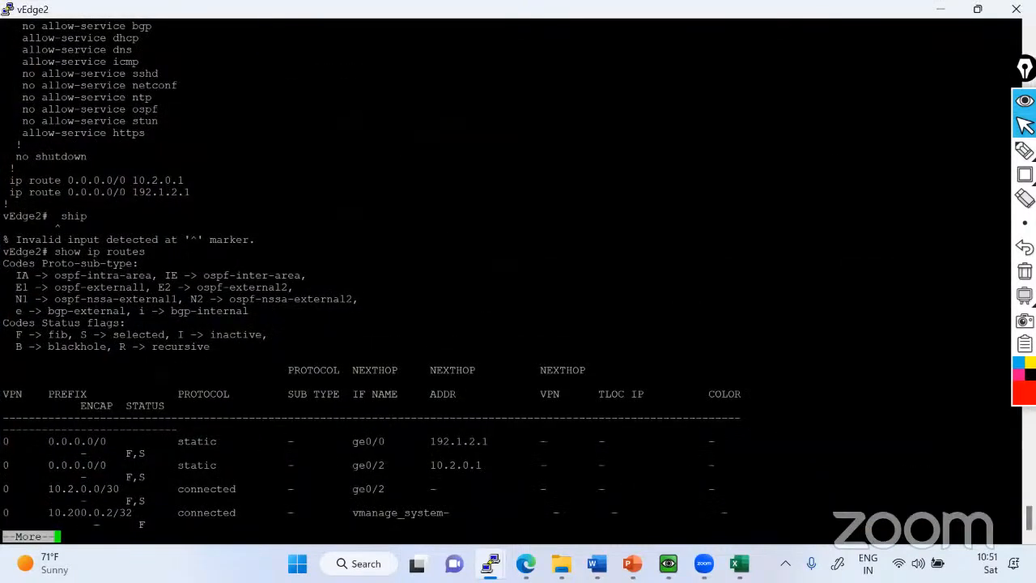
drag(4, 442, 779, 465)
key(space)
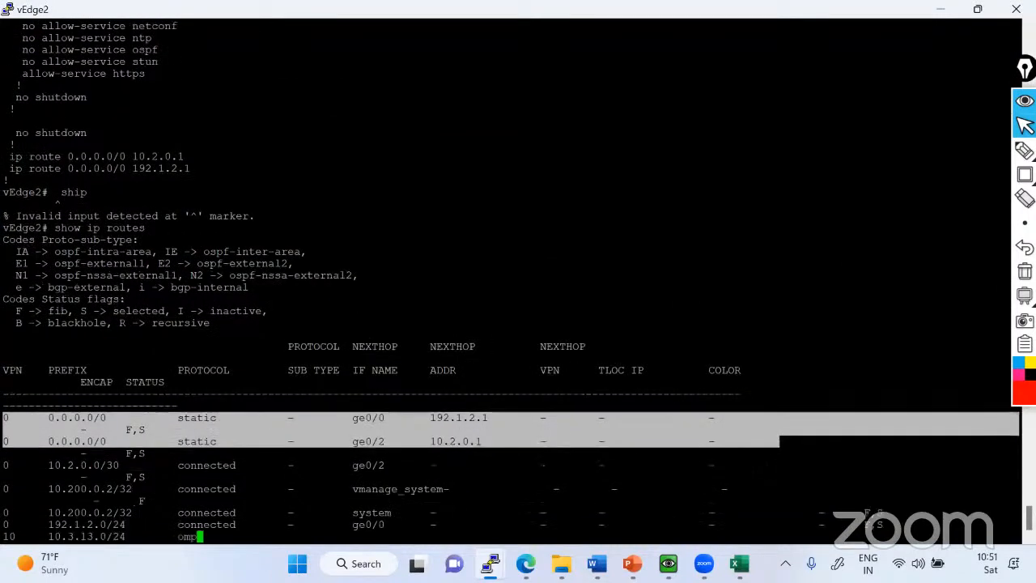
key(q)
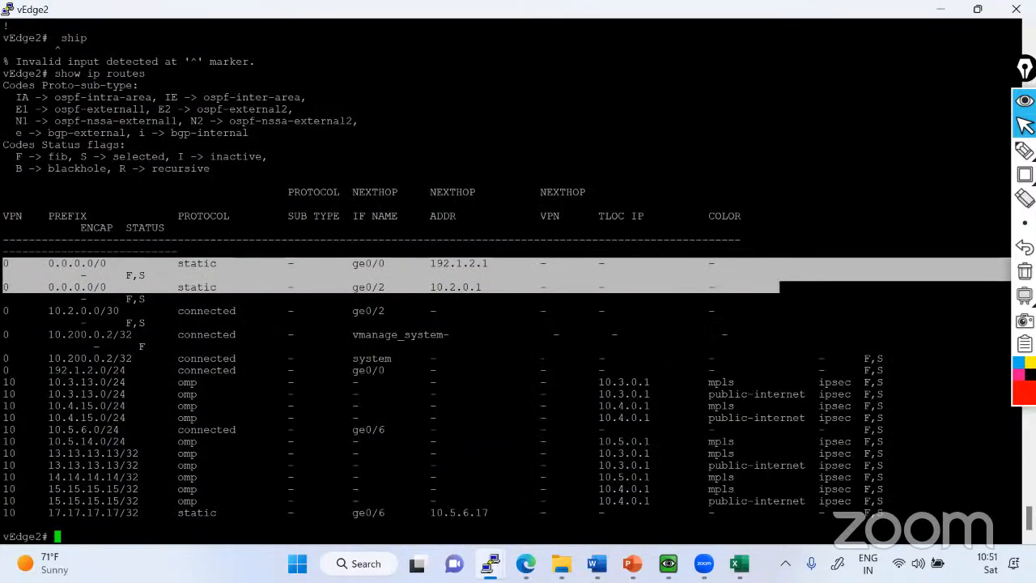
Display vEdge2's IP routes again at full window width and page through the VPN 10 entries.
key(Return)
key(Return)
key(Return)
key(Up)
key(Return)
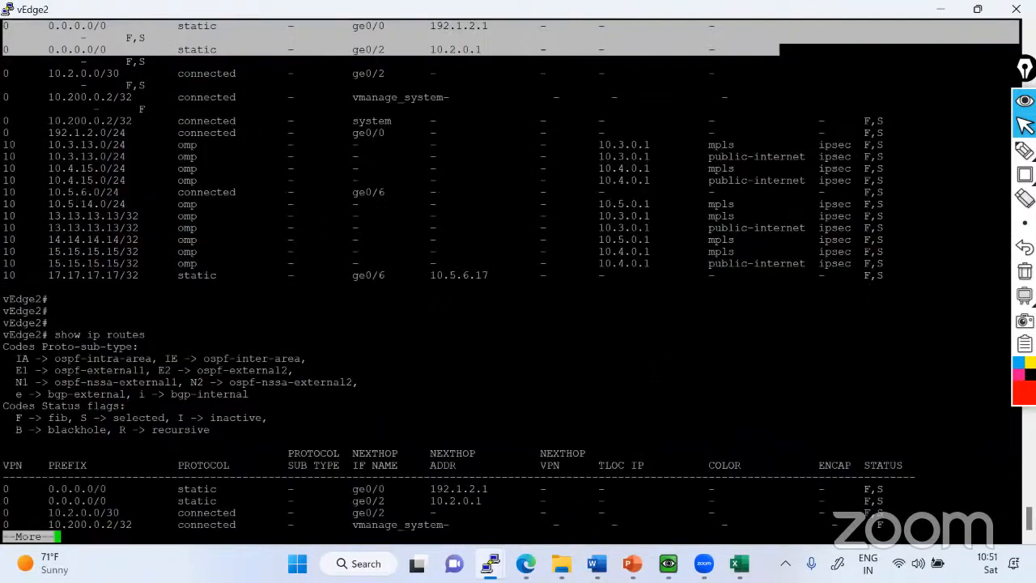
key(space)
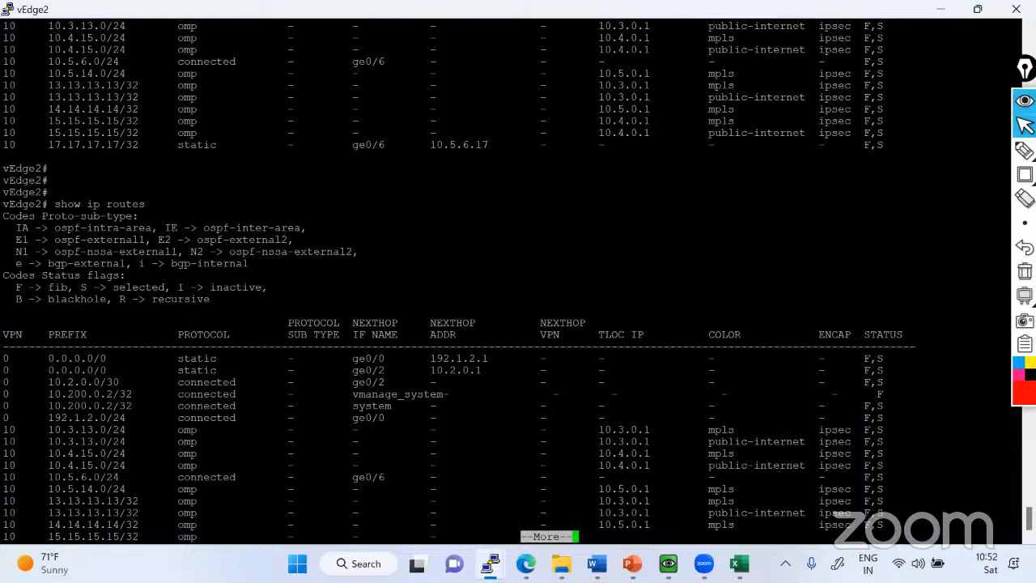
Switch to the vEdge1 console, enter VPN 0 configuration and review the earlier VPN 0 BGP and ge0/0 output.
key(alt+Tab)
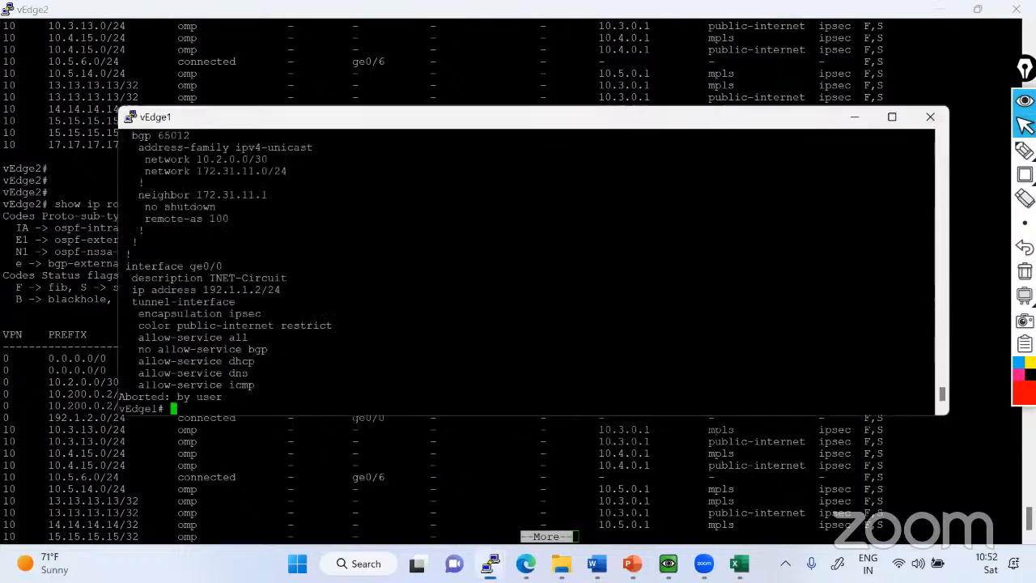
text(conf t)
key(Return)
text(n 0)
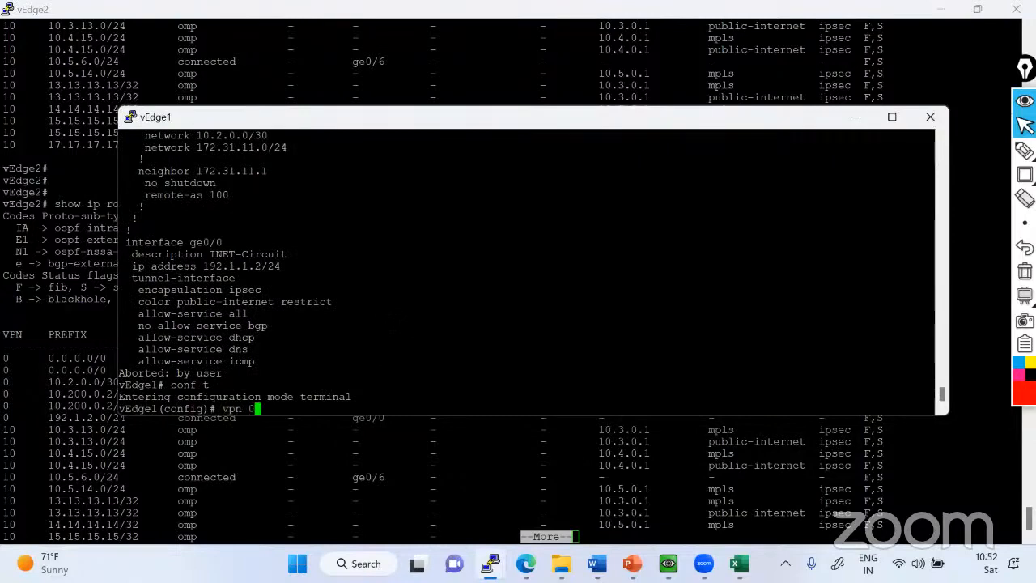
scroll(526, 271, up, 4)
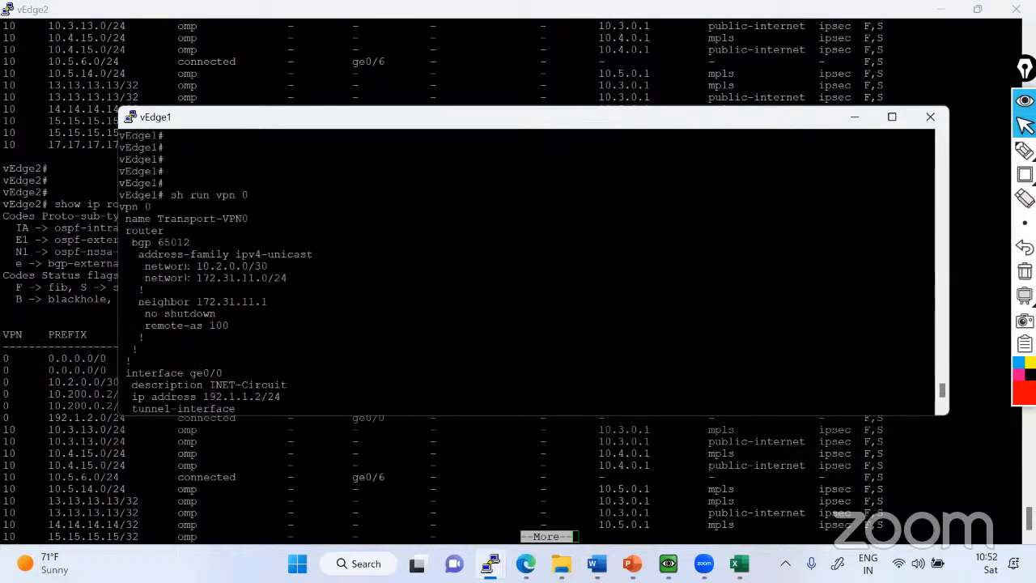
scroll(185, 302, down, 4)
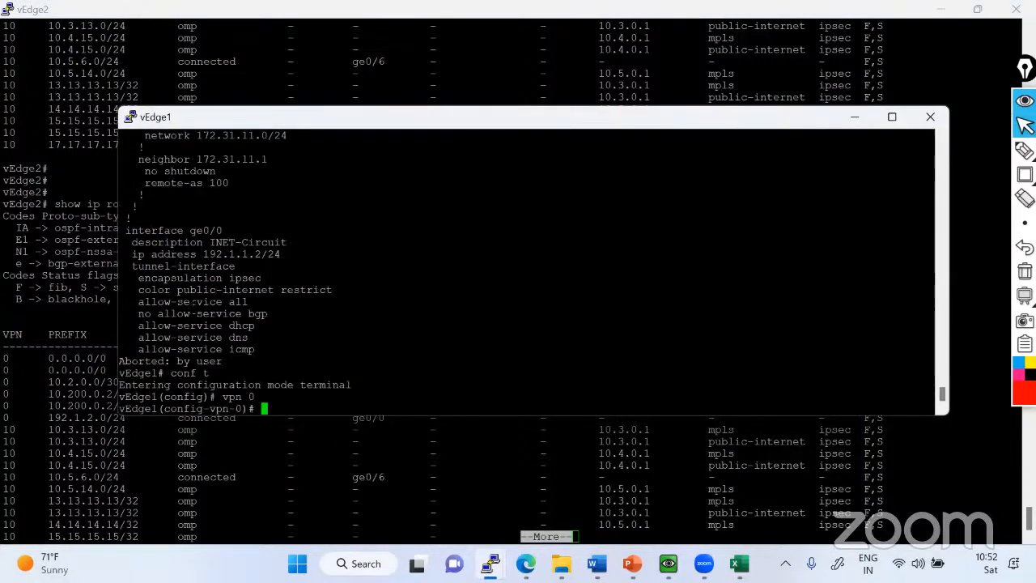
scroll(195, 284, up, 20)
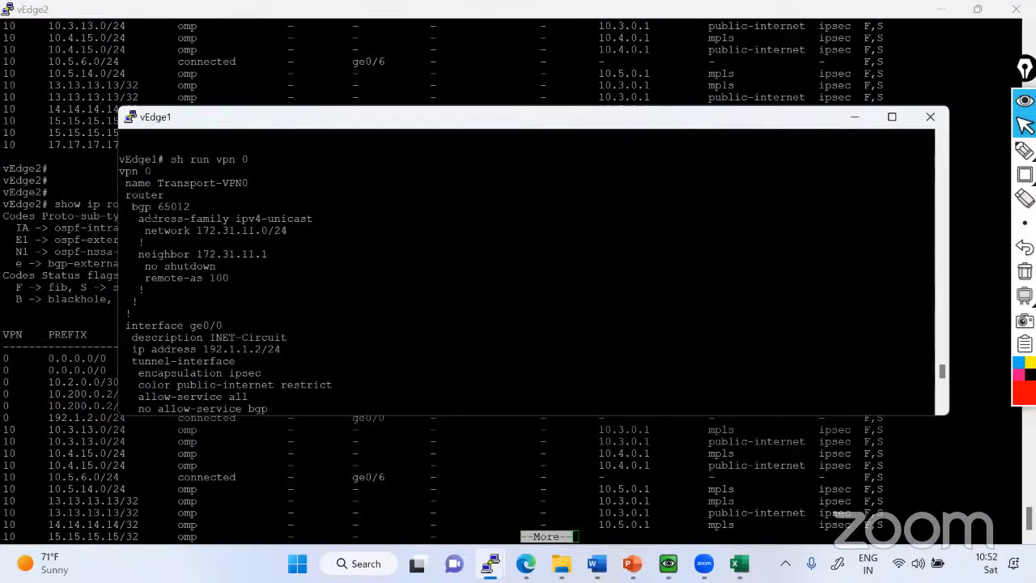
scroll(152, 219, down, 20)
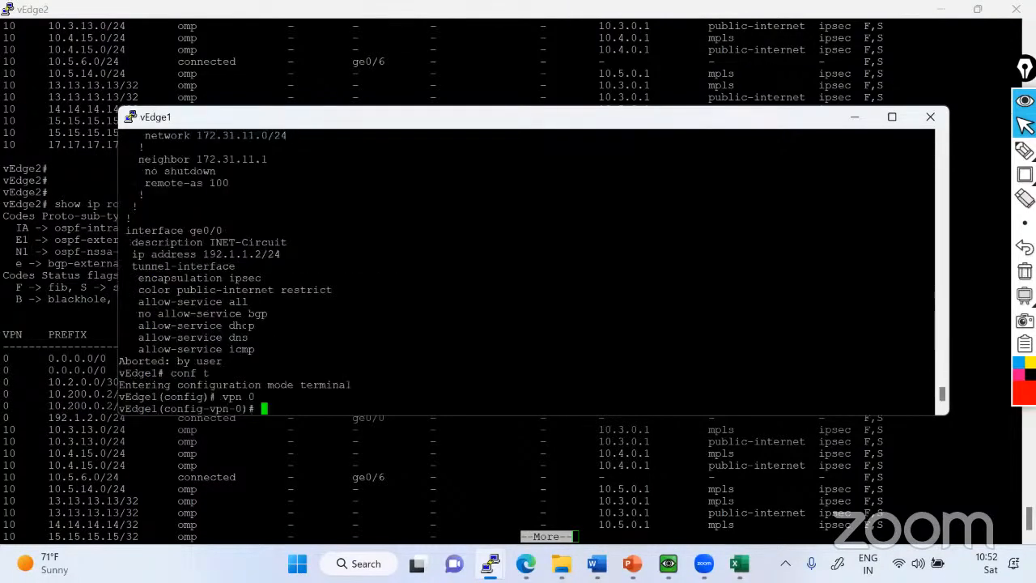
Leave configuration mode on vEdge1 and display its VPN 0 running configuration through to the end.
key(ctrl+z)
key(Return)
key(Return)
key(Return)
text(sh run v)
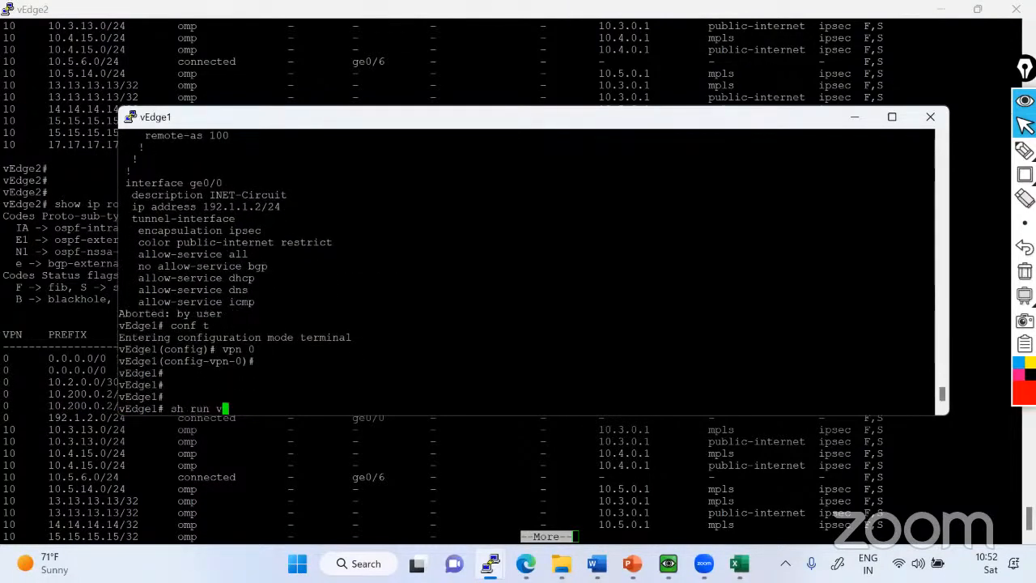
text(pn 0)
key(Return)
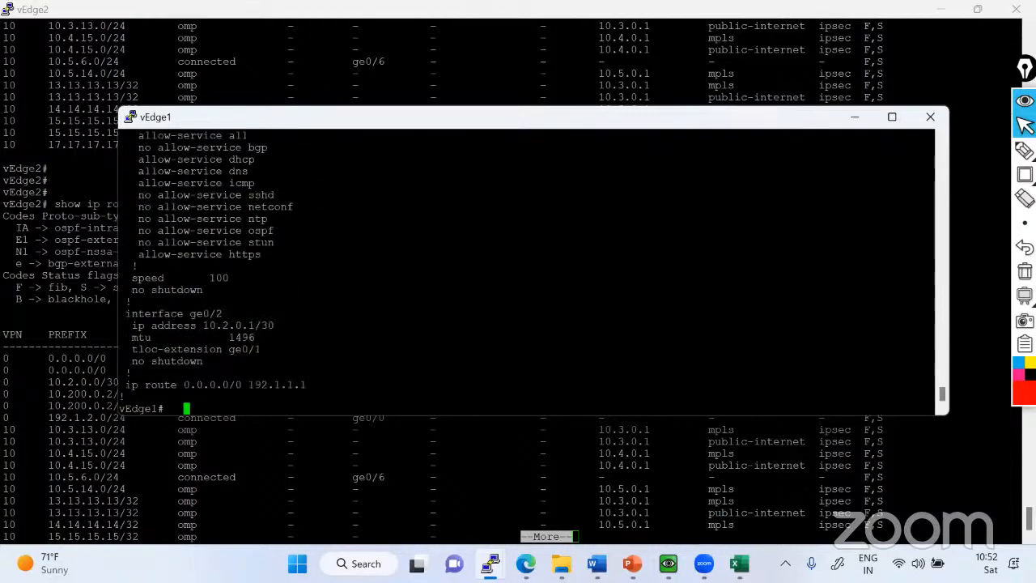
Enter configuration mode for interface ge0/2 under VPN 0 on vEdge1.
text(conf t)
key(Return)
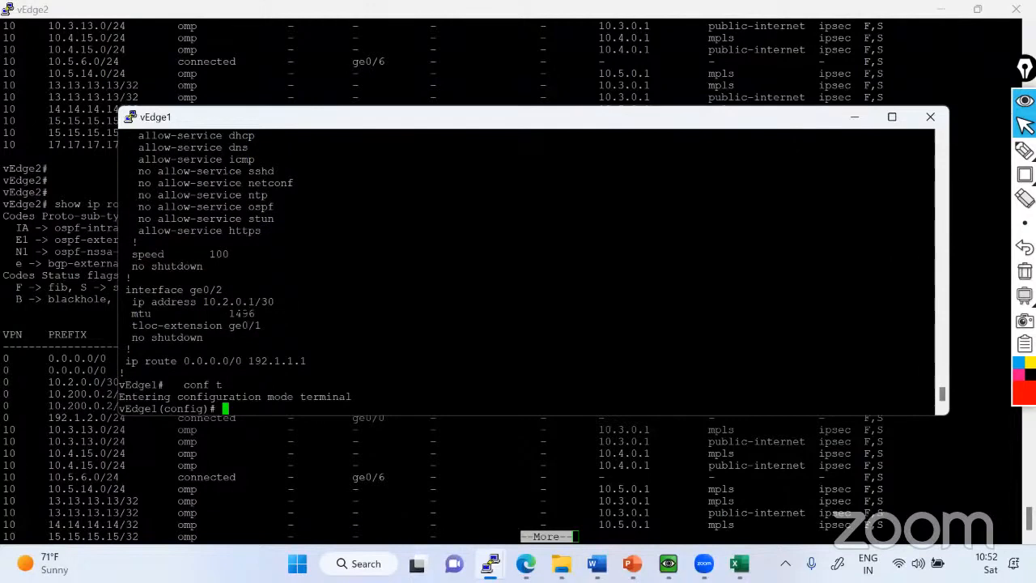
text(vpn 0)
key(Return)
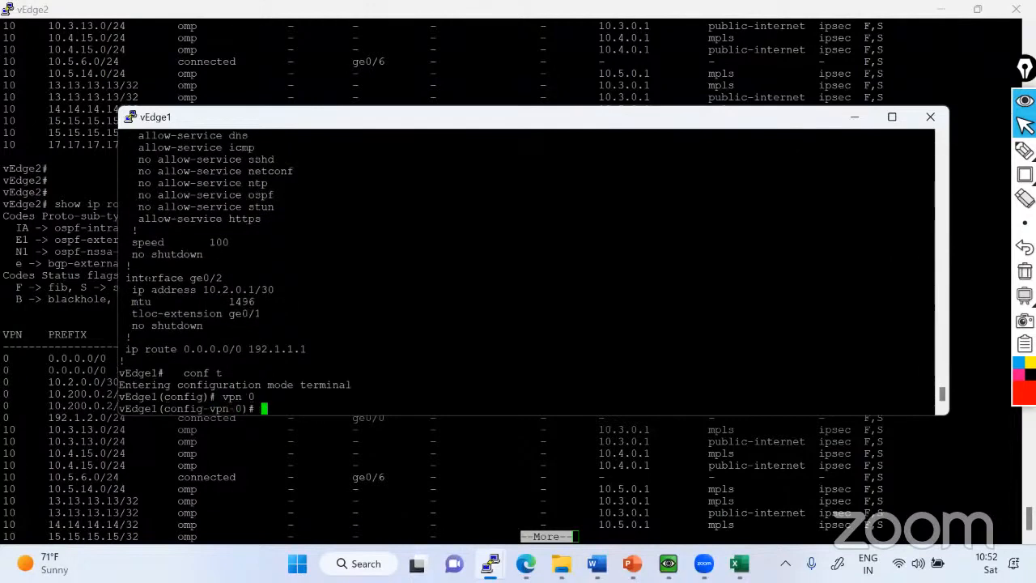
triple_click(148, 278)
right_click(149, 277)
key(Return)
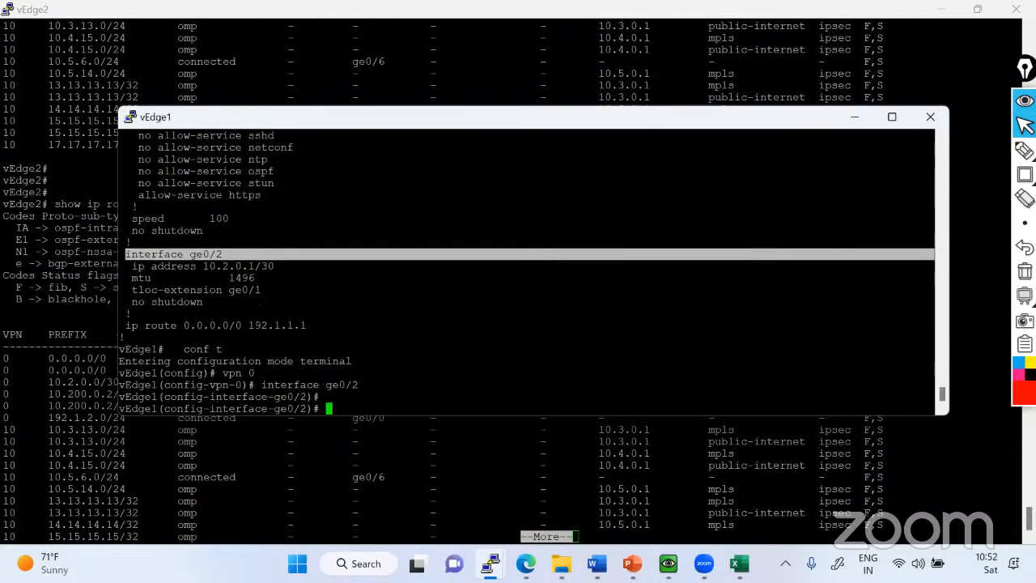
Remove the tloc-extension from vEdge1's ge0/2, commit the change and leave configuration mode.
text(no tloc-extension)
key(Return)
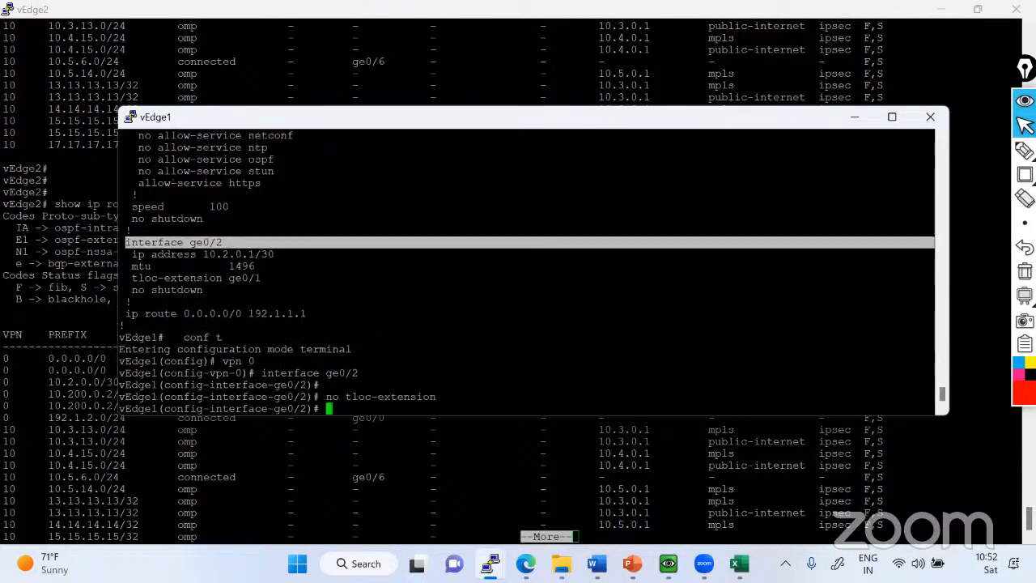
text(commit)
key(Return)
key(ctrl+z)
key(Return)
key(Return)
key(Return)
key(Return)
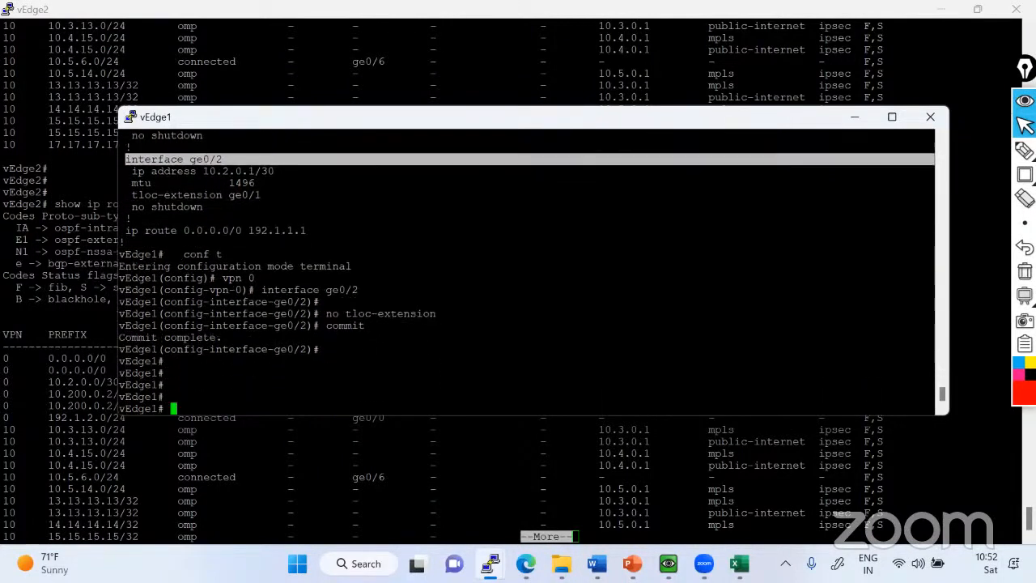
Display vEdge1's VPN 0 running configuration to the end to check interface ge0/2.
key(Return)
key(Return)
text(conf)
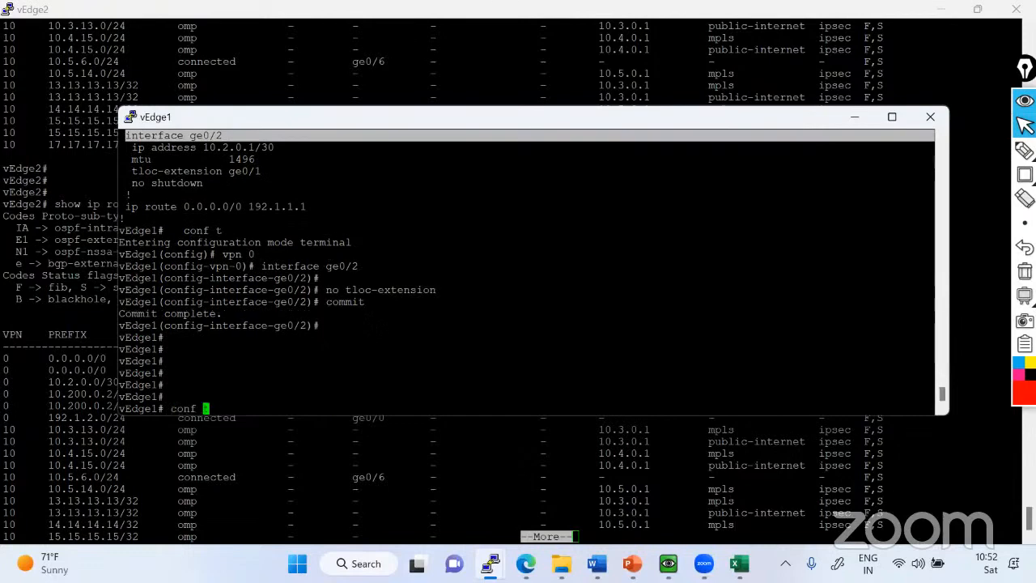
key(Up)
key(Return)
key(space)
key(space)
key(space)
key(space)
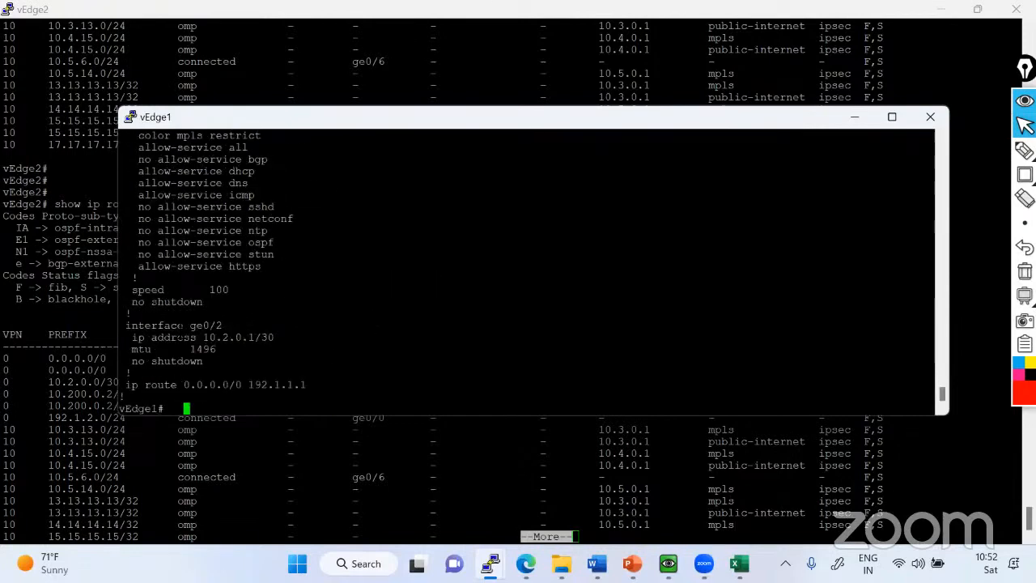
Switch to the vEdge2 console, abort the paged route listing and show its control connections.
key(alt+Tab)
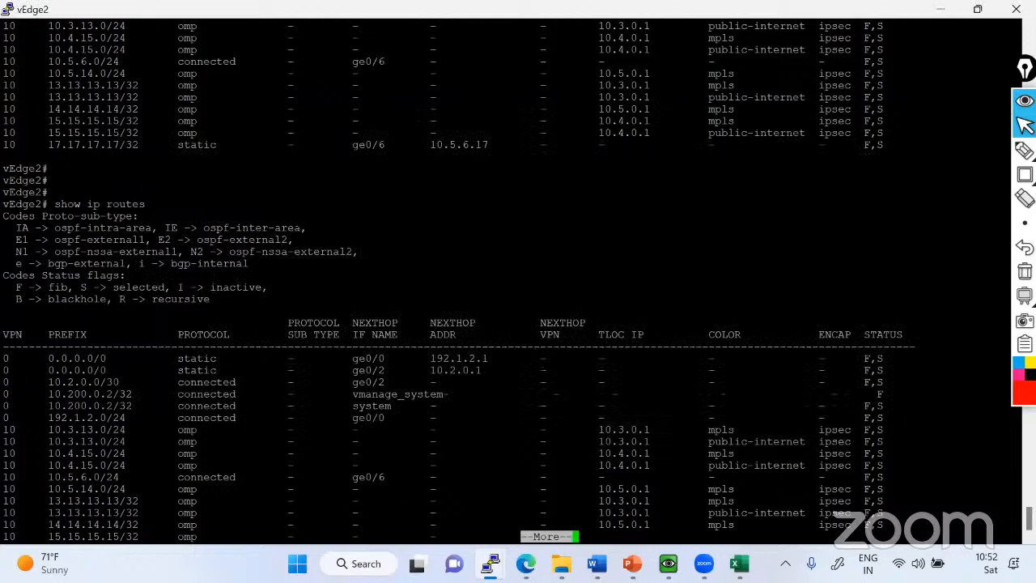
key(Return)
key(Return)
key(ctrl+c)
key(Return)
key(Return)
key(Return)
key(Return)
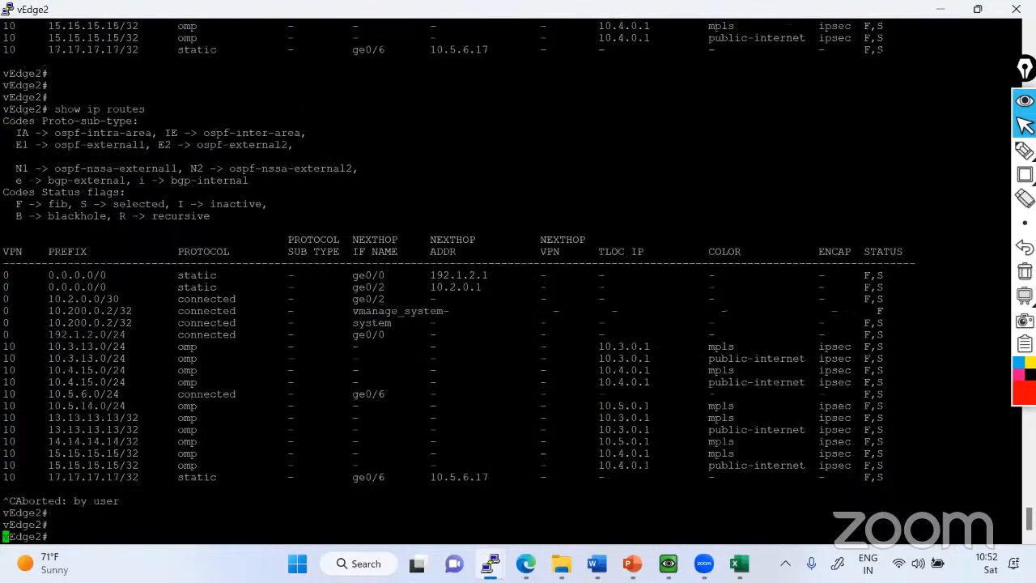
text(sh contr)
key(Tab)
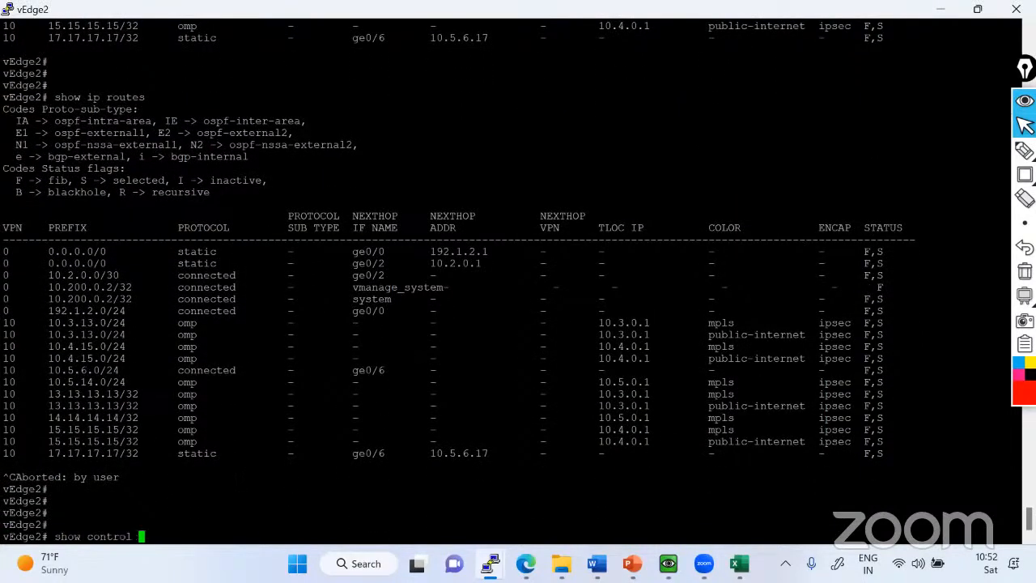
text(conn)
key(Tab)
key(Return)
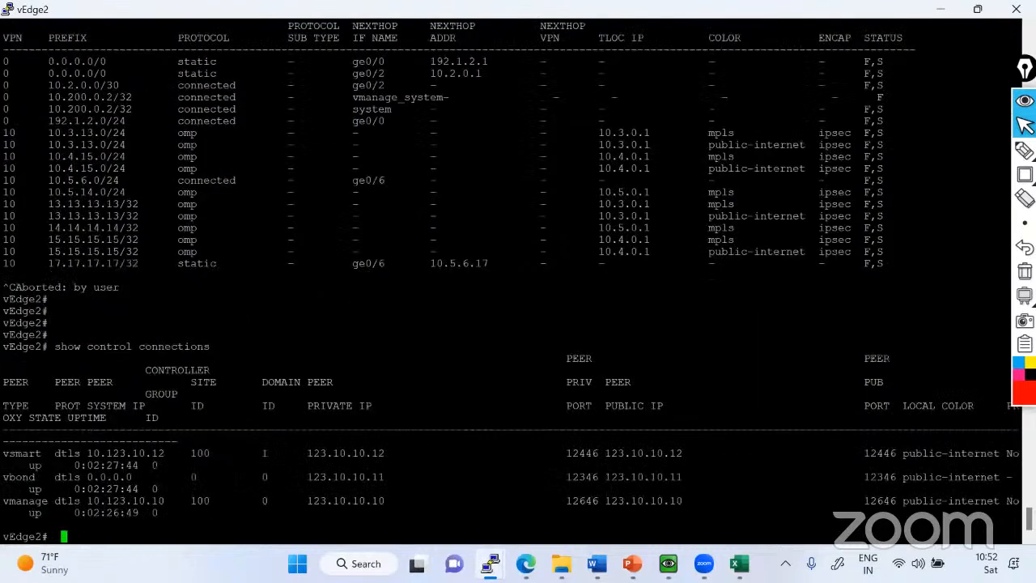
Repeat the control connections display on vEdge2 three more times, separating the outputs with blank prompts.
key(Return)
key(Return)
key(Return)
key(Return)
key(Return)
key(Return)
key(Return)
key(Return)
key(Return)
key(Return)
key(Return)
key(Return)
key(Return)
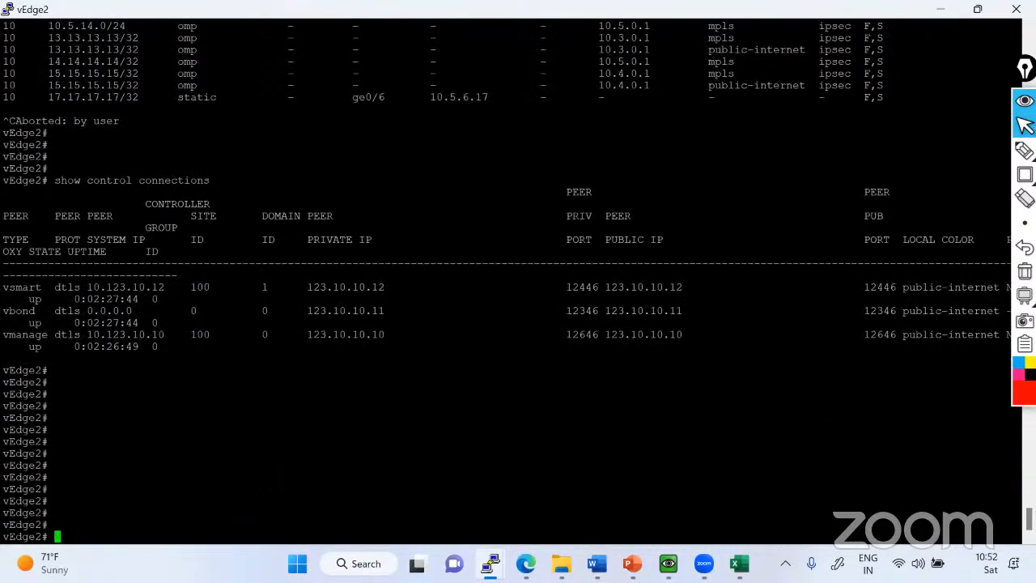
key(Up)
key(Return)
key(Return)
key(Return)
key(Return)
key(Return)
key(Return)
key(Return)
key(Return)
key(Return)
key(Return)
key(Return)
key(Return)
key(Return)
key(Return)
key(Return)
key(Return)
key(Return)
key(Return)
key(Return)
key(Return)
key(Return)
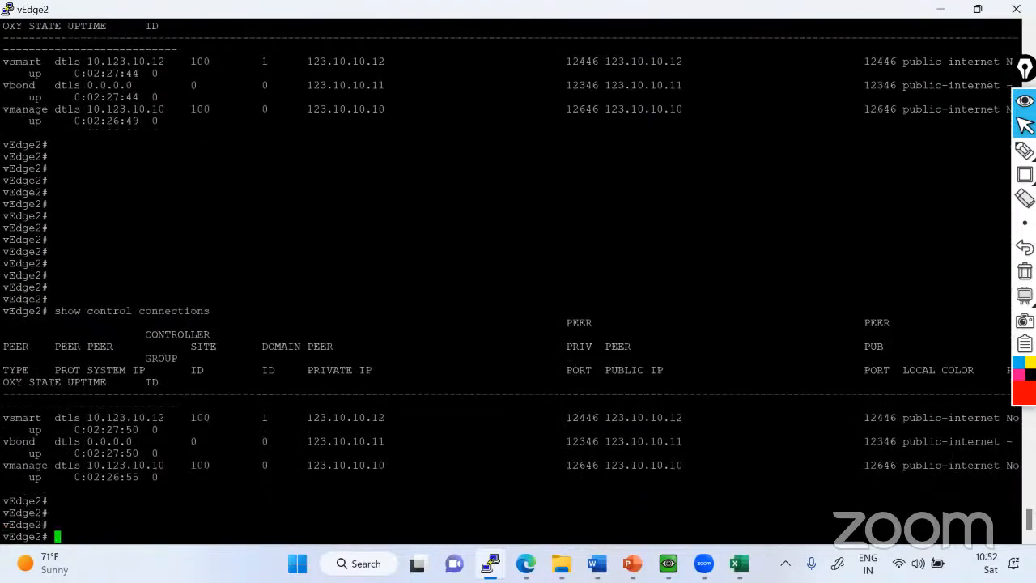
key(Up)
key(Return)
key(Return)
key(Return)
key(Return)
key(Return)
key(Return)
key(Return)
key(Return)
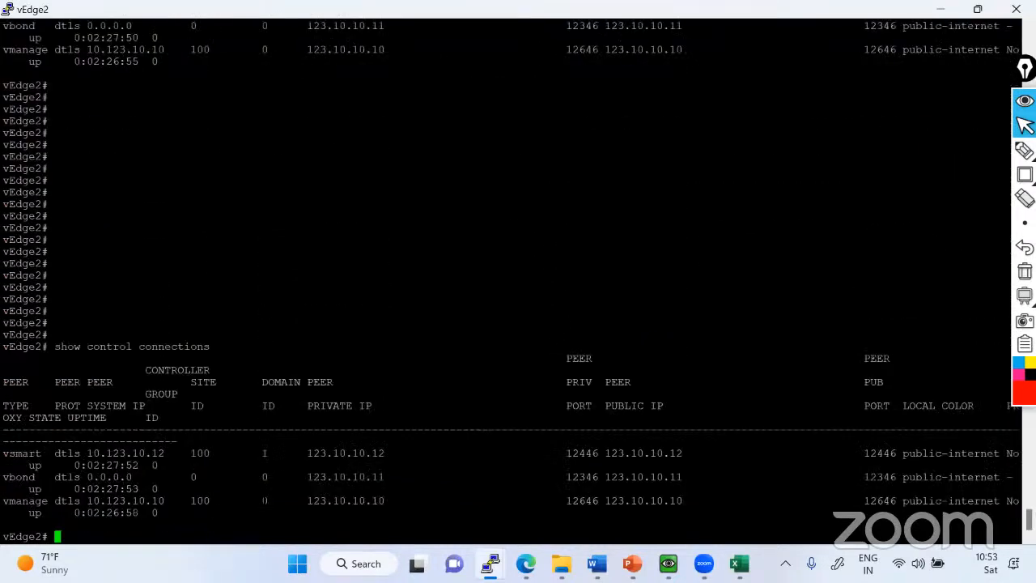
key(Return)
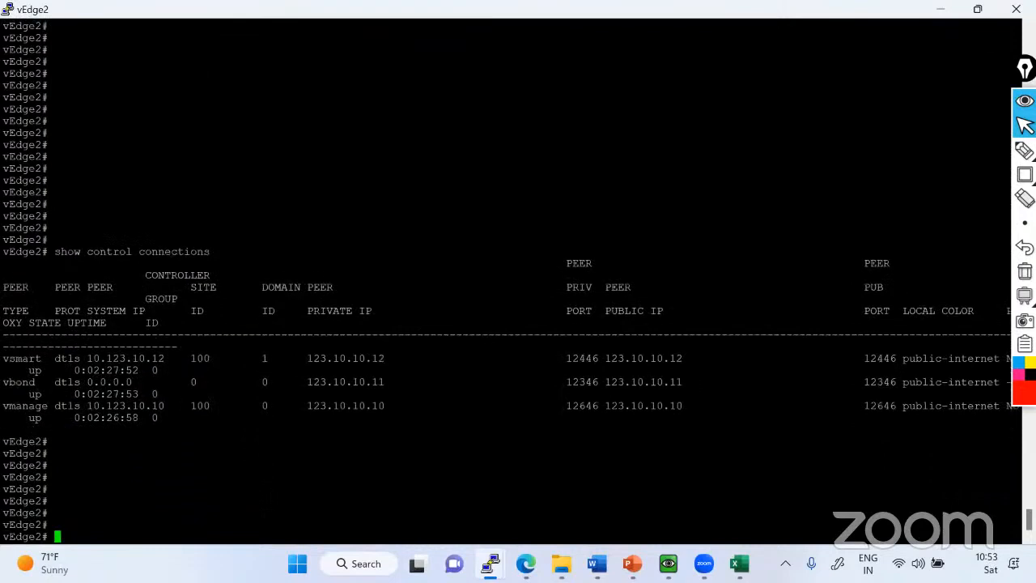
key(Up)
key(Return)
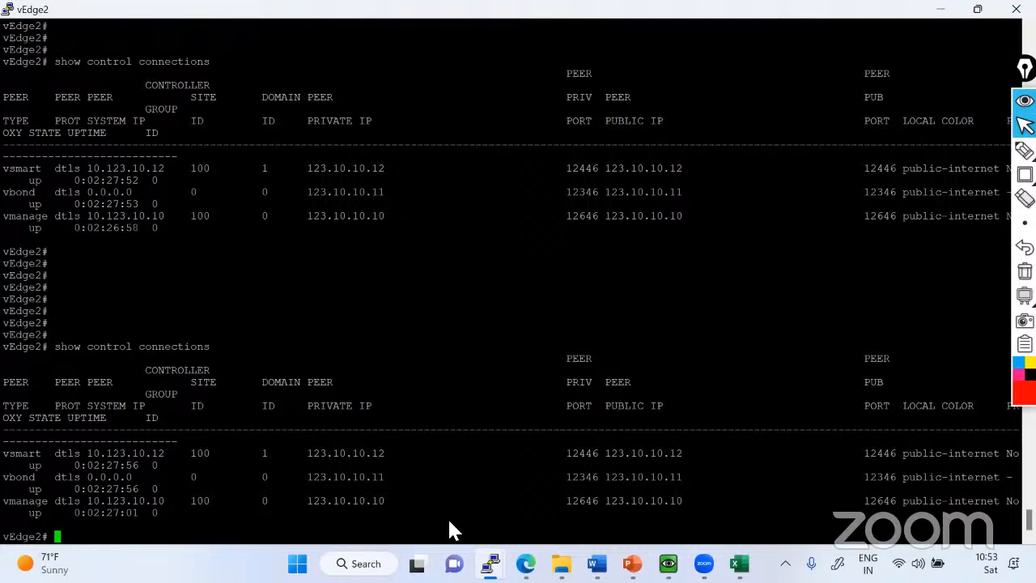
Switch to the vEdge1 console and enter configuration mode for interface ge0/2 under VPN 0.
mouse_move(490, 564)
click(345, 477)
text(conf t)
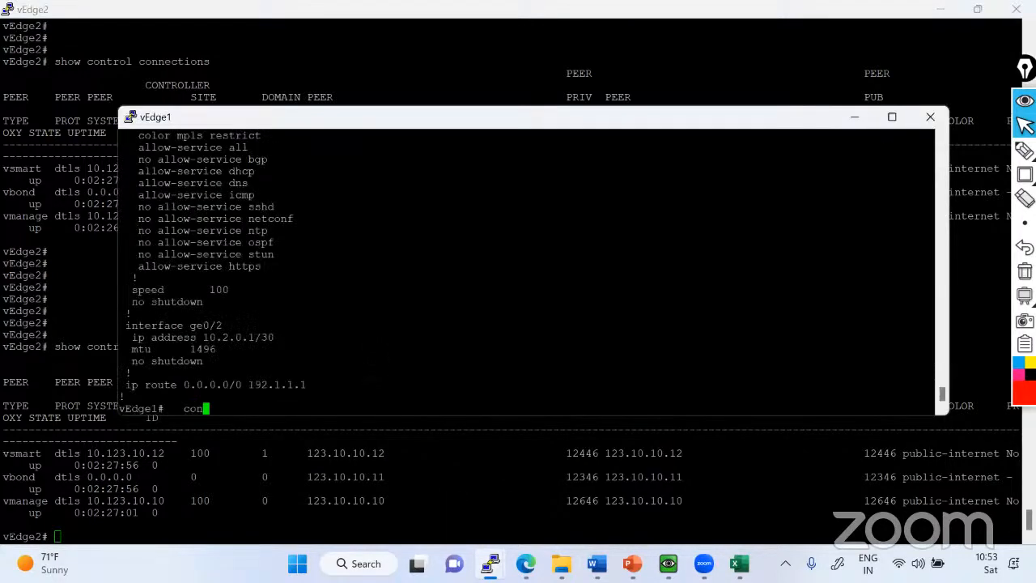
key(Return)
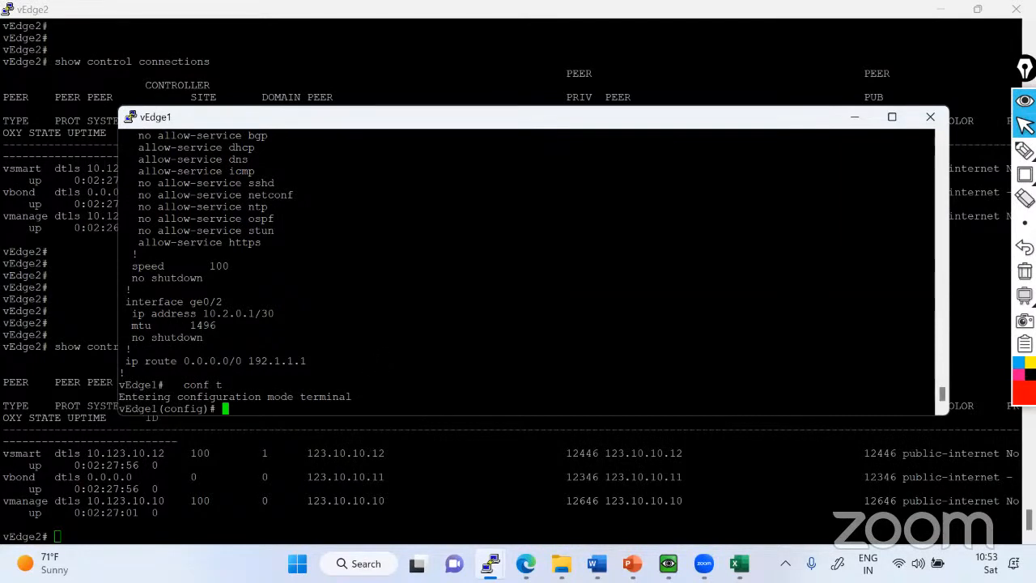
text(vpn 0)
key(Return)
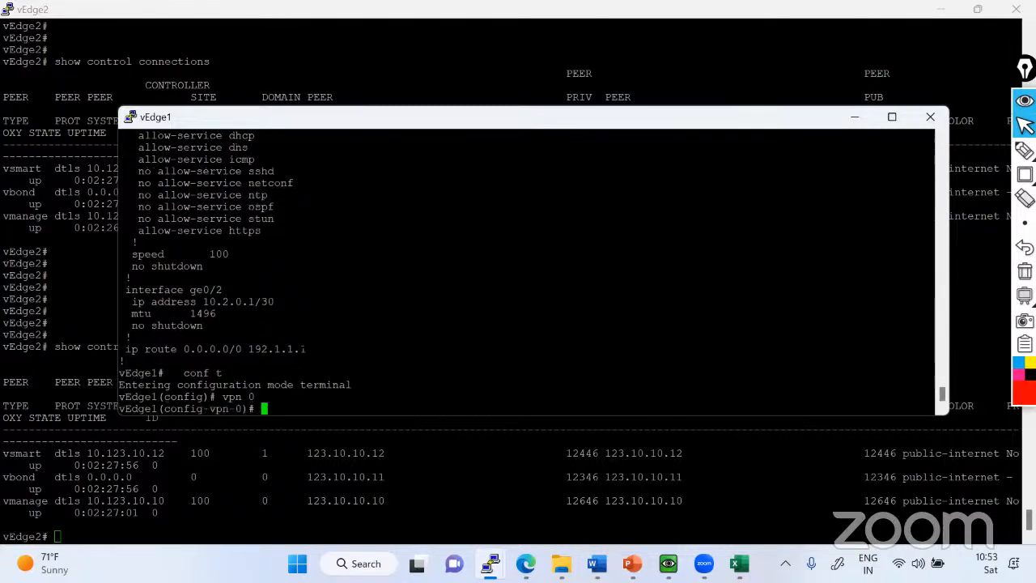
drag(127, 290, 249, 290)
right_click(373, 314)
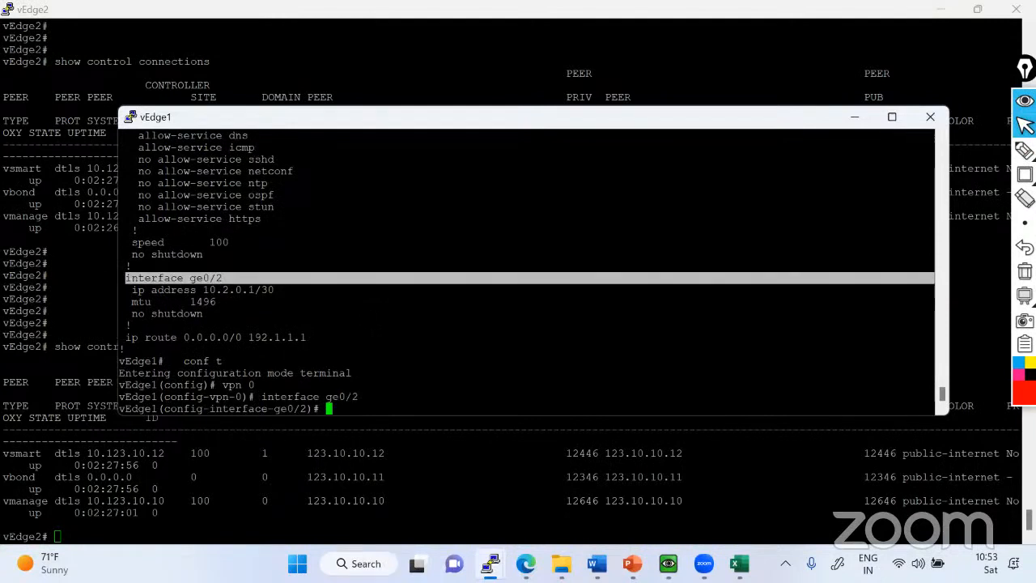
Set the interface's tloc-extension to ge0/1, consulting the possible completions and the earlier configuration output.
text(tloc-extension )
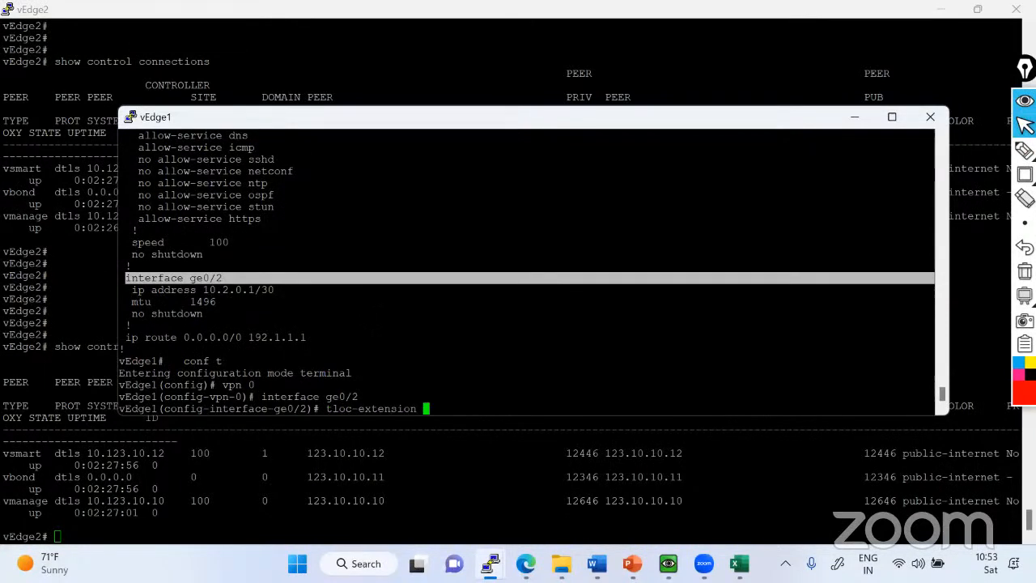
text(?)
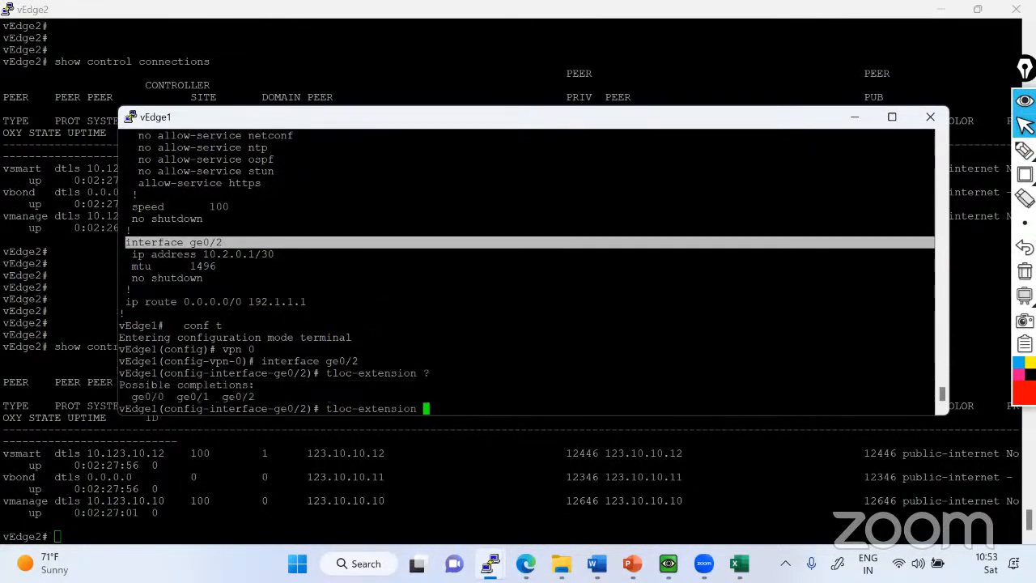
text(ge0/1 ?)
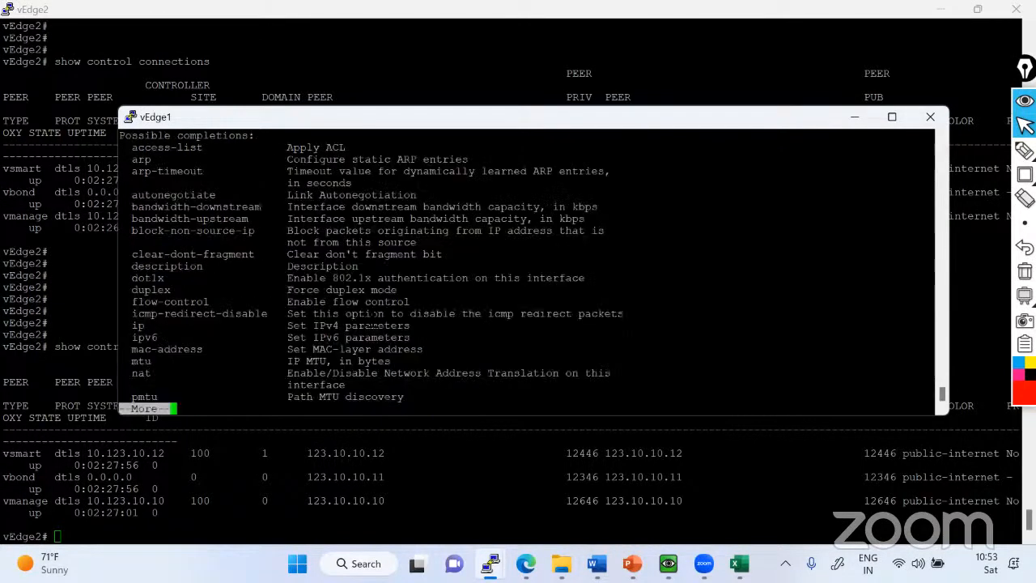
key(space)
scroll(526, 271, up, 10)
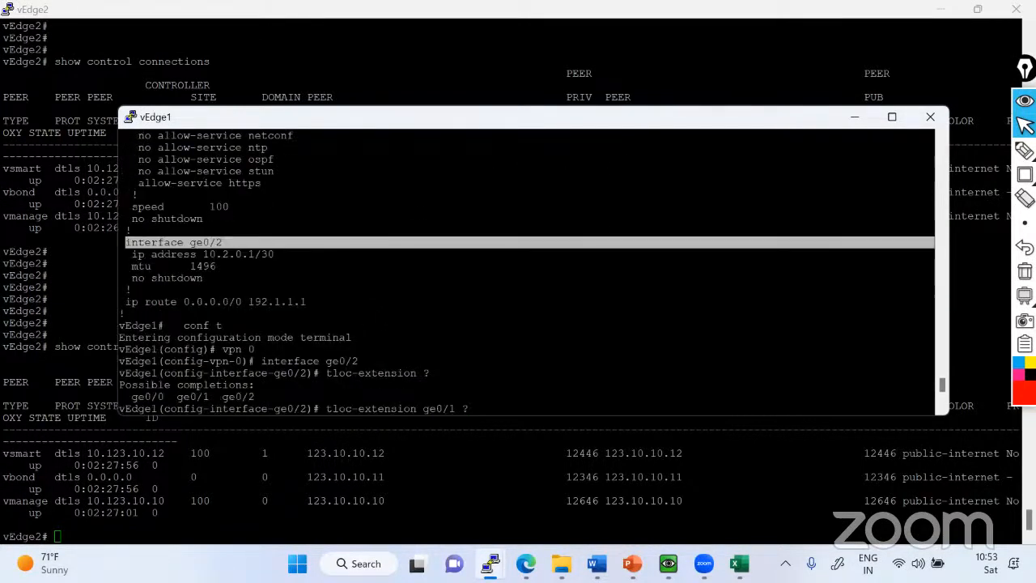
scroll(526, 271, up, 5)
scroll(526, 272, down, 10)
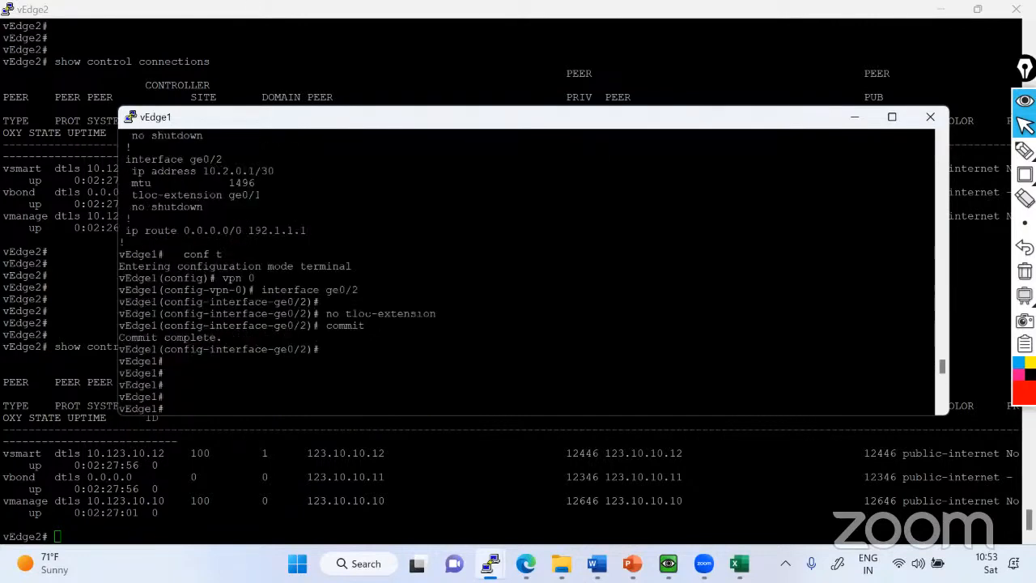
scroll(527, 271, down, 10)
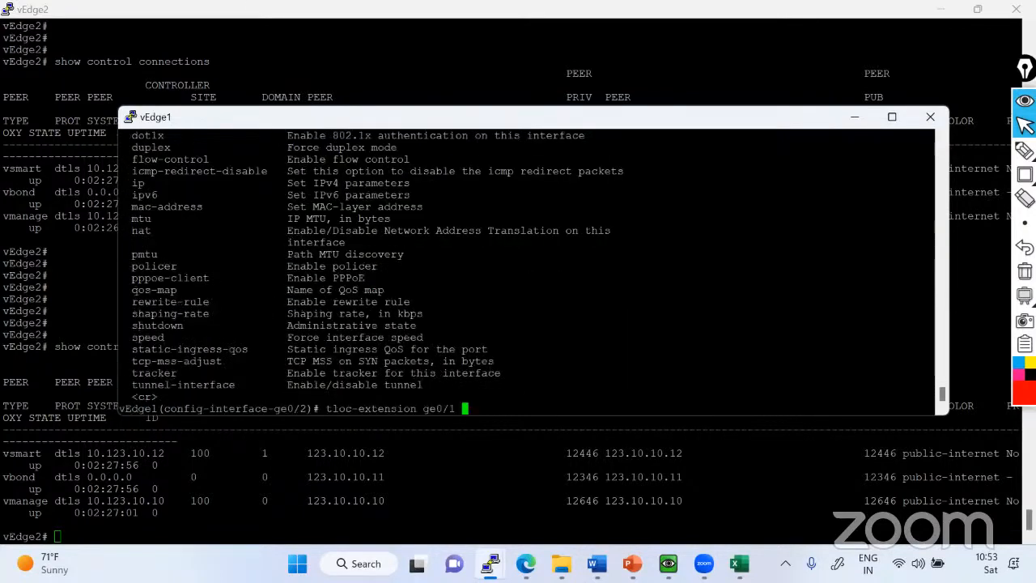
key(Return)
key(Return)
key(Return)
Commit the restored TLOC extension on vEdge1 and leave configuration mode.
text(commit)
key(Return)
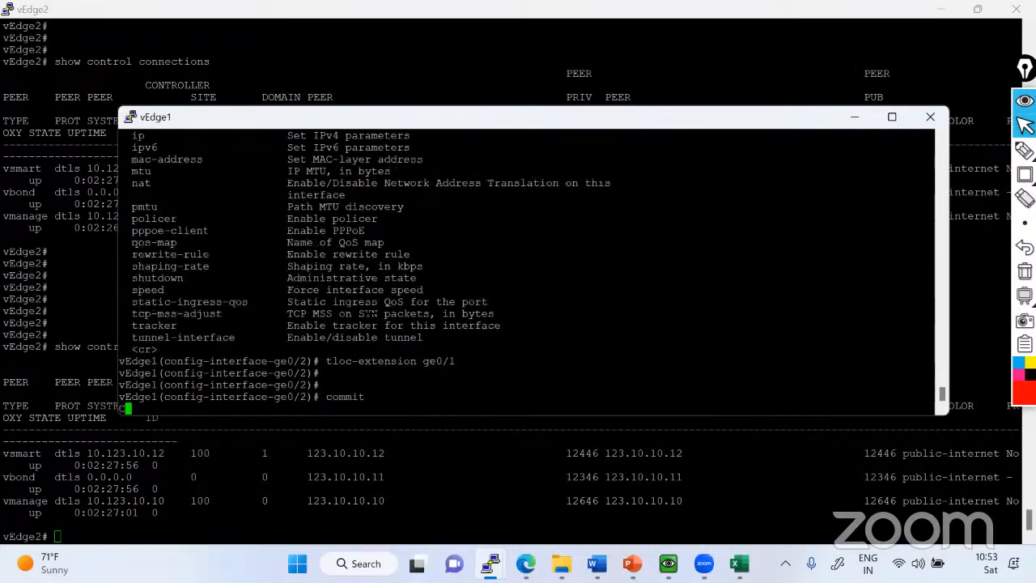
key(ctrl+z)
key(Return)
key(Return)
key(Return)
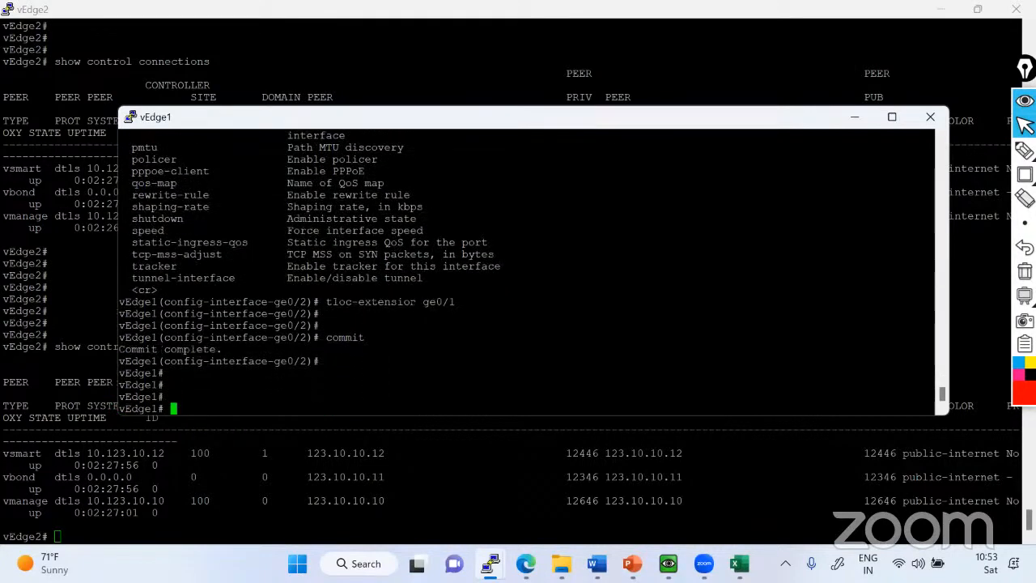
Return to the vEdge2 console and show its control connections below a run of blank prompts.
click(855, 116)
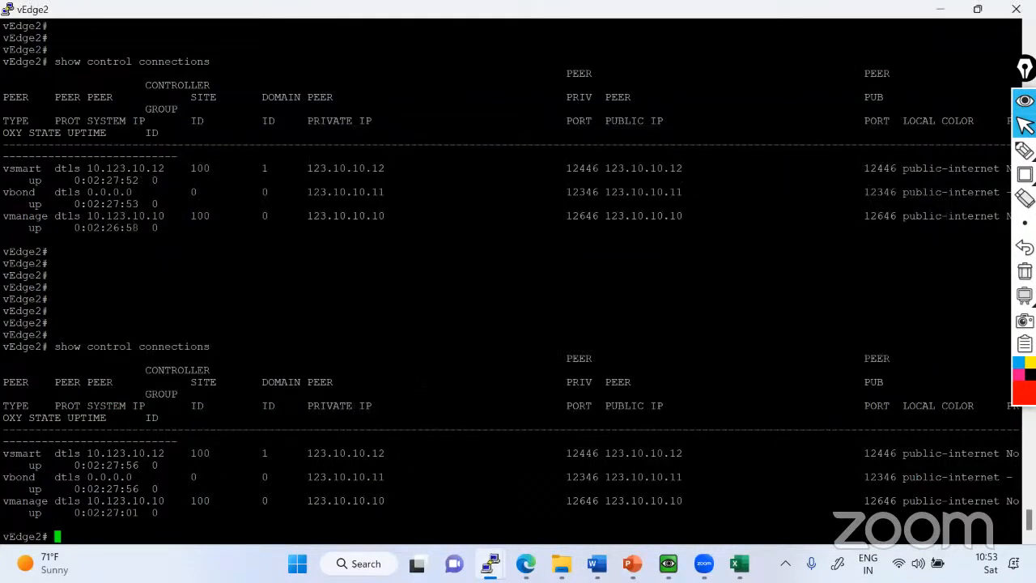
key(Return)
key(Return)
key(Return)
key(Return)
key(Return)
key(Return)
key(Return)
key(Return)
key(Return)
key(Return)
key(Return)
key(Return)
key(Return)
key(Return)
key(Return)
key(Return)
key(Return)
key(Return)
key(Return)
key(Return)
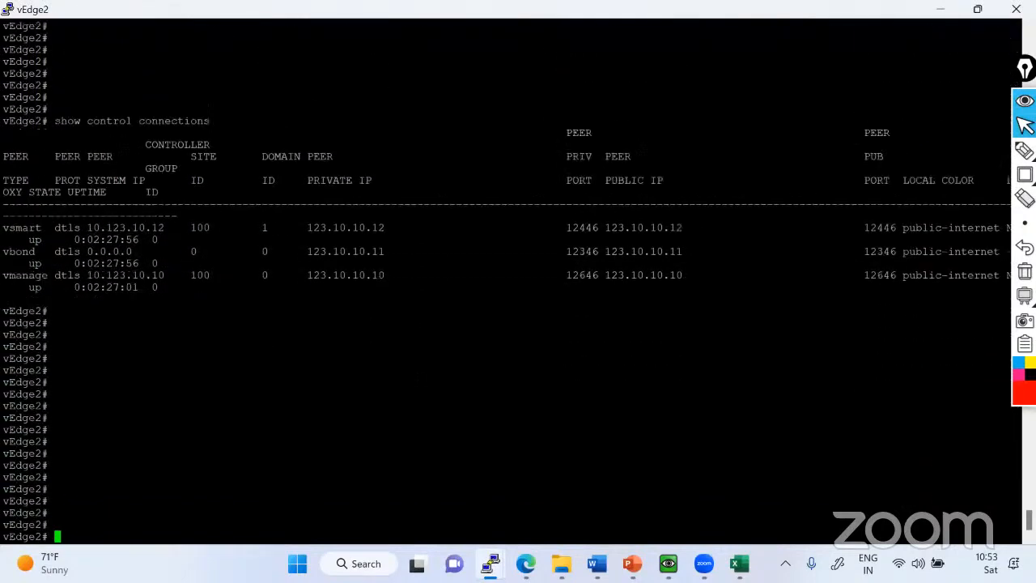
key(Return)
key(Return)
key(Return)
text(show control connections)
key(Return)
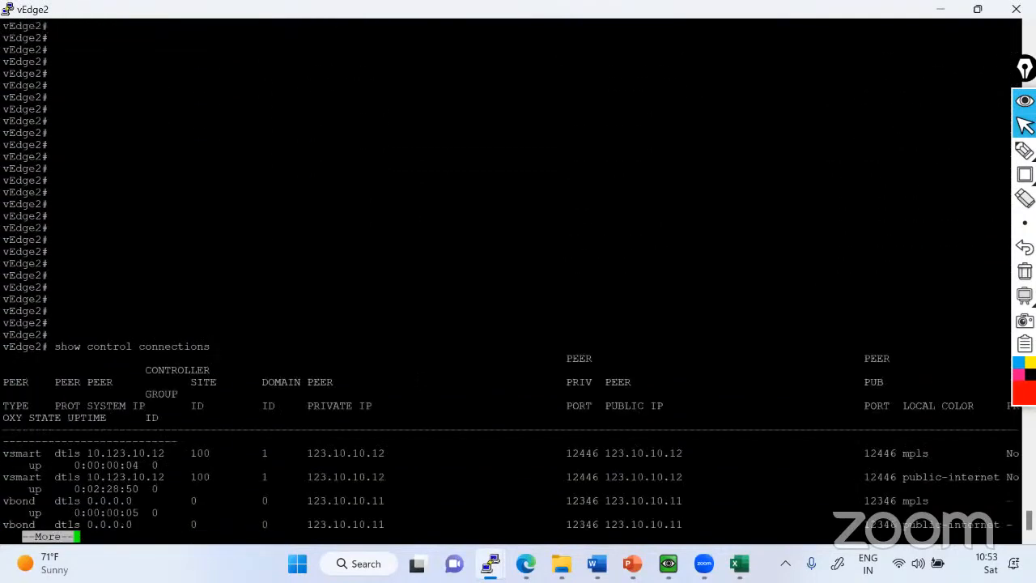
Page to the end of vEdge2's control connections and examine the mpls and public-internet entries.
key(Return)
key(Return)
key(Return)
key(Return)
key(Return)
key(Return)
key(Return)
key(Return)
key(Return)
key(Return)
key(Return)
key(Return)
key(Return)
key(Return)
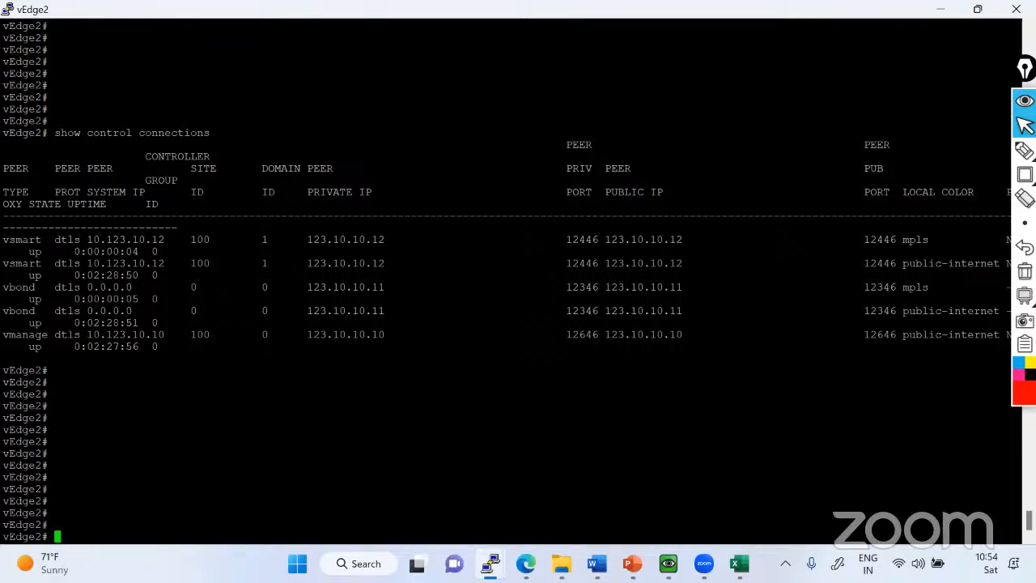
drag(2, 227, 812, 348)
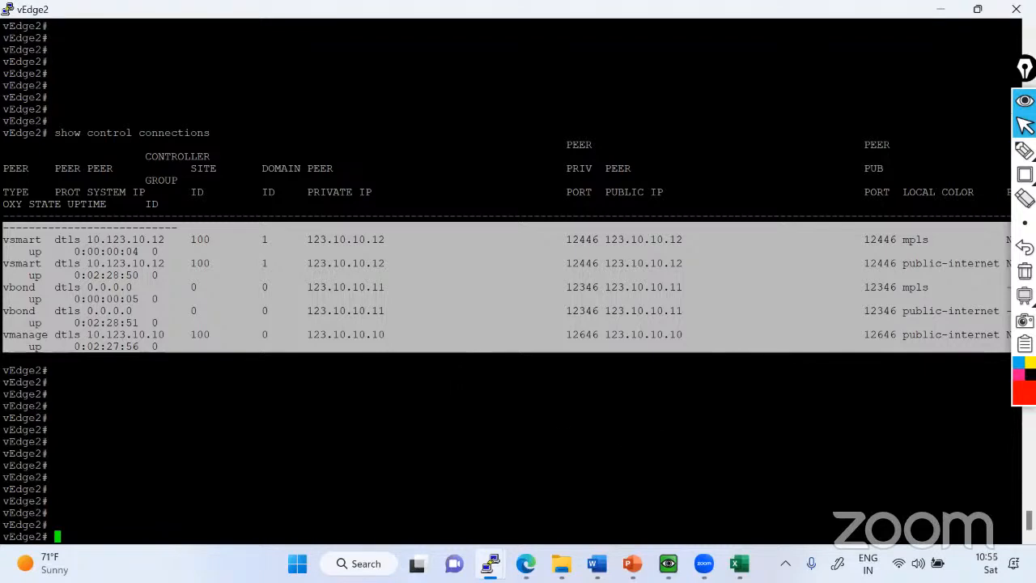
click(238, 352)
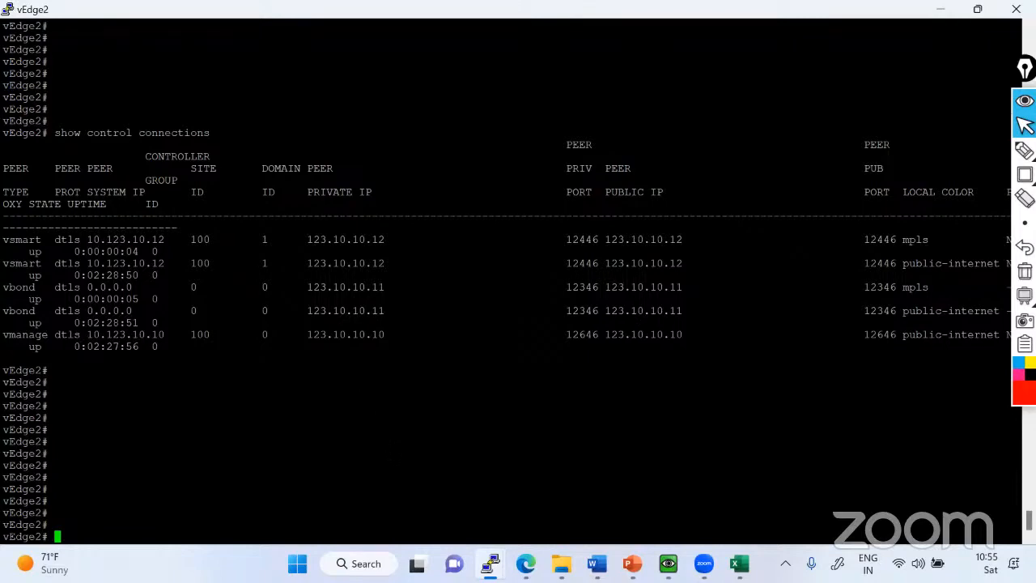
Switch to the EVE topology in the browser, open the hub-site switch SW17's console and enter privileged mode.
click(526, 564)
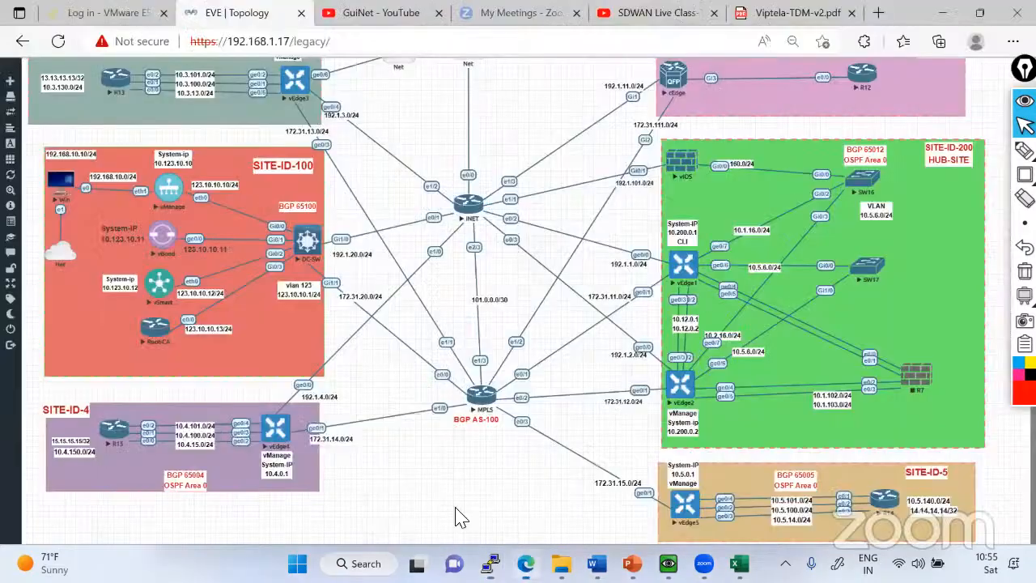
click(864, 273)
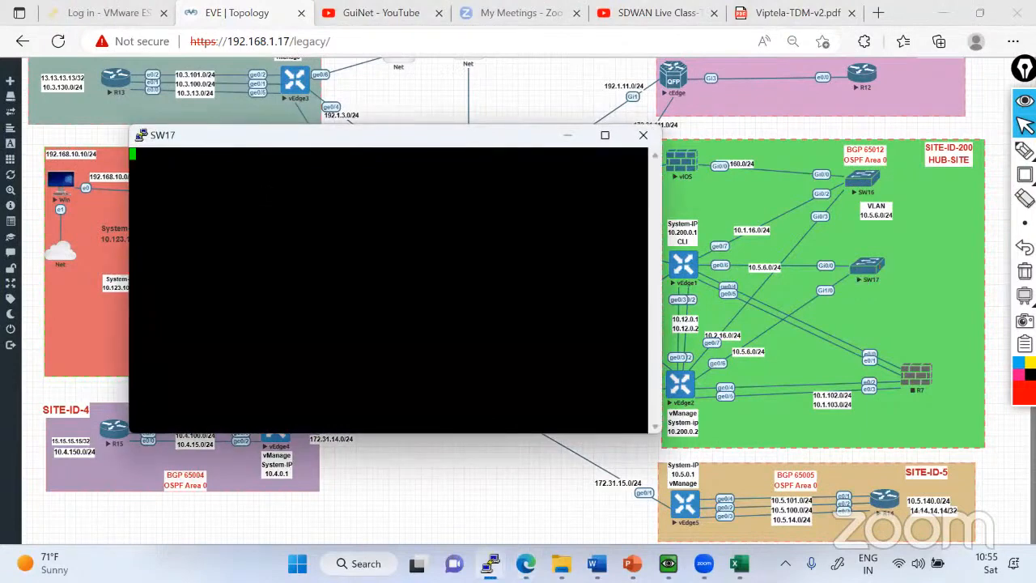
key(Return)
key(Return)
key(Return)
key(Return)
key(Return)
key(Return)
key(Return)
key(Return)
key(Return)
key(Return)
key(Return)
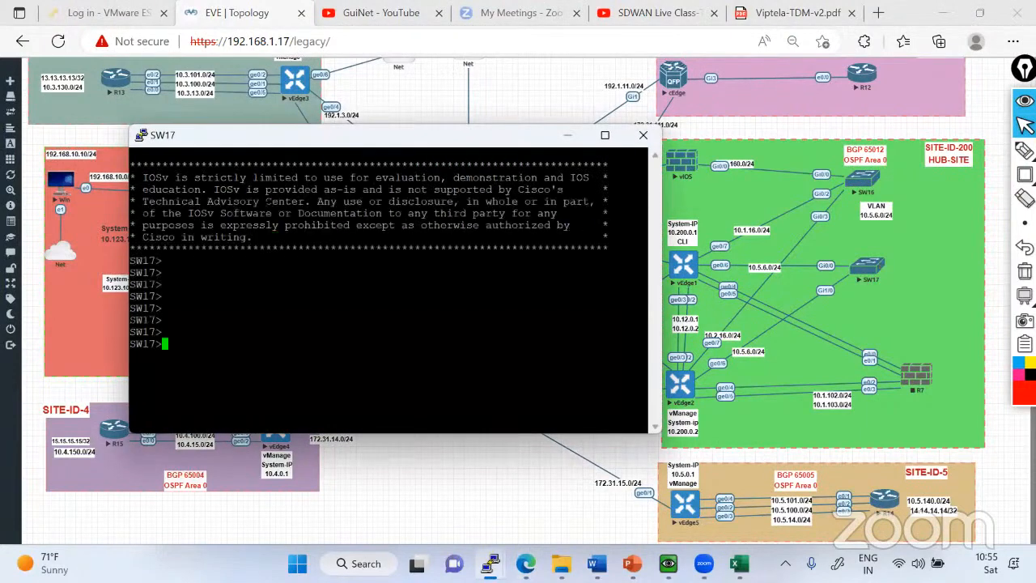
text(en)
key(Return)
key(Return)
key(Return)
key(Return)
key(Return)
key(Return)
key(Return)
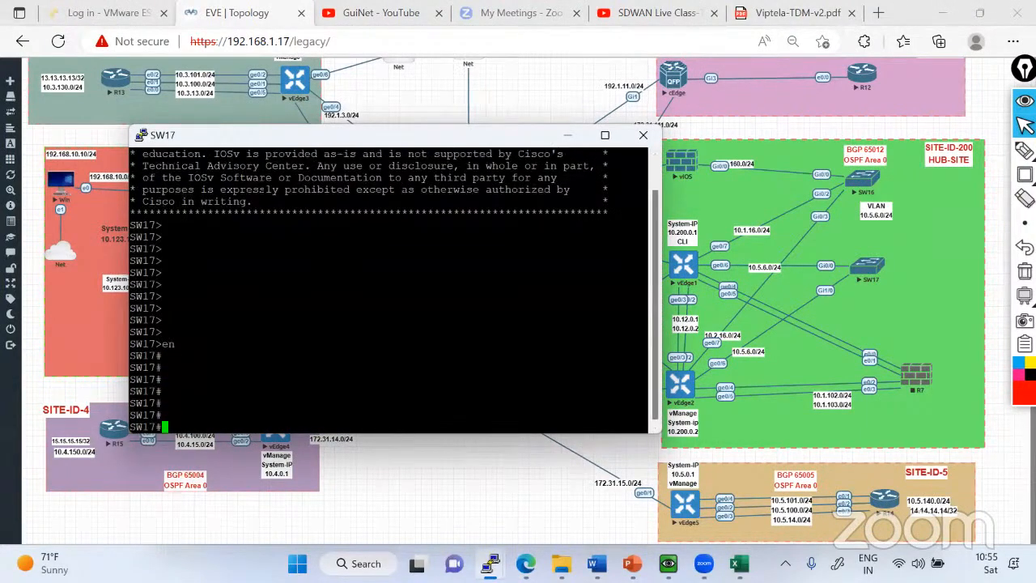
text(conf t)
key(BackSpace)
key(BackSpace)
key(BackSpace)
key(BackSpace)
key(BackSpace)
key(BackSpace)
key(Return)
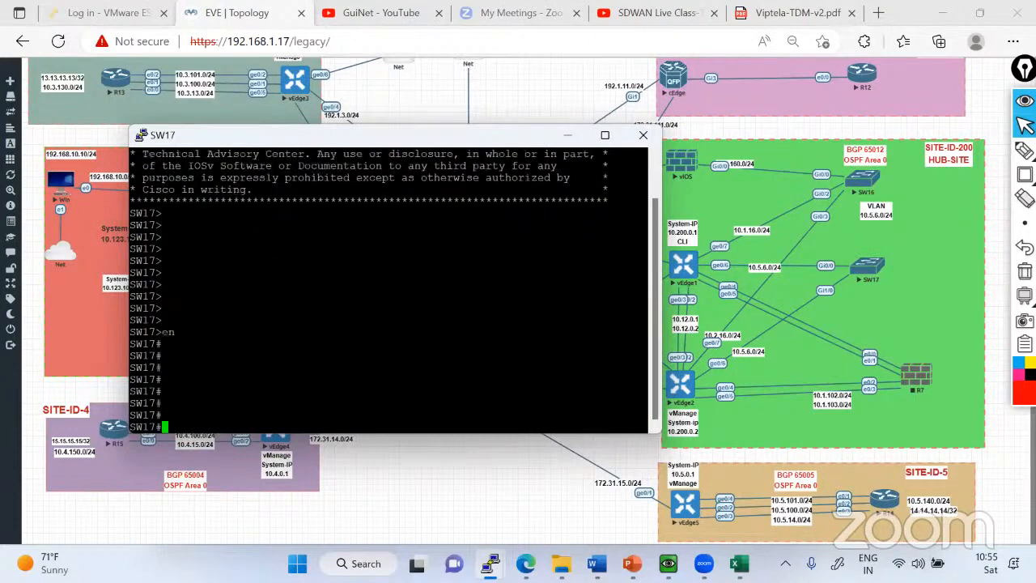
Display SW17's brief IP interface listing with sh ip int brief.
text(sh ip int bru)
key(Tab)
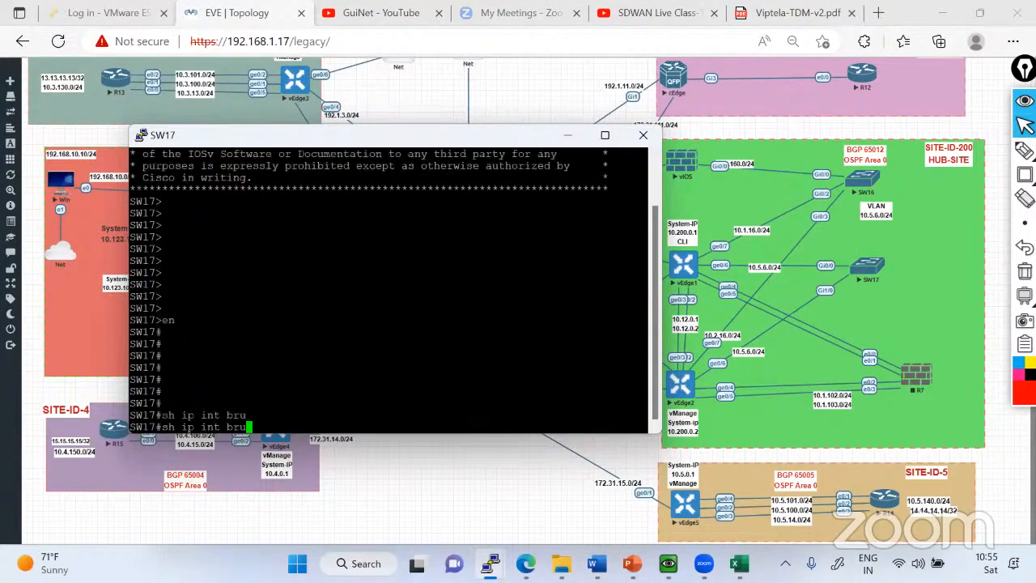
key(BackSpace)
text(i)
key(Tab)
key(Return)
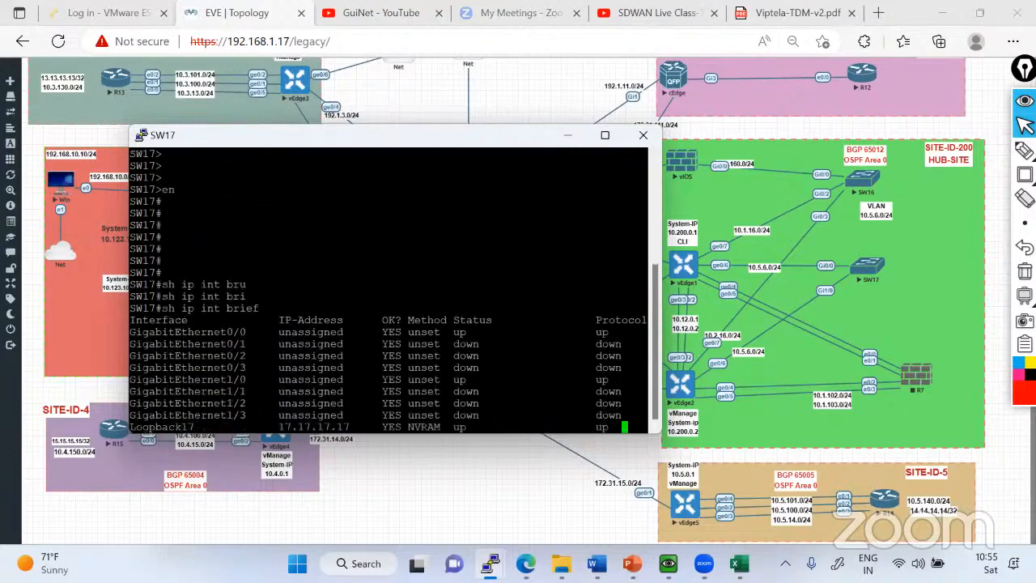
Ping 13.13.13.13 from SW17 using Vlan56 as the source.
text(ing )
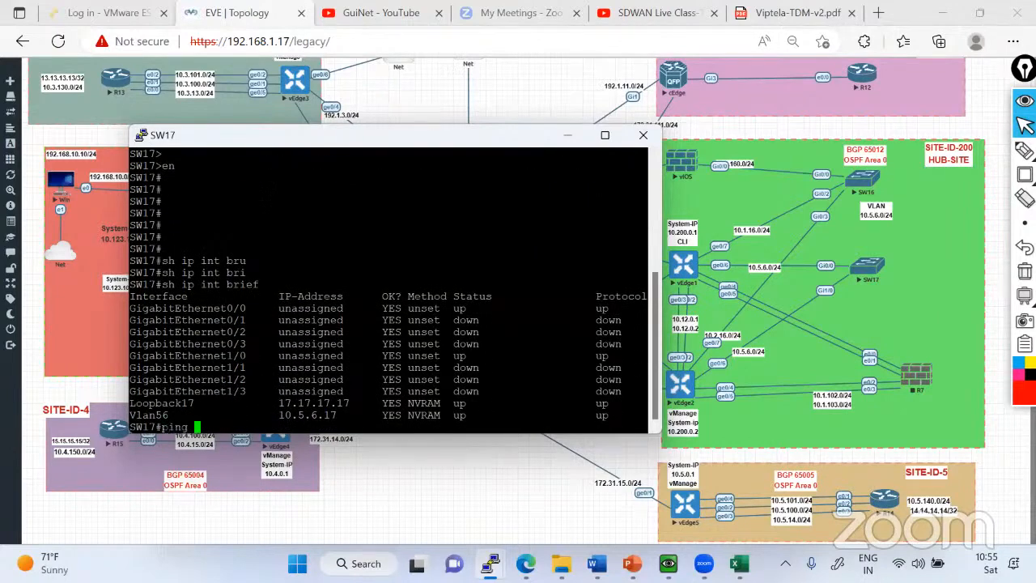
text(13.13.13.13 so)
key(Tab)
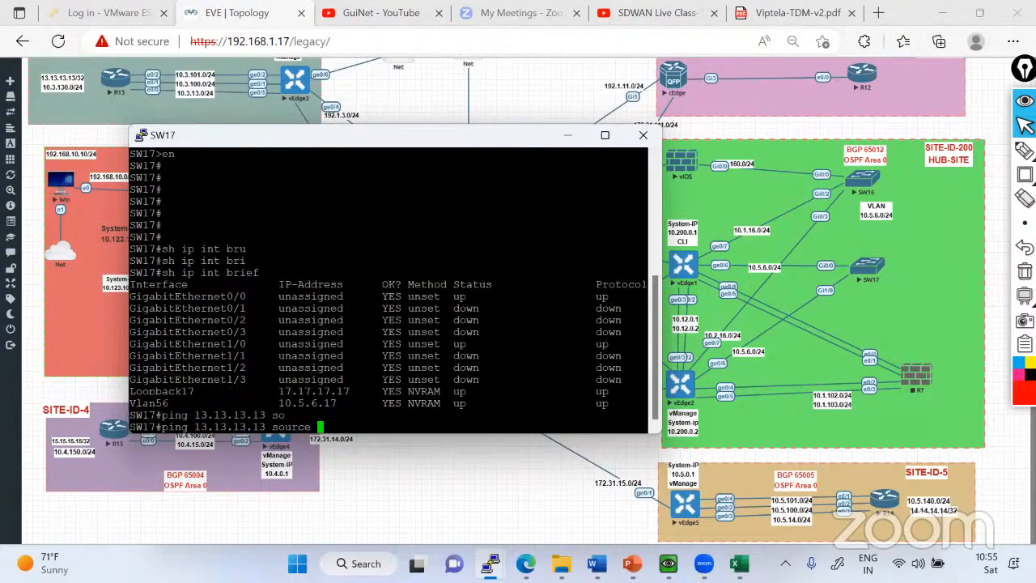
double_click(148, 403)
right_click(148, 403)
key(Return)
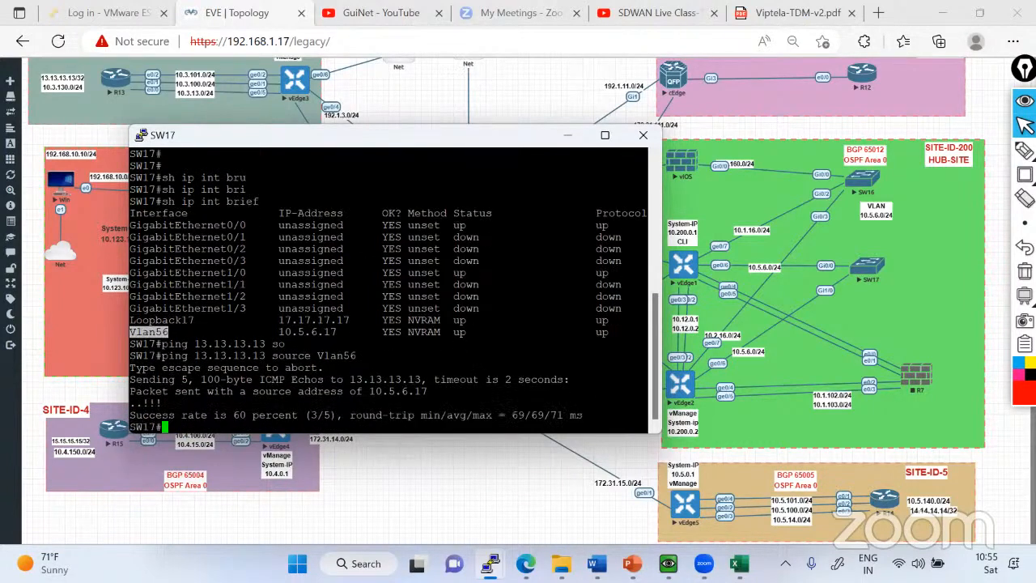
Repeat the Vlan56-sourced ping to 13.13.13.13 after a few blank prompts.
key(Return)
key(Return)
key(Return)
key(Up)
key(Return)
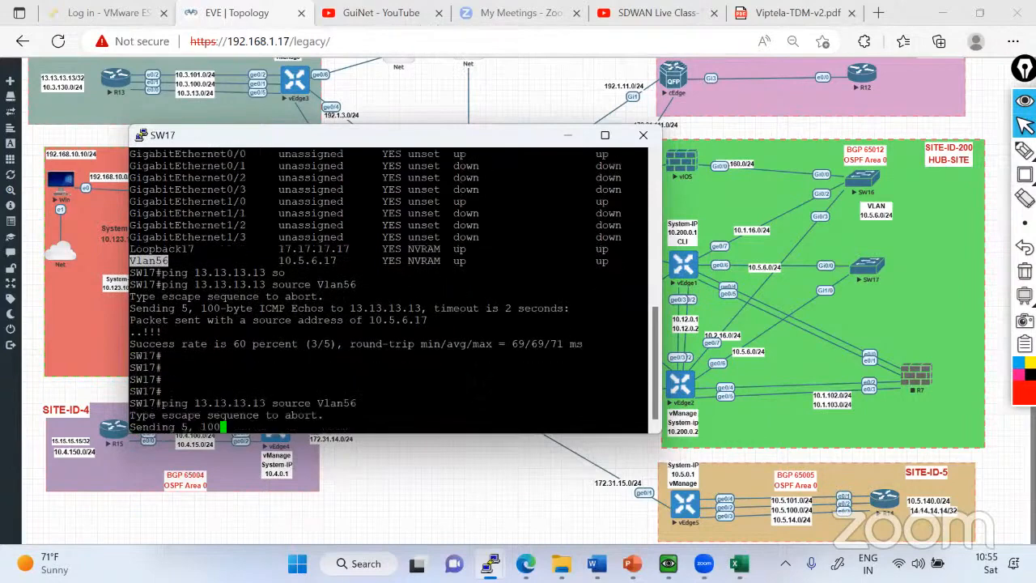
Run a traceroute from SW17 to 13.13.13.13 without a source option.
text(trac)
key(Tab)
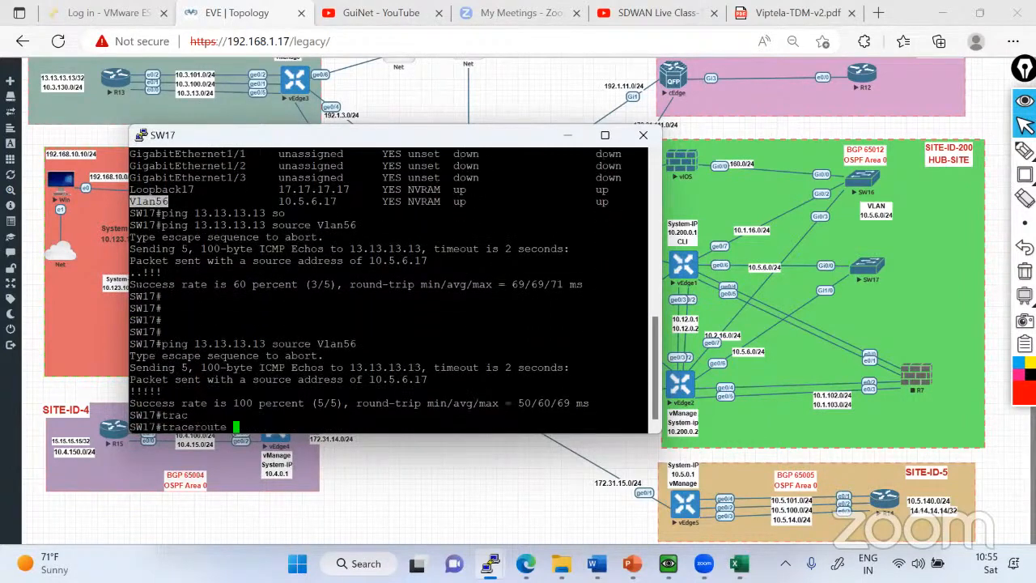
double_click(234, 345)
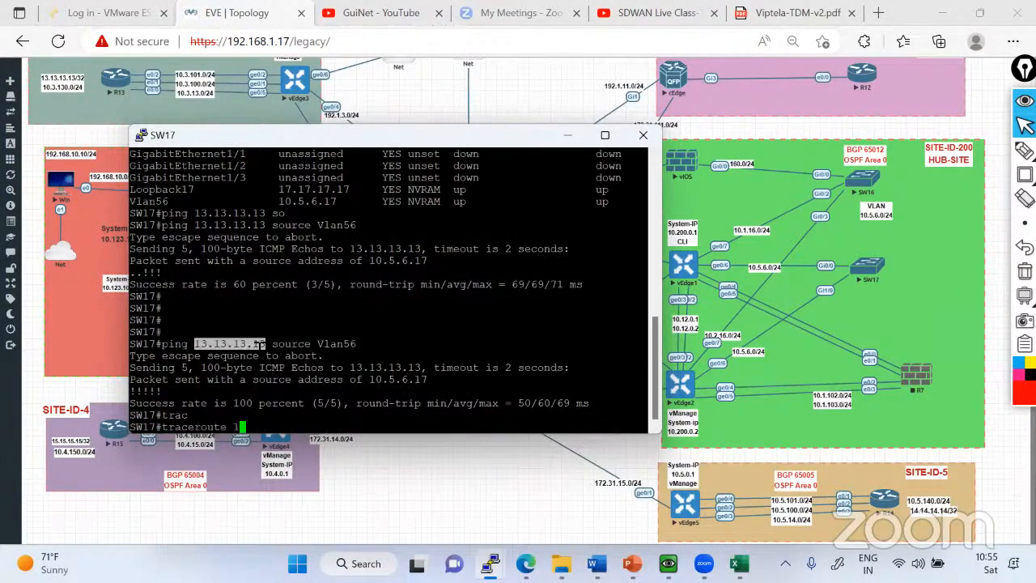
right_click(247, 345)
text(so)
key(Tab)
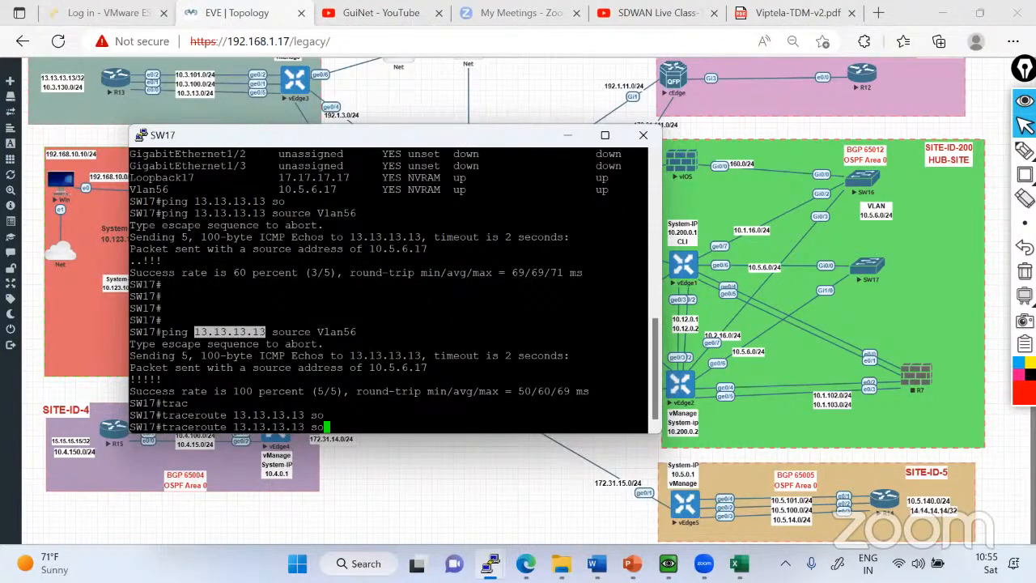
key(BackSpace)
key(BackSpace)
key(BackSpace)
key(Return)
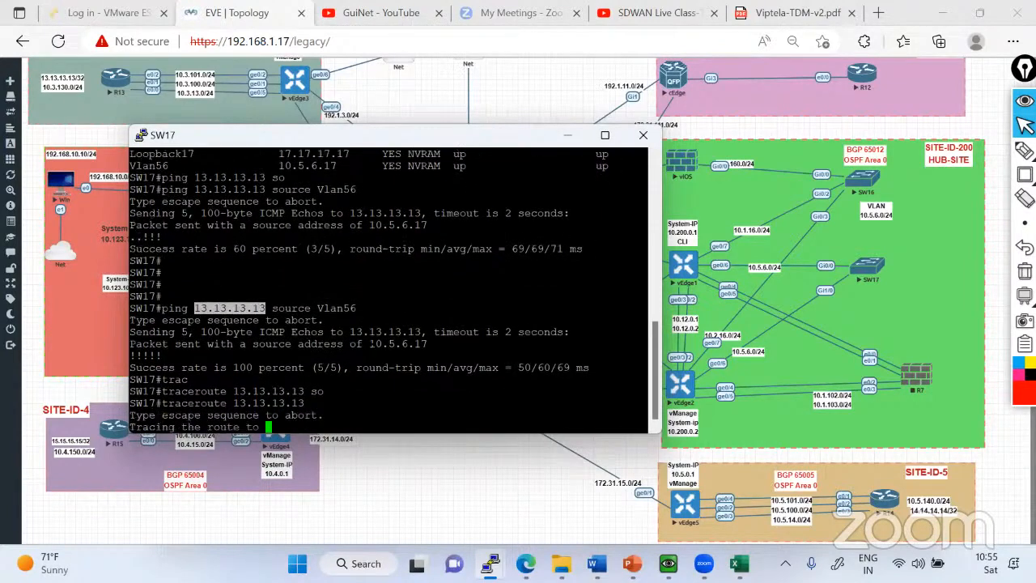
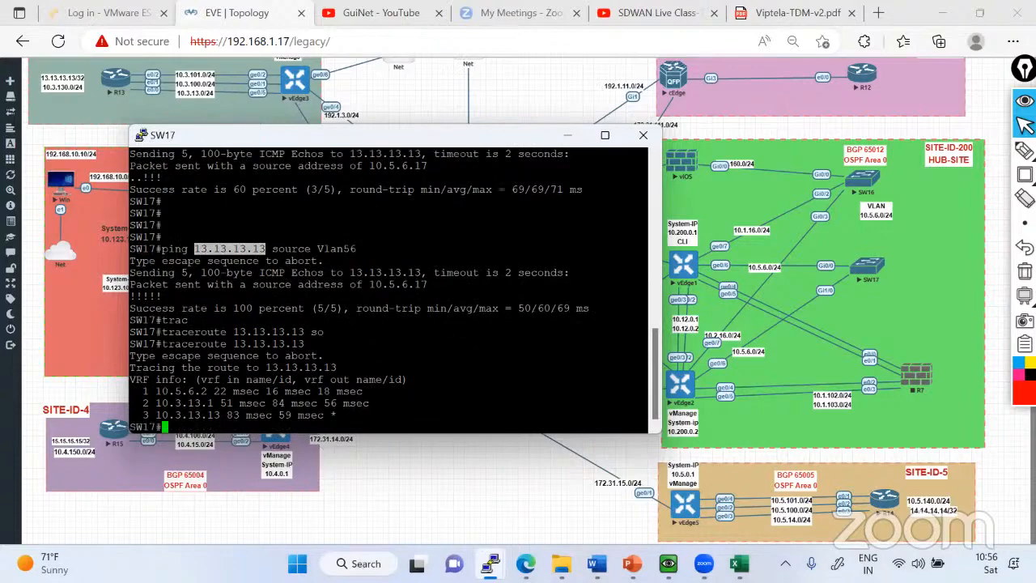
On vEdge1's console, try to display the running configuration of interface ge0/6 with sh run int ge0/6.
key(alt+Tab)
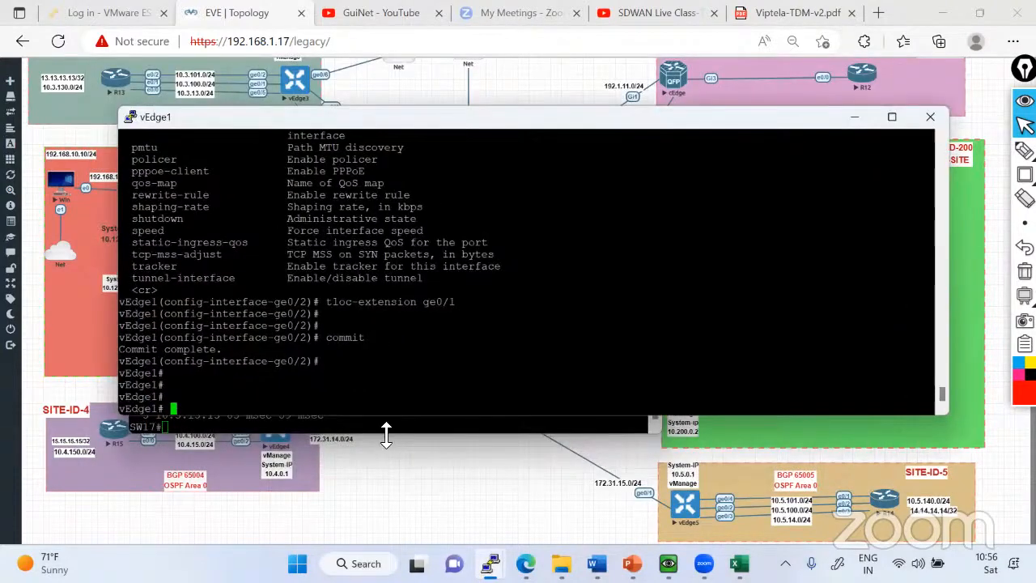
text(sh run int)
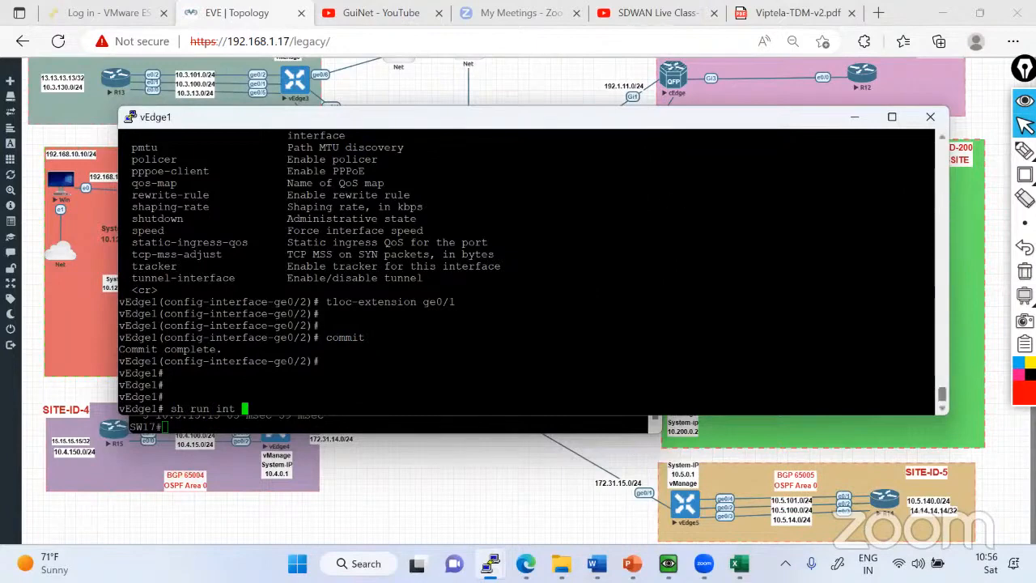
drag(952, 200, 658, 200)
text(ge0/5)
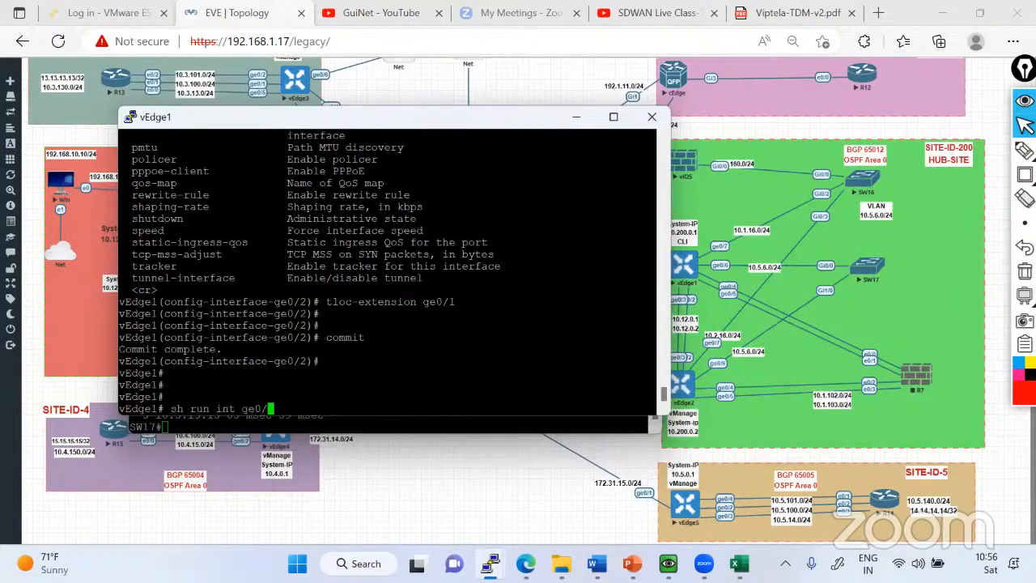
key(Return)
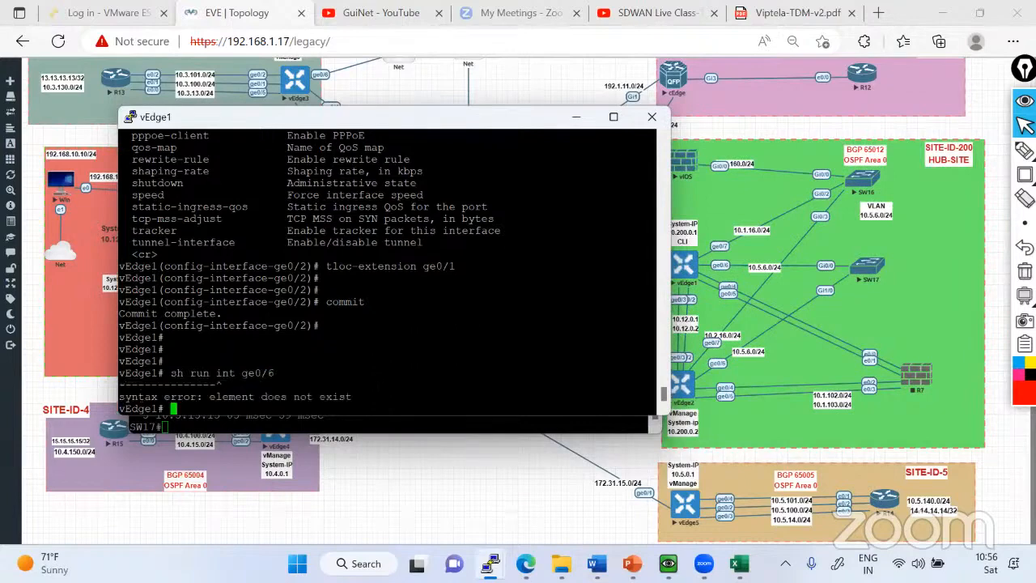
Display vEdge1's full running configuration, examine the VPN 10 interface ge0/6 addressing against the topology, and return to the prompt.
text(sh run)
key(Return)
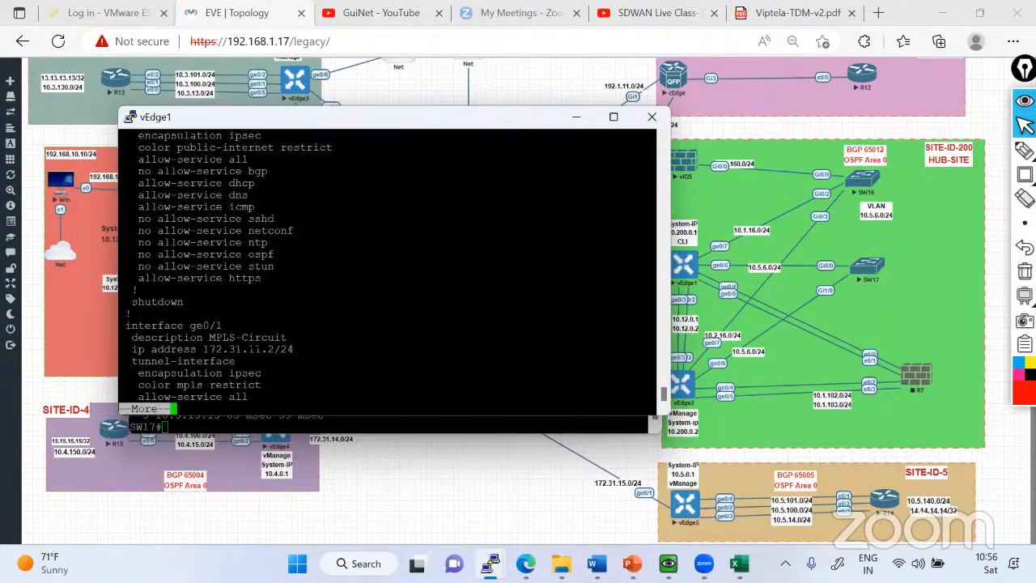
key(space)
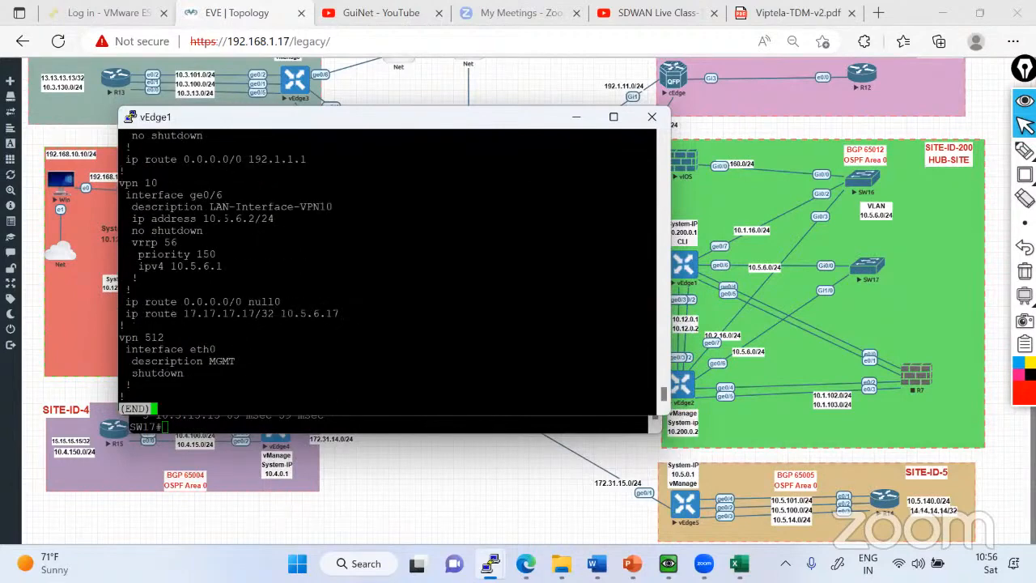
drag(216, 219, 274, 218)
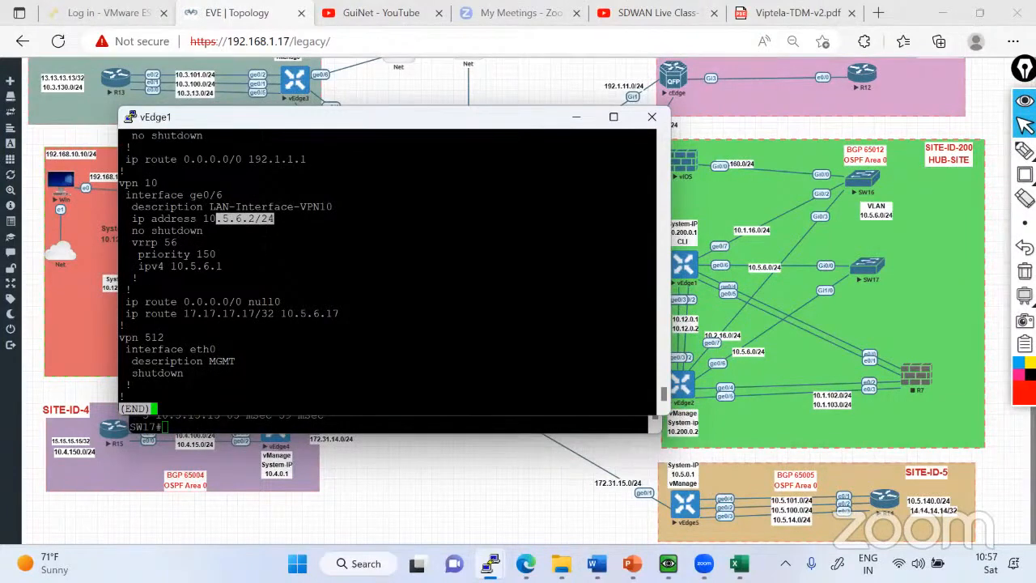
click(896, 278)
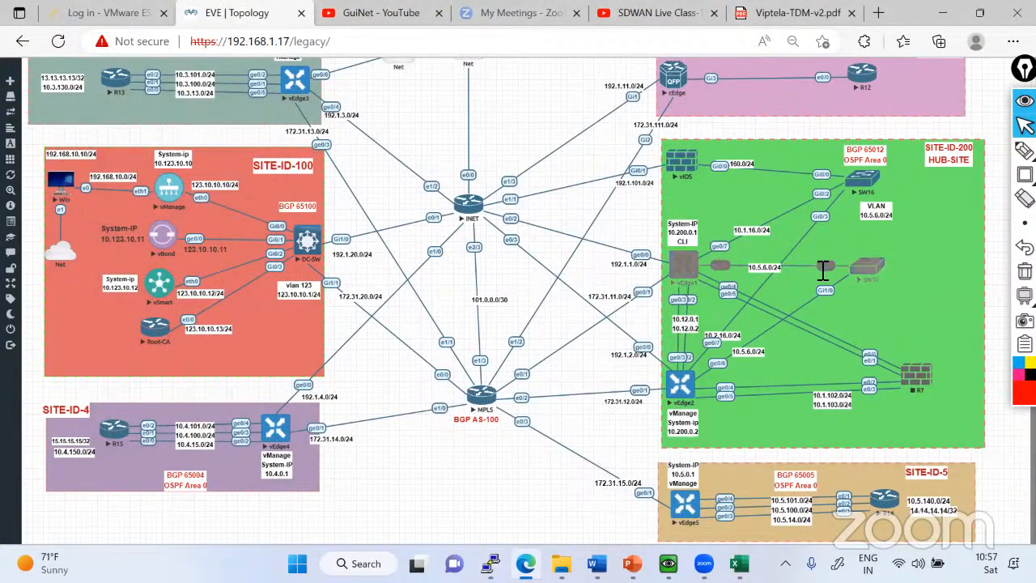
key(alt+Tab)
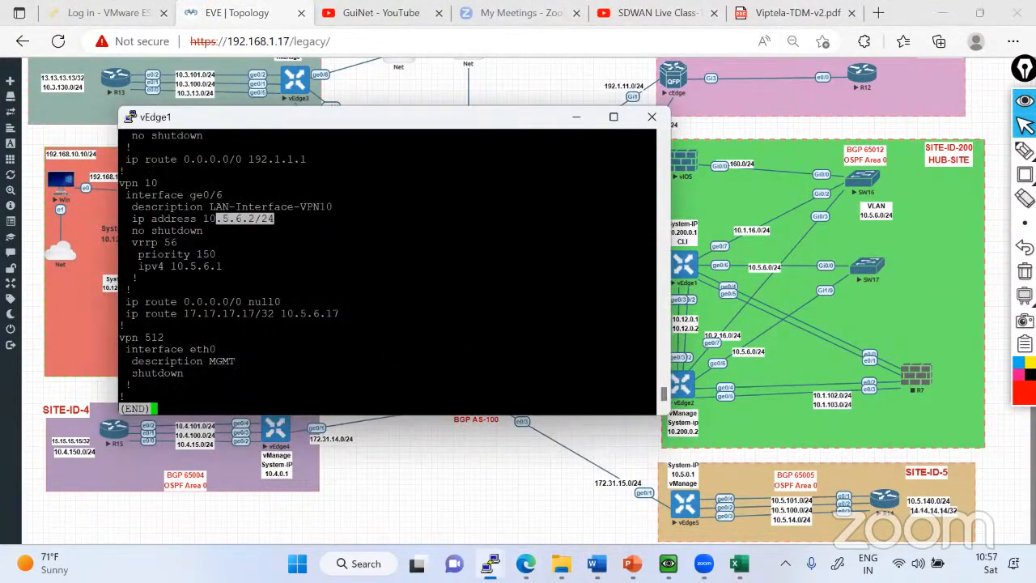
click(274, 219)
key(q)
key(Return)
key(Return)
key(Return)
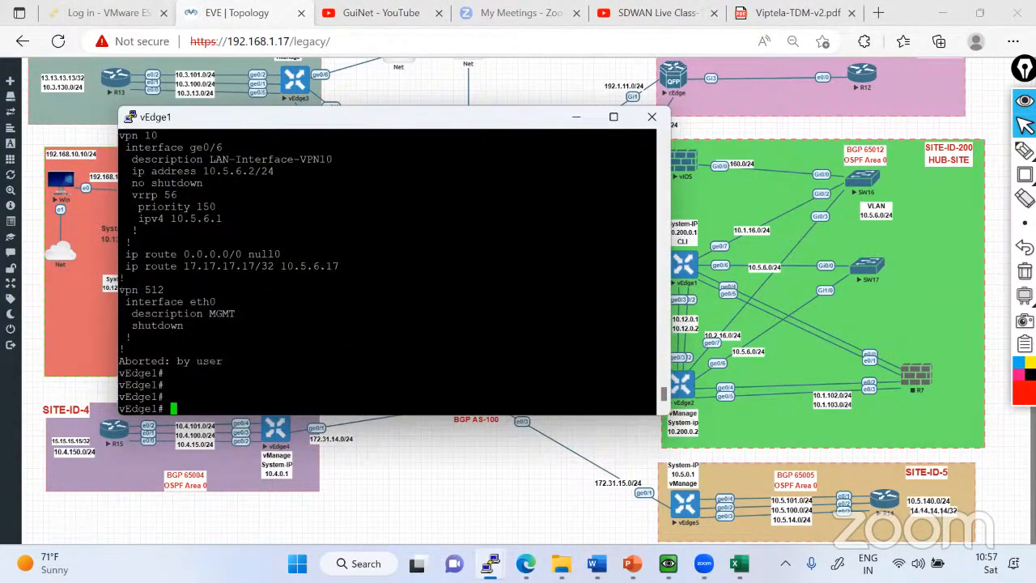
Enter configuration mode on vEdge1 and go to interface ge0/6 under vpn 10.
text(conf t)
key(Return)
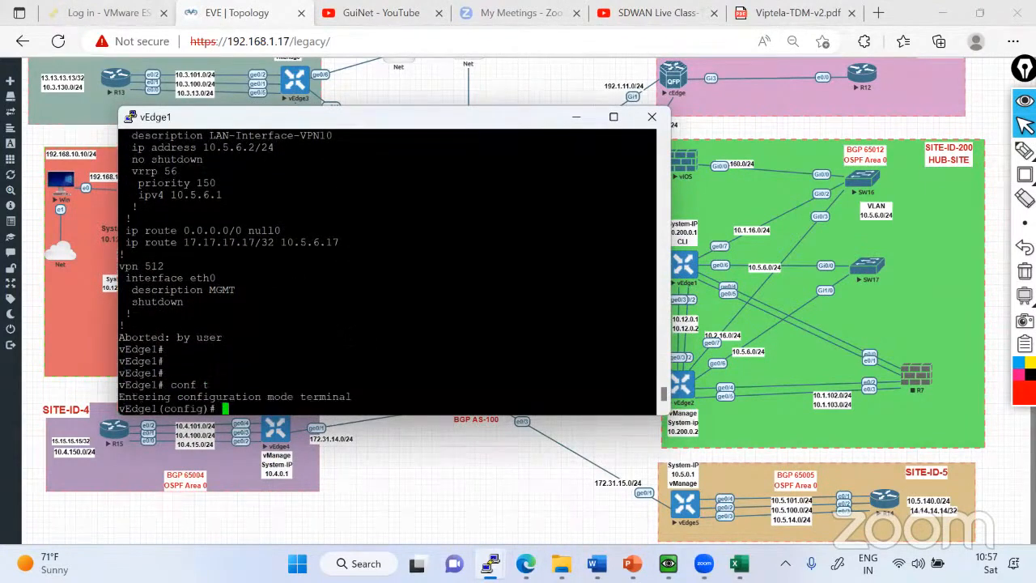
text(ivpn 10)
key(Return)
text(vpn)
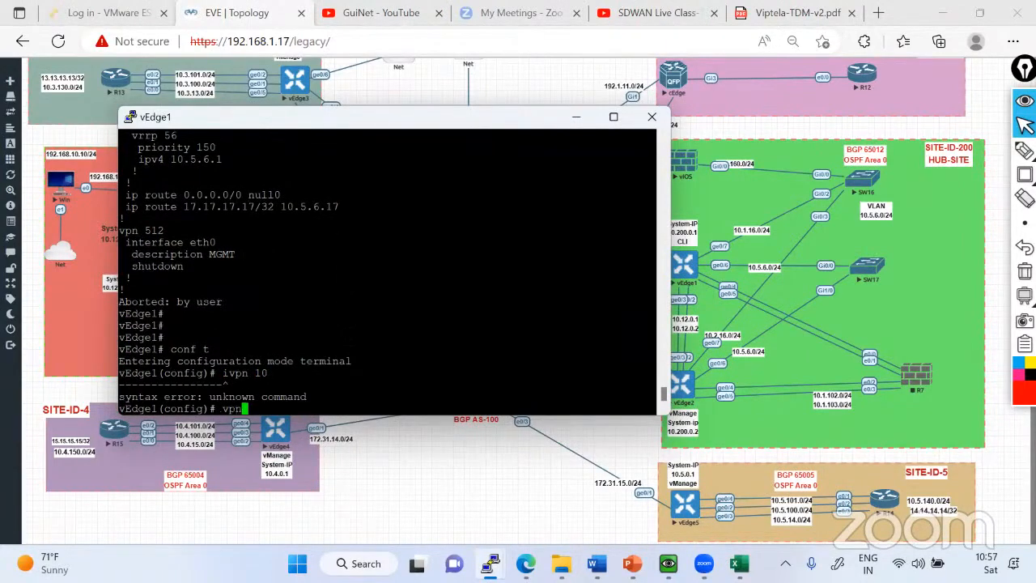
text( 10)
key(Return)
scroll(389, 271, up, 4)
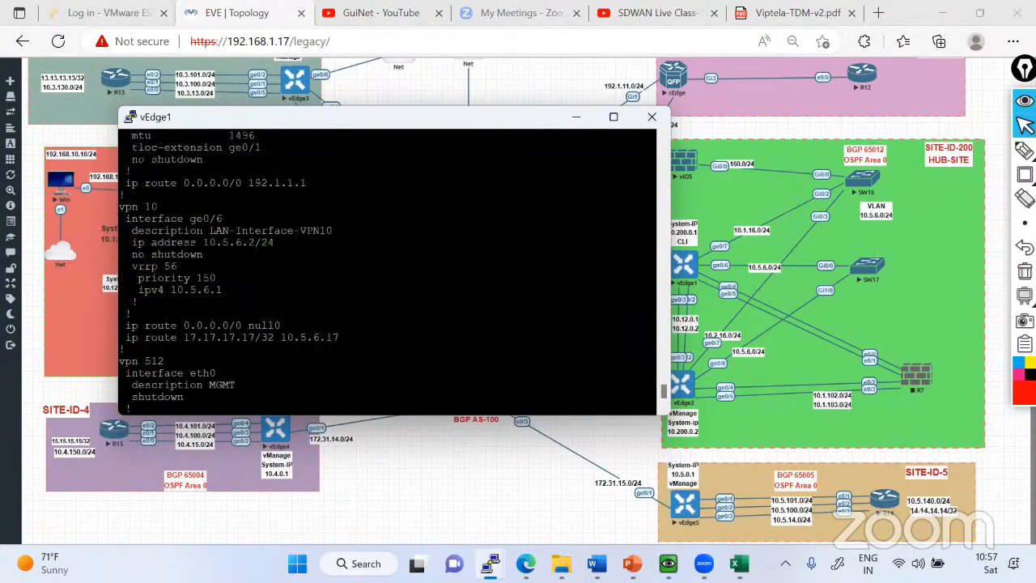
drag(126, 219, 223, 218)
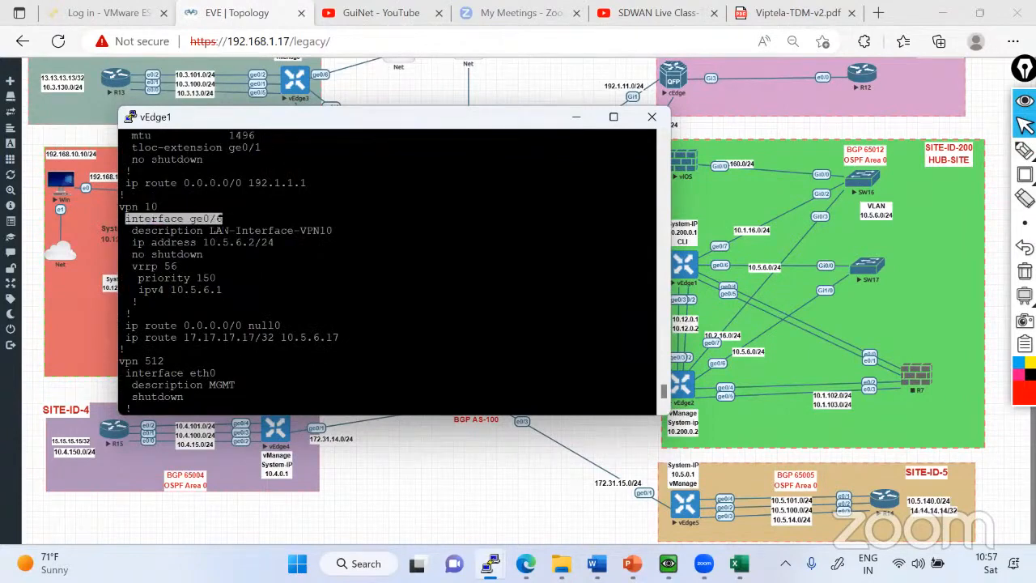
scroll(224, 219, down, 4)
text(interface ge0/6)
key(Return)
Shut down interface ge0/6, commit the change, and leave configuration mode.
text(sh)
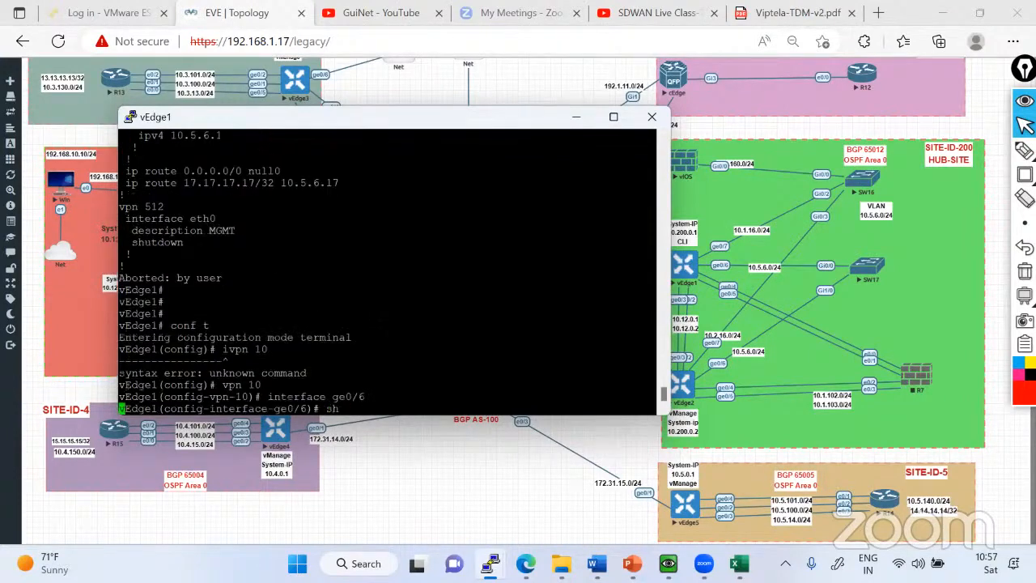
key(Tab)
text(utdown)
key(Return)
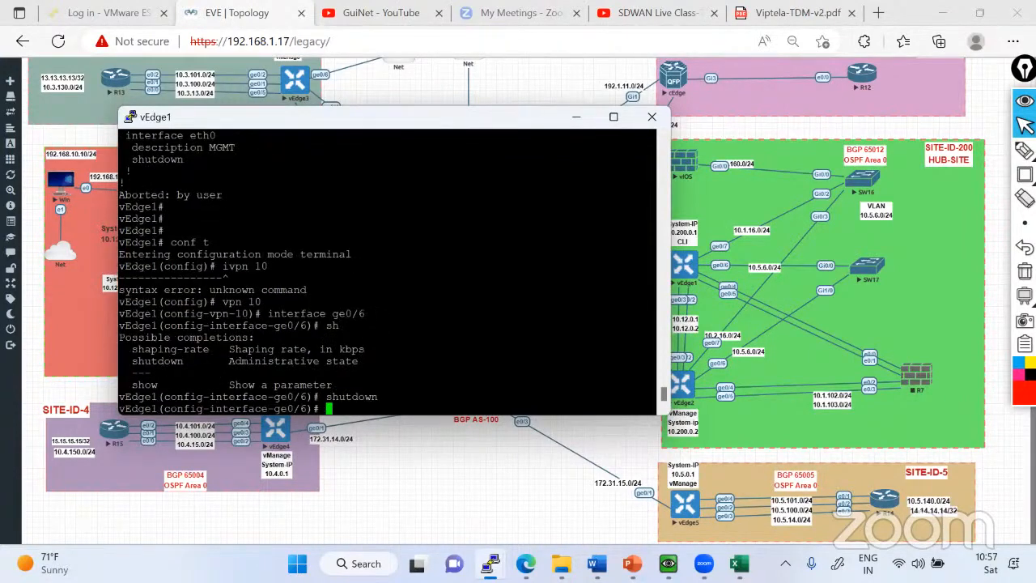
text(commit)
key(Return)
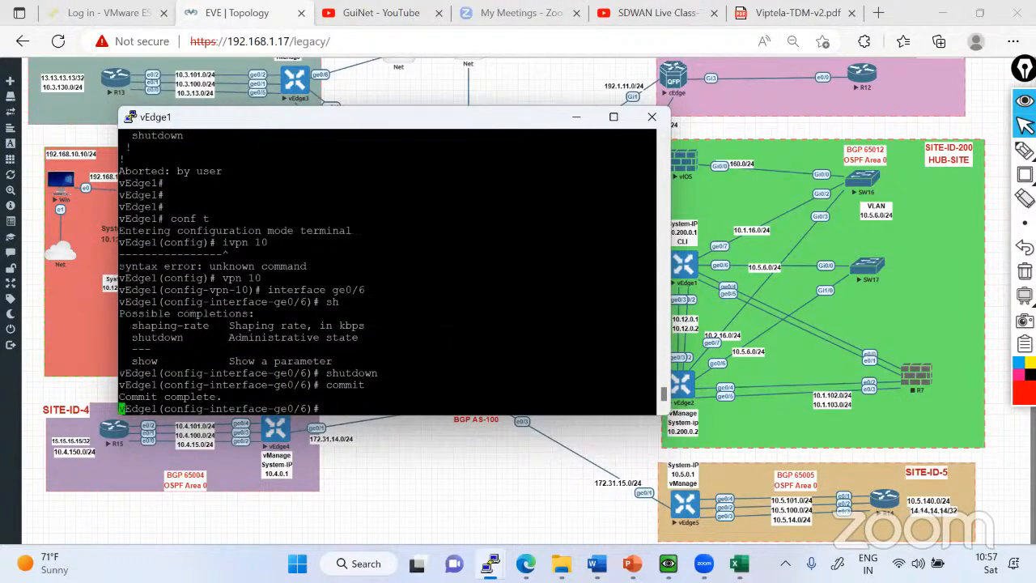
key(ctrl+z)
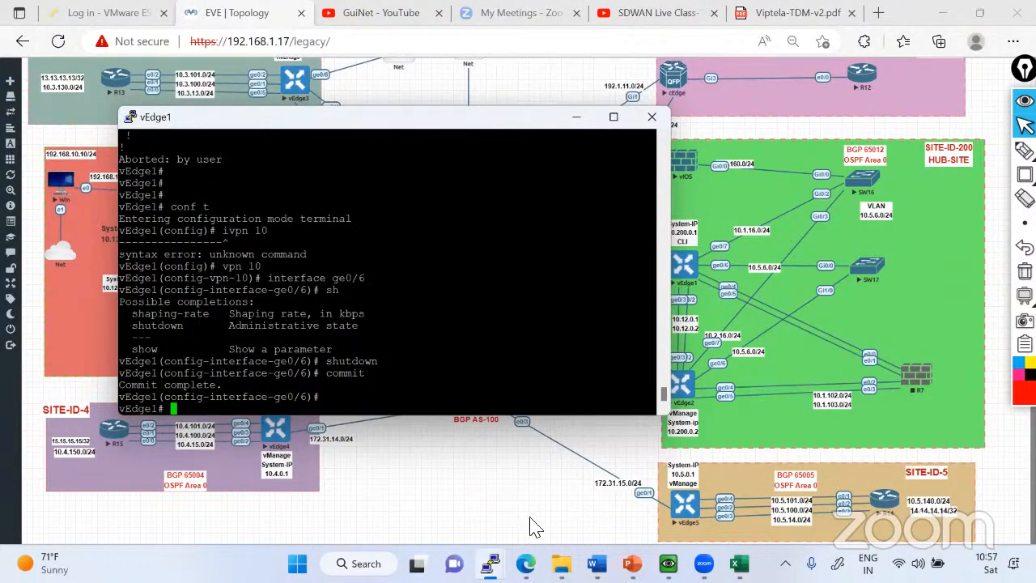
Rerun the traceroute to 13.13.13.13 from SW17 and move its console clear of the hub-site topology.
key(alt+Tab)
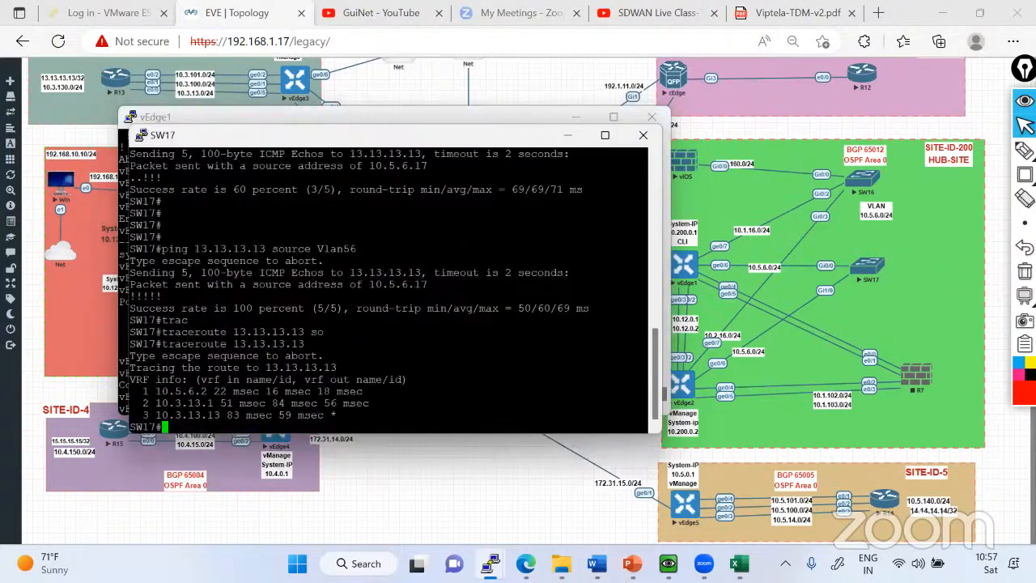
key(Up)
key(Return)
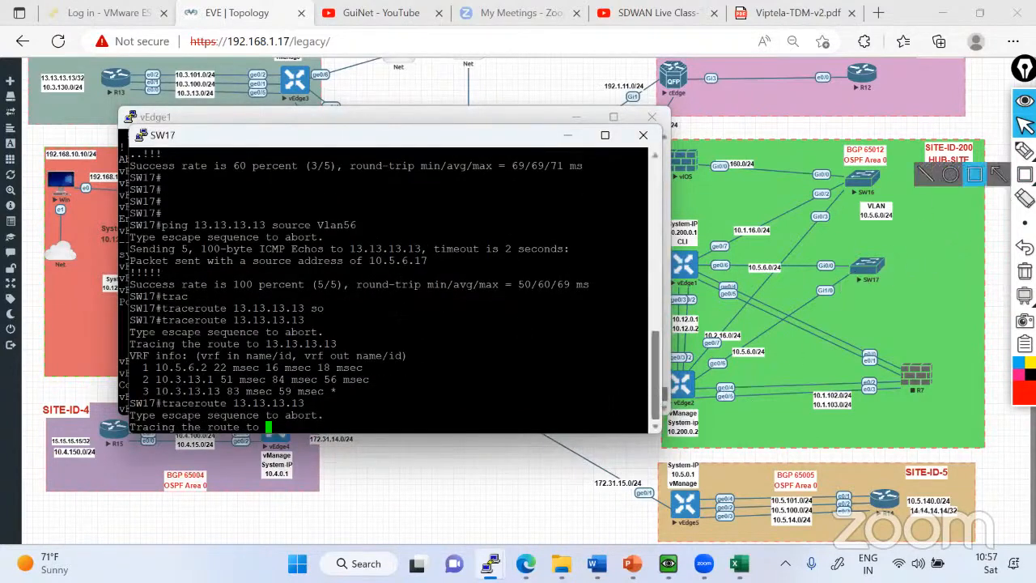
click(573, 125)
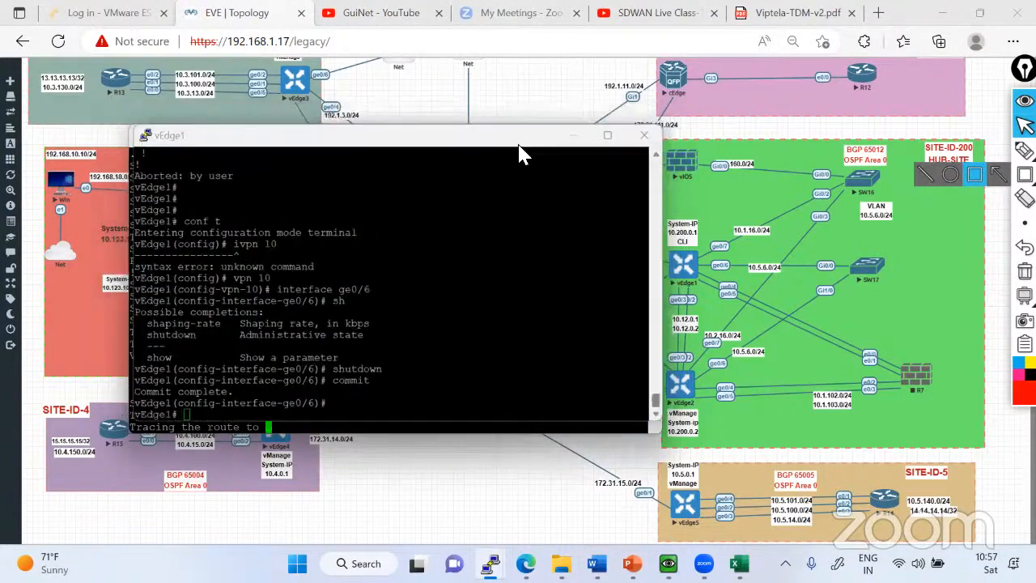
click(488, 135)
drag(416, 132, 335, 121)
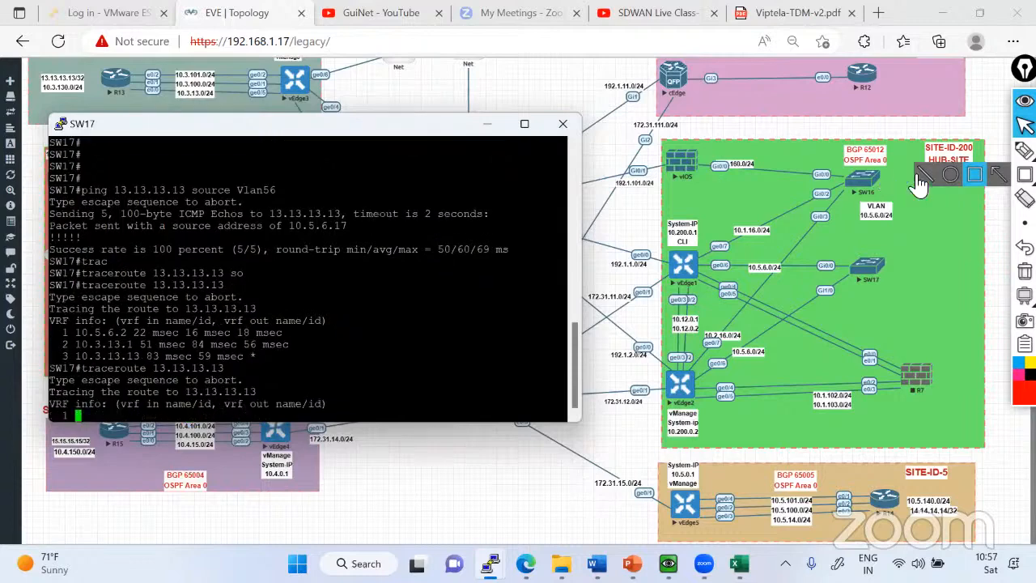
Annotate the topology with a 3 beside vEdge2, a cross at its ge0/0 link, and a path through vEdge1 out ge0/1.
mouse_move(1024, 151)
click(955, 155)
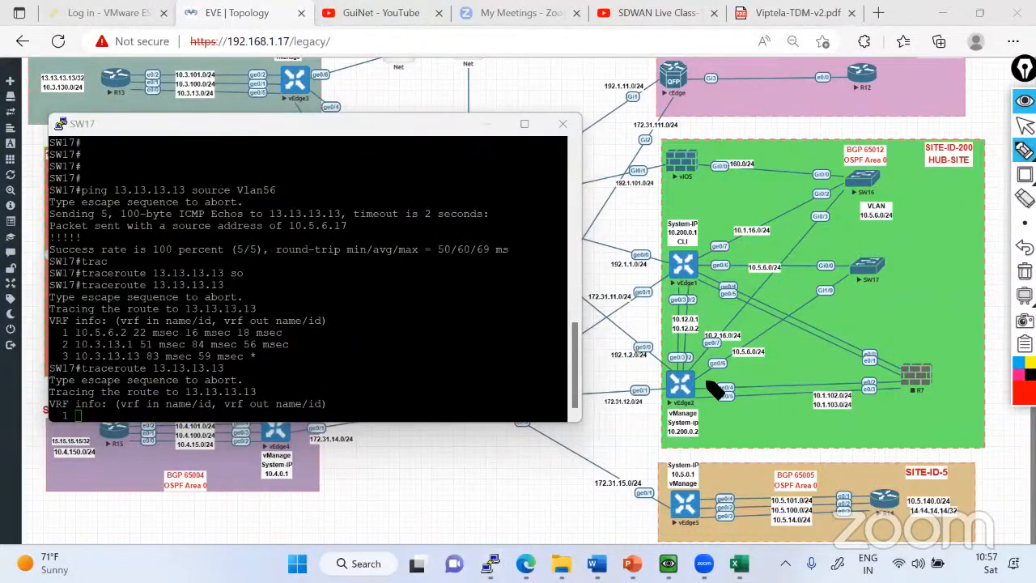
mouse_move(705, 378)
mouse_down()
mouse_move(713, 377)
mouse_move(708, 392)
mouse_up()
mouse_move(645, 353)
mouse_down()
mouse_move(653, 358)
mouse_move(692, 309)
mouse_move(693, 272)
mouse_move(638, 296)
mouse_move(595, 332)
mouse_up()
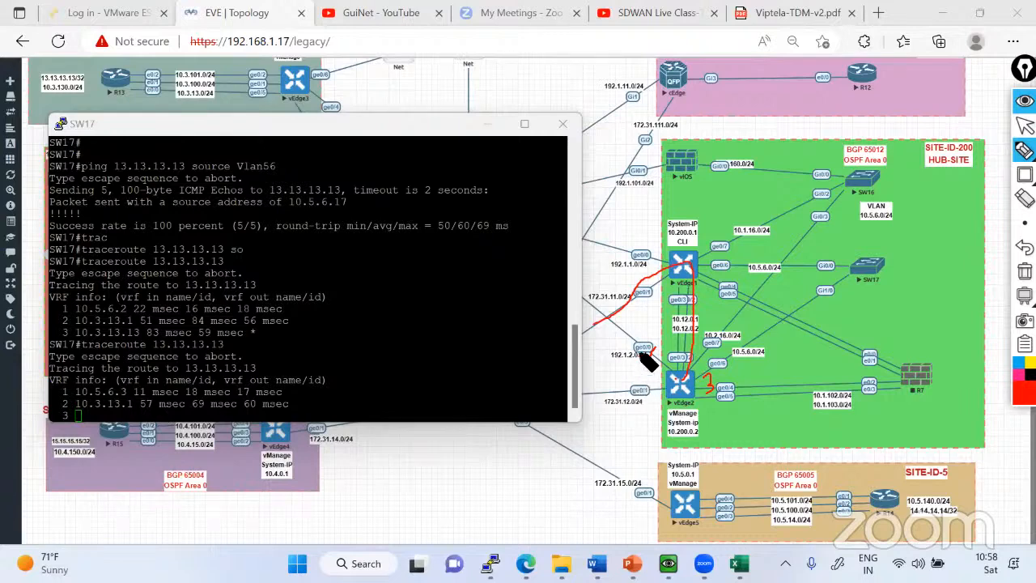
mouse_move(621, 335)
mouse_down()
mouse_move(642, 353)
mouse_move(623, 358)
mouse_up()
mouse_move(686, 383)
mouse_down()
mouse_move(690, 273)
mouse_move(638, 306)
mouse_move(607, 310)
mouse_up()
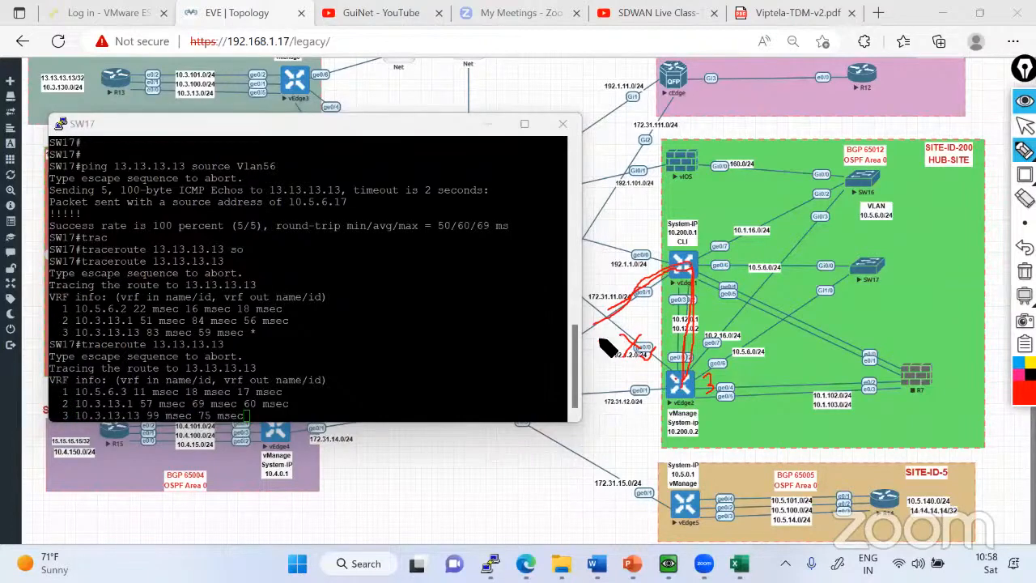
click(1025, 126)
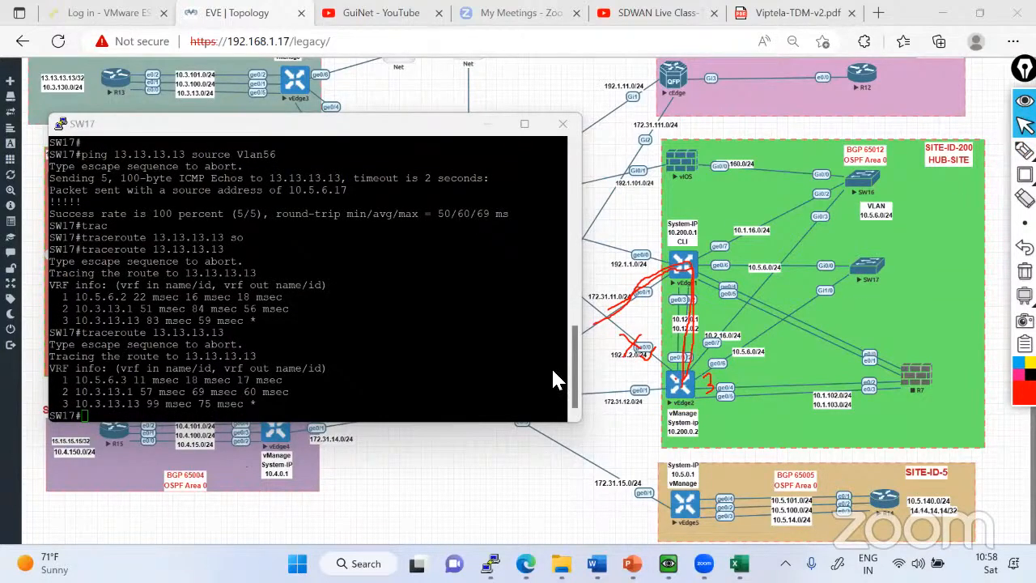
Switch to vManage and open vEdge2's Real Time monitoring page from the main dashboard's list of reachable WAN Edges.
click(668, 563)
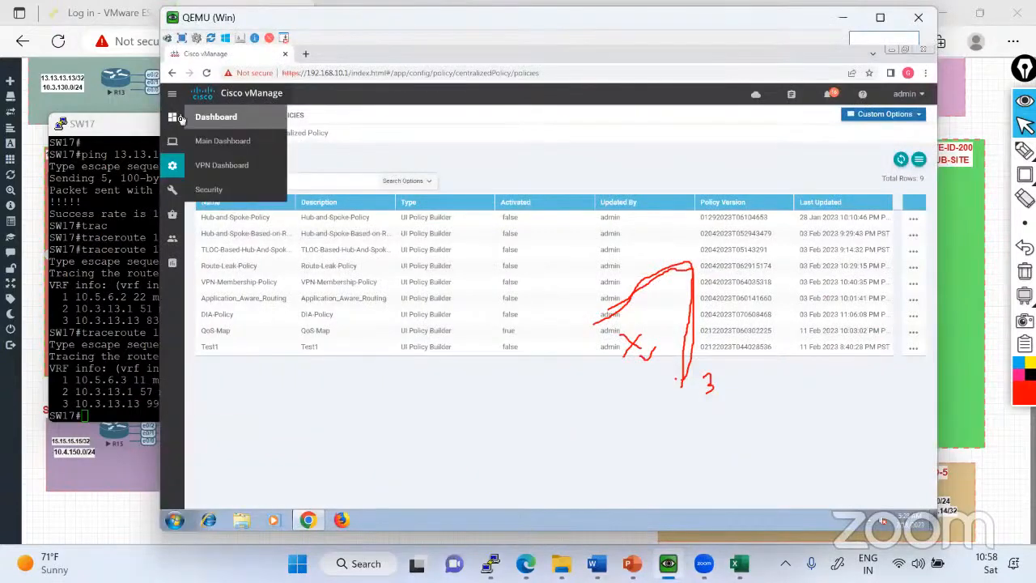
click(222, 143)
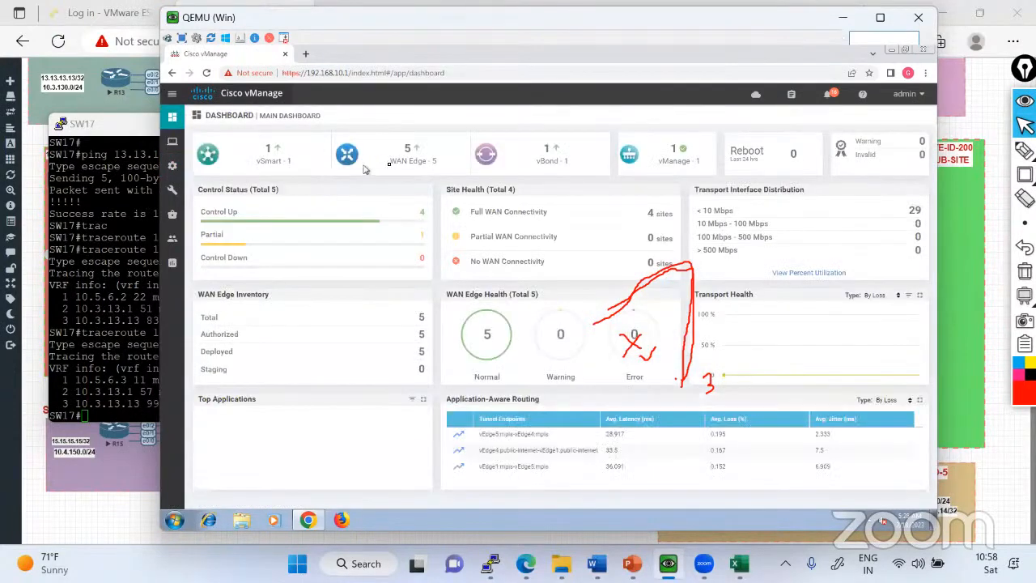
click(412, 150)
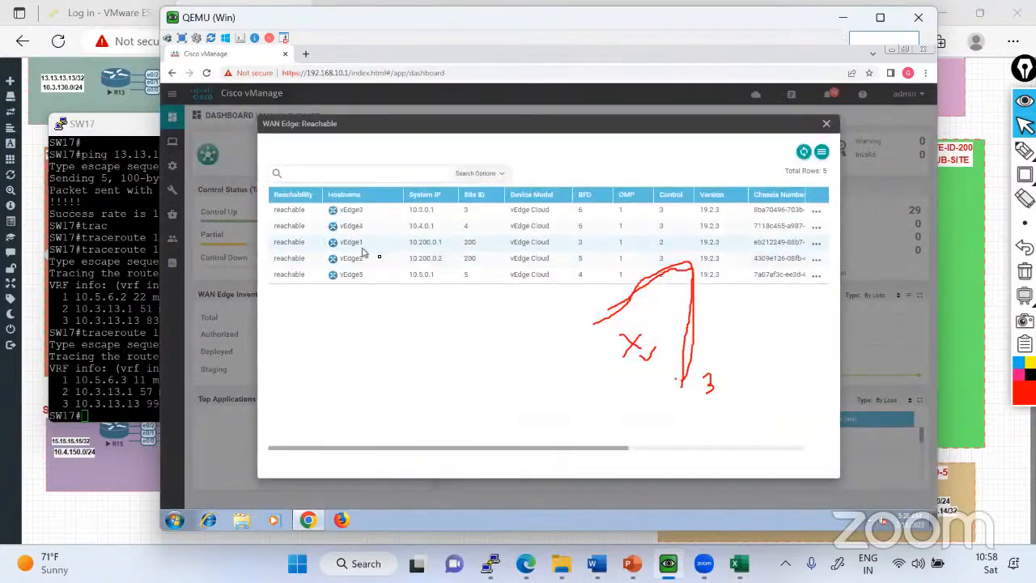
click(816, 258)
click(763, 213)
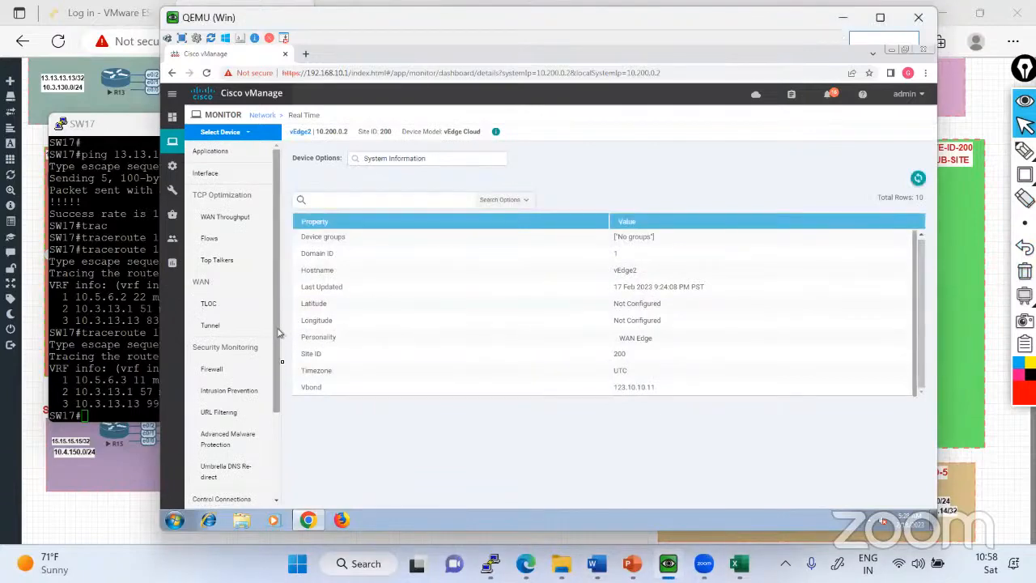
Open the Simulate Flows troubleshooting tool for vEdge2.
scroll(243, 364, down, 3)
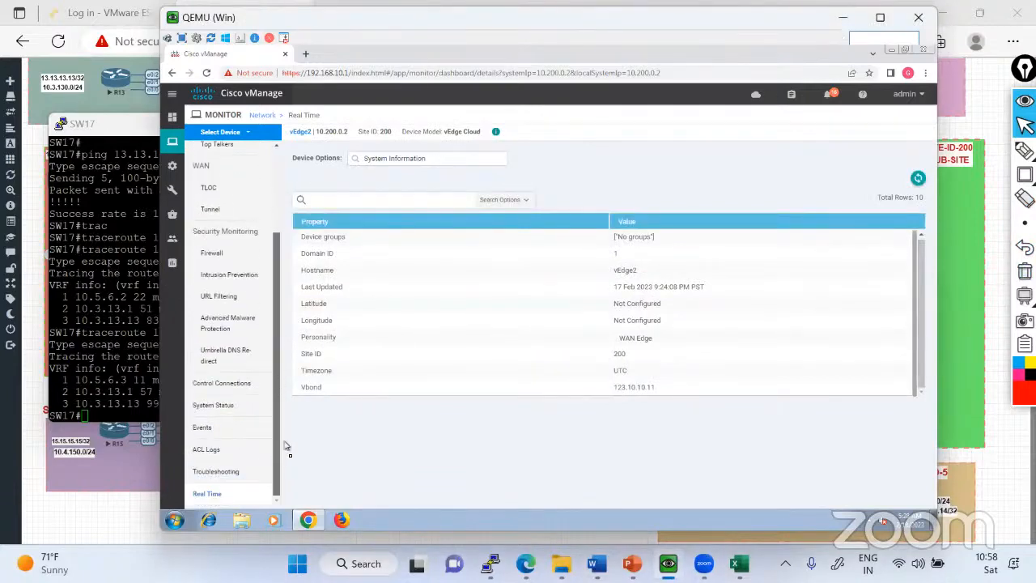
click(229, 478)
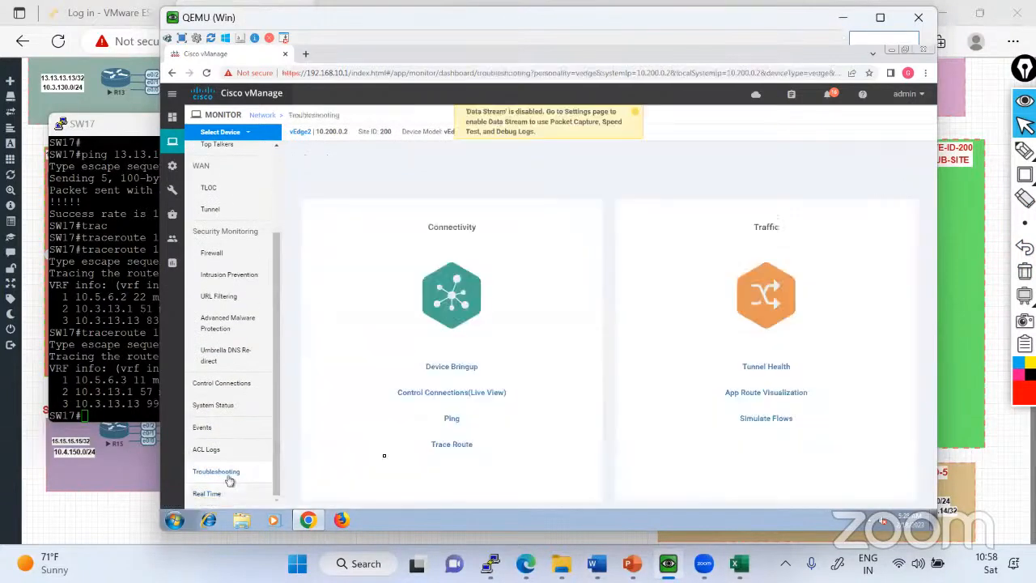
click(770, 419)
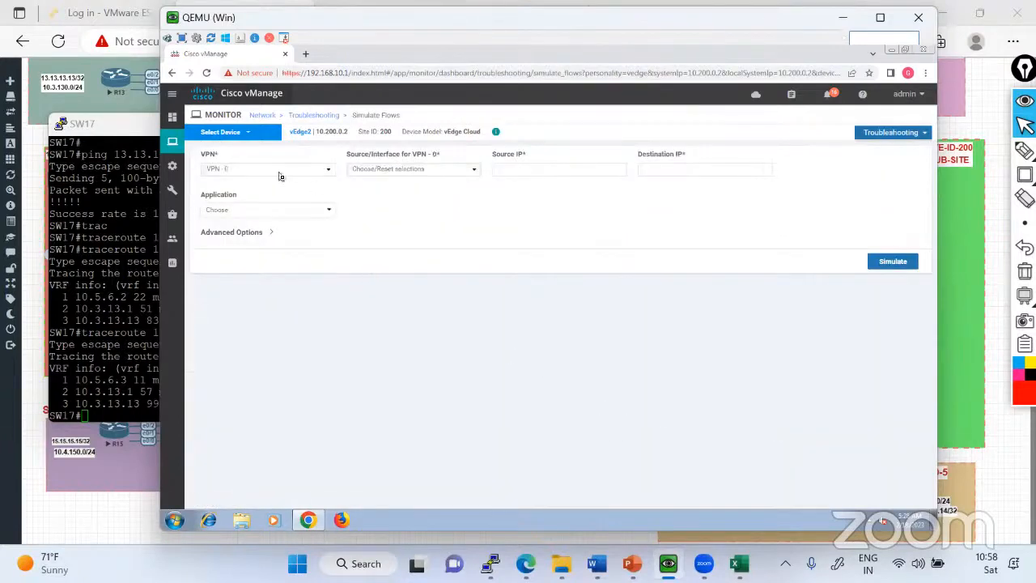
Simulate a flow in VPN 10 from source interface ge0/6 (10.5.6.3) to destination 13.13.13.13 and view the output paths.
click(330, 174)
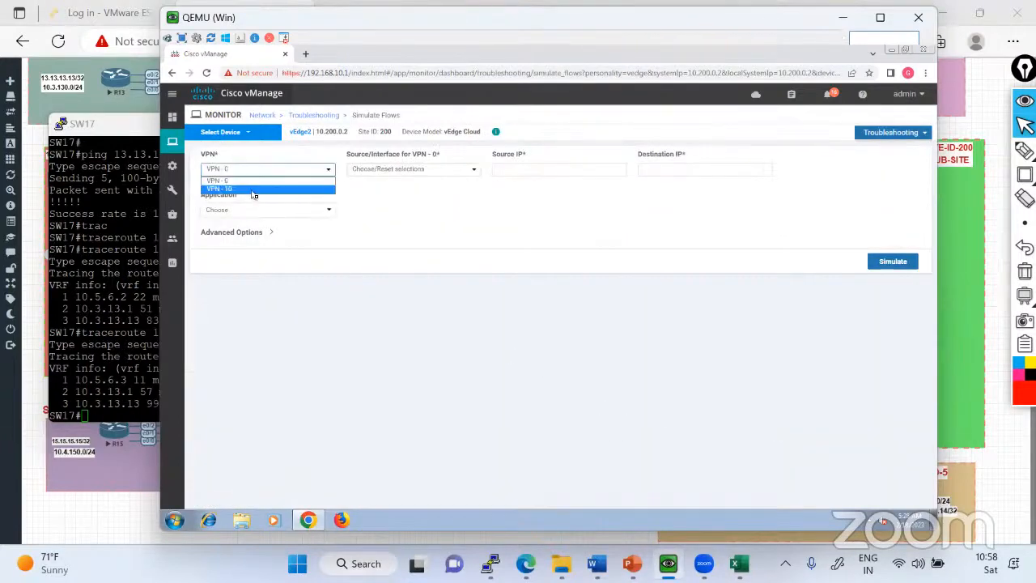
click(258, 188)
click(445, 173)
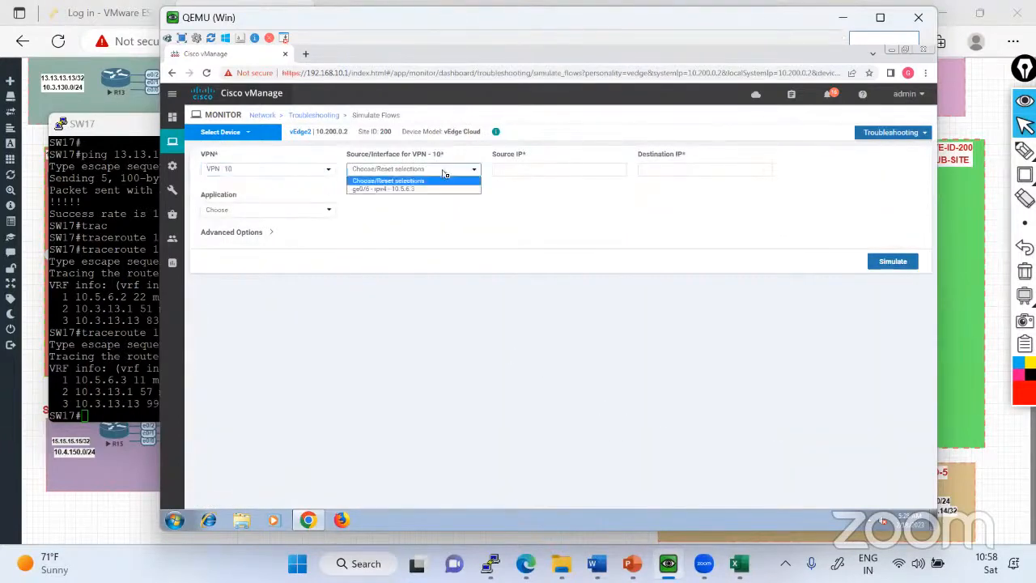
click(407, 190)
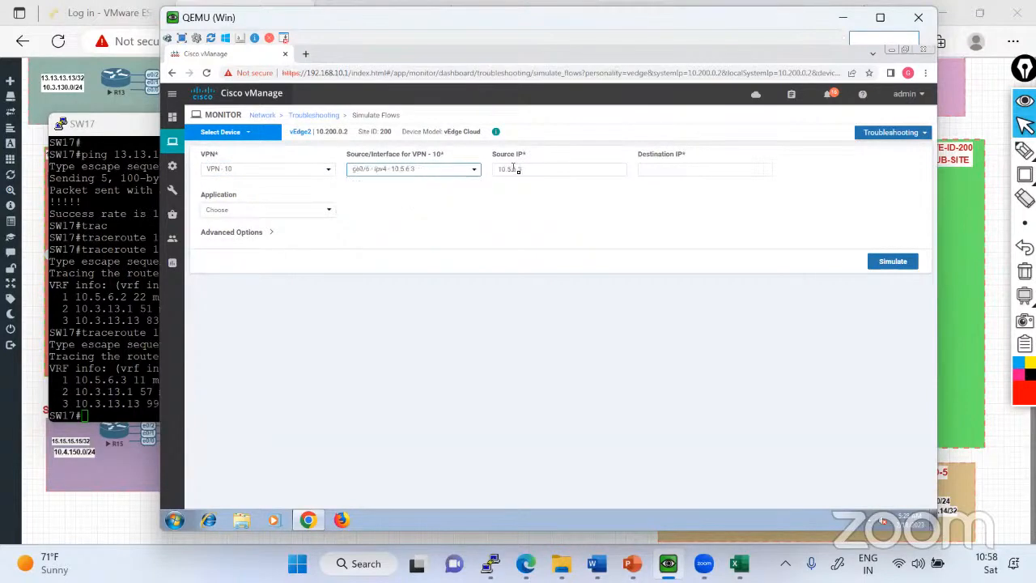
click(665, 170)
text(13.1)
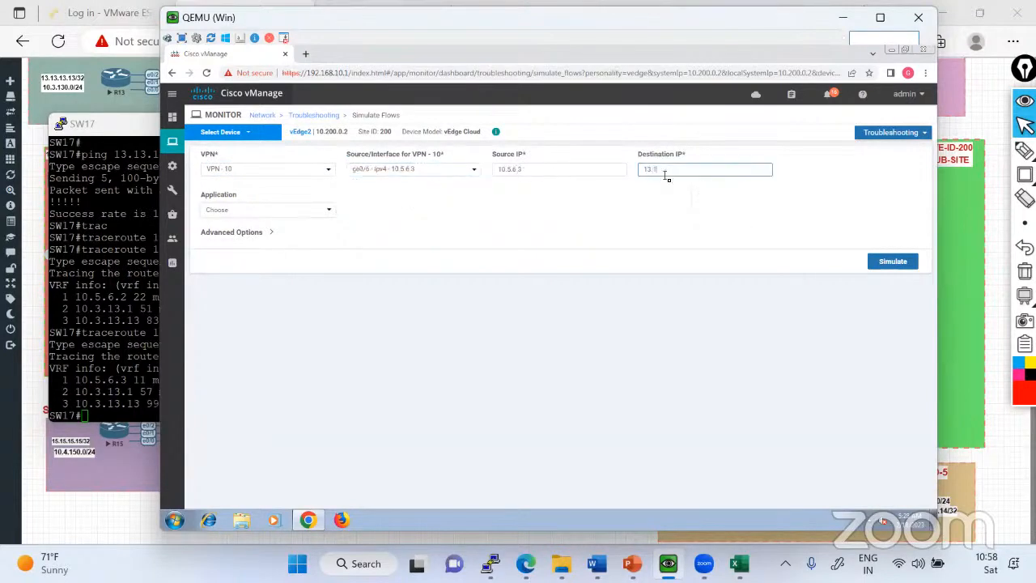
text(3.13.13)
click(882, 265)
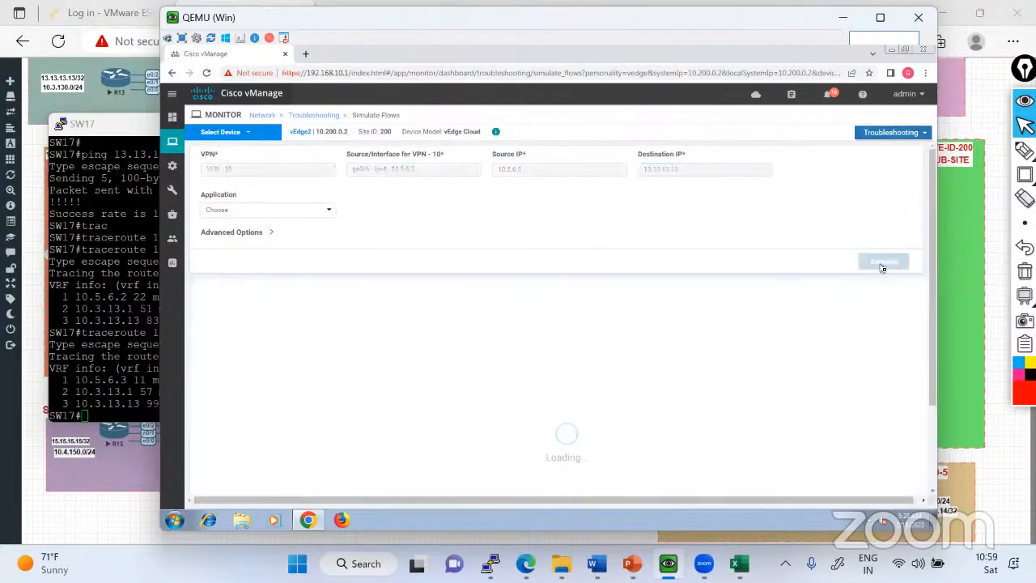
scroll(745, 324, down, 2)
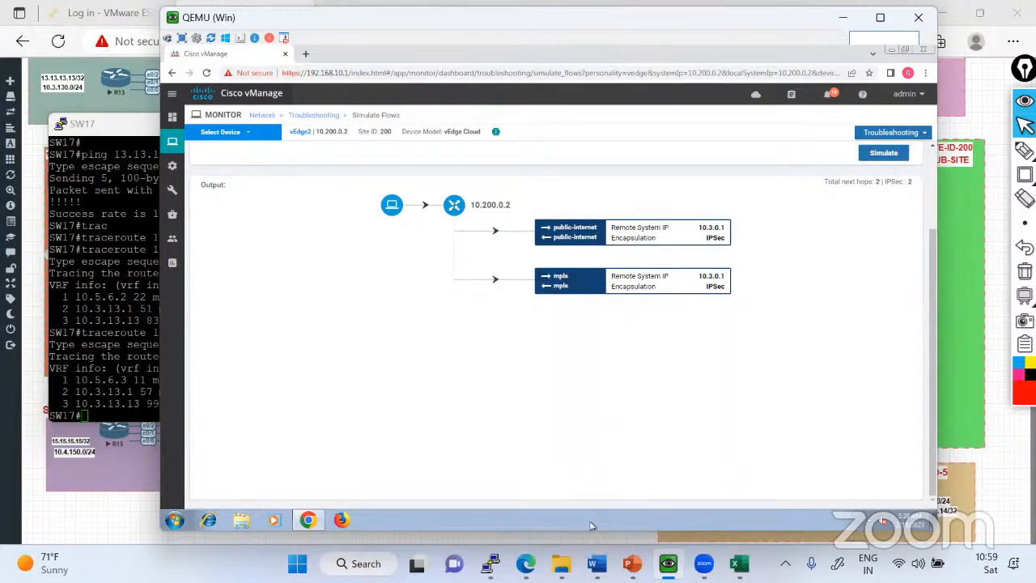
Bring up vEdge2's console over the EVE topology, then shrink and move it clear of the hub-site area.
click(580, 539)
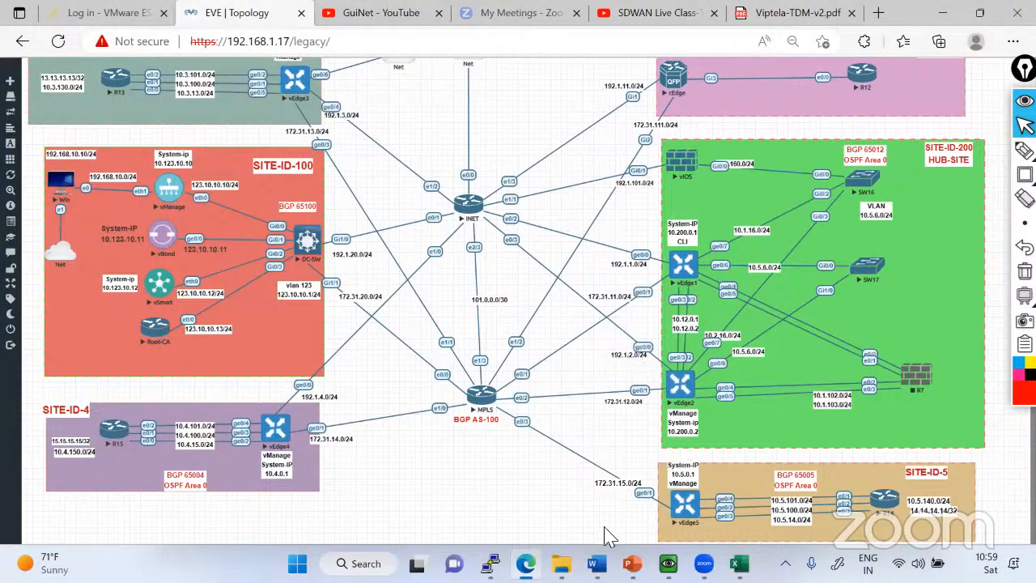
click(490, 564)
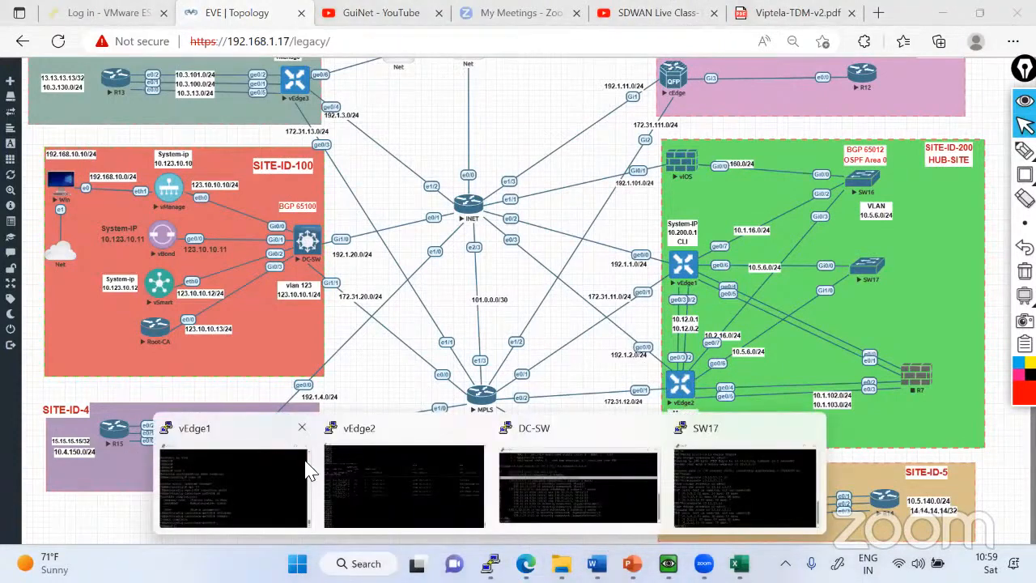
click(341, 454)
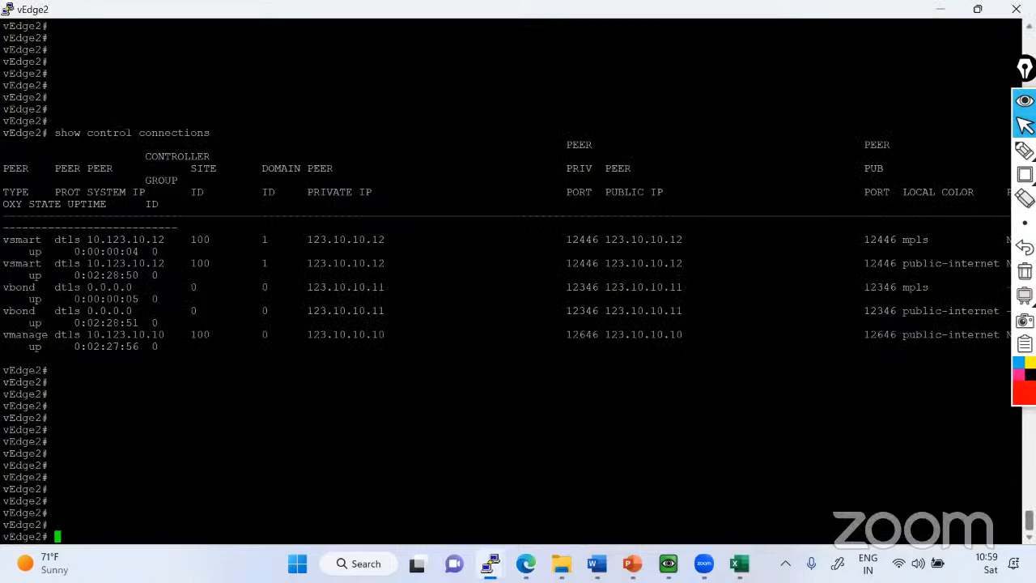
click(978, 9)
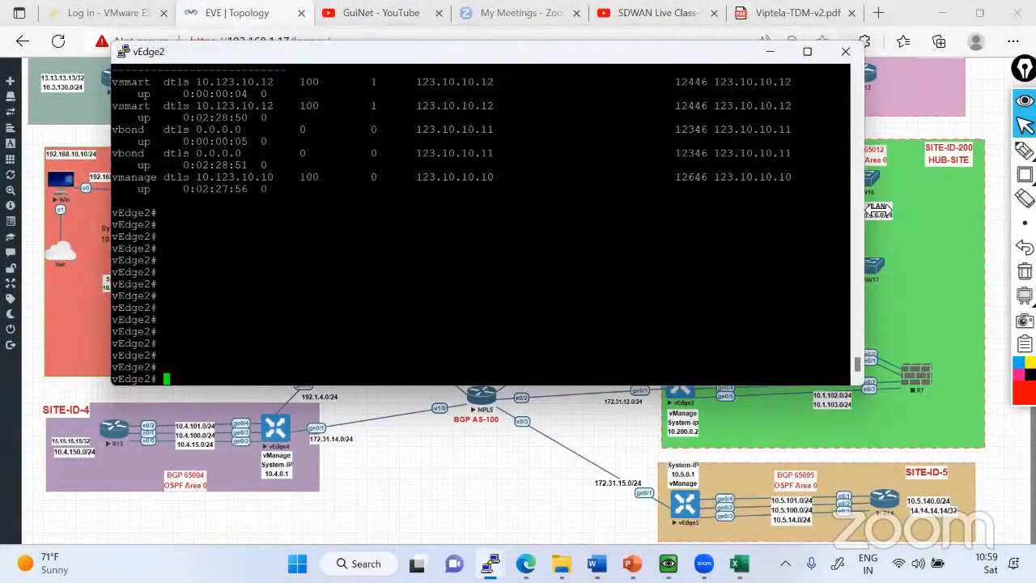
drag(878, 211, 690, 211)
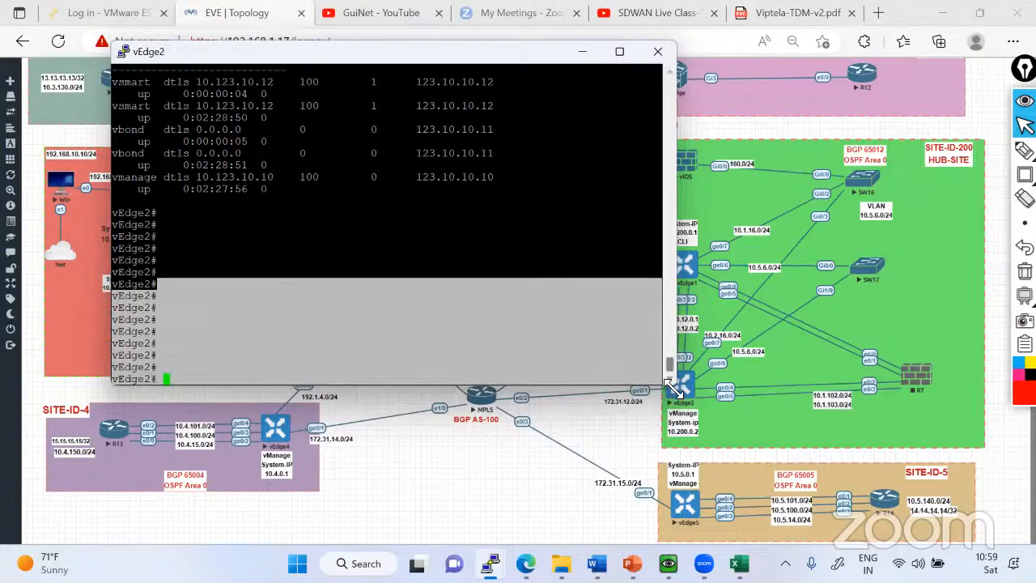
drag(673, 389, 662, 269)
drag(399, 48, 333, 51)
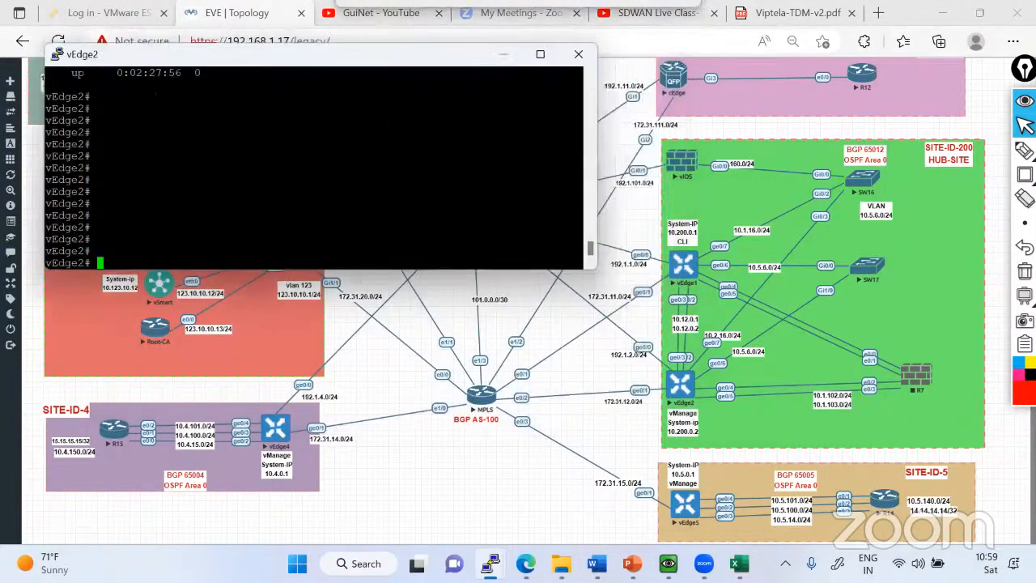
Shut down interface ge0/0 in VPN 0 on vEdge2, commit the change, and minimize the console.
text(conf t)
key(Return)
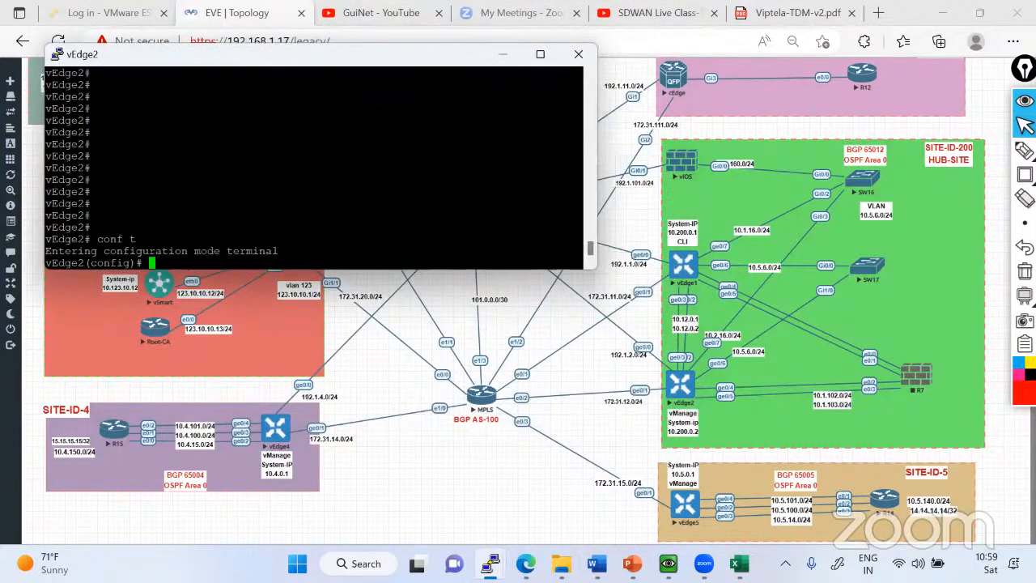
text(vpn 0)
key(Return)
text(i)
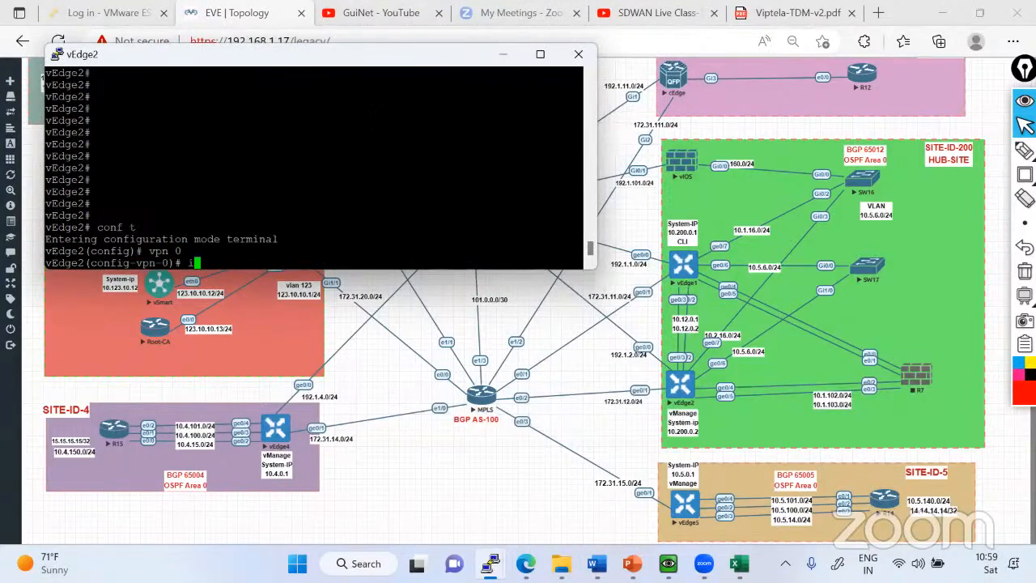
text(nterface ge0/0)
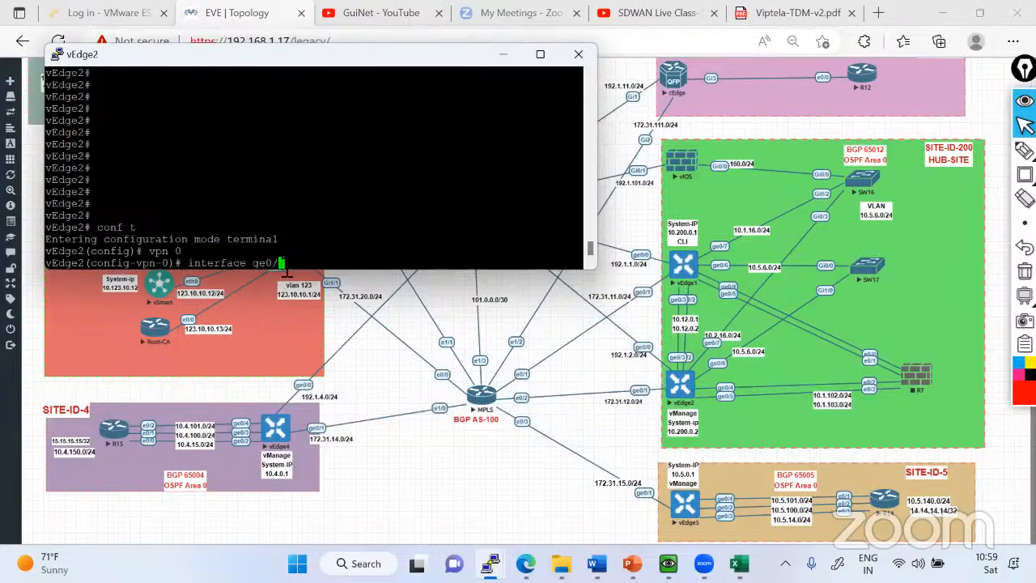
key(Return)
text(shutdown)
key(Return)
text(commit)
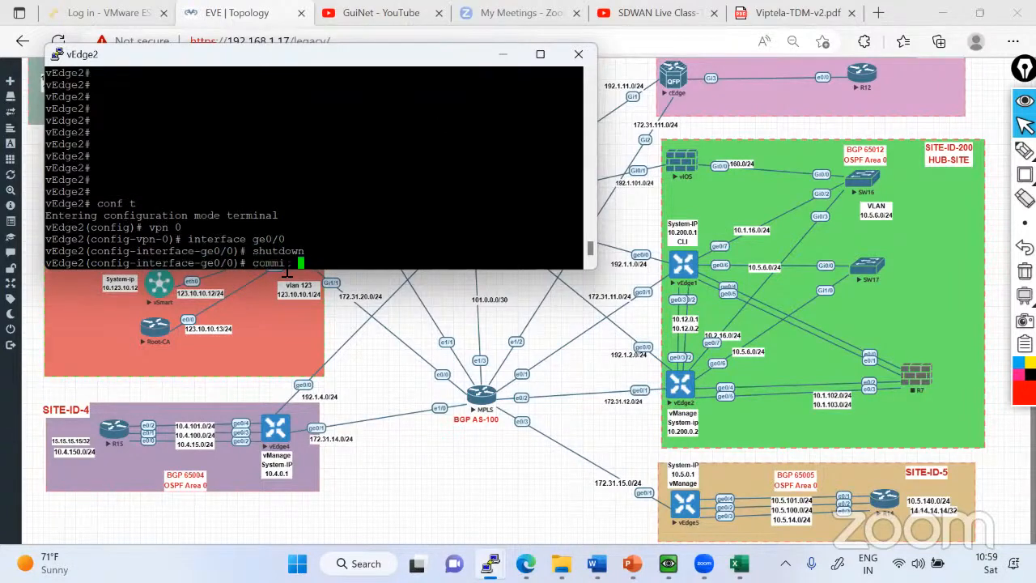
key(Return)
key(ctrl+z)
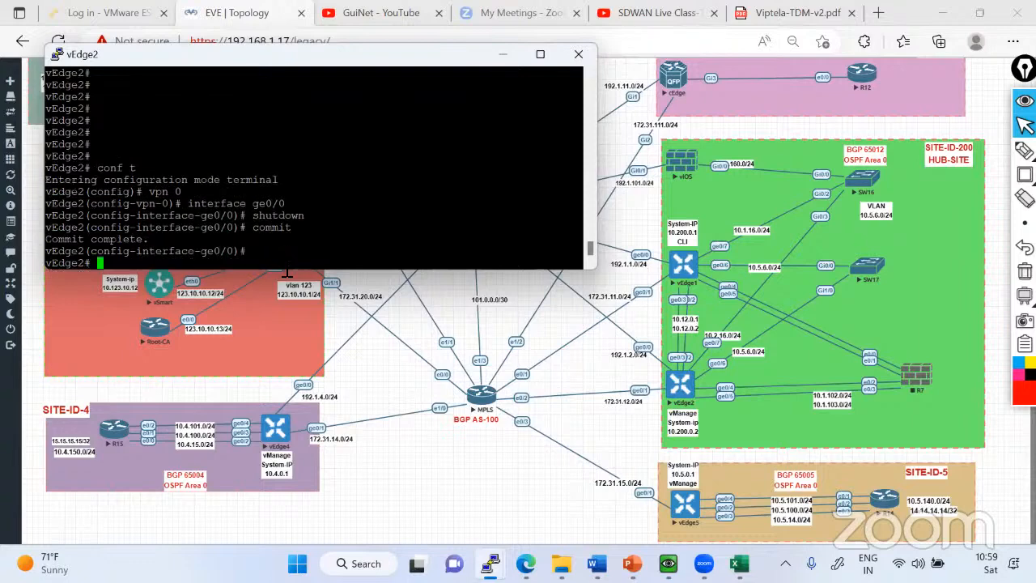
click(503, 54)
Rerun the traceroute to 13.13.13.13 from SW17's console.
click(490, 563)
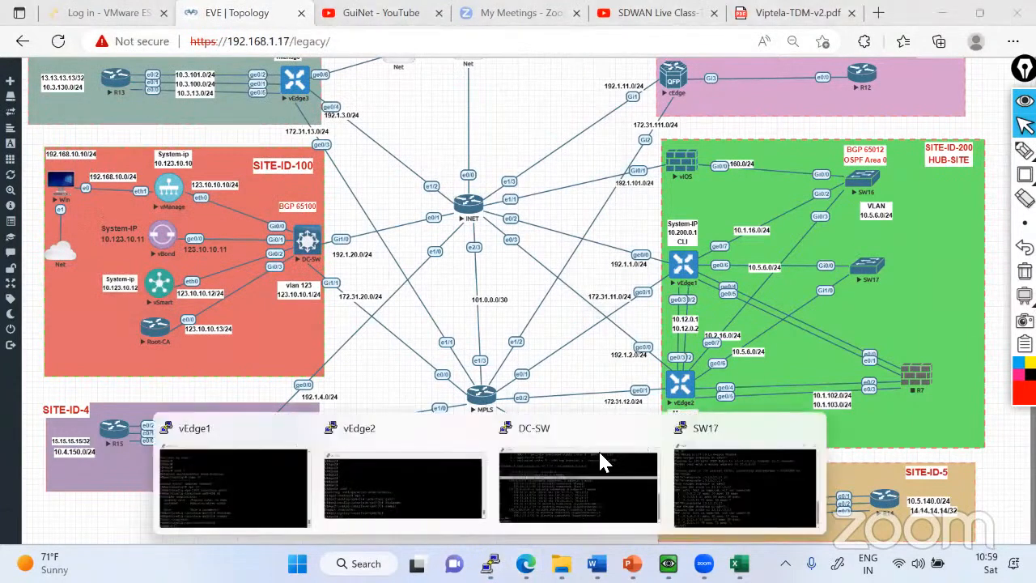
click(729, 484)
key(Up)
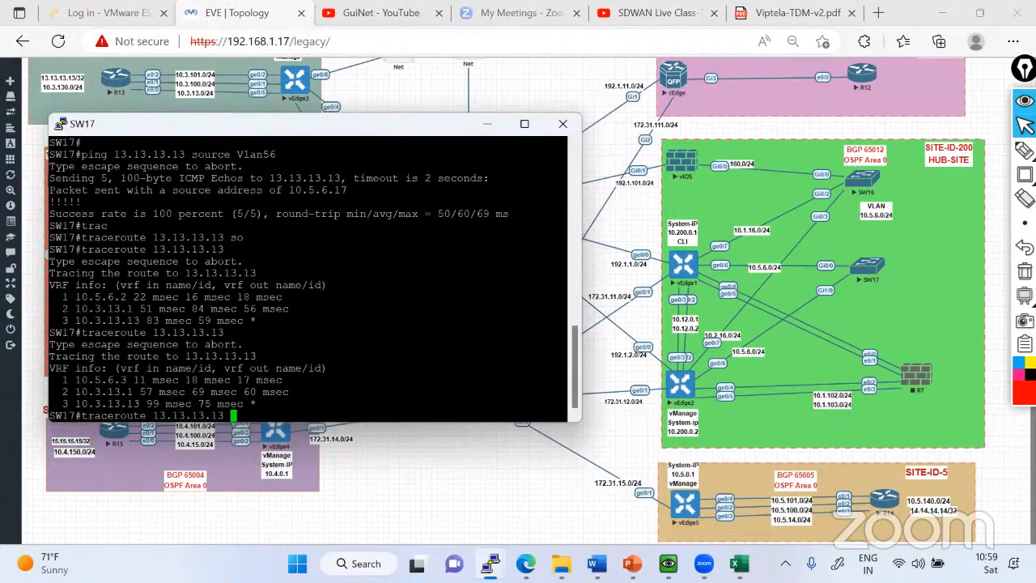
key(Return)
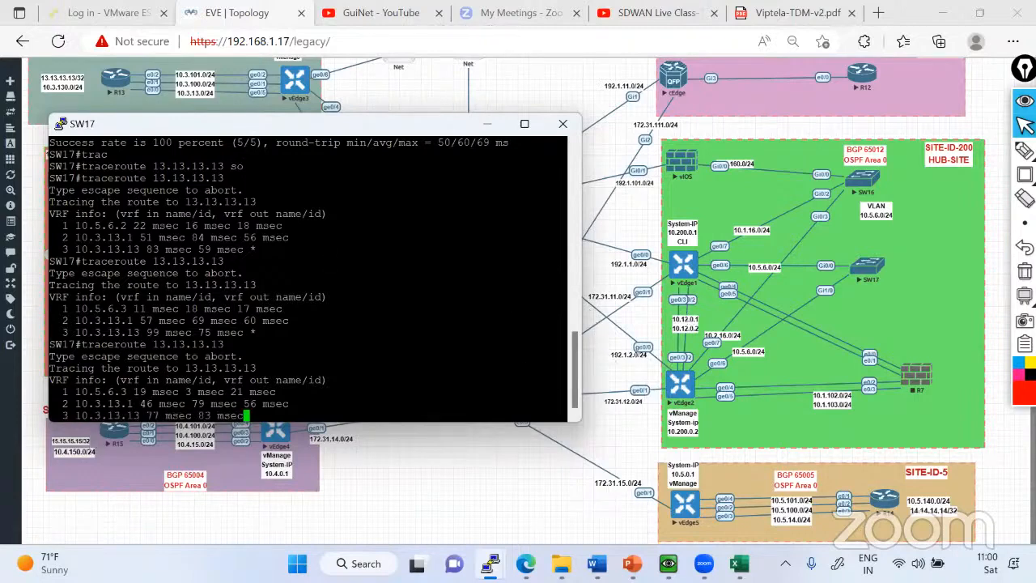
Switch to vManage and rerun vEdge2's flow simulation to 13.13.13.13 with the same settings.
key(alt+Tab)
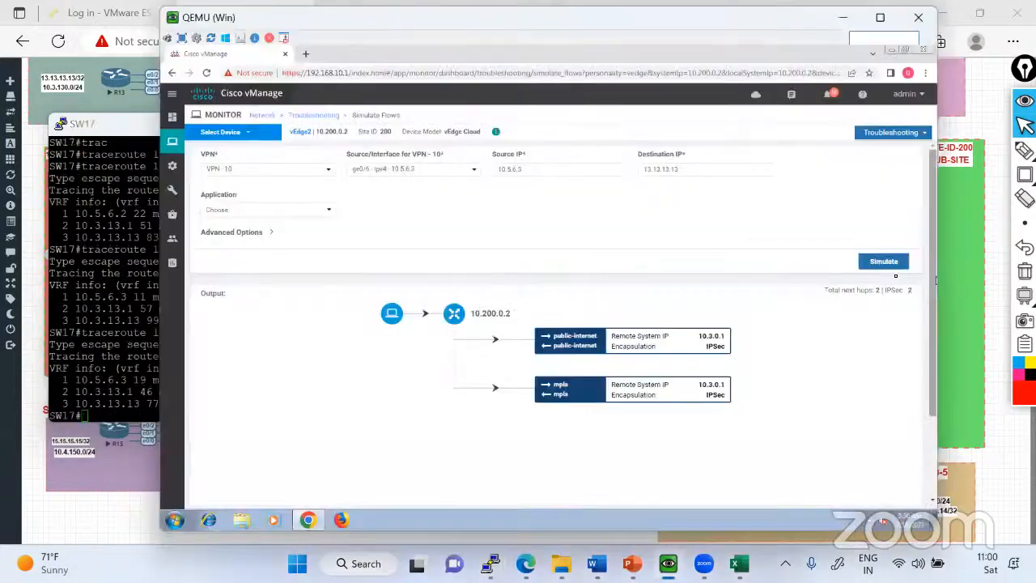
click(884, 265)
scroll(888, 299, down, 3)
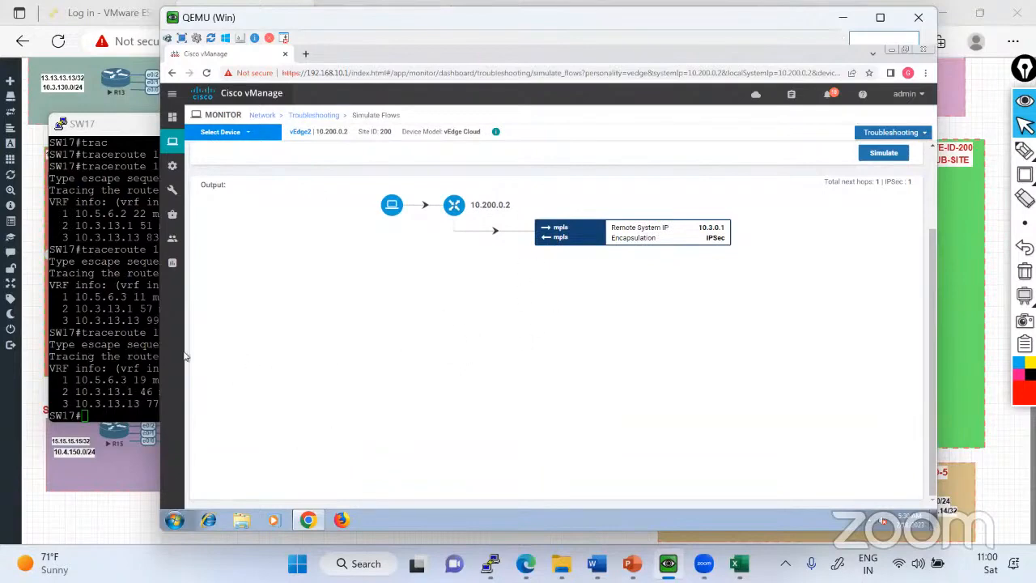
Switch to vEdge1's console and enter configuration mode for interface ge0/6 in VPN 10.
click(146, 401)
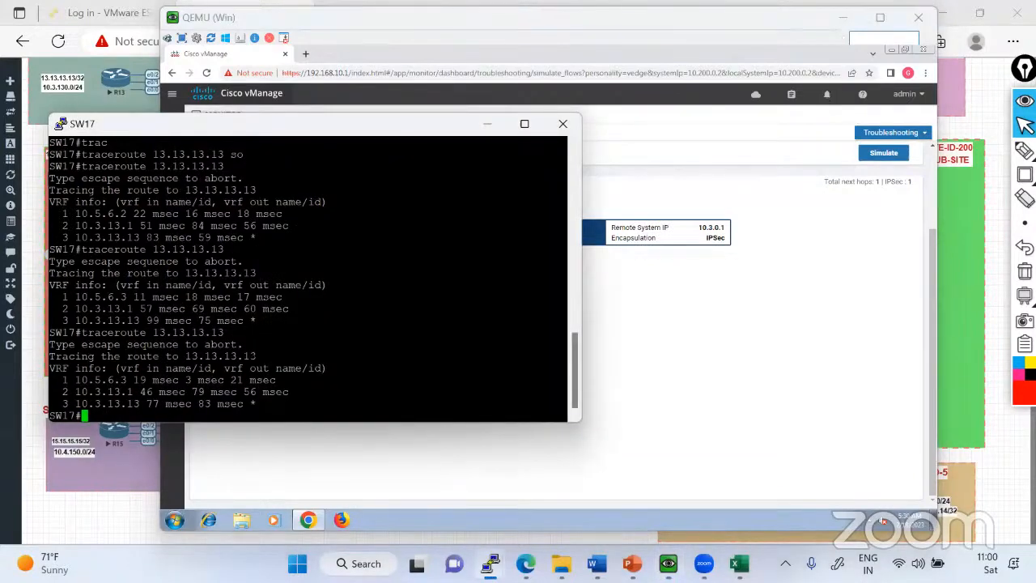
click(113, 532)
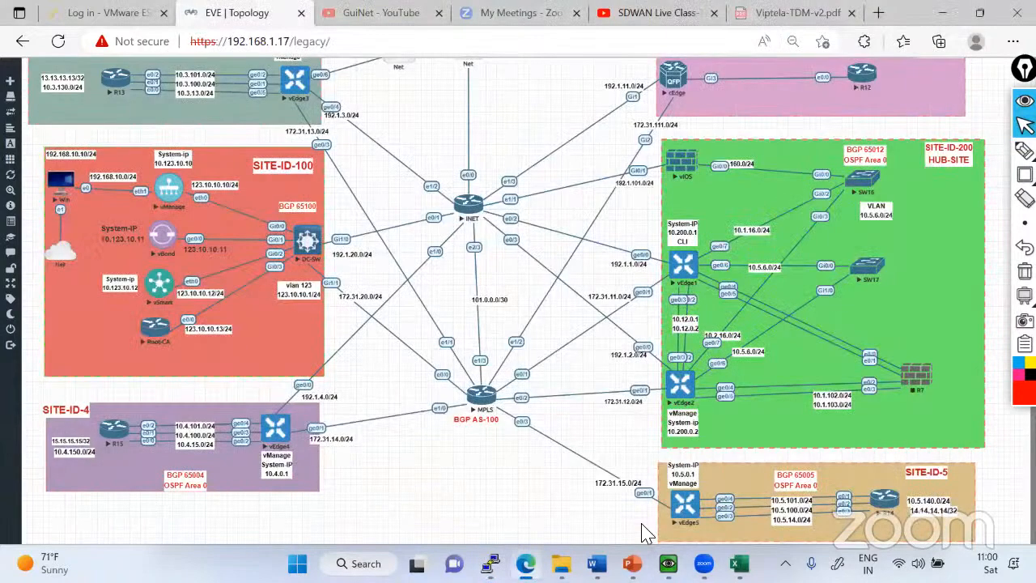
mouse_move(490, 563)
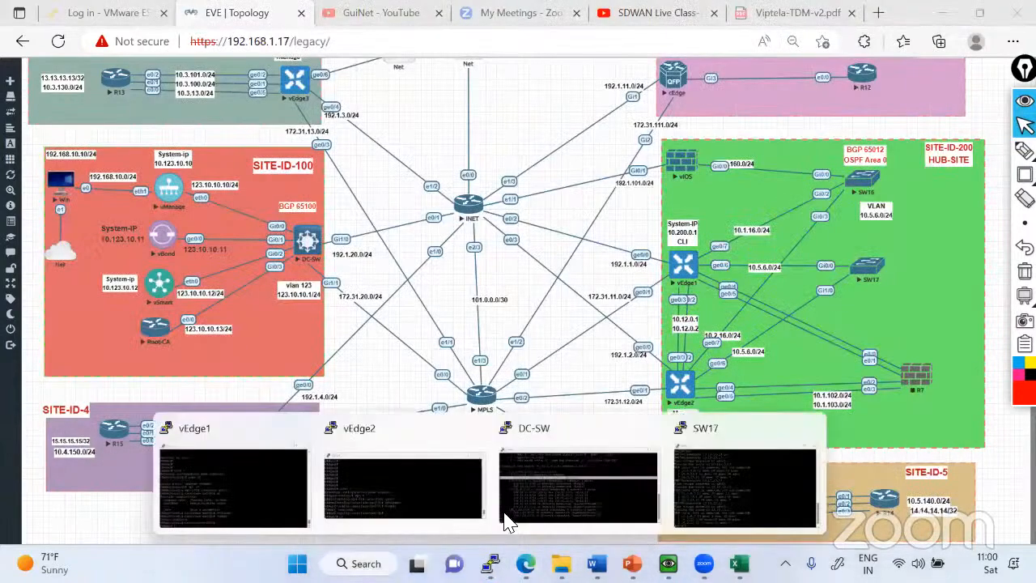
click(255, 474)
text(conf t)
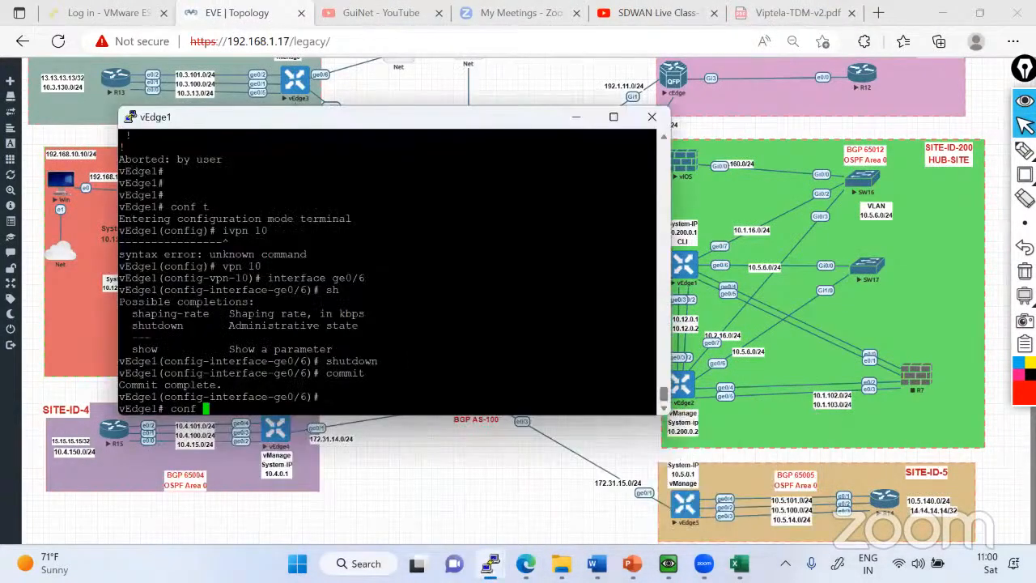
key(Return)
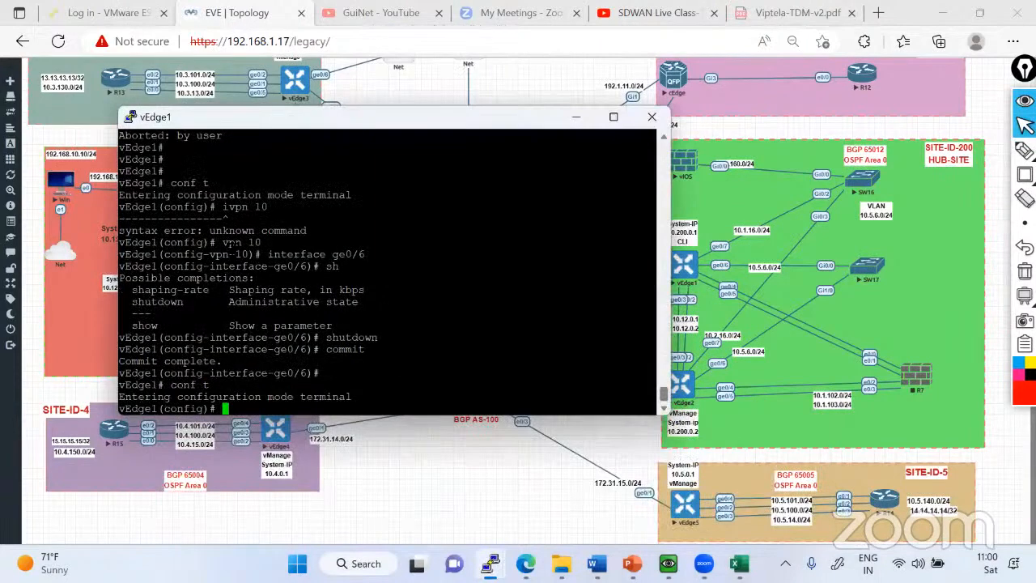
drag(223, 242, 639, 242)
right_click(640, 242)
key(Return)
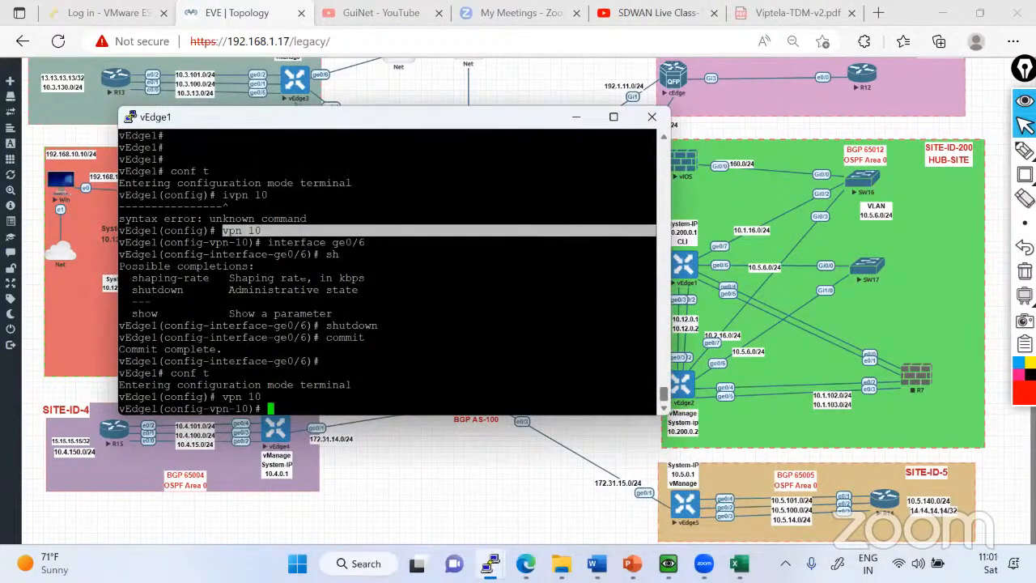
drag(269, 242, 365, 242)
right_click(364, 242)
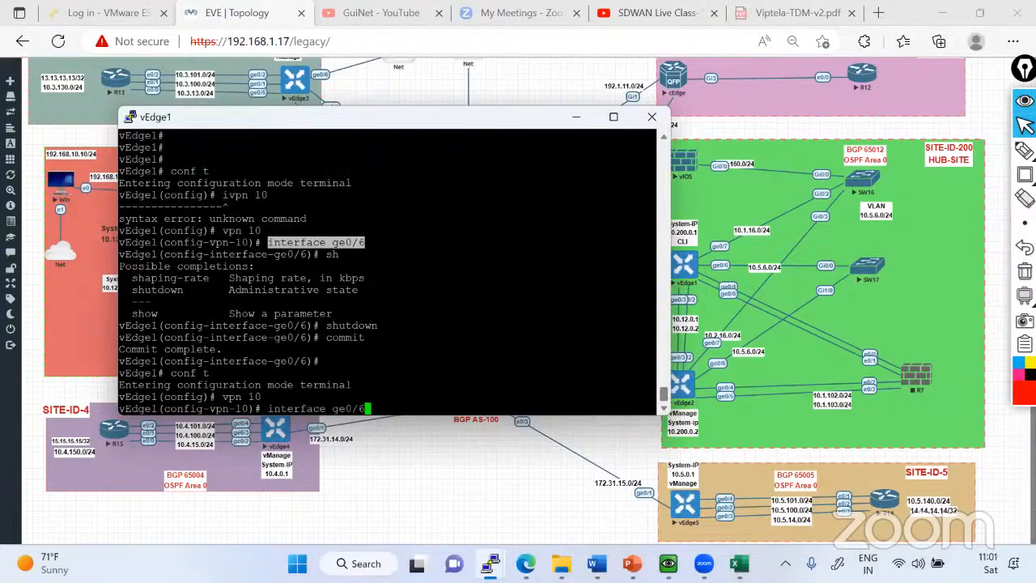
key(Return)
Re-enable vEdge1's ge0/6 with no shutdown, commit the change, and minimize the console.
text(nos h)
key(Return)
text(no sh)
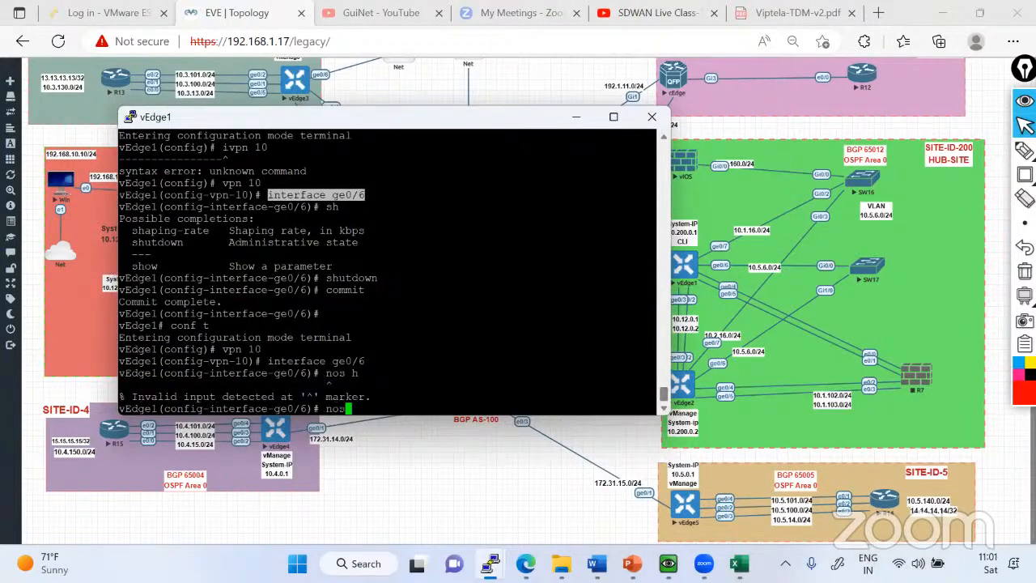
key(Tab)
key(Return)
key(Return)
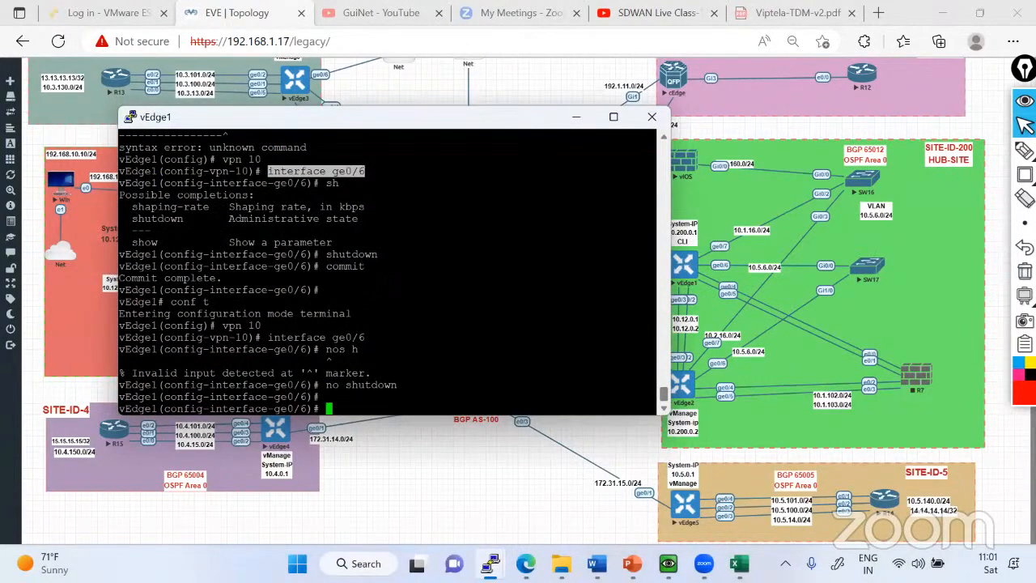
text(commit)
key(Return)
key(ctrl+z)
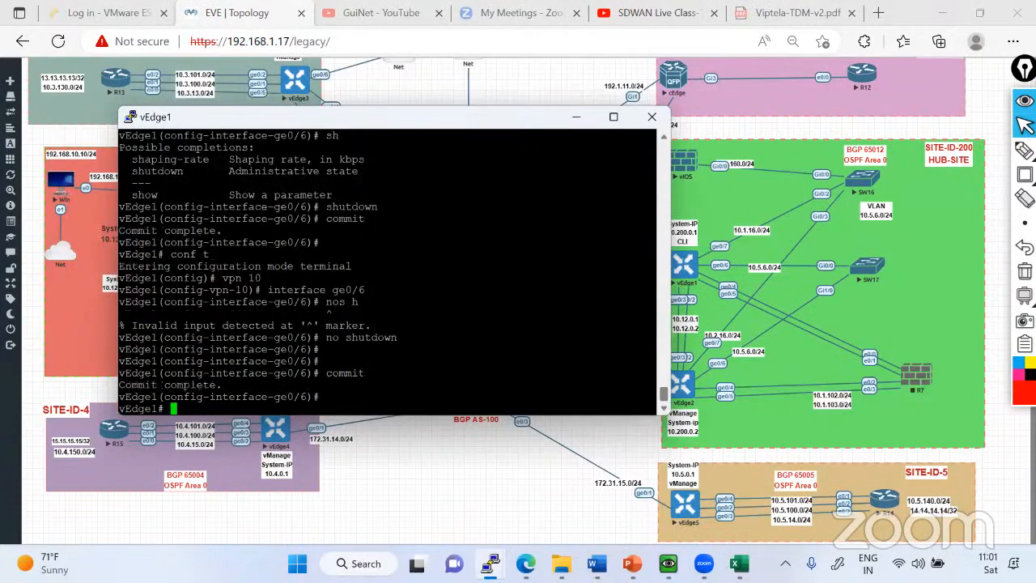
click(576, 118)
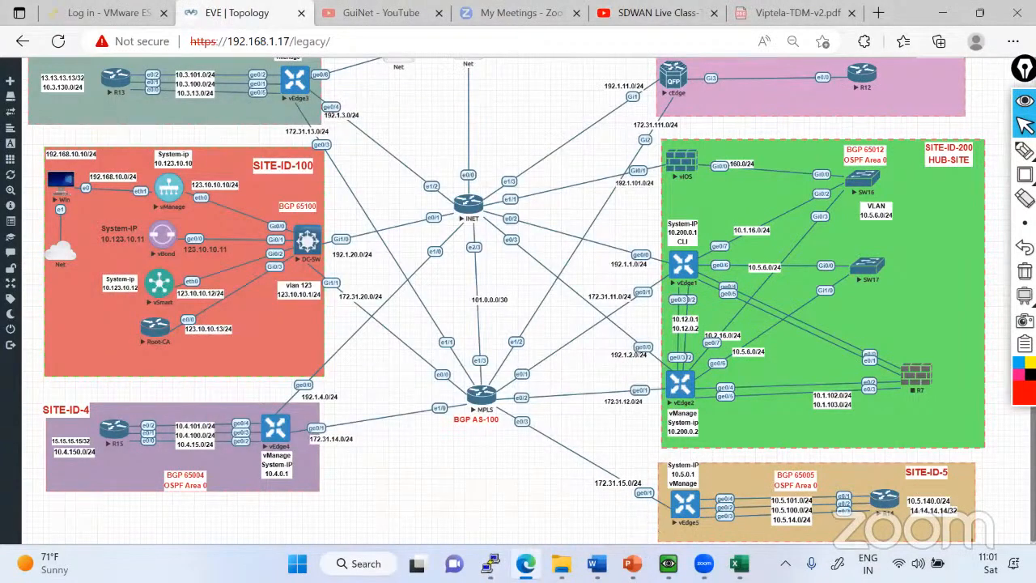
Switch to vEdge2's console and enter configuration mode for interface ge0/0 in VPN 0.
key(alt+Tab)
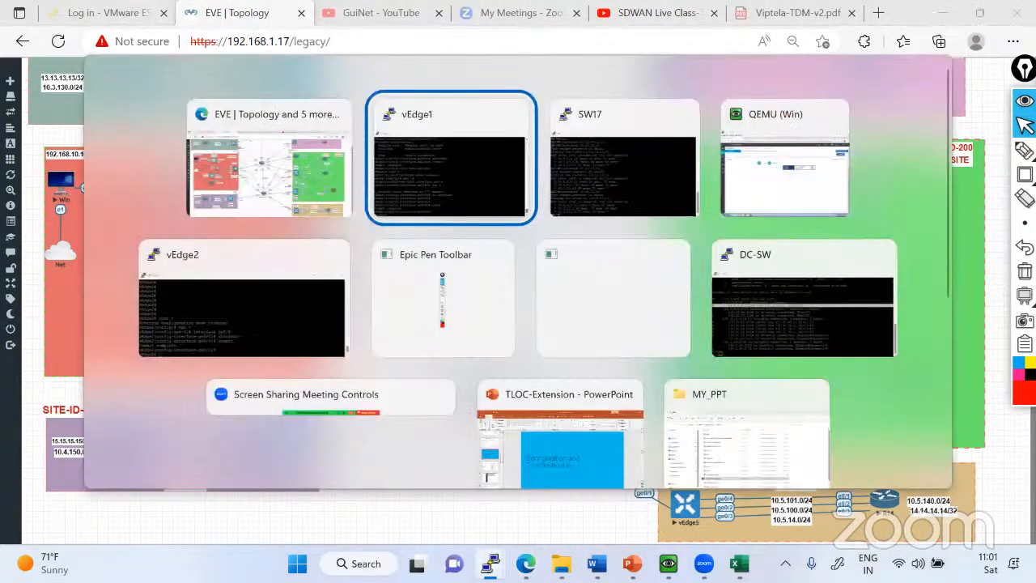
key(alt+Tab)
key(alt+Tab)
key(alt+Tab)
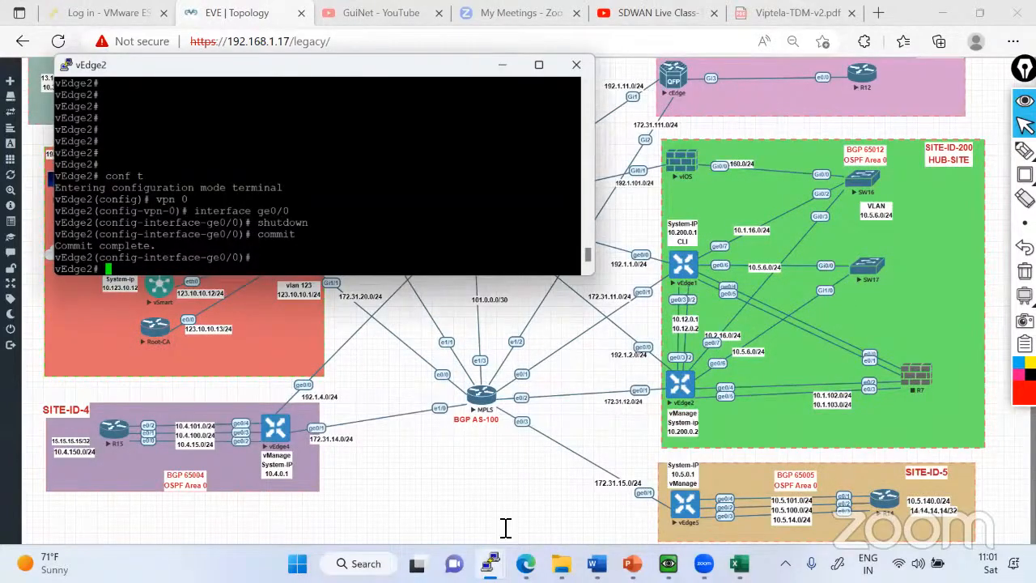
text(conf t)
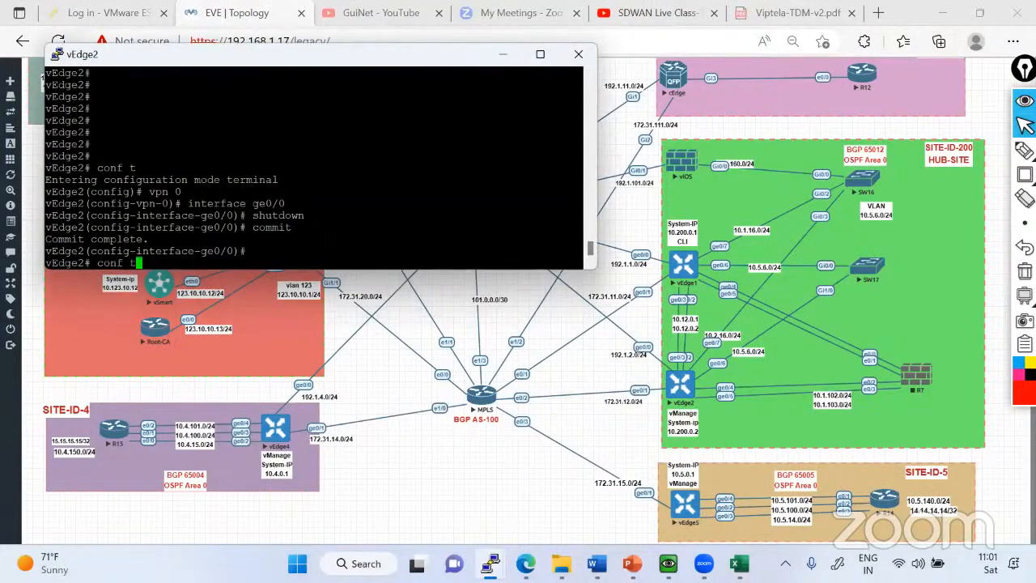
key(Return)
text(in)
key(BackSpace)
key(BackSpace)
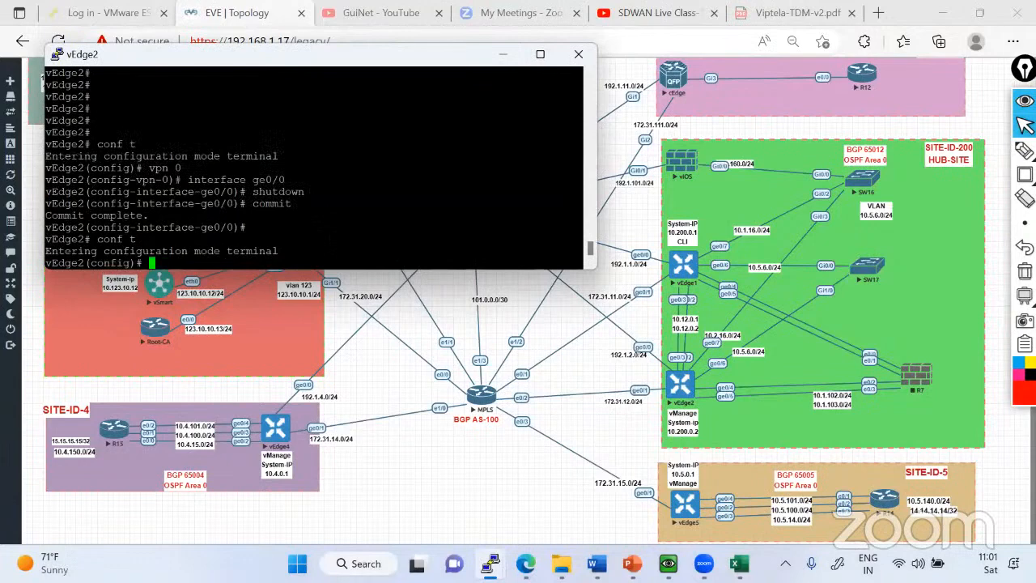
text(vpn 0)
key(Return)
drag(188, 168, 285, 168)
right_click(285, 168)
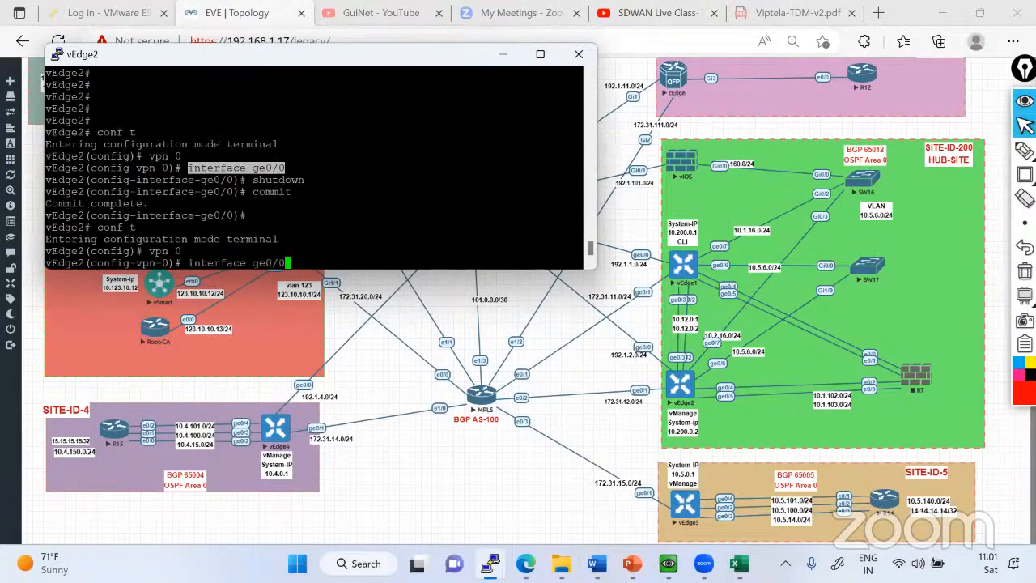
key(Return)
Re-enable vEdge2's ge0/0 with no shutdown, commit the change, leave configuration mode and minimize the console.
text(no shutdown)
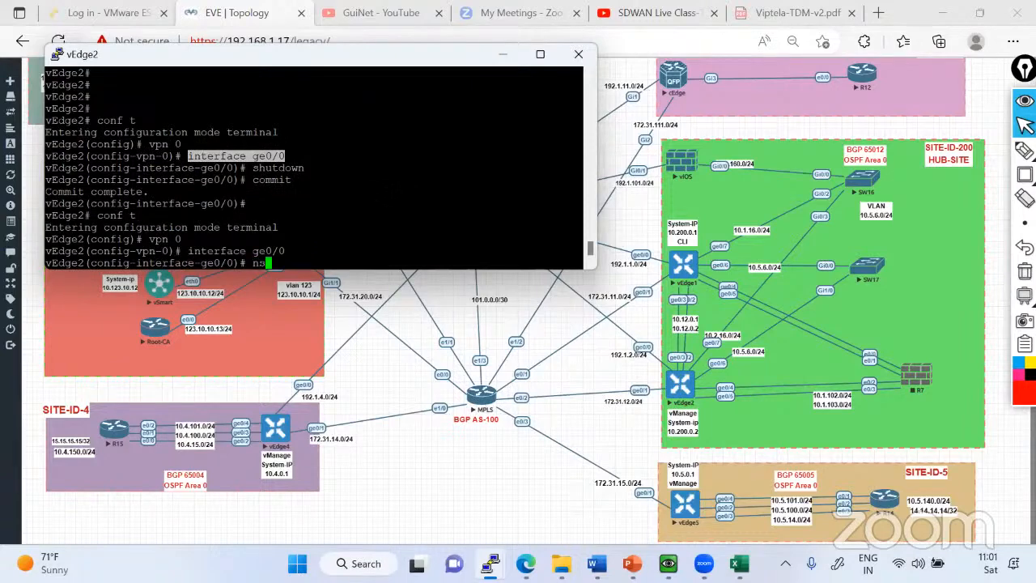
key(Return)
key(Return)
key(Return)
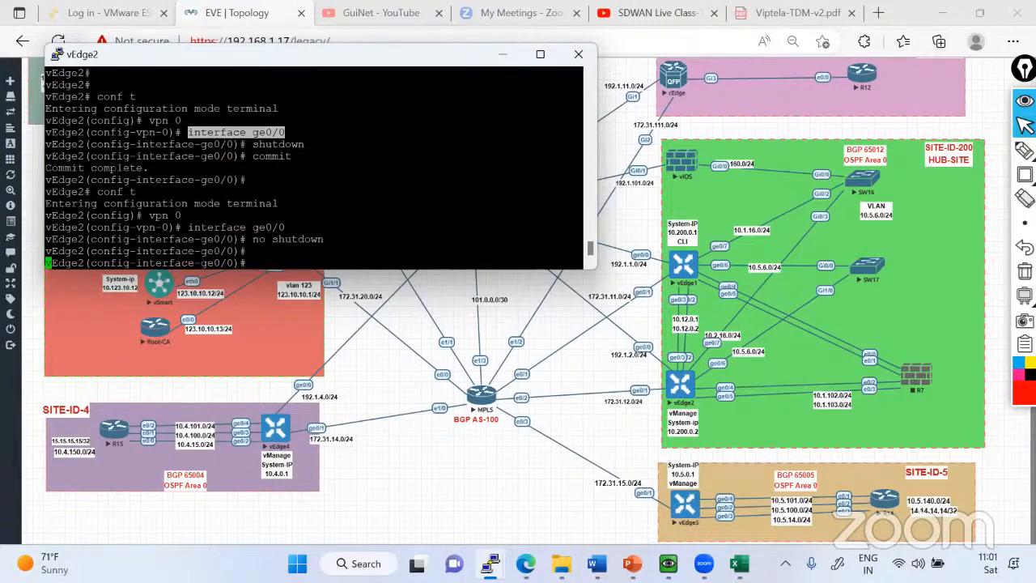
text(commit)
key(Return)
key(ctrl+z)
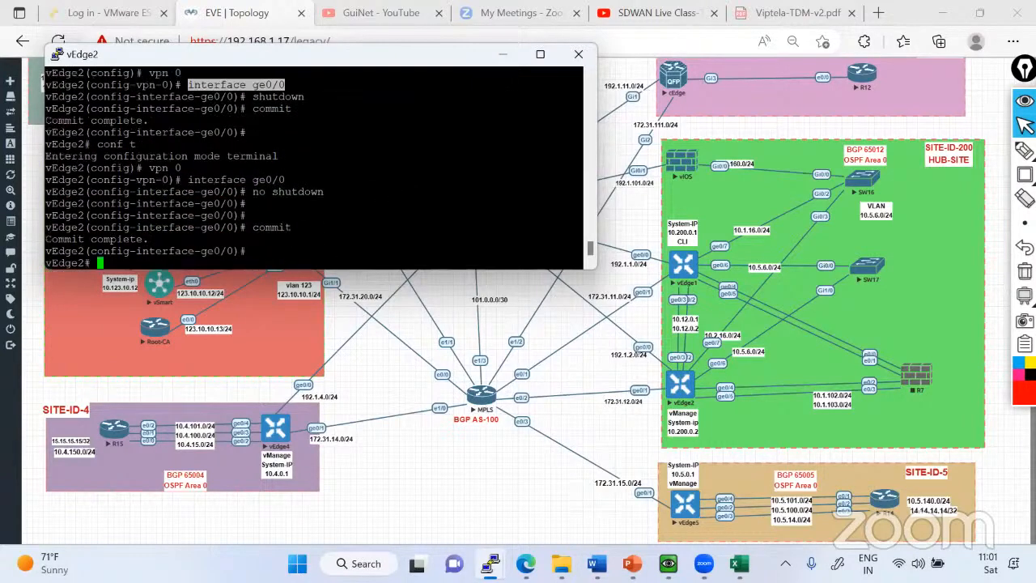
click(503, 55)
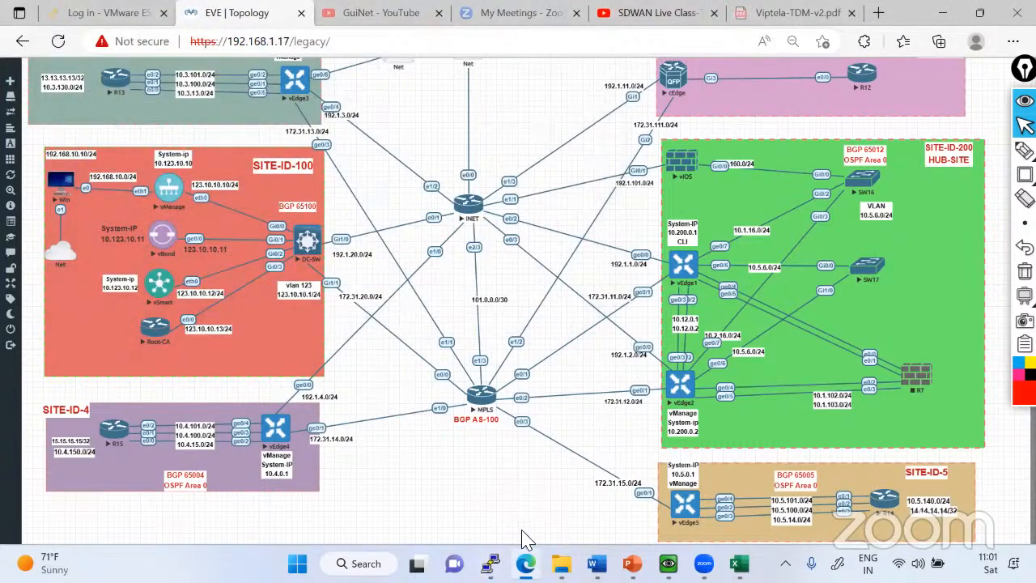
Switch to vManage, rerun vEdge2's flow simulation to 13.13.13.13 and return to the EVE topology.
click(668, 564)
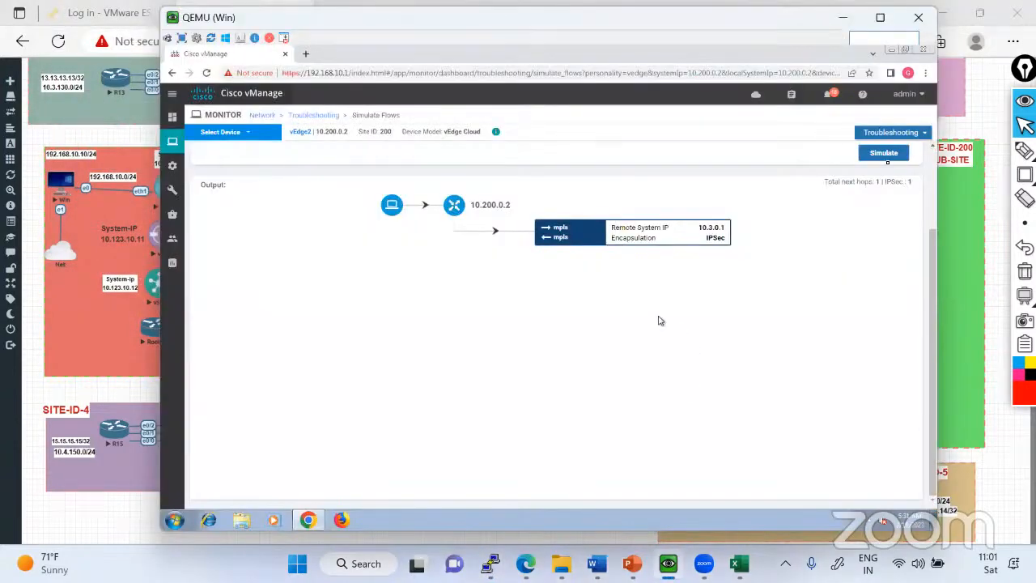
click(884, 153)
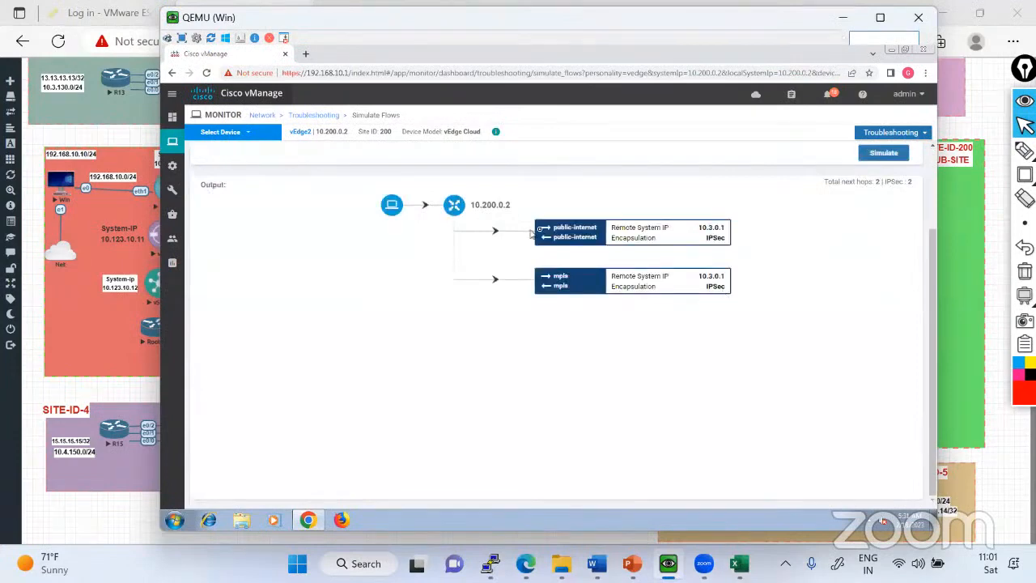
scroll(587, 289, up, 2)
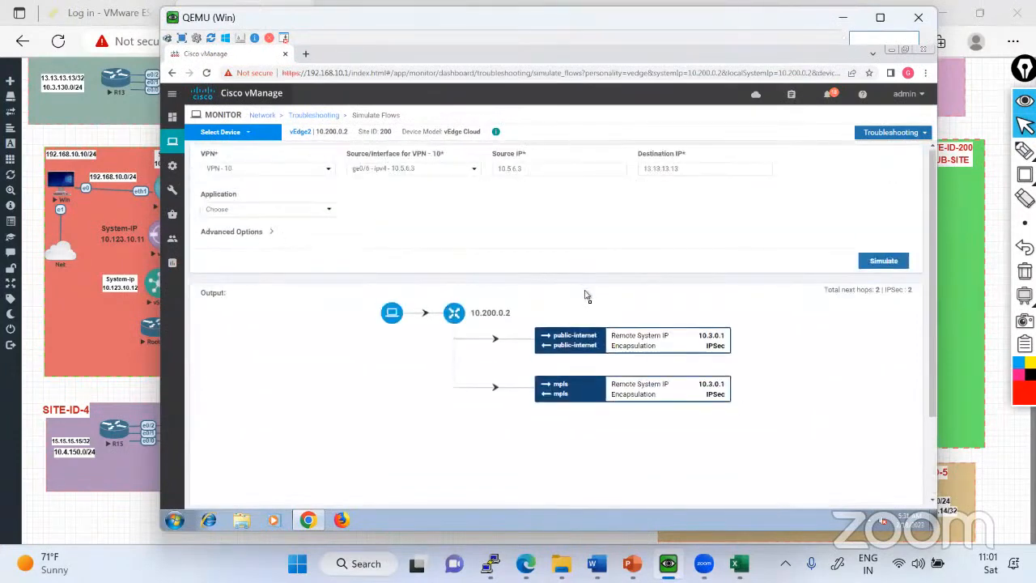
click(111, 383)
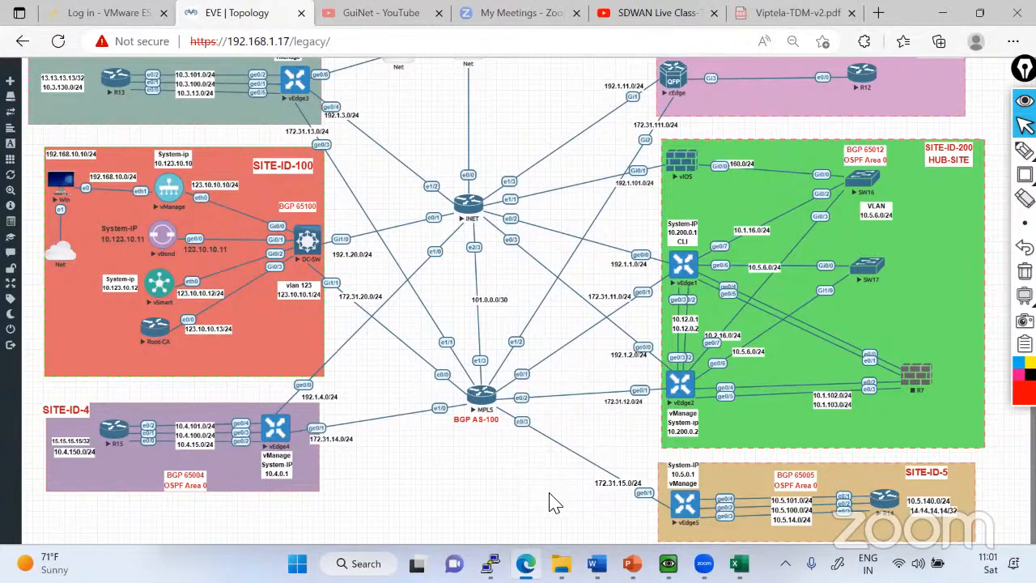
Switch back to vManage and open the device templates list in the configuration section.
click(668, 563)
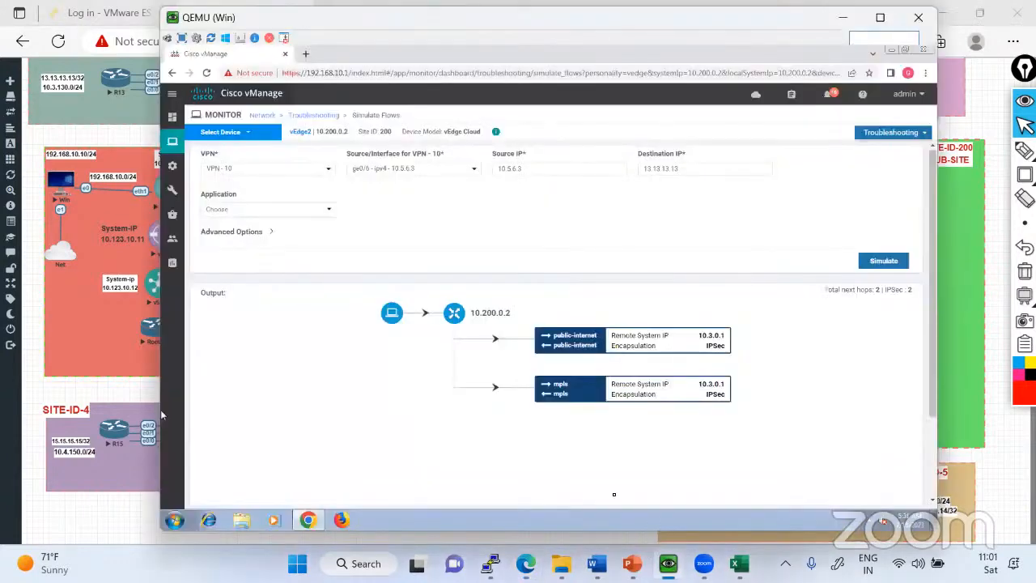
mouse_move(173, 166)
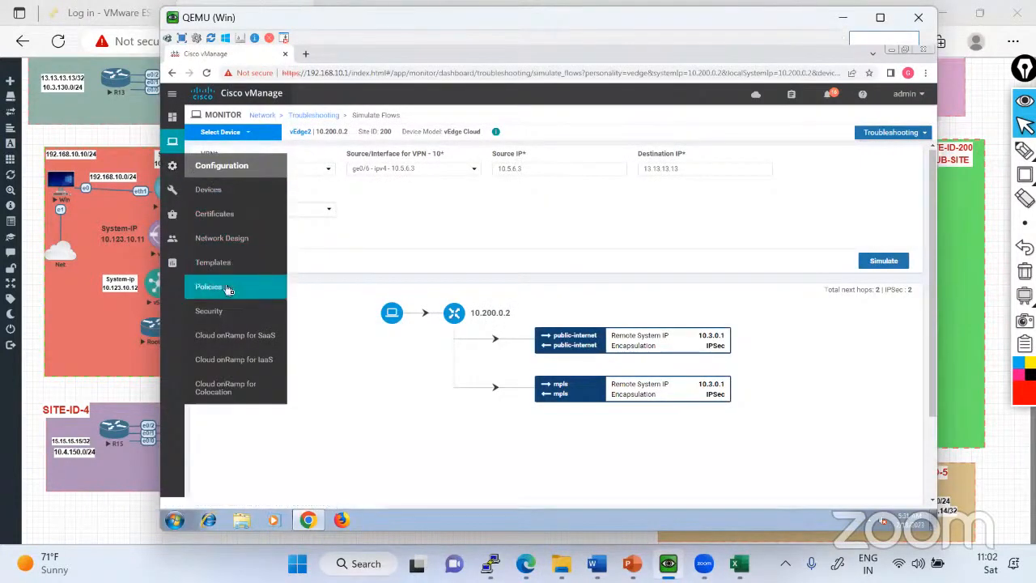
click(225, 189)
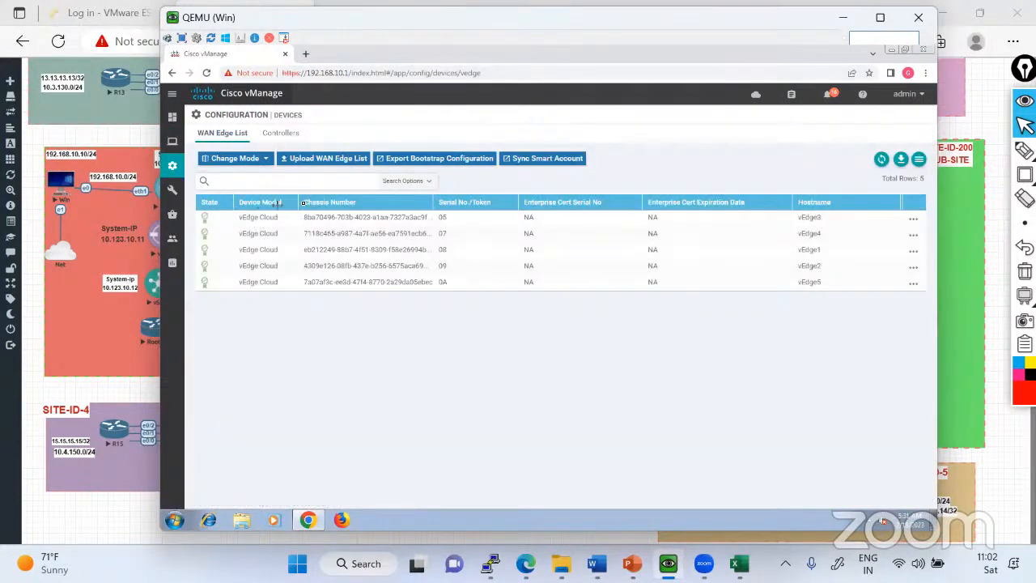
mouse_move(178, 168)
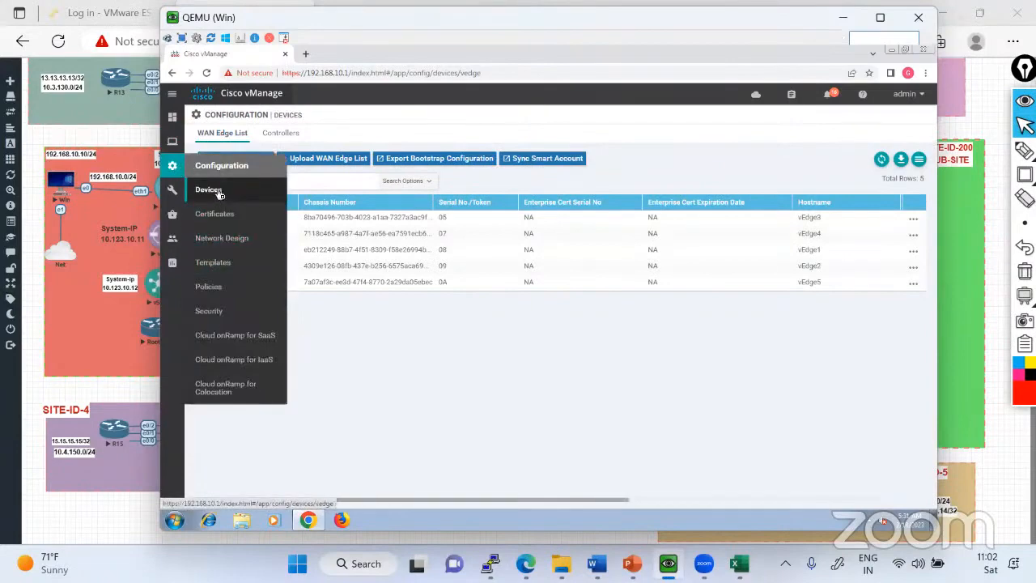
click(214, 270)
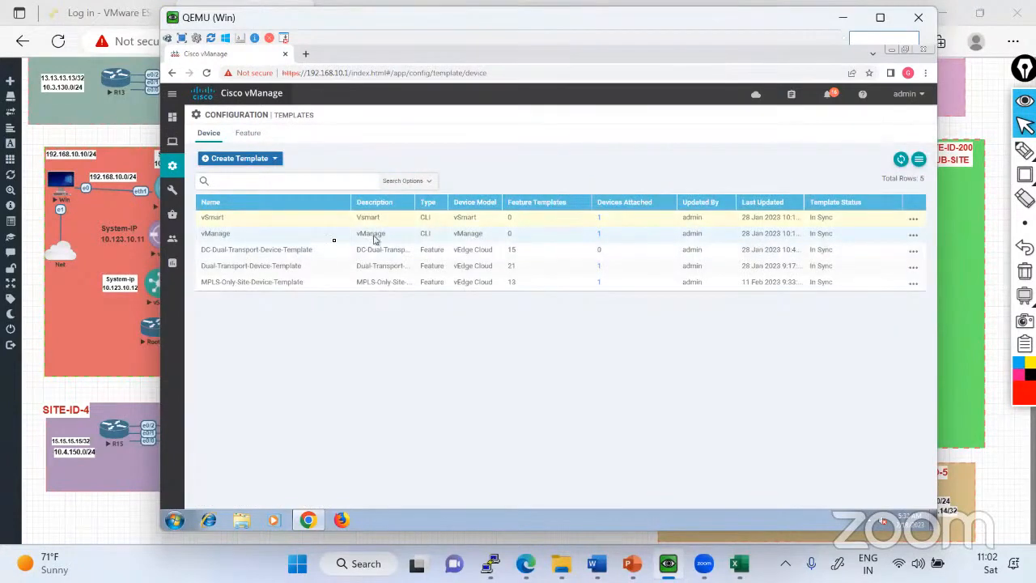
Attach vEdge1 and vEdge2 to the DC-Dual-Transport-Device-Template.
click(913, 253)
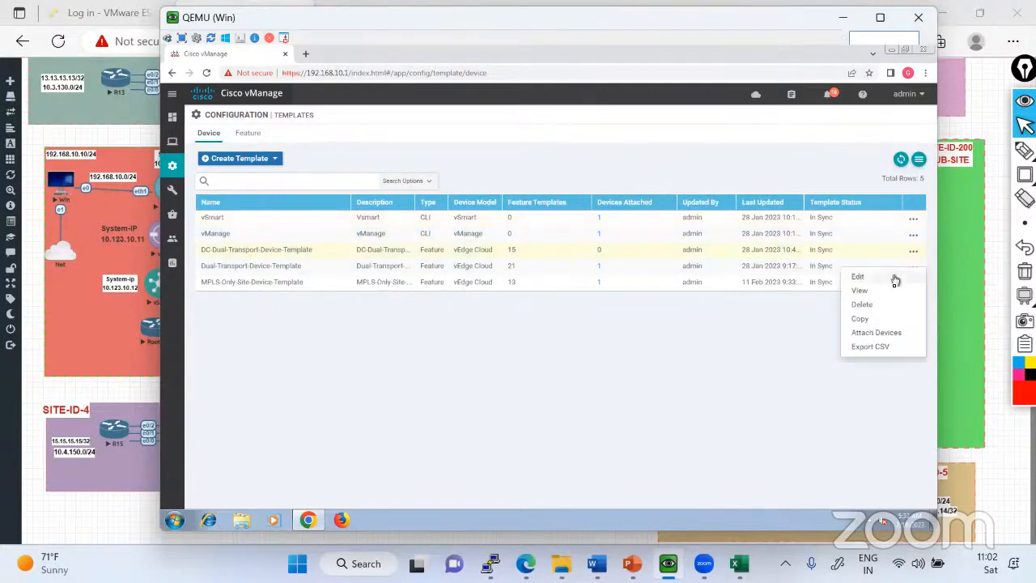
click(868, 335)
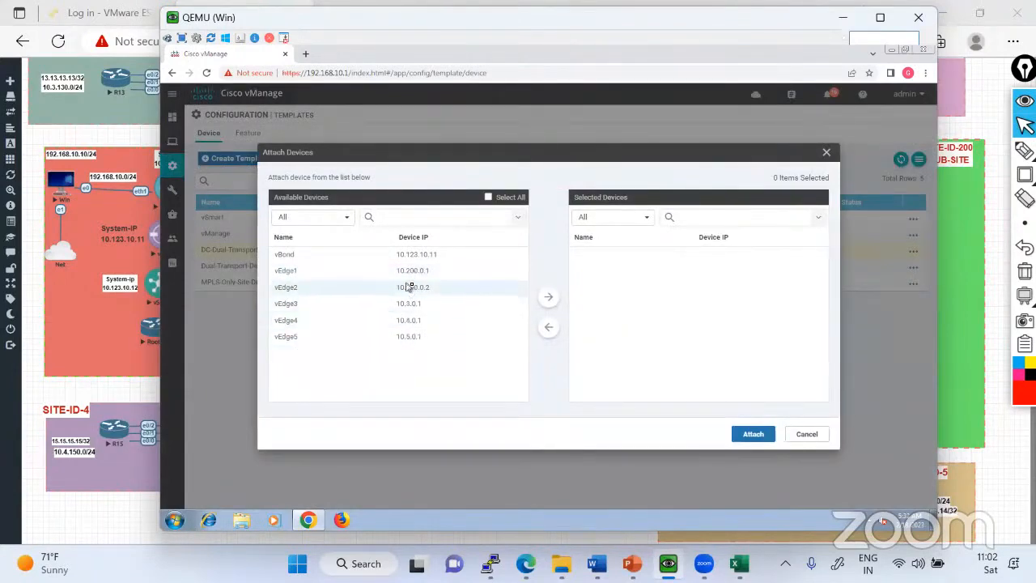
click(410, 277)
click(415, 293)
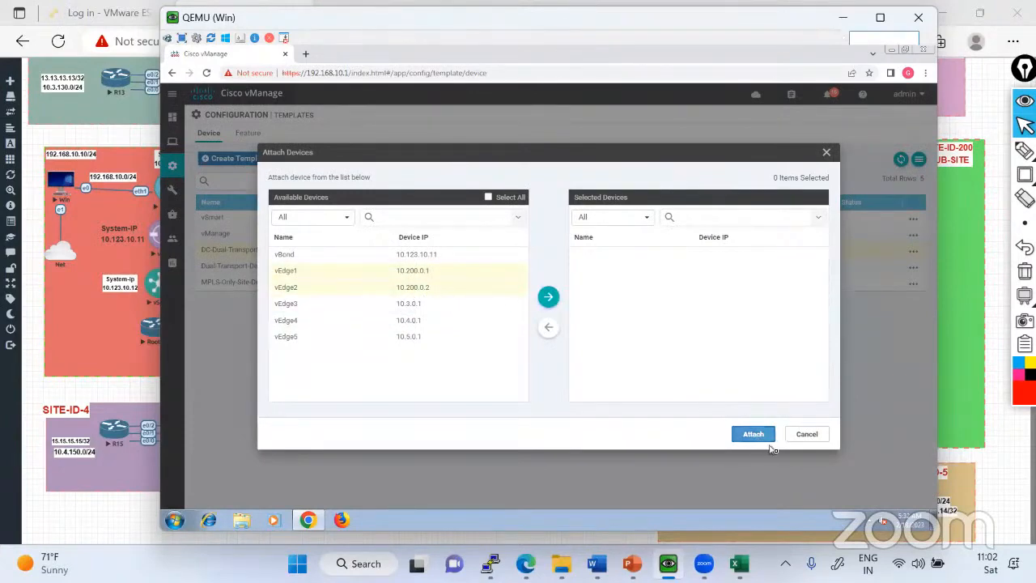
click(548, 298)
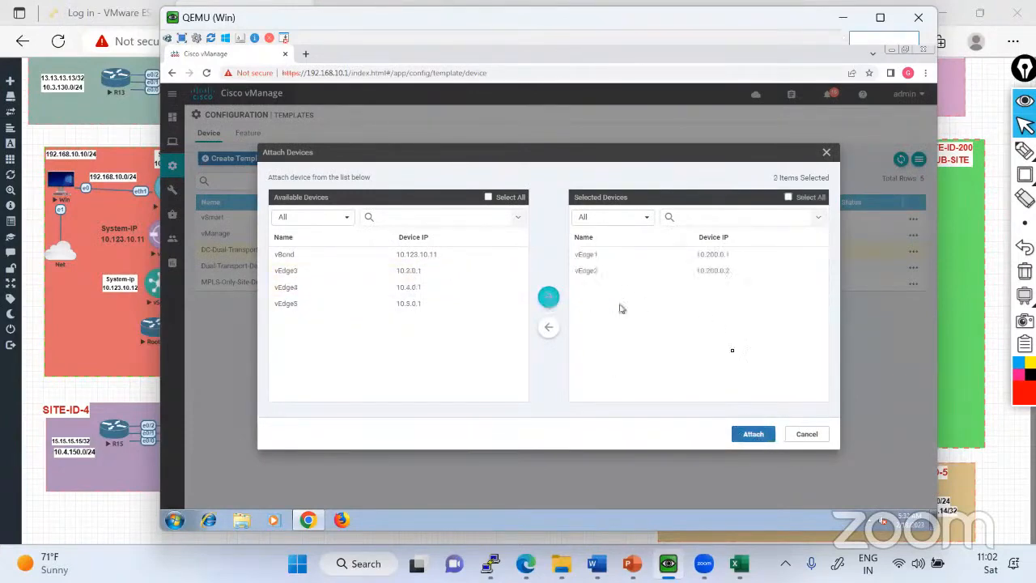
click(753, 435)
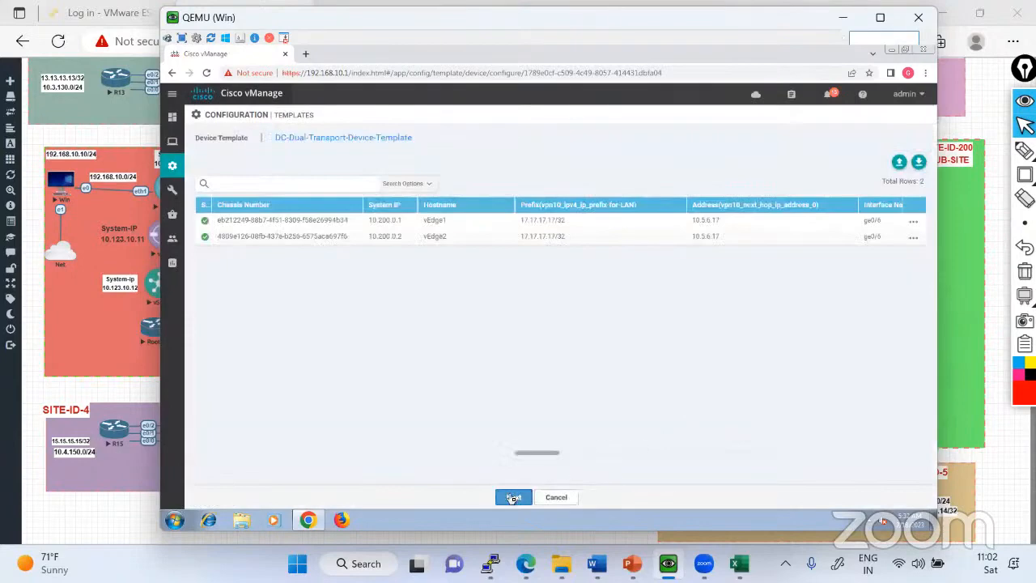
Proceed with the existing device values, configure vEdge1 and vEdge2 from the template, and confirm the changes on 2 devices.
click(512, 497)
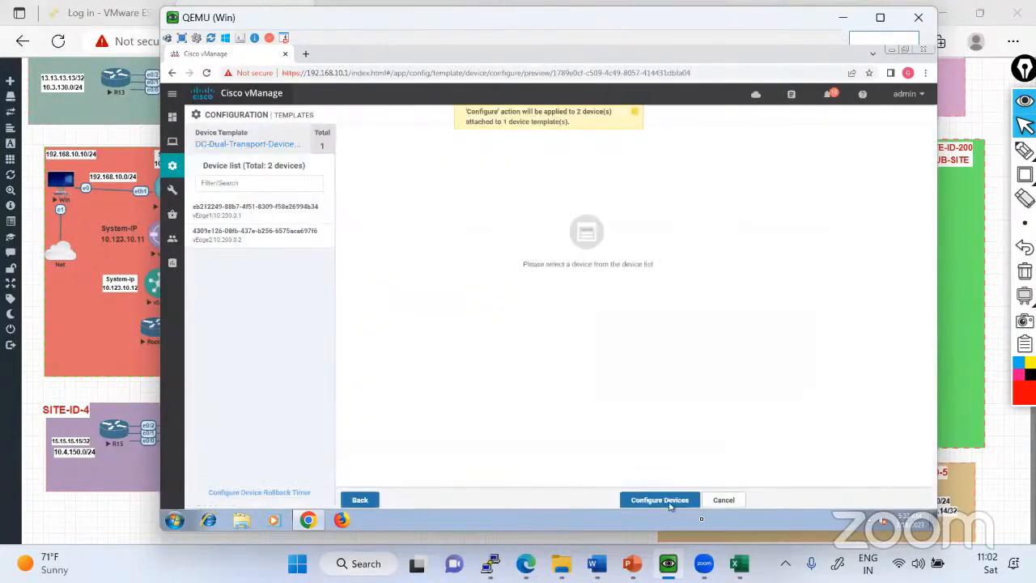
click(674, 502)
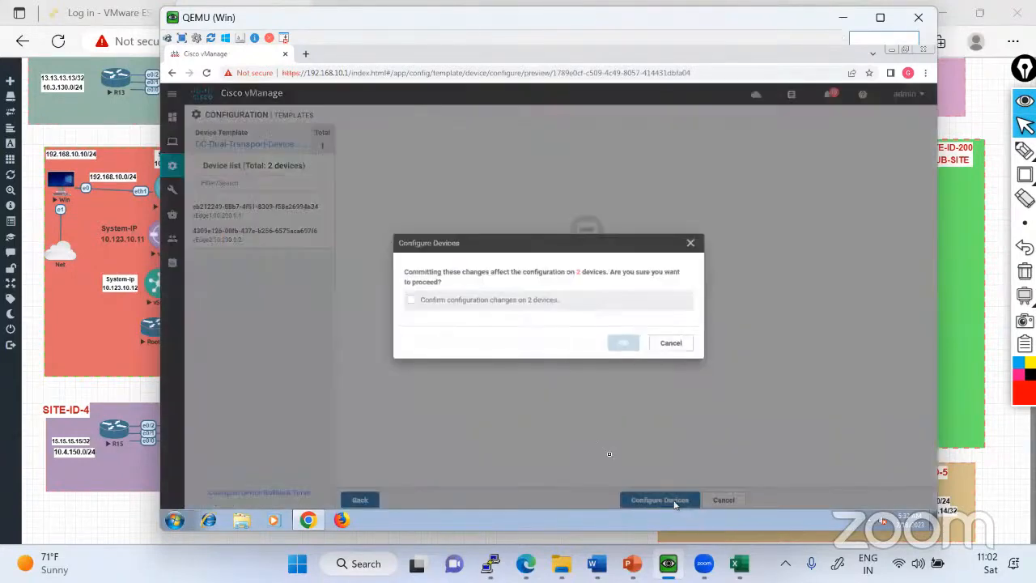
click(414, 301)
click(626, 343)
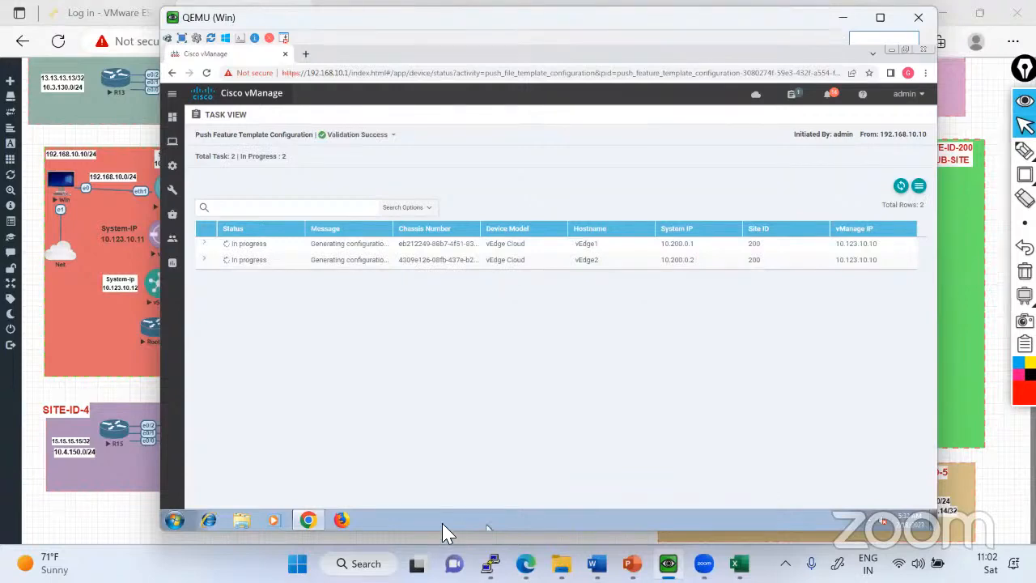
Refresh the task view to check the template push status for vEdge1 and vEdge2.
key(alt+Tab)
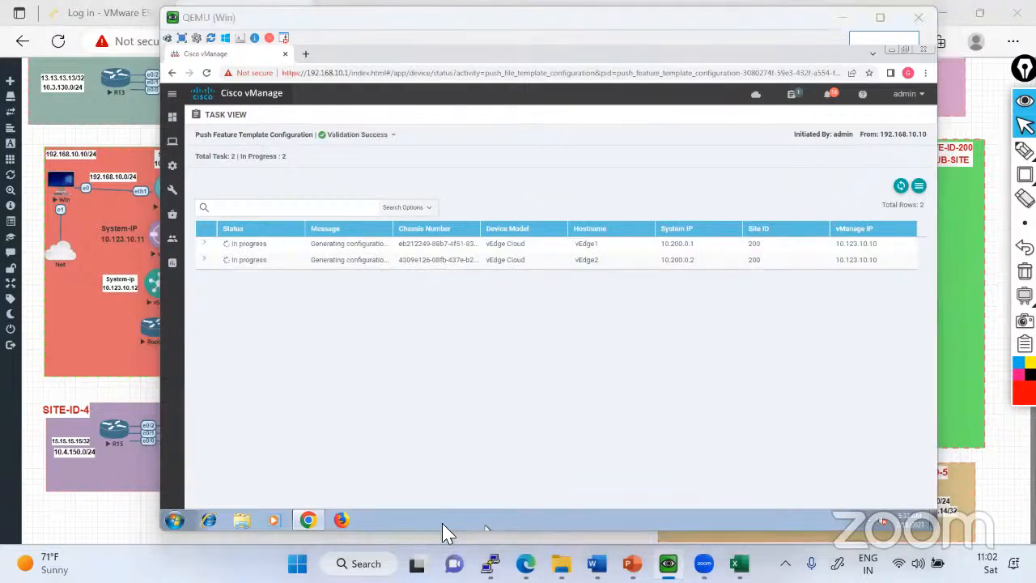
click(901, 189)
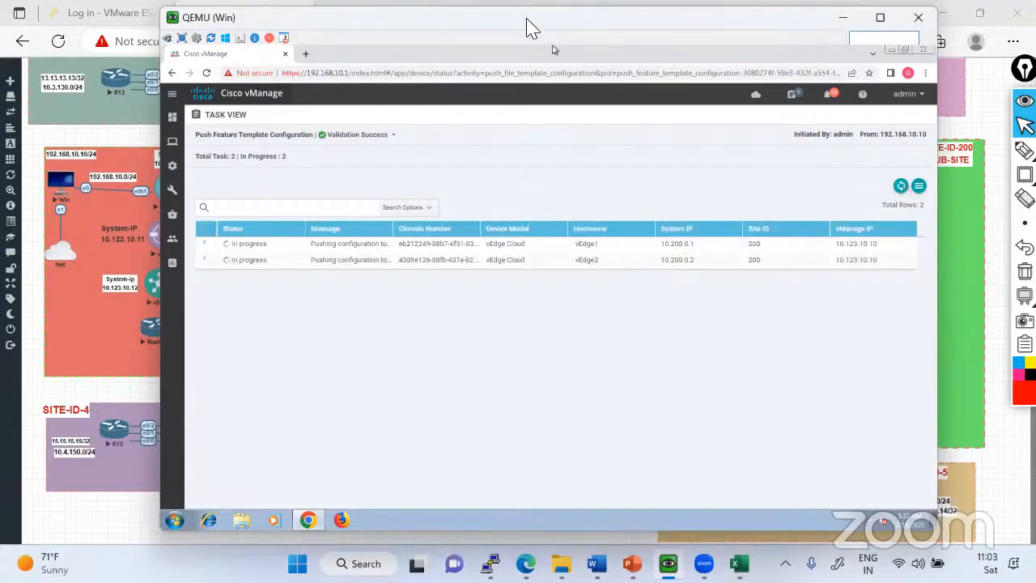
drag(495, 23, 467, 22)
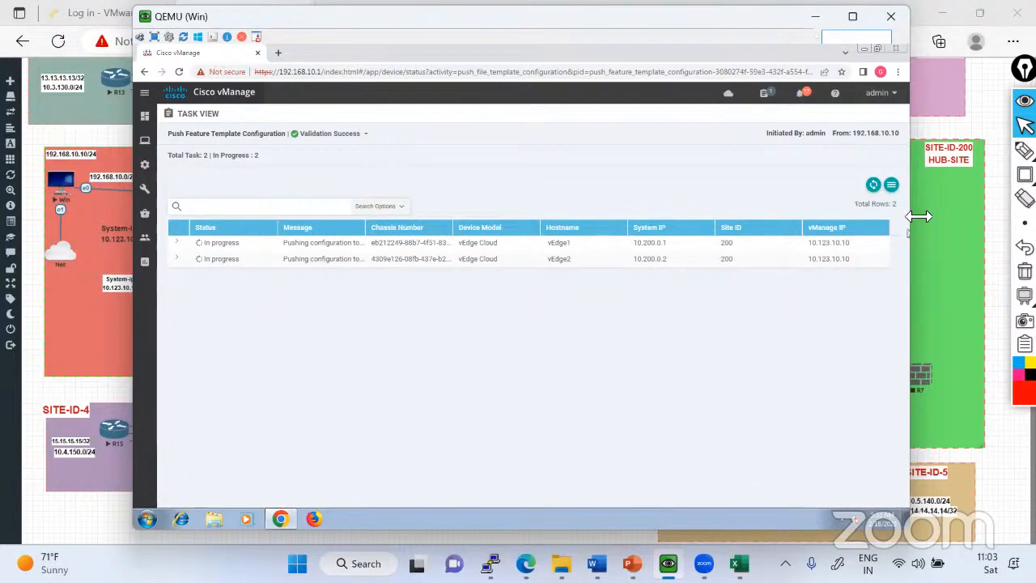
click(874, 186)
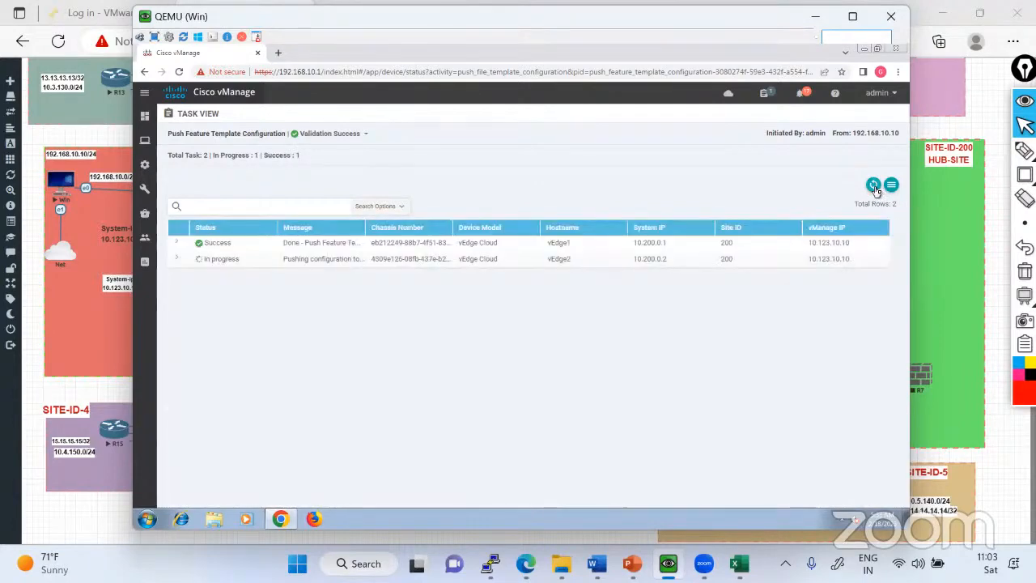
click(874, 186)
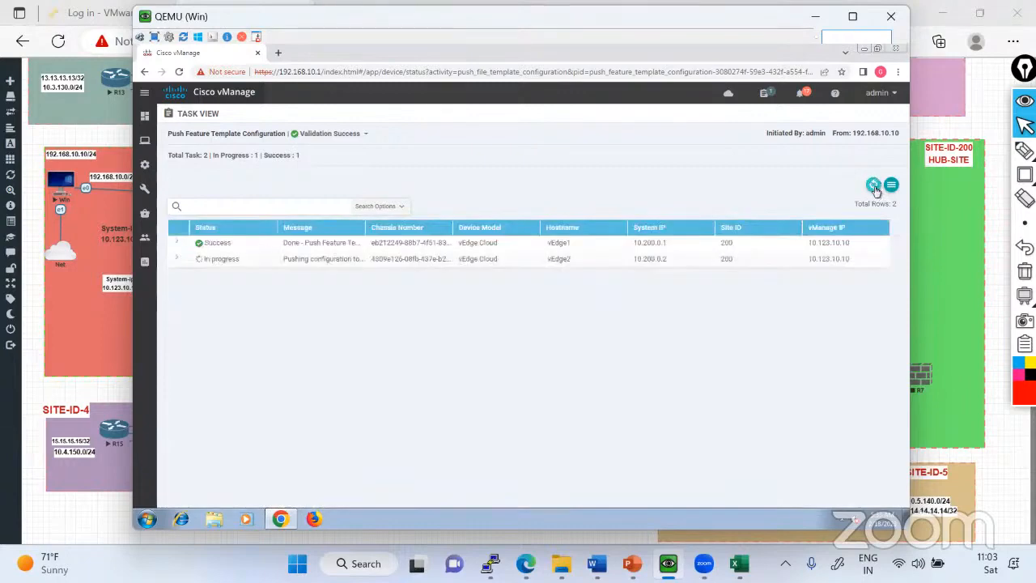
Switch to vEdge1's console, maximize it, and page through the running configuration, examining the VPN 0 default route and VPN 10.
key(alt+Tab)
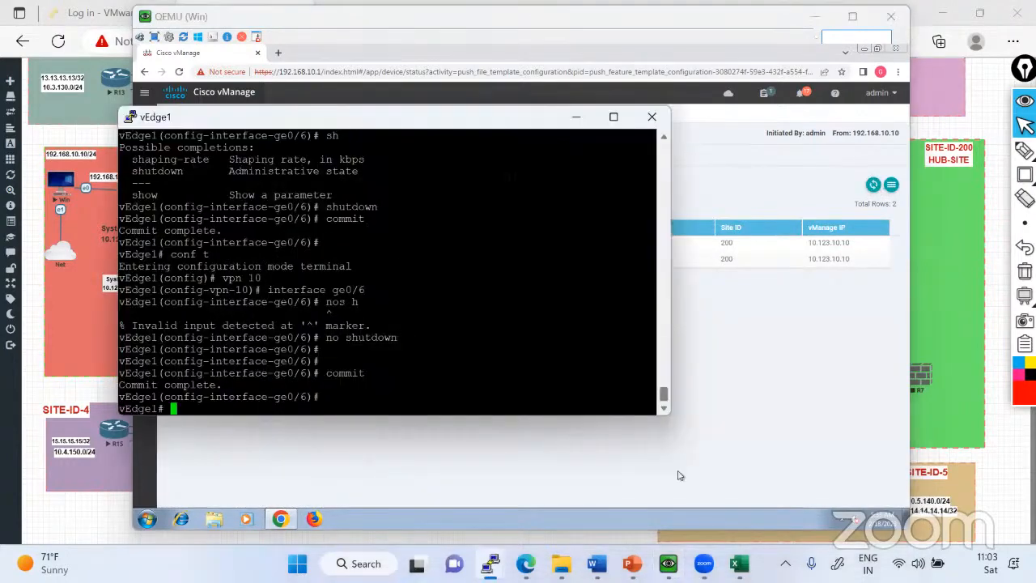
click(615, 118)
key(Return)
key(Return)
key(Return)
text(sh run)
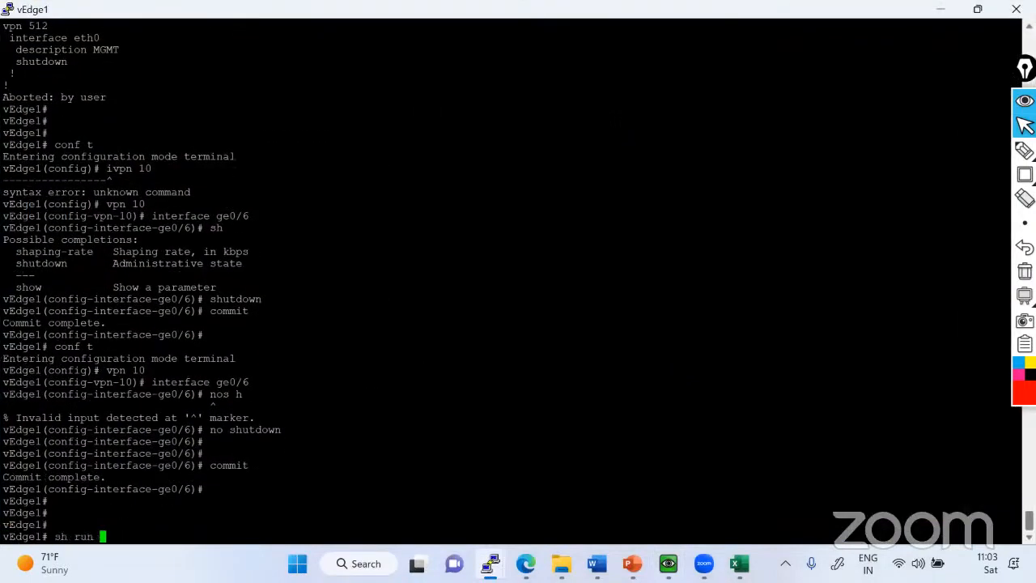
key(Return)
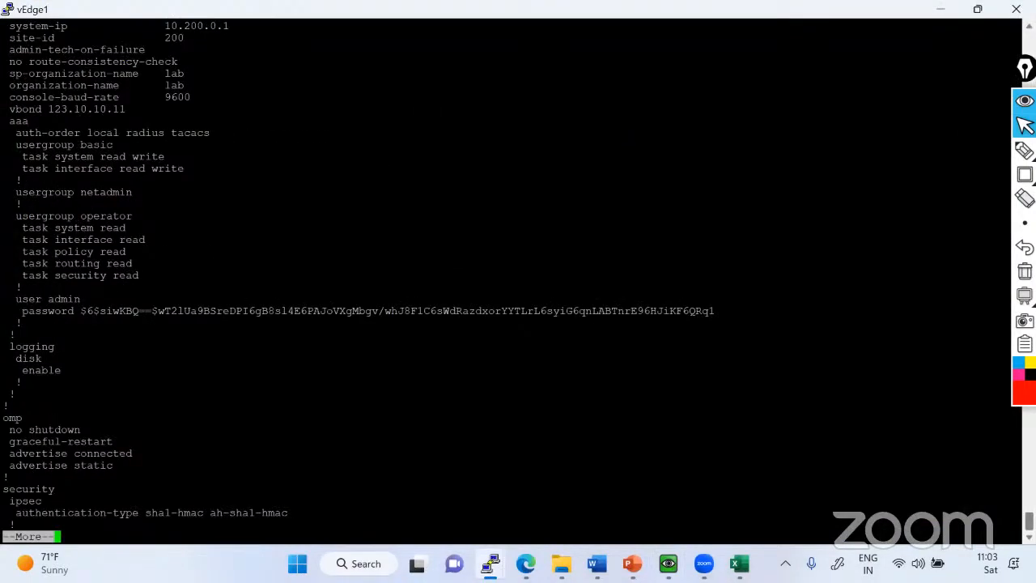
key(space)
double_click(161, 417)
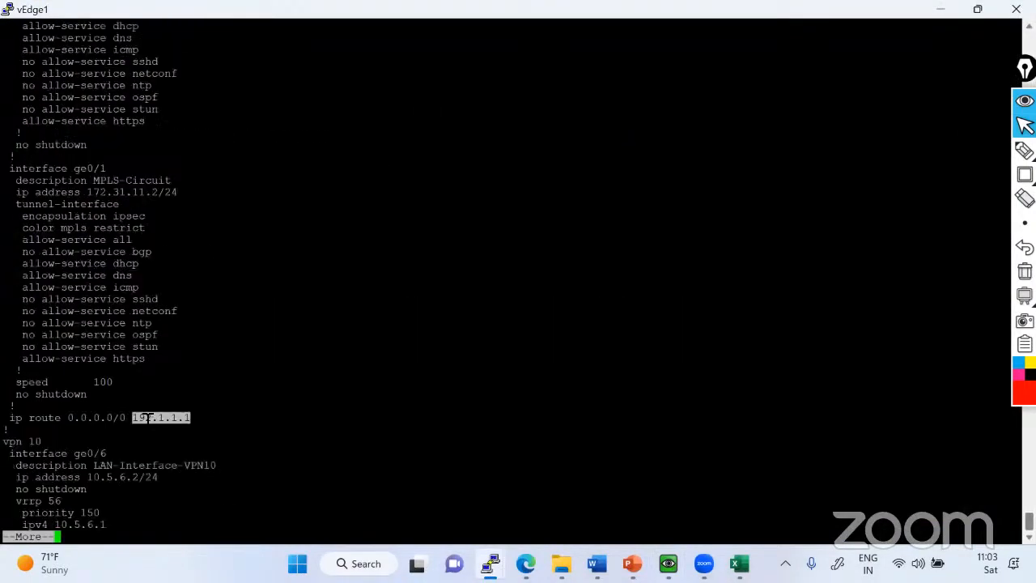
key(space)
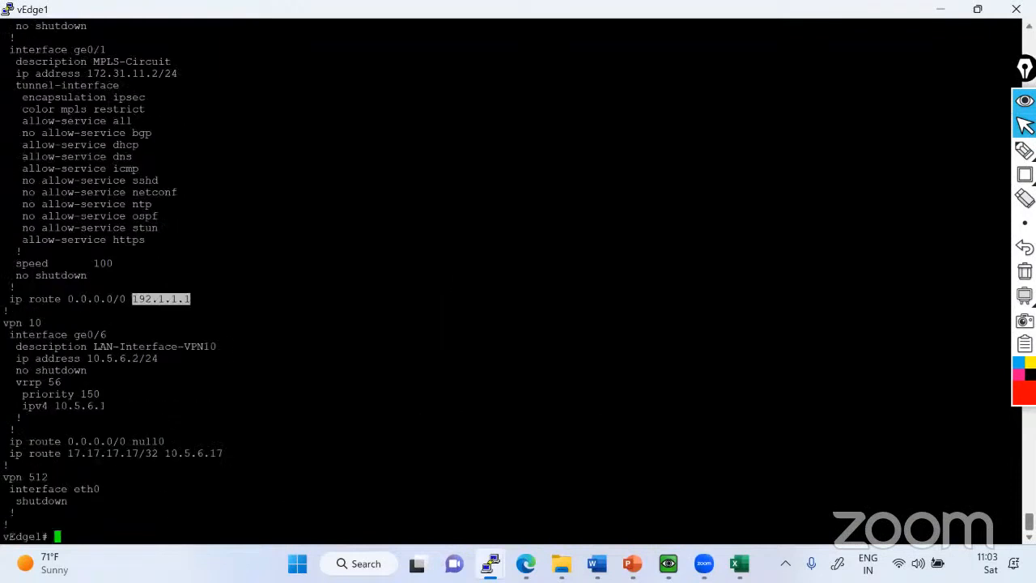
Examine the VPN 0 default route's next hop and the VPN 10 static routes in vEdge1's configuration, comparing them, and return to vManage.
double_click(195, 453)
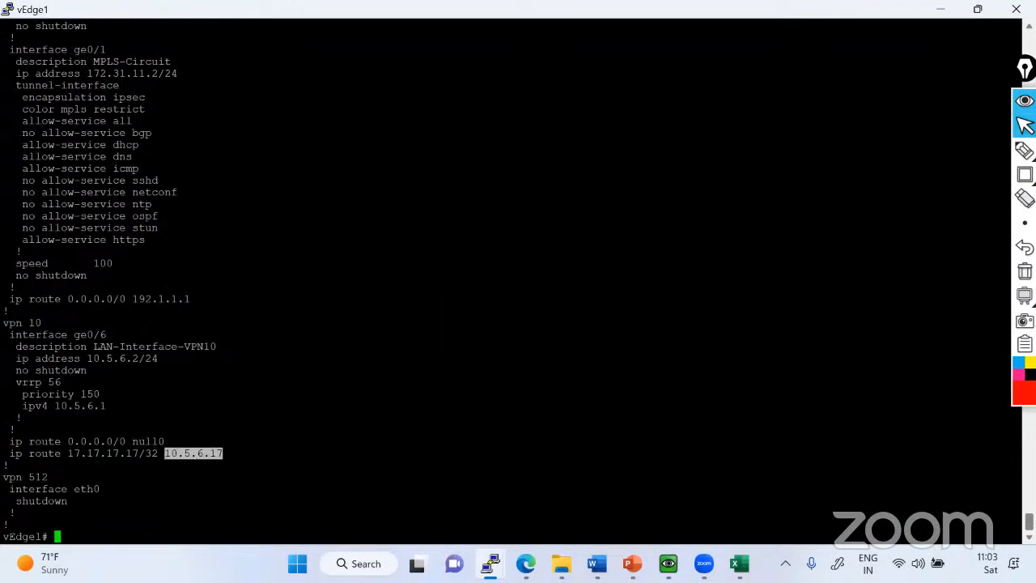
double_click(161, 300)
double_click(154, 444)
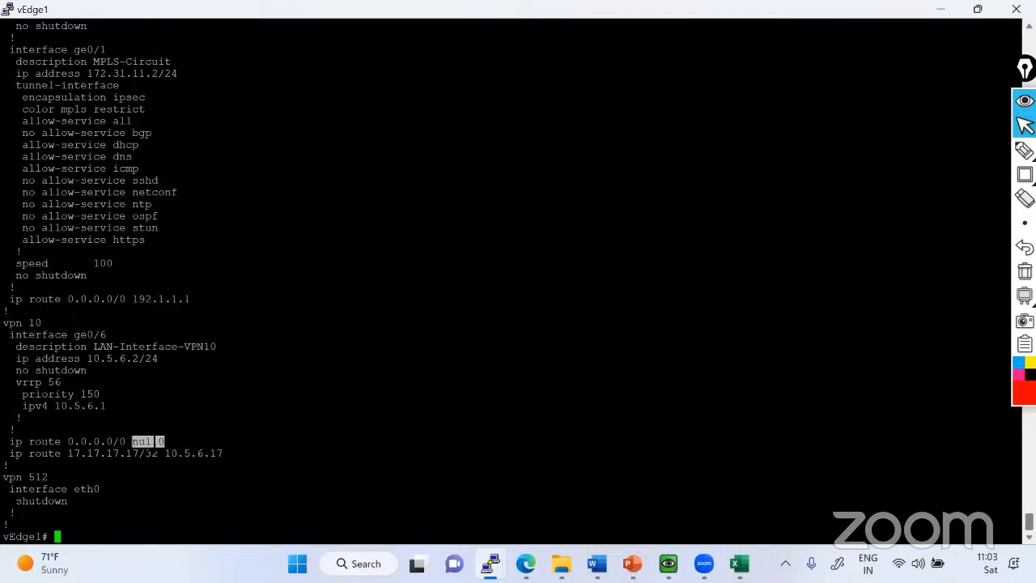
double_click(168, 299)
drag(11, 300, 176, 299)
double_click(155, 300)
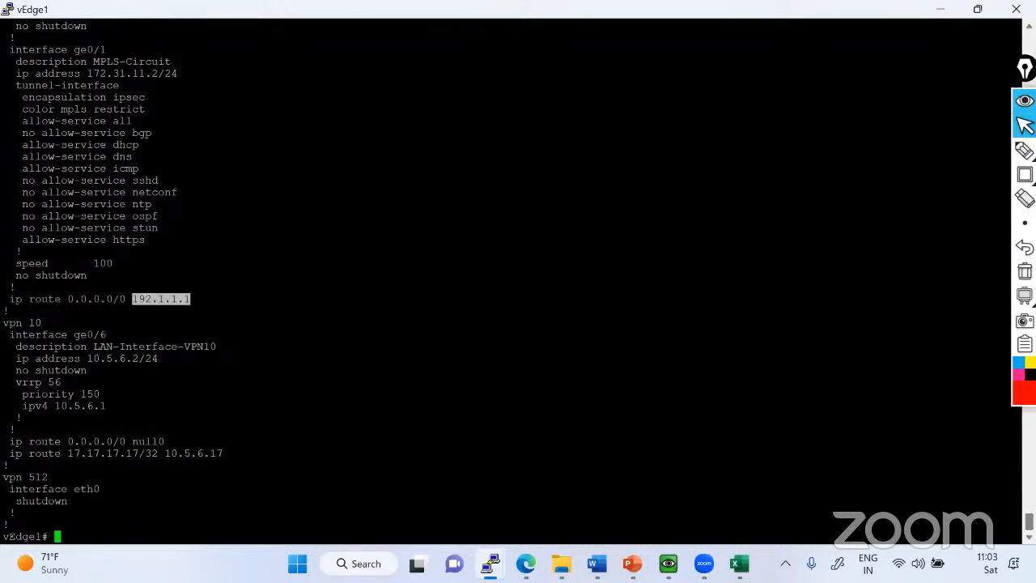
double_click(175, 454)
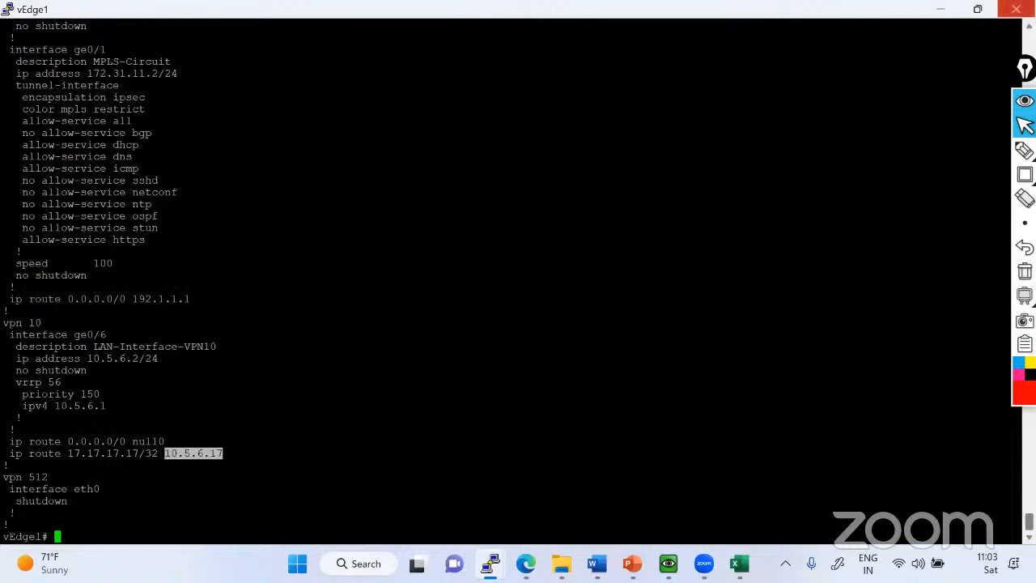
click(941, 9)
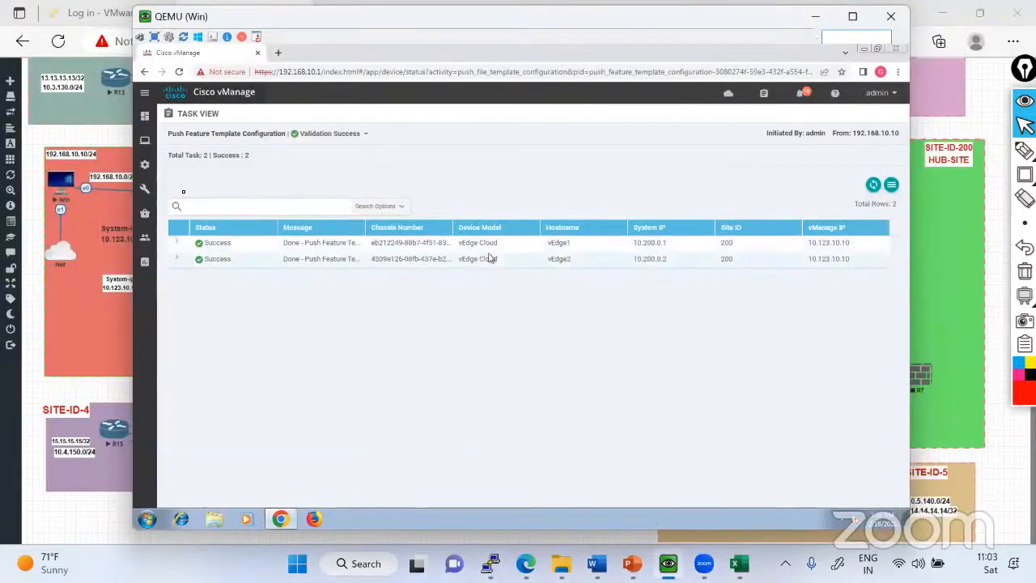
mouse_move(145, 165)
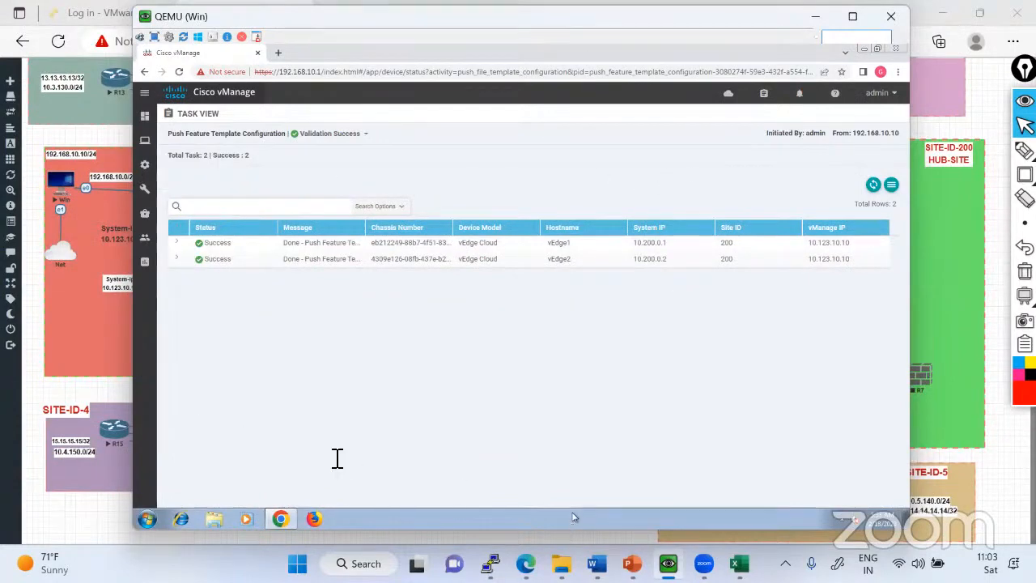
Display the running configuration in vEdge1's console and examine the VPN 10 interface and VRRP settings.
key(alt+Tab)
text(sh run)
key(Return)
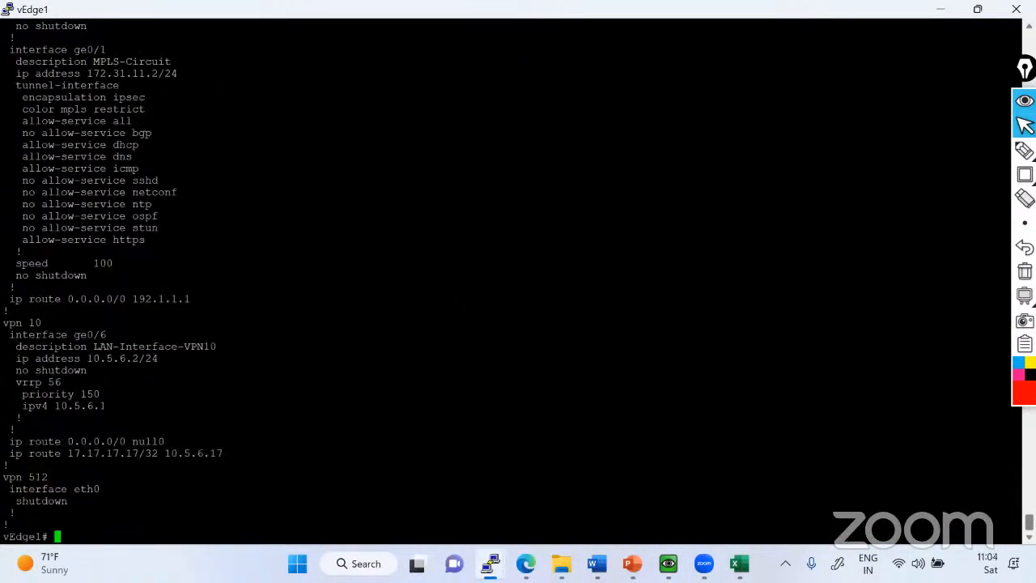
drag(3, 322, 128, 405)
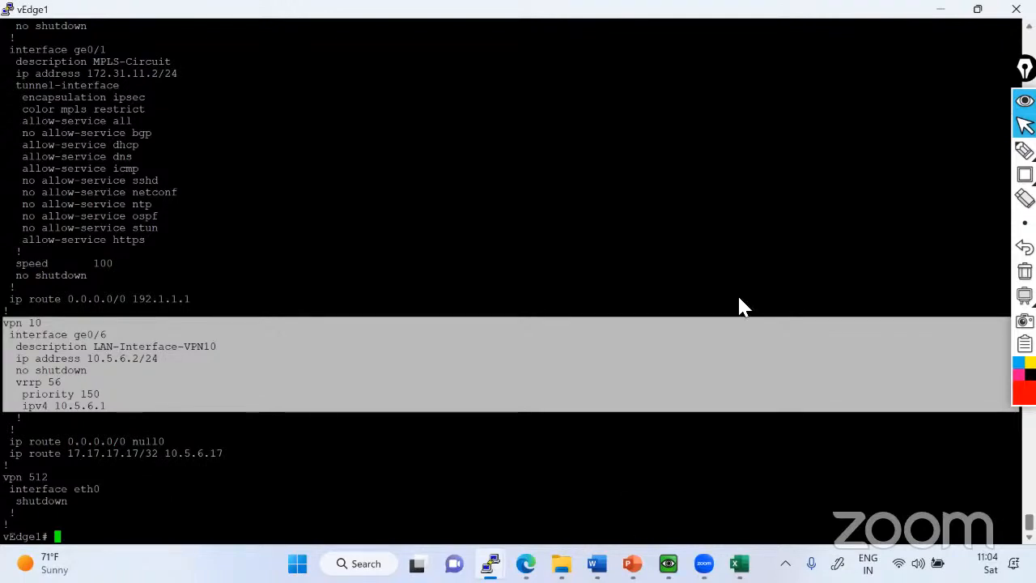
Switch to the EVE topology and handwrite a numbered list over the hub site with Interface Temp, VPN0, BGP (MPLS) and item iv.
key(alt+Tab)
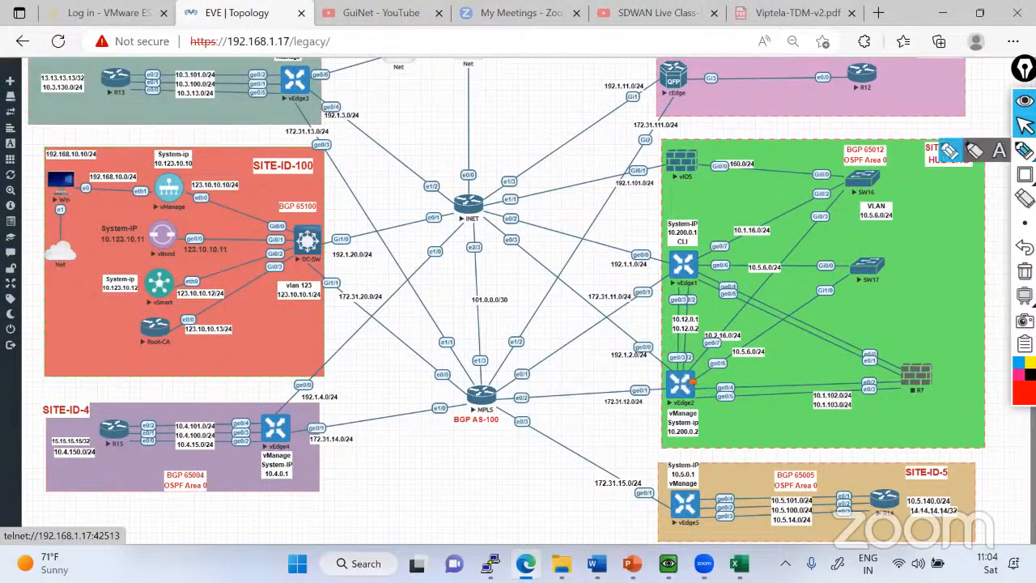
click(1024, 151)
mouse_move(889, 268)
mouse_down()
mouse_move(894, 285)
mouse_move(958, 277)
mouse_move(972, 257)
mouse_move(997, 253)
mouse_up()
mouse_move(879, 301)
mouse_down()
mouse_move(893, 330)
mouse_move(927, 296)
mouse_move(942, 300)
mouse_up()
drag(700, 390, 713, 387)
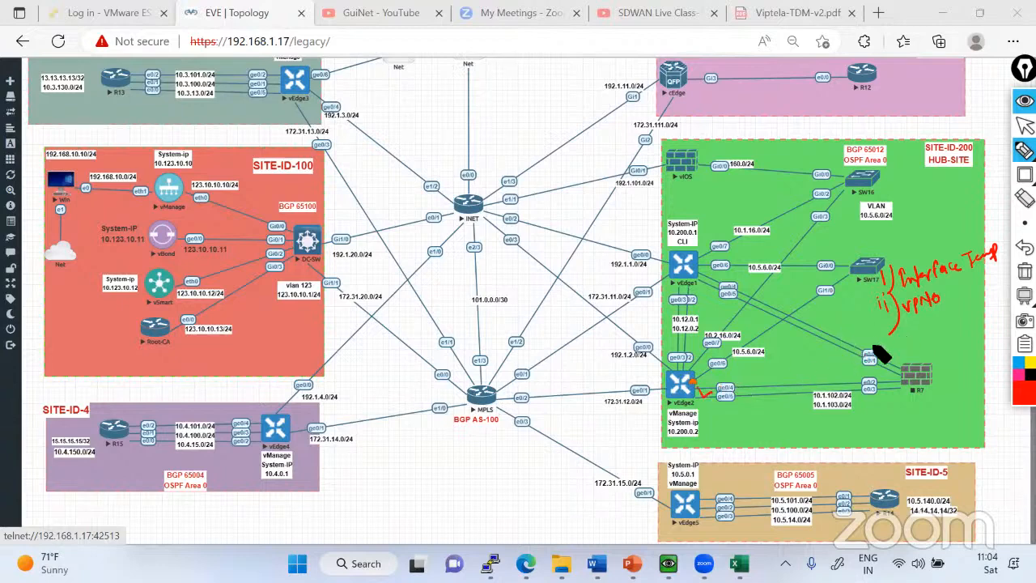
mouse_move(884, 347)
mouse_down()
mouse_move(930, 337)
mouse_move(939, 345)
mouse_move(992, 306)
mouse_up()
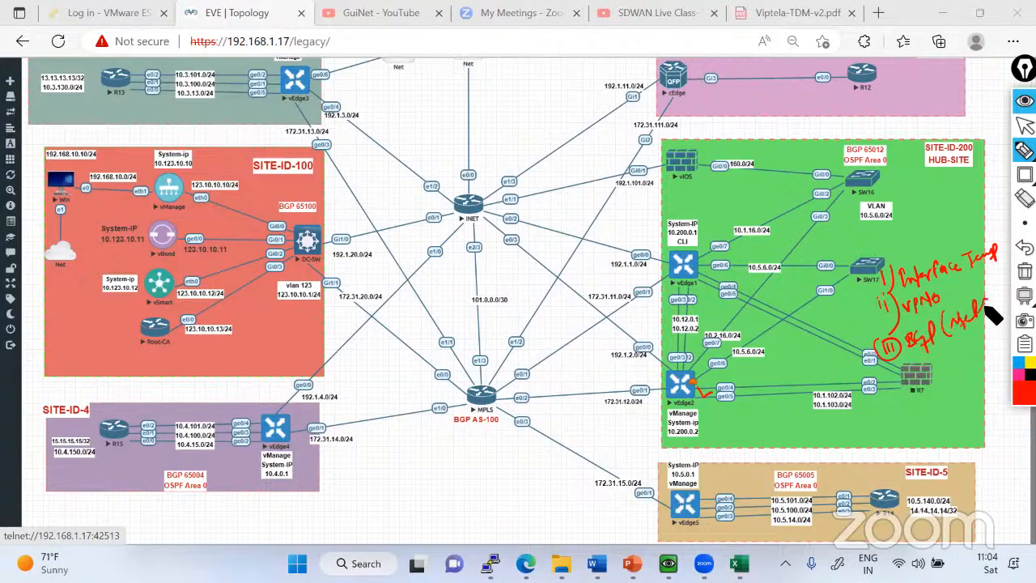
mouse_move(881, 374)
mouse_down()
mouse_move(895, 395)
mouse_move(923, 385)
mouse_up()
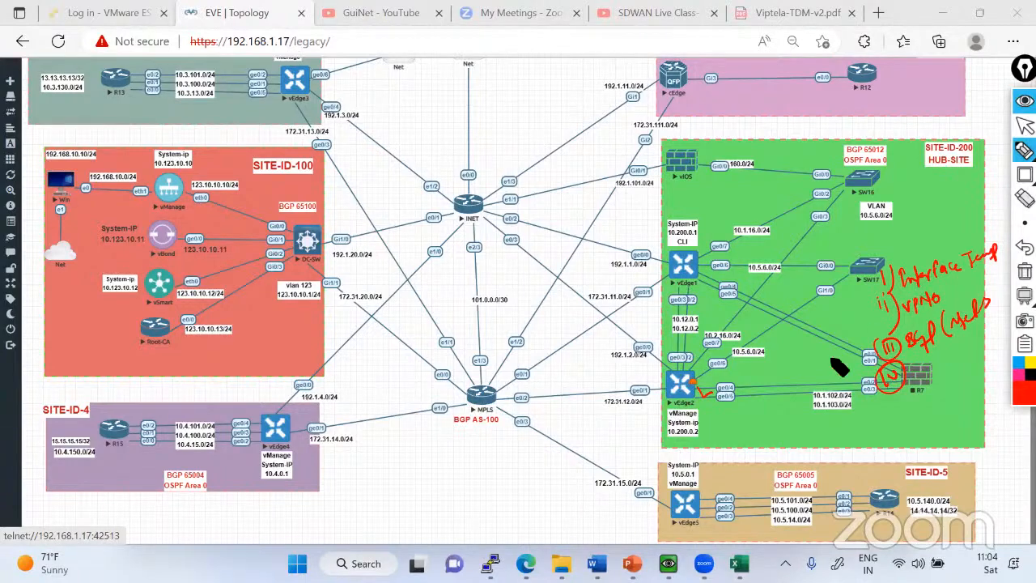
Mark vEdge2's links and the R7 firewall in red, and add a circled item v to the handwritten list.
drag(716, 396, 702, 389)
drag(952, 250, 926, 240)
drag(923, 378, 973, 372)
drag(927, 397, 967, 382)
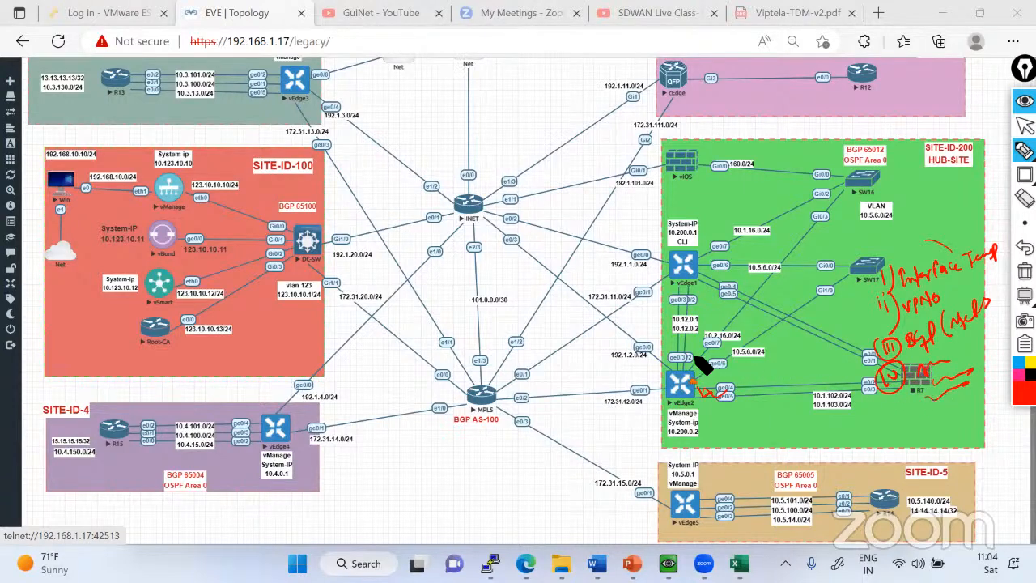
drag(693, 358, 653, 396)
drag(659, 354, 657, 362)
drag(888, 409, 894, 408)
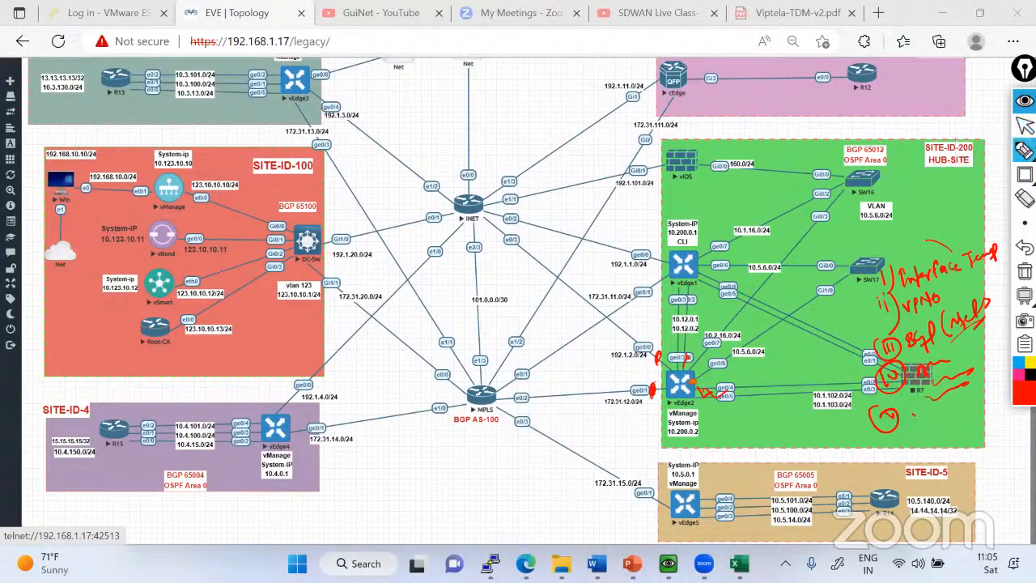
key(ctrl+shift+2)
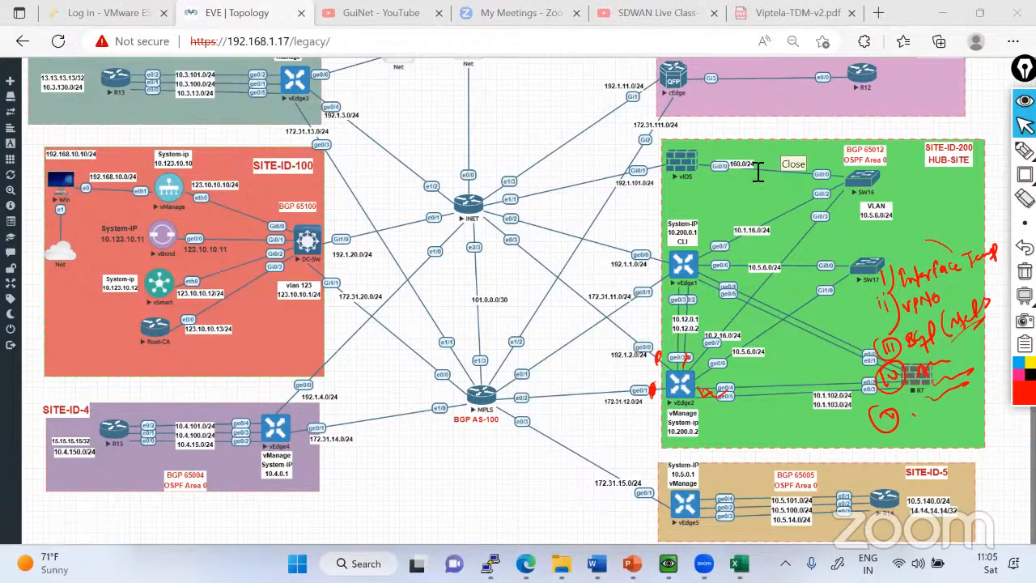
Circle vEdge4, mark its LAN links, write VPN 0 and VPN 1-511 beside it, and link its WAN interfaces to VPN 0.
mouse_move(949, 157)
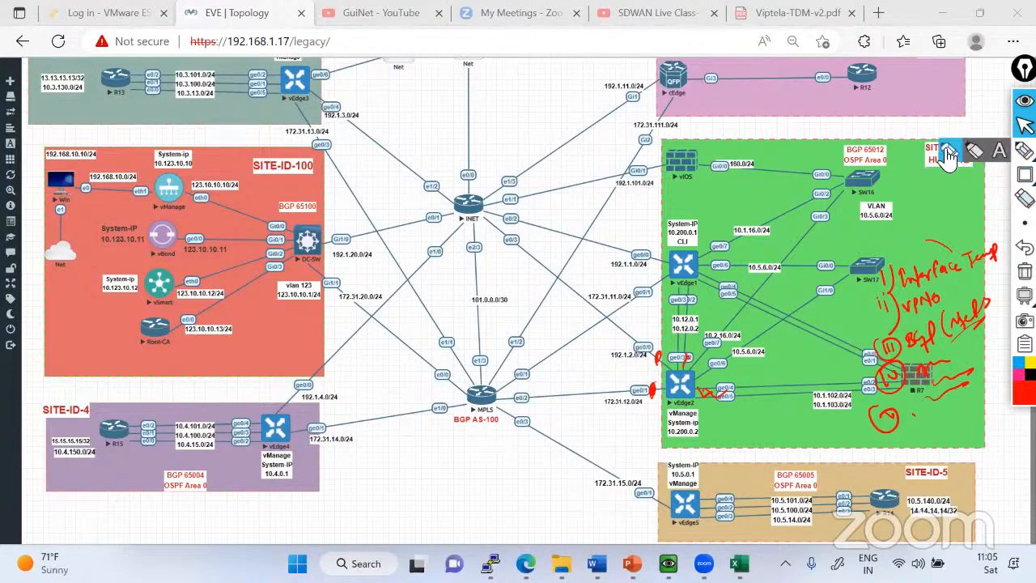
click(1024, 152)
mouse_move(281, 453)
mouse_down()
mouse_move(217, 429)
mouse_move(275, 441)
mouse_up()
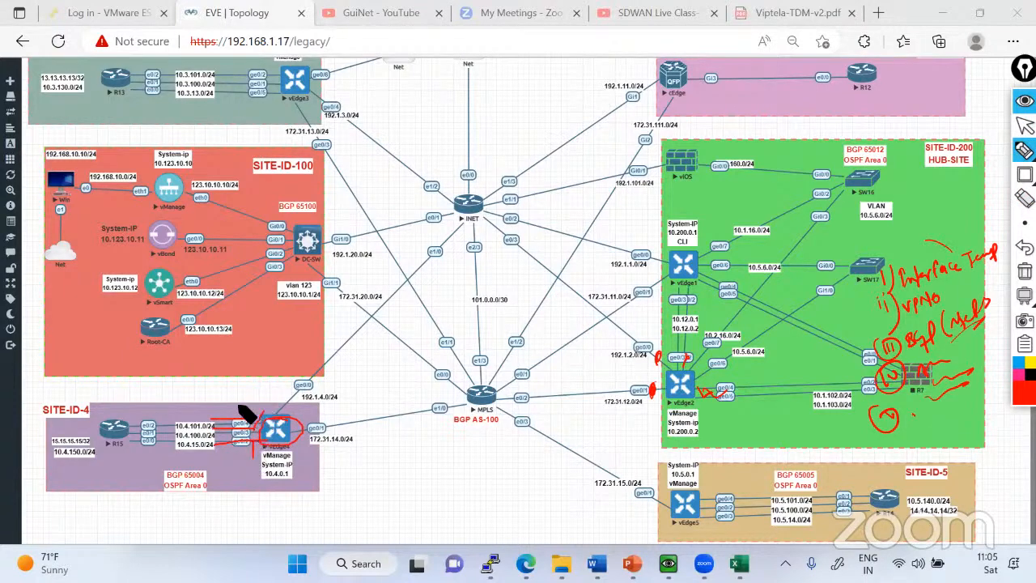
drag(238, 405, 262, 412)
mouse_move(337, 456)
mouse_down()
mouse_move(402, 454)
mouse_move(394, 447)
mouse_up()
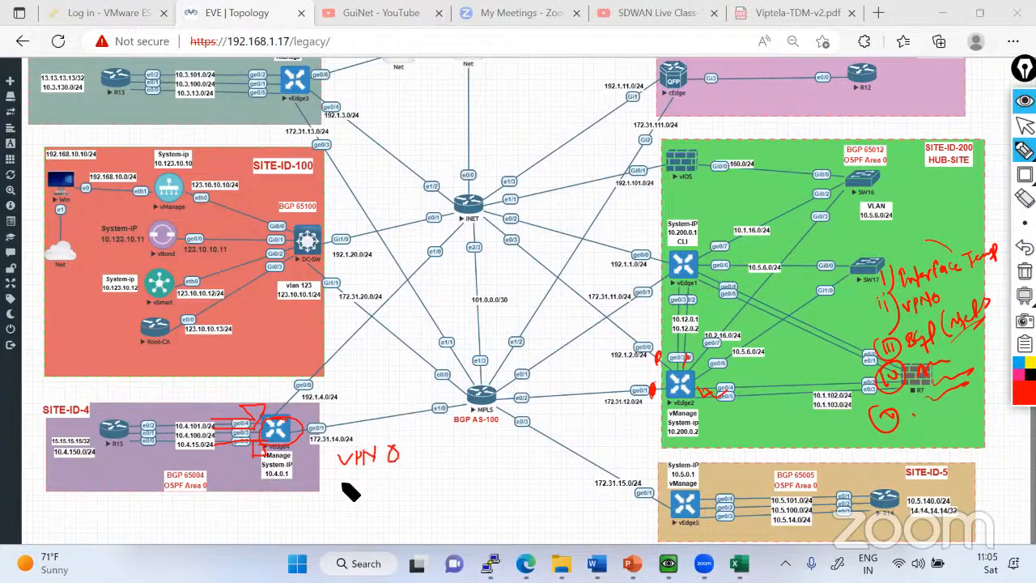
mouse_move(347, 479)
mouse_down()
mouse_move(423, 475)
mouse_move(431, 438)
mouse_up()
drag(324, 428, 346, 418)
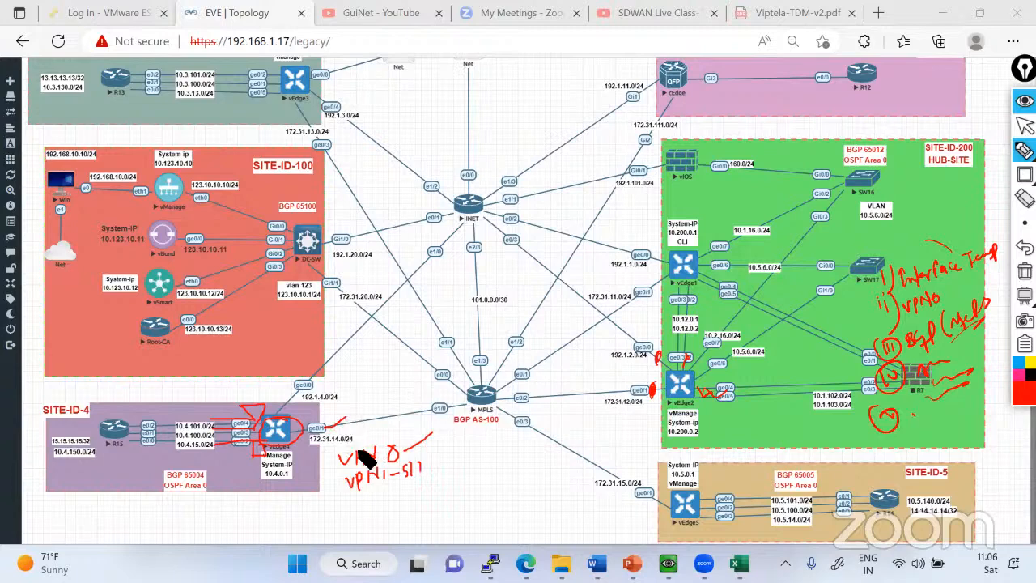
mouse_move(295, 380)
mouse_down()
mouse_move(348, 403)
mouse_move(399, 451)
mouse_up()
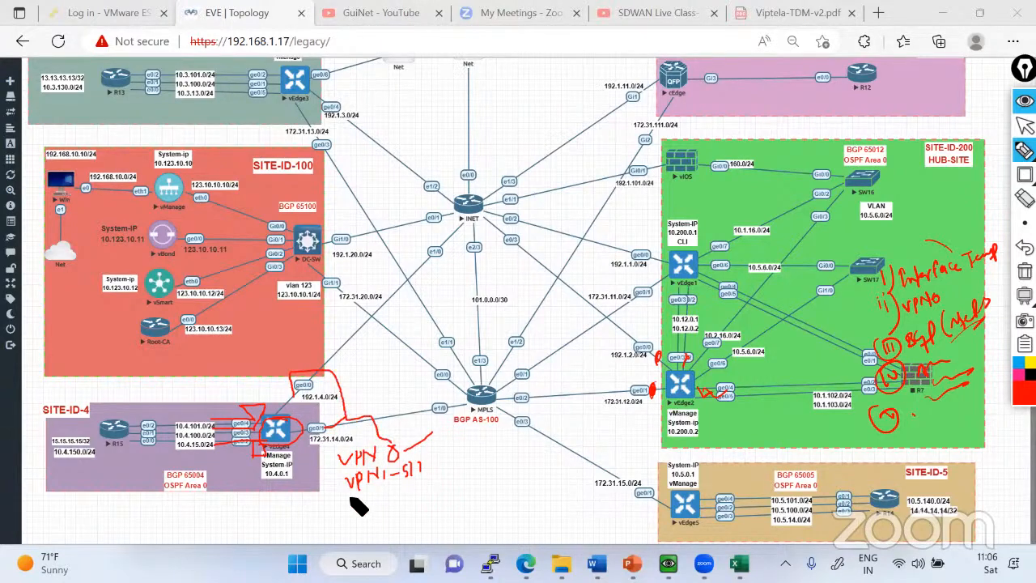
Extend the handwritten service VPN range from 513 onward, circle Site 4's LAN subnets, and write and circle 512 below.
mouse_move(352, 495)
mouse_down()
mouse_move(431, 490)
mouse_move(457, 458)
mouse_move(478, 457)
mouse_move(472, 466)
mouse_move(504, 447)
mouse_move(537, 447)
mouse_up()
drag(474, 472, 545, 462)
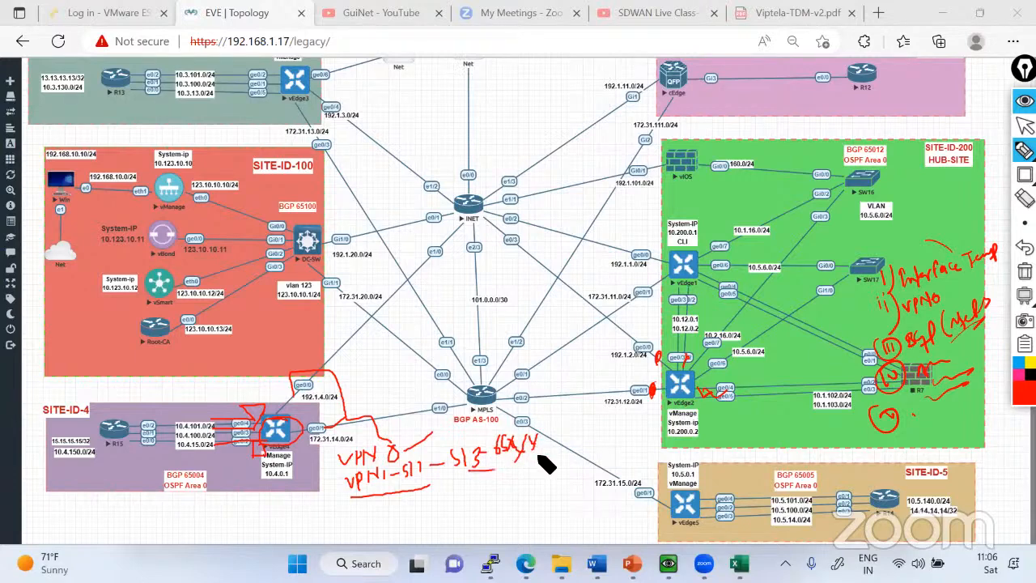
mouse_move(208, 419)
mouse_down()
mouse_move(183, 476)
mouse_move(233, 433)
mouse_move(195, 421)
mouse_up()
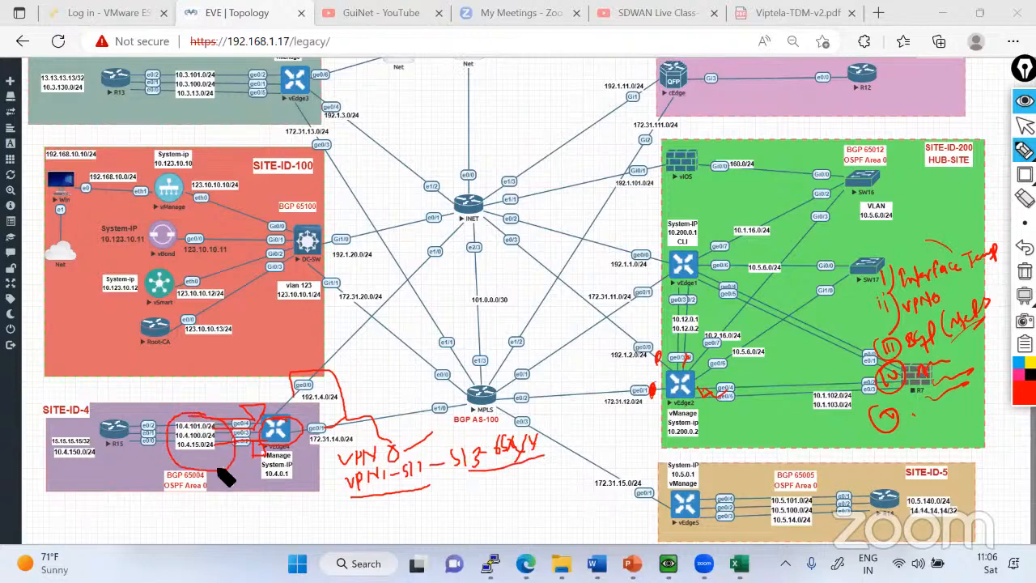
mouse_move(358, 513)
mouse_down()
mouse_move(371, 508)
mouse_move(373, 528)
mouse_up()
mouse_move(371, 506)
mouse_down()
mouse_move(419, 504)
mouse_move(442, 489)
mouse_move(445, 505)
mouse_move(463, 502)
mouse_move(368, 508)
mouse_move(484, 505)
mouse_move(356, 487)
mouse_up()
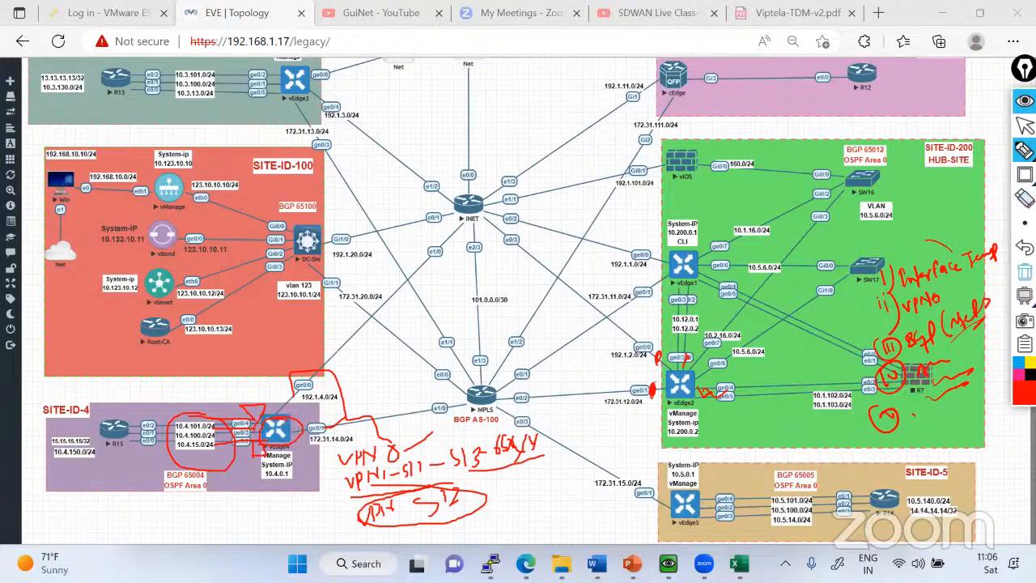
Clear the annotations and trace red lines from vEdge4 to the INET and MPLS routers.
click(1025, 272)
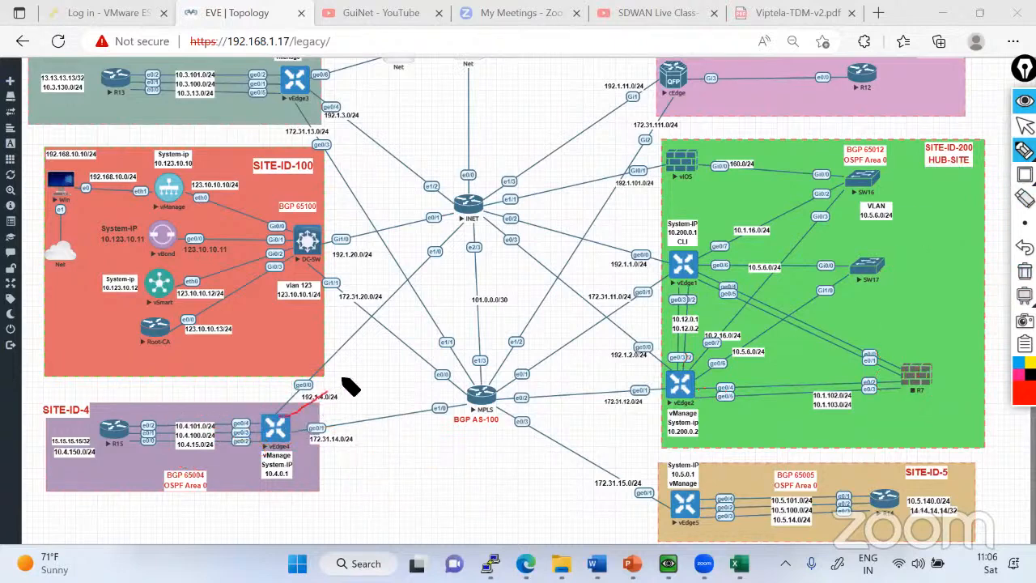
drag(394, 343, 285, 416)
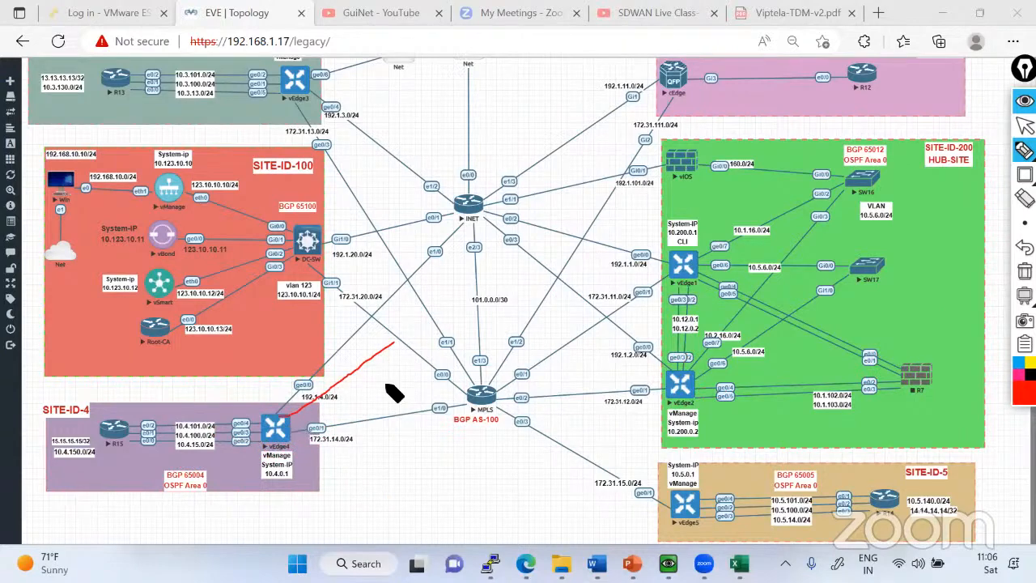
drag(389, 384, 293, 423)
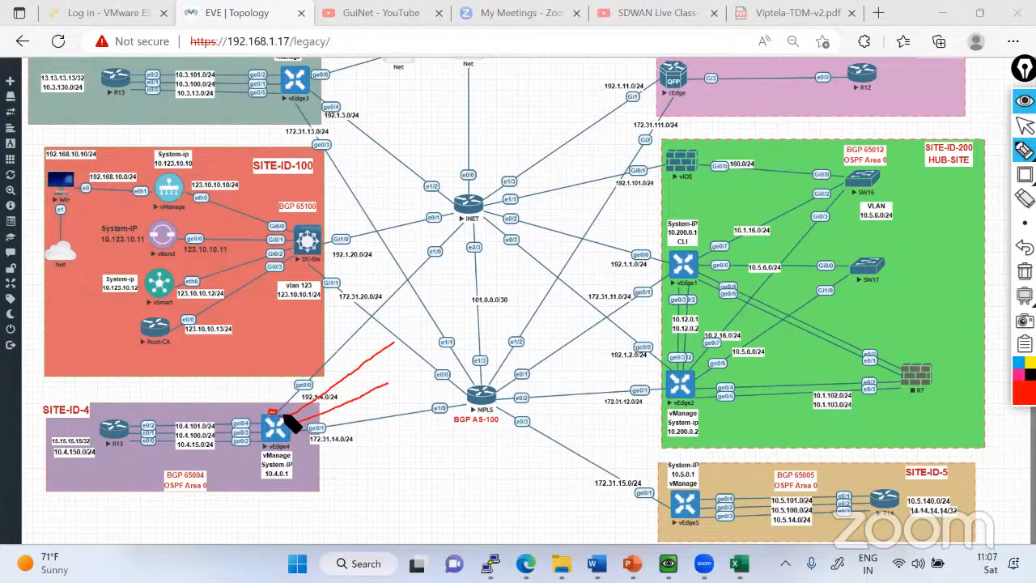
mouse_move(291, 422)
mouse_down()
mouse_move(279, 426)
mouse_move(285, 438)
mouse_up()
drag(393, 338, 462, 220)
mouse_move(390, 385)
mouse_down()
mouse_move(457, 374)
mouse_move(479, 391)
mouse_up()
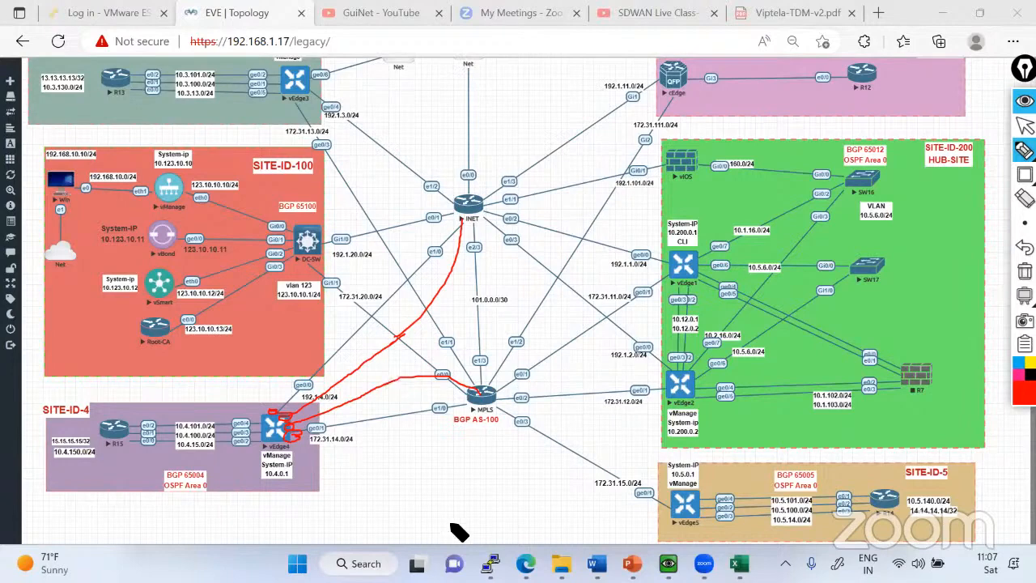
Clear the red annotations and start the R7 firewall node in the hub site.
click(1024, 125)
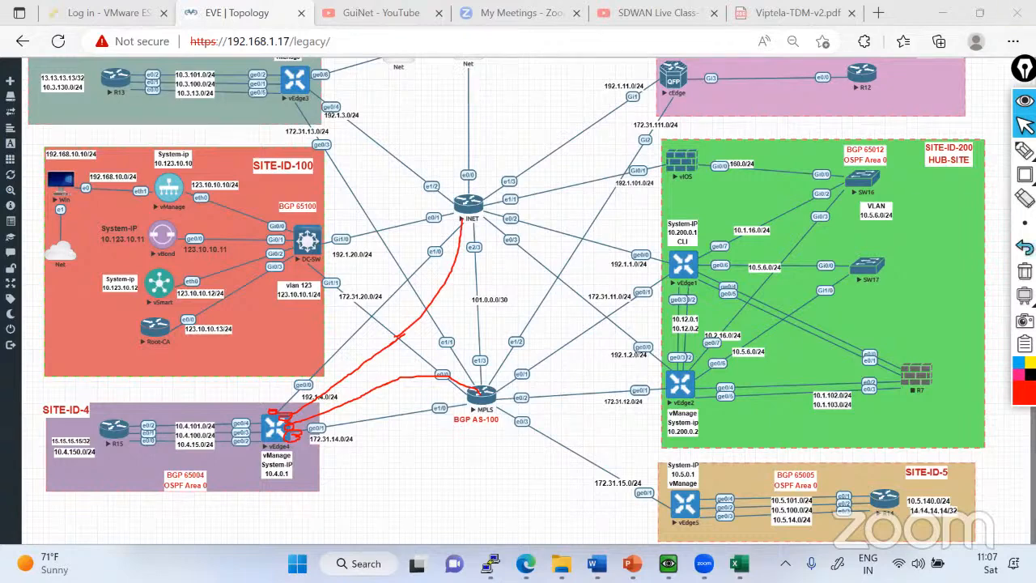
click(1025, 272)
right_click(919, 378)
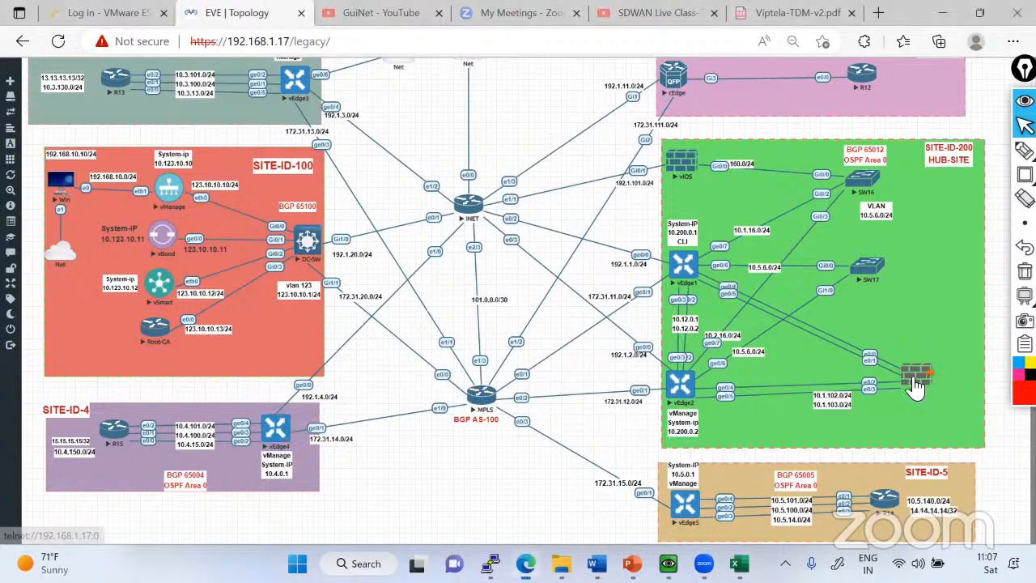
click(932, 399)
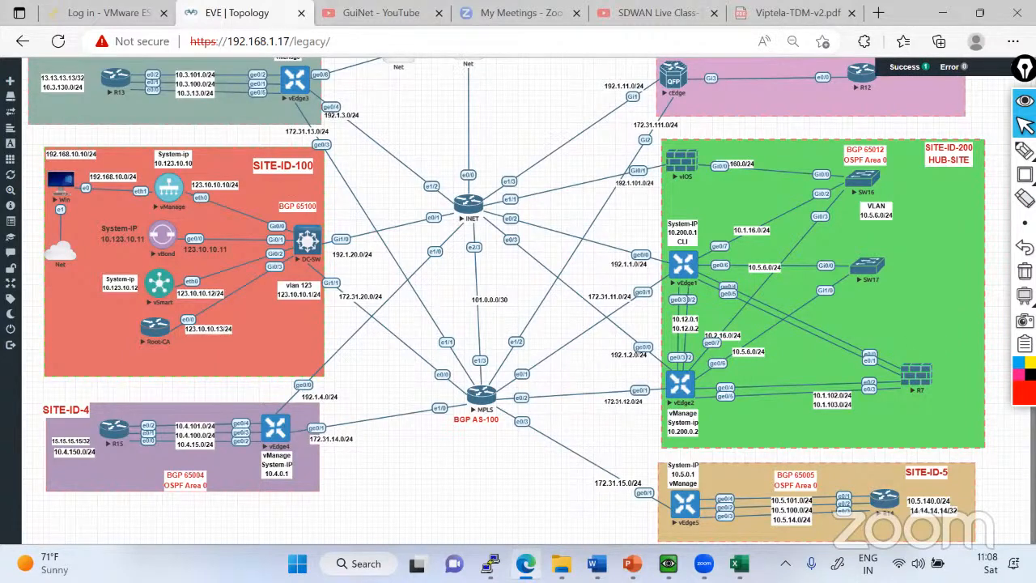
Switch to vManage and open the device template configuration list.
key(alt+Tab)
mouse_move(149, 168)
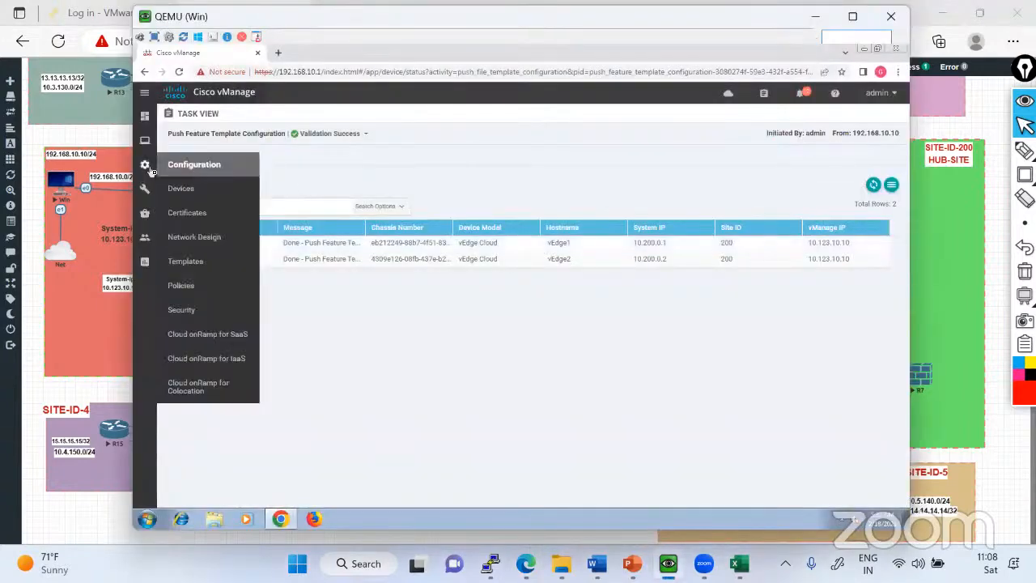
click(210, 259)
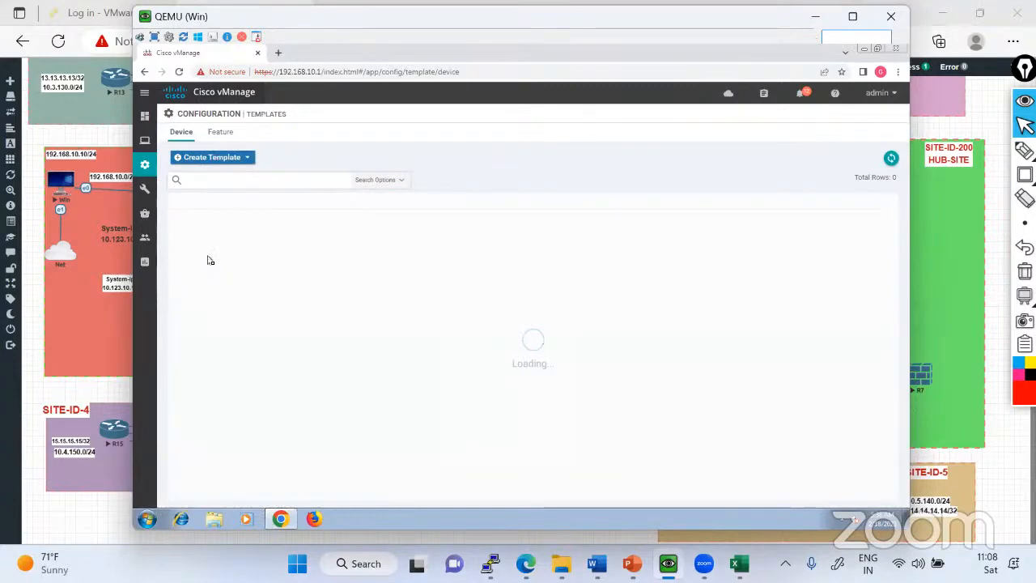
Switch back to the EVE topology and handwrite ASR1001 in red above the R7 firewall's links.
key(alt+Tab)
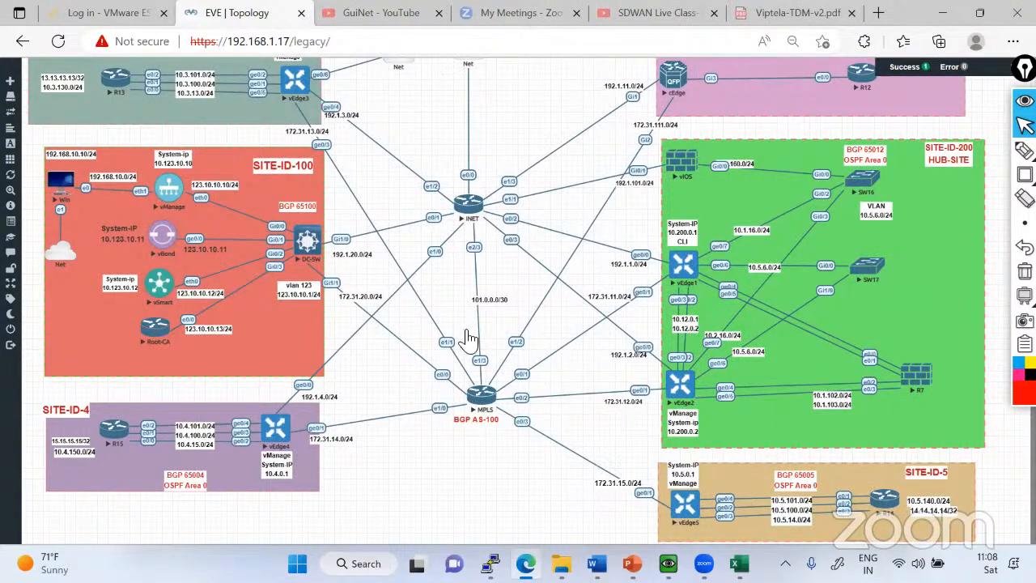
click(1025, 150)
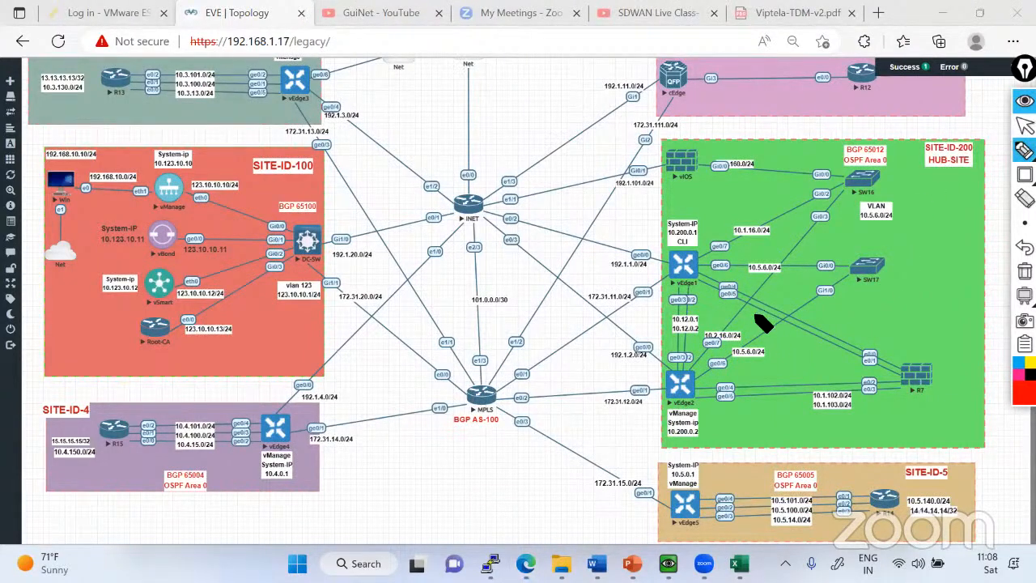
mouse_move(819, 330)
mouse_down()
mouse_move(882, 296)
mouse_move(886, 316)
mouse_up()
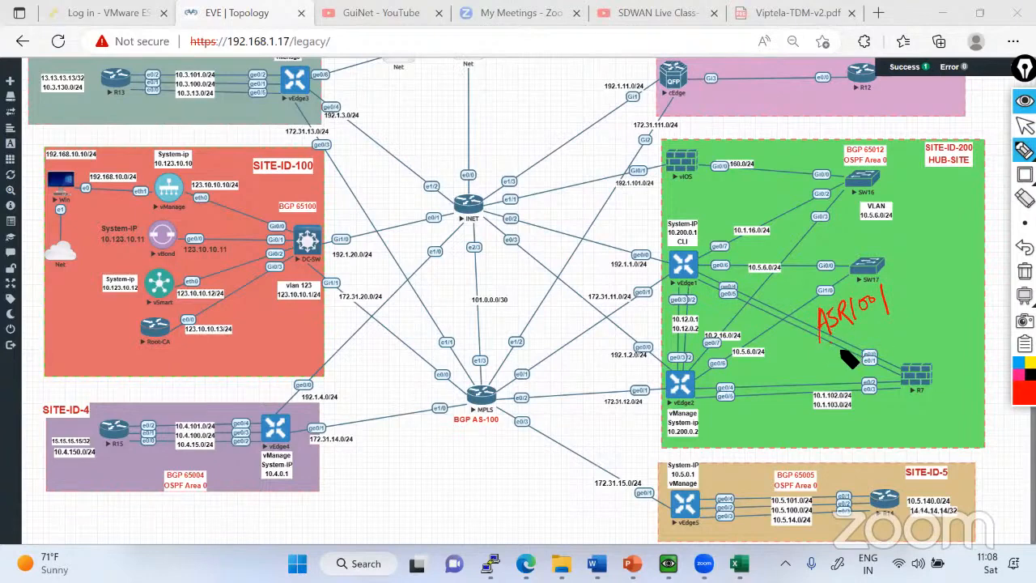
Annotate the hub site in red with a framed 8300, an SDWAN label, a circle around ASR1001 and a circled ISR.
drag(846, 356, 891, 335)
drag(810, 358, 813, 366)
mouse_move(807, 362)
mouse_down()
mouse_move(832, 380)
mouse_move(873, 361)
mouse_up()
mouse_move(798, 366)
mouse_down()
mouse_move(875, 321)
mouse_move(852, 371)
mouse_up()
drag(897, 326, 968, 301)
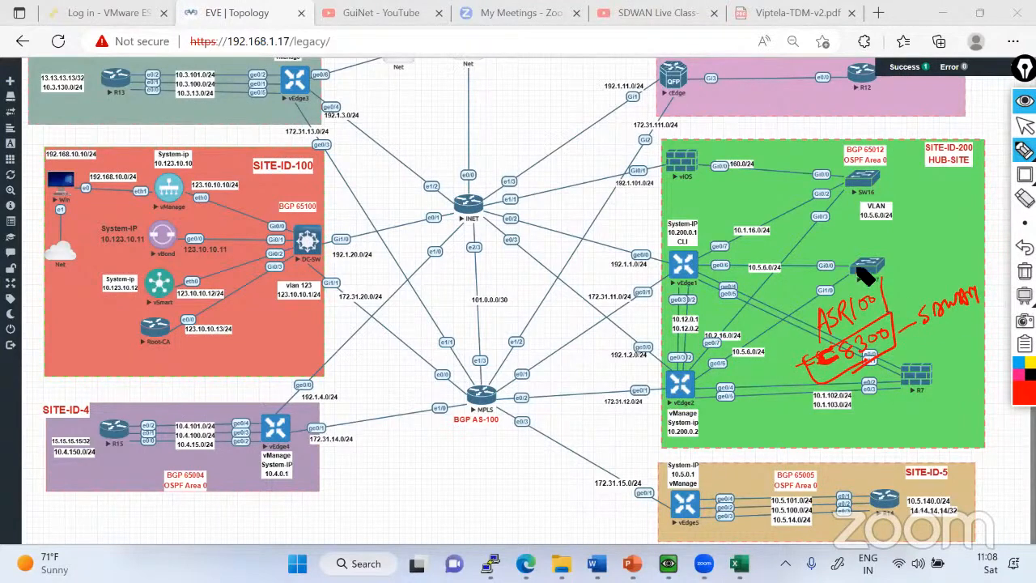
mouse_move(866, 277)
mouse_down()
mouse_move(823, 307)
mouse_move(841, 349)
mouse_up()
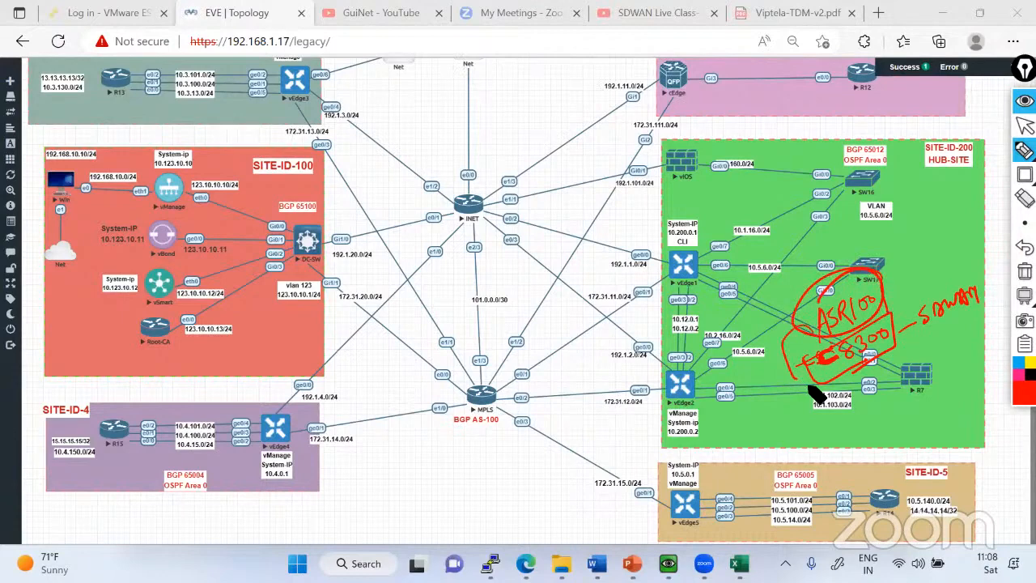
mouse_move(894, 280)
mouse_down()
mouse_move(936, 256)
mouse_move(863, 261)
mouse_up()
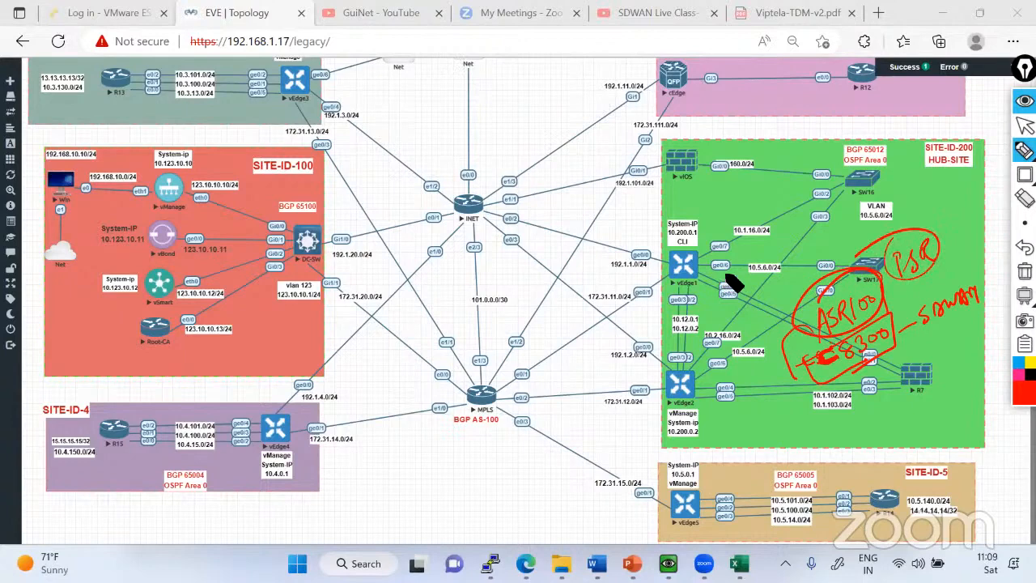
Draw a red line linking vEdge1 and vEdge2 and handwrite circled VRRP and HSRP labels beside them.
mouse_move(732, 279)
mouse_down()
mouse_move(761, 235)
mouse_move(782, 234)
mouse_move(794, 252)
mouse_move(797, 231)
mouse_move(729, 280)
mouse_up()
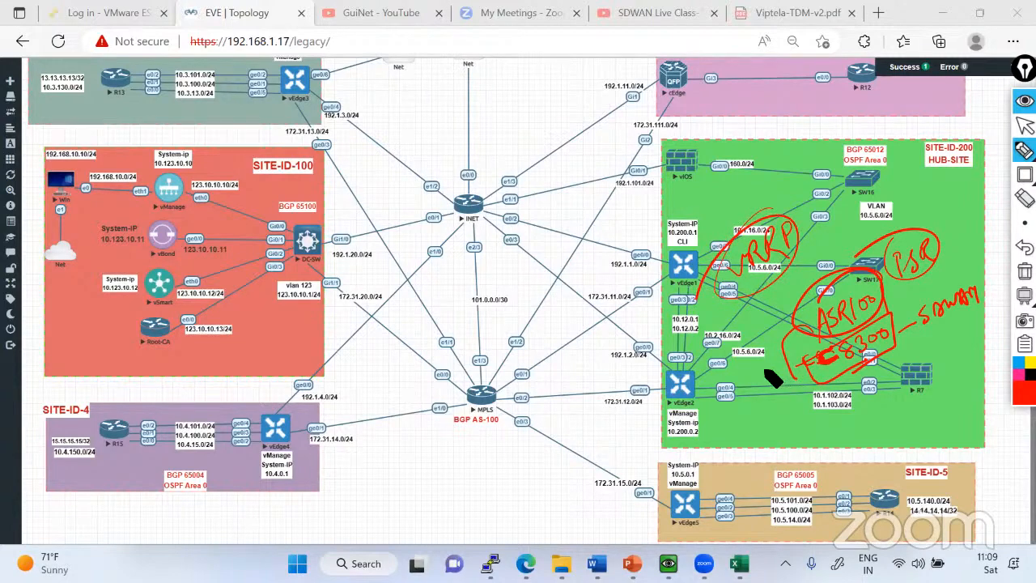
drag(695, 285, 691, 378)
drag(699, 270, 695, 377)
mouse_move(712, 341)
mouse_down()
mouse_move(723, 320)
mouse_move(729, 330)
mouse_move(736, 316)
mouse_move(751, 327)
mouse_move(747, 320)
mouse_up()
mouse_move(730, 367)
mouse_down()
mouse_move(745, 414)
mouse_move(776, 409)
mouse_move(766, 397)
mouse_move(749, 403)
mouse_up()
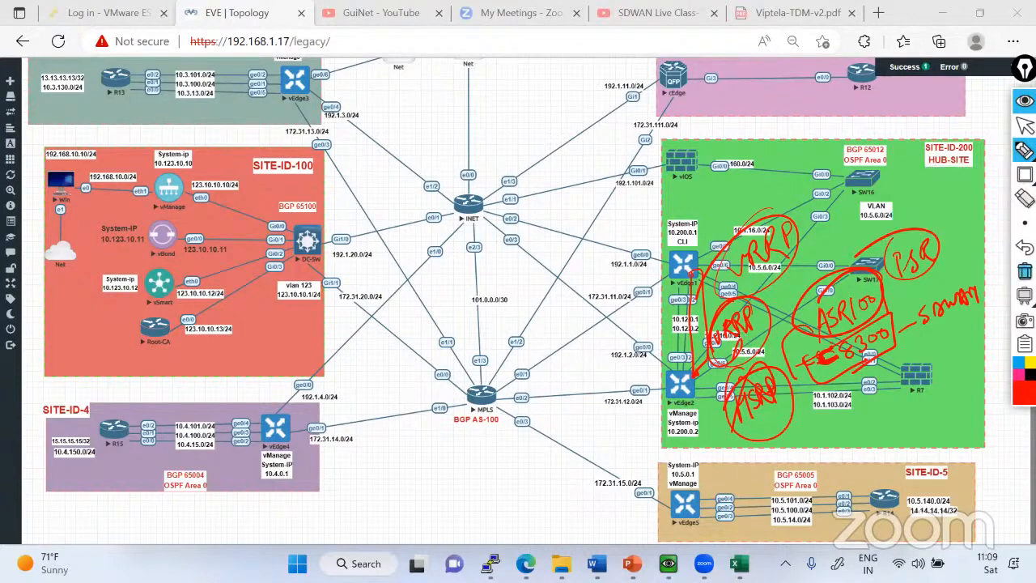
Clear all red annotations from the topology, return to the normal pointer and move the annotation toolbar slightly aside.
click(1025, 272)
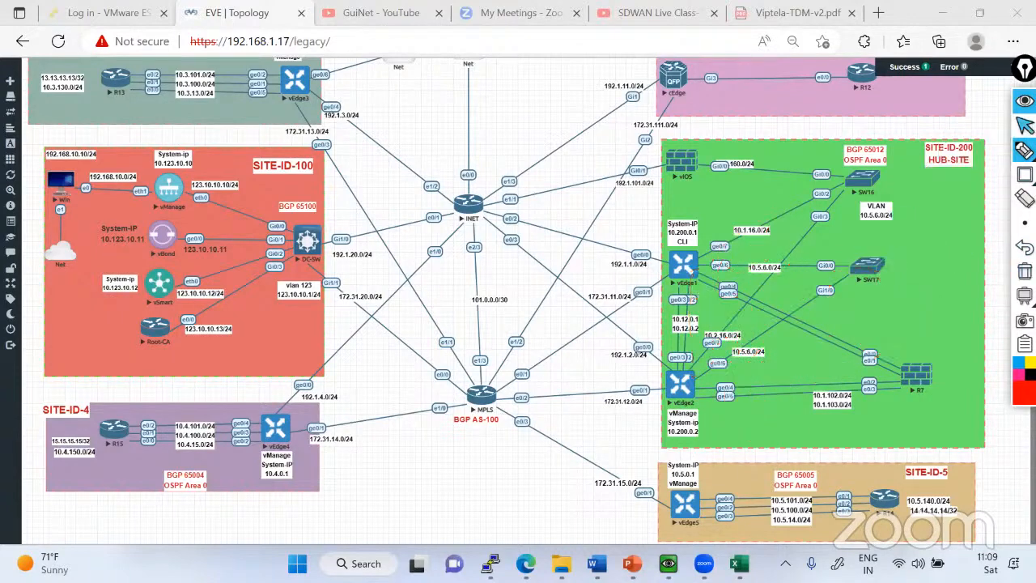
click(1025, 126)
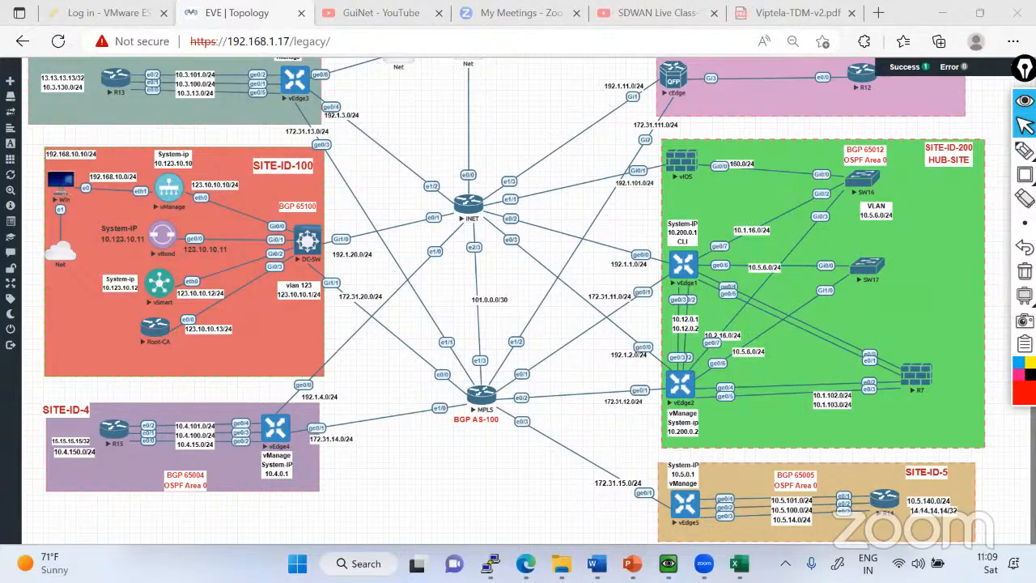
drag(1026, 69, 1029, 90)
click(1024, 66)
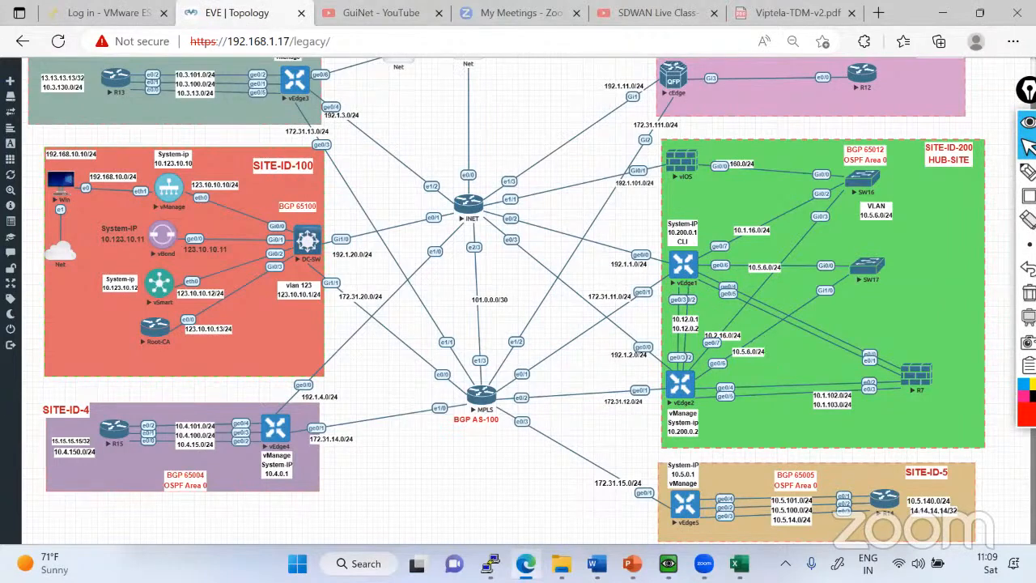
Switch to the TLOC-Extension presentation in PowerPoint and show the Problem description slide.
click(633, 564)
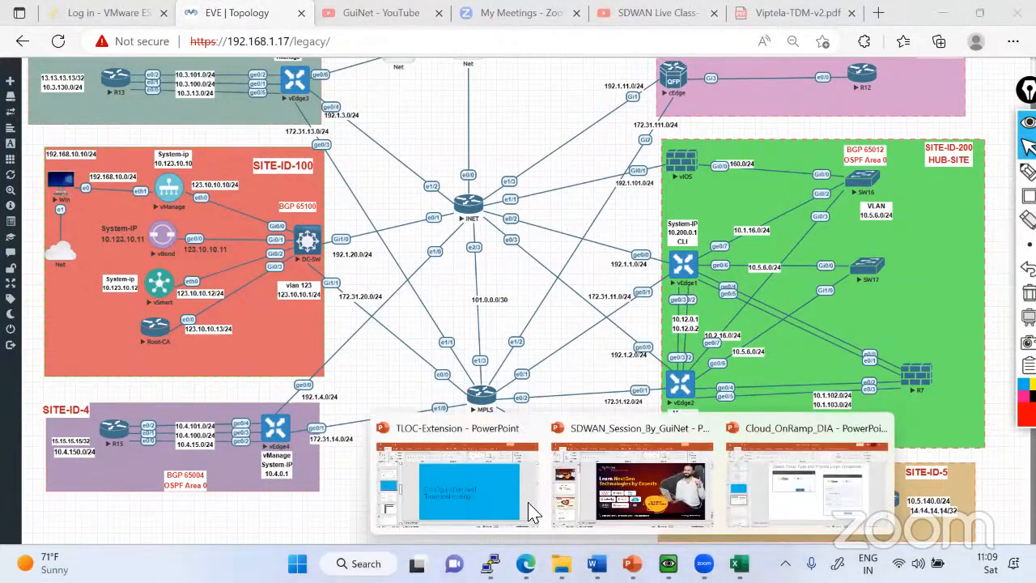
click(447, 465)
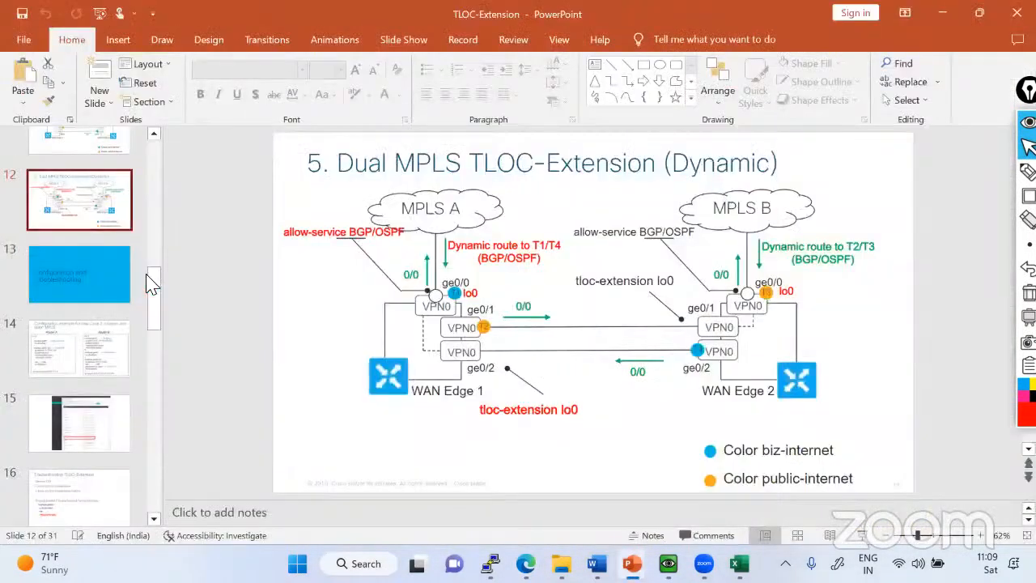
scroll(138, 204, up, 10)
click(105, 243)
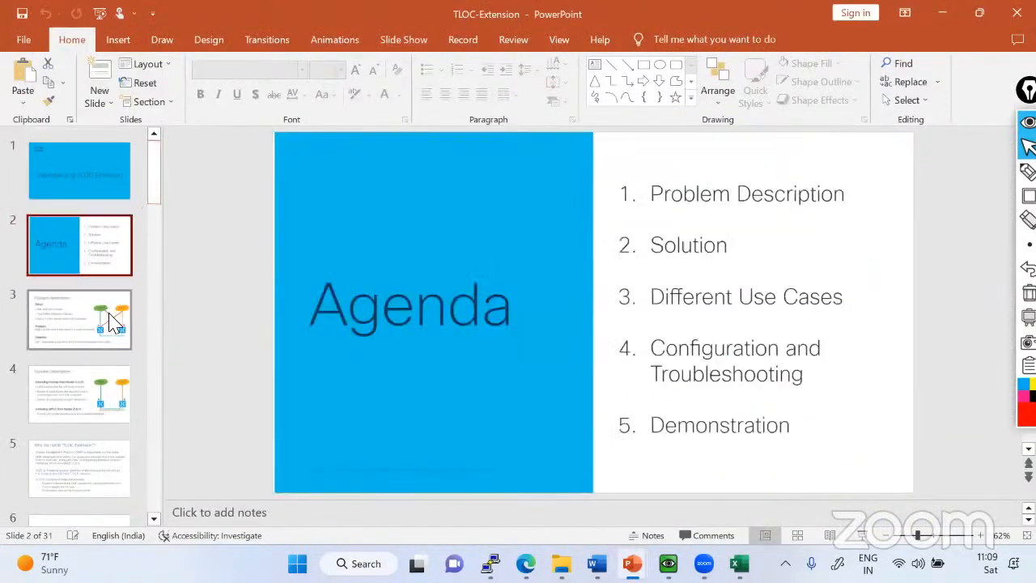
click(111, 321)
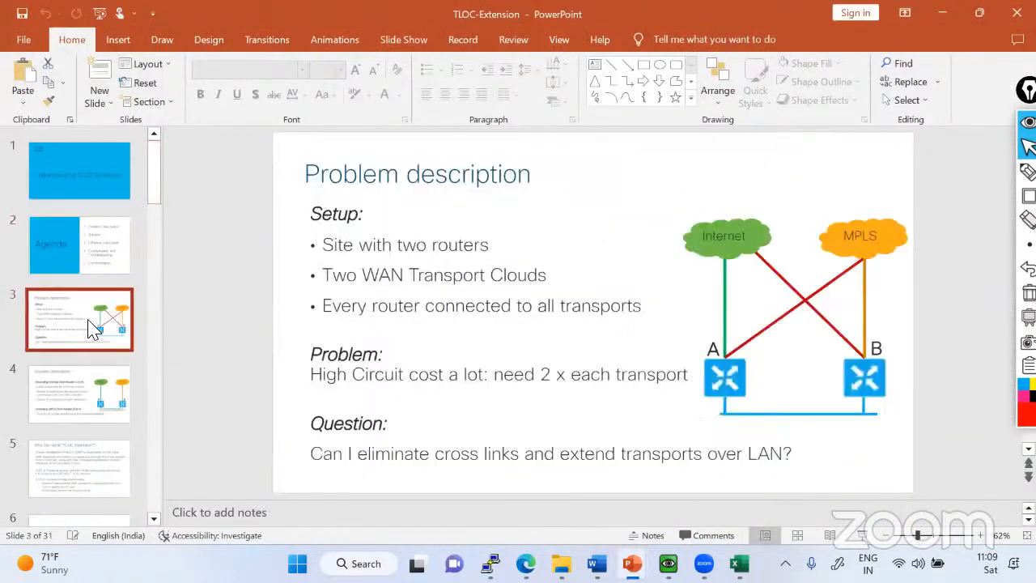
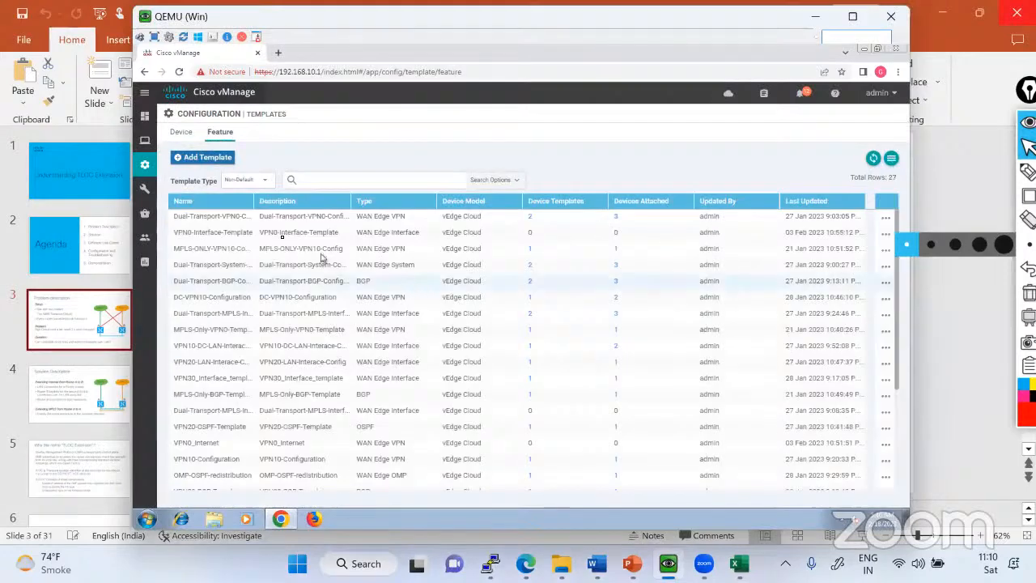
Switch to vManage and start a new VPN Interface Ethernet feature template for the vEdge Cloud device model.
click(225, 159)
scroll(295, 389, down, 15)
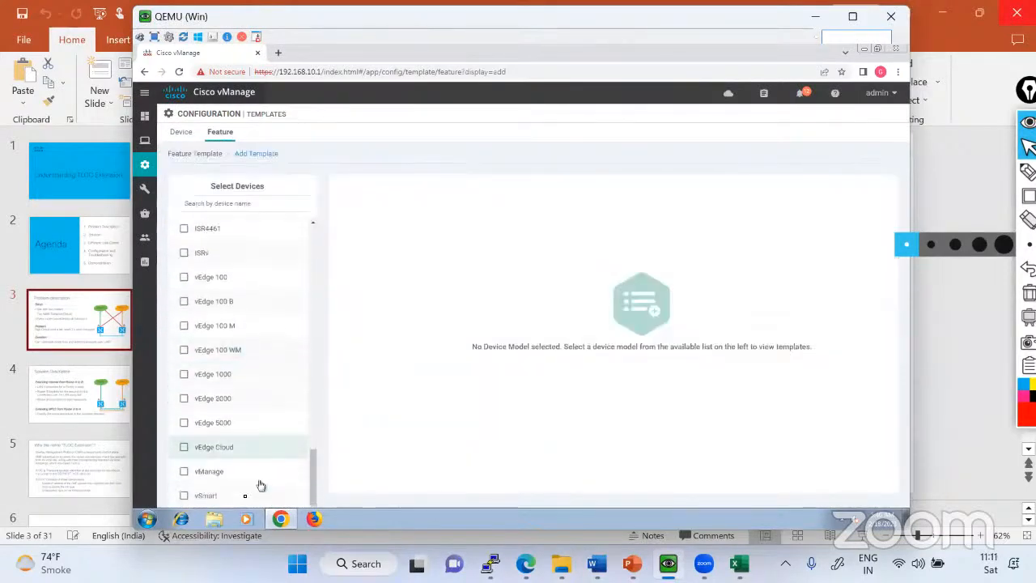
click(217, 449)
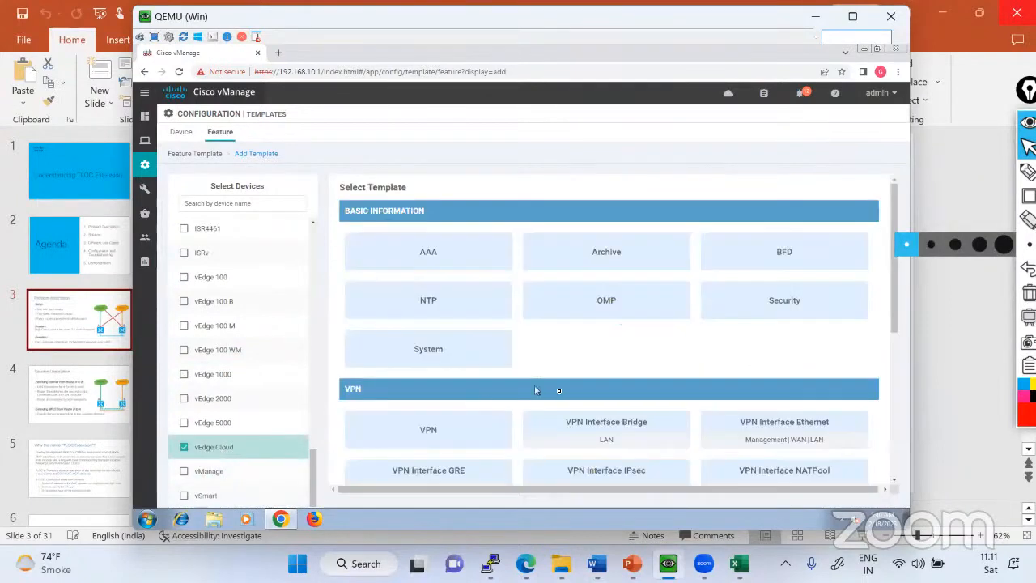
click(783, 425)
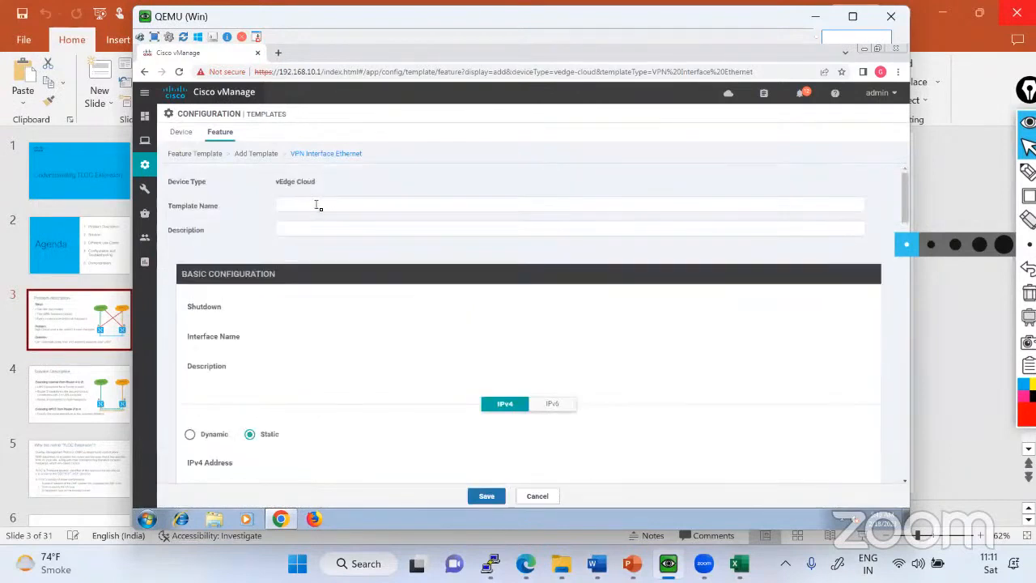
Name the template TLOC-Extension_interface and use the same text as its description.
click(316, 205)
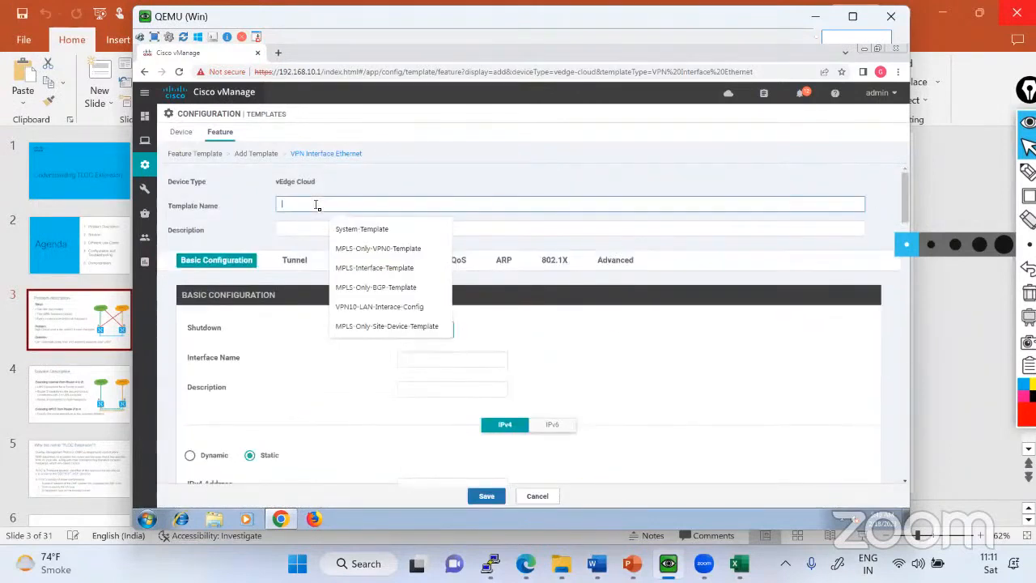
text(TLO)
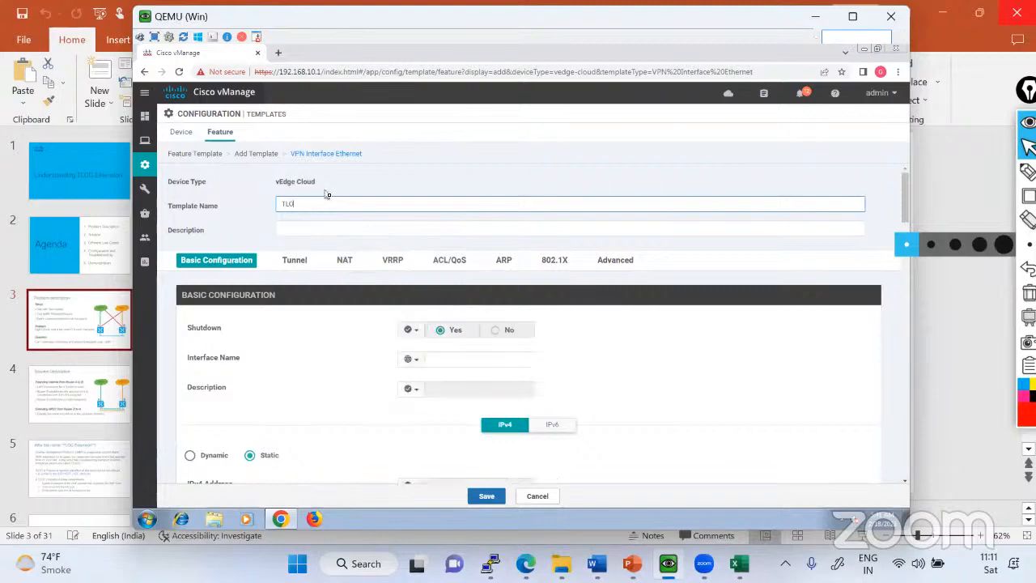
text(C-E)
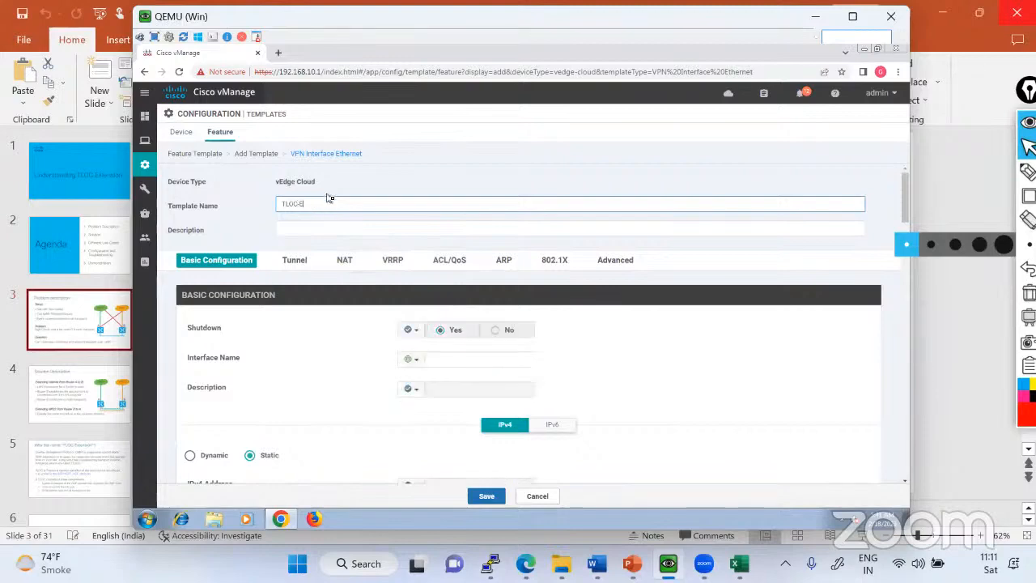
text(xtension-Interface)
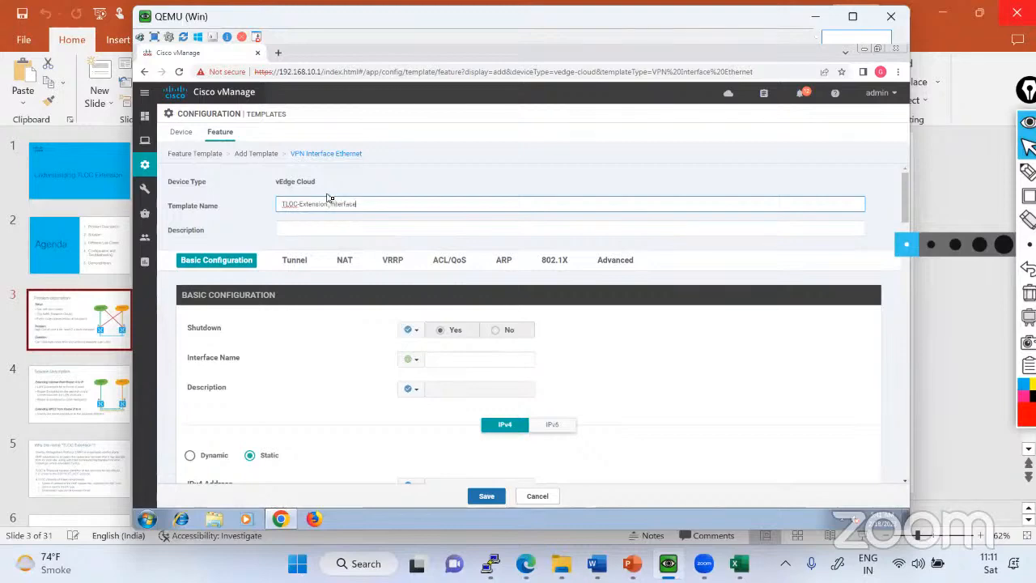
key(ctrl+a)
key(ctrl+c)
click(316, 230)
key(ctrl+v)
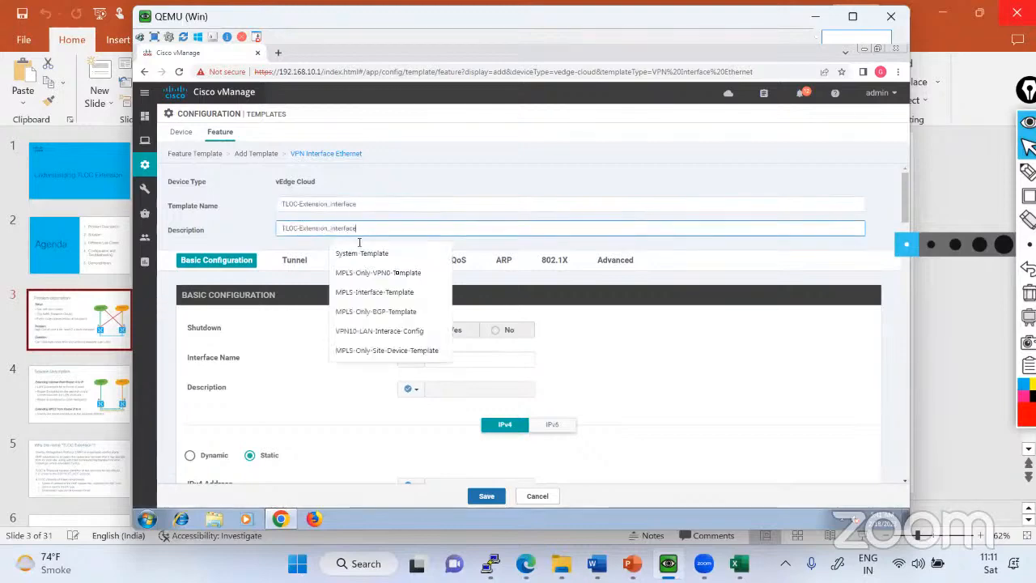
Set Shutdown to a global No and, after consulting the EVE topology, enter ge0/2 as the interface name.
click(296, 343)
click(409, 331)
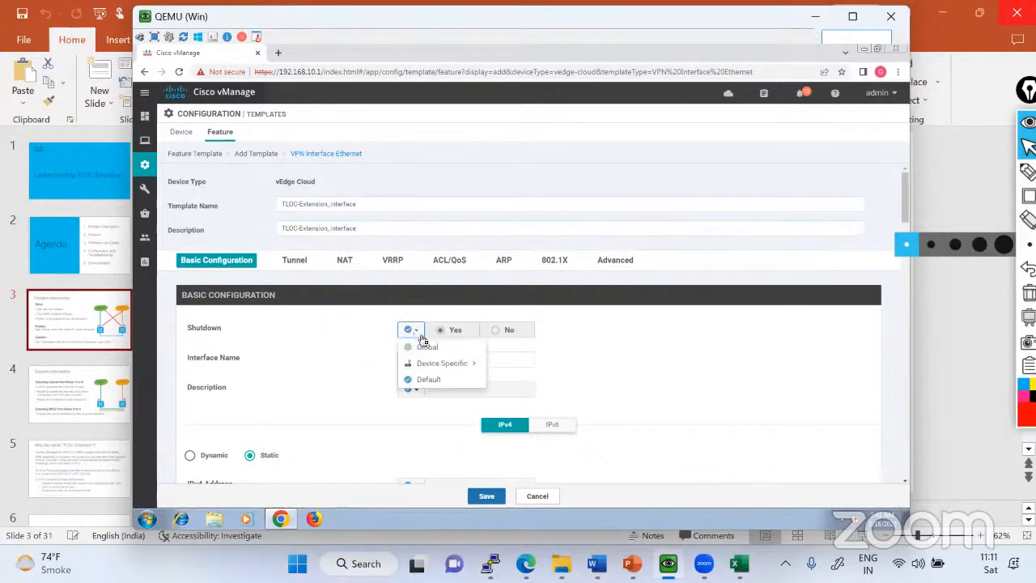
click(426, 347)
click(505, 330)
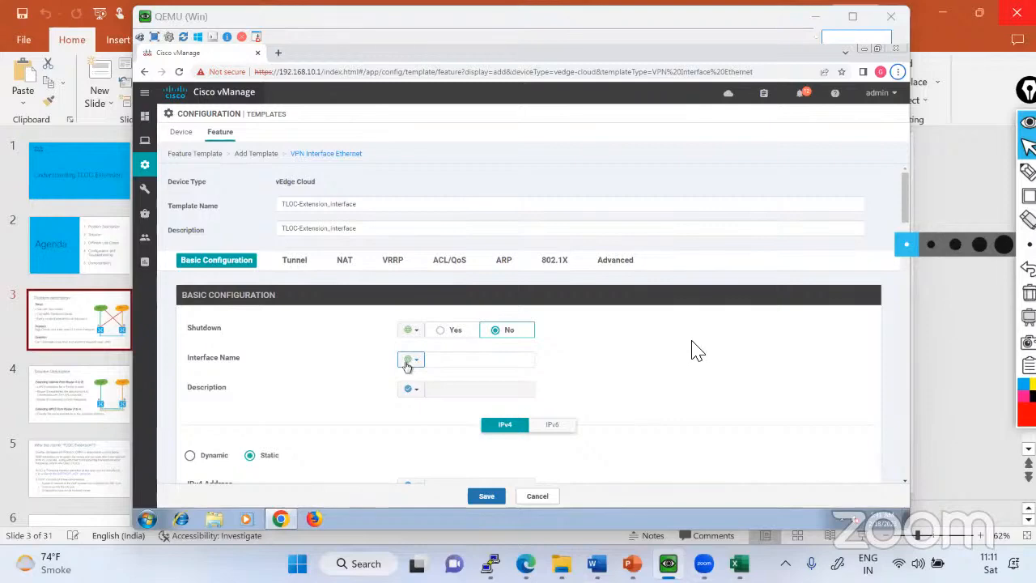
key(alt+Tab)
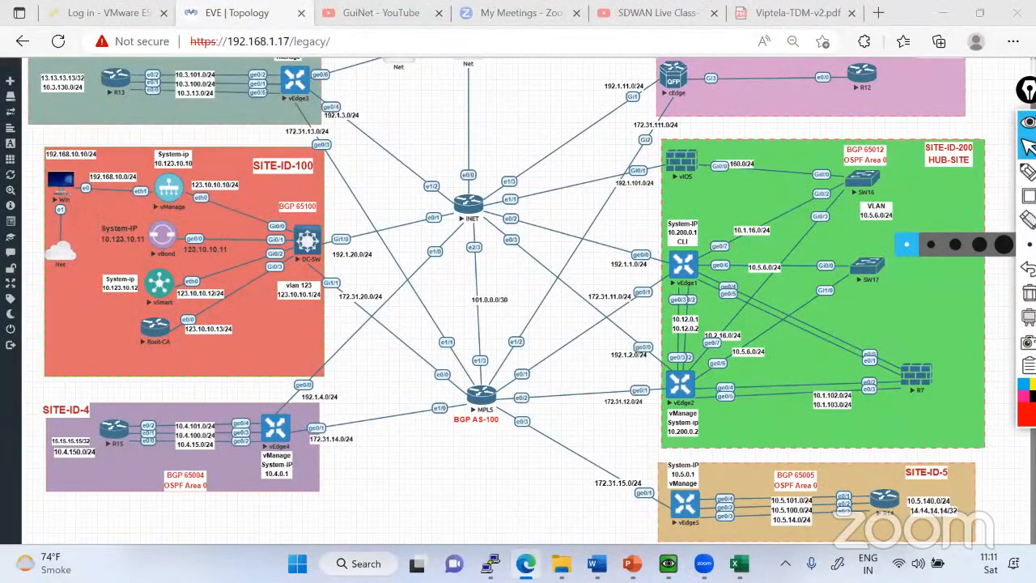
key(alt+Tab)
click(479, 360)
text(ge0/2)
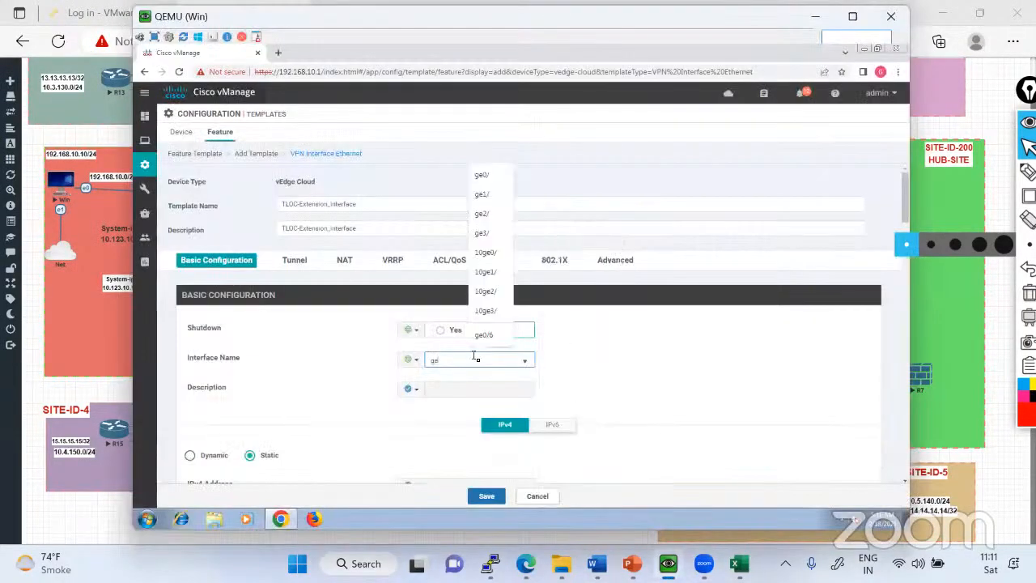
Make the interface description a global value and enter TLOC-Extension.
click(411, 388)
click(441, 404)
click(446, 391)
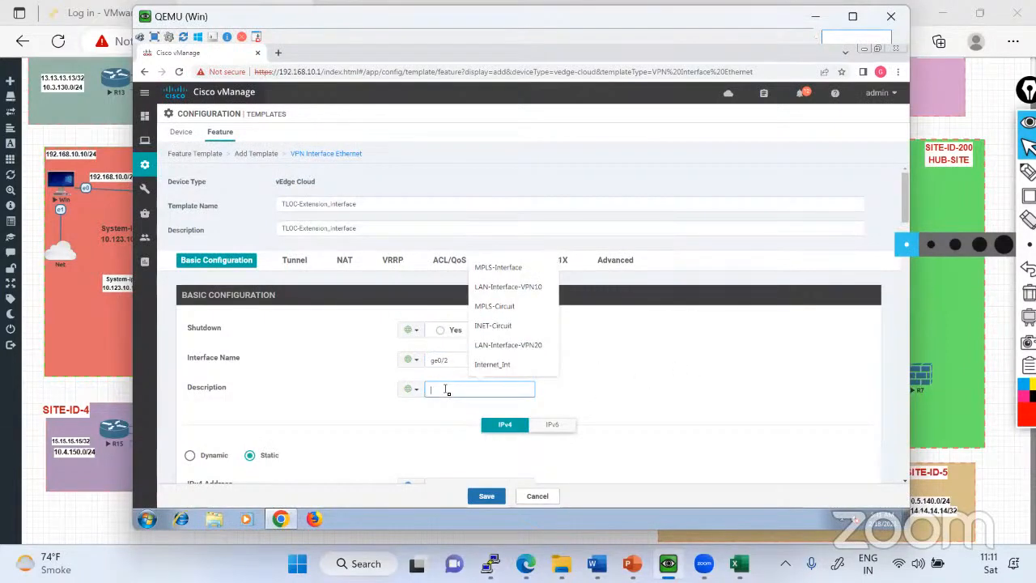
text(TLOC)
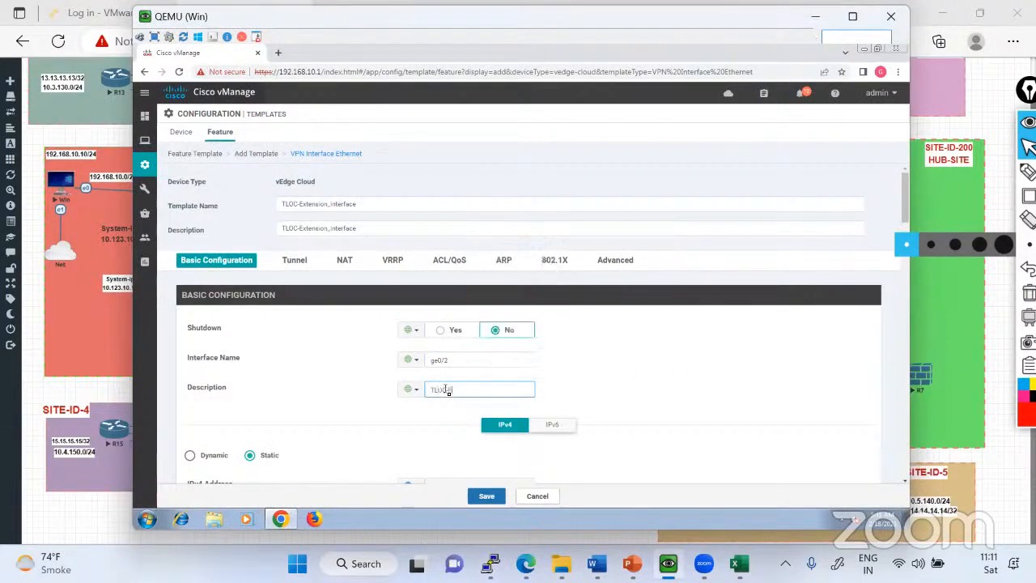
text(-Extension)
Make the static IPv4 address device specific with the key TLOC-vpn_ipv4_address.
scroll(589, 397, down, 3)
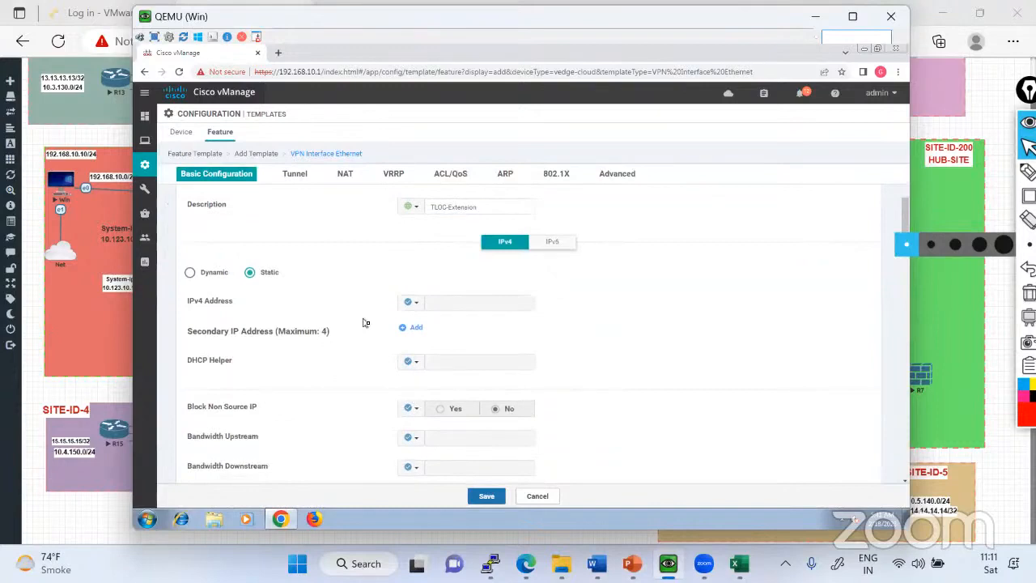
click(411, 302)
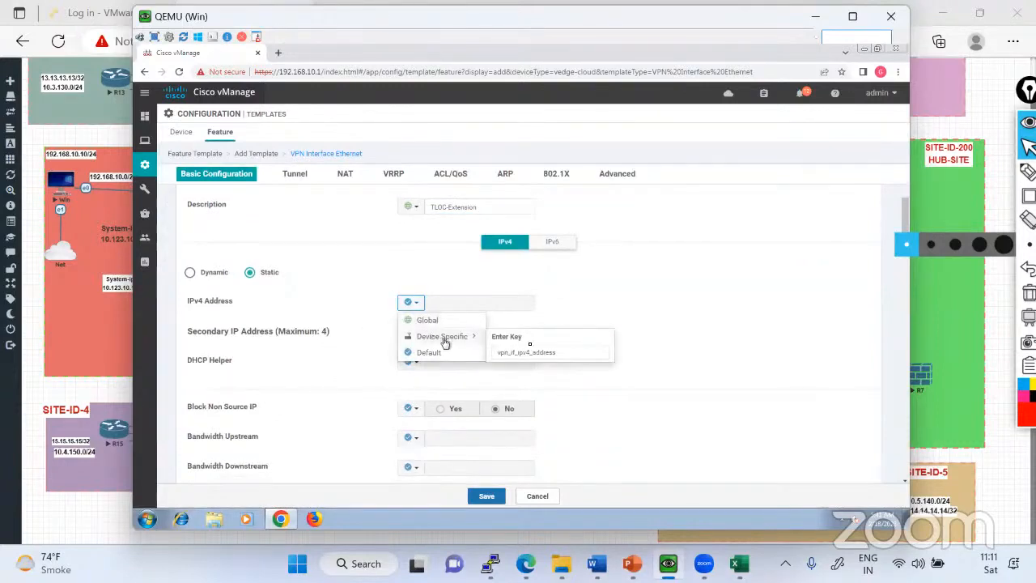
click(445, 338)
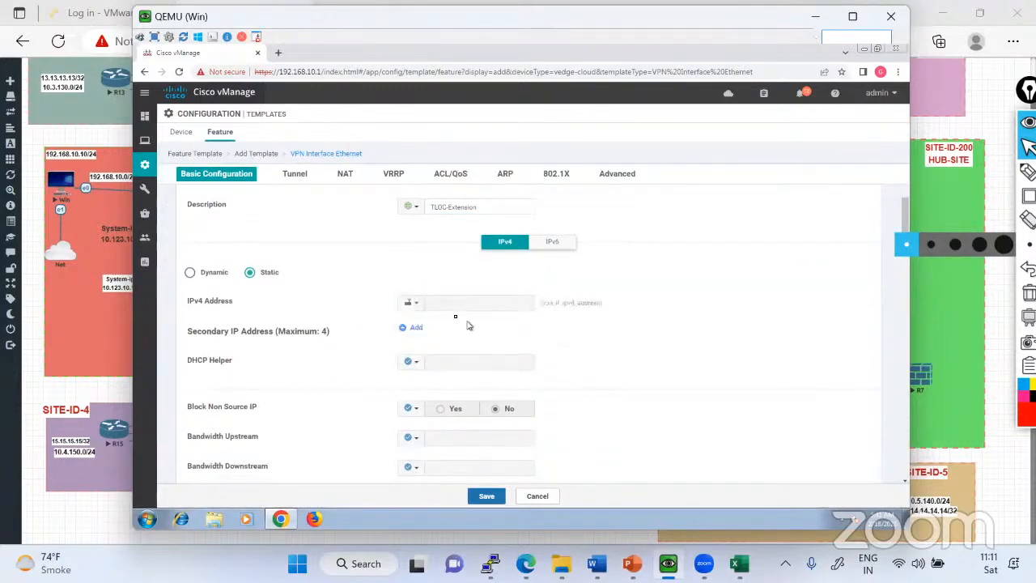
click(411, 302)
mouse_move(444, 336)
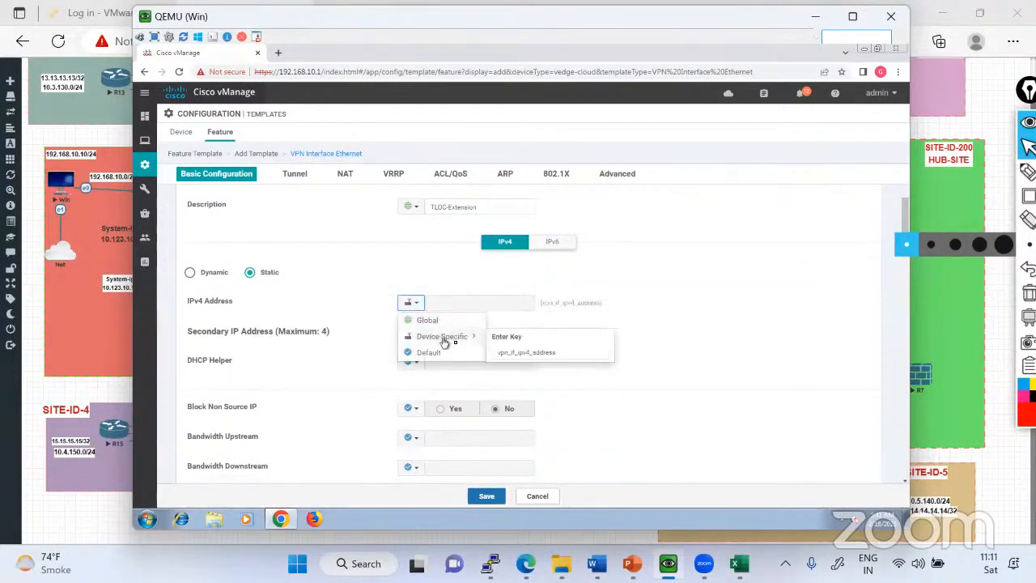
click(522, 353)
text(tLOC)
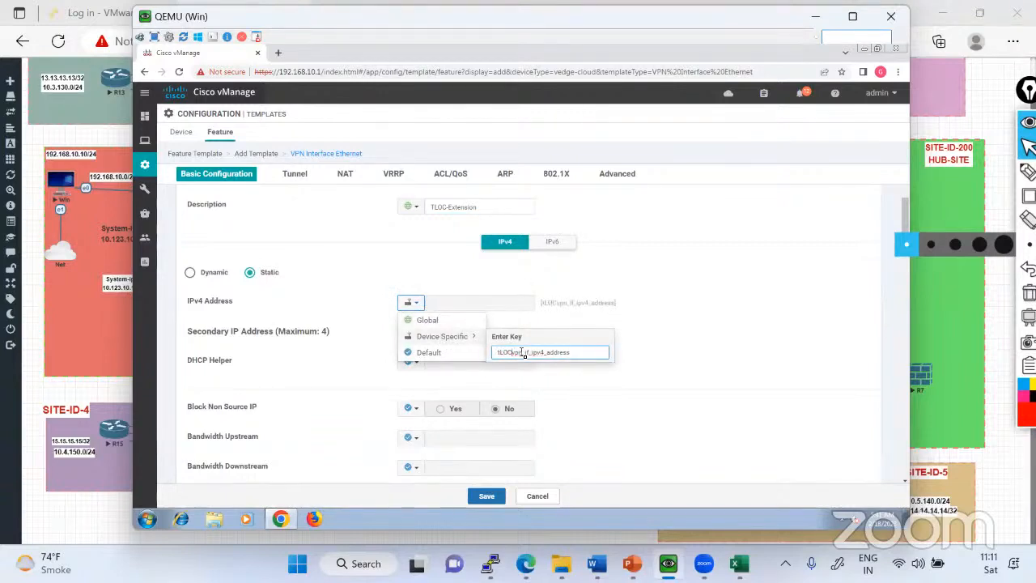
key(BackSpace)
key(BackSpace)
key(BackSpace)
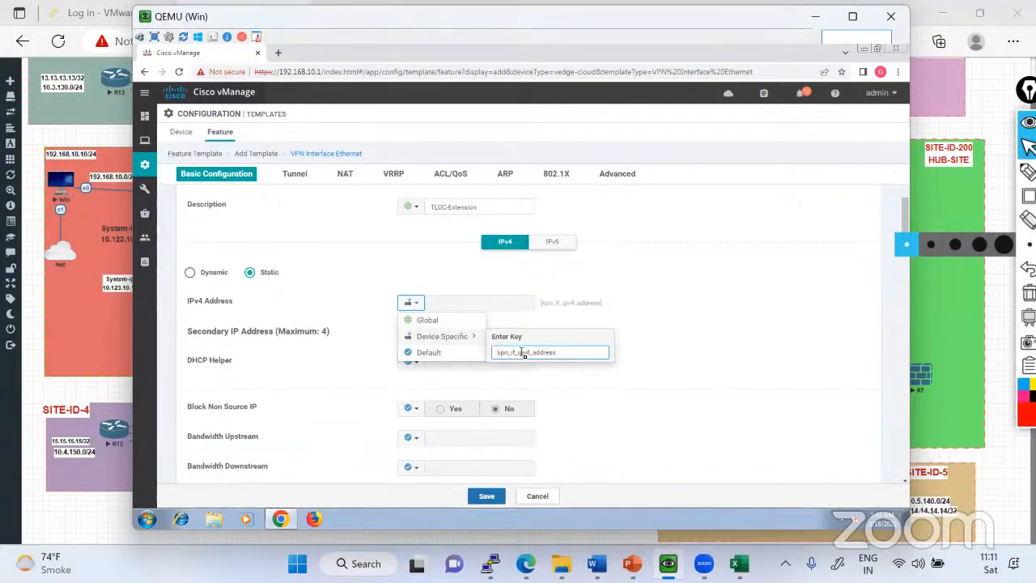
text(TLOC-)
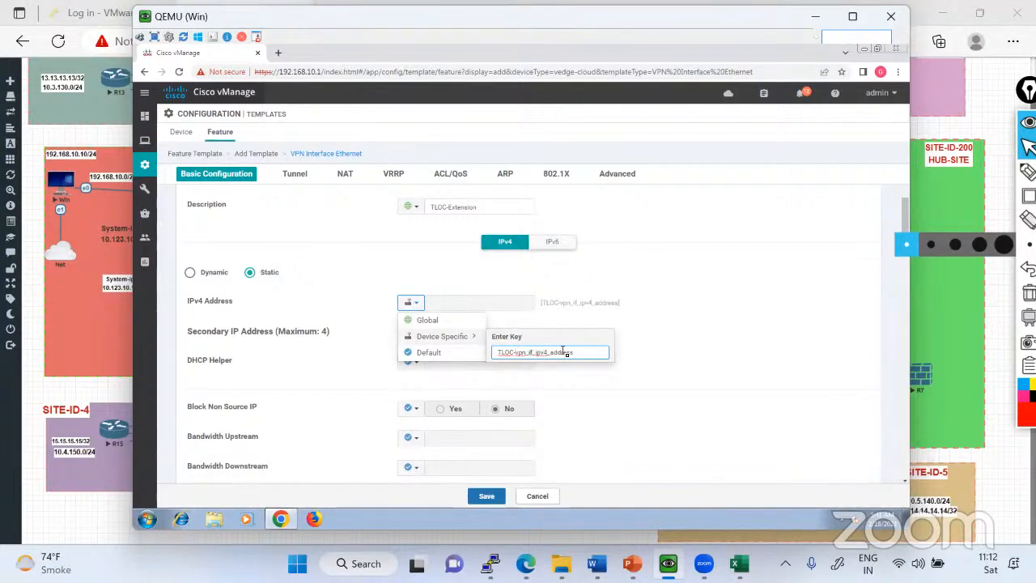
key(BackSpace)
key(BackSpace)
key(BackSpace)
key(BackSpace)
text(n)
click(729, 349)
Make the Tunnel Interface setting global and switch it on.
scroll(500, 370, down, 1)
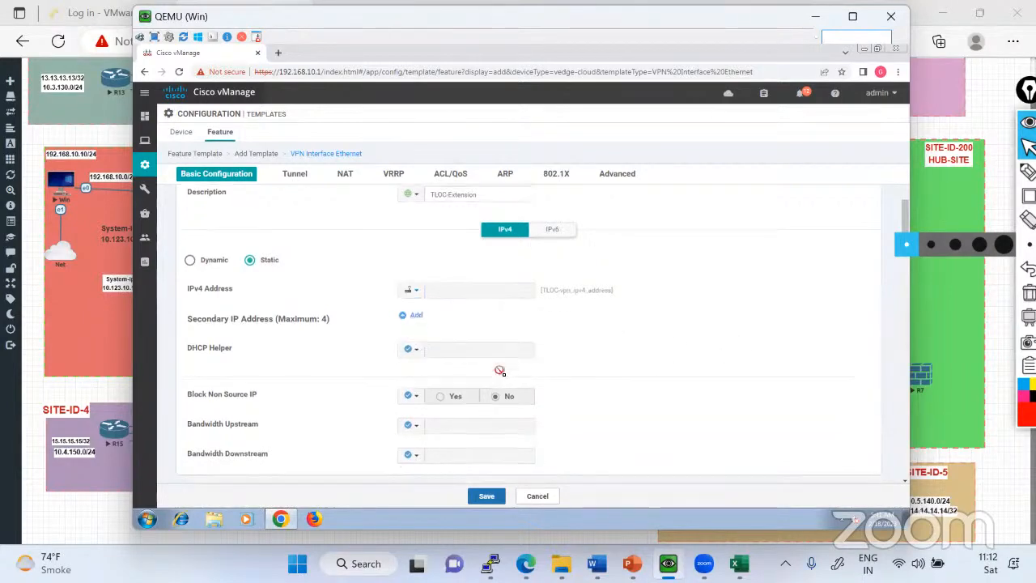
scroll(500, 371, down, 2)
scroll(502, 372, down, 1)
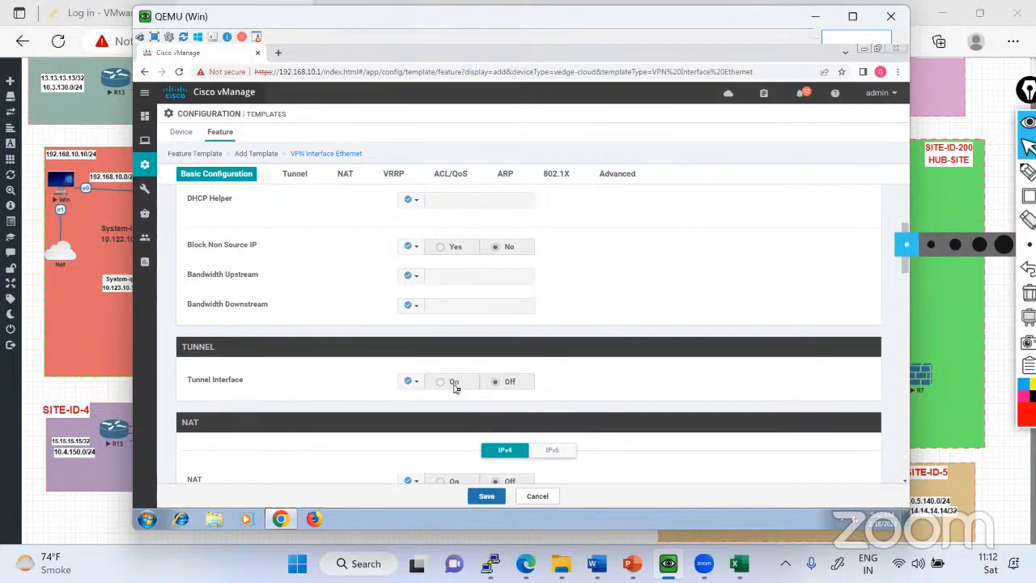
click(413, 382)
click(438, 400)
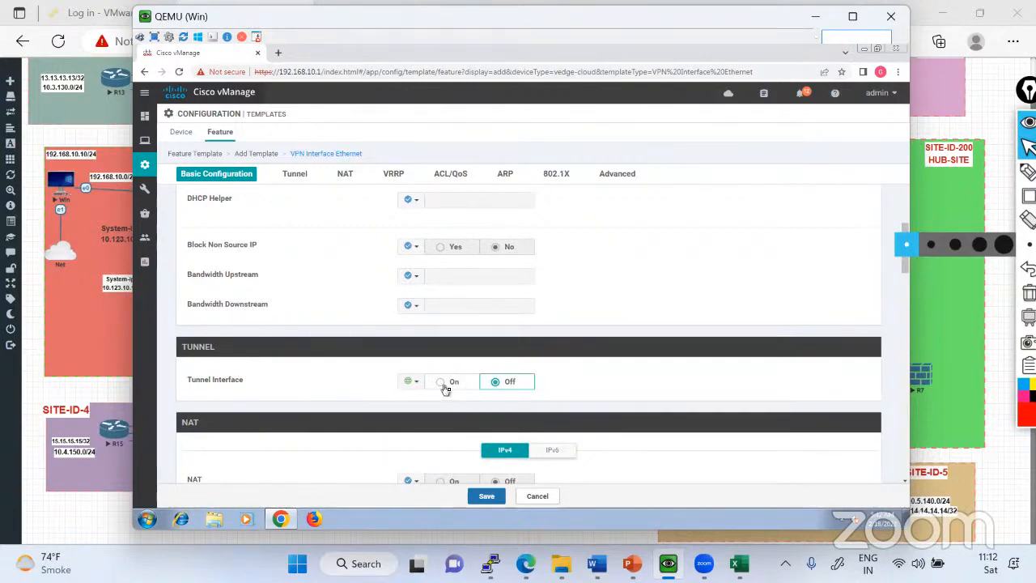
click(459, 382)
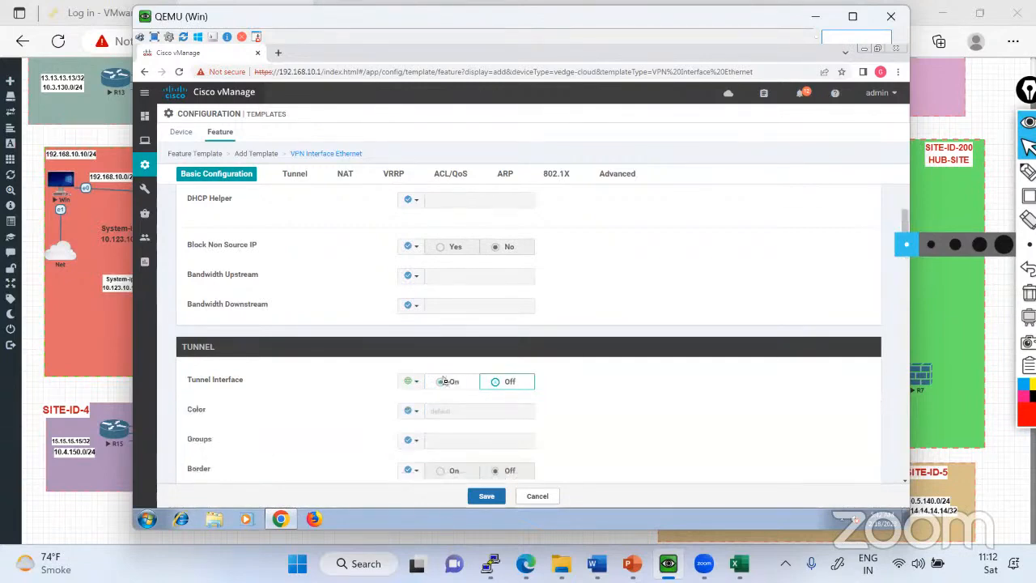
Review the template's Tunnel, NAT, VRRP, ARP, 802.1X and Advanced settings, including the TLOC Extension field.
scroll(442, 382, down, 5)
scroll(427, 332, up, 3)
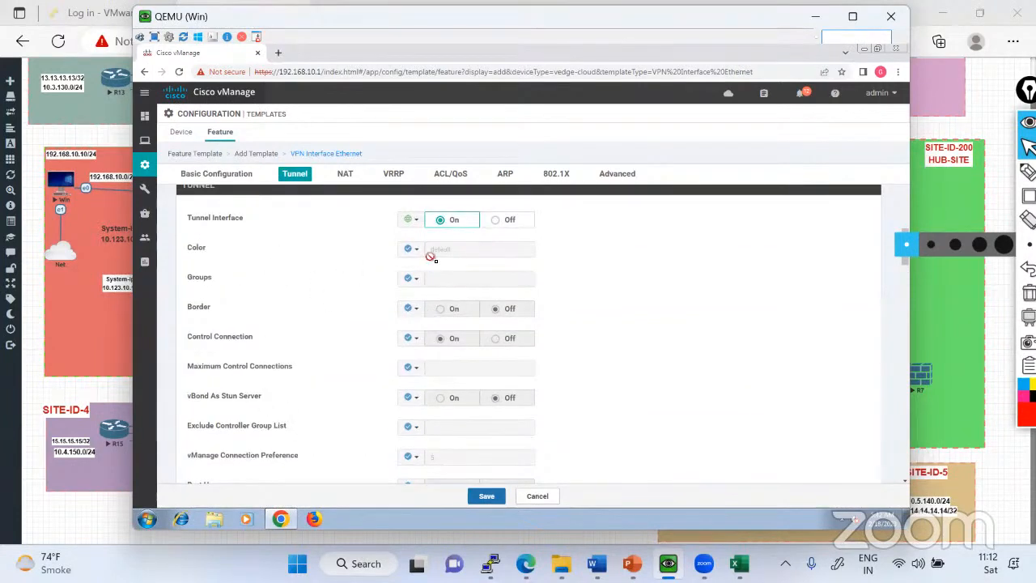
scroll(432, 273, down, 1)
scroll(431, 273, down, 7)
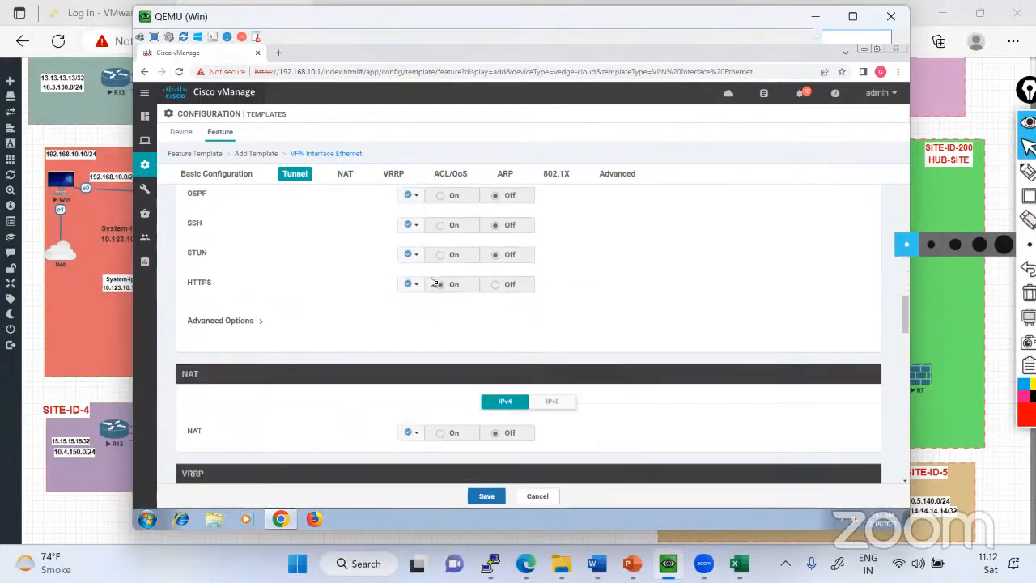
scroll(434, 283, down, 3)
scroll(434, 283, down, 4)
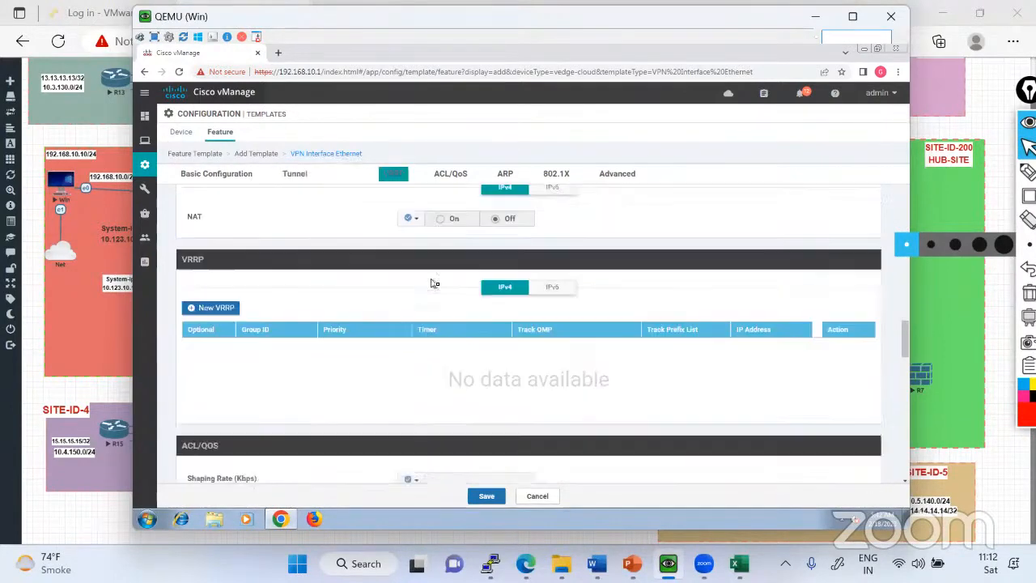
scroll(434, 283, down, 9)
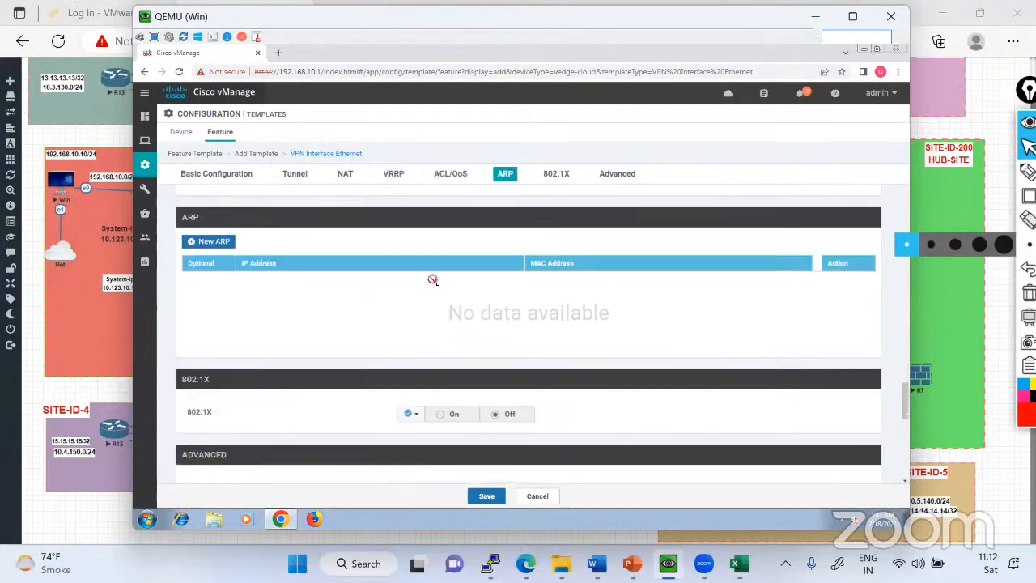
scroll(435, 283, down, 7)
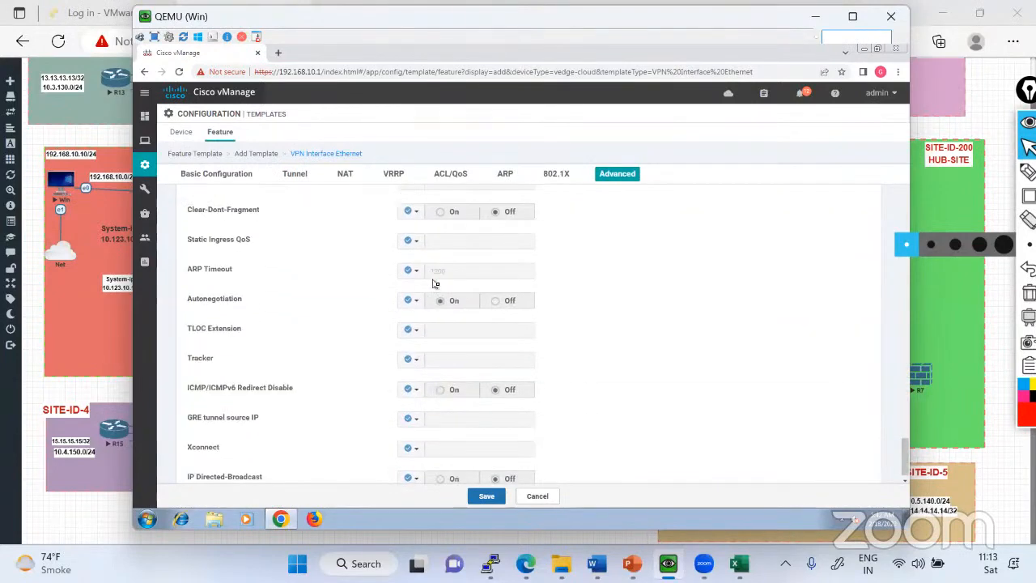
scroll(435, 282, up, 18)
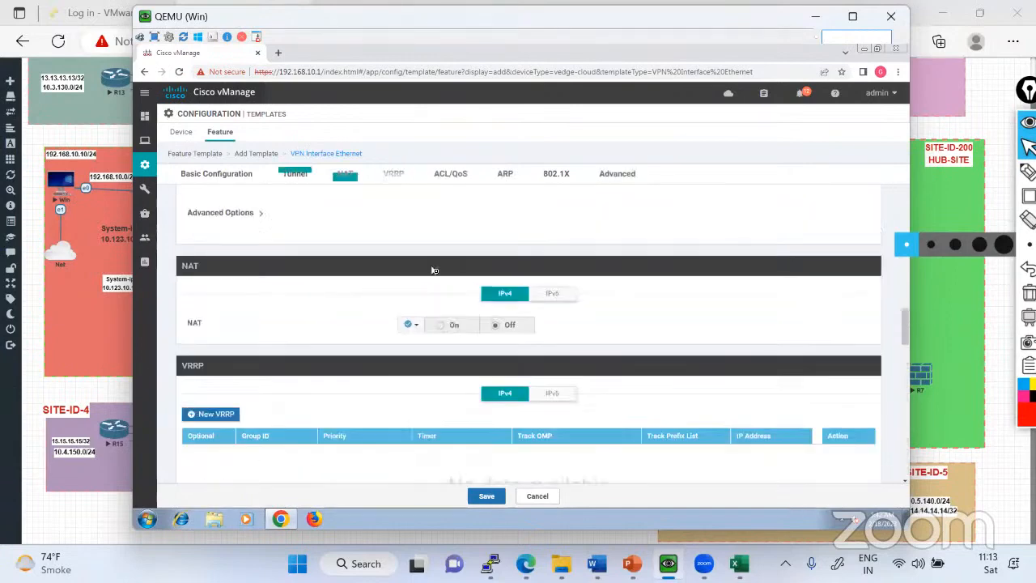
scroll(435, 270, up, 12)
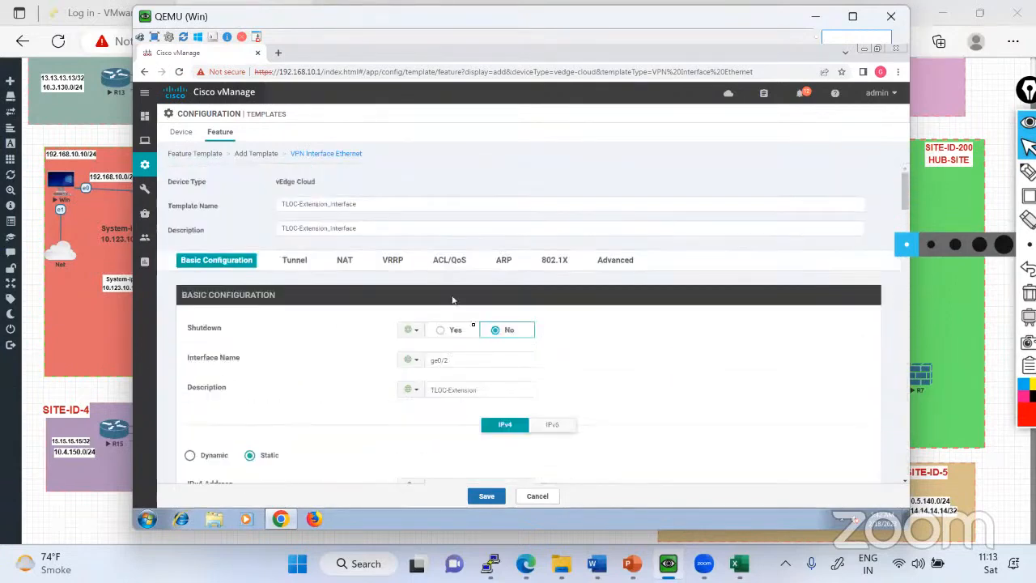
Return the Tunnel Interface setting to its default.
scroll(364, 455, down, 3)
scroll(354, 383, down, 5)
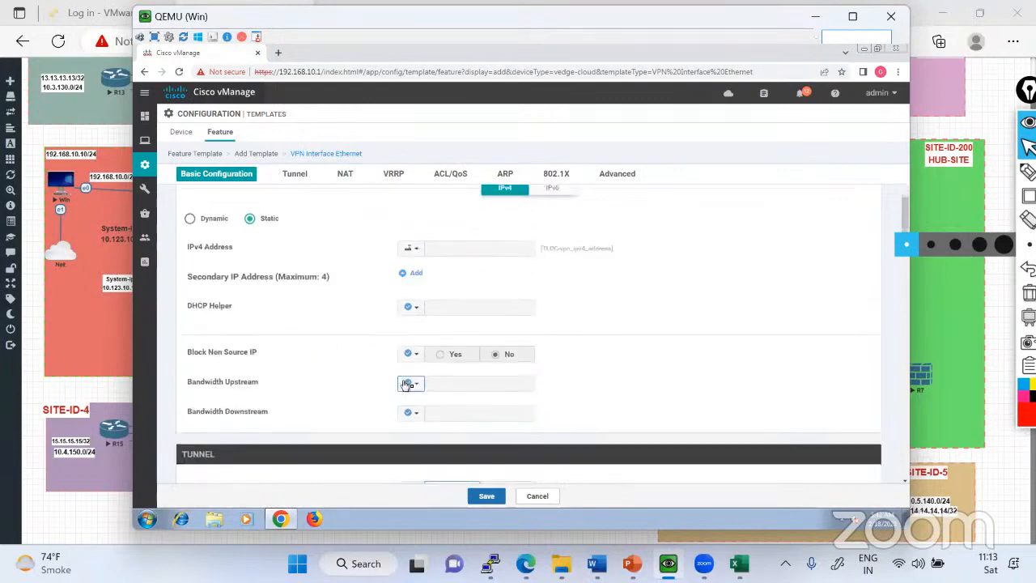
click(413, 382)
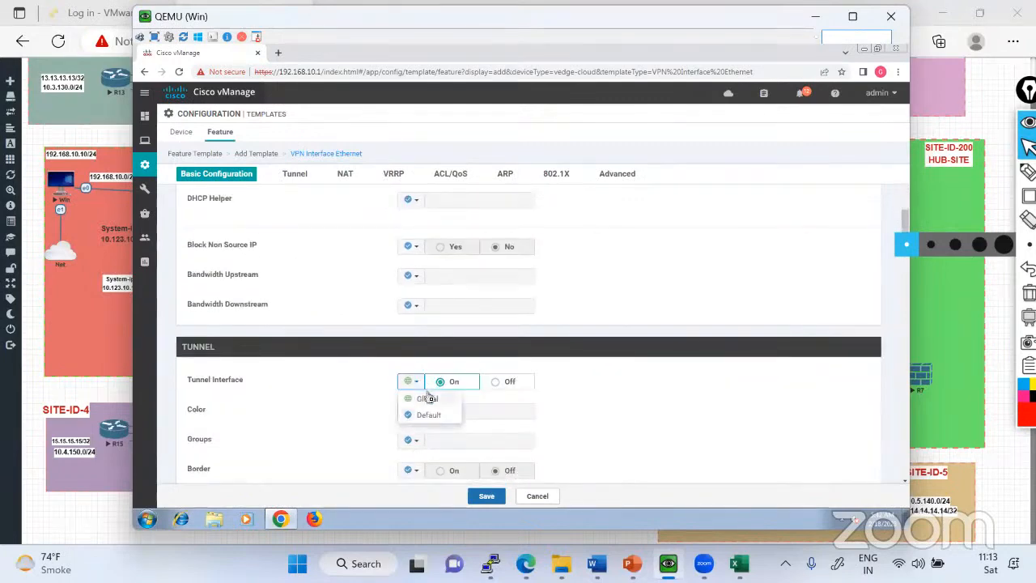
click(426, 415)
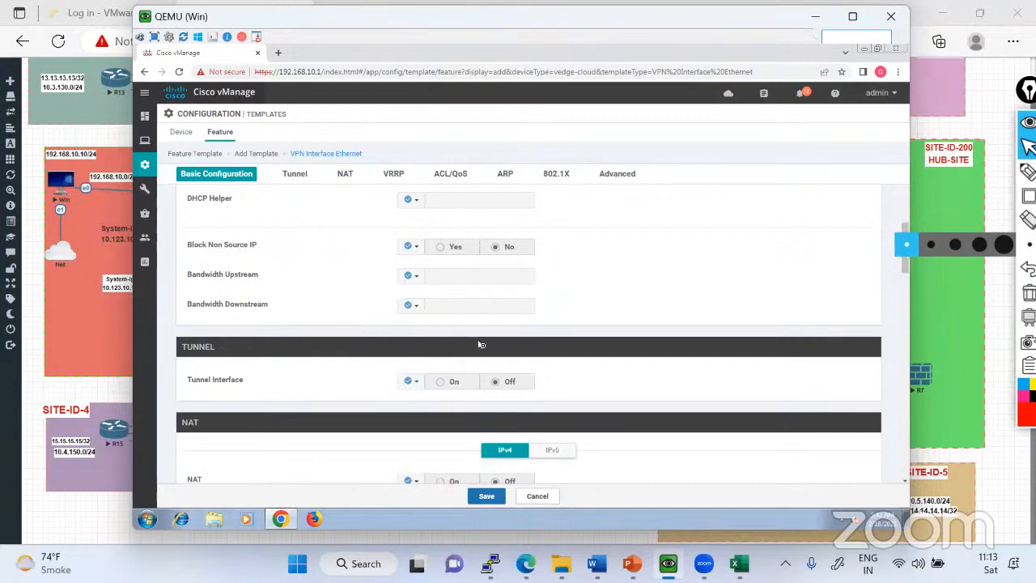
Review the feature template's sections from Tunnel to Advanced, including the TLOC Extension field, and return to the basic configuration.
scroll(481, 345, down, 2)
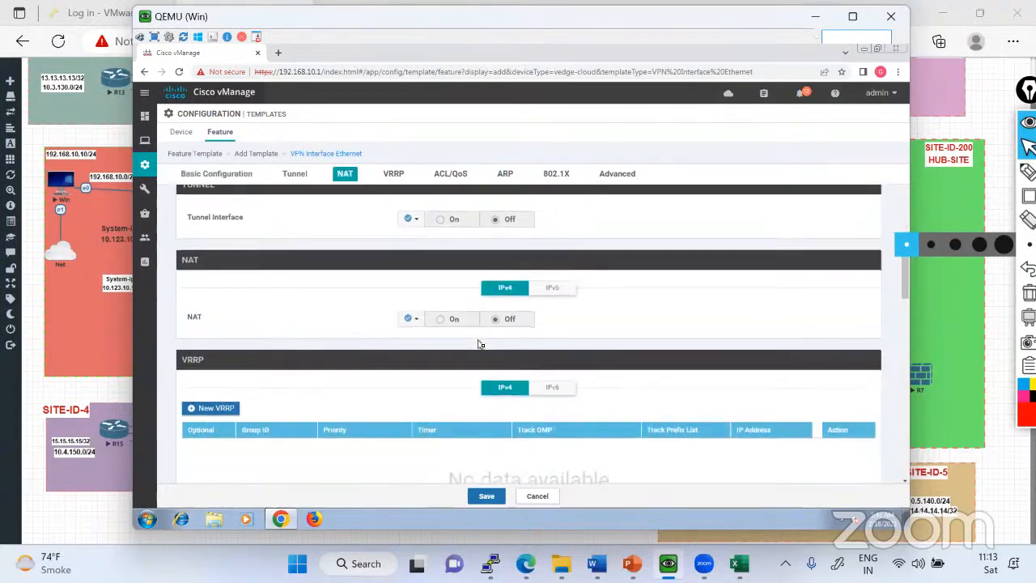
scroll(481, 345, down, 2)
scroll(481, 344, down, 5)
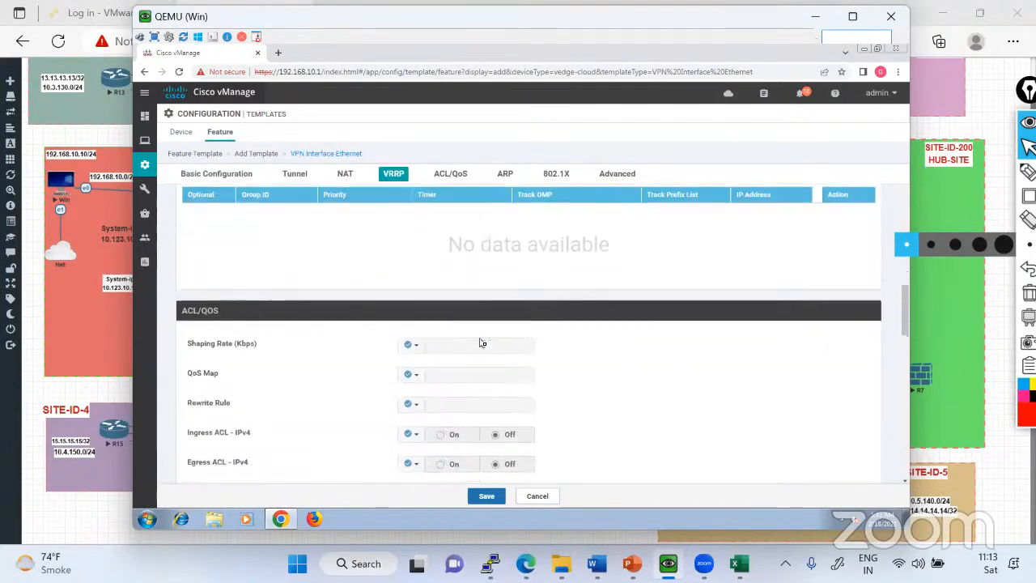
scroll(481, 343, down, 3)
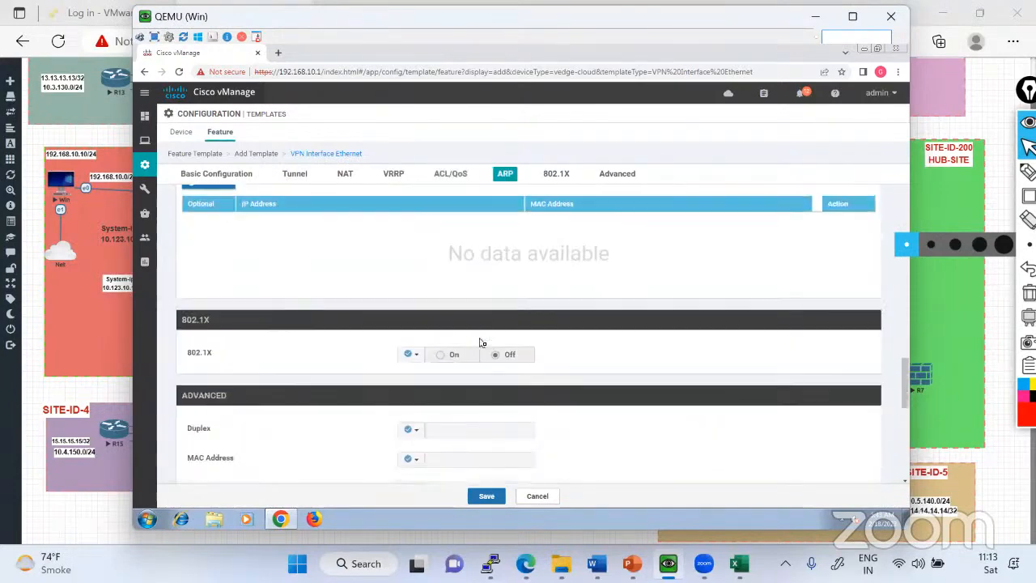
scroll(481, 343, down, 1)
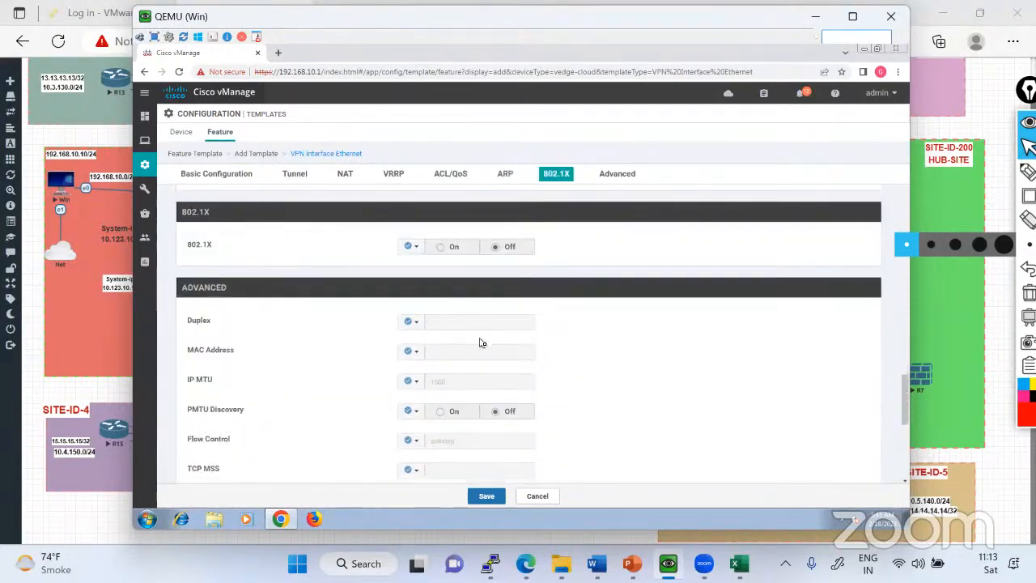
scroll(481, 344, down, 4)
scroll(480, 339, down, 1)
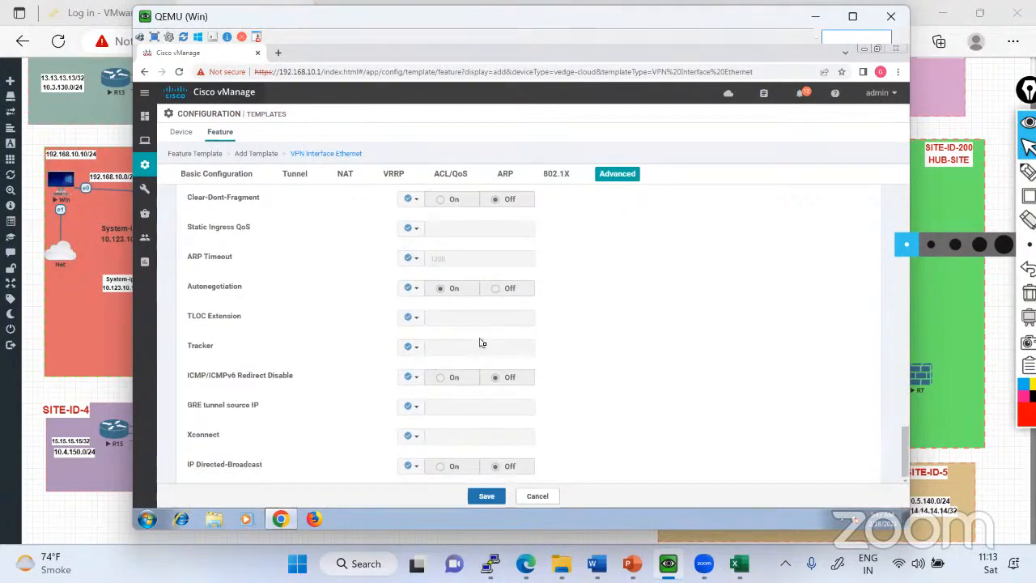
scroll(481, 343, up, 12)
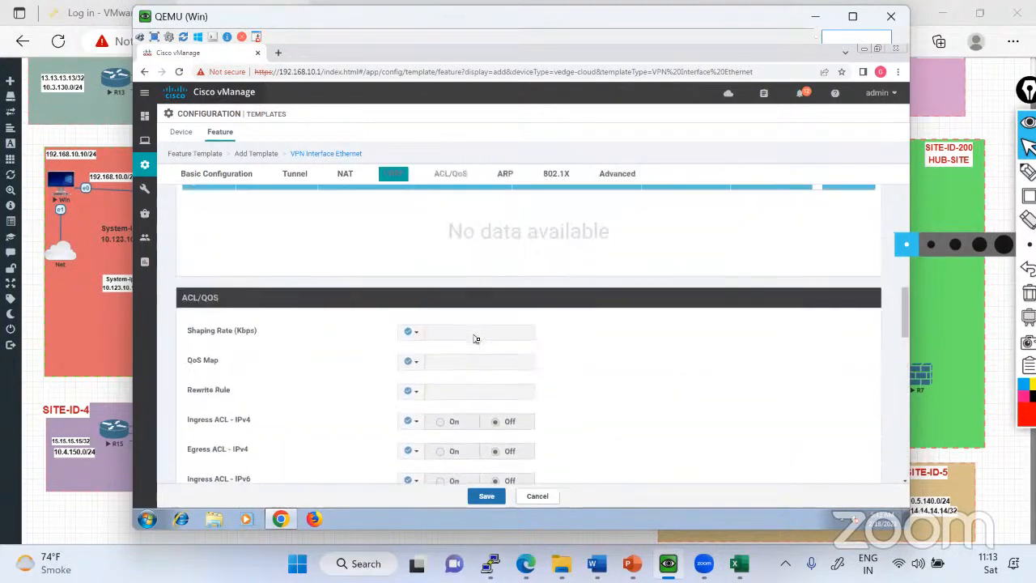
scroll(476, 338, up, 3)
scroll(476, 339, up, 3)
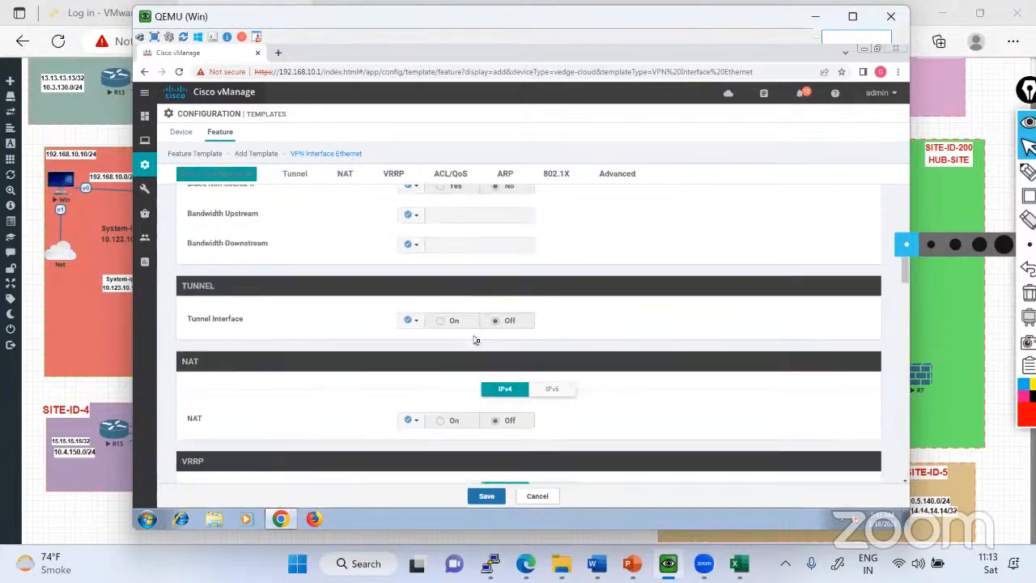
scroll(476, 341, up, 3)
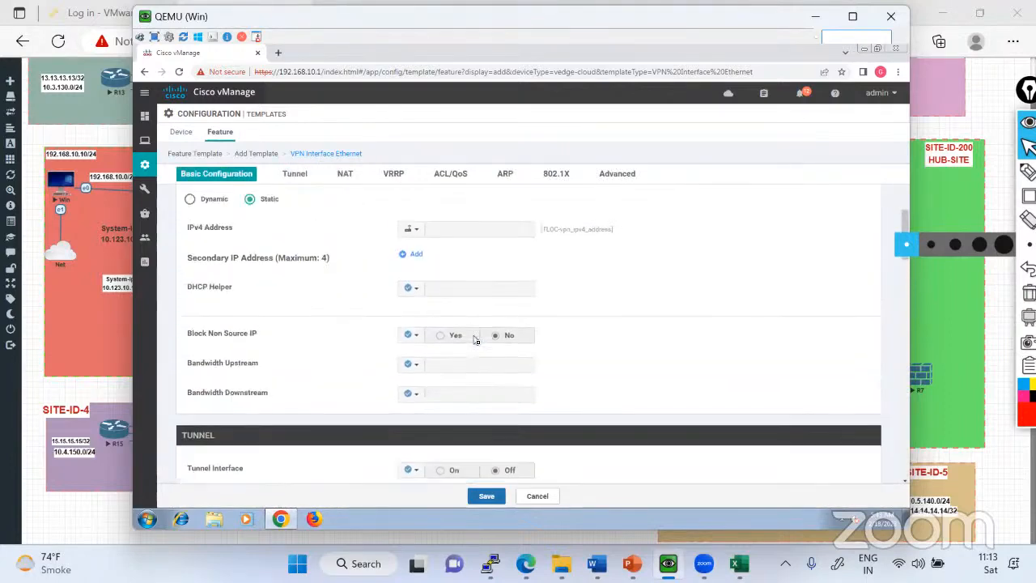
Check the basic configuration and save the TLOC-Extension_interface feature template.
scroll(476, 341, up, 4)
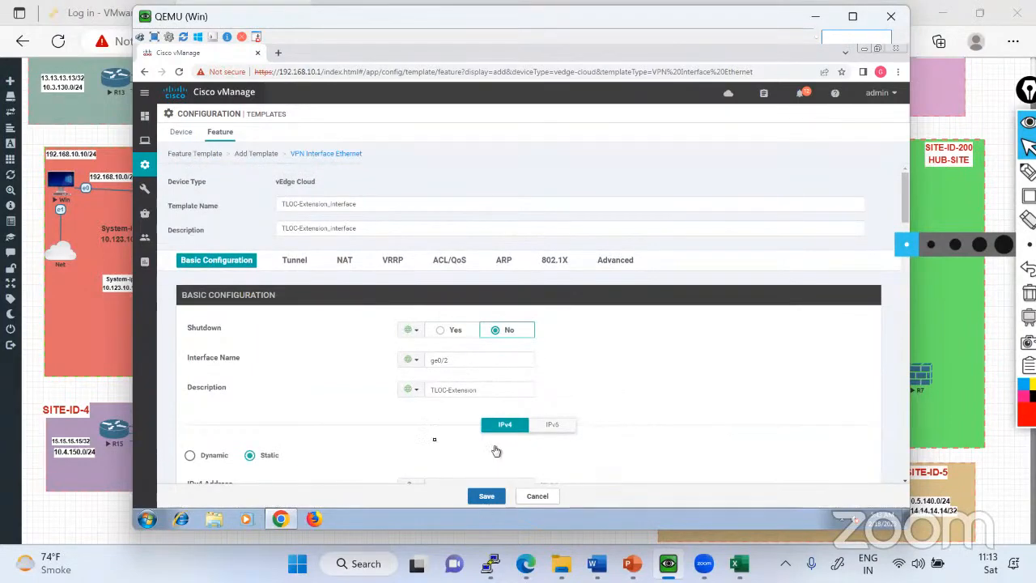
scroll(496, 451, down, 2)
click(485, 494)
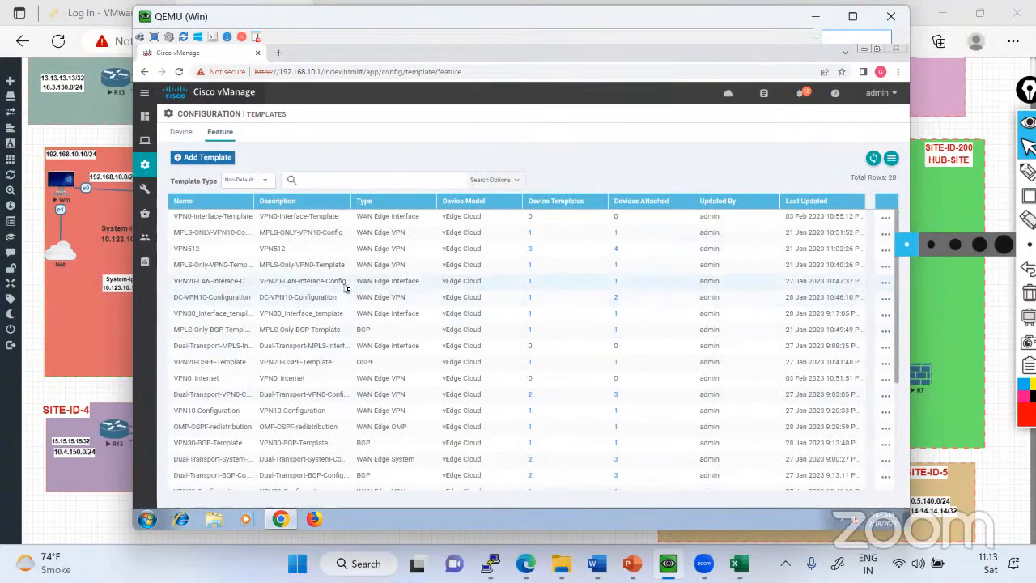
Open DC-Dual-Transport-Device-Template from the device templates for editing.
mouse_move(146, 166)
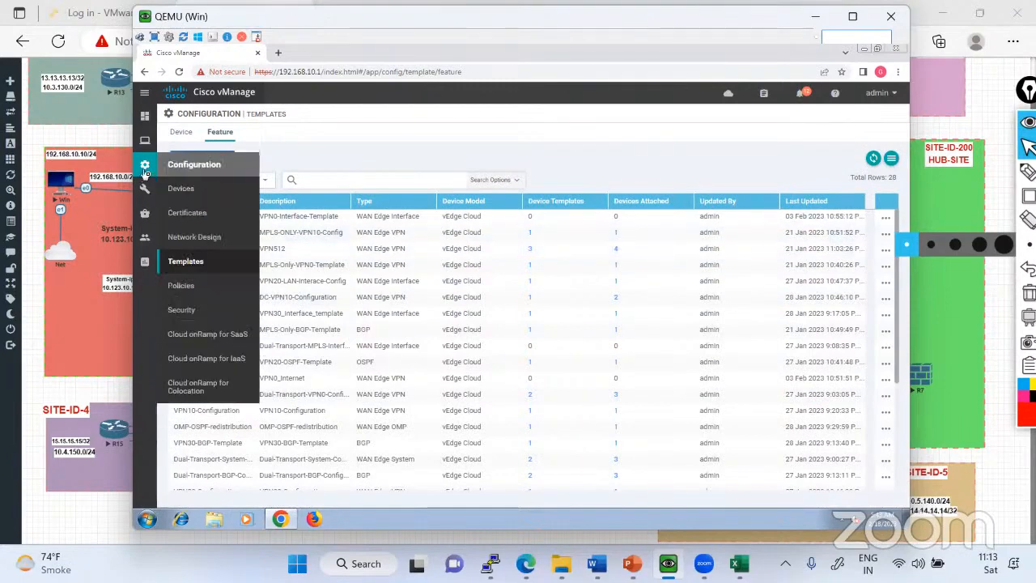
click(186, 138)
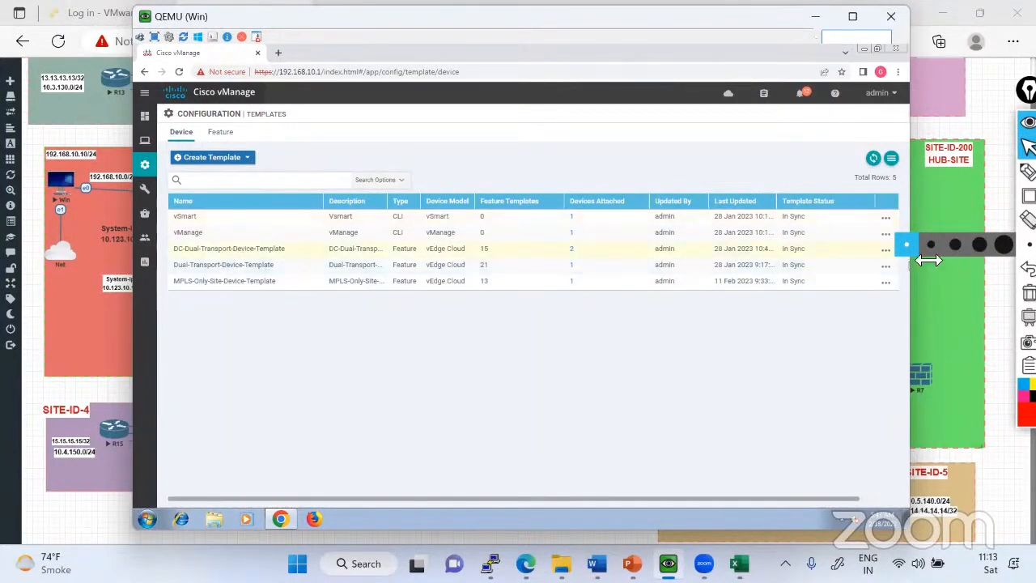
click(885, 250)
click(818, 272)
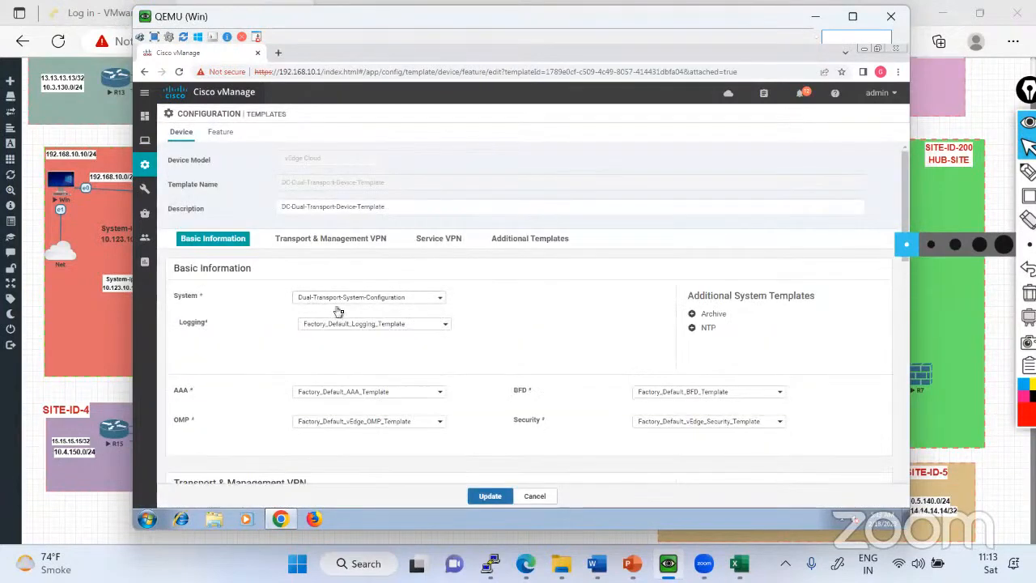
Add a VPN Interface using TLOC-Extension_interface to VPN 0 and update the device template.
scroll(340, 314, down, 4)
scroll(344, 314, down, 3)
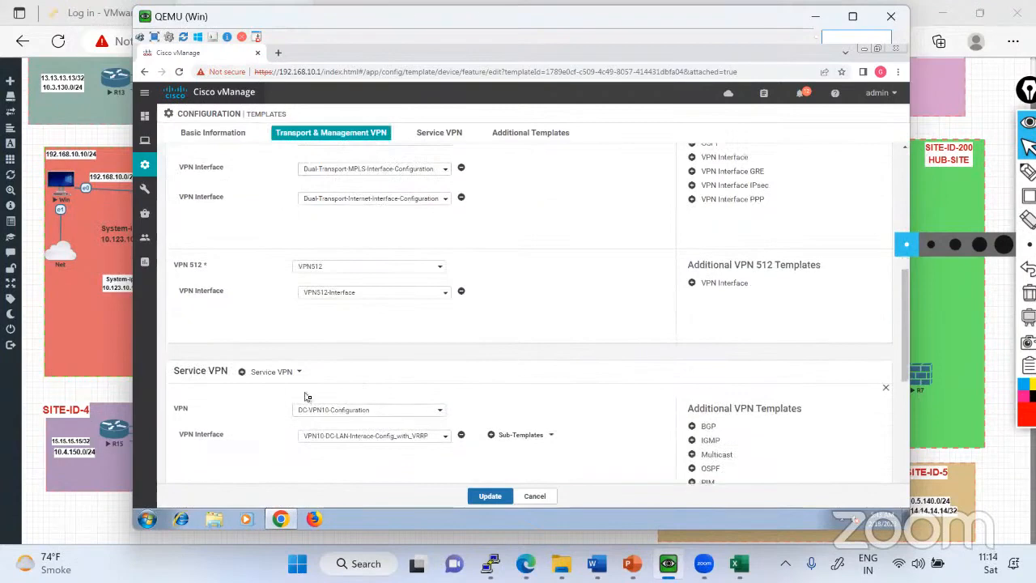
scroll(307, 397, up, 3)
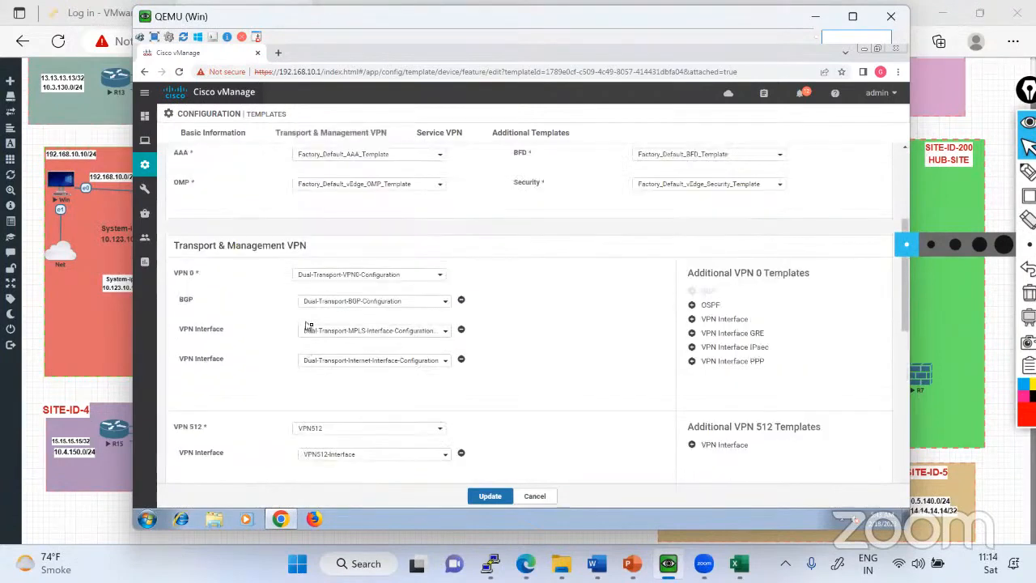
click(711, 319)
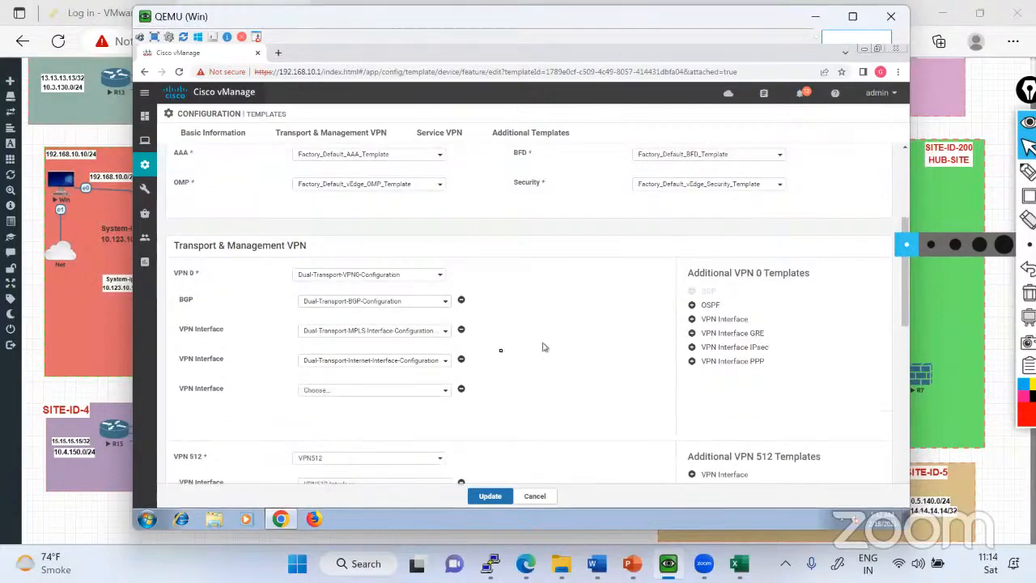
click(398, 393)
scroll(579, 400, down, 2)
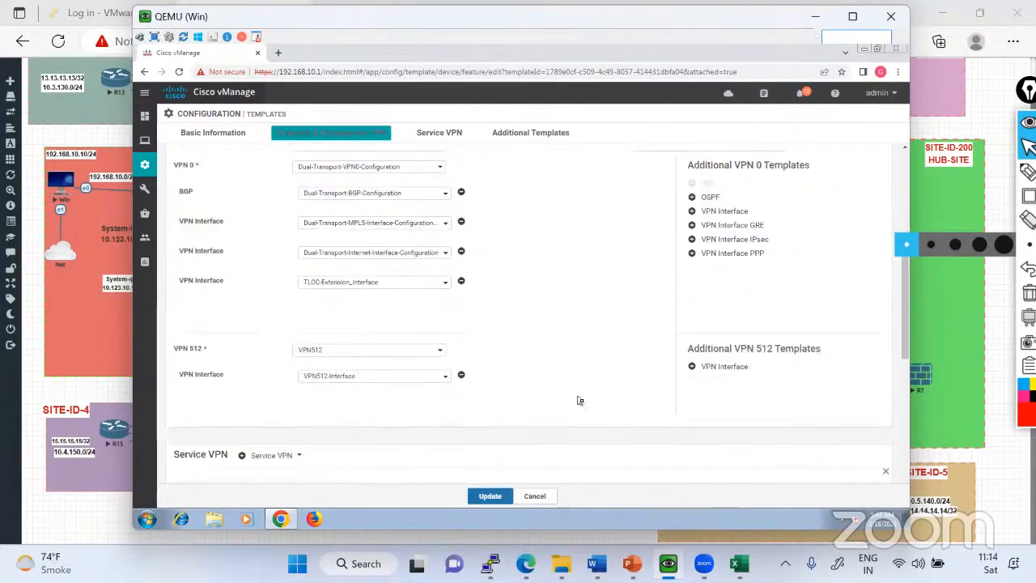
click(490, 496)
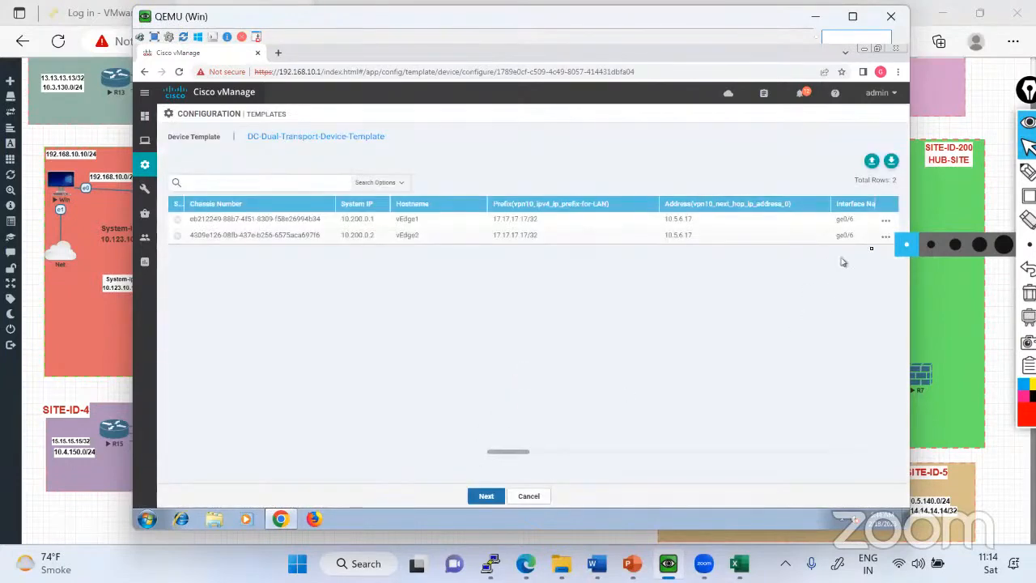
Set vEdge1's TLOC-vpn_ipv4_address variable to 10.2.0.1/30 and update its device values.
click(886, 221)
click(828, 250)
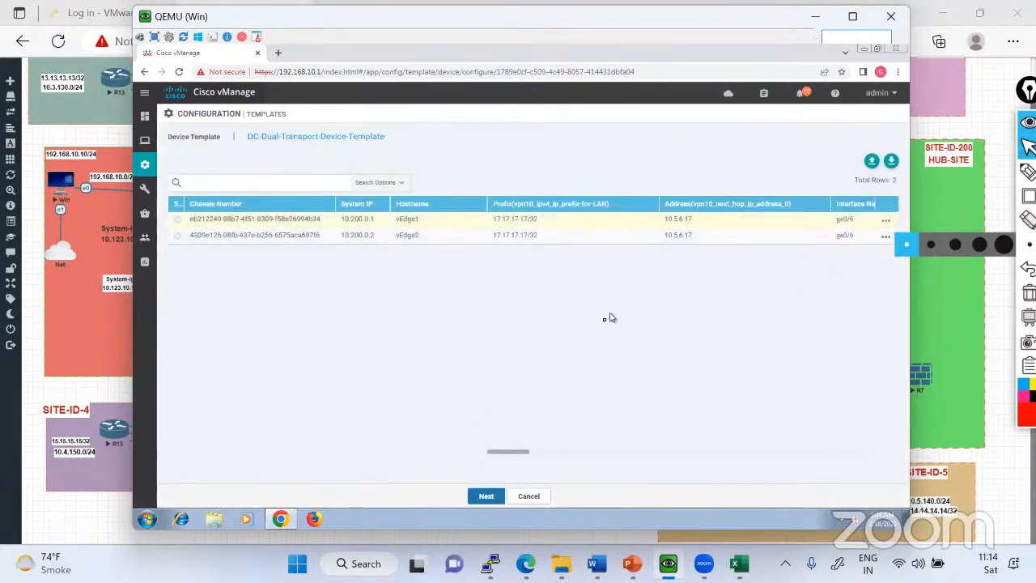
scroll(618, 335, down, 2)
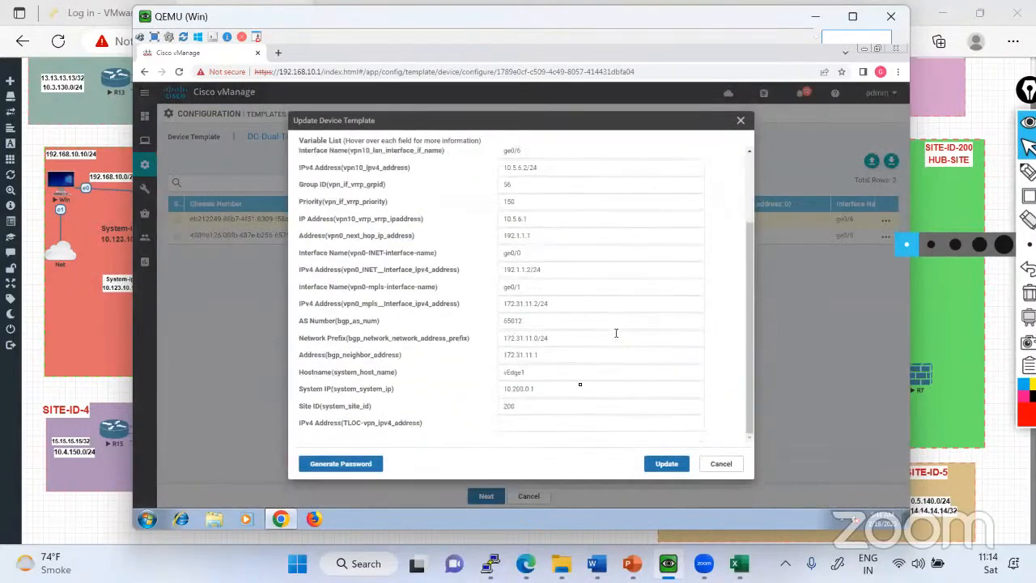
click(525, 426)
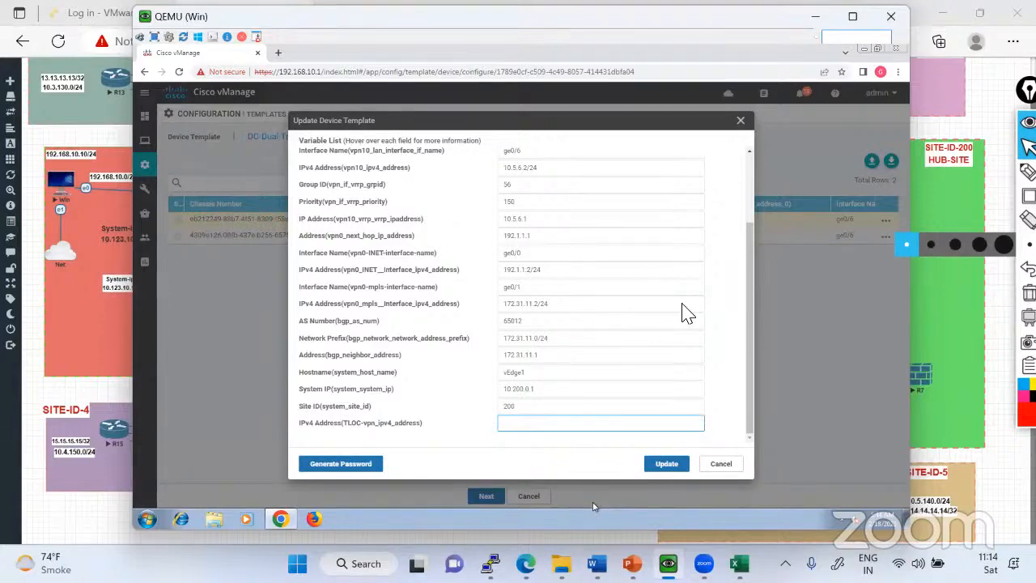
key(alt+Tab)
key(alt+Tab)
scroll(532, 185, up, 3)
scroll(559, 243, down, 3)
key(ctrl+a)
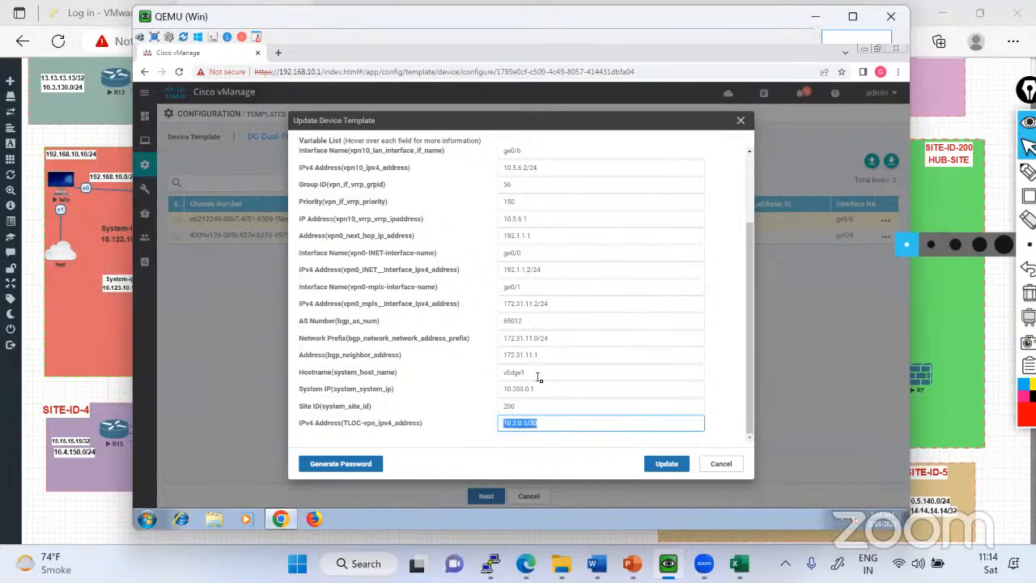
click(676, 470)
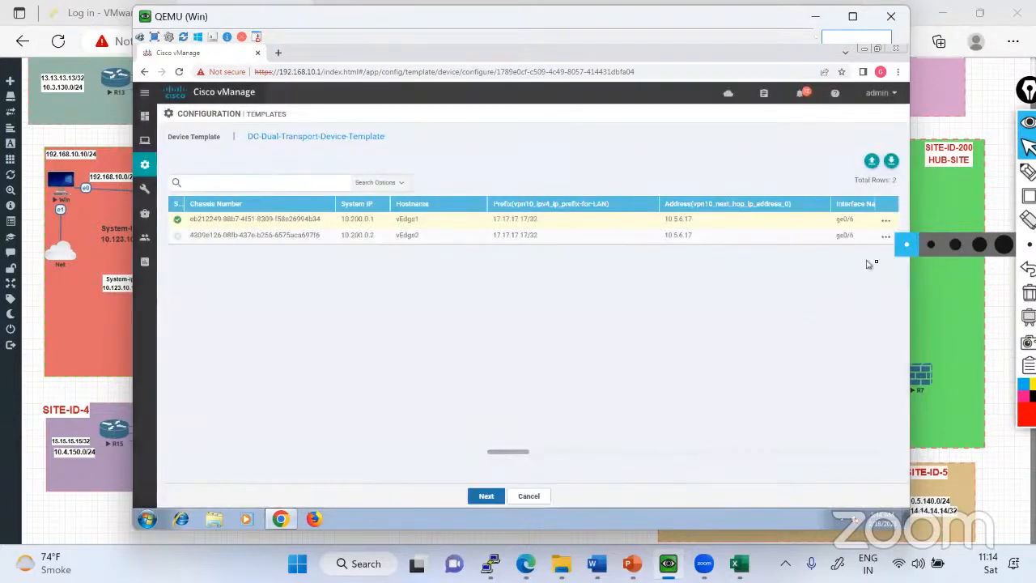
Set vEdge2's TLOC-vpn_ipv4_address variable to 10.2.0.2/30 and update its device values.
click(852, 264)
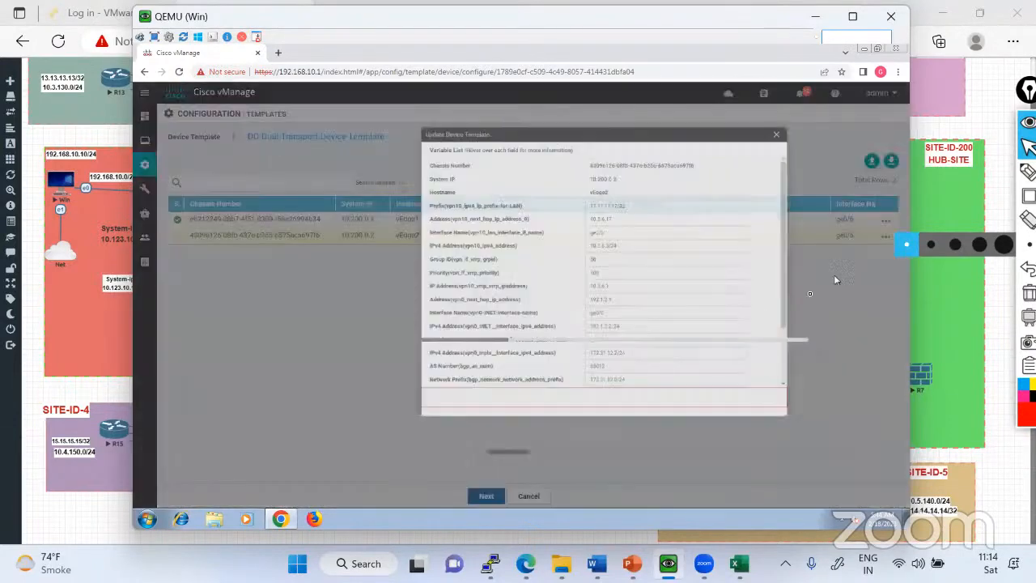
scroll(534, 427, down, 2)
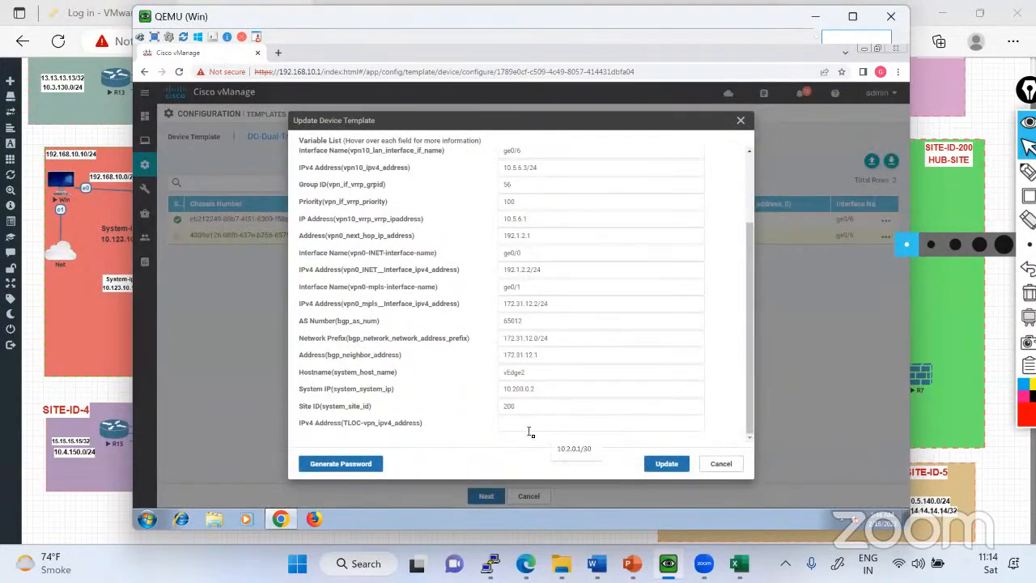
click(572, 424)
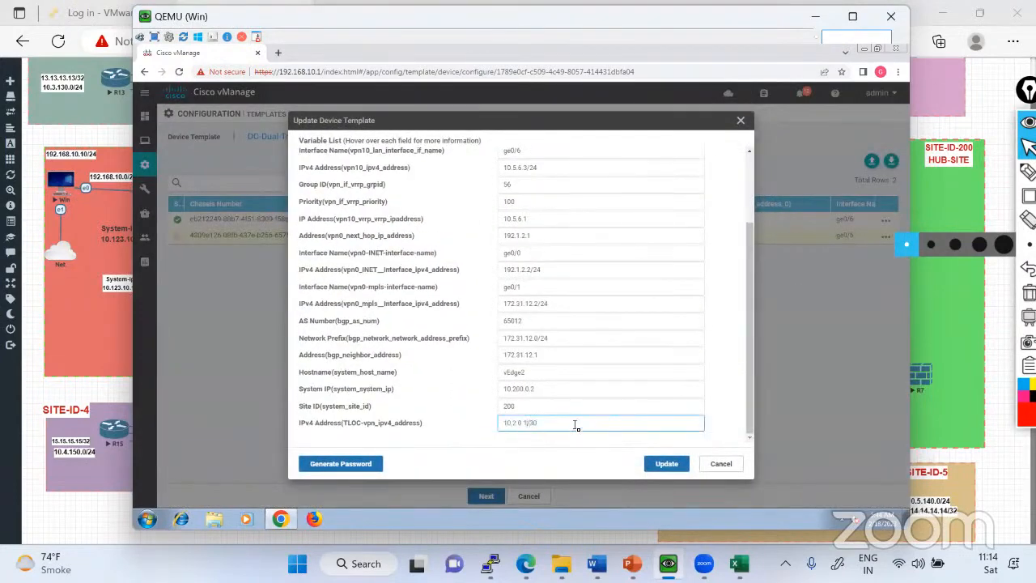
click(665, 462)
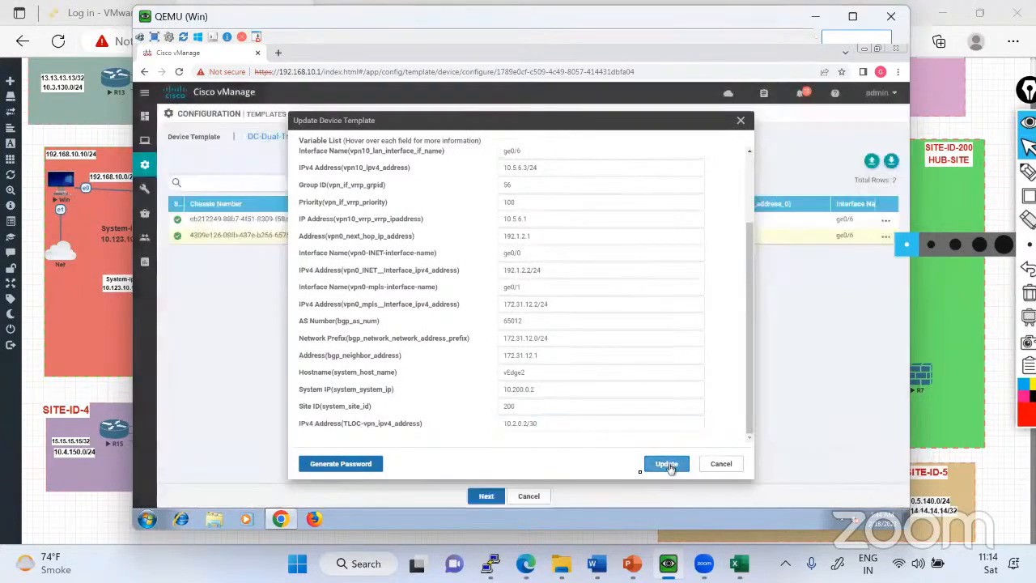
Push the device template configuration to vEdge1 and vEdge2, confirming the changes on both devices.
click(486, 498)
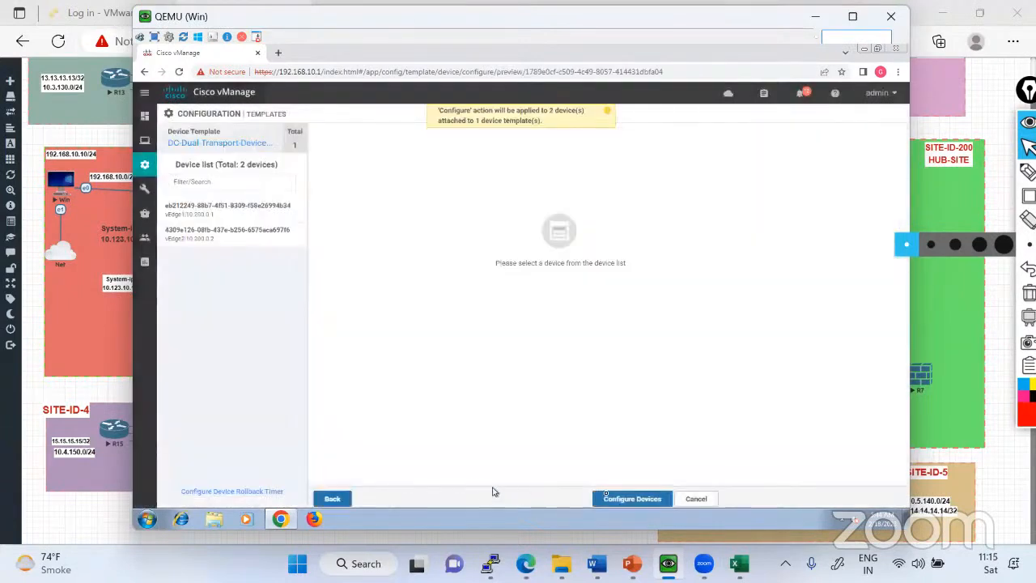
click(613, 499)
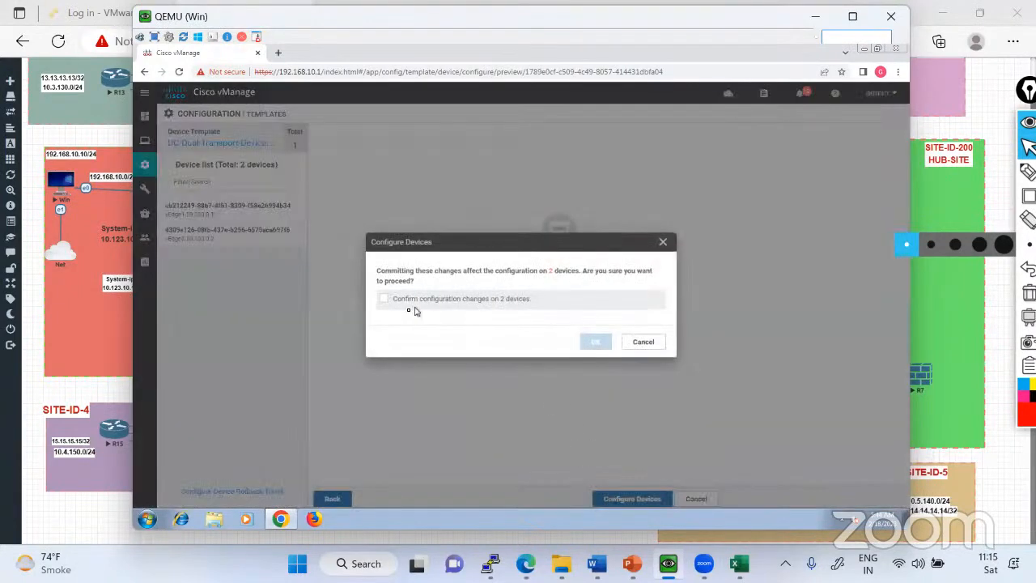
click(387, 301)
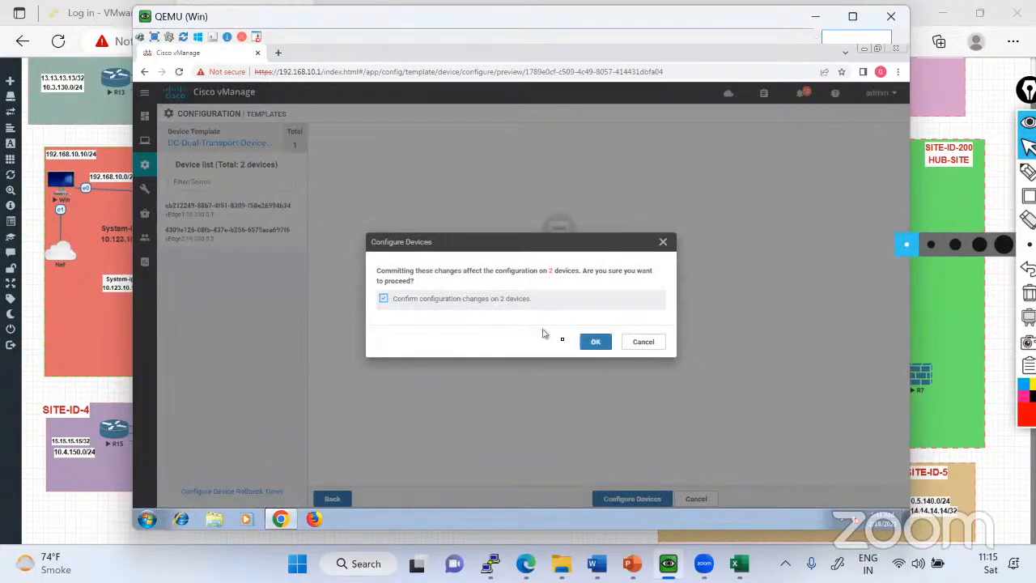
click(593, 344)
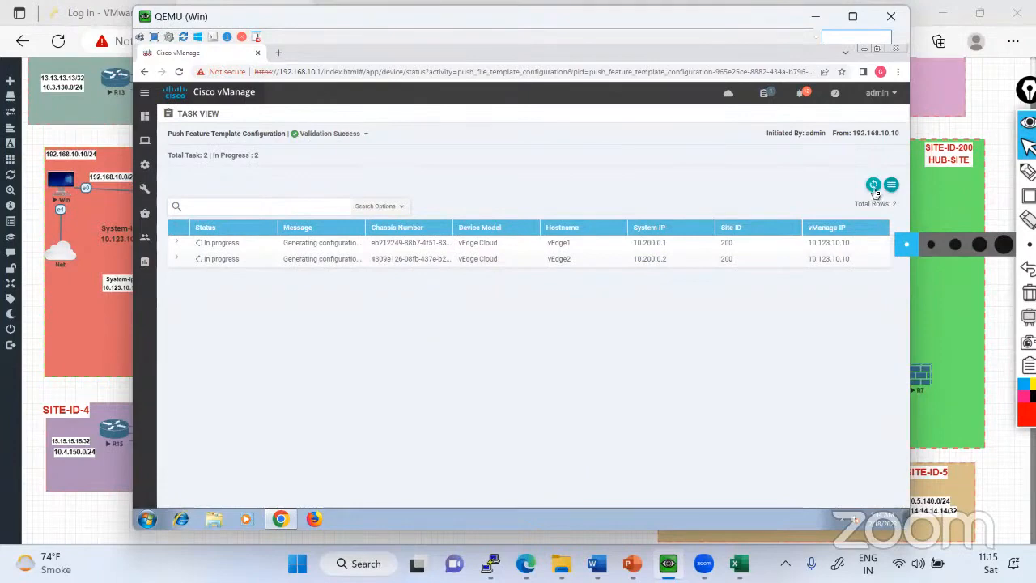
Refresh the template push task to check the status of both vEdge devices.
click(875, 187)
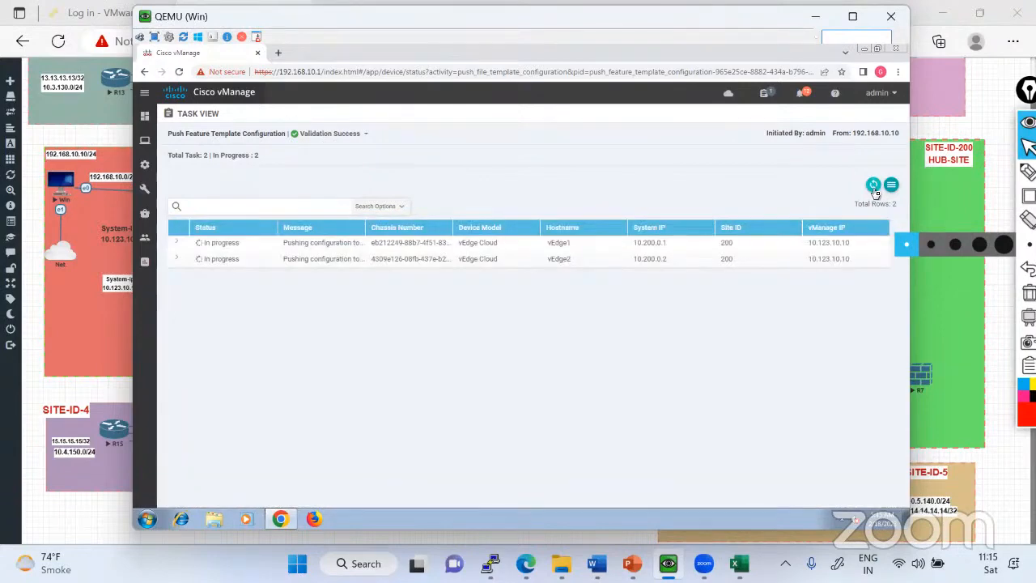
click(875, 190)
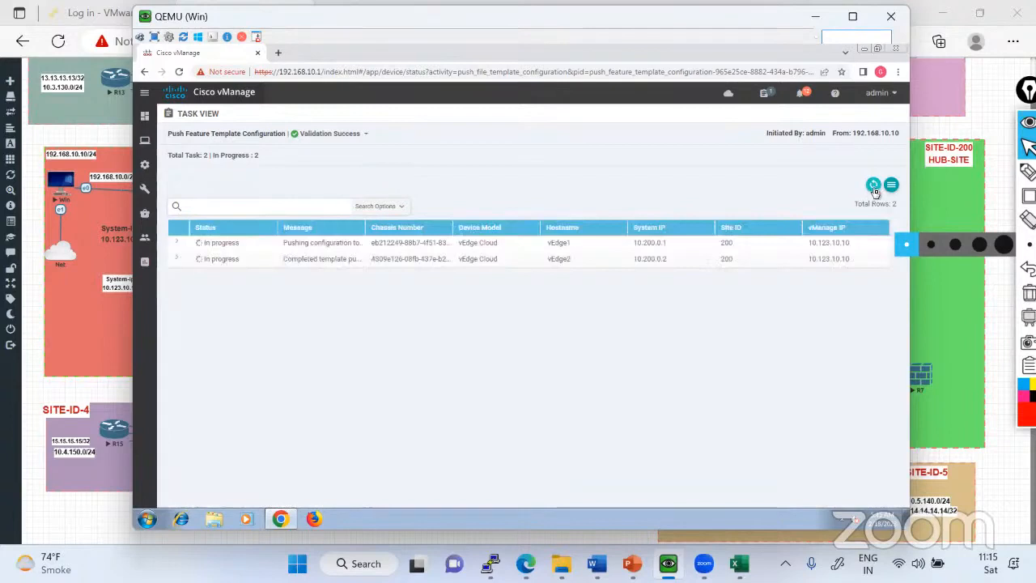
click(873, 188)
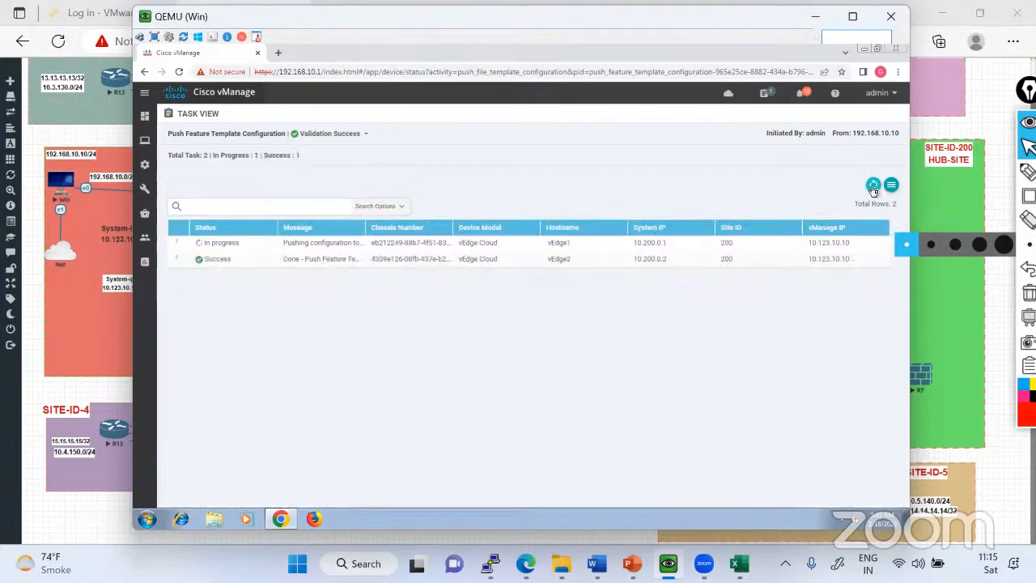
click(874, 188)
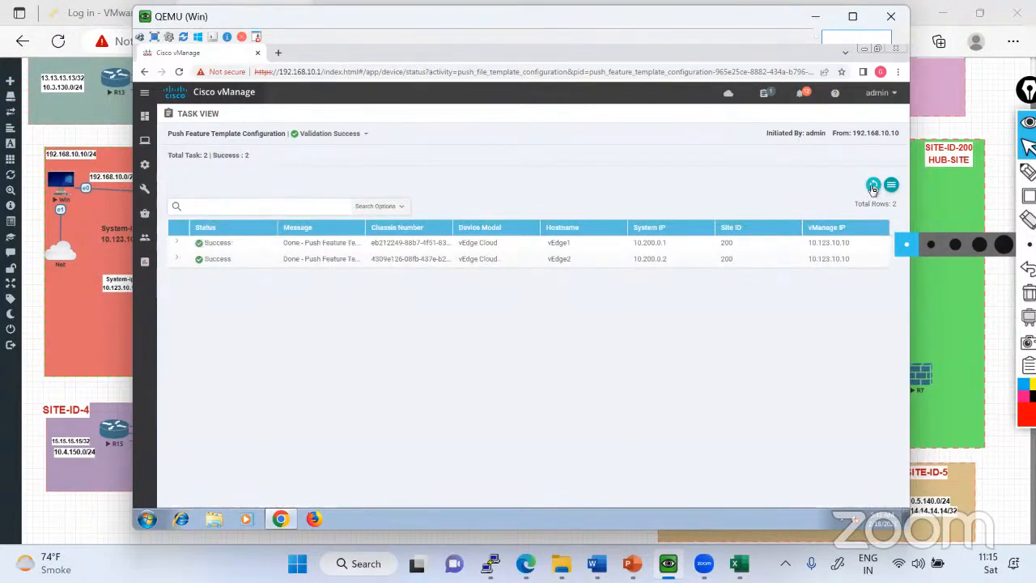
Refresh the push task, switch to the vEdge1 console, show its VPN 0 running configuration and highlight the ge0/2 interface lines.
click(873, 188)
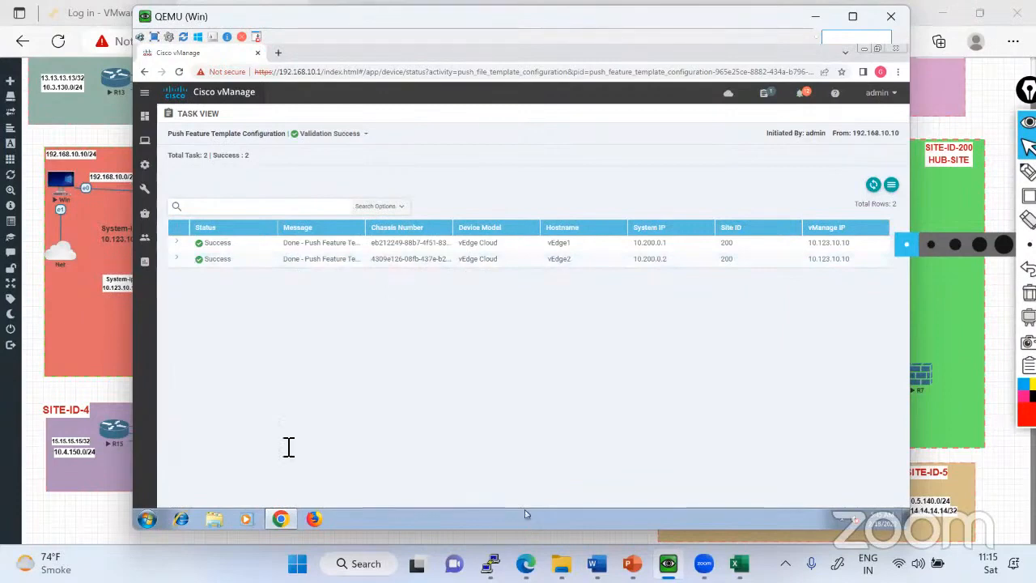
key(alt+Tab)
text(sh rn)
key(Return)
text(sh ru)
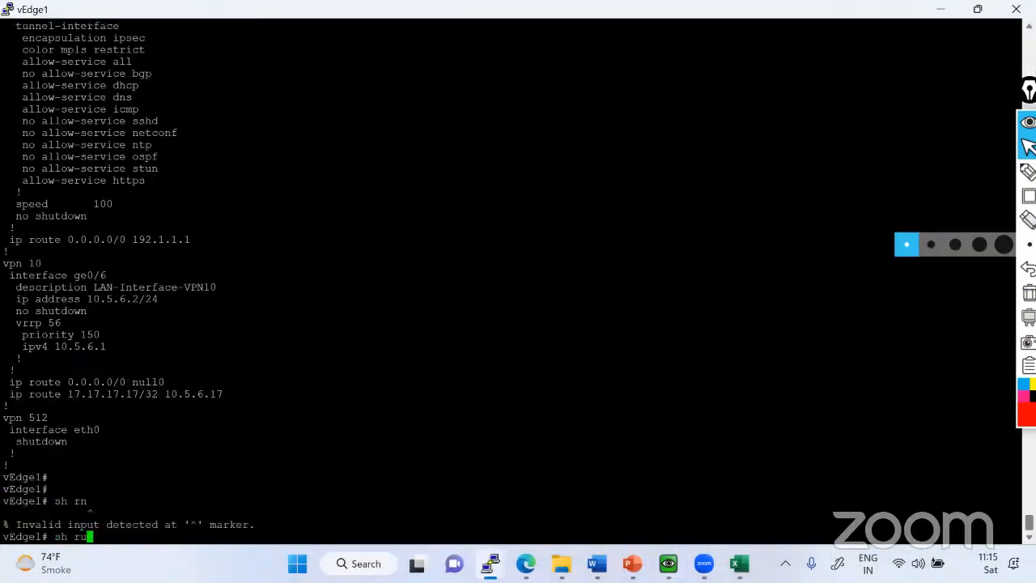
key(Tab)
text(vpn 0)
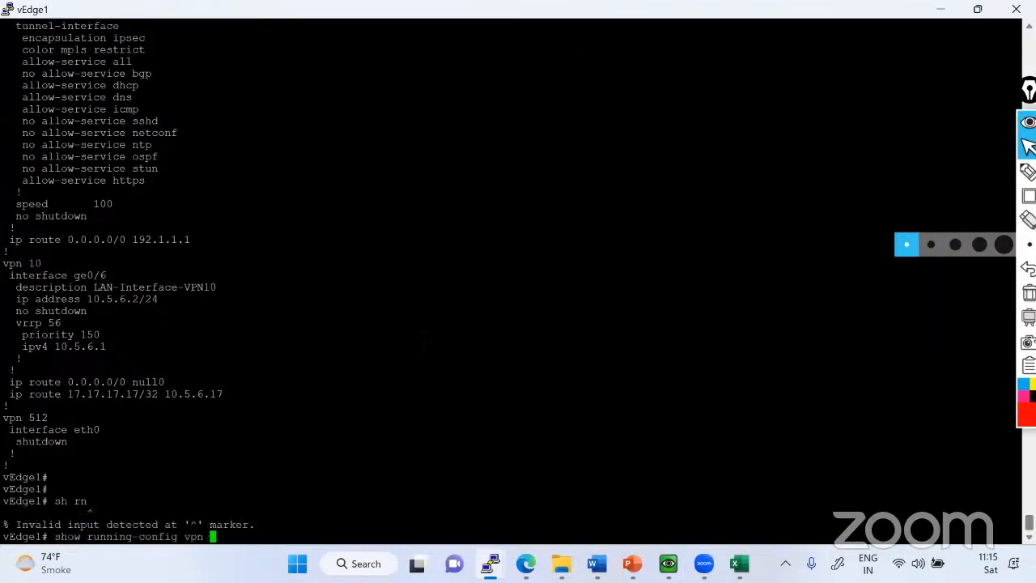
key(Return)
key(space)
key(space)
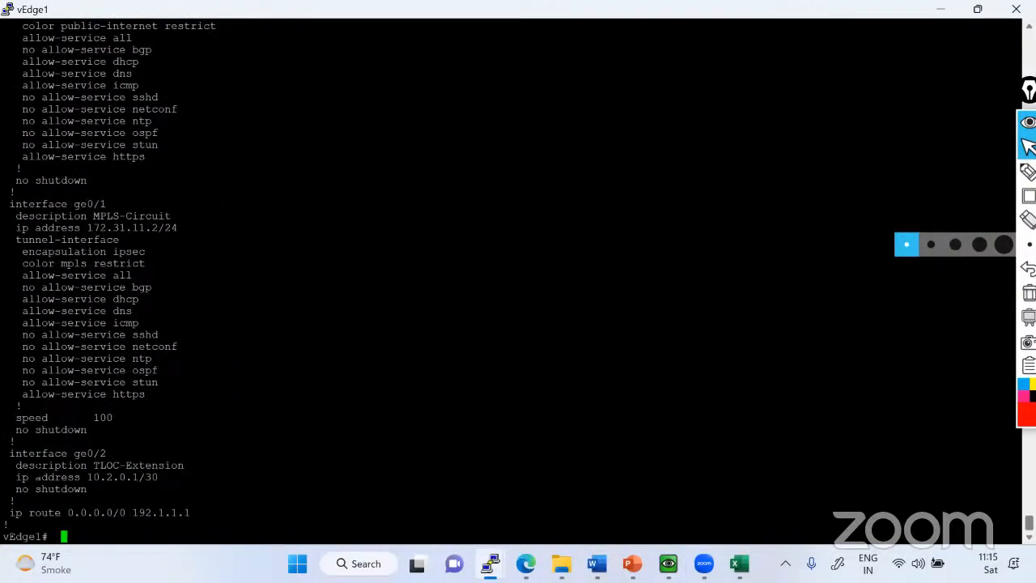
drag(3, 451, 156, 478)
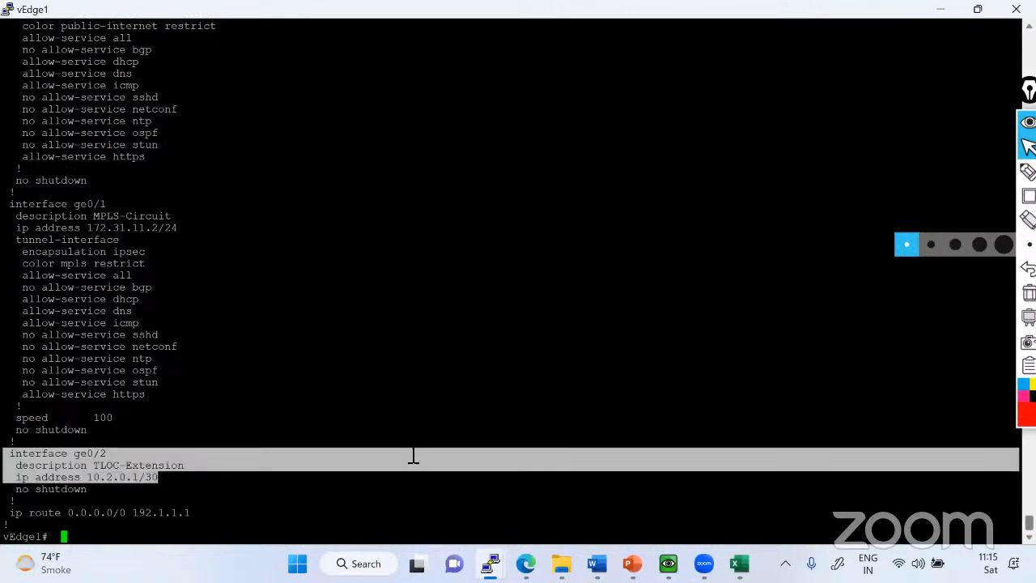
Switch to the vEdge2 console and show its VPN 0 running configuration through to the end.
key(alt+Tab)
text(un )
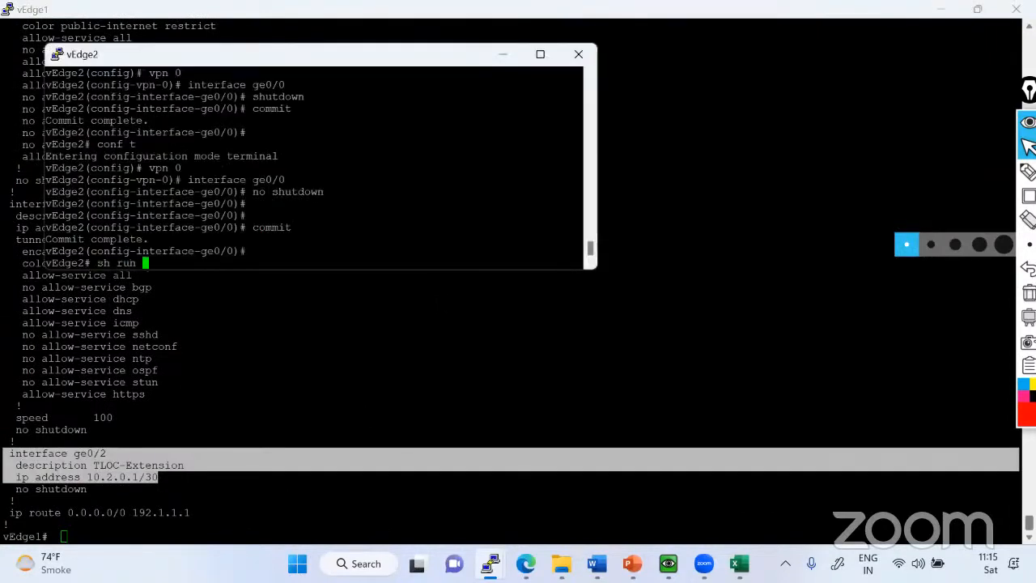
text(vpn 0)
key(Return)
drag(339, 58, 657, 108)
key(space)
key(space)
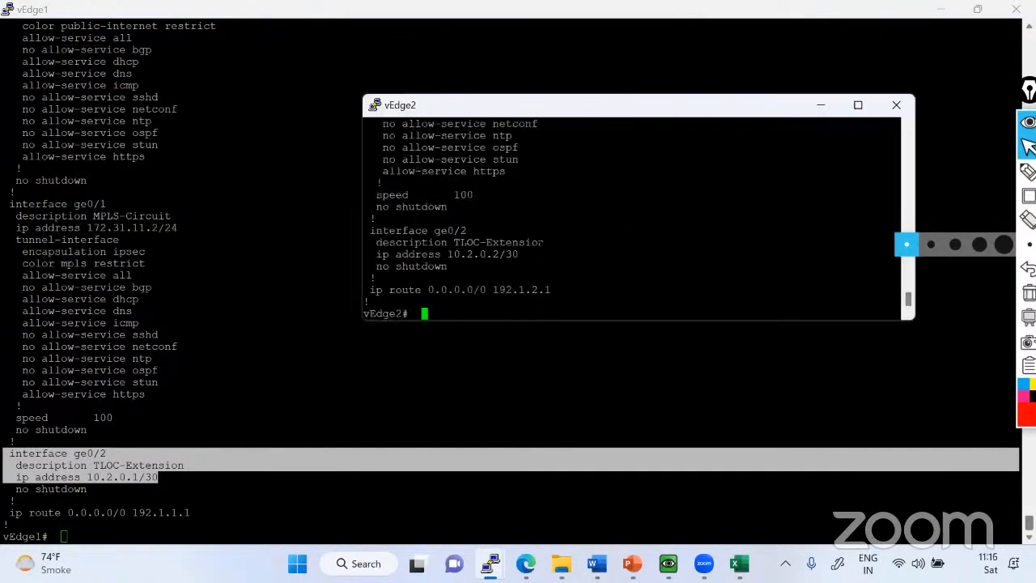
Ping 10.2.0.2 from the vEdge1 console and stop the ping after a couple of replies.
click(340, 389)
text(ping)
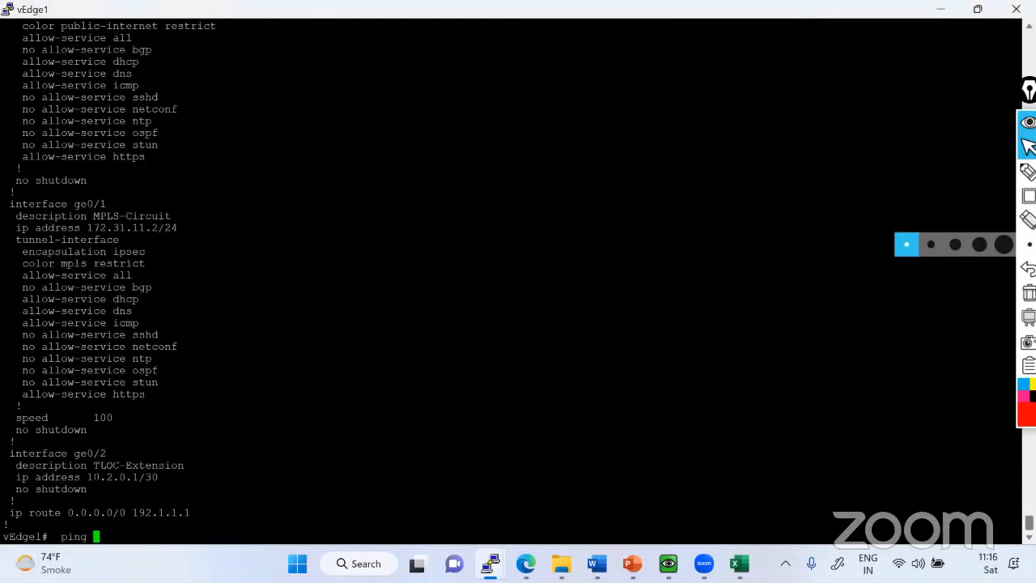
drag(87, 477, 137, 477)
right_click(138, 477)
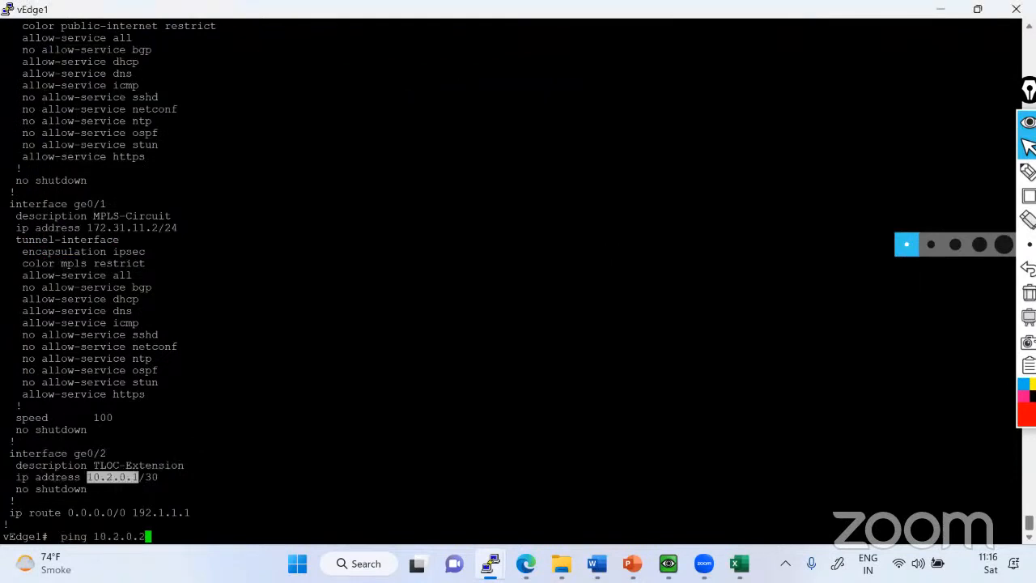
key(Return)
key(ctrl+c)
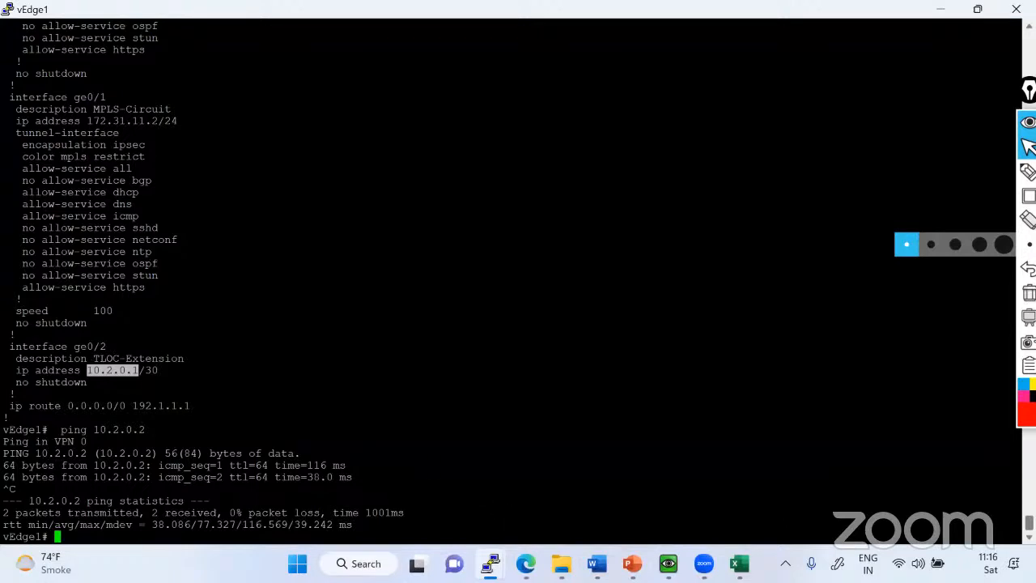
Switch back to vManage, open the feature templates list and look through the existing templates.
key(alt+Tab)
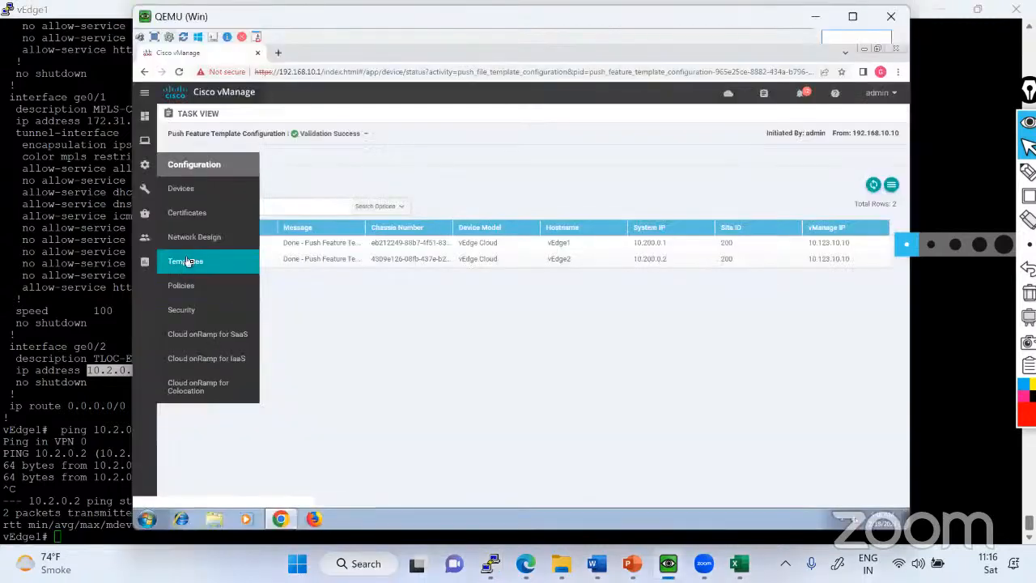
click(186, 260)
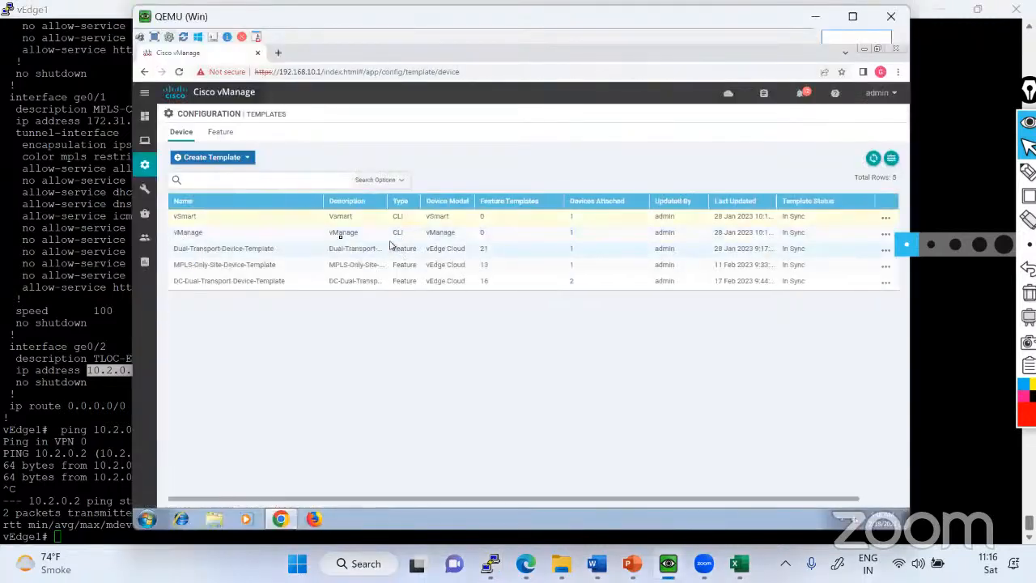
click(224, 138)
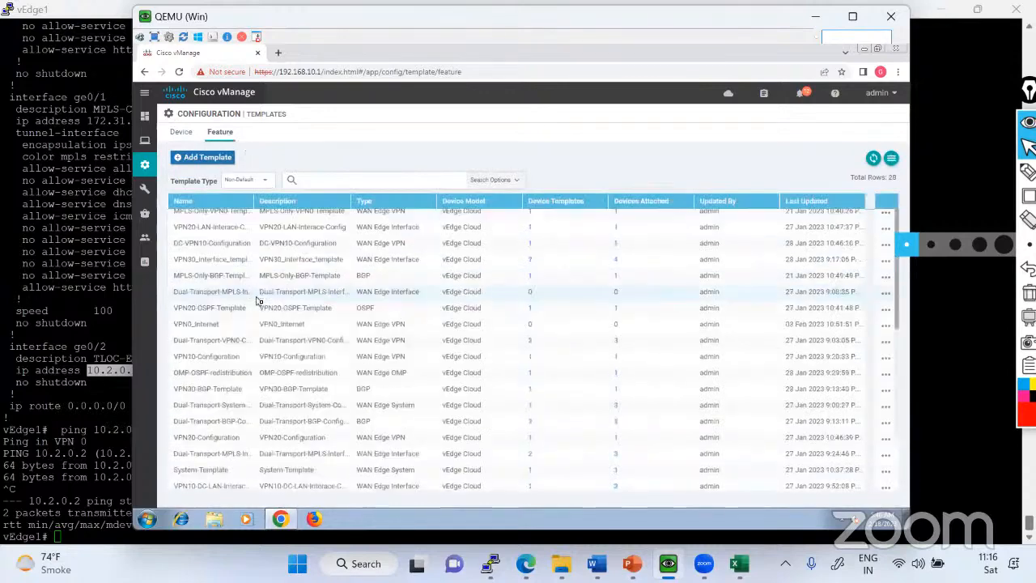
scroll(259, 296, down, 5)
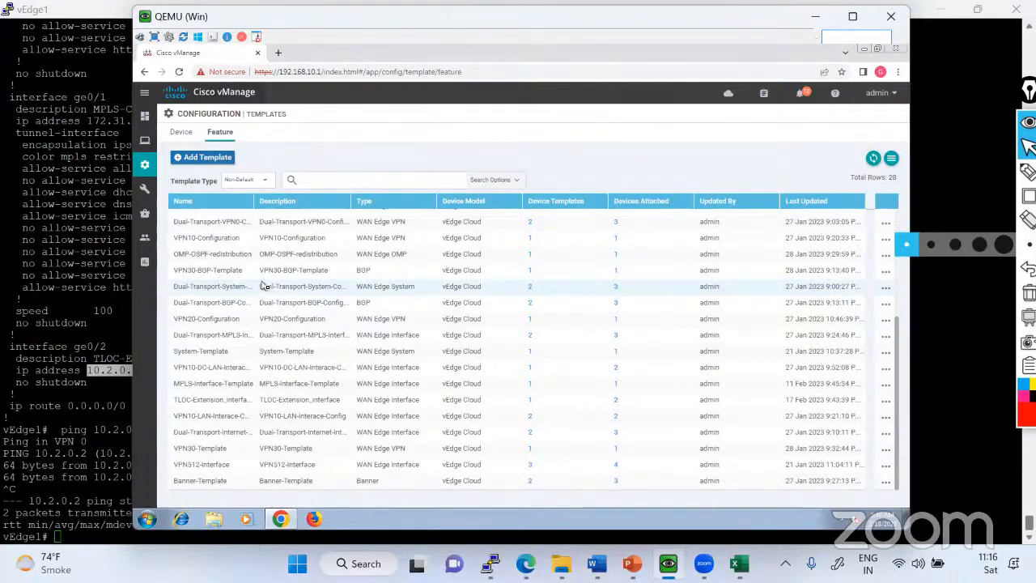
Start a new VPN feature template for the vEdge Cloud device model.
click(207, 157)
scroll(255, 324, down, 6)
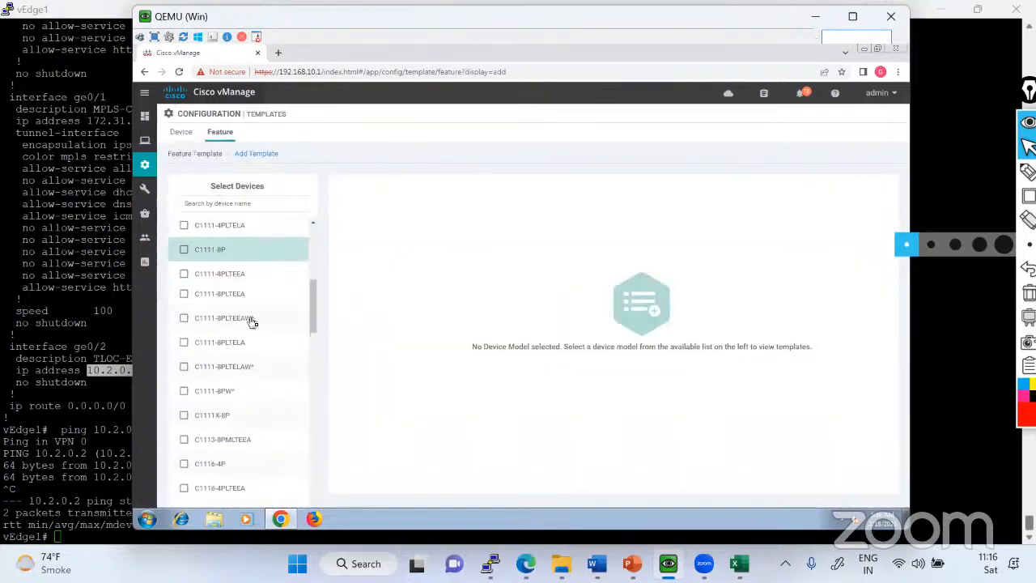
scroll(261, 348, down, 7)
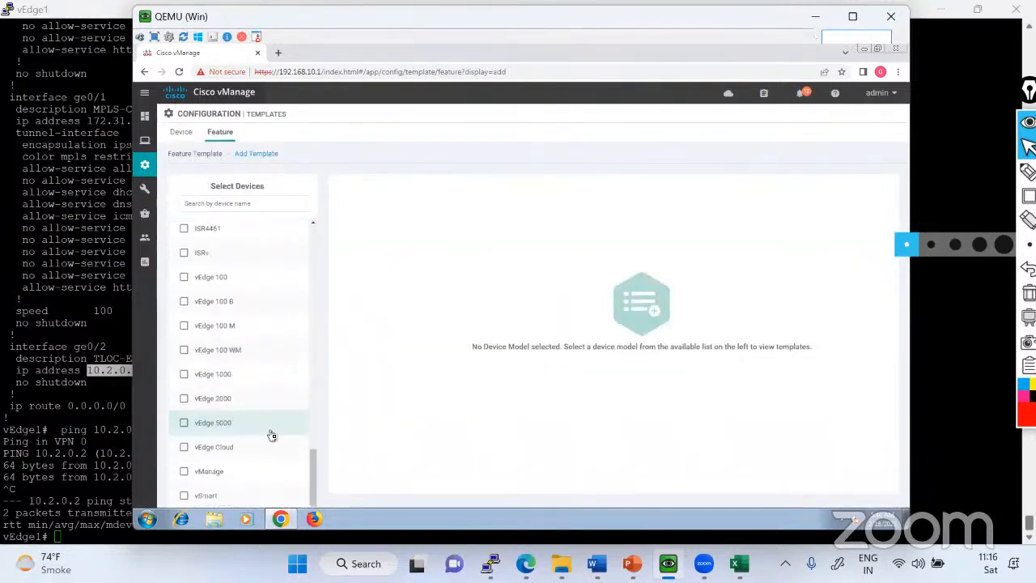
click(222, 455)
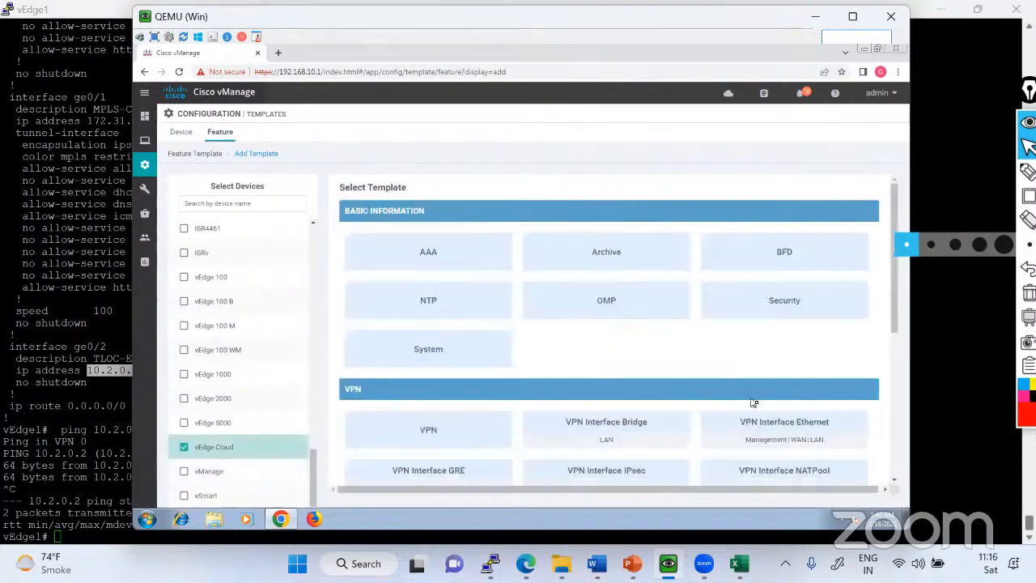
scroll(756, 400, down, 1)
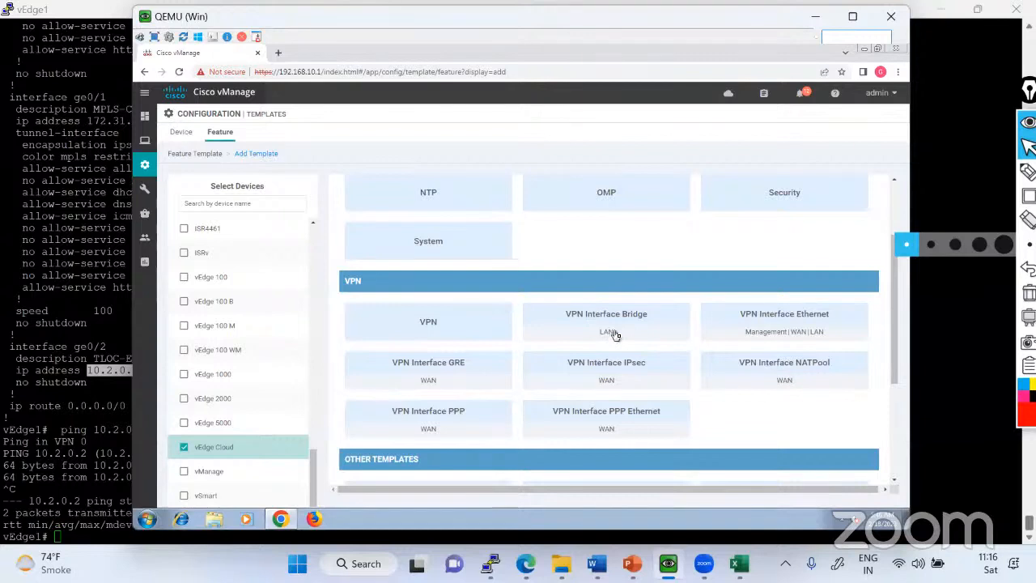
scroll(615, 334, up, 1)
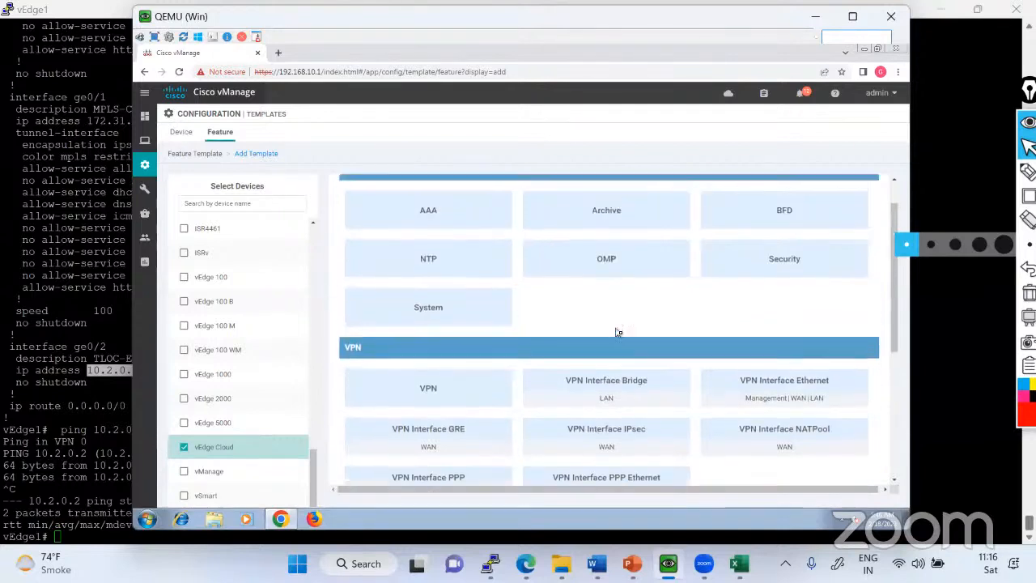
scroll(618, 332, down, 4)
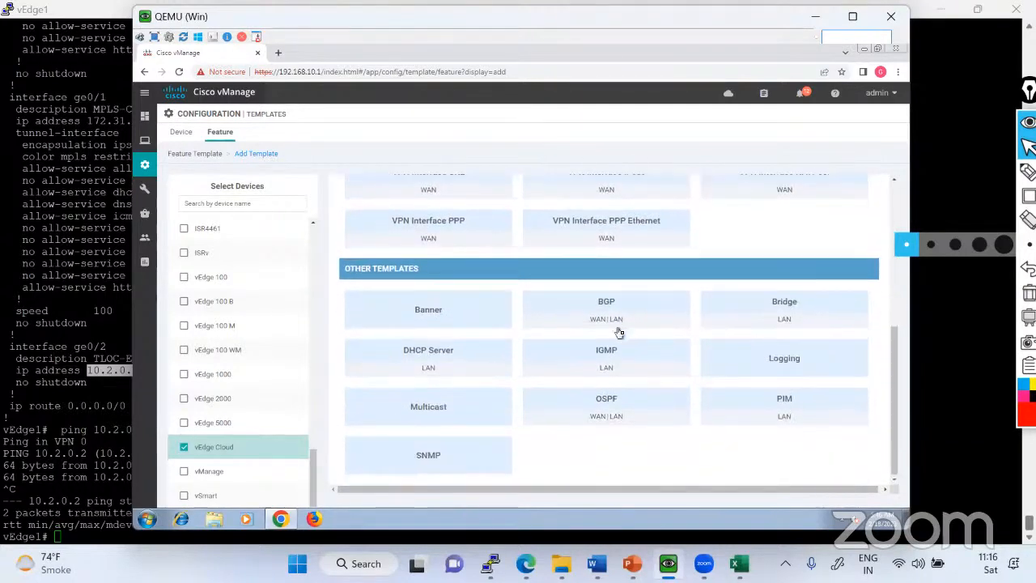
scroll(621, 332, up, 2)
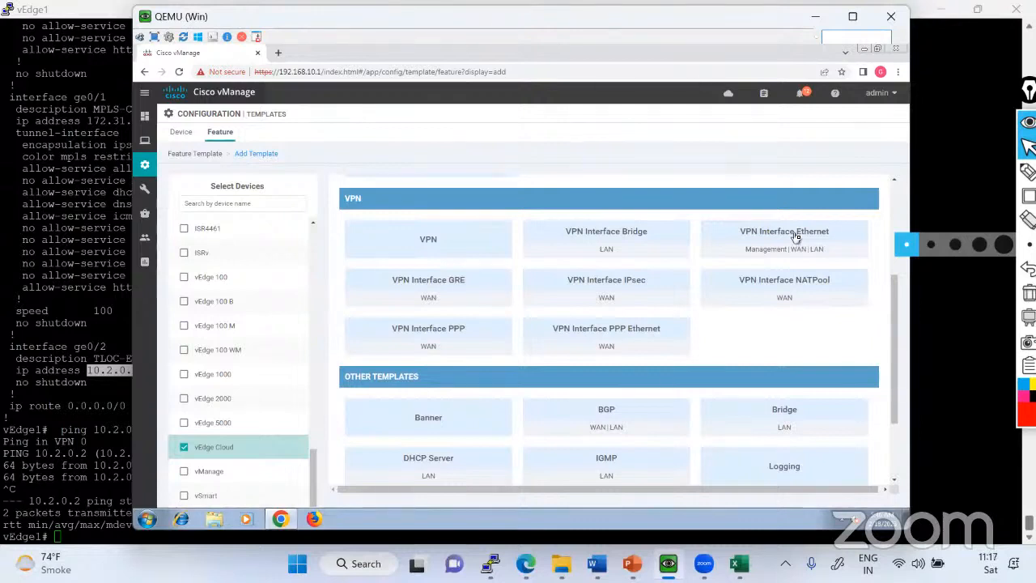
click(430, 246)
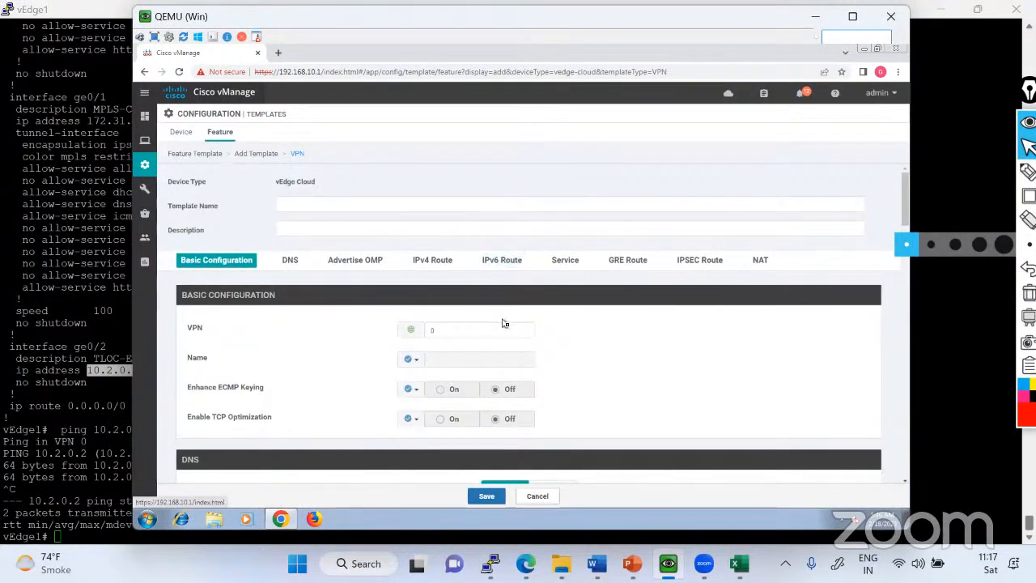
Examine the VPN template's sections from Basic Configuration through NAT, and cancel the form without saving.
scroll(503, 323, down, 3)
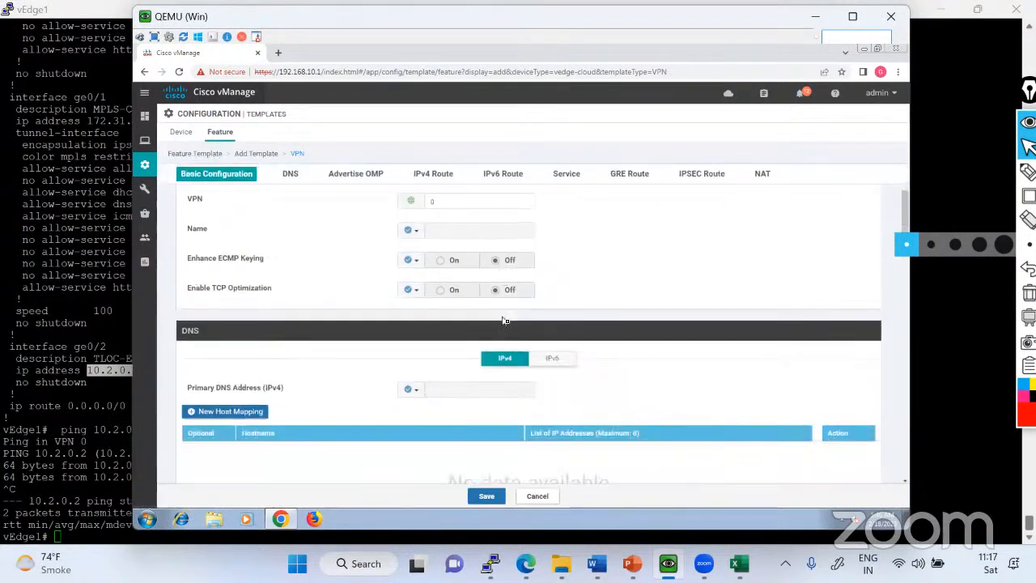
scroll(507, 317, down, 5)
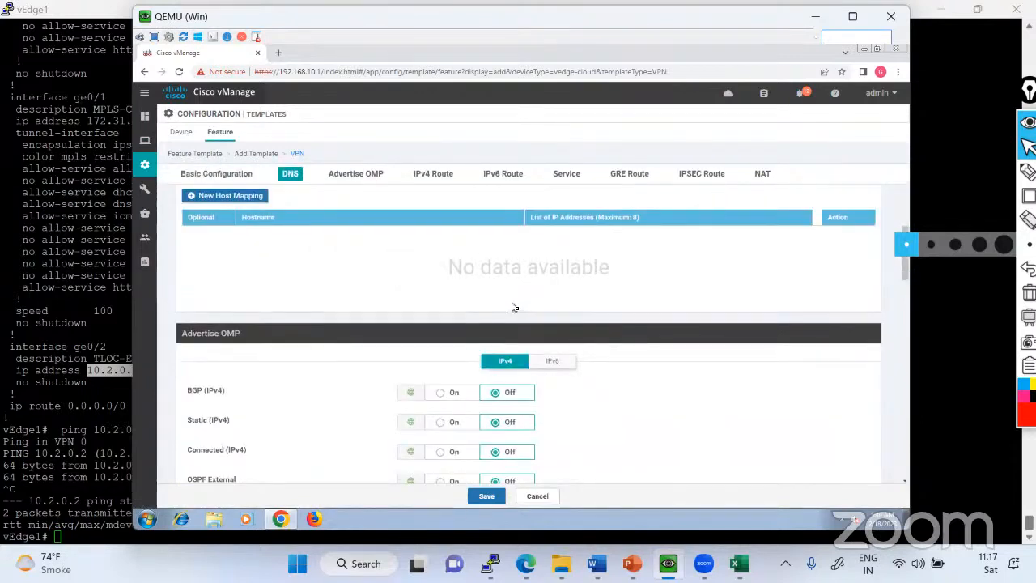
scroll(512, 307, down, 10)
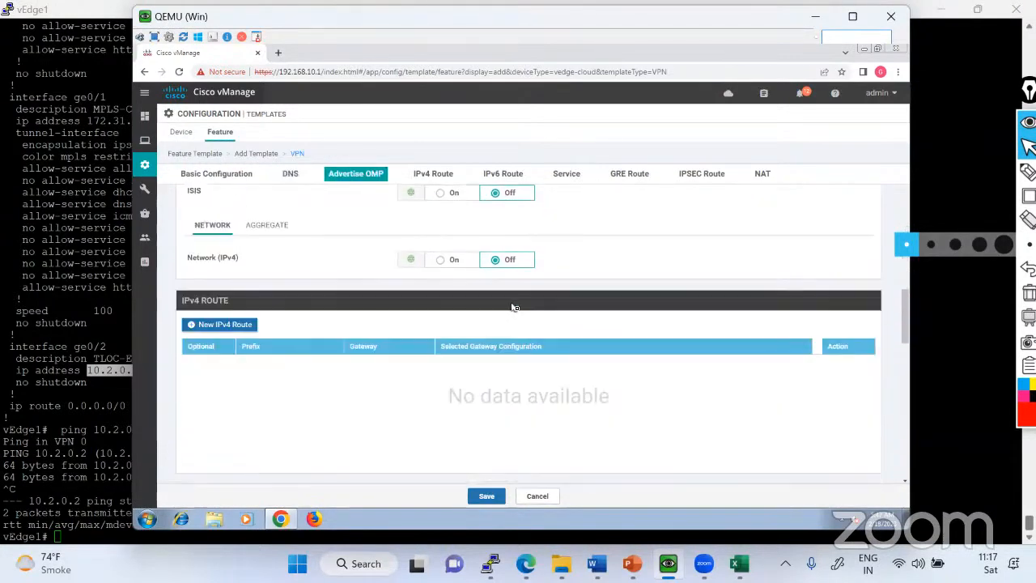
scroll(513, 307, down, 3)
scroll(512, 307, down, 7)
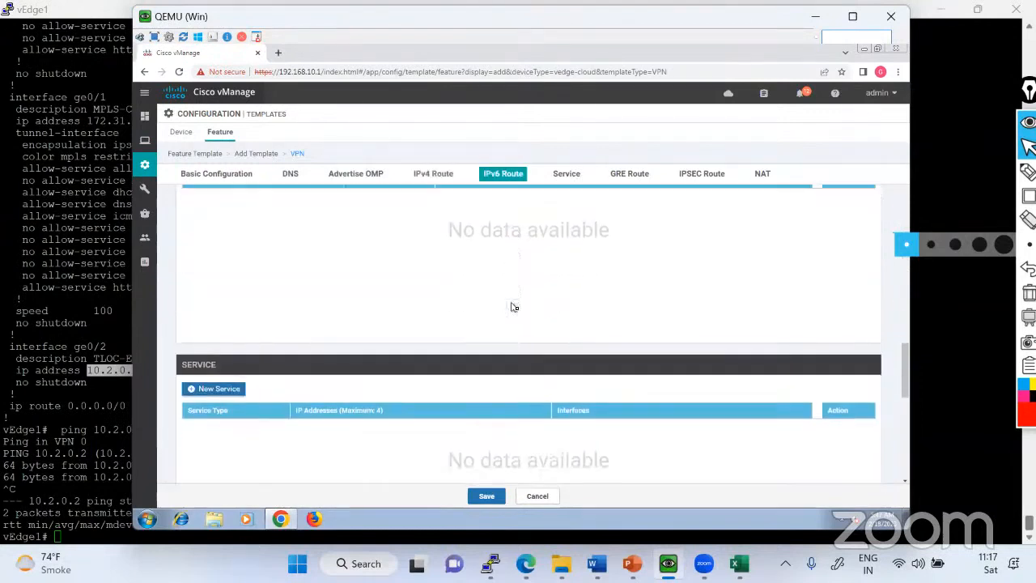
scroll(513, 306, down, 4)
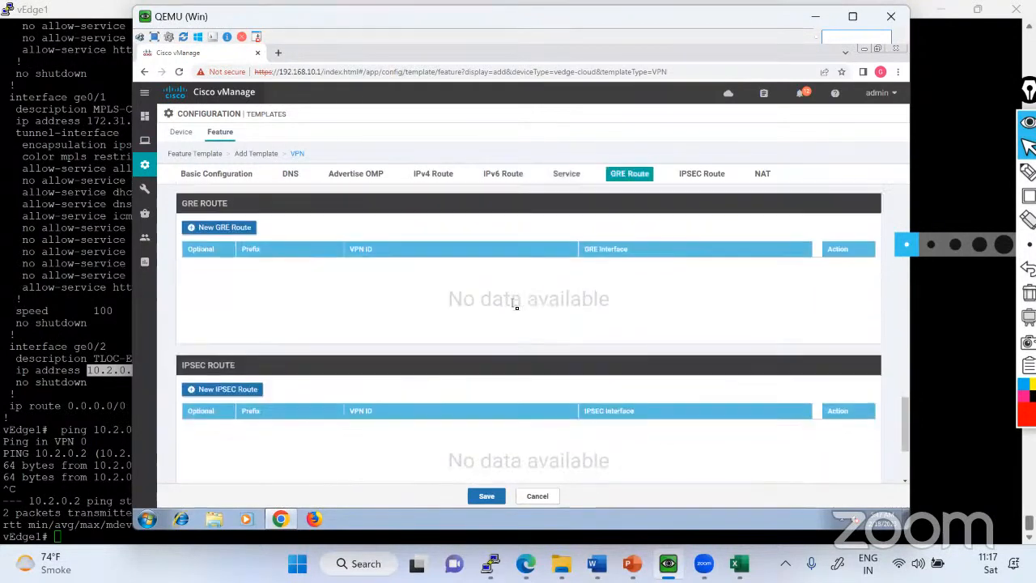
scroll(516, 307, down, 4)
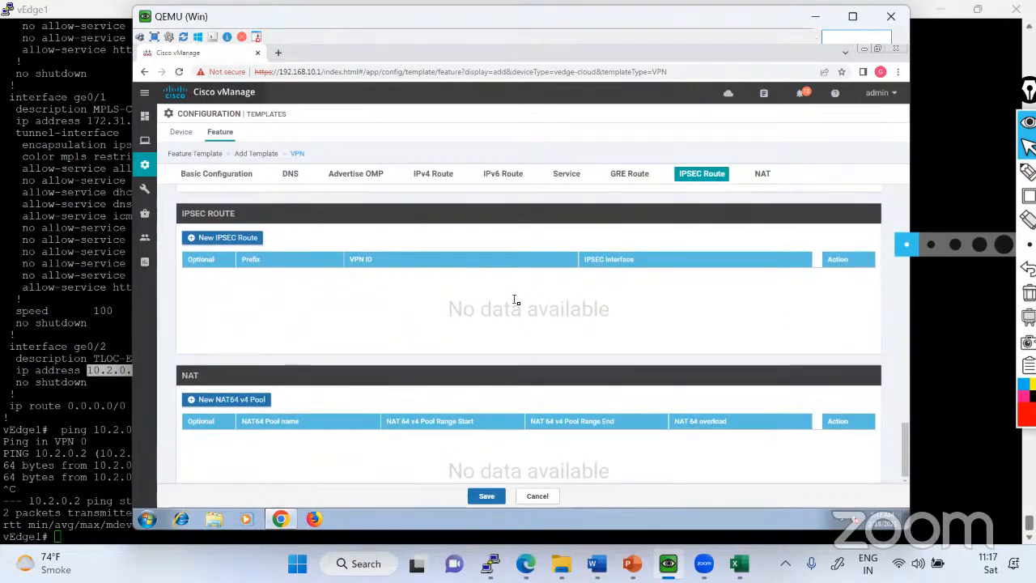
scroll(515, 301, up, 10)
scroll(516, 301, up, 3)
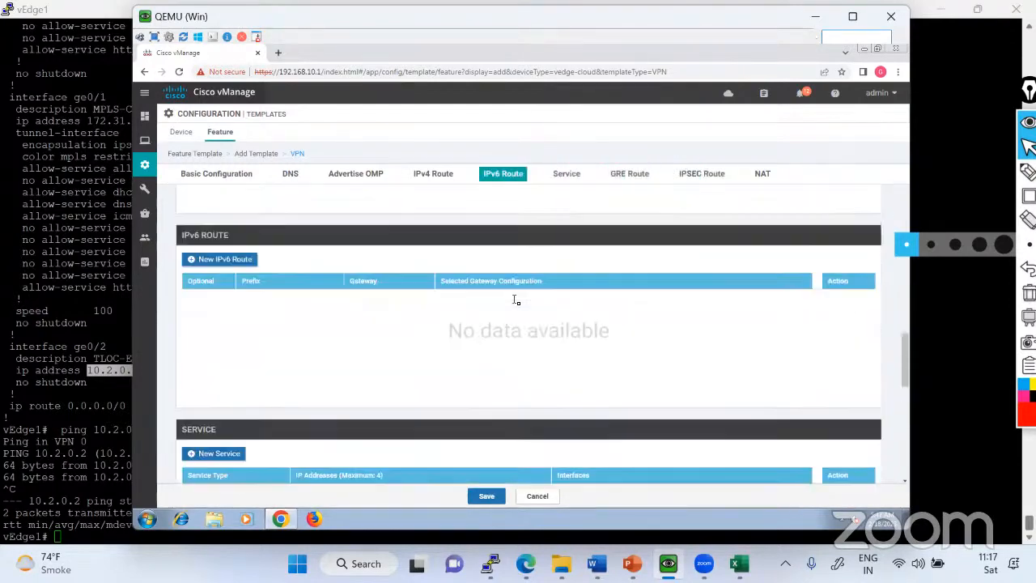
scroll(515, 303, up, 12)
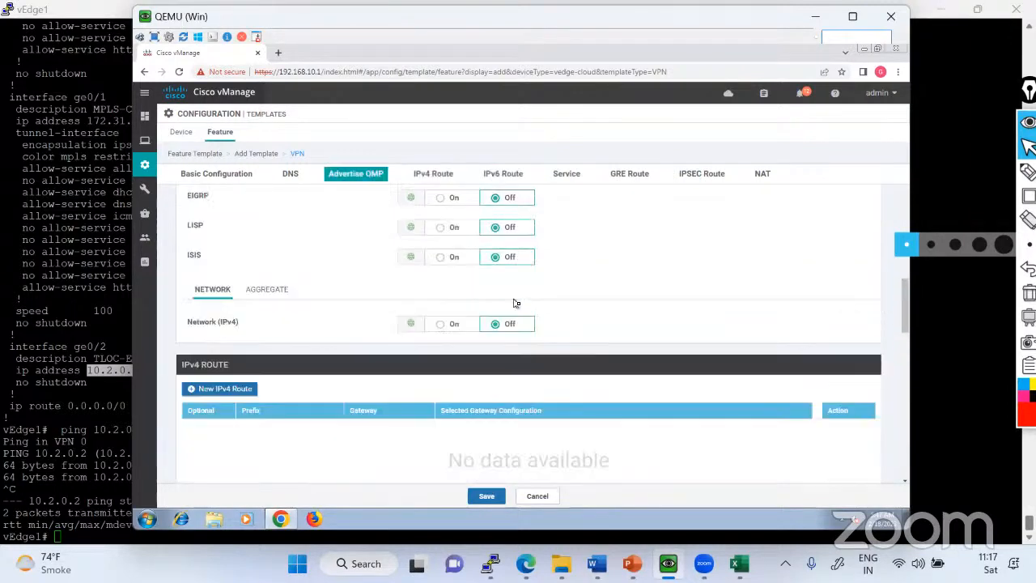
scroll(516, 301, up, 4)
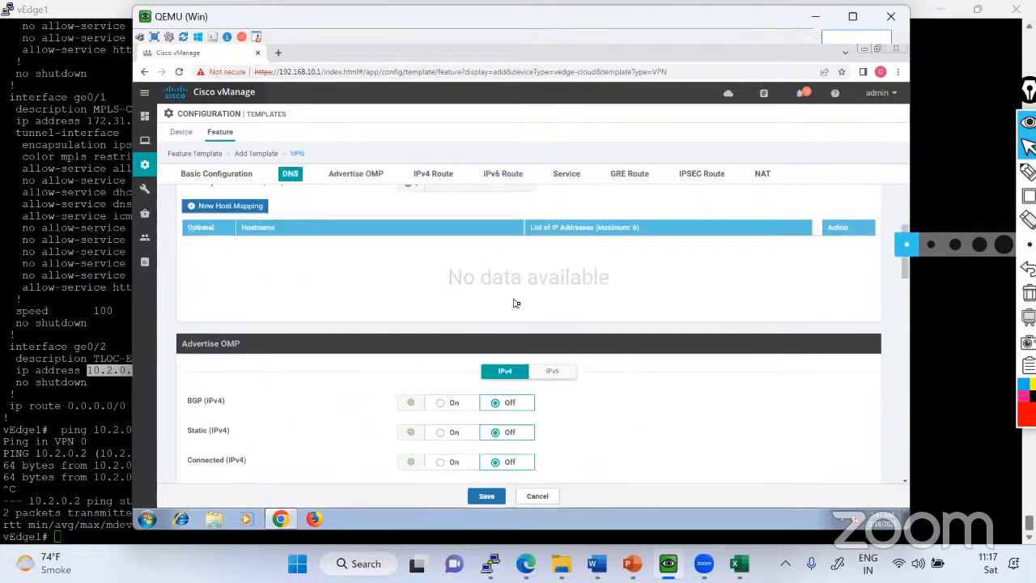
scroll(515, 302, up, 4)
scroll(515, 303, up, 3)
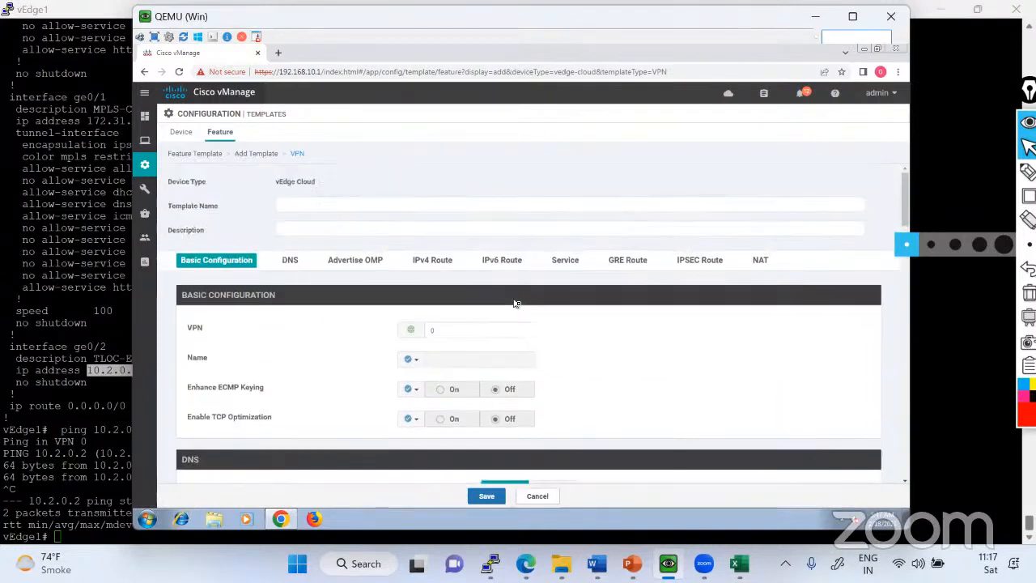
click(537, 497)
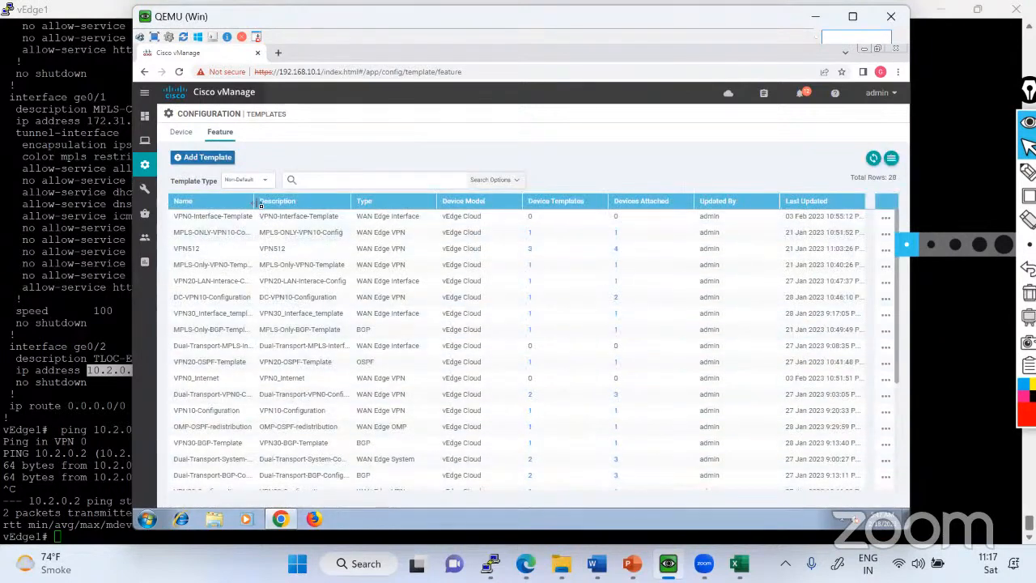
Widen the Name column of the feature templates list and sort the templates by name.
drag(263, 203, 313, 203)
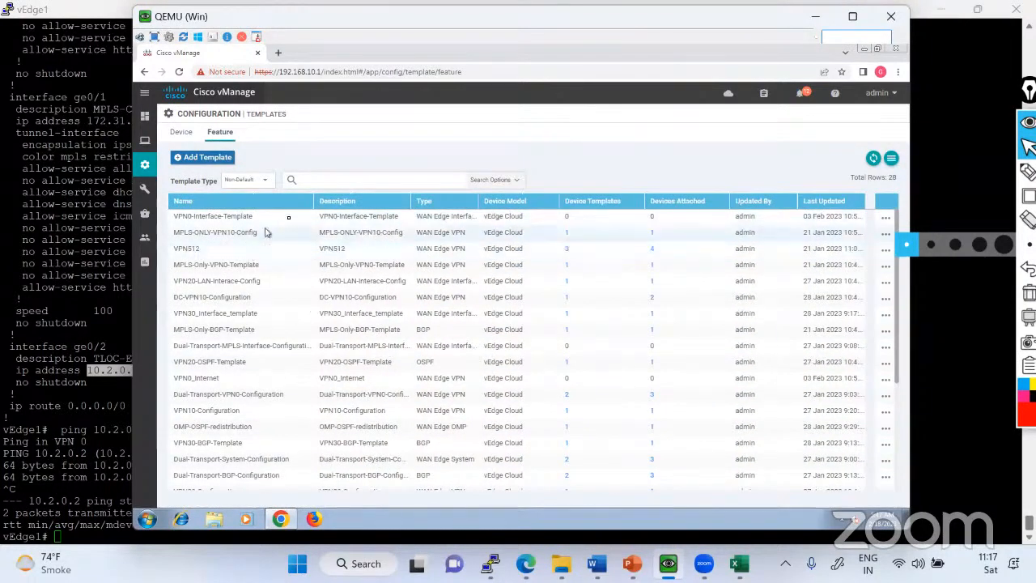
click(289, 204)
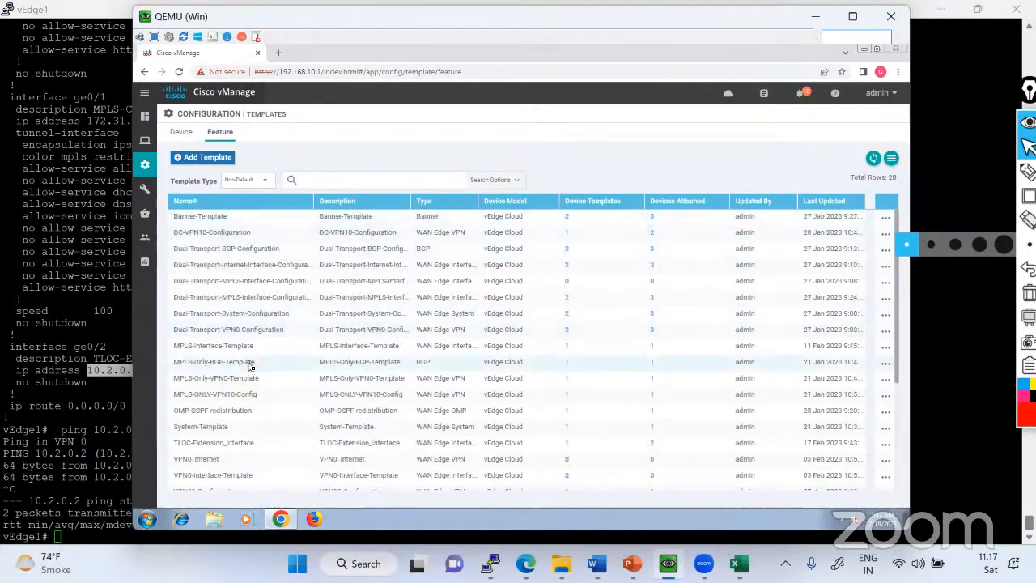
Widen the Name column further and look through the whole name-sorted list of feature templates.
scroll(244, 348, down, 3)
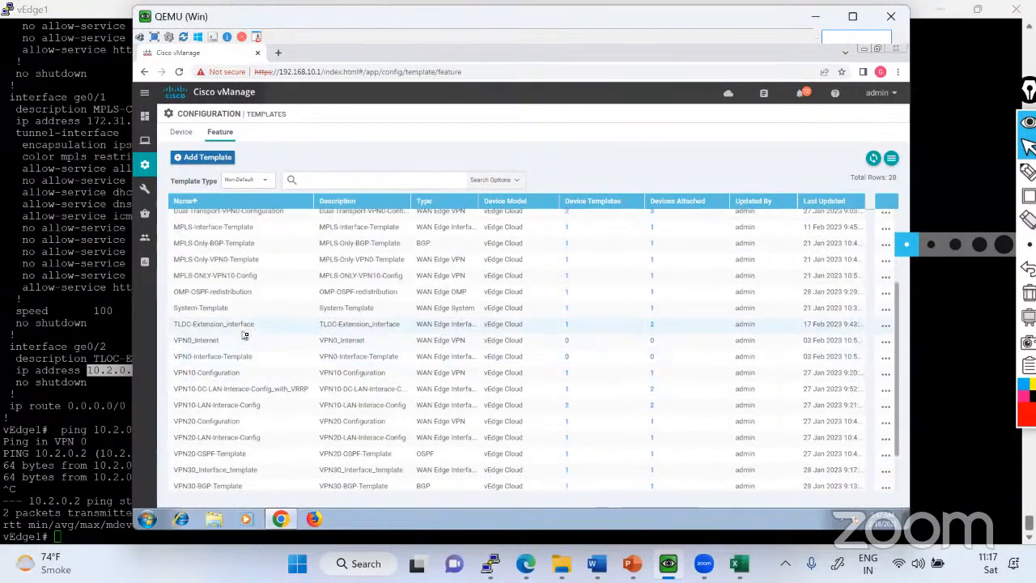
scroll(243, 332, up, 3)
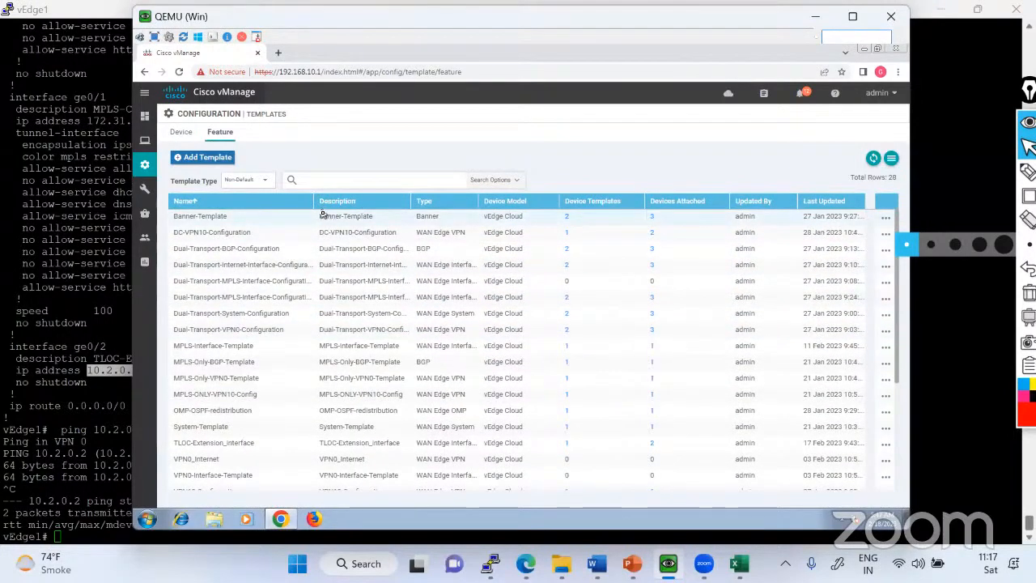
drag(315, 206, 353, 207)
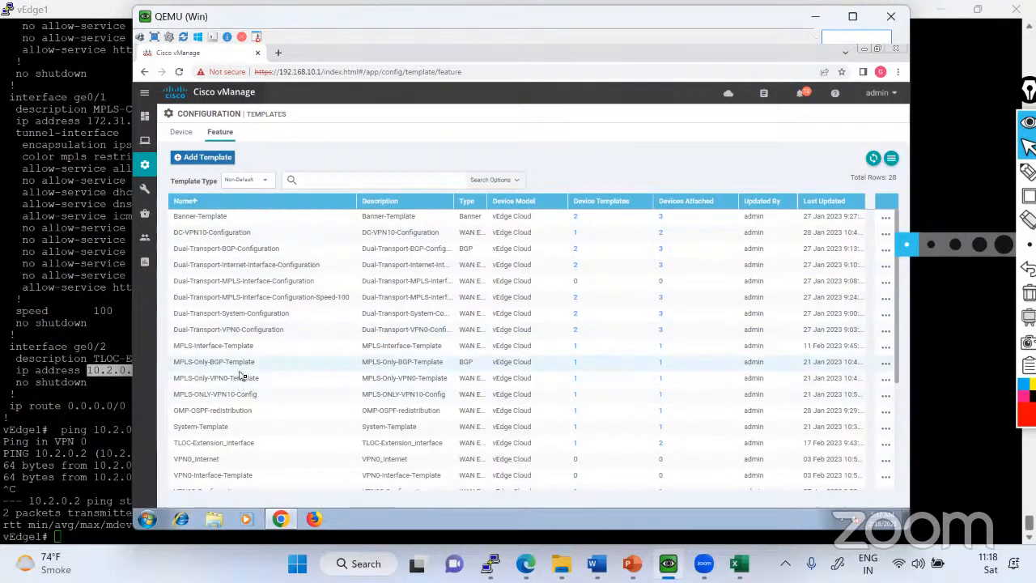
scroll(239, 388, down, 3)
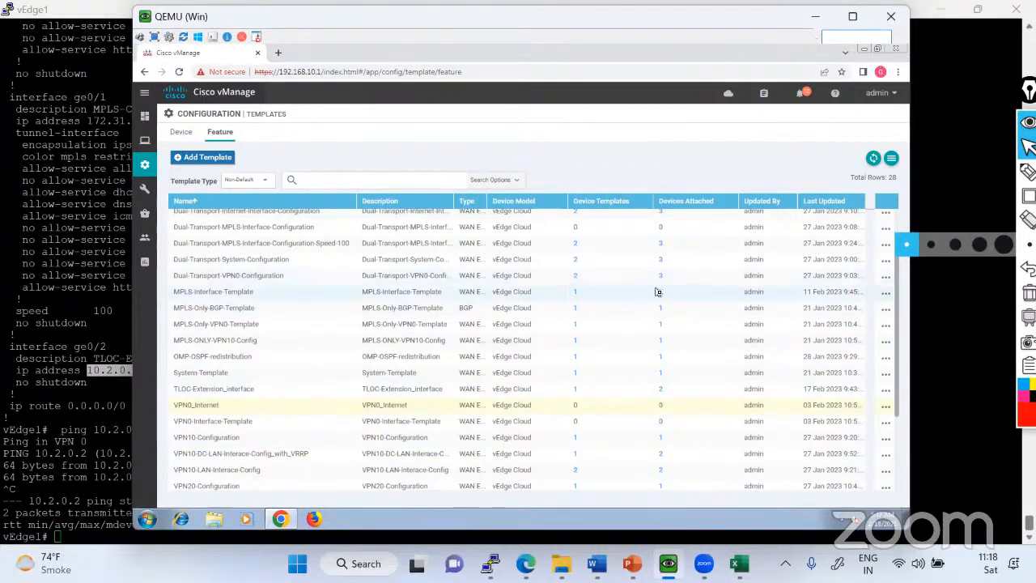
scroll(268, 308, up, 2)
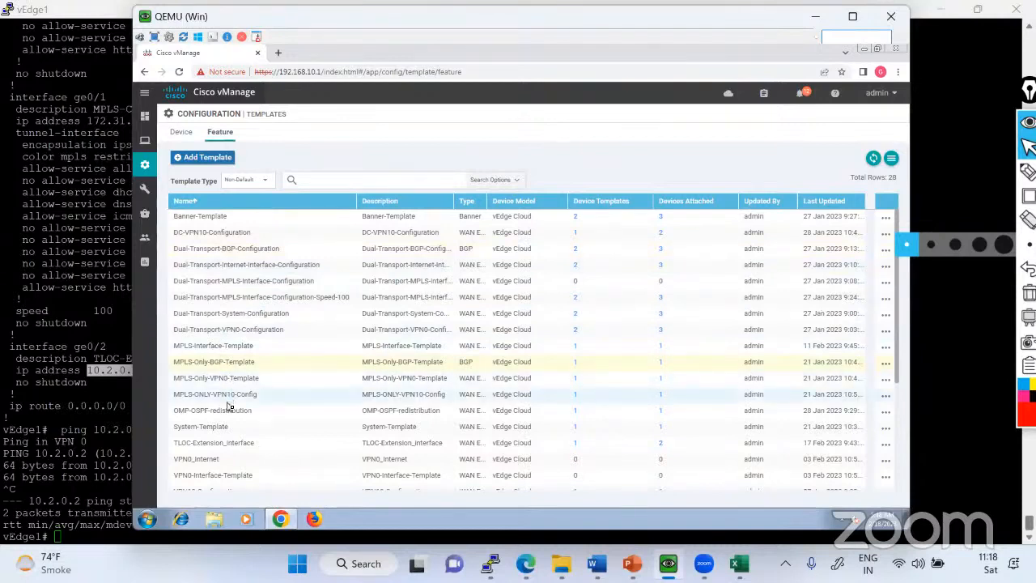
scroll(235, 405, down, 1)
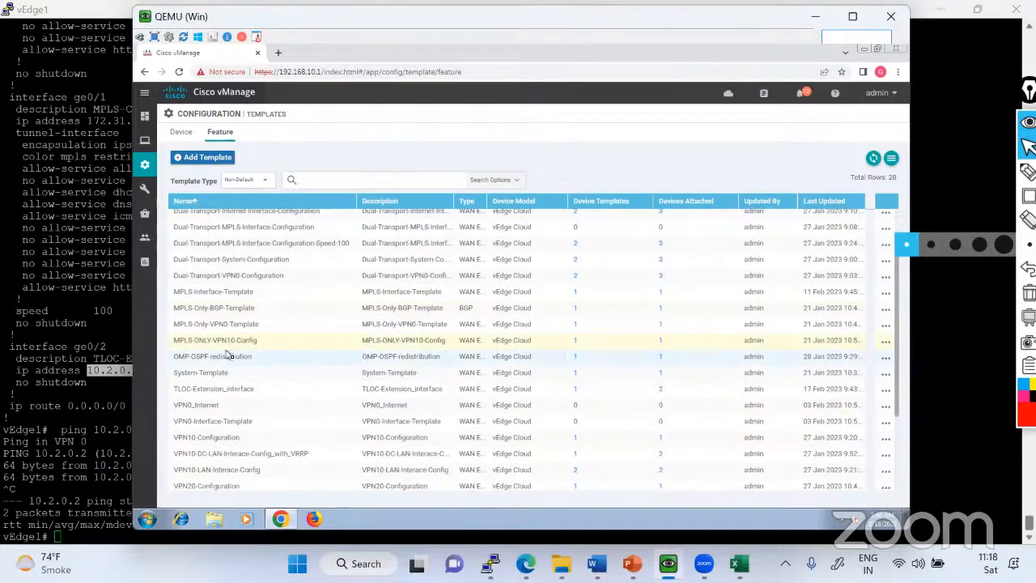
click(225, 391)
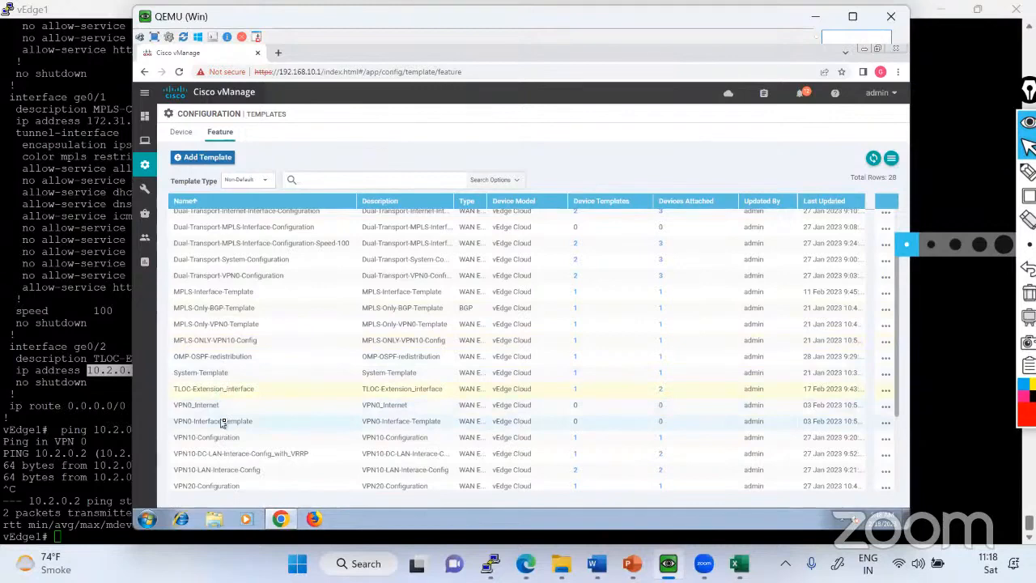
scroll(225, 429, down, 3)
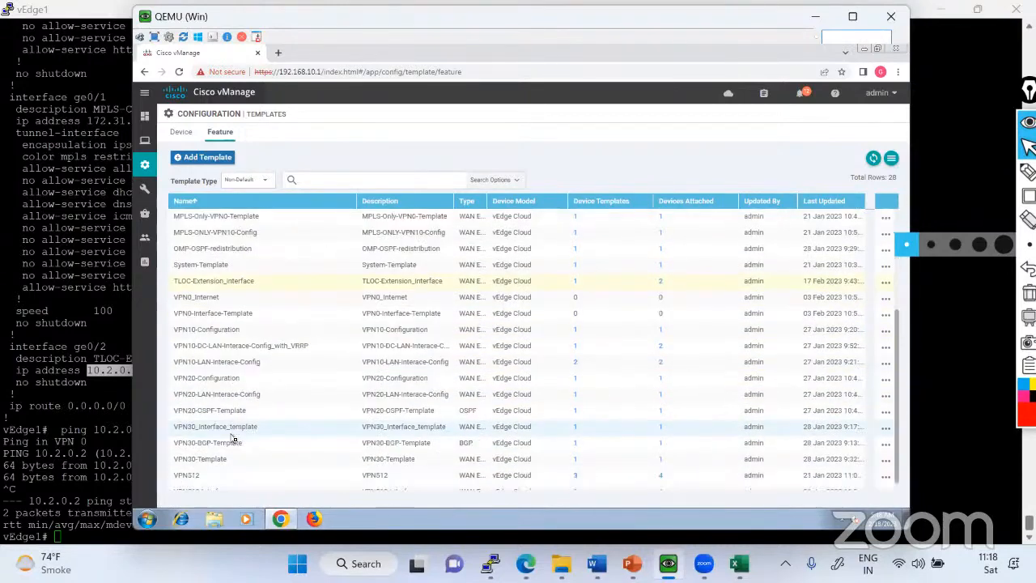
scroll(233, 450, down, 1)
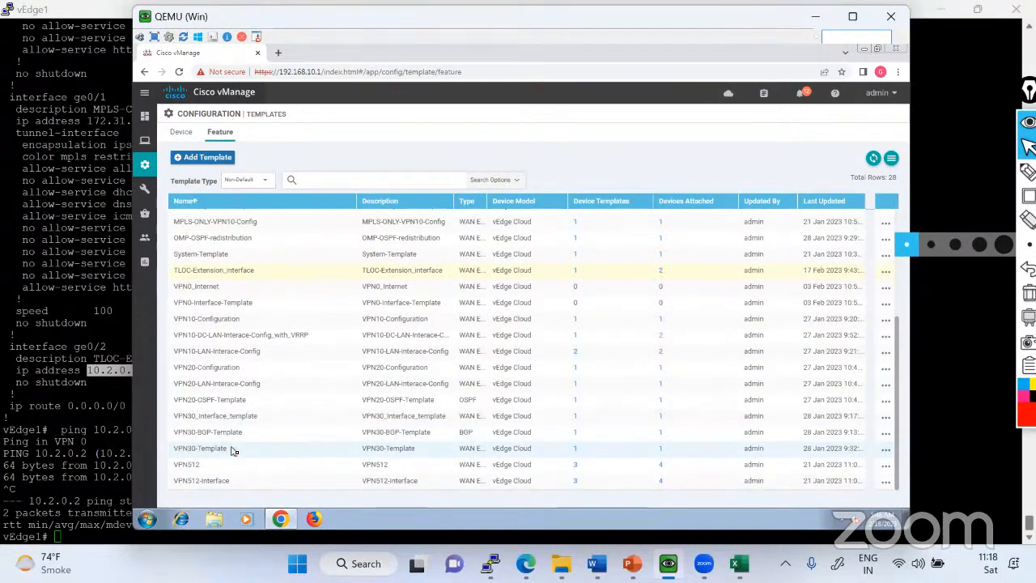
scroll(233, 445, up, 3)
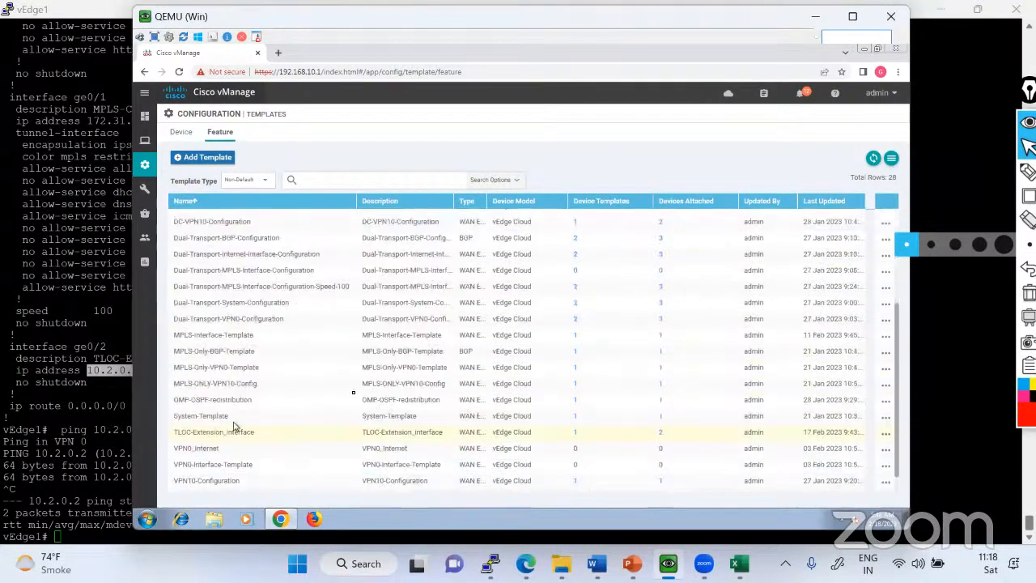
scroll(672, 312, up, 2)
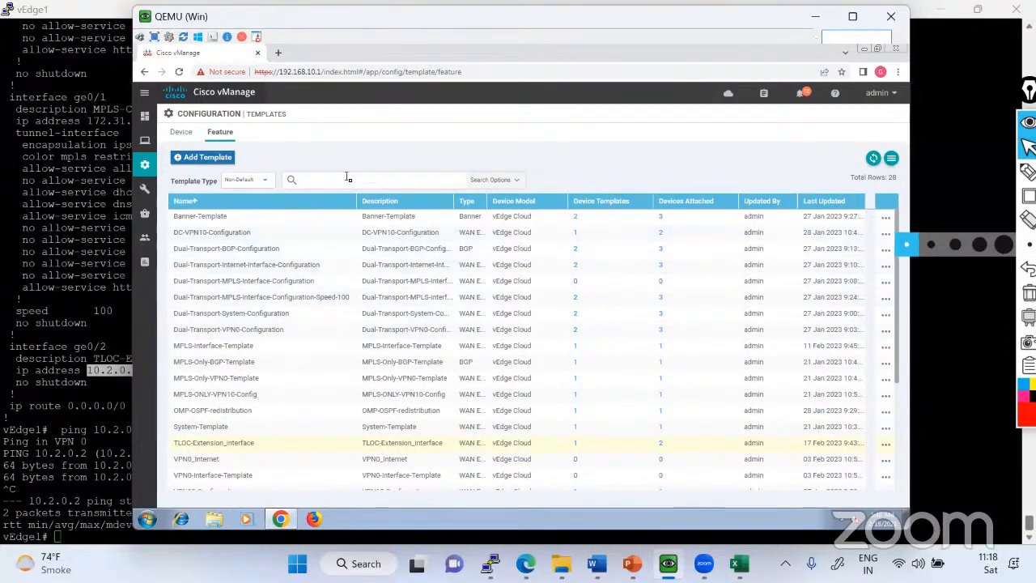
Search the feature templates for "vrrp" and clear the search filter.
text(r)
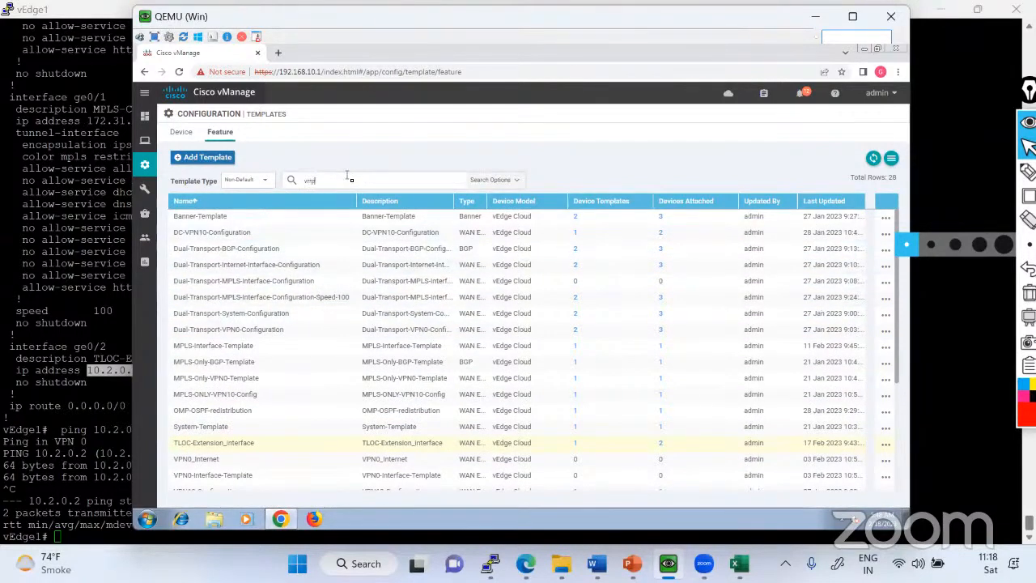
key(Return)
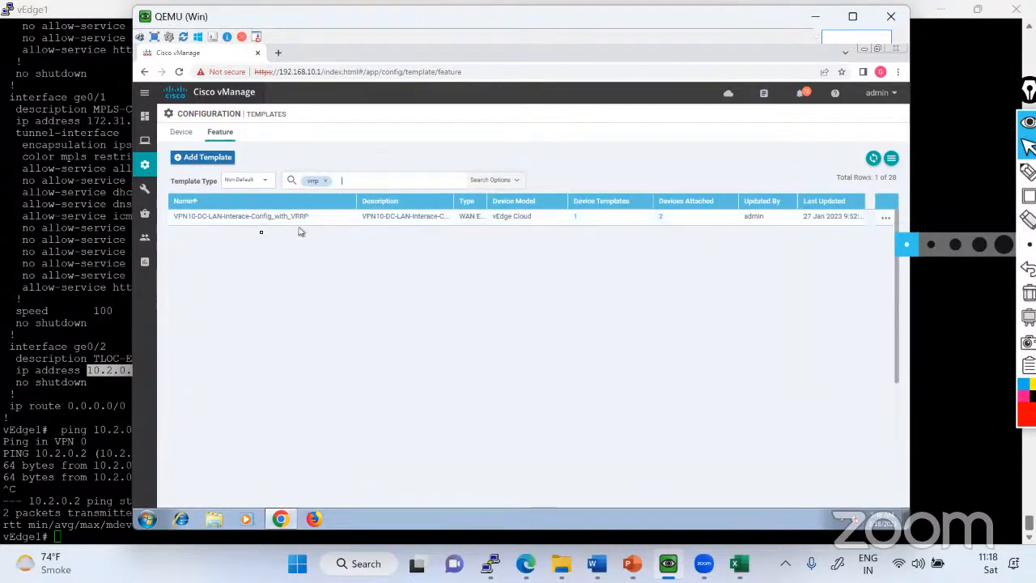
click(326, 181)
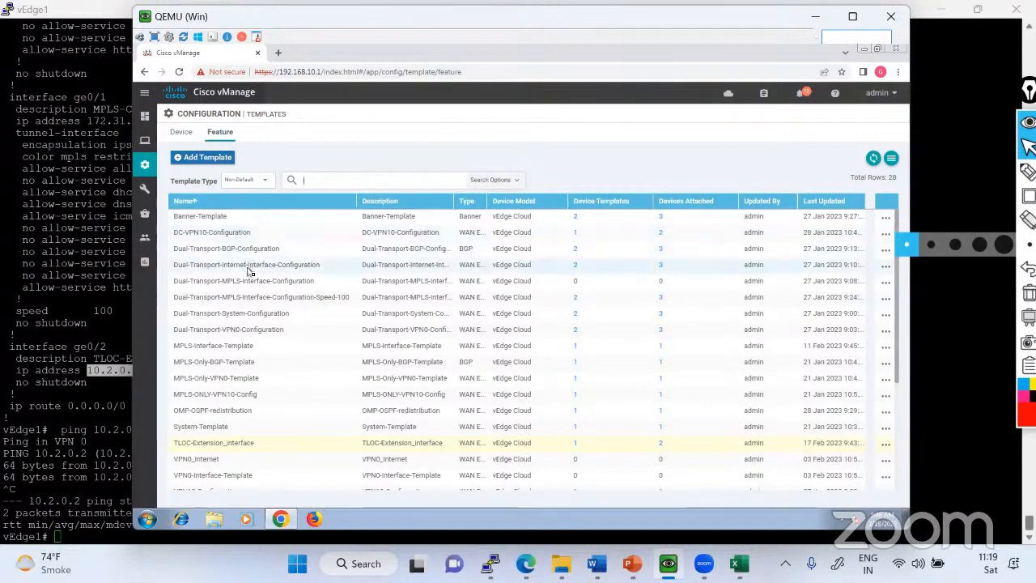
View the device templates and the devices attached to the Dual-Transport-MPLS-Interface-Configuration-Speed-100 template, closing both lists.
click(578, 303)
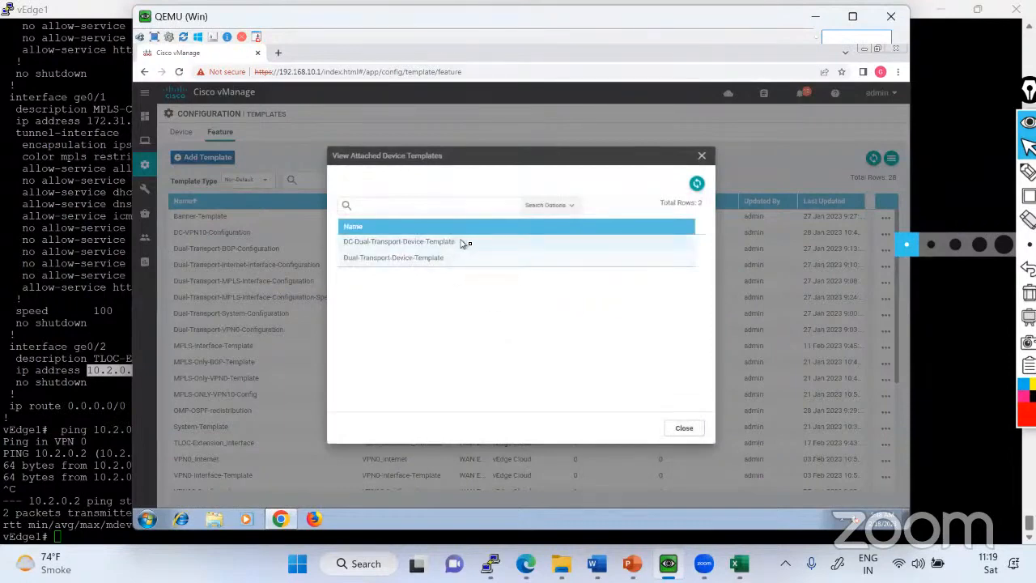
drag(464, 241, 348, 243)
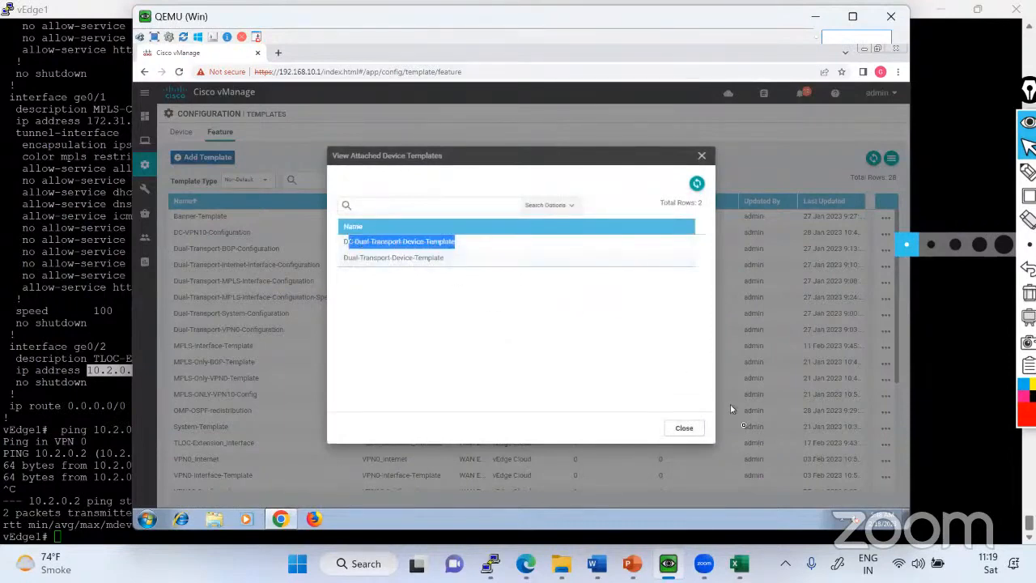
click(684, 428)
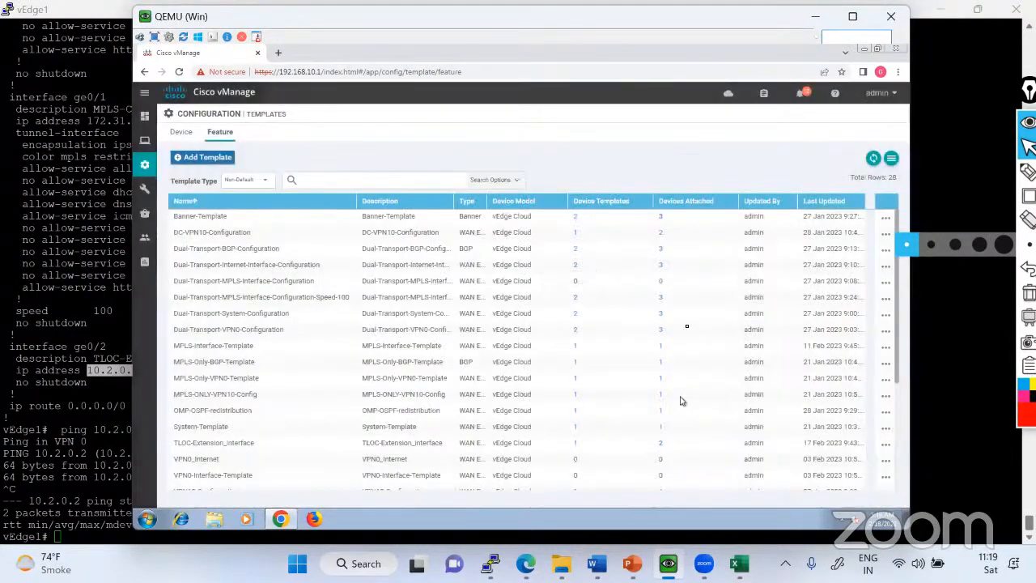
click(662, 301)
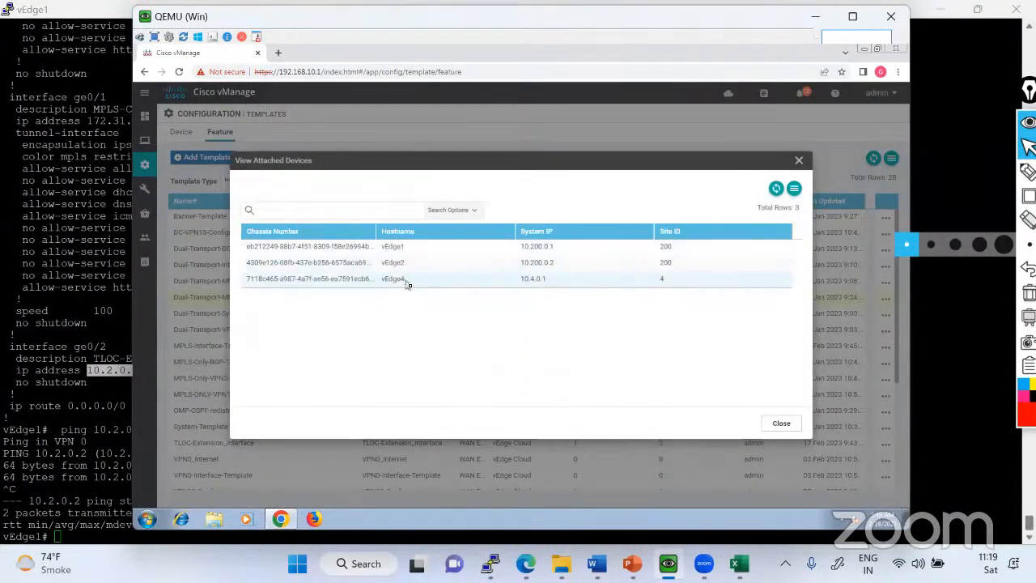
drag(409, 284, 257, 252)
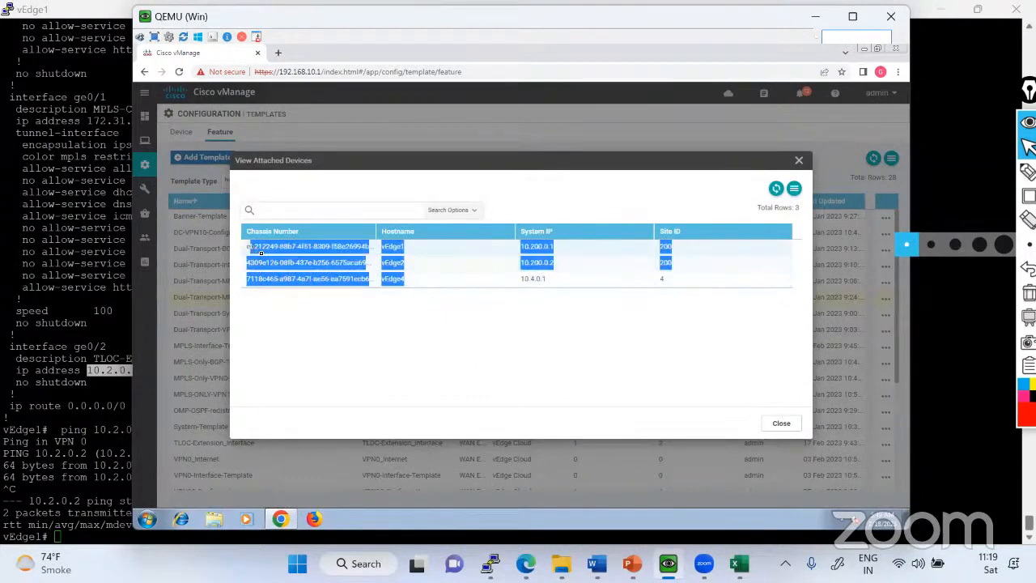
click(781, 425)
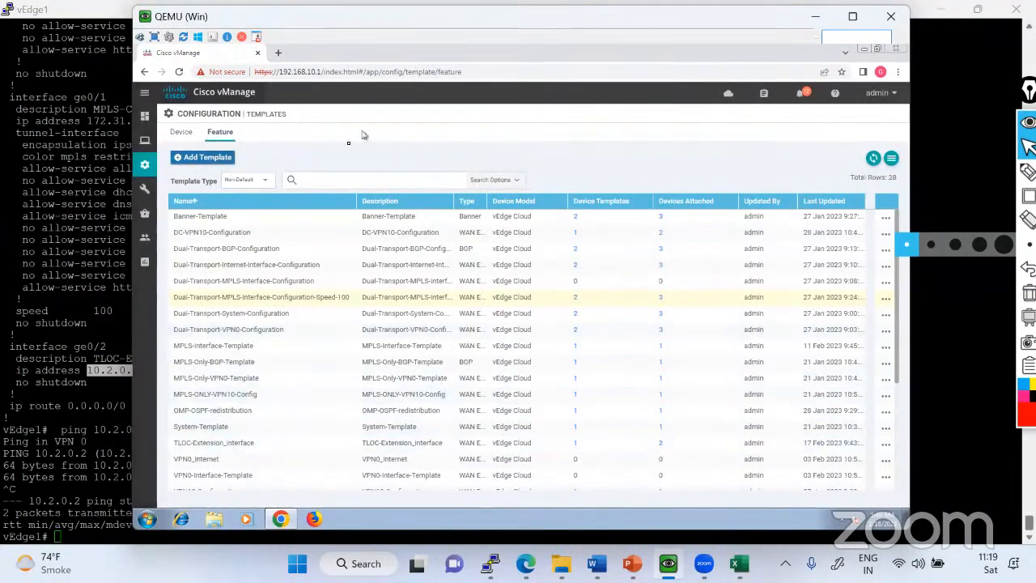
View the WAN Edge device list and return to the device templates list.
mouse_move(138, 175)
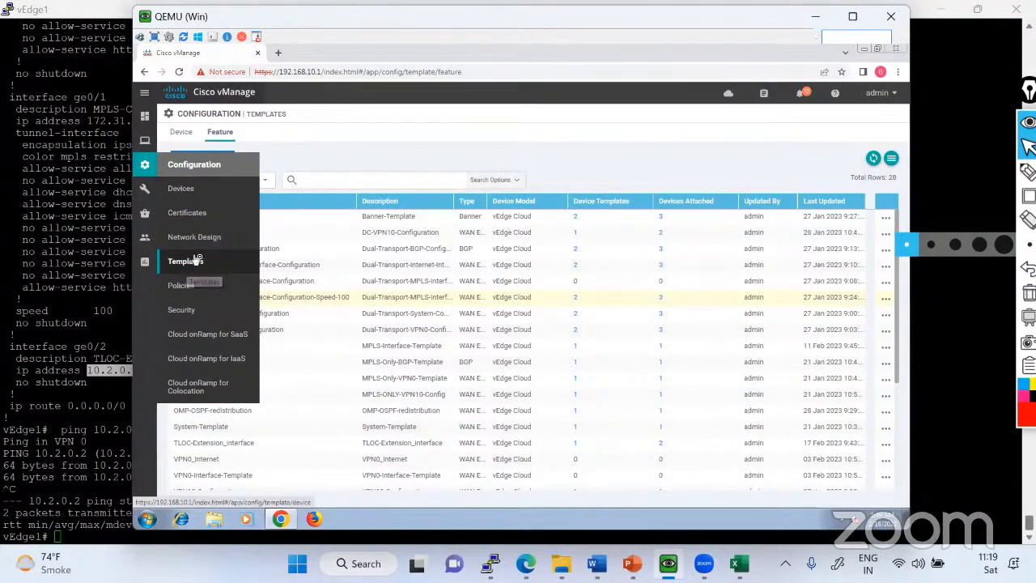
click(197, 194)
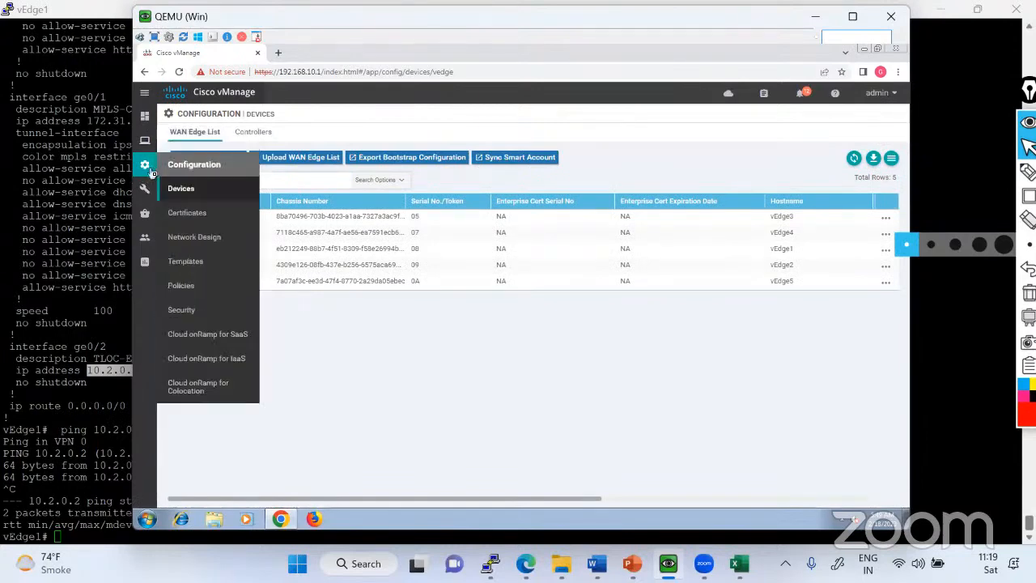
click(202, 272)
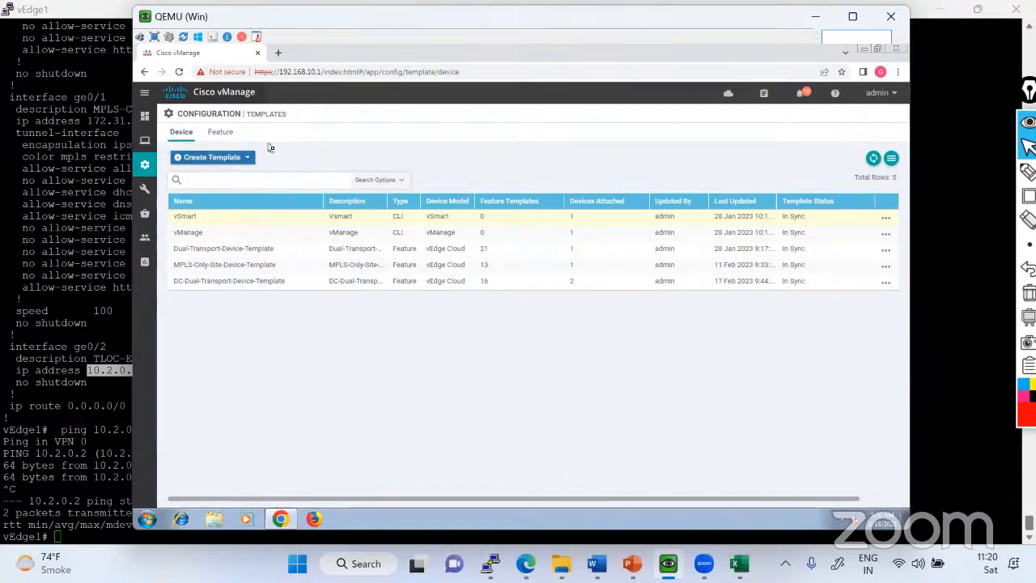
Filter the feature templates by "mpls" and open the Dual-Transport-MPLS-Interface-Configuration-Speed-100 template for editing.
click(220, 135)
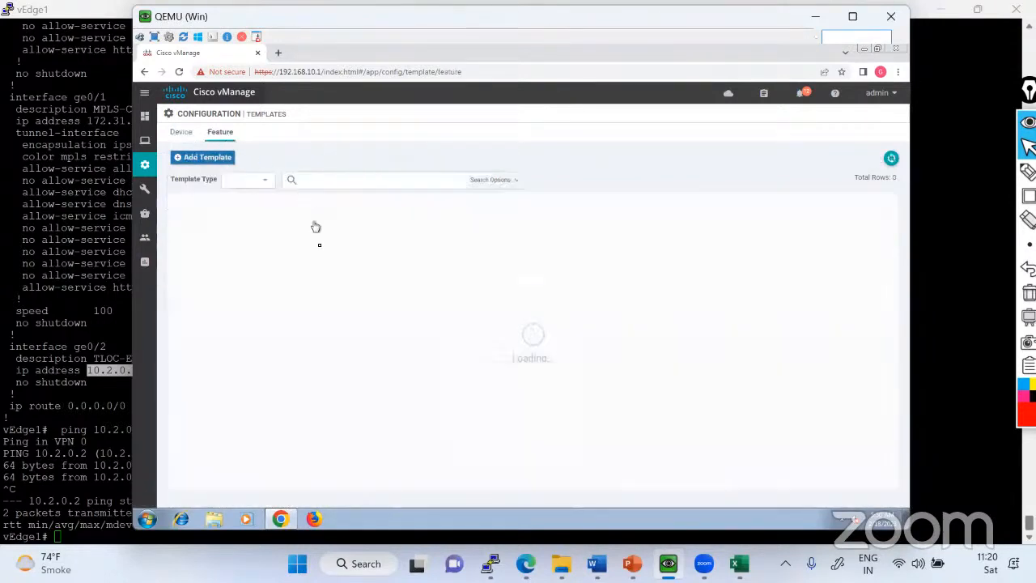
click(319, 180)
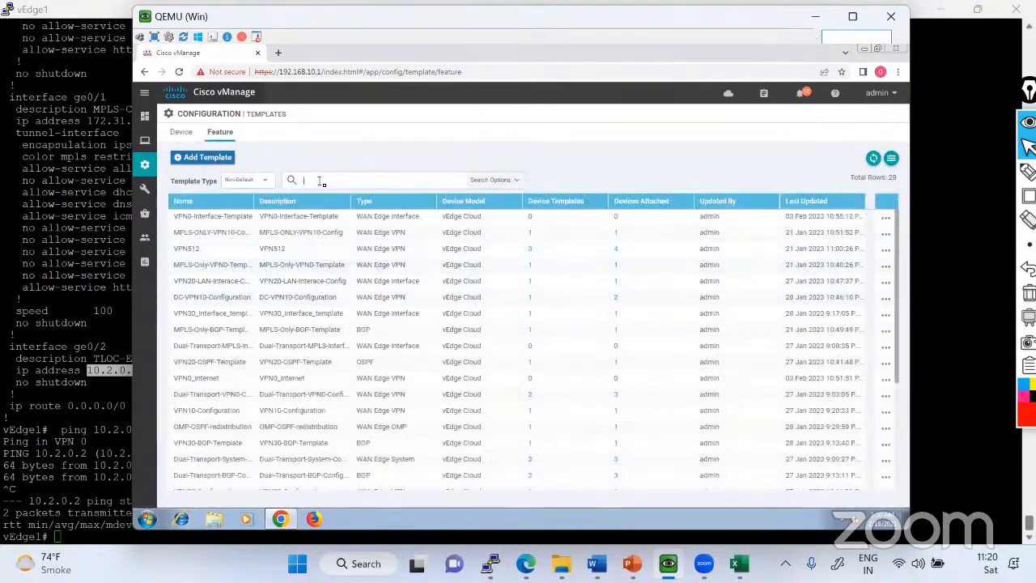
text(mpls)
key(Return)
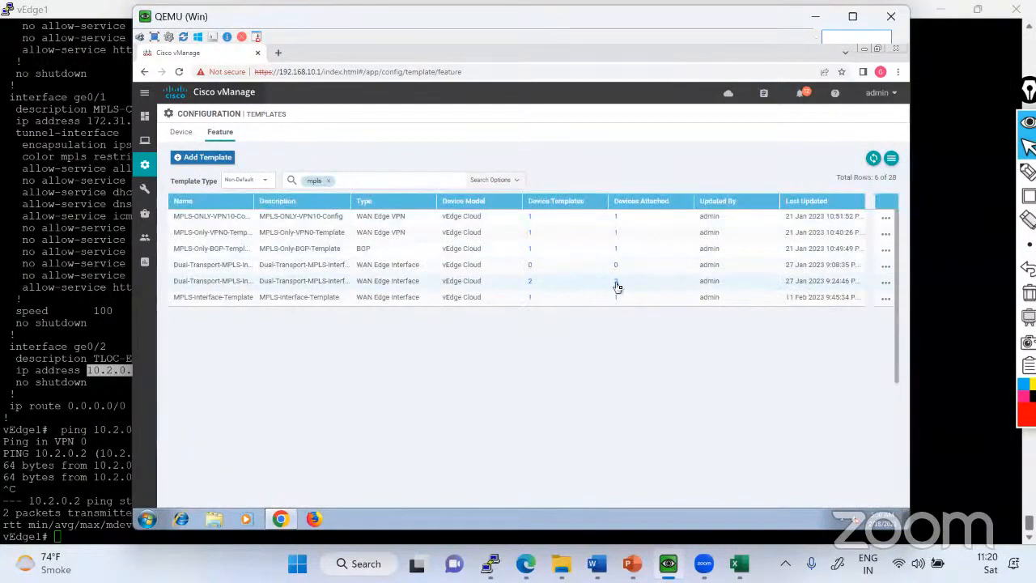
click(886, 283)
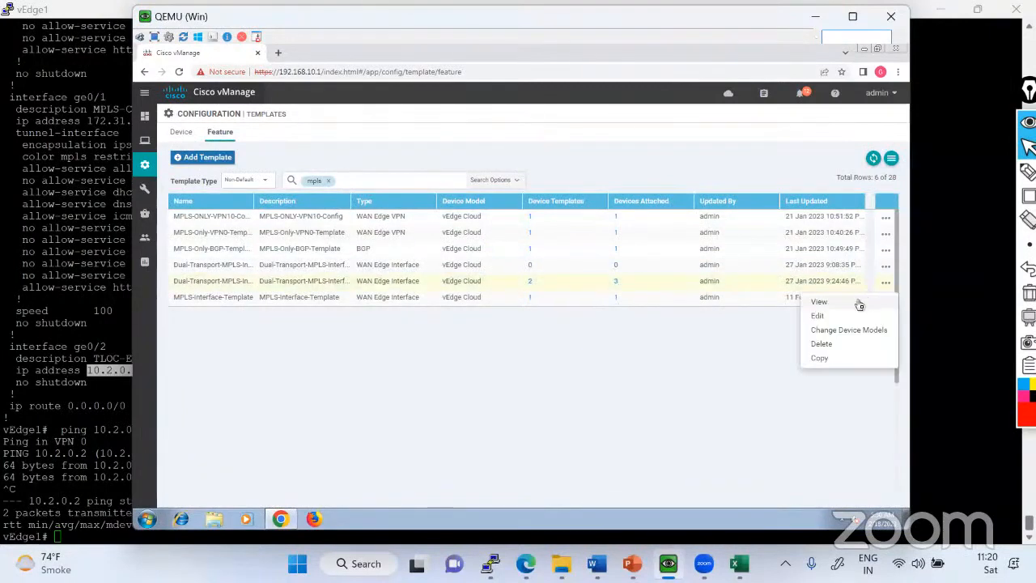
click(837, 316)
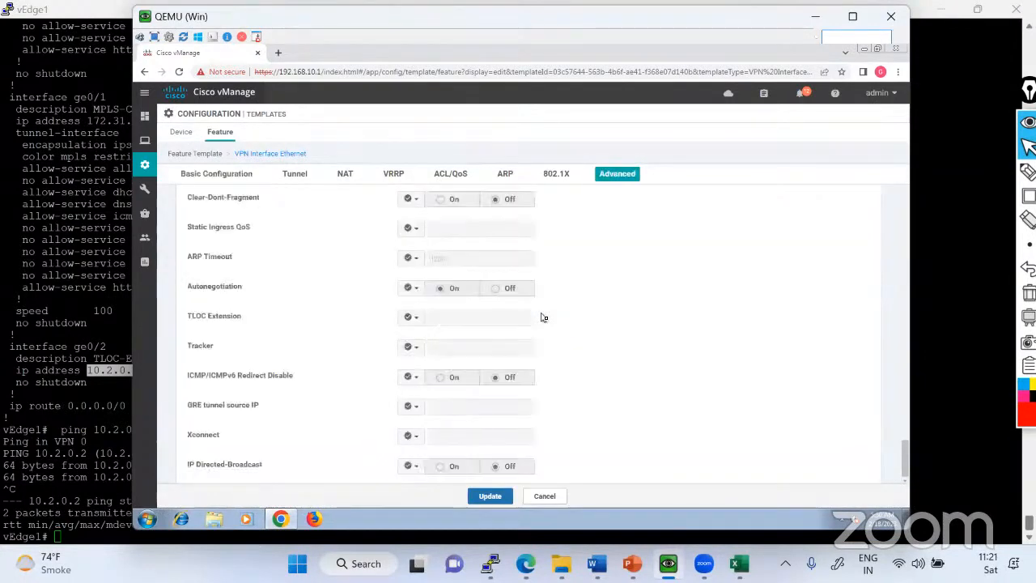
Look through the available tunnel colors in the MPLS interface template and set Color to Default.
scroll(542, 316, up, 10)
scroll(543, 313, up, 10)
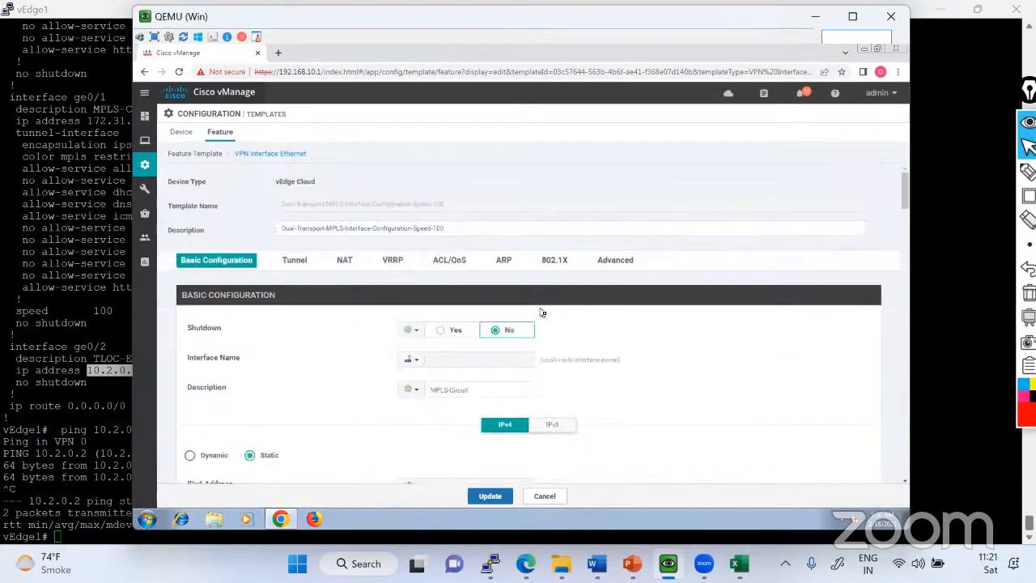
scroll(541, 316, down, 2)
scroll(534, 349, down, 5)
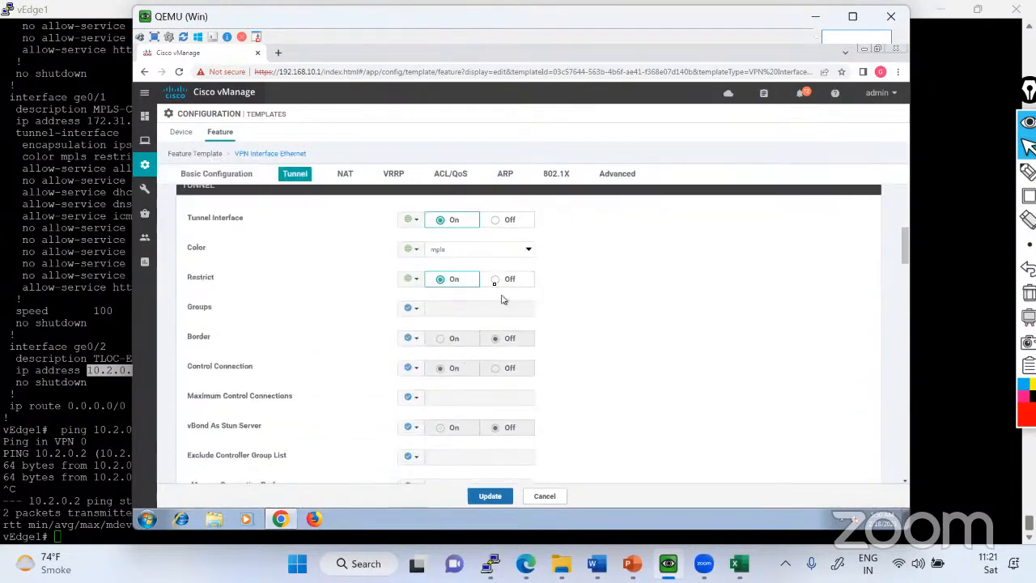
click(473, 253)
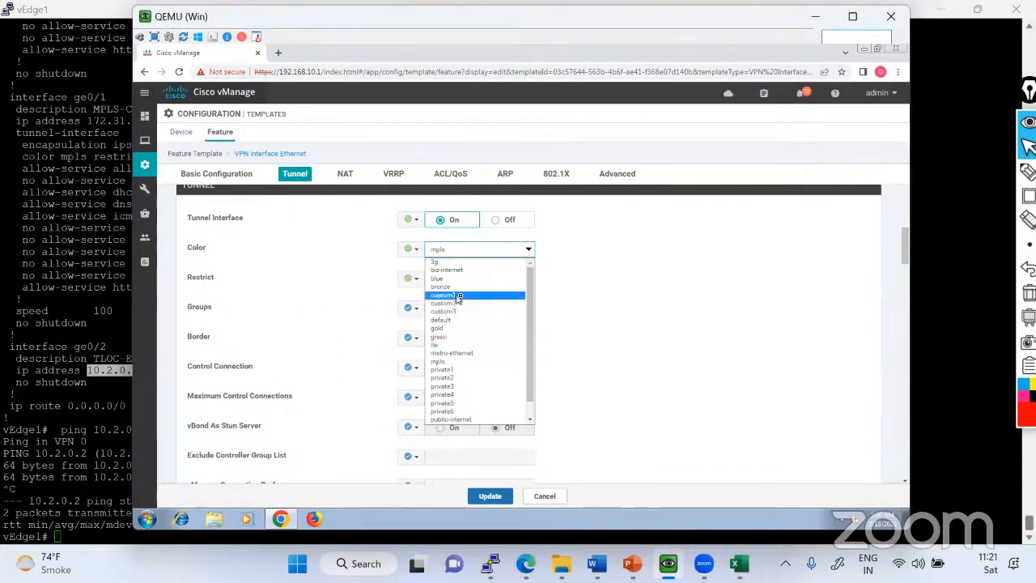
scroll(457, 354, down, 1)
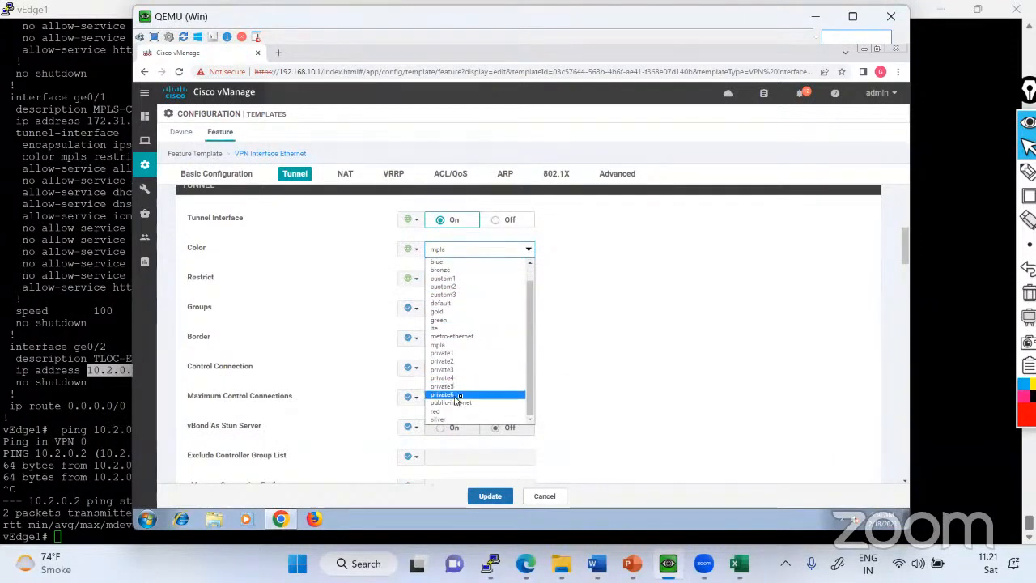
click(423, 257)
click(422, 258)
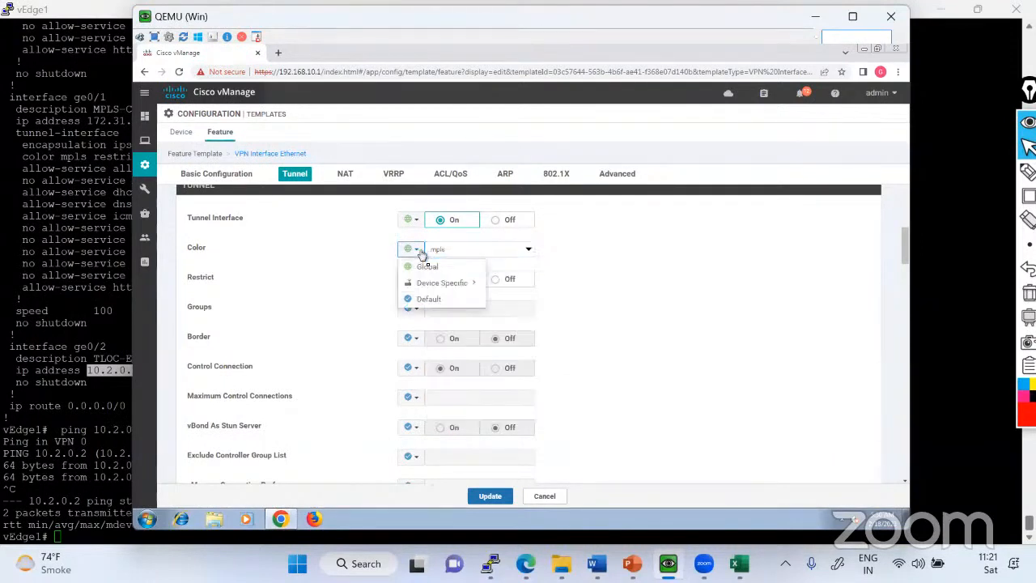
click(428, 299)
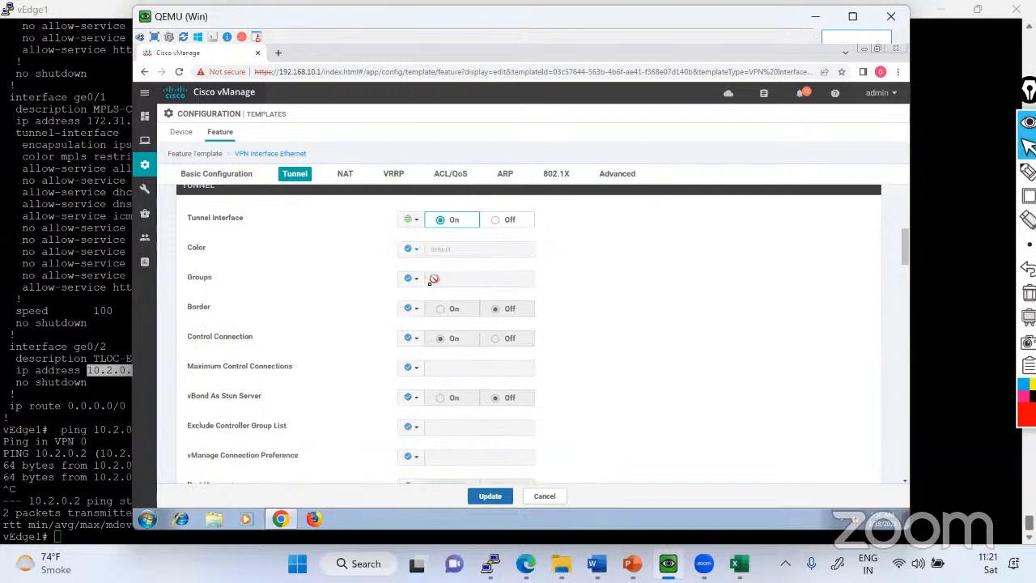
Change the MPLS interface template's tunnel Color to a Device Specific value.
scroll(445, 314, down, 2)
scroll(445, 315, down, 4)
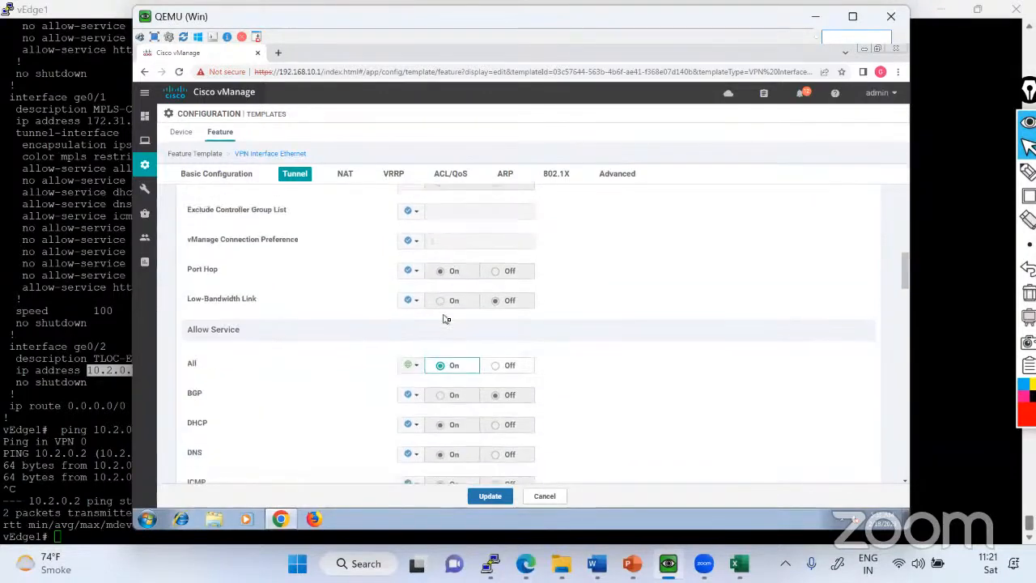
scroll(443, 316, up, 4)
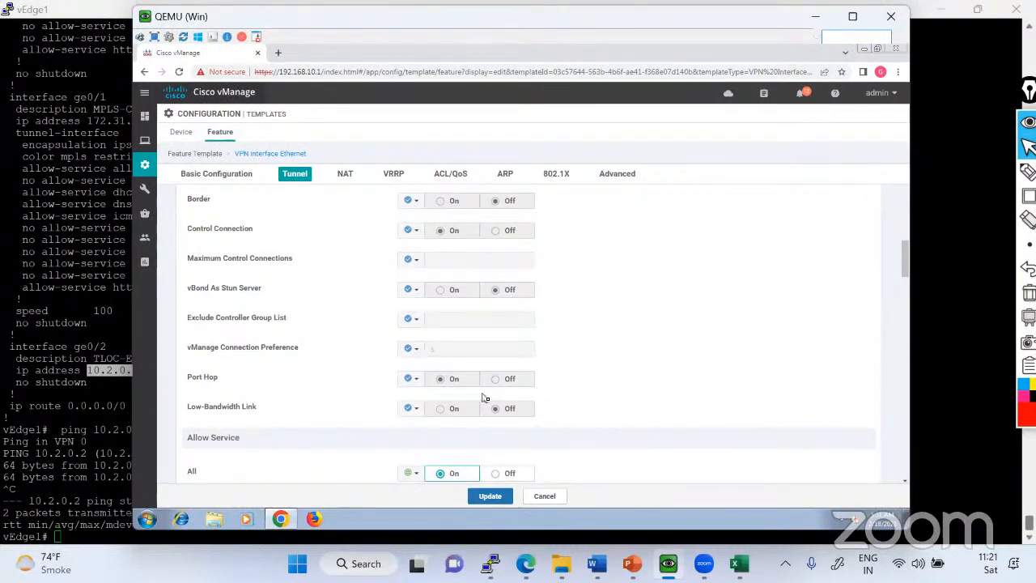
scroll(485, 396, up, 2)
click(411, 249)
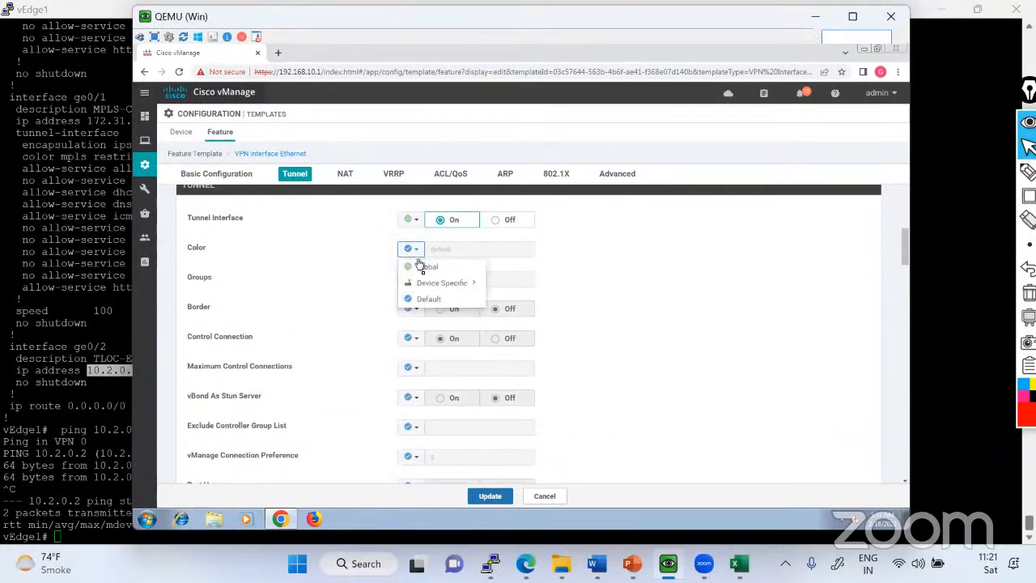
click(442, 283)
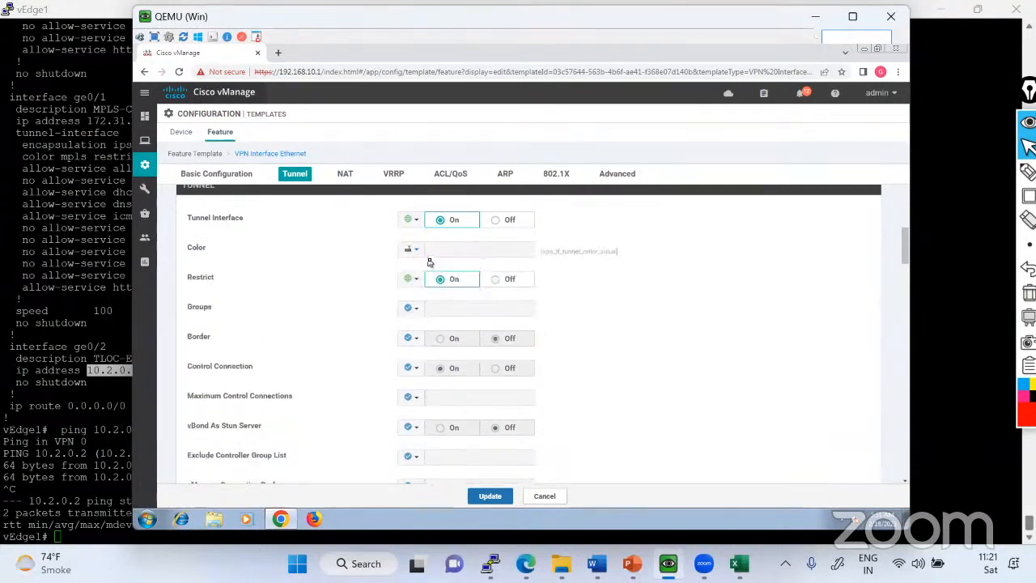
Rename the device-specific key of the tunnel Color to vpn0_tunnel_color_value.
click(414, 250)
mouse_move(470, 287)
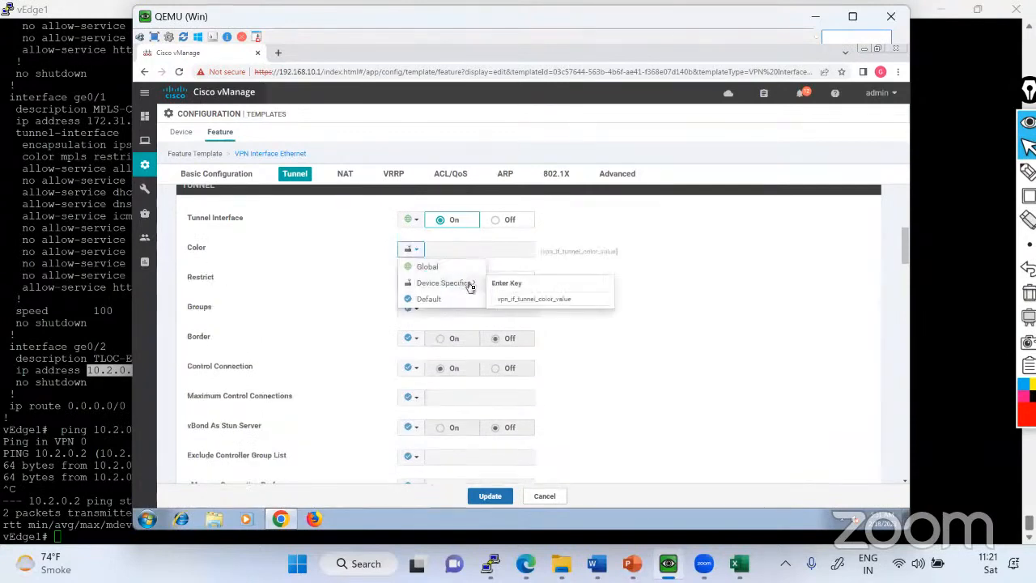
click(530, 303)
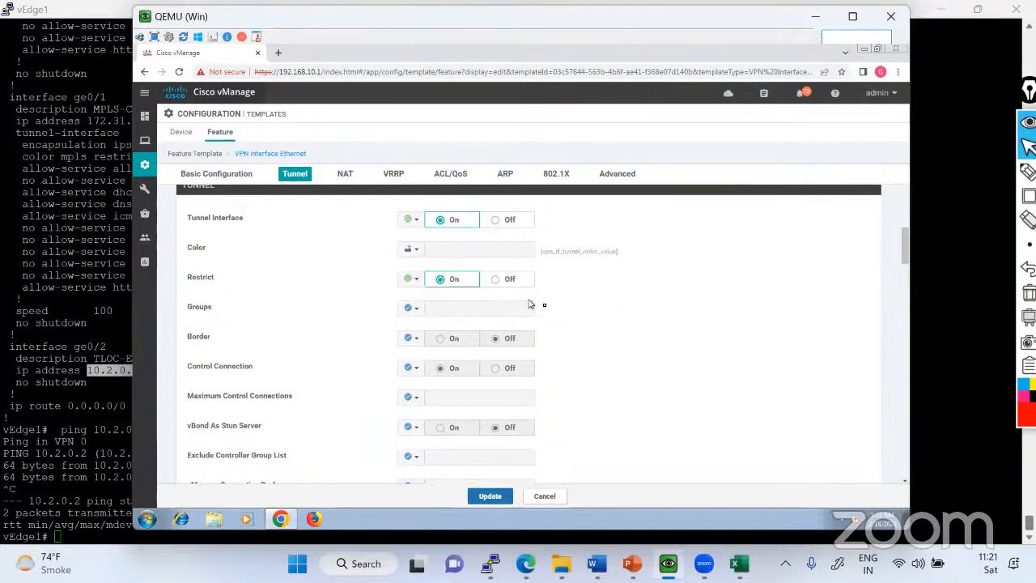
click(415, 250)
mouse_move(461, 282)
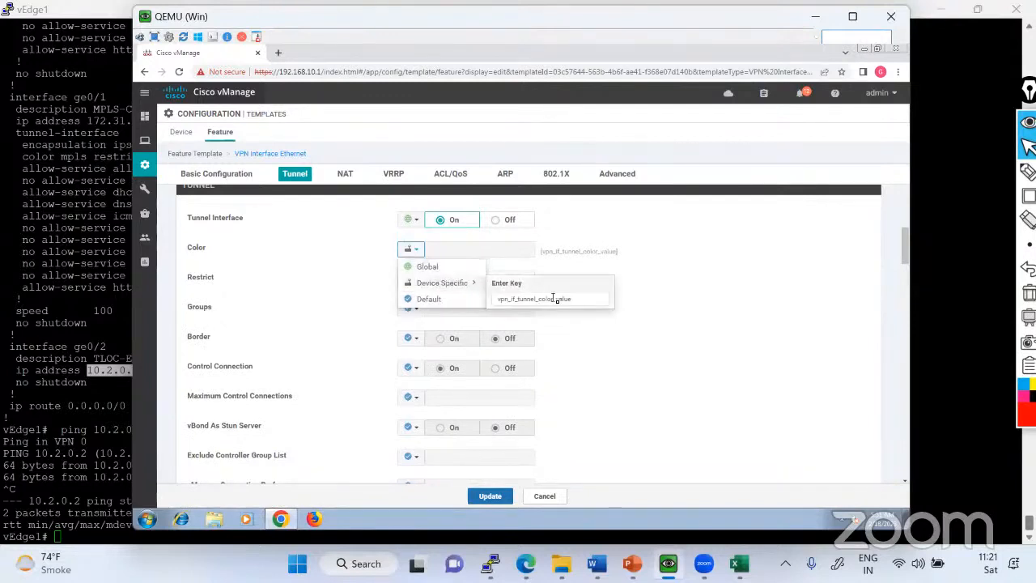
click(567, 298)
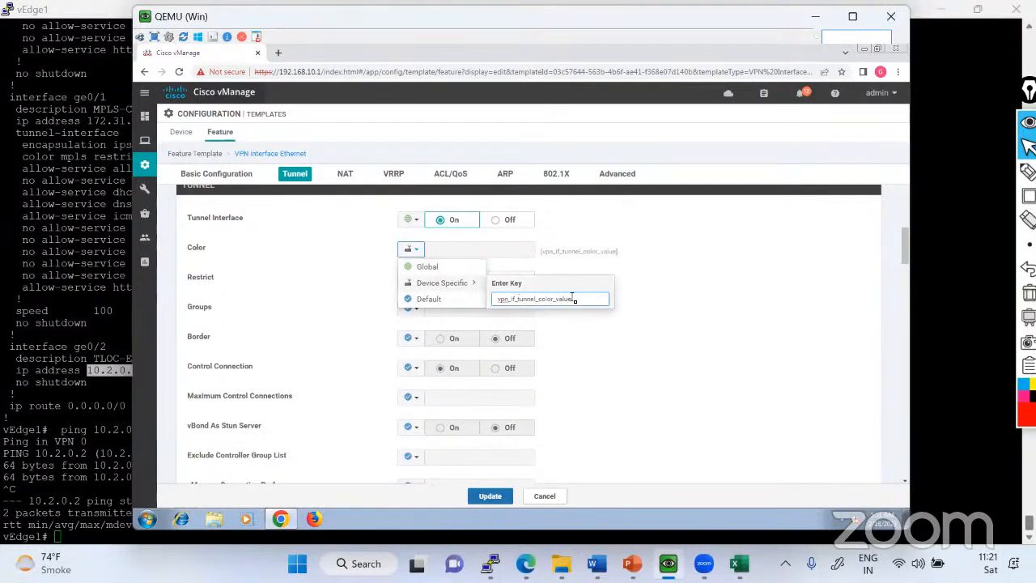
key(BackSpace)
key(BackSpace)
key(BackSpace)
key(BackSpace)
text(0_)
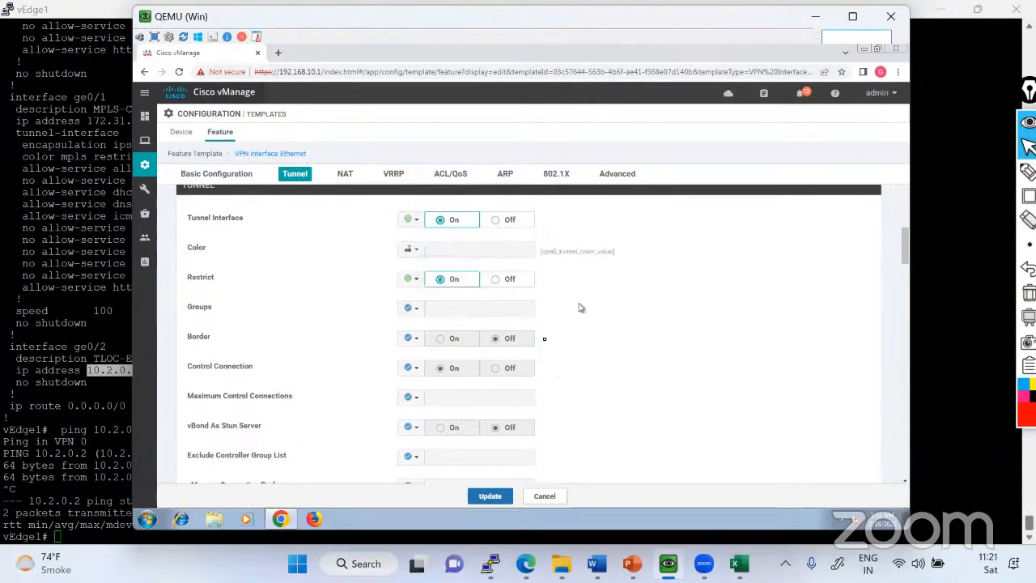
Check the remaining sections of the MPLS interface template through Advanced and save the template changes.
scroll(534, 340, down, 3)
scroll(535, 341, down, 6)
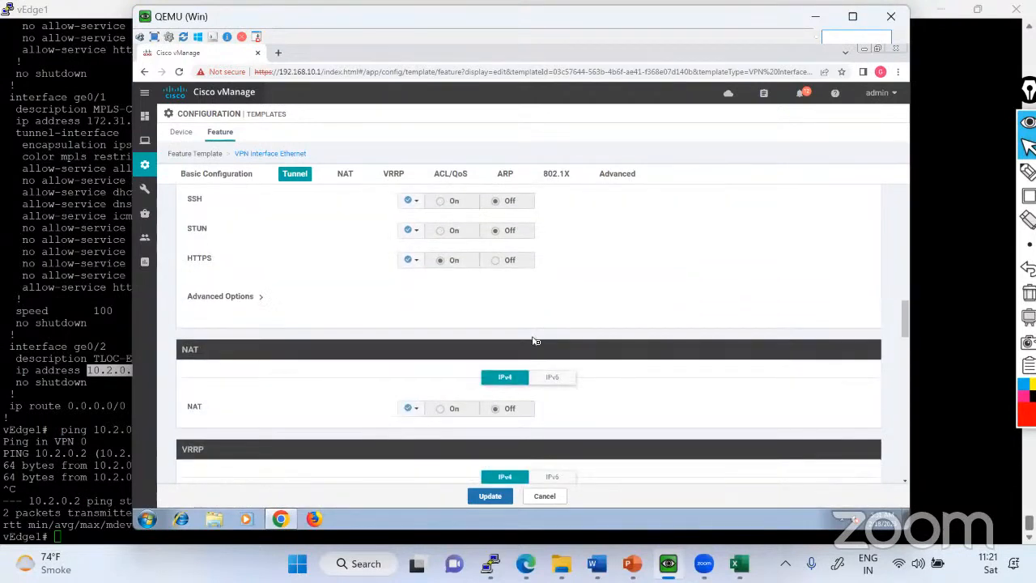
scroll(534, 341, up, 2)
scroll(535, 341, down, 4)
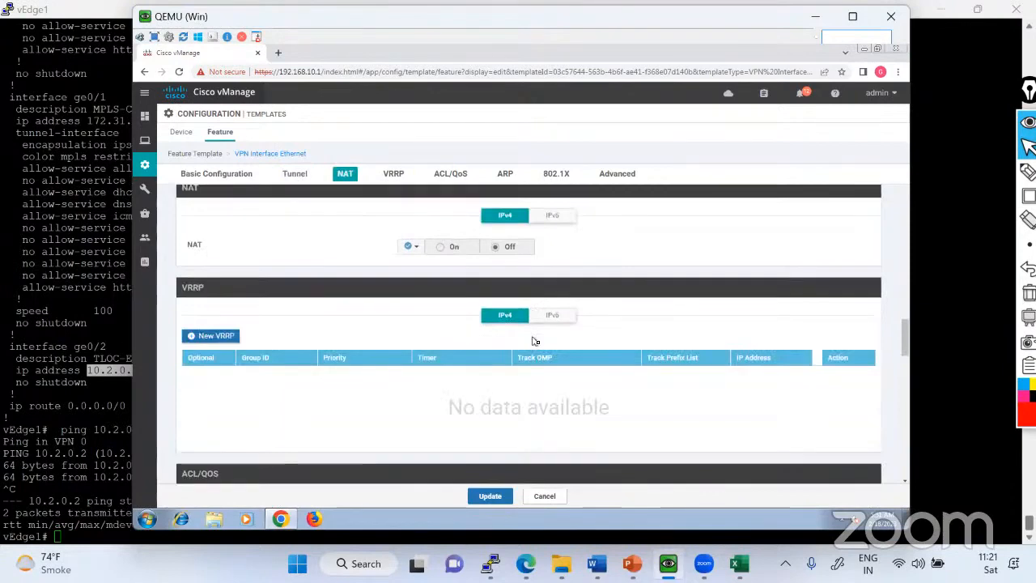
scroll(534, 341, down, 8)
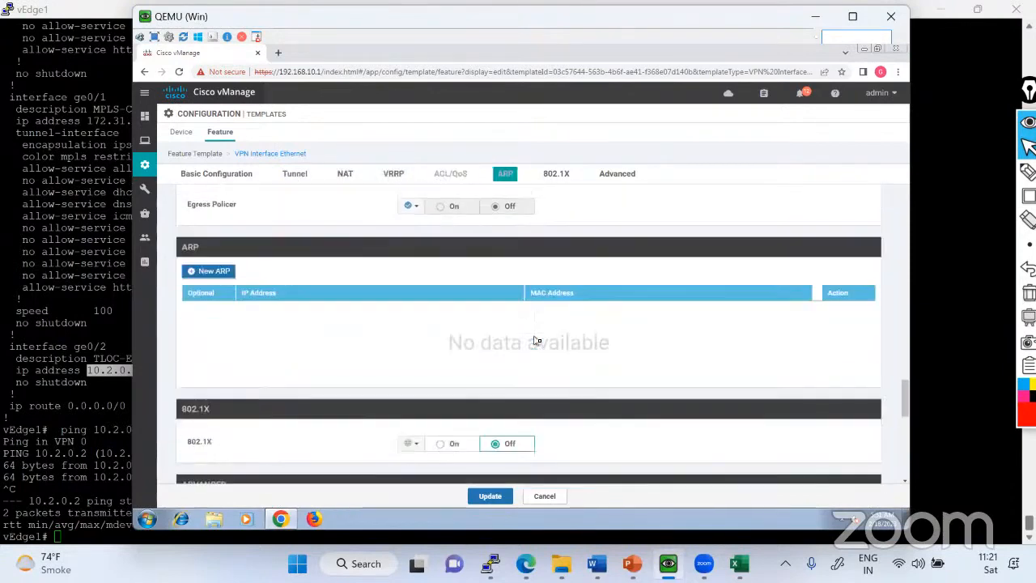
scroll(535, 341, down, 8)
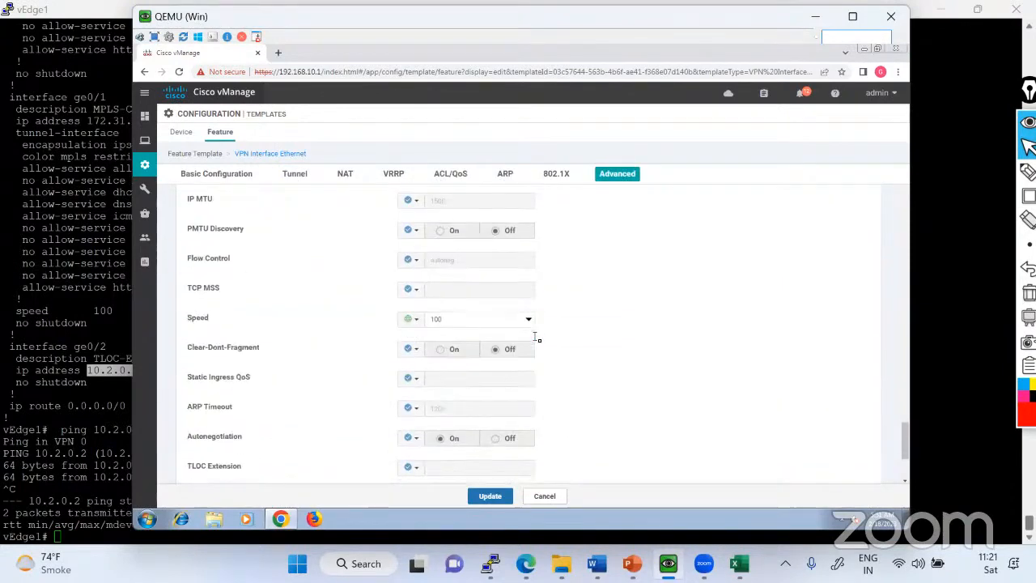
scroll(535, 338, down, 4)
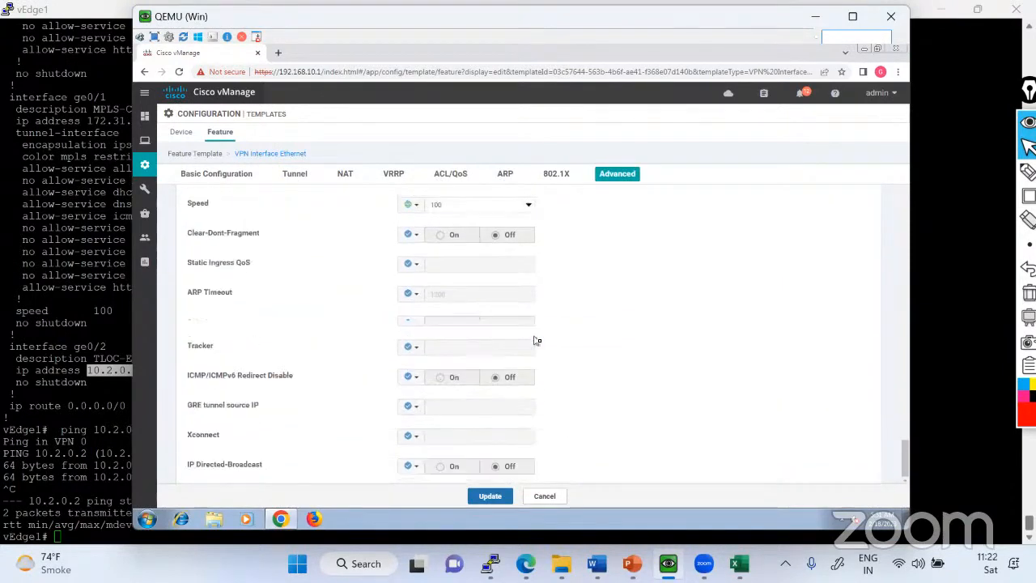
click(494, 494)
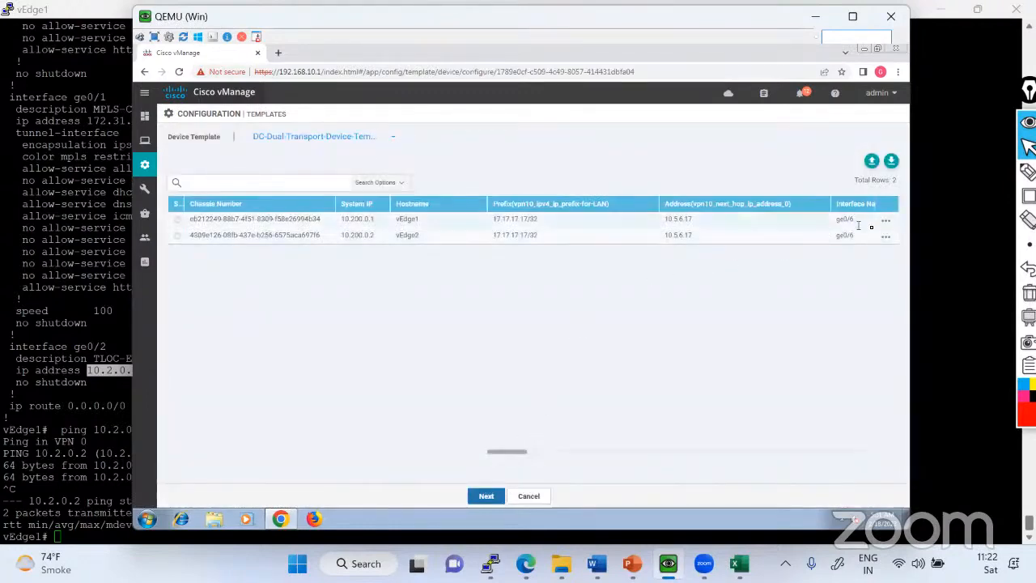
Edit vEdge1's device template variables, setting Color(vpn0_tunnel_color_value) to mpls, and apply the update.
click(886, 220)
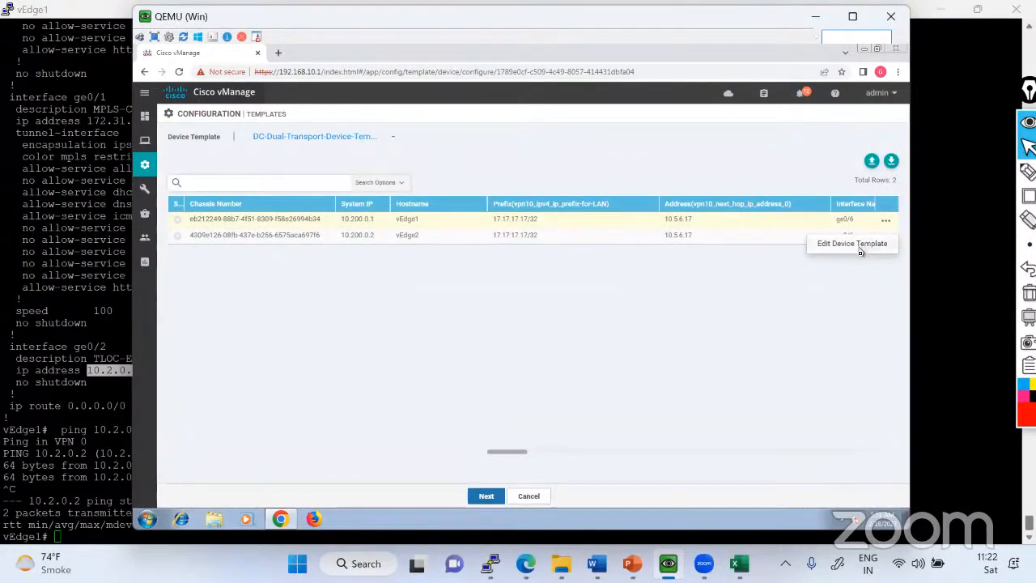
click(853, 244)
scroll(556, 346, down, 5)
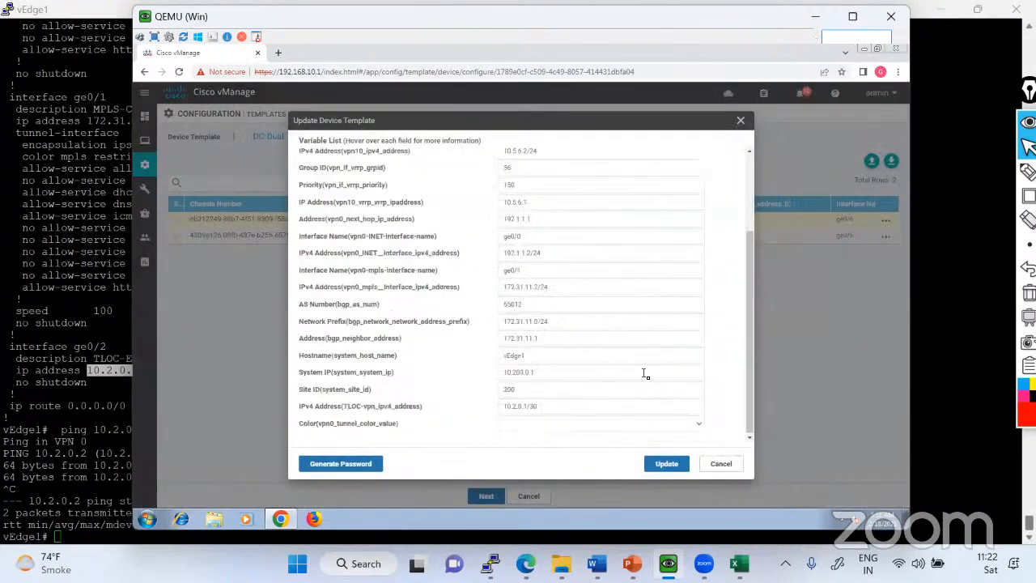
scroll(645, 373, up, 5)
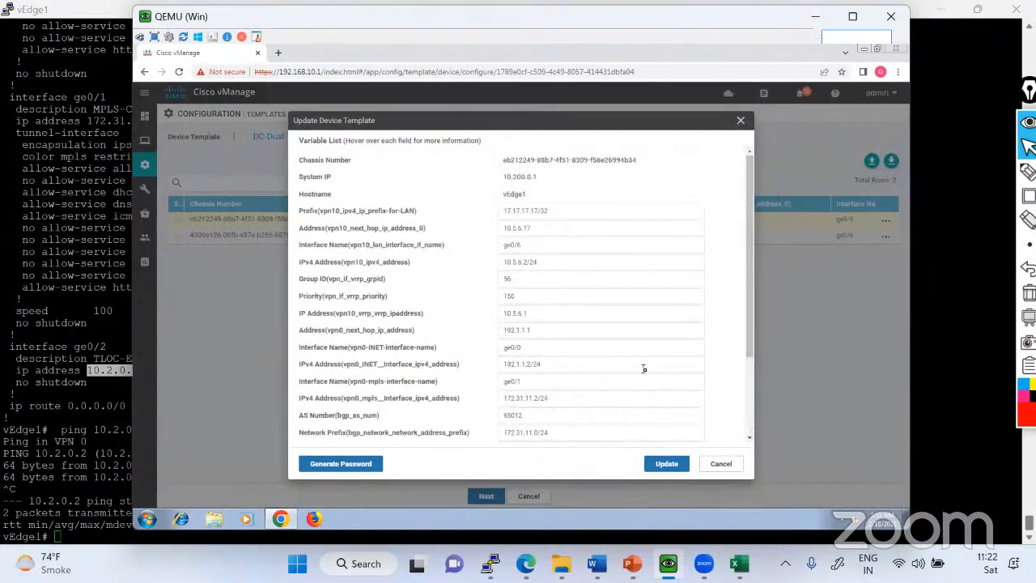
scroll(639, 348, down, 5)
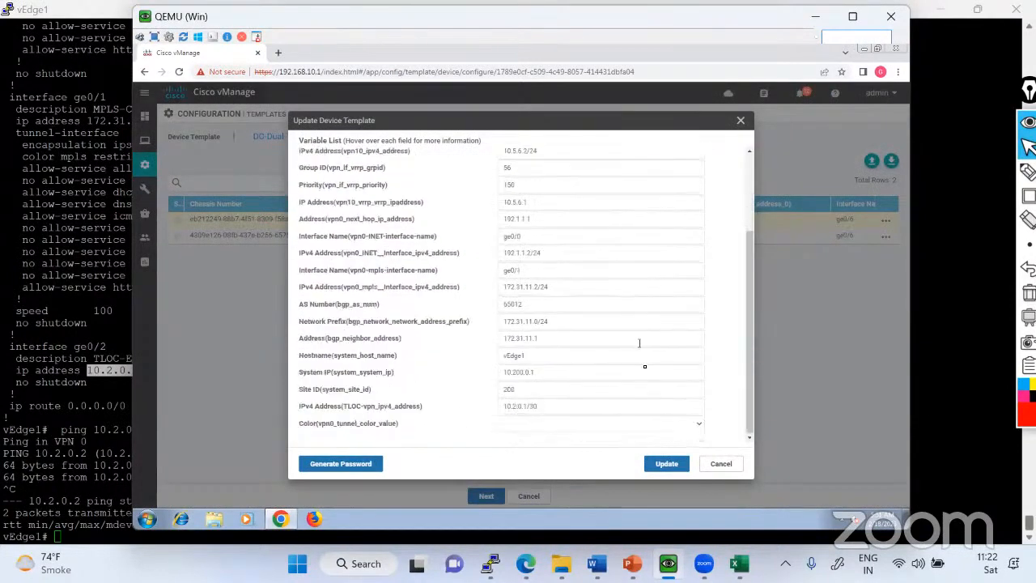
click(699, 426)
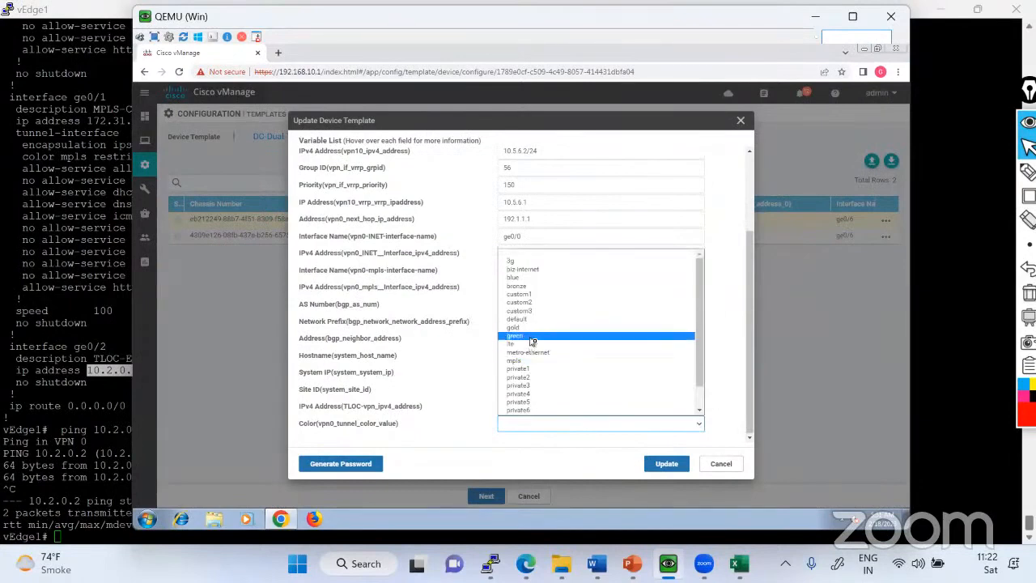
scroll(544, 388, down, 1)
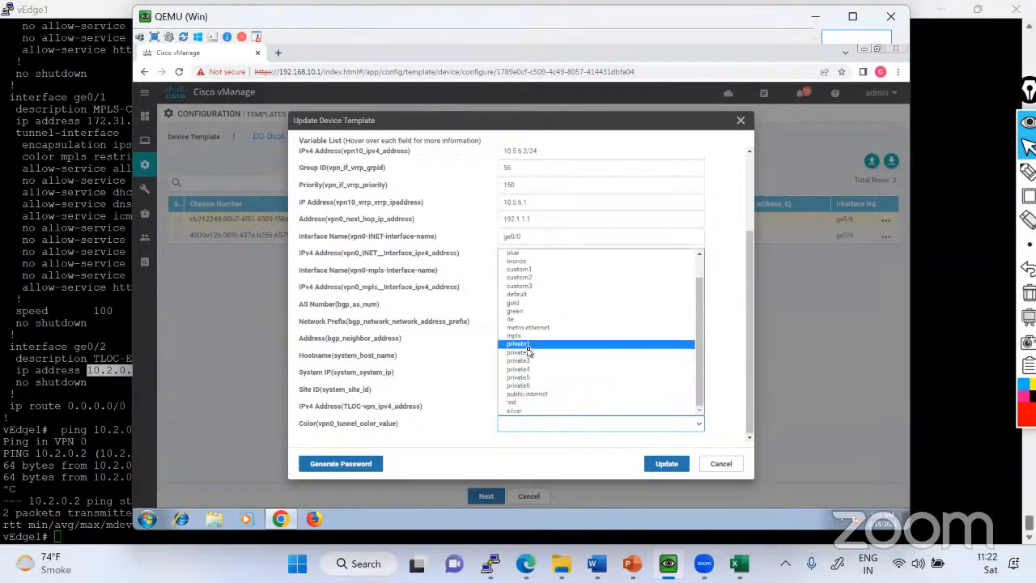
click(522, 336)
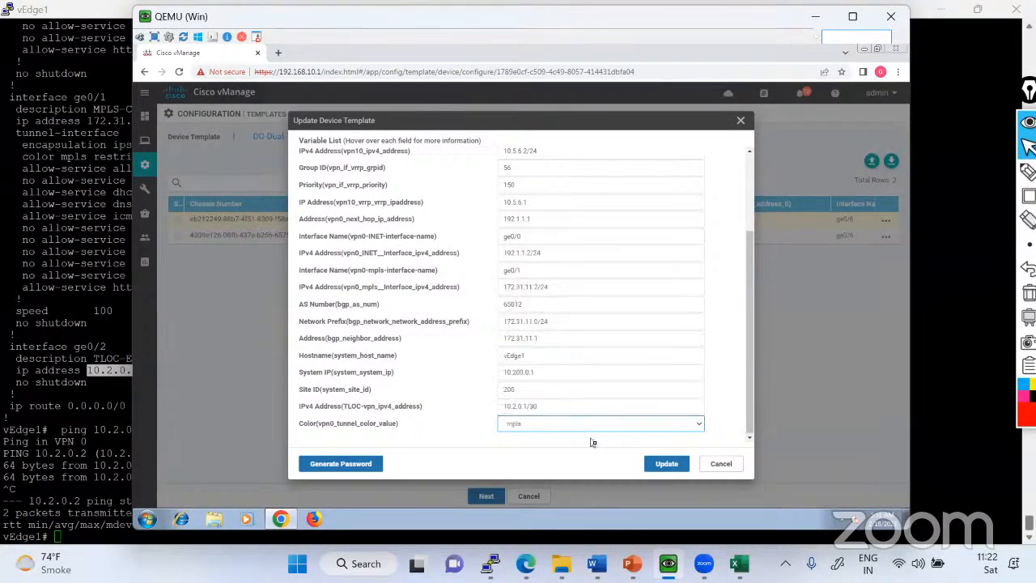
click(667, 464)
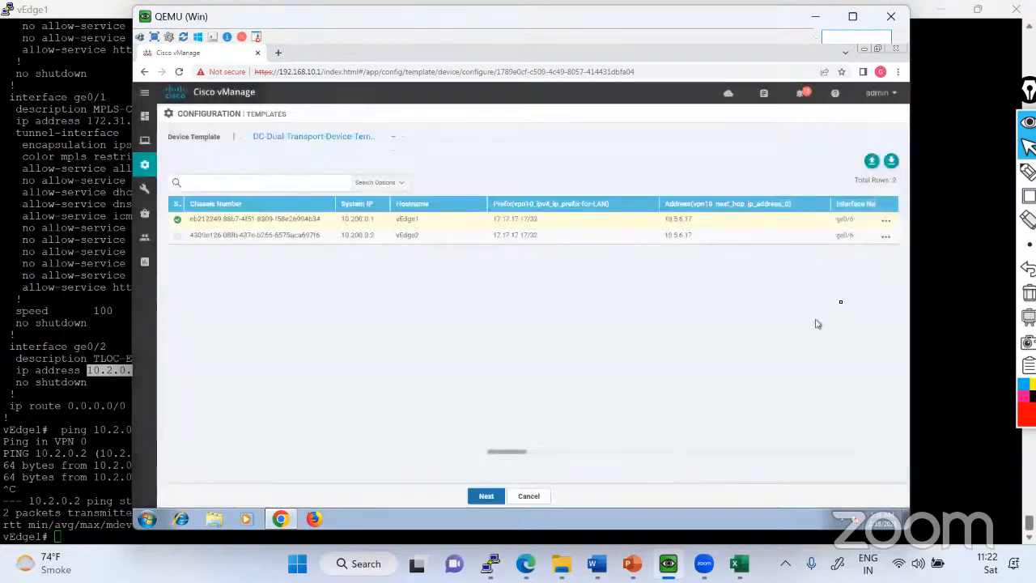
Open vEdge2's device template variables and look through the options for Color(vpn0_tunnel_color_value).
click(887, 238)
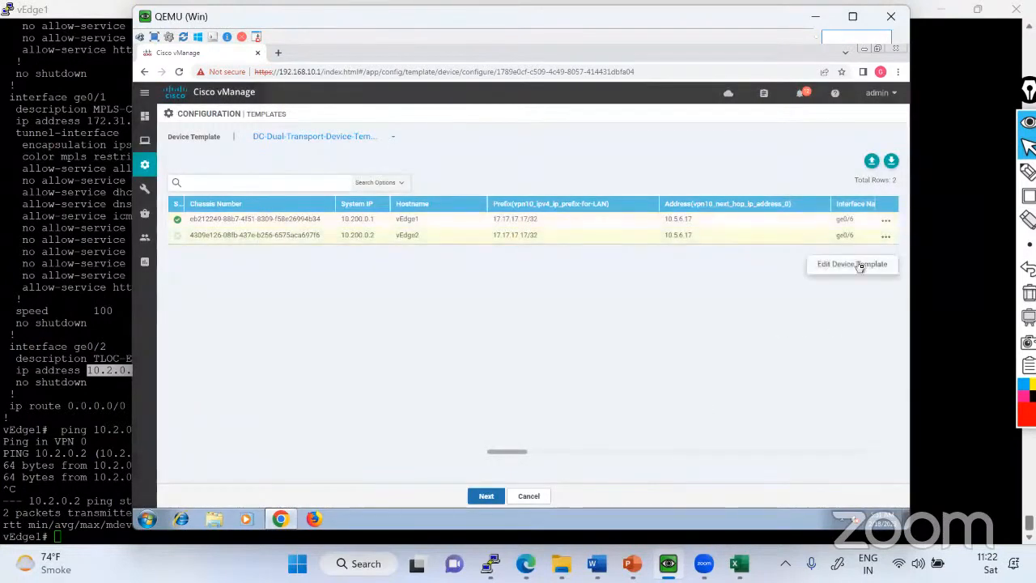
click(860, 264)
scroll(613, 346, down, 3)
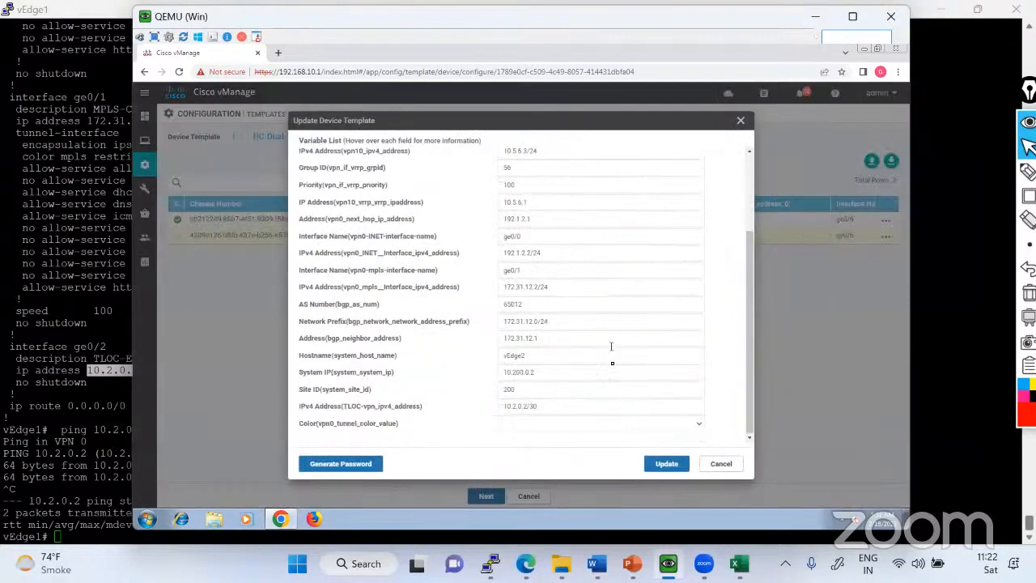
click(562, 429)
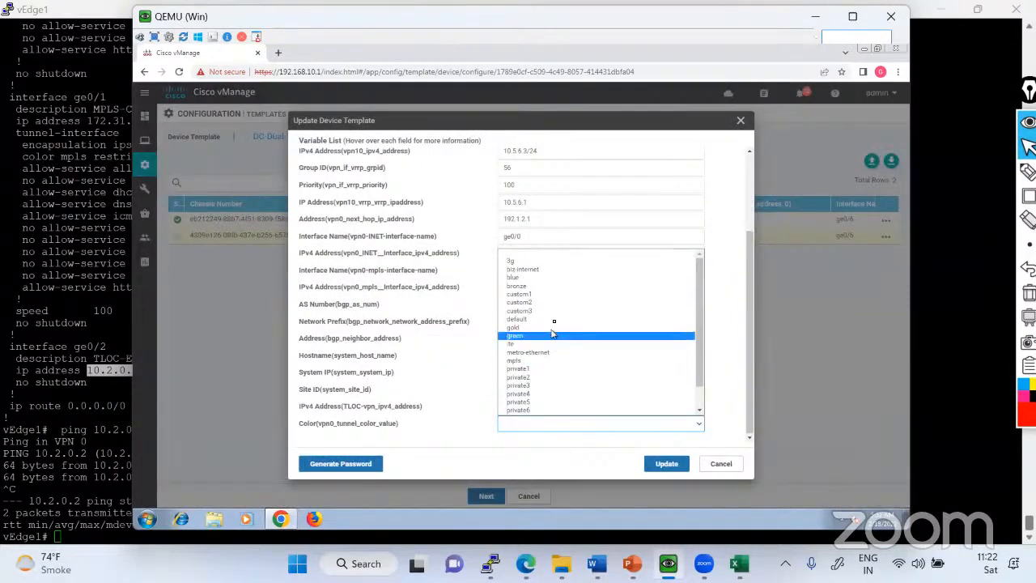
scroll(563, 340, down, 1)
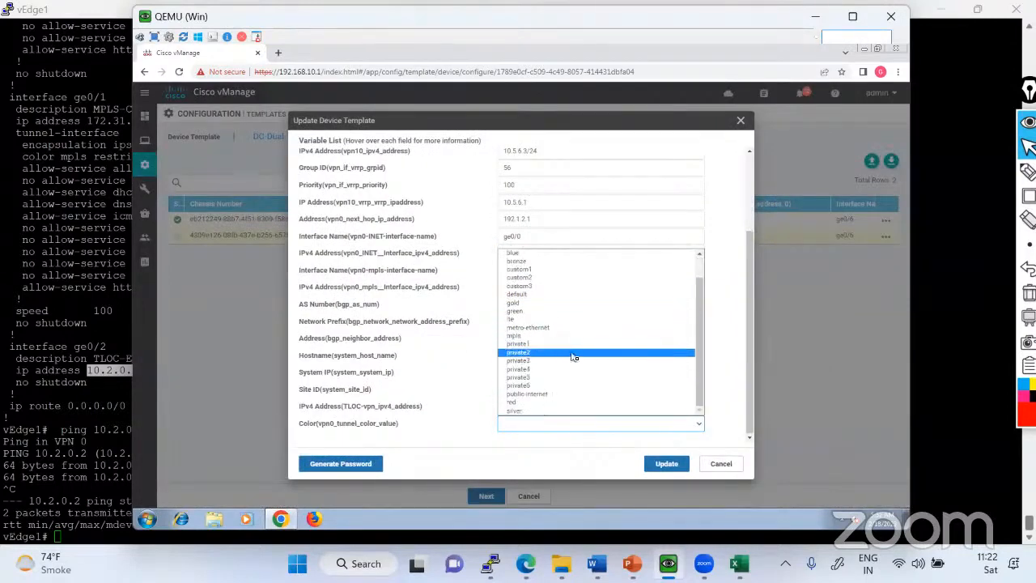
scroll(574, 367, up, 1)
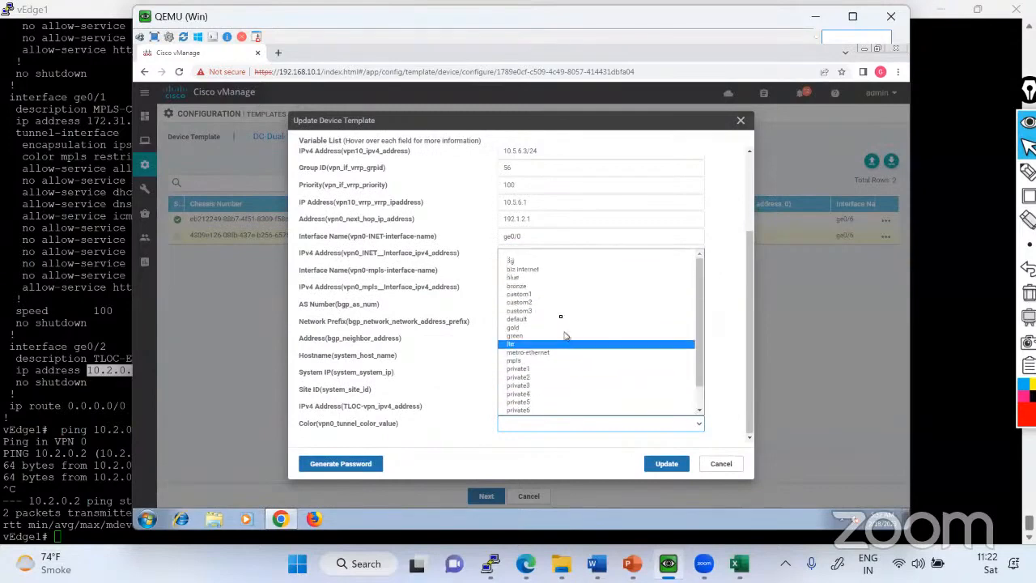
click(451, 411)
Review vEdge2's device template variables, set Color(vpn0_tunnel_color_value) to private1 and apply the update.
scroll(632, 388, up, 3)
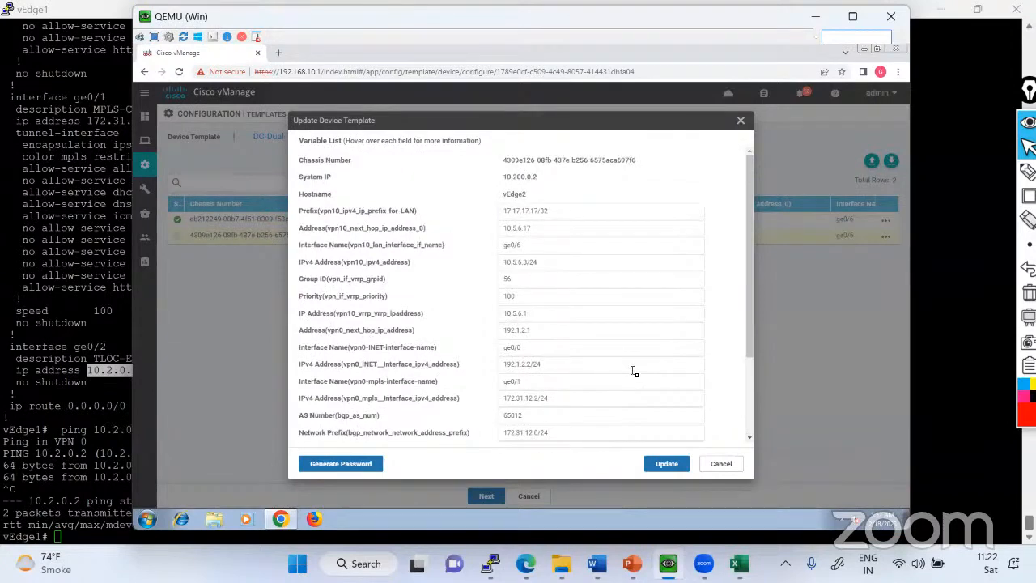
scroll(634, 372, down, 3)
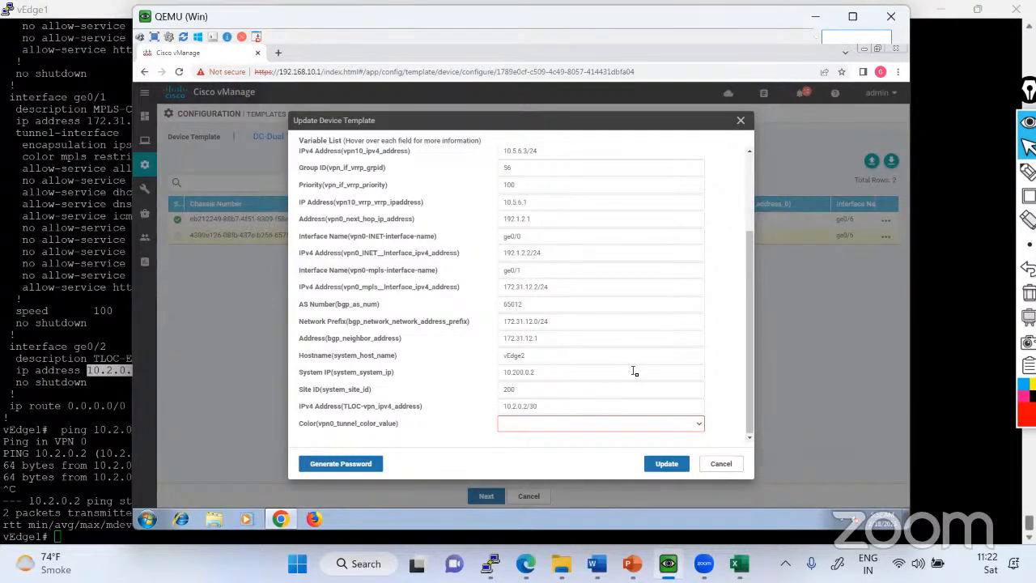
scroll(635, 372, up, 3)
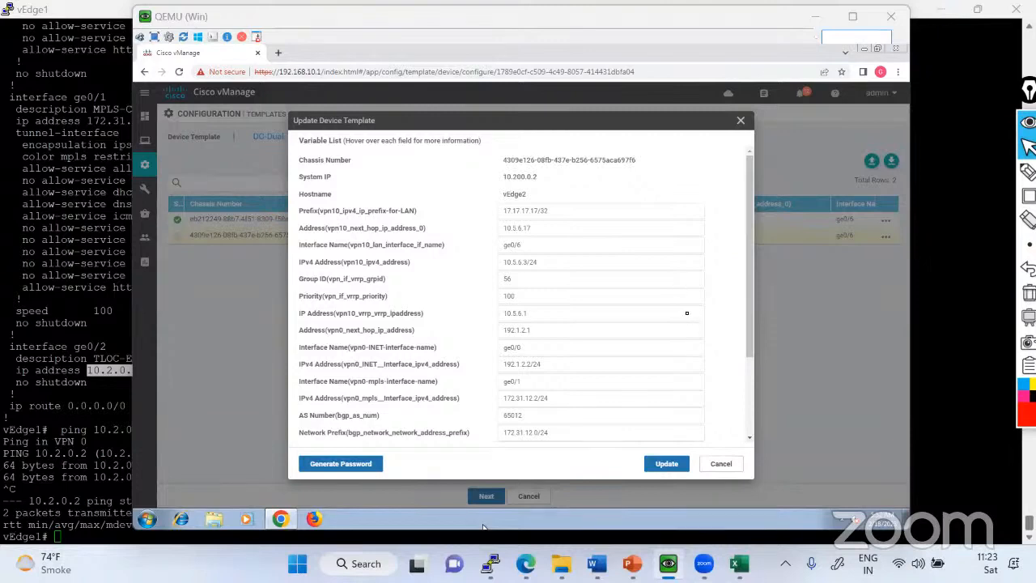
drag(752, 320, 750, 400)
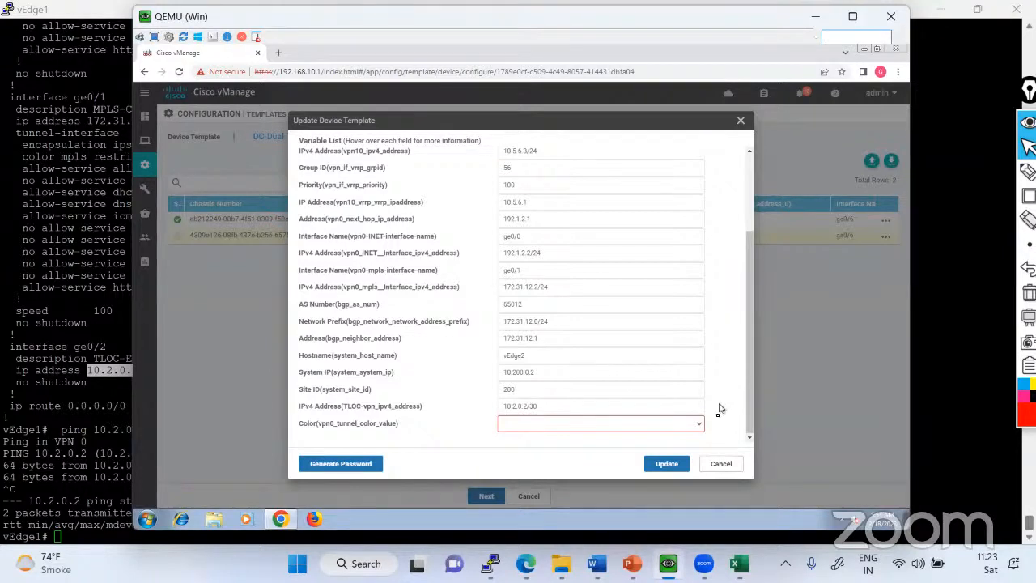
click(699, 424)
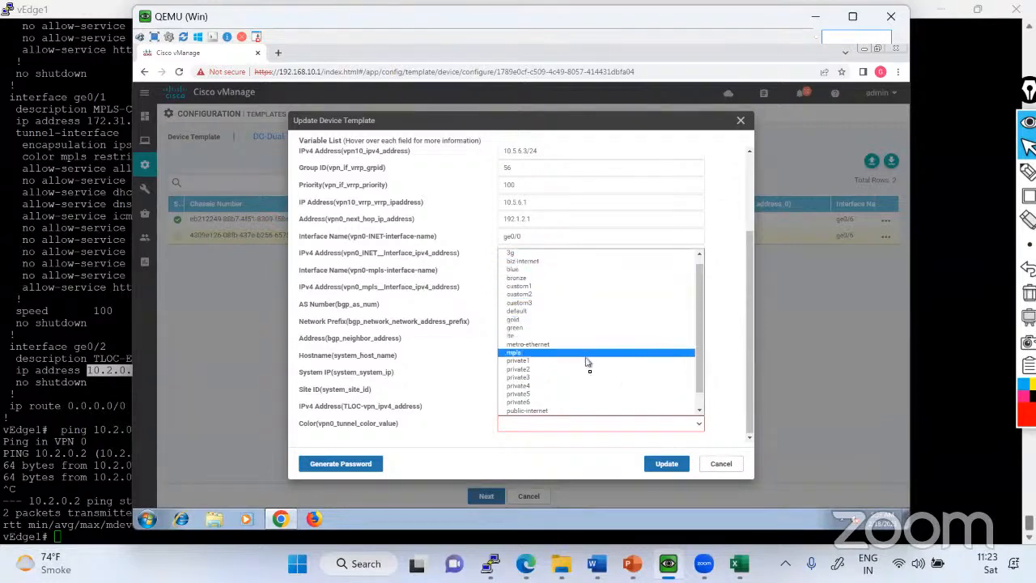
scroll(569, 411, down, 1)
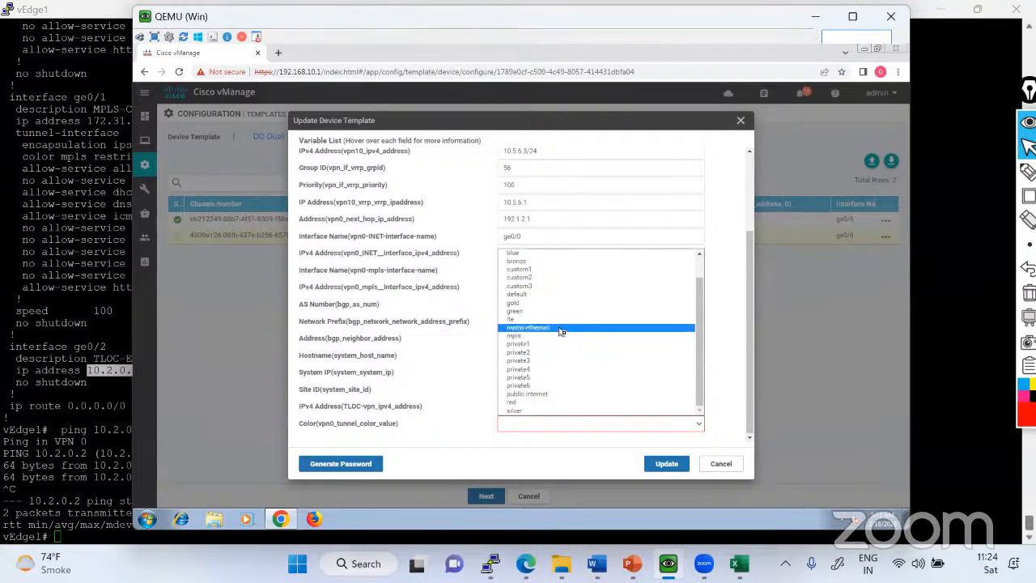
scroll(561, 331, up, 1)
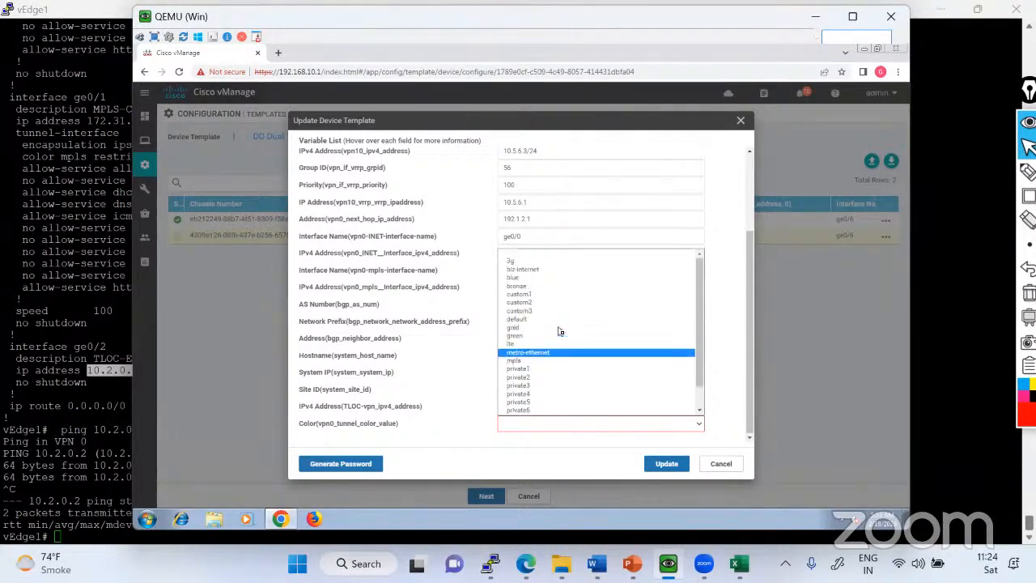
scroll(560, 331, down, 1)
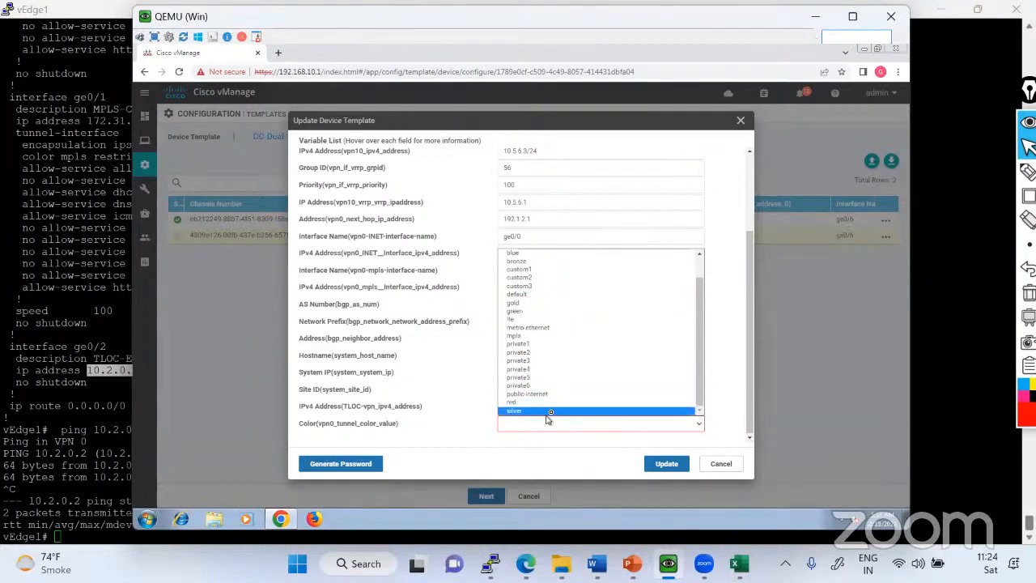
scroll(550, 360, up, 1)
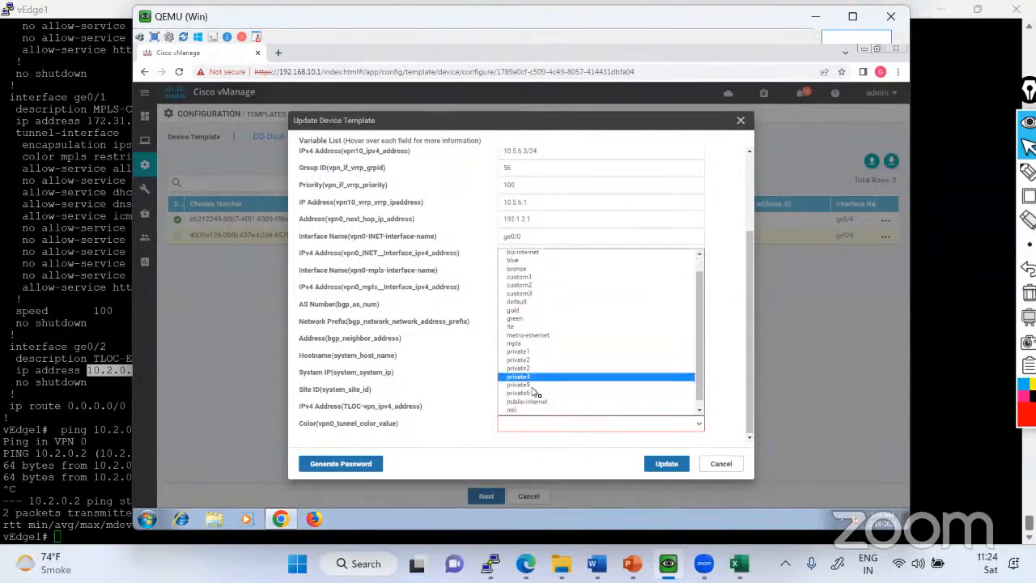
scroll(535, 385, down, 1)
click(518, 344)
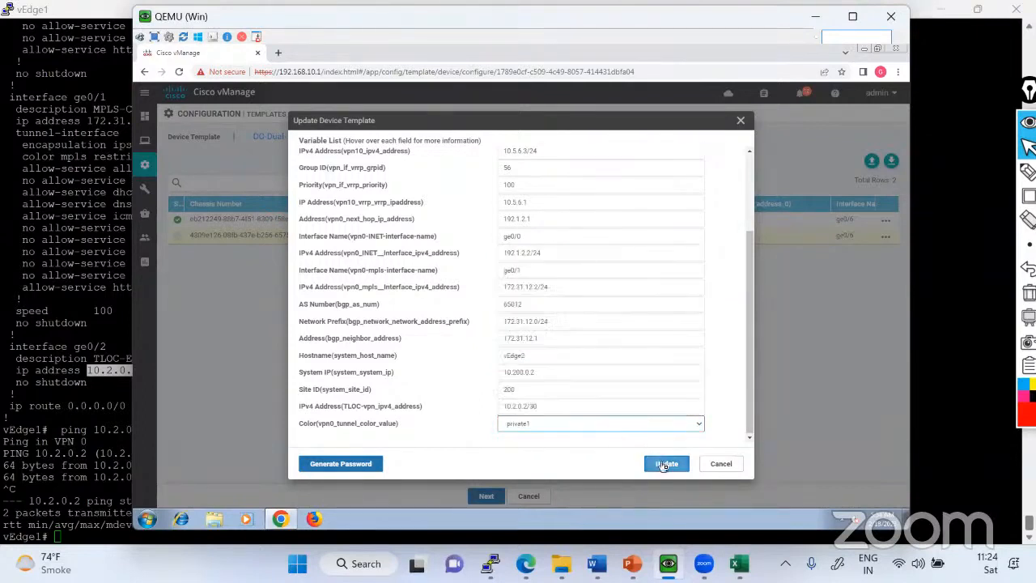
click(664, 465)
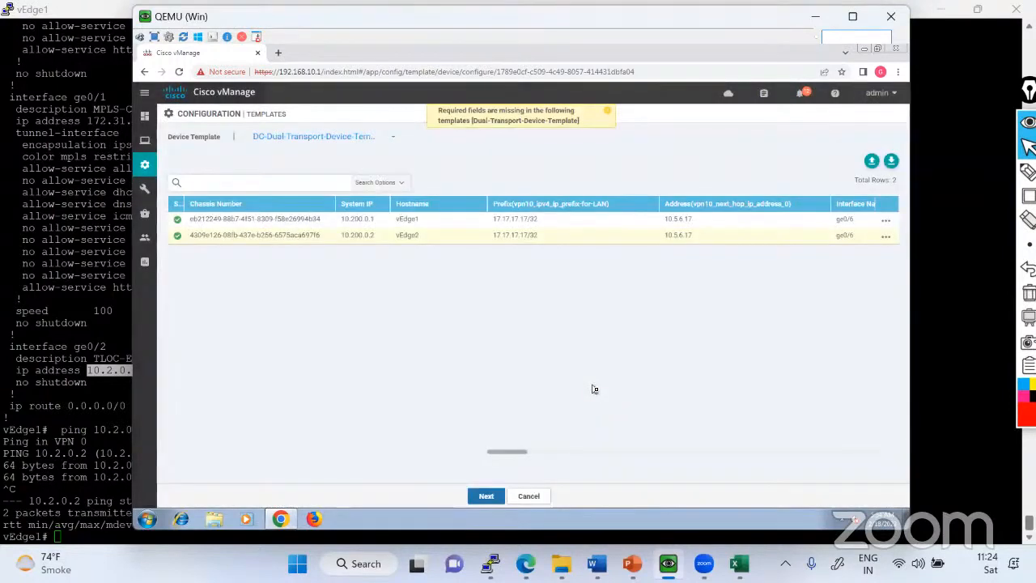
Try to proceed with the device template update, and recheck vEdge1's template variables through the tunnel color before reapplying them.
click(485, 499)
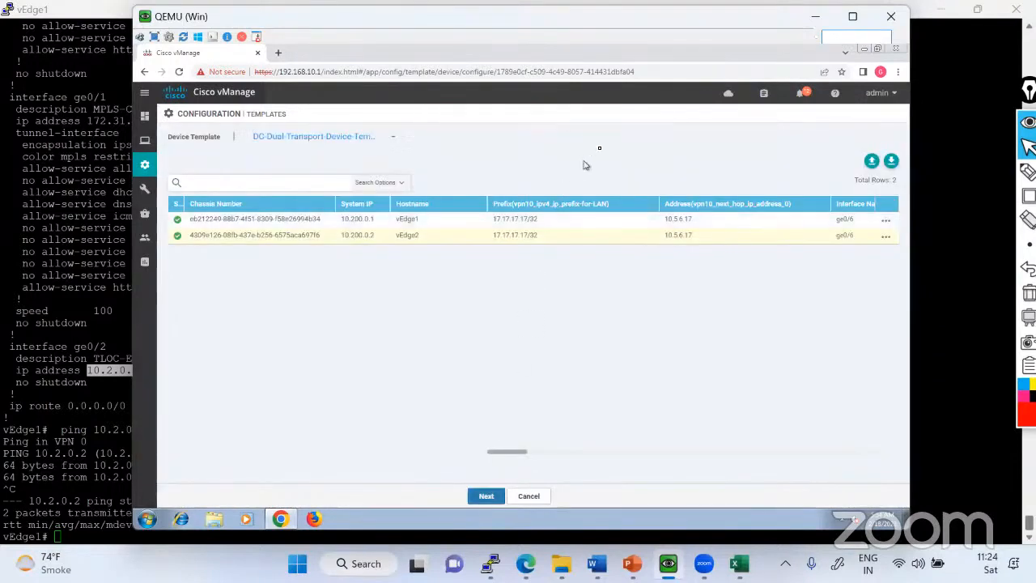
click(485, 499)
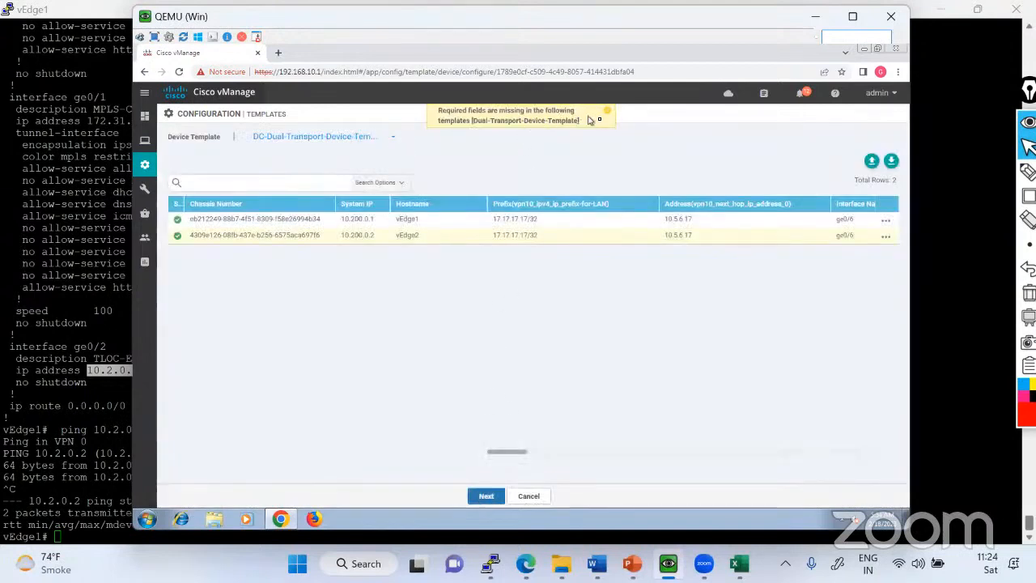
click(885, 222)
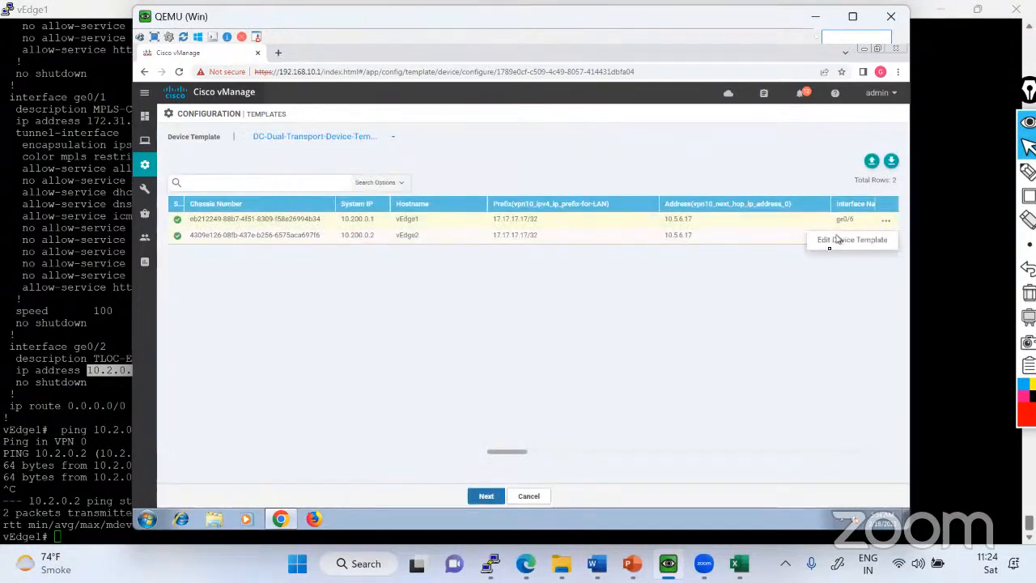
click(828, 247)
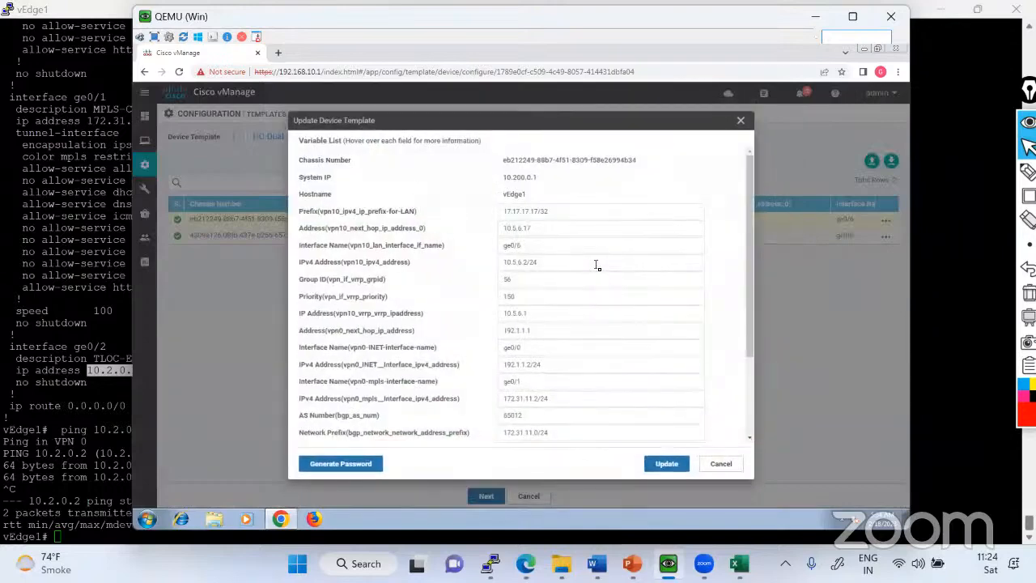
scroll(596, 264, down, 3)
scroll(596, 265, up, 3)
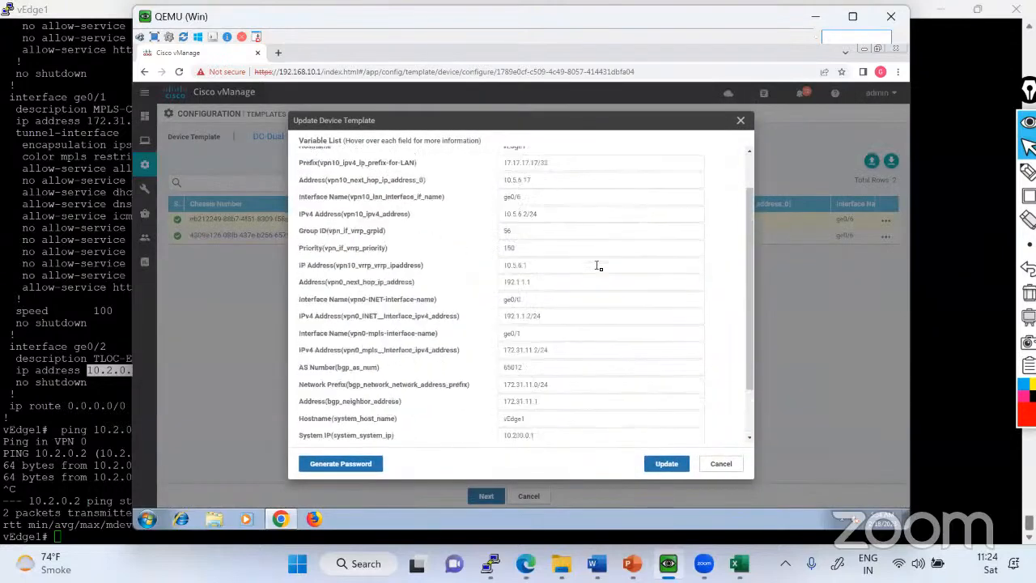
scroll(597, 266, down, 3)
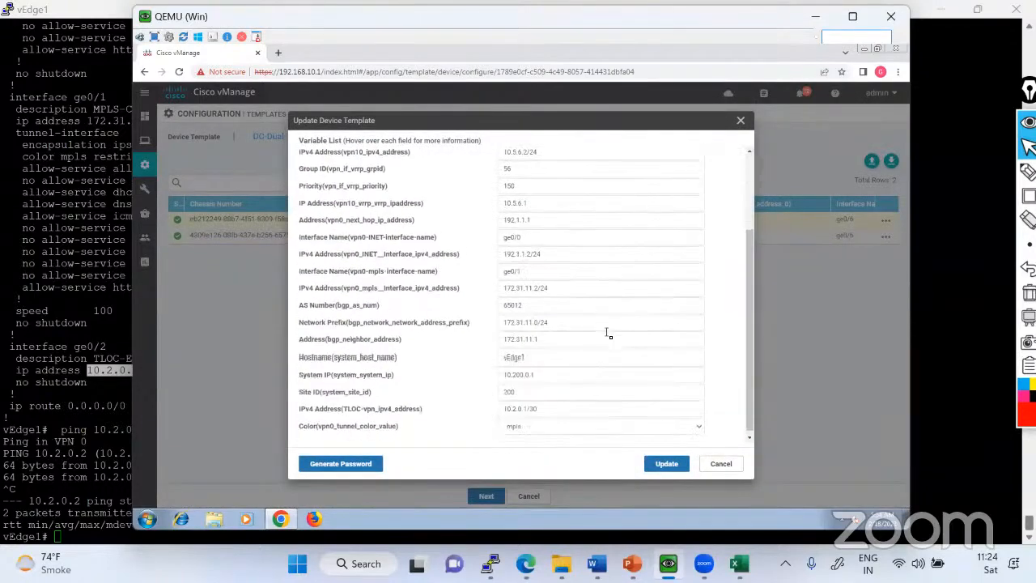
click(665, 467)
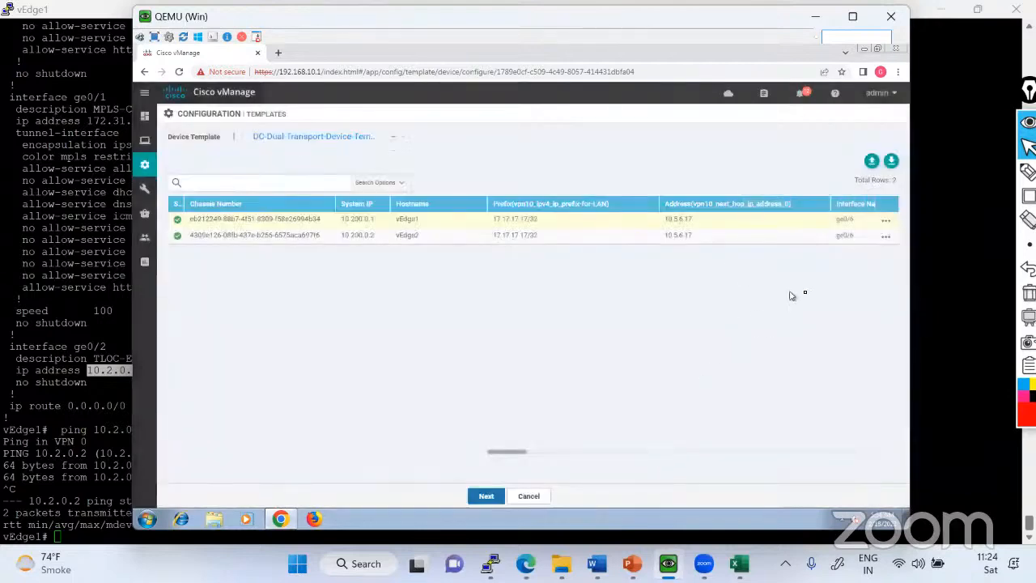
Recheck vEdge2's device template variables through the tunnel color, reapply them and try to proceed with the update.
click(887, 238)
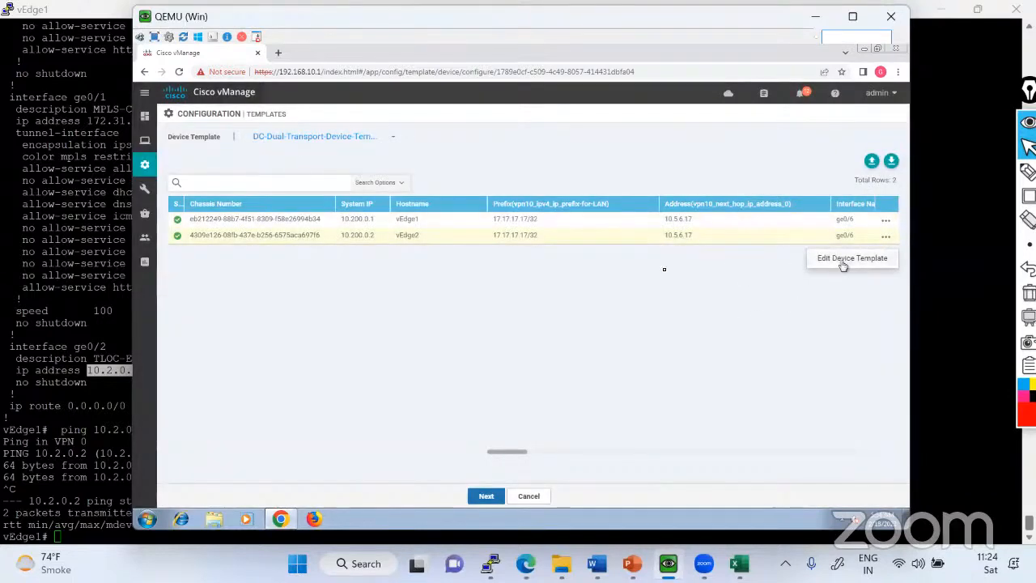
click(845, 261)
scroll(568, 246, down, 3)
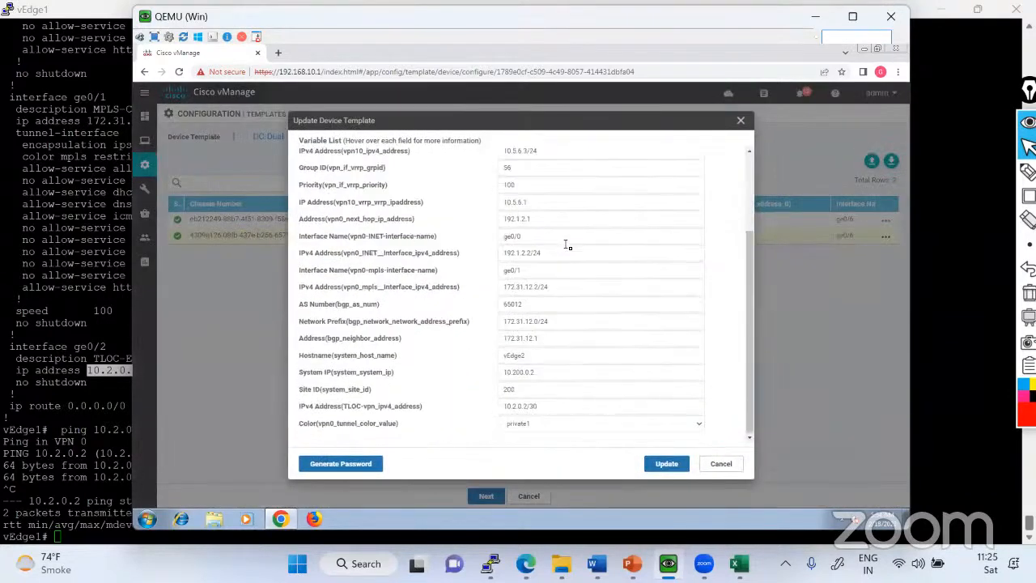
click(667, 464)
click(491, 497)
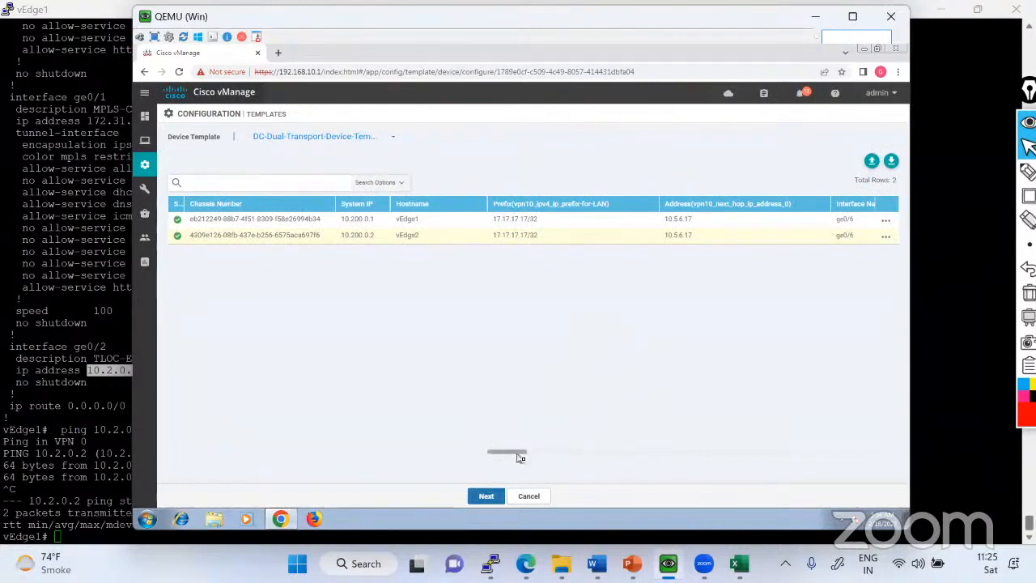
Check the tunnel color and remaining variable columns for both devices in the table, and retry proceeding with the update.
drag(523, 453, 787, 460)
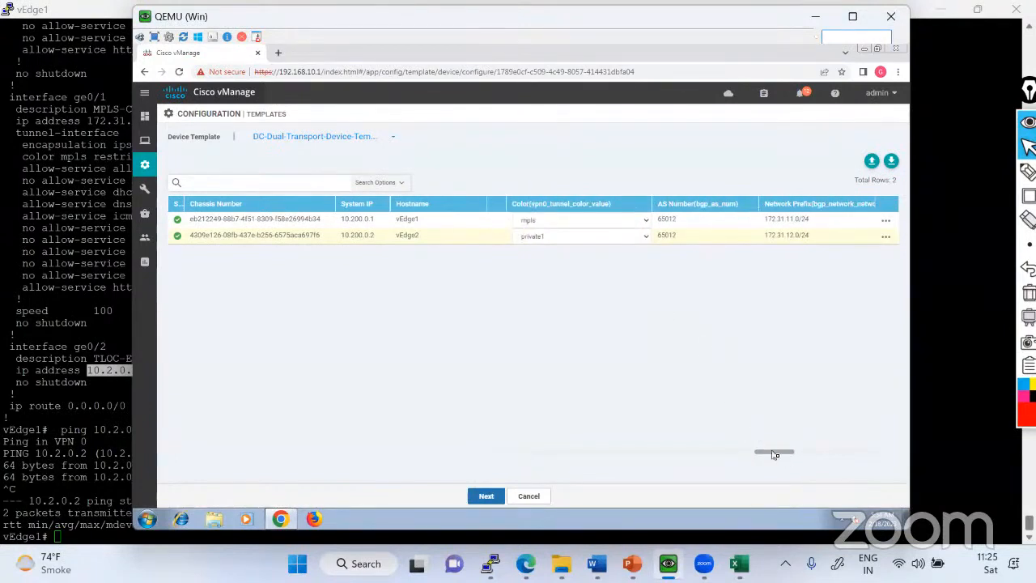
drag(775, 451, 886, 458)
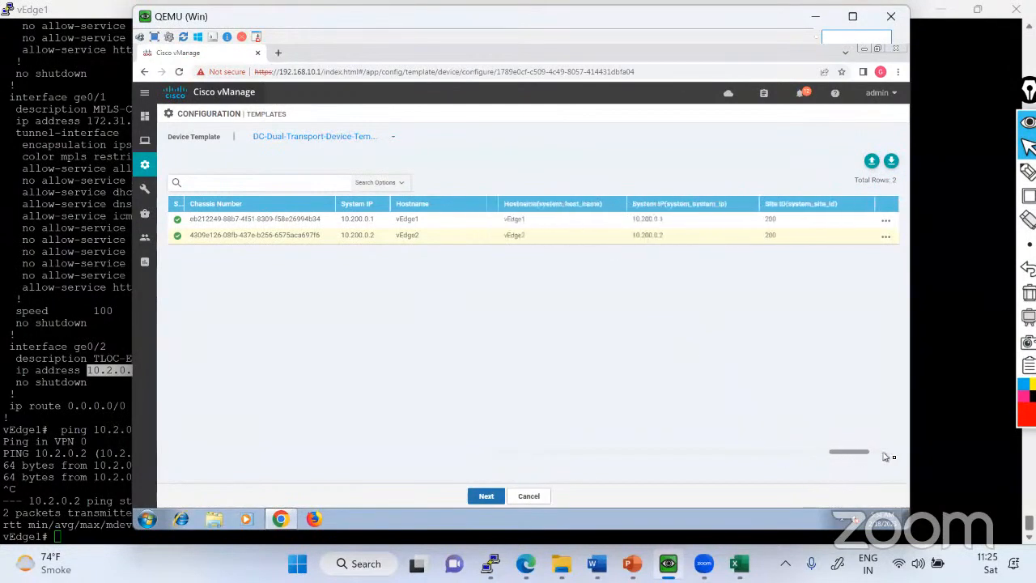
click(495, 497)
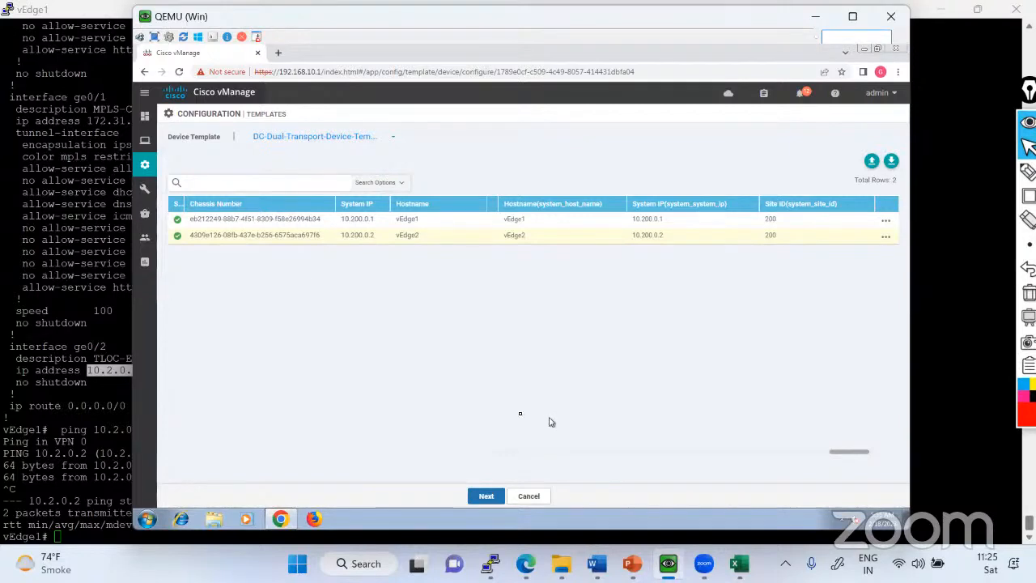
Leave the device template update and open the list of feature templates.
mouse_move(145, 166)
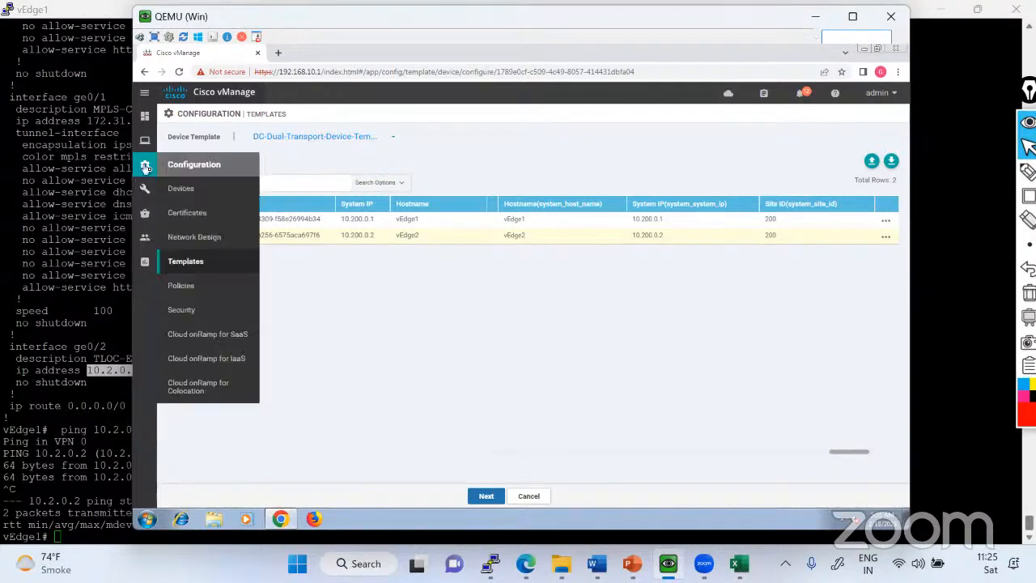
click(198, 267)
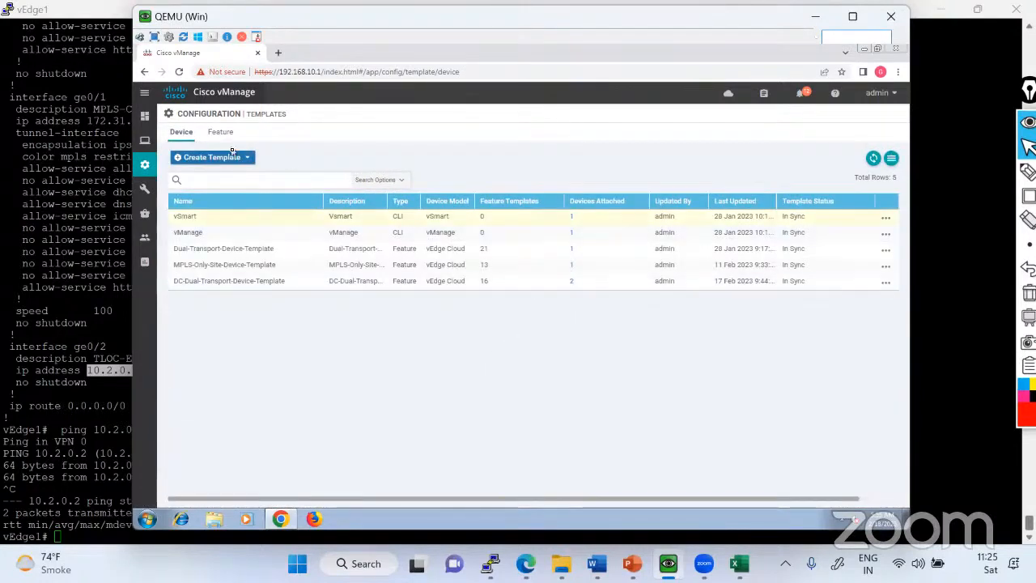
click(220, 135)
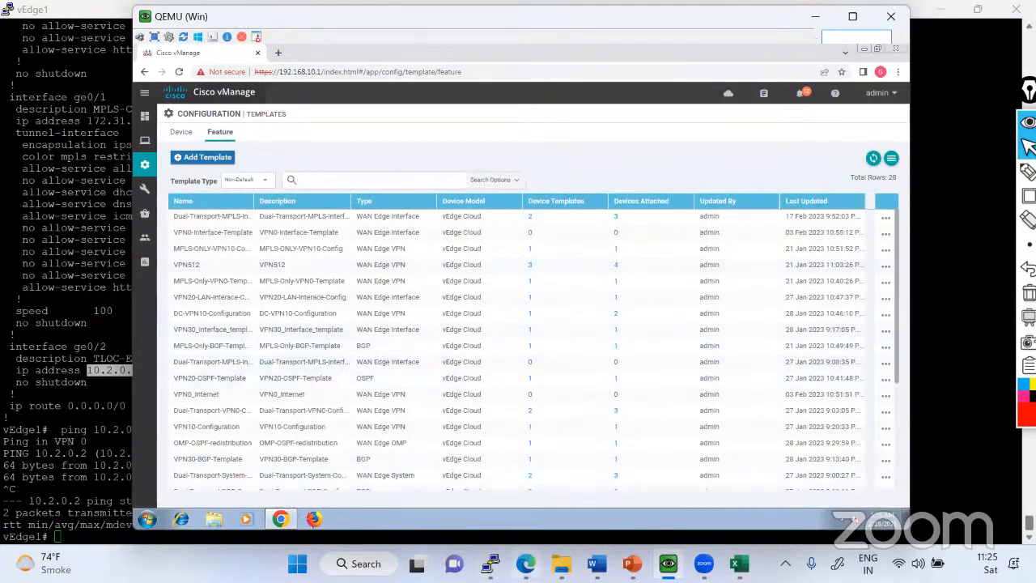
Switch to the EVE topology and draw red freehand lines tracing the paths from vEdge1 to MPLS, vEdge2 to INET, and between both vEdges.
click(526, 564)
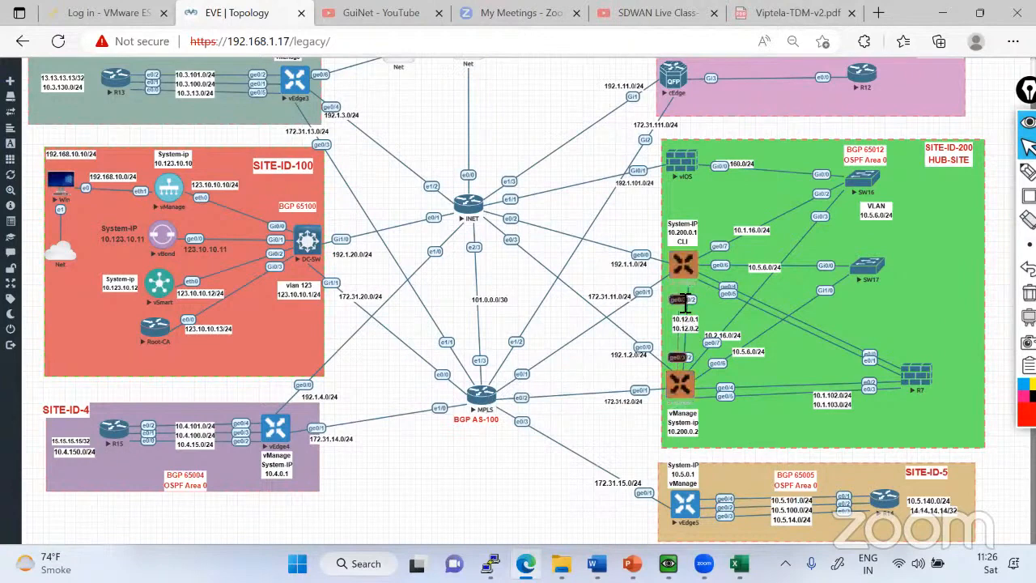
mouse_move(1029, 172)
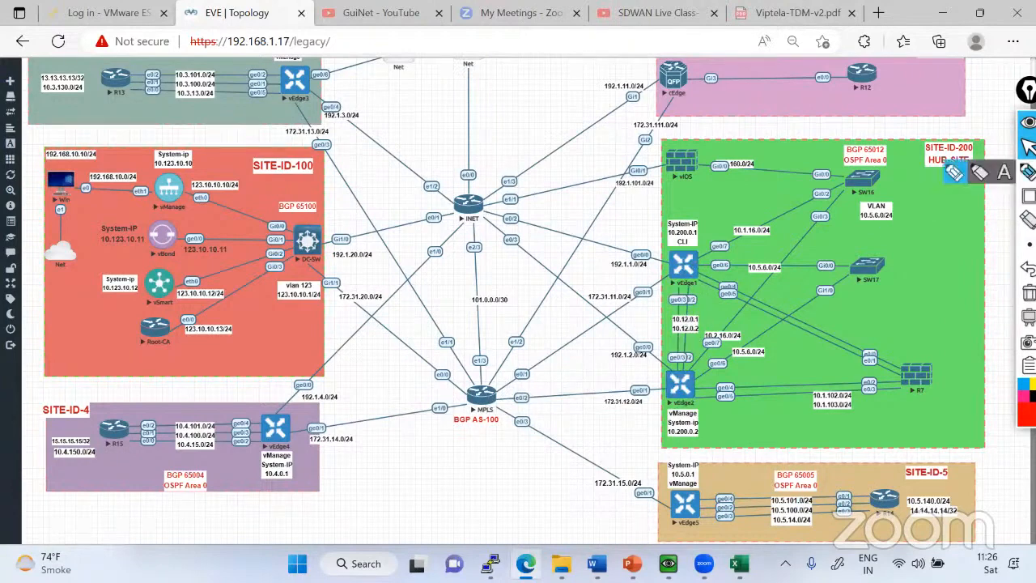
click(1027, 90)
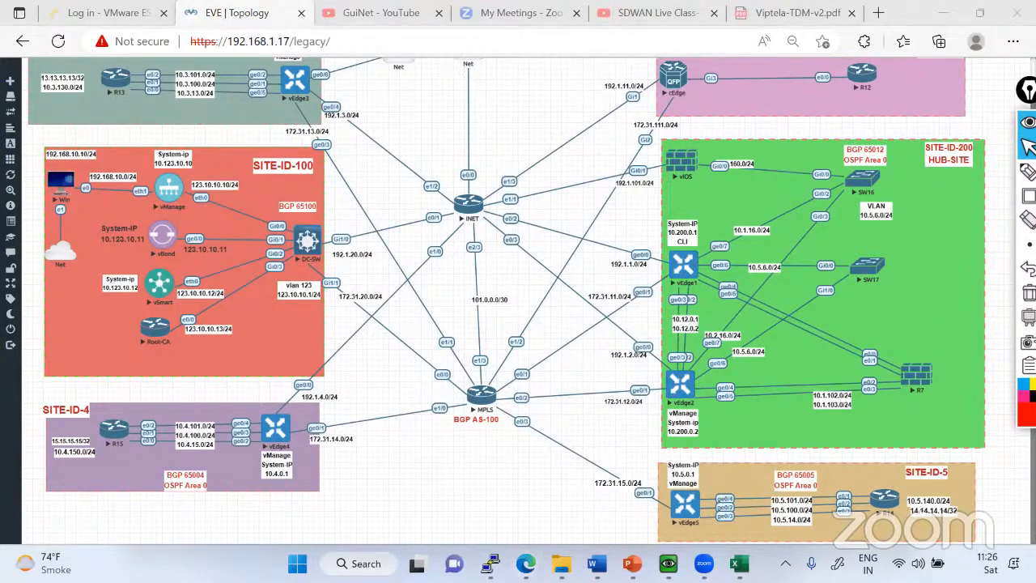
mouse_move(1022, 172)
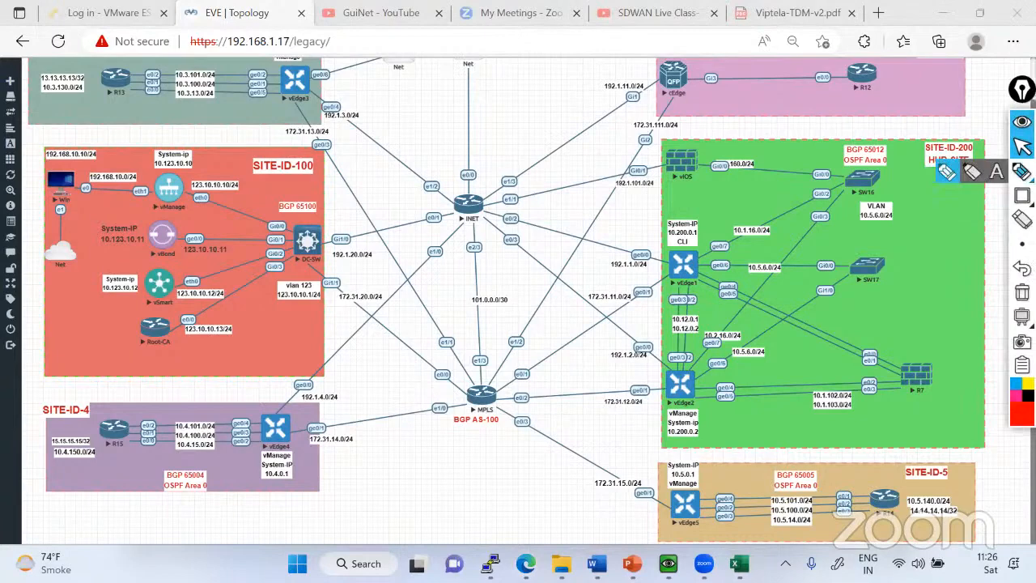
click(948, 171)
mouse_move(683, 279)
mouse_down()
mouse_move(680, 374)
mouse_move(684, 276)
mouse_move(591, 332)
mouse_up()
mouse_move(687, 278)
mouse_down()
mouse_move(689, 373)
mouse_move(476, 212)
mouse_up()
mouse_move(603, 326)
mouse_down()
mouse_move(486, 386)
mouse_move(493, 398)
mouse_move(565, 368)
mouse_move(690, 280)
mouse_up()
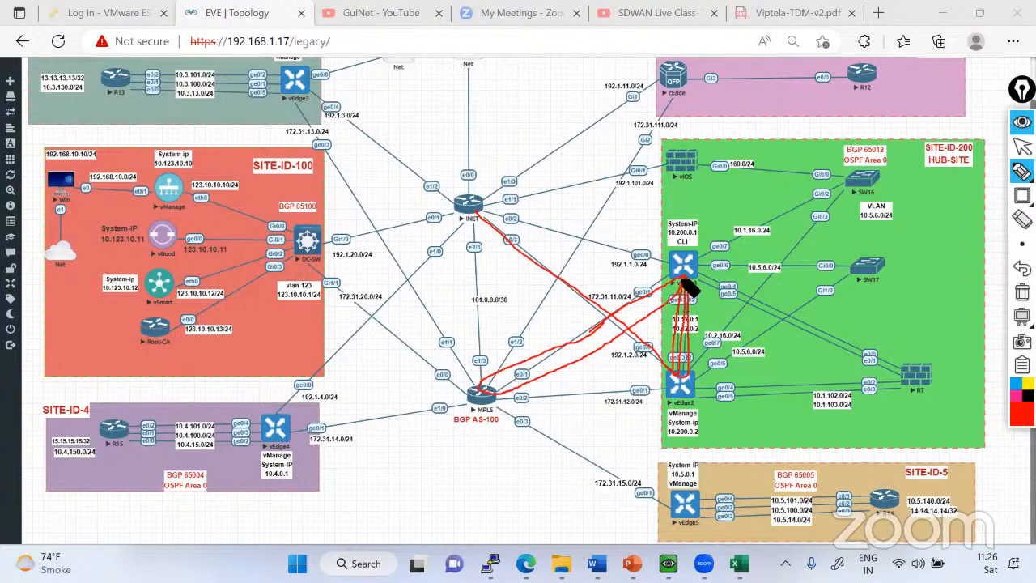
click(1022, 146)
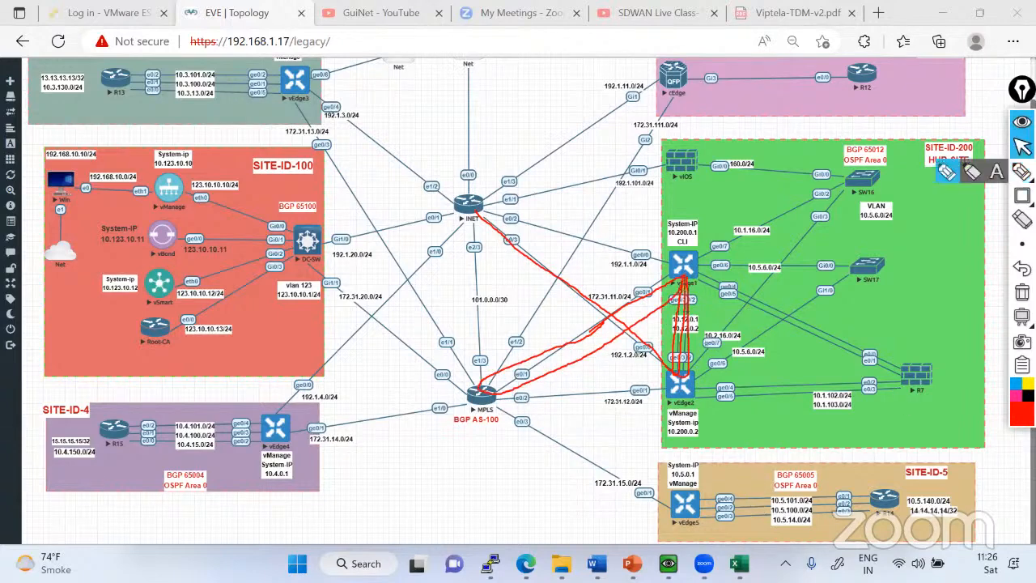
Switch to vManage, open the WAN Edge device list and erase the red freehand lines from the screen.
click(668, 563)
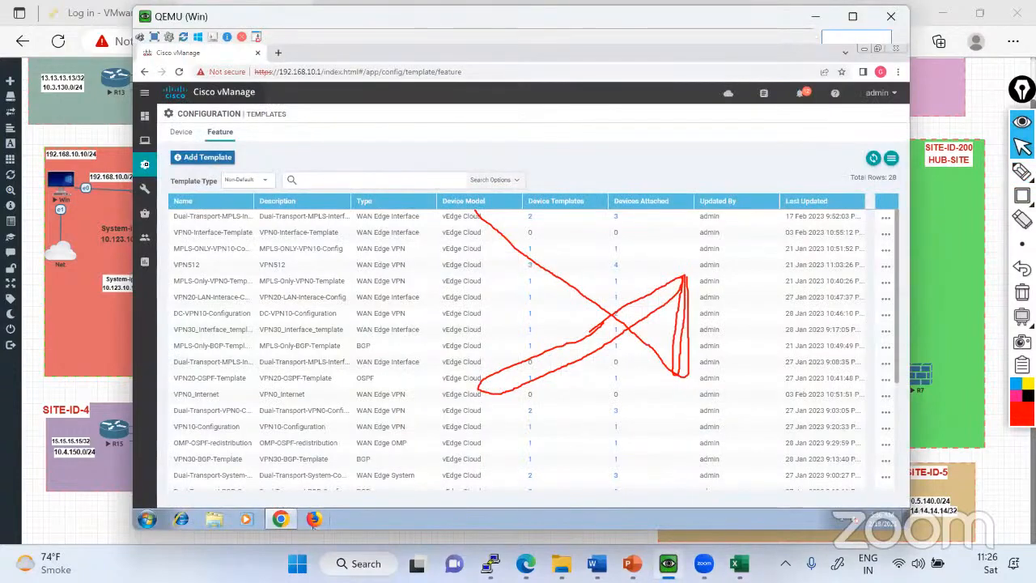
click(194, 199)
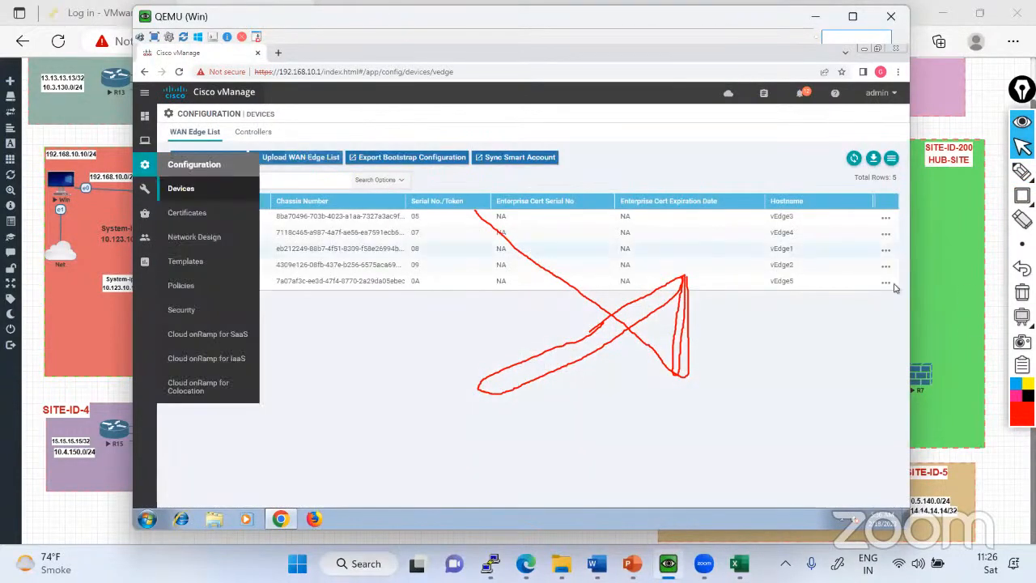
click(1023, 293)
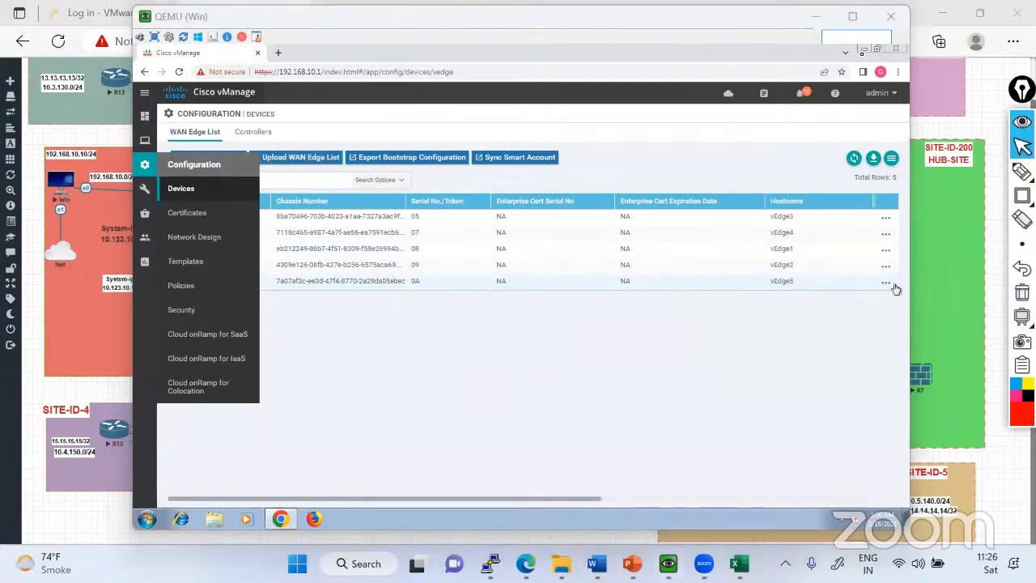
click(816, 17)
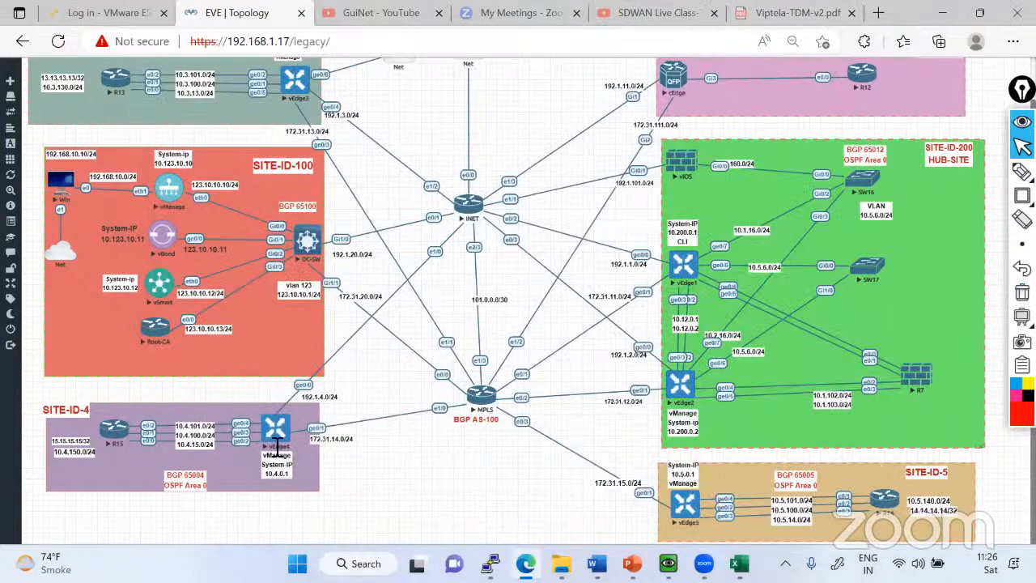
Switch to the vEdge1 console and display its OMP routes with show omp routes.
key(alt+Tab)
key(Return)
key(Return)
key(Return)
key(Return)
text(sh )
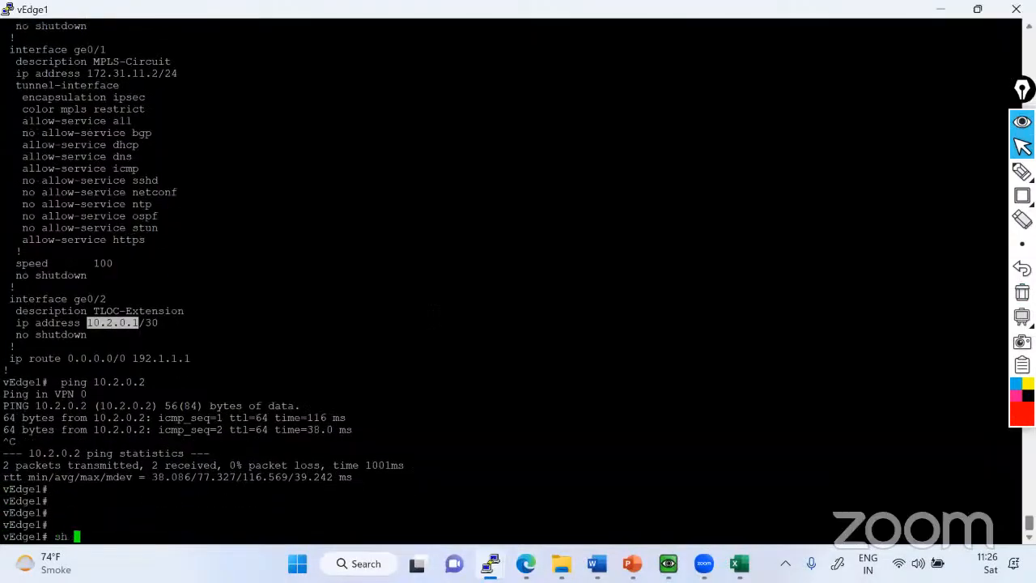
text(omp rou)
key(Tab)
key(Return)
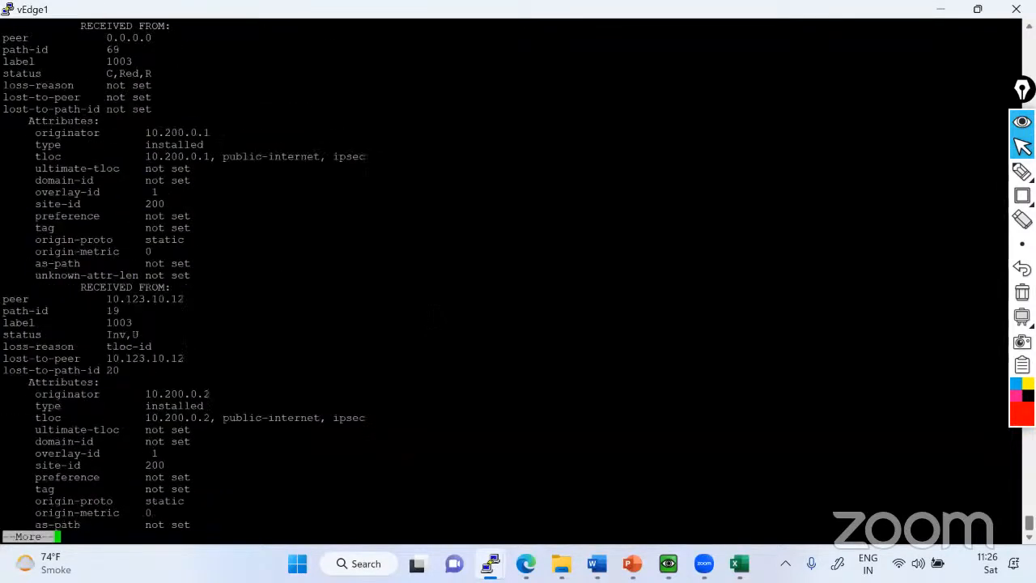
Abort the long listing and display the OMP routes in table form with show omp routes | tab.
key(ctrl+c)
key(Up)
text(| t)
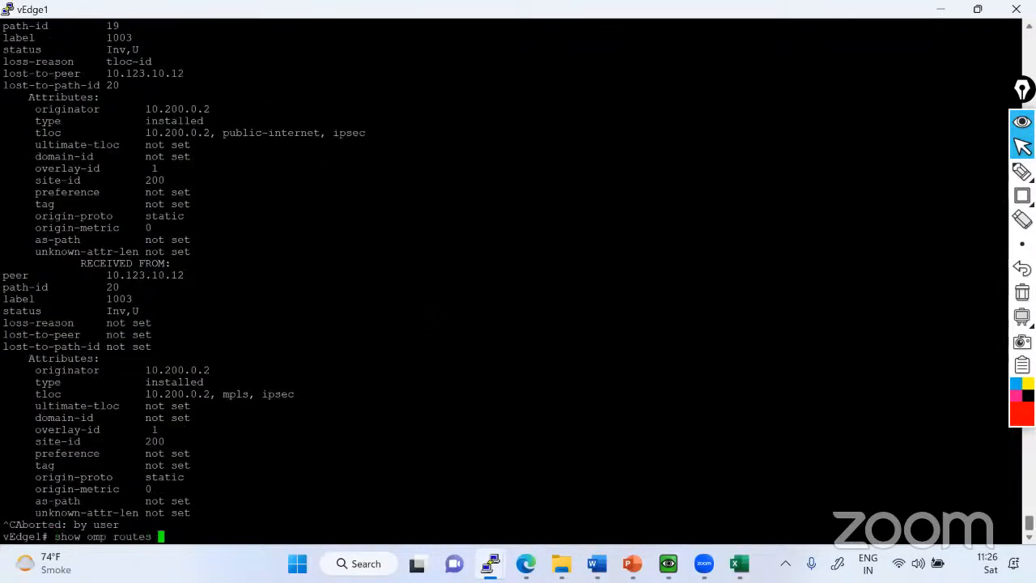
text(ab)
key(Return)
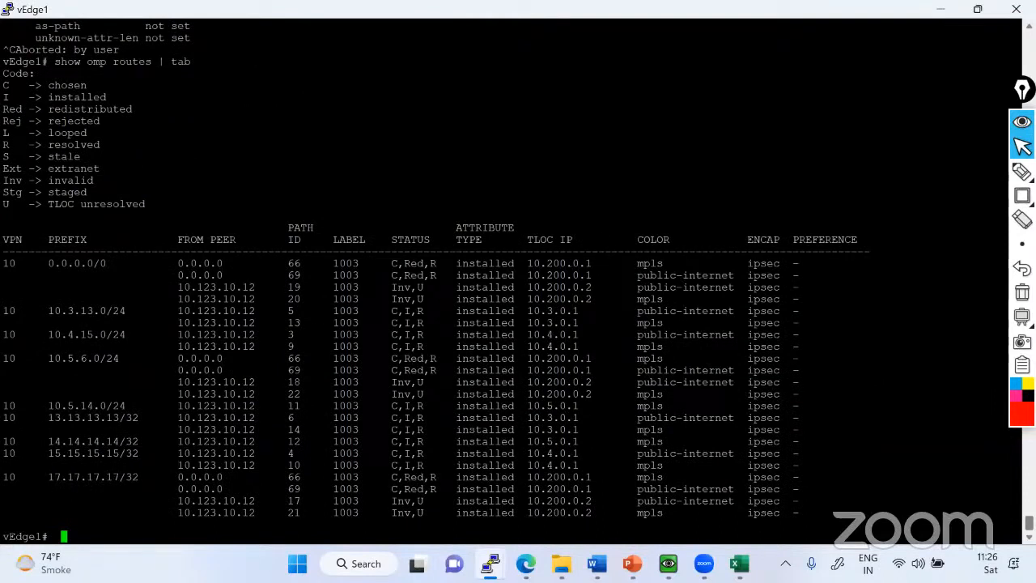
Mark the 15.15.15.15/32 route rows with red rectangles, also boxing their status, attribute type and color entries.
drag(42, 453, 112, 453)
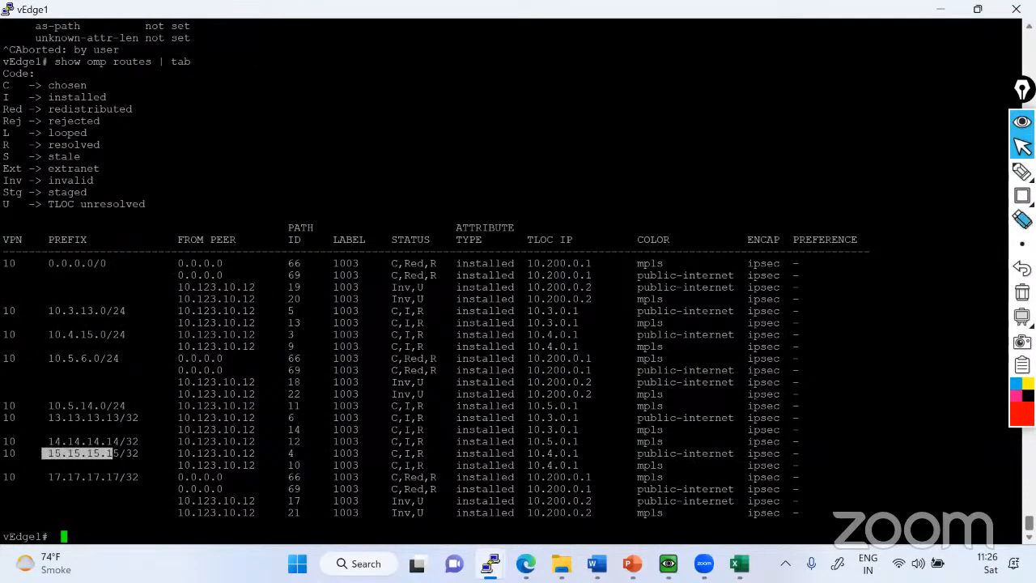
click(1023, 195)
click(976, 199)
mouse_move(2, 448)
mouse_down()
mouse_move(108, 468)
mouse_move(816, 472)
mouse_up()
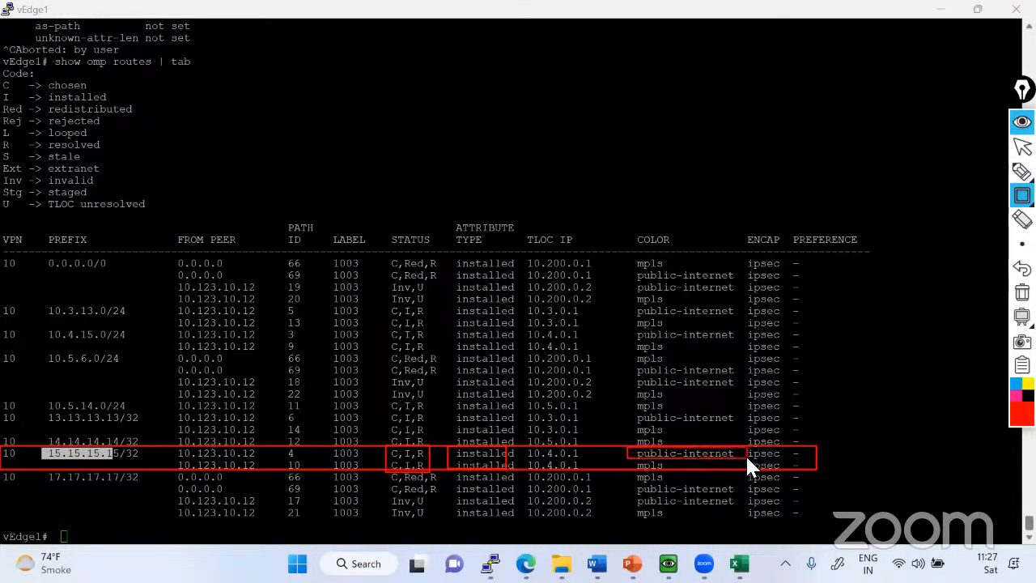
drag(745, 454, 754, 466)
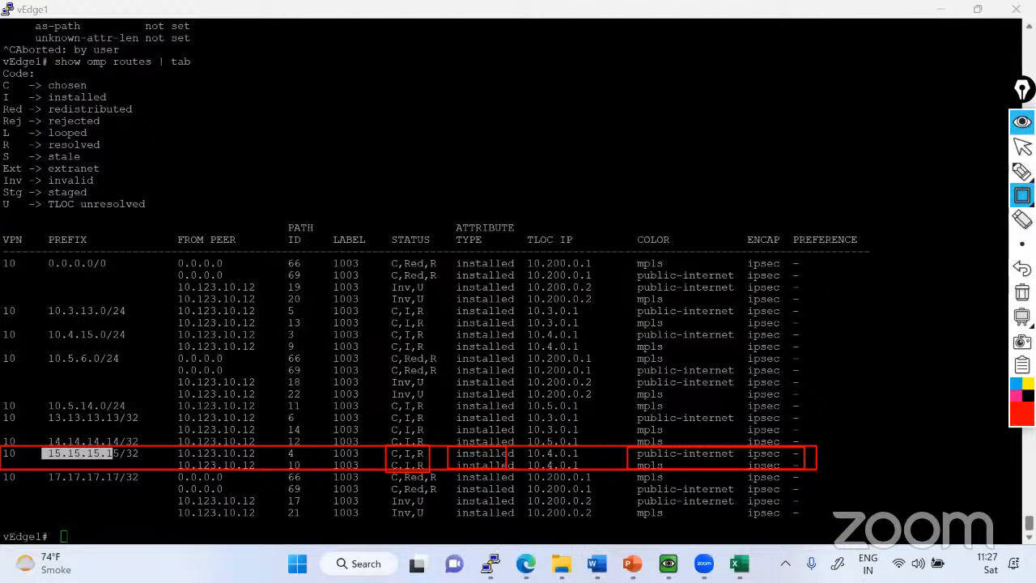
Return to the vEdge1 prompt, add blank lines below the route table and erase all red rectangles.
click(1023, 146)
double_click(142, 500)
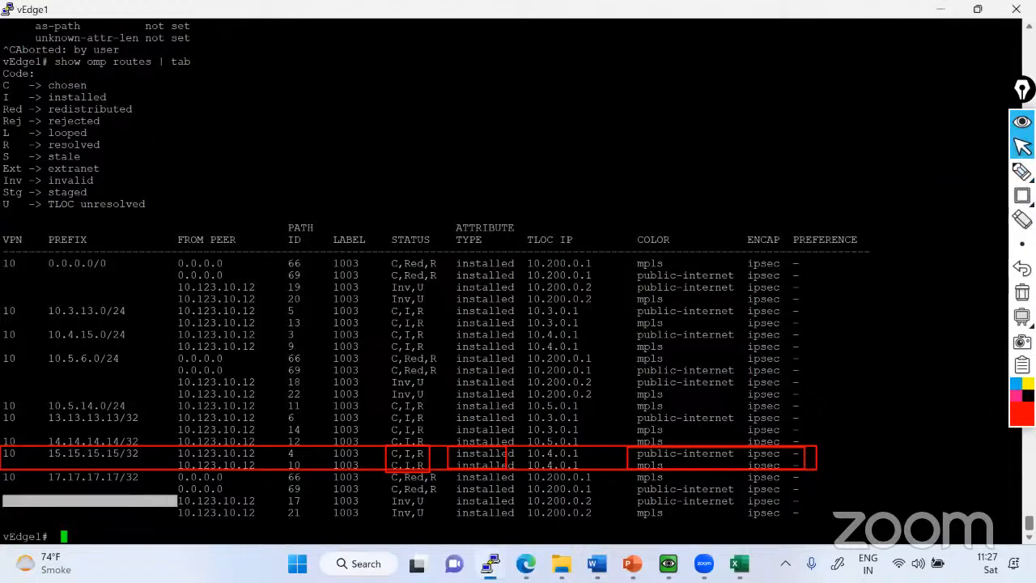
drag(1023, 317, 1024, 313)
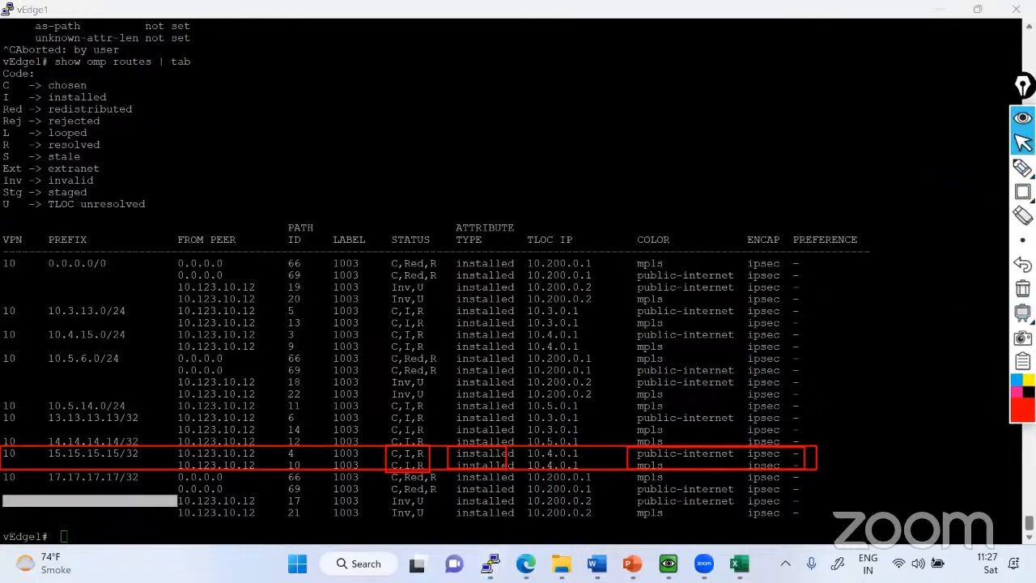
click(447, 451)
key(Return)
key(Return)
key(Return)
key(Return)
key(Return)
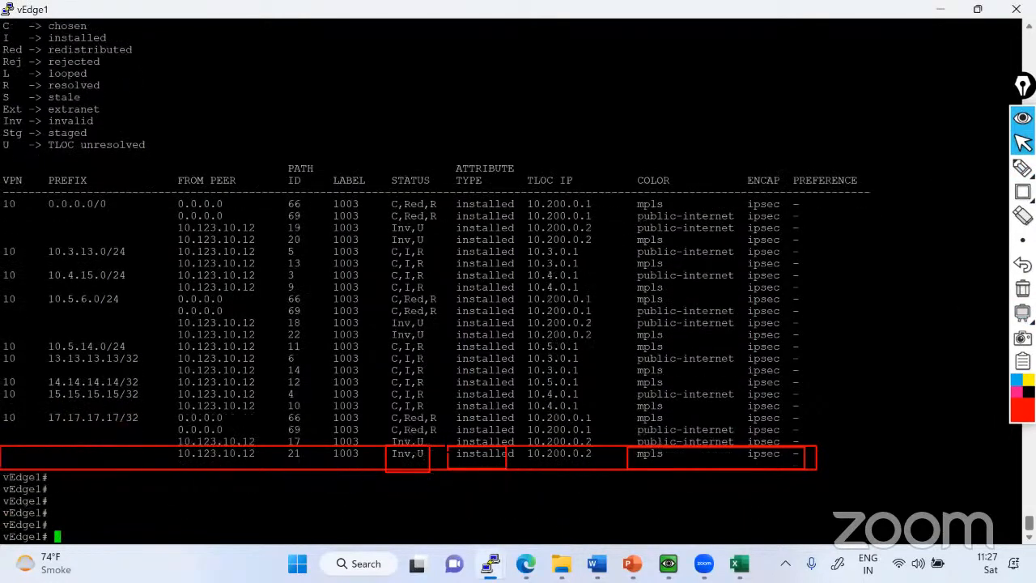
click(1023, 289)
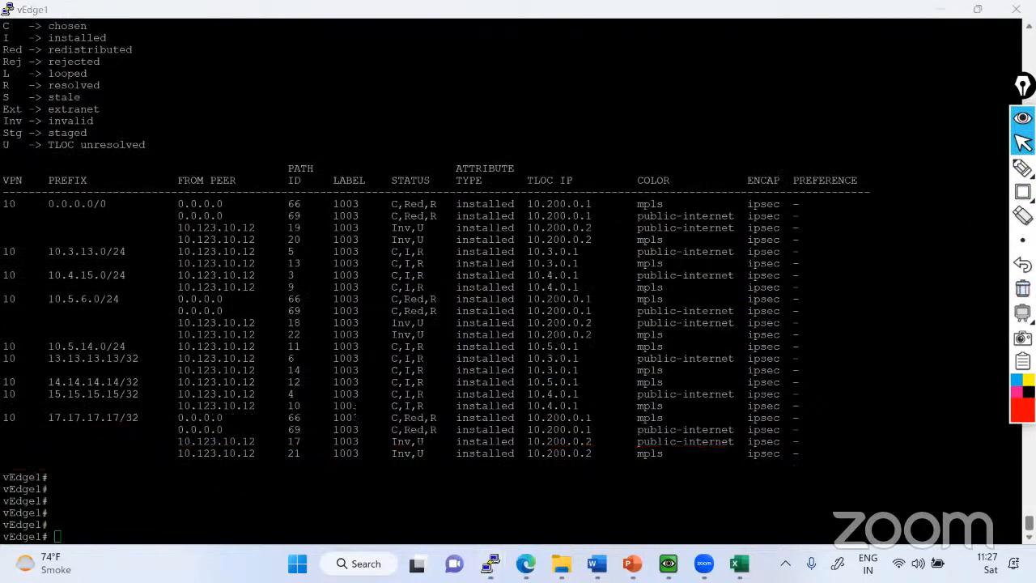
List the show interface options, display the details of ge0/1 and check its received and transmitted packet counters.
click(647, 389)
text(sho)
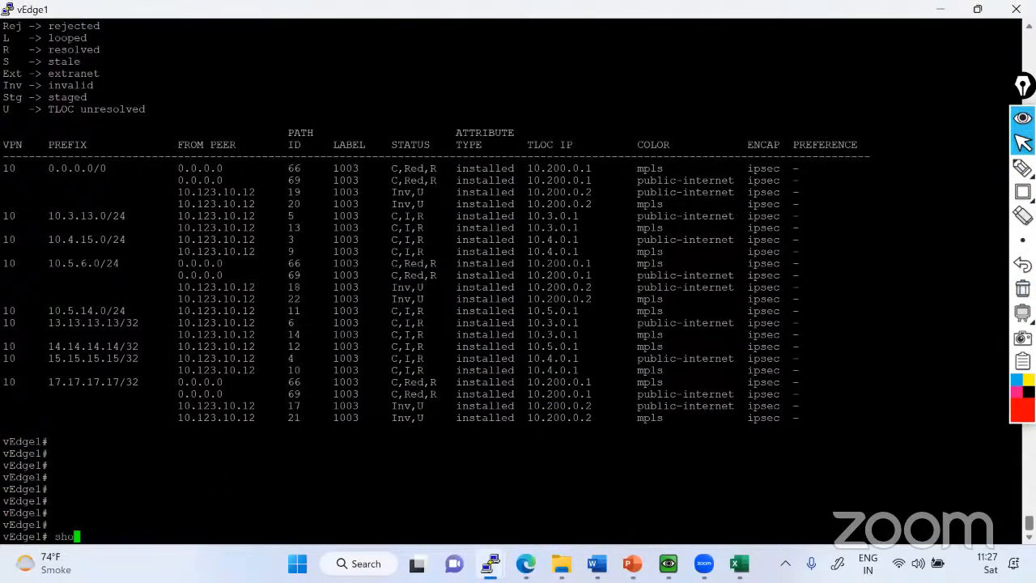
text(w interface ?)
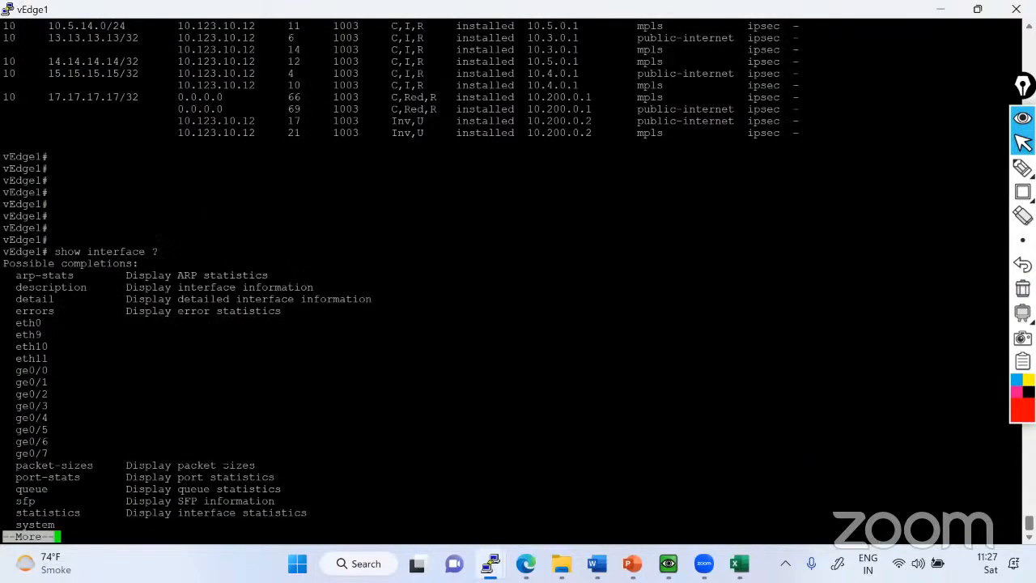
double_click(18, 381)
key(space)
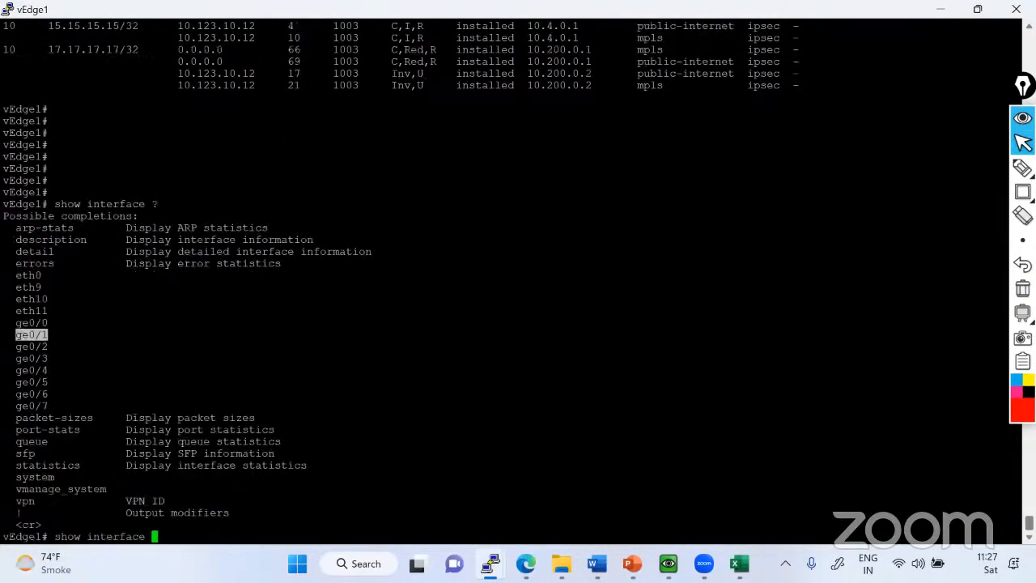
text(ge0/1)
key(Return)
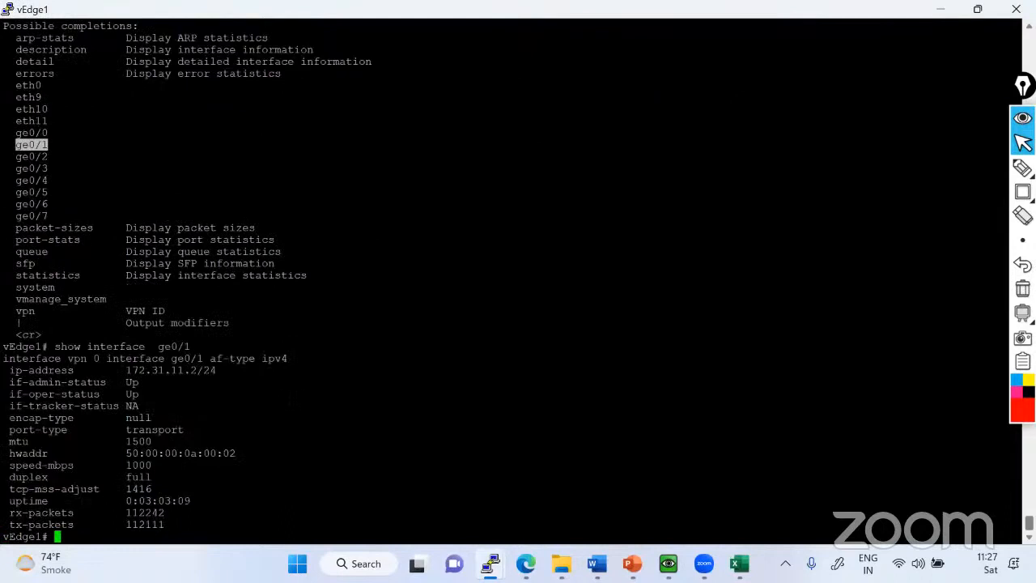
drag(6, 513, 169, 524)
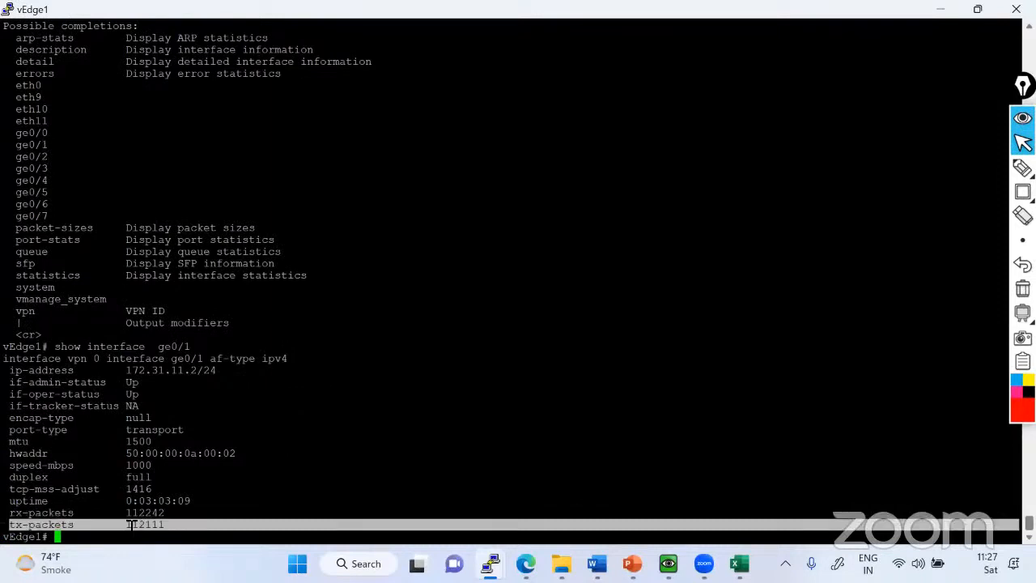
Display the details of interface ge0/2 and compare its packet counters with those of ge0/1.
text(show interface ge0/2)
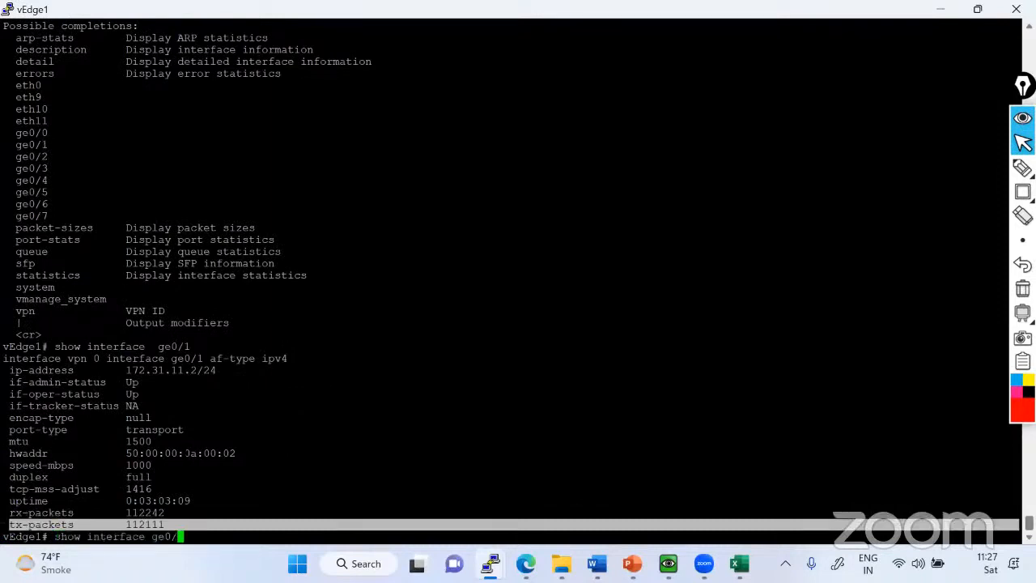
key(Return)
drag(8, 513, 154, 525)
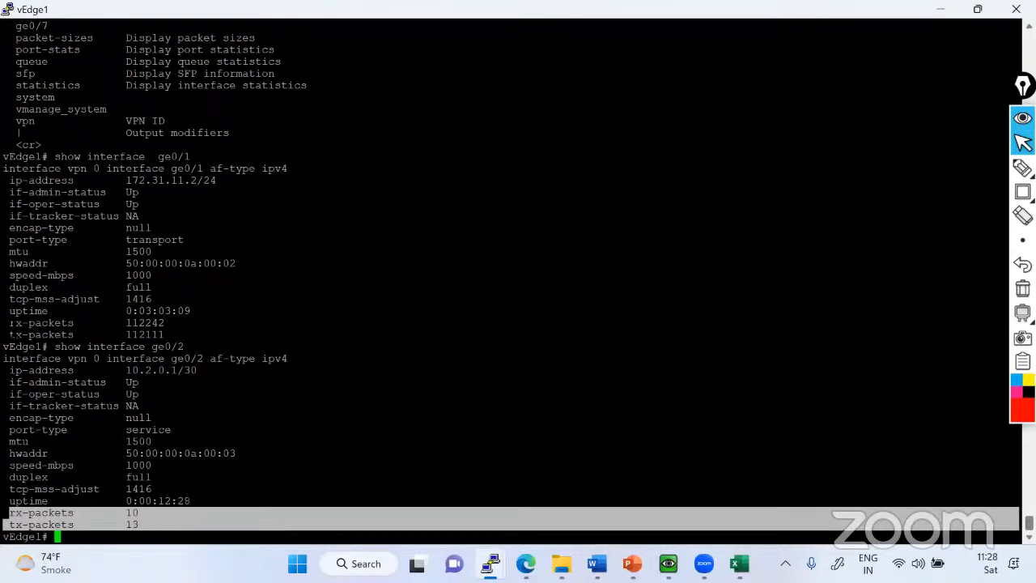
drag(6, 323, 178, 335)
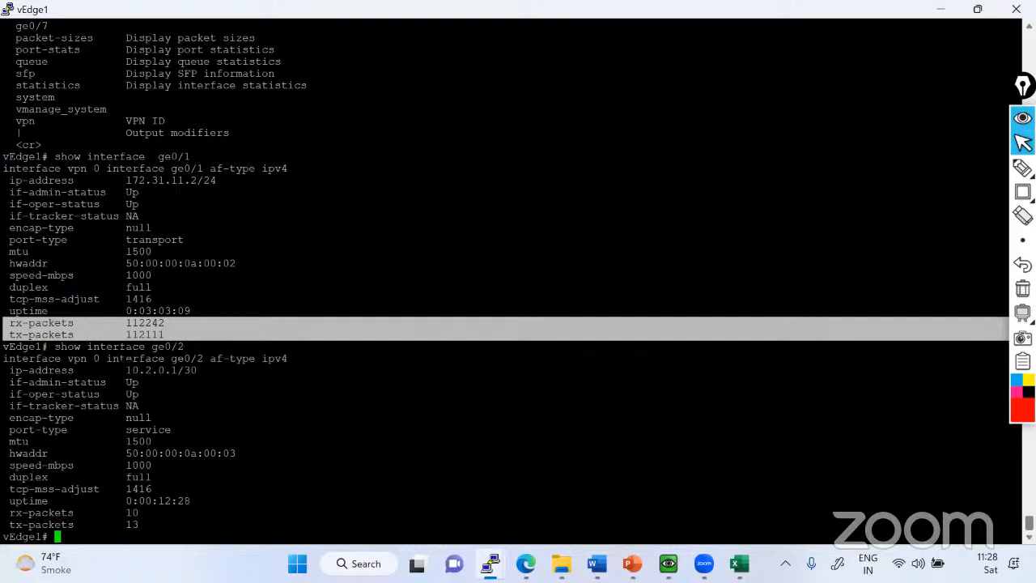
drag(6, 322, 208, 330)
Switch to vManage, list the reachable WAN Edges from the main dashboard and open vEdge1's Real Time monitoring.
click(668, 563)
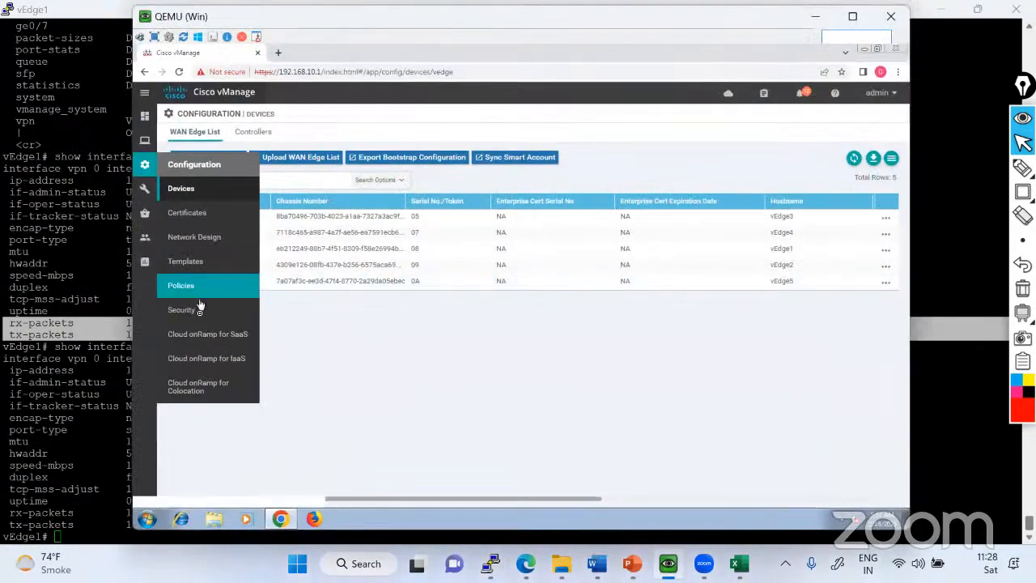
mouse_move(146, 182)
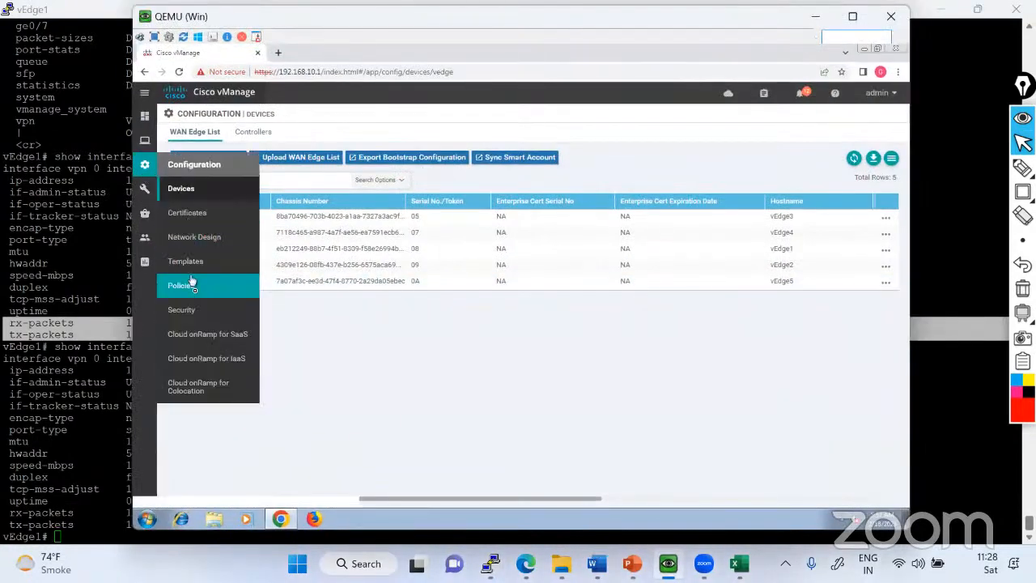
mouse_move(147, 121)
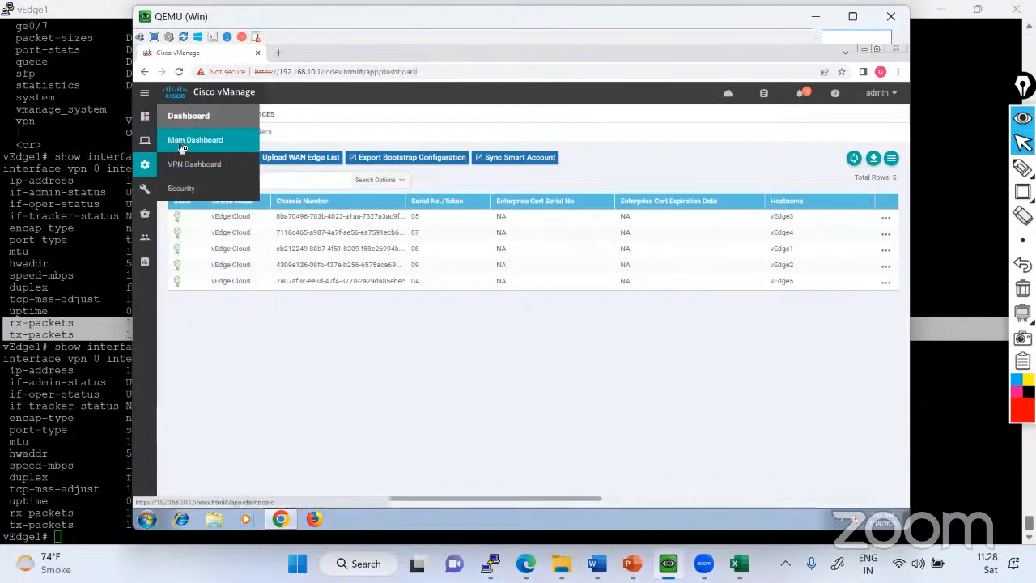
click(180, 143)
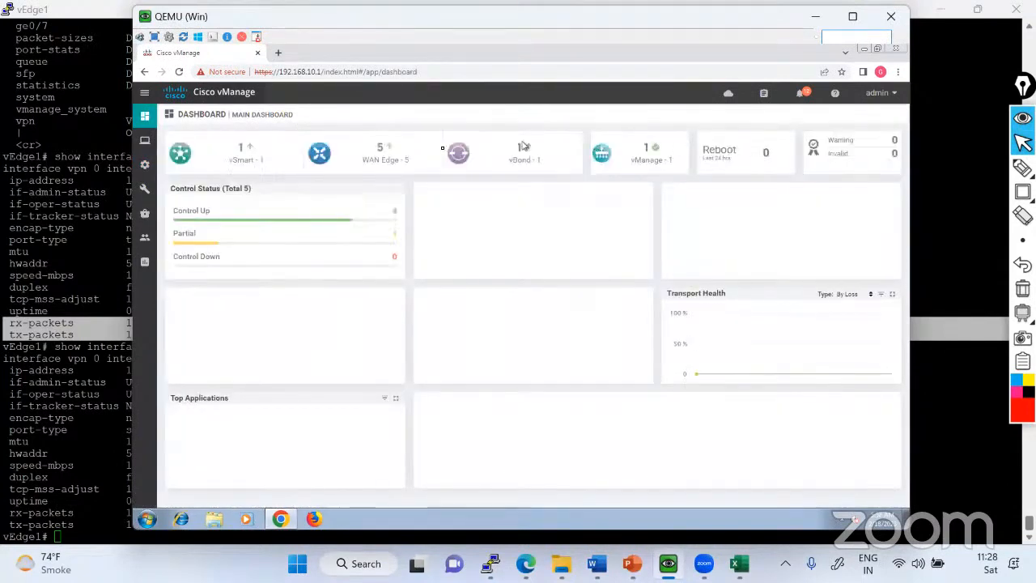
click(389, 155)
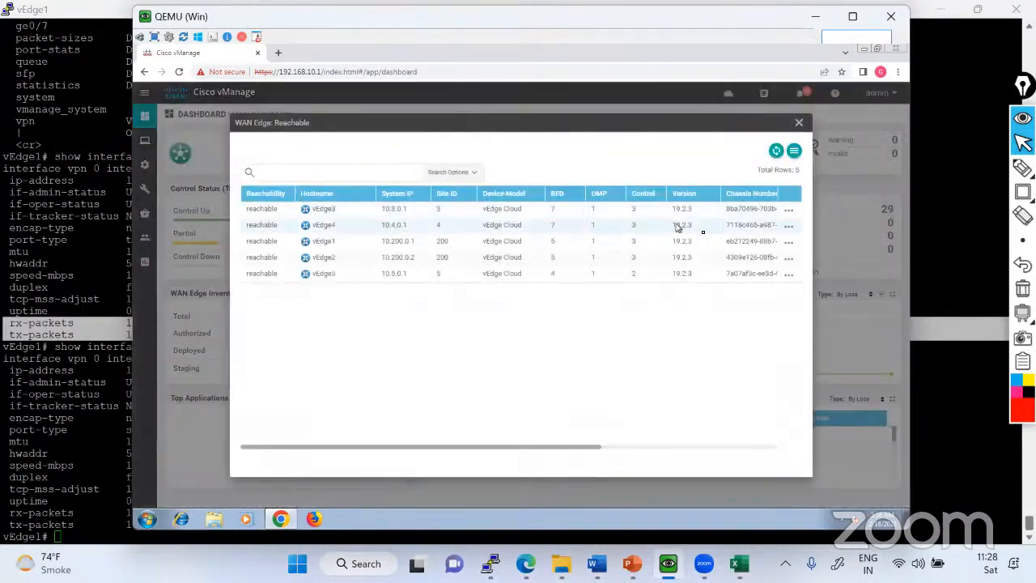
click(789, 241)
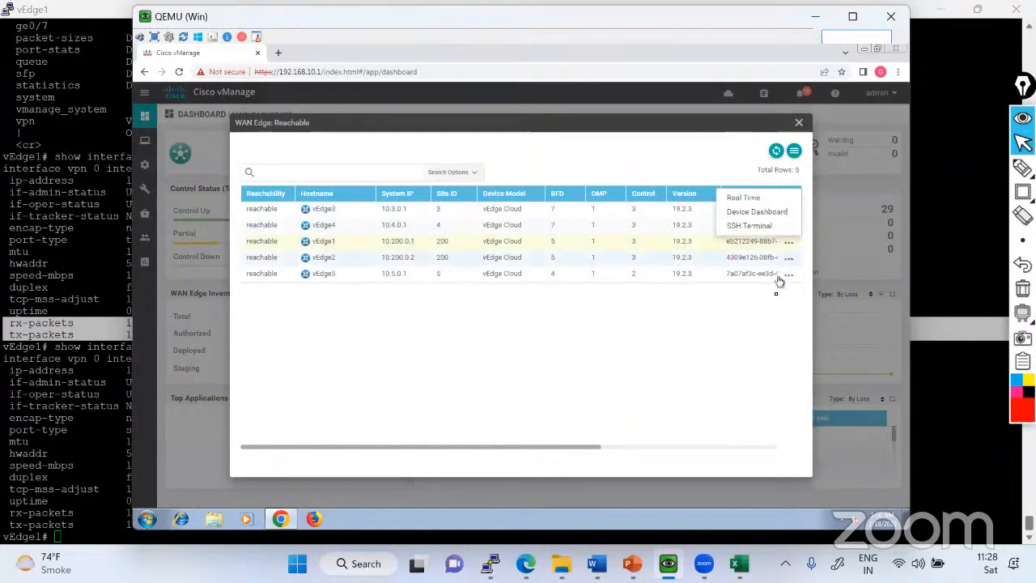
click(742, 198)
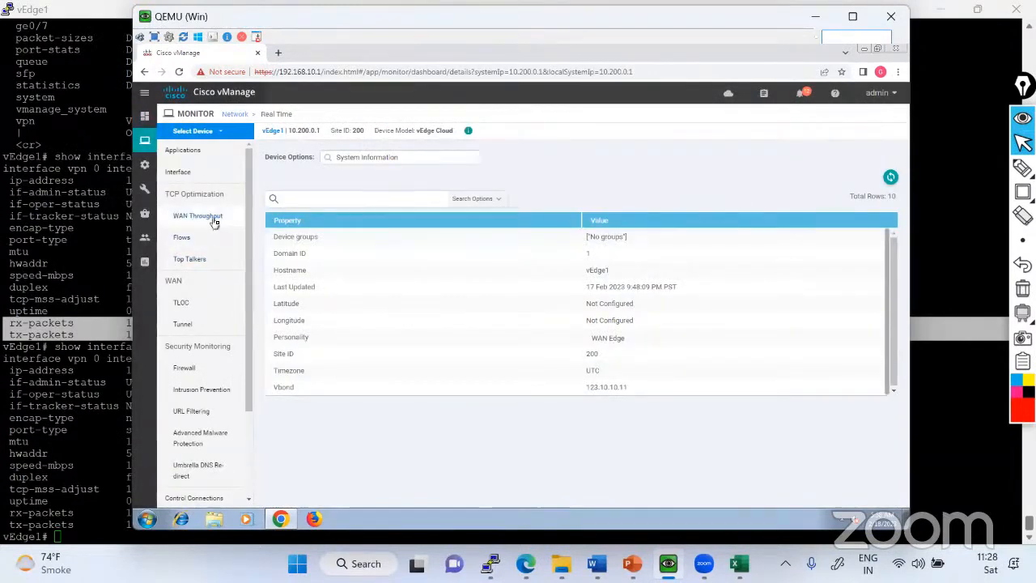
Check vEdge1's WAN Throughput, Applications and Top Talkers monitoring views, and open its Interface view.
click(213, 219)
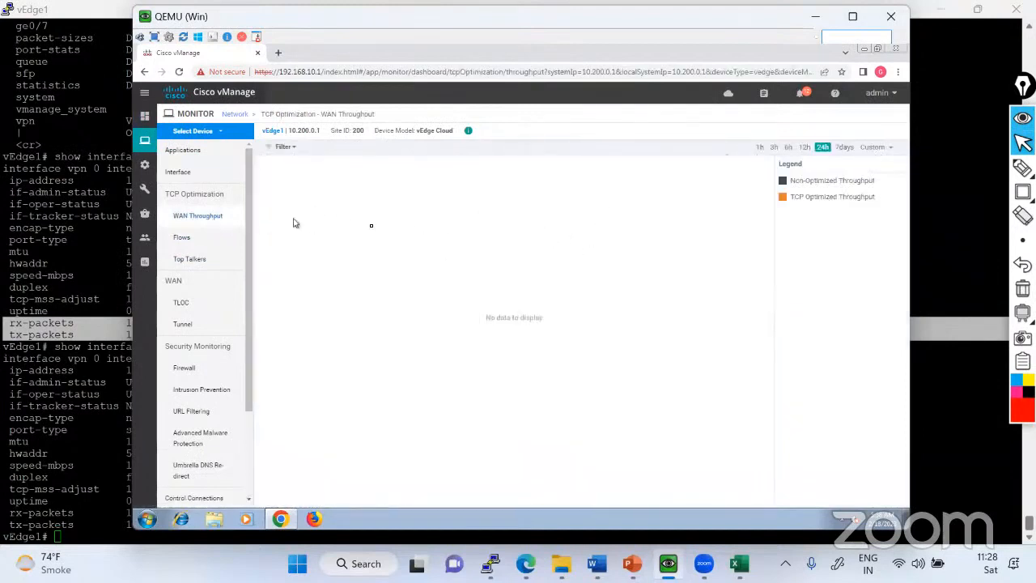
click(183, 150)
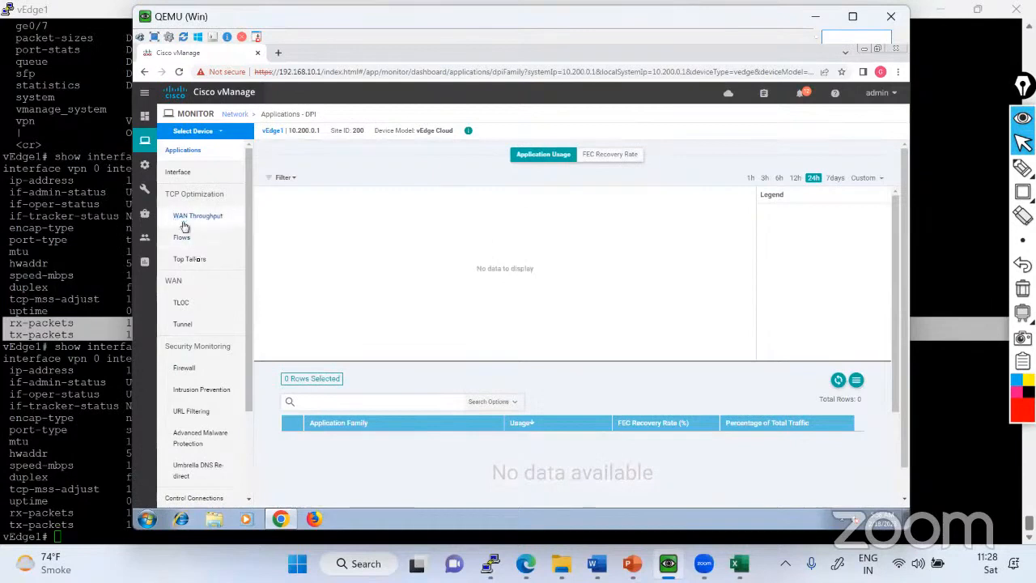
click(199, 261)
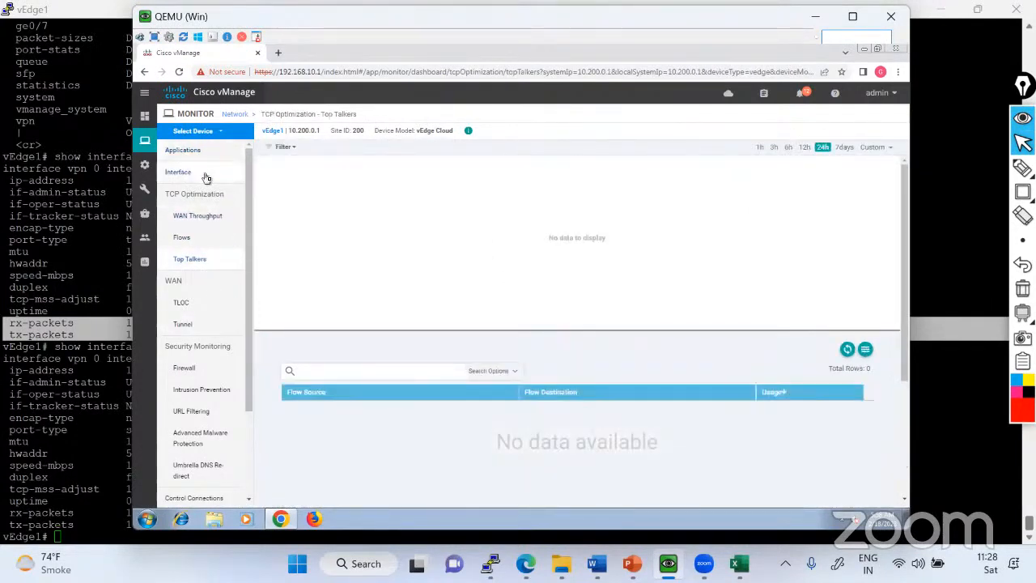
click(206, 175)
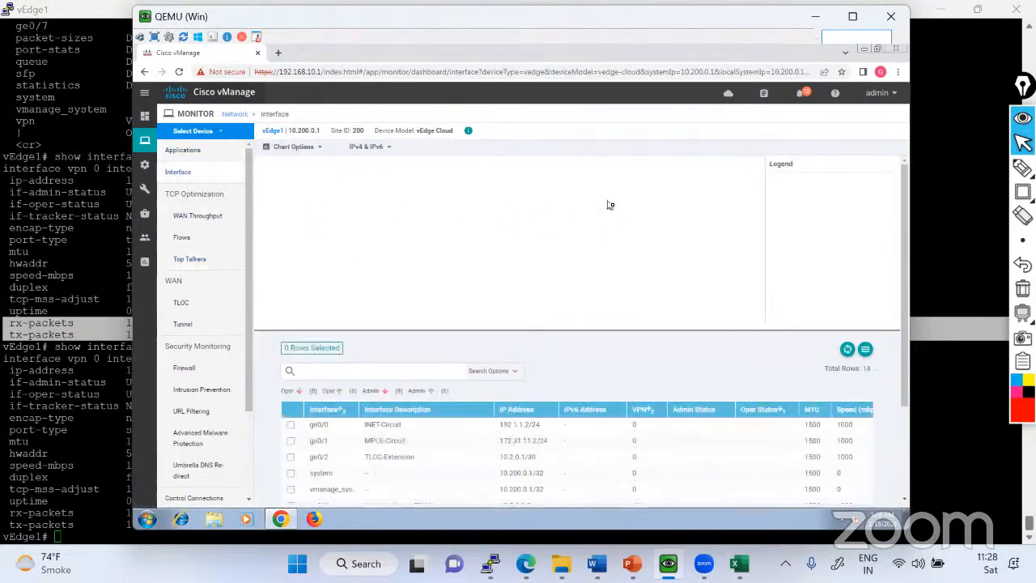
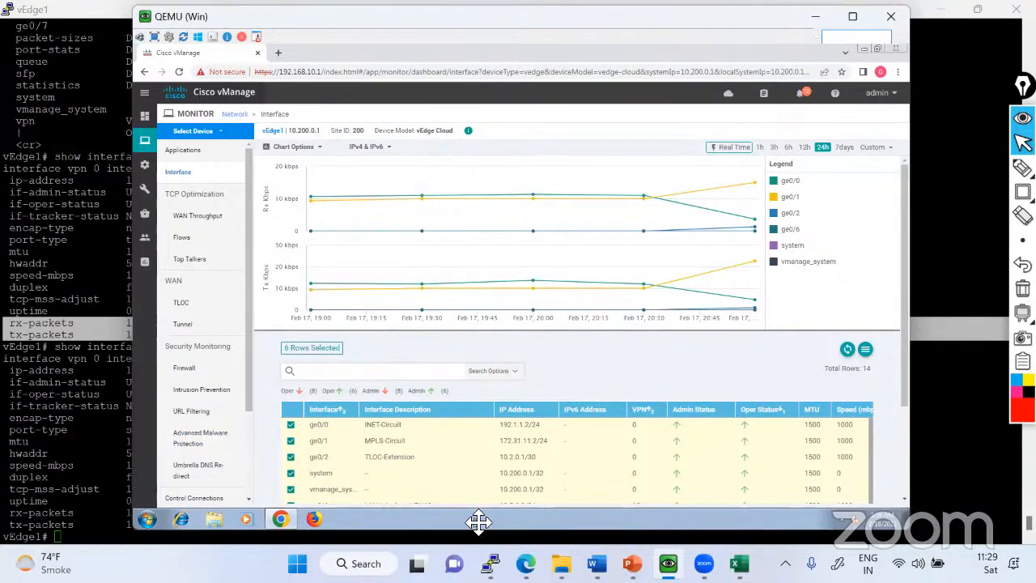
Return to the vManage window and open the Software Repository page under Maintenance.
key(alt+Tab)
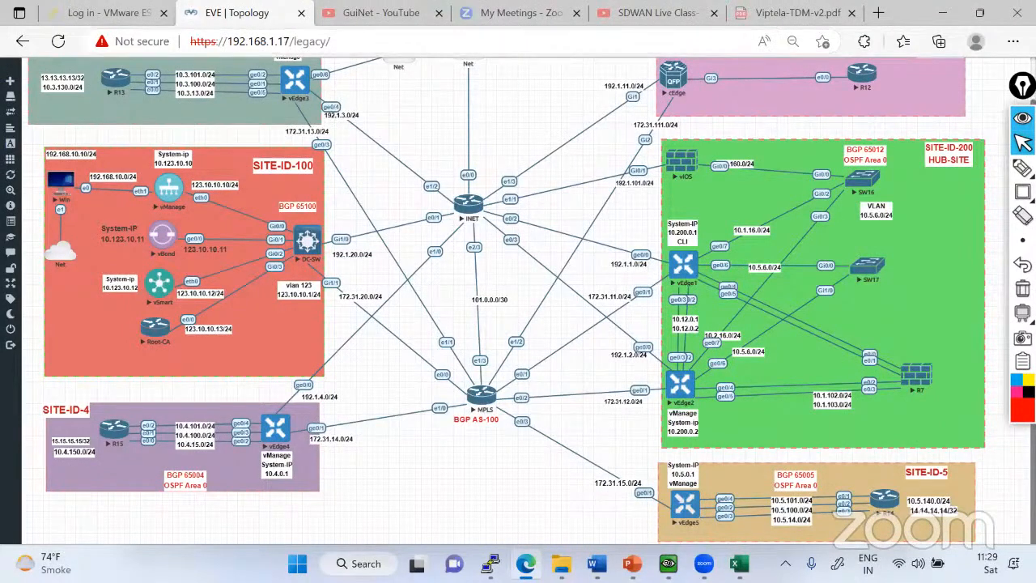
key(alt+Tab)
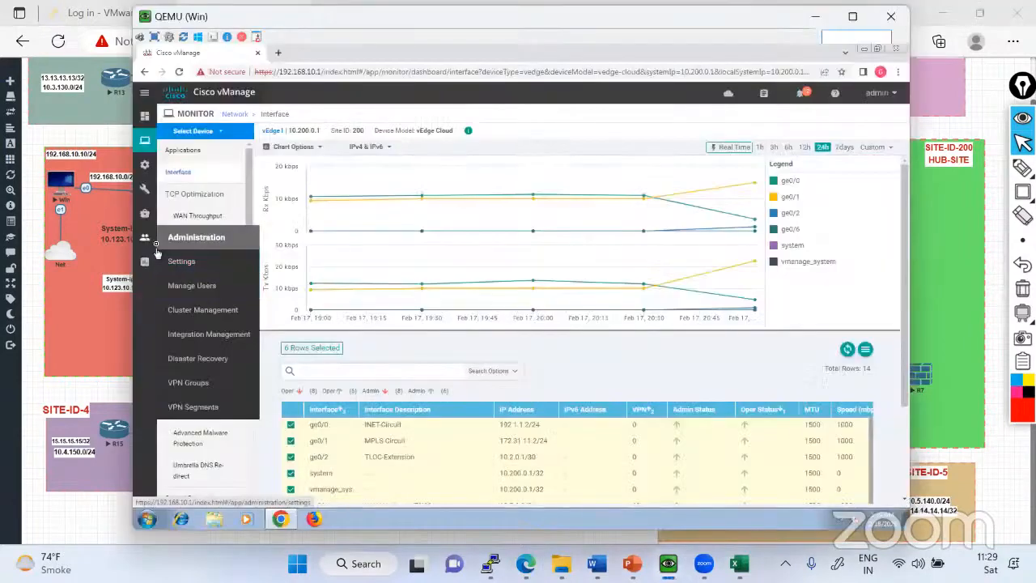
mouse_move(147, 215)
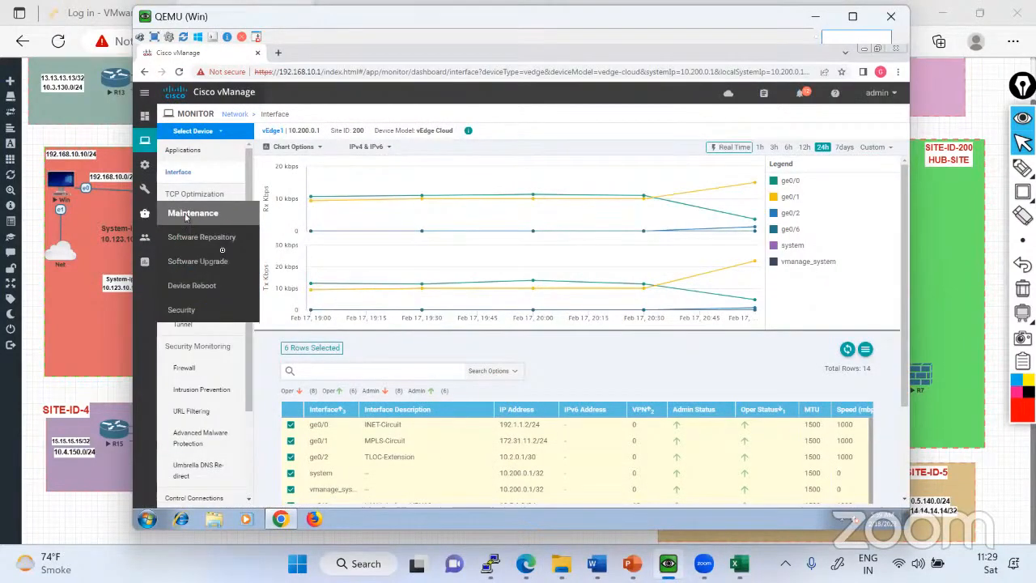
click(216, 243)
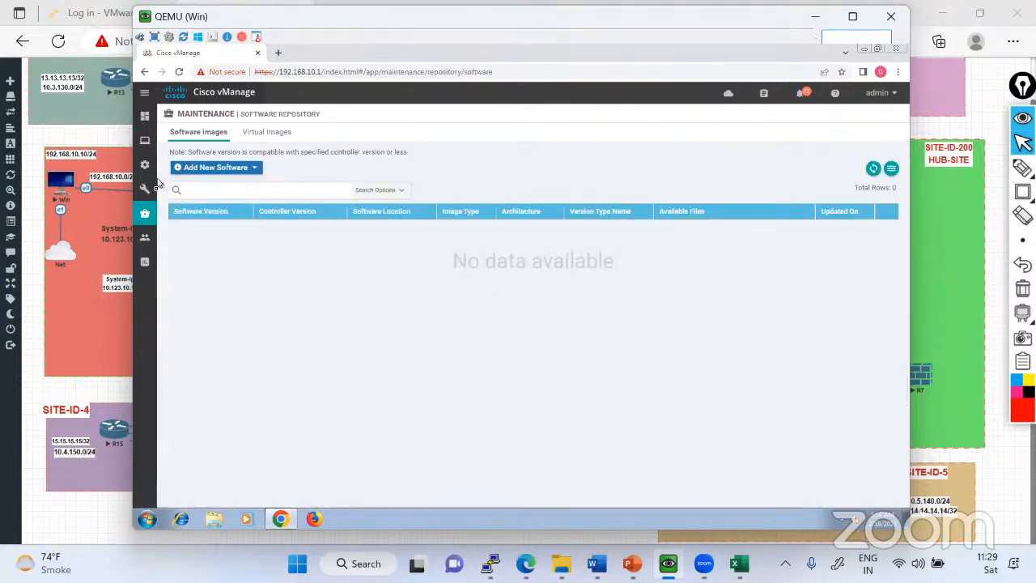
Open the Software Upgrade page for WAN Edge devices and download its device table as a CSV file.
mouse_move(151, 218)
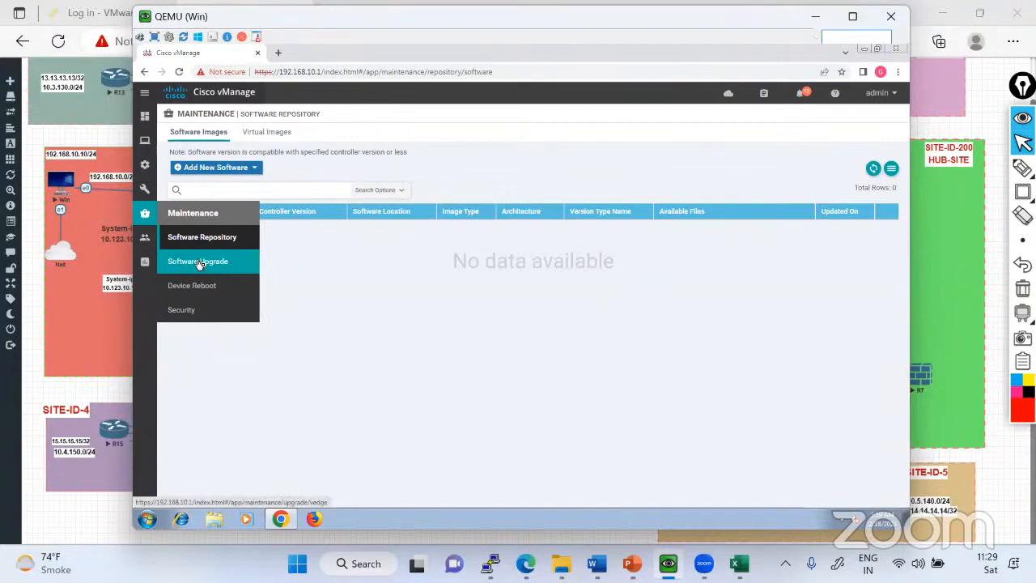
click(203, 268)
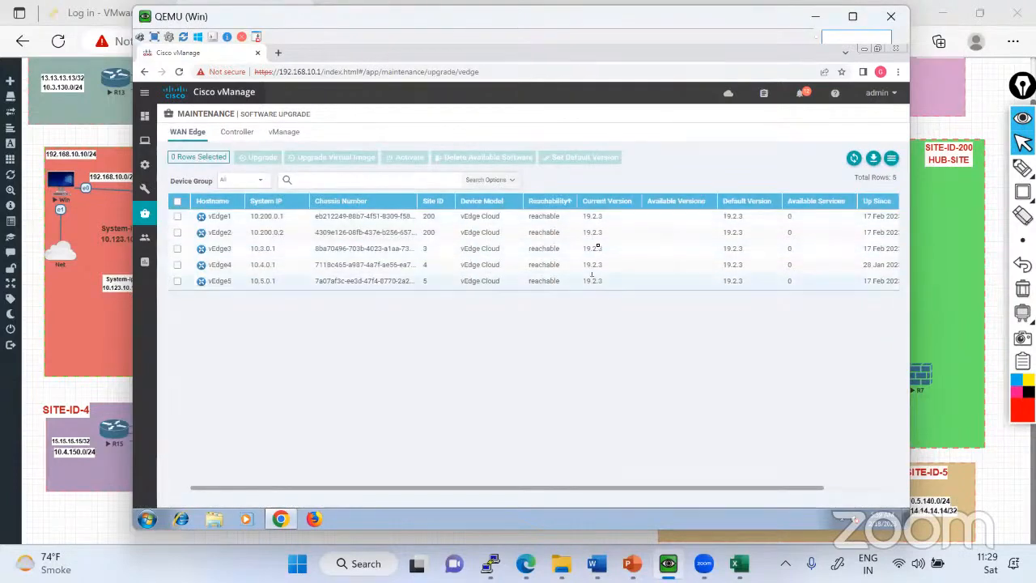
click(875, 158)
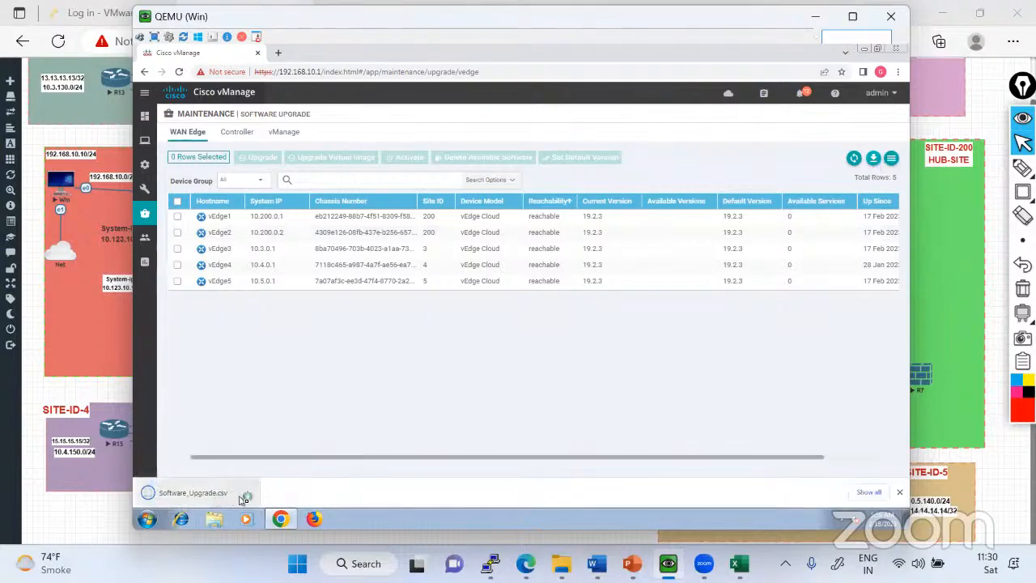
click(900, 492)
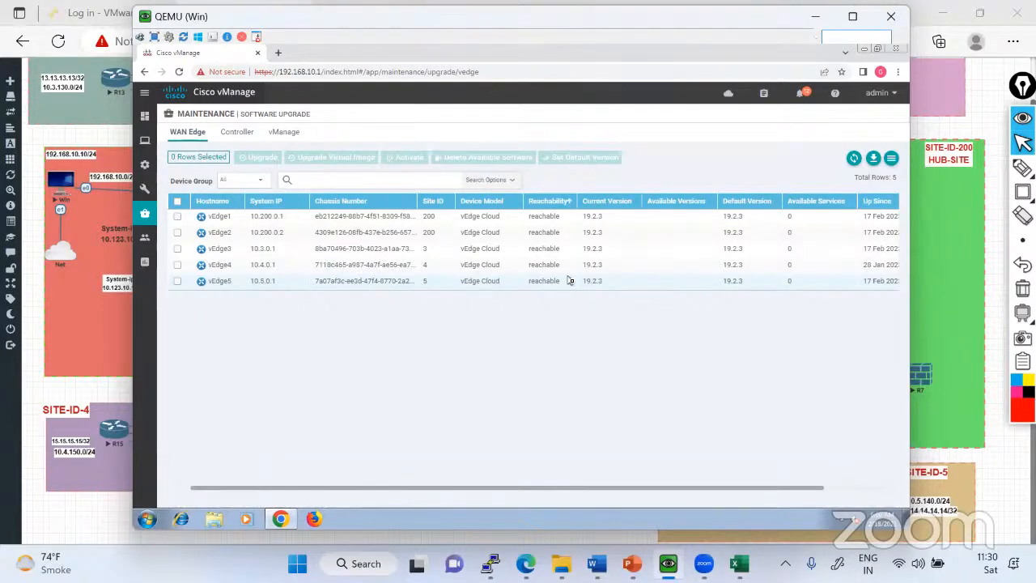
Handwrite a circled red note below the WAN Edge table and clear the annotation.
click(1022, 167)
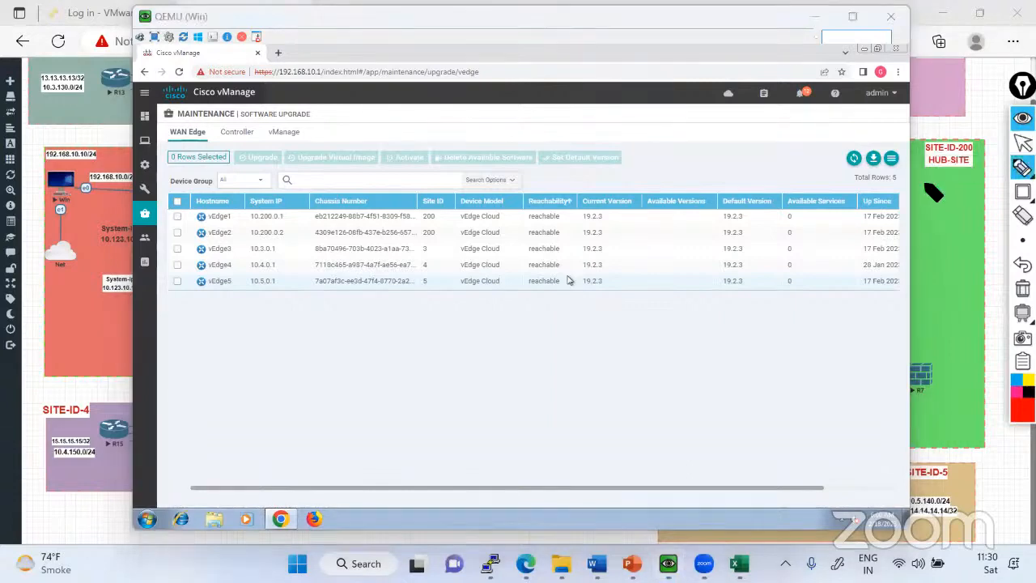
mouse_move(727, 354)
mouse_down()
mouse_move(738, 366)
mouse_move(765, 364)
mouse_move(737, 332)
mouse_up()
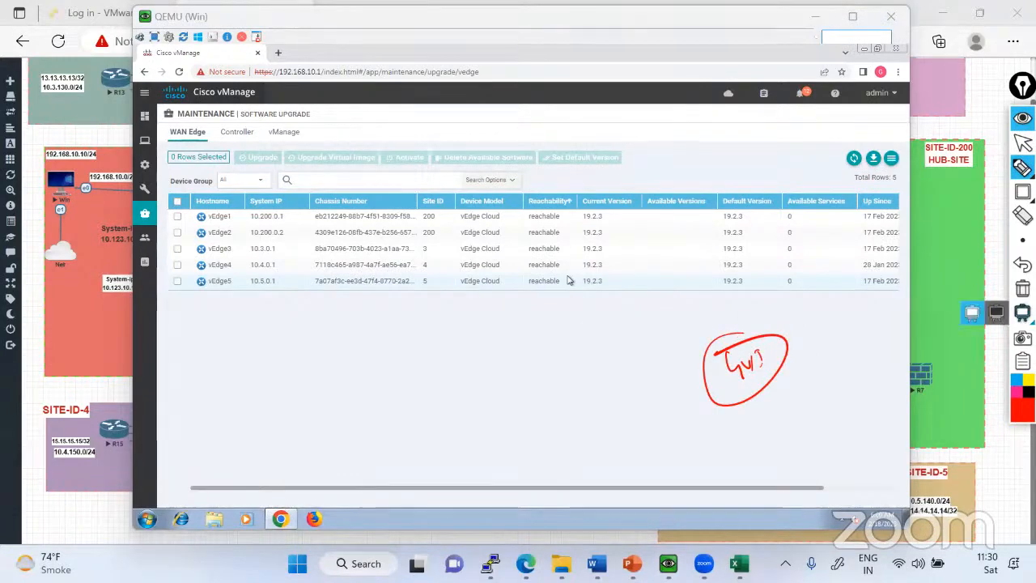
click(1022, 288)
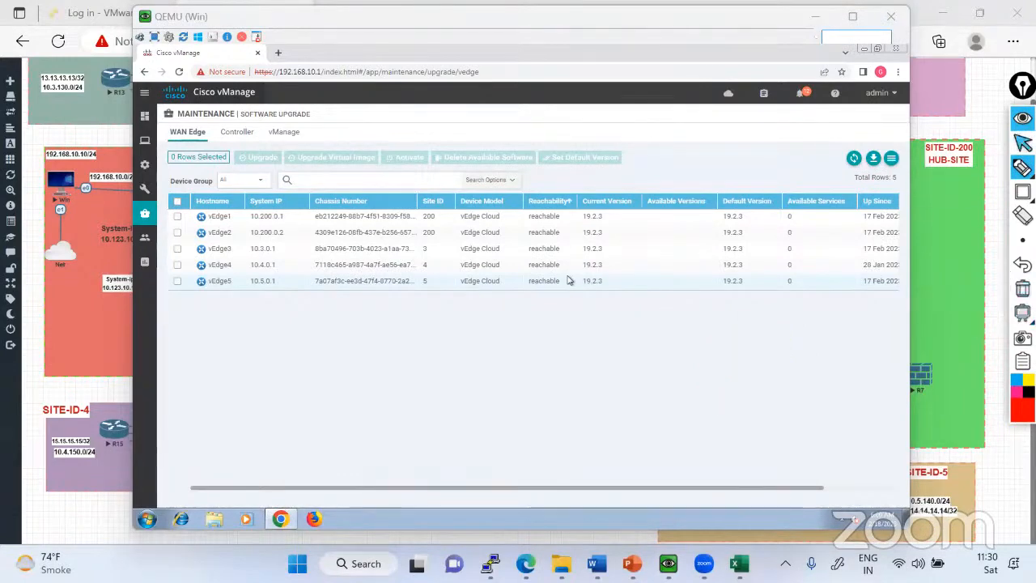
click(1023, 143)
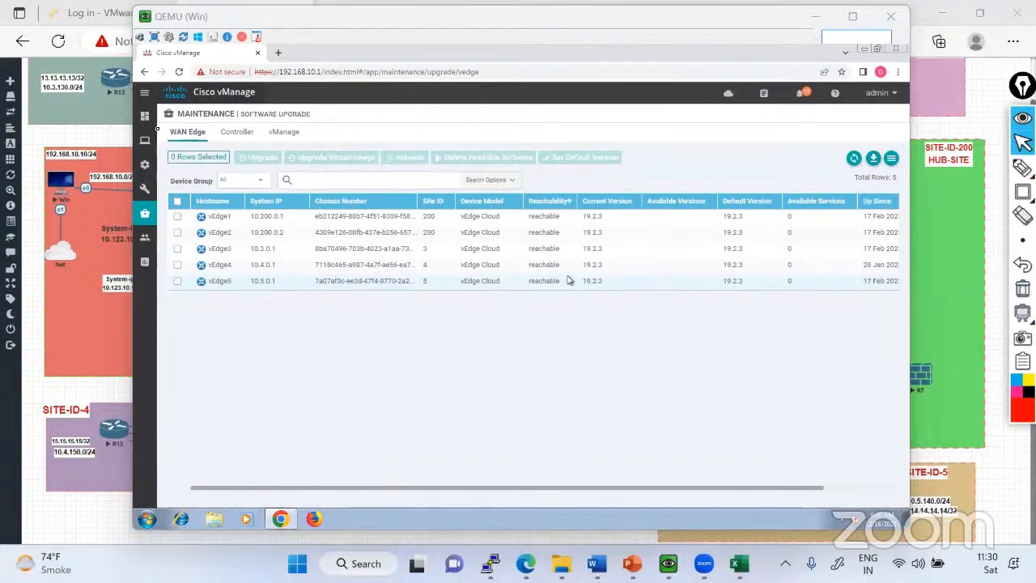
Open the real-time monitoring details of vEdge3 from the main dashboard's list of reachable WAN Edge devices.
mouse_move(145, 116)
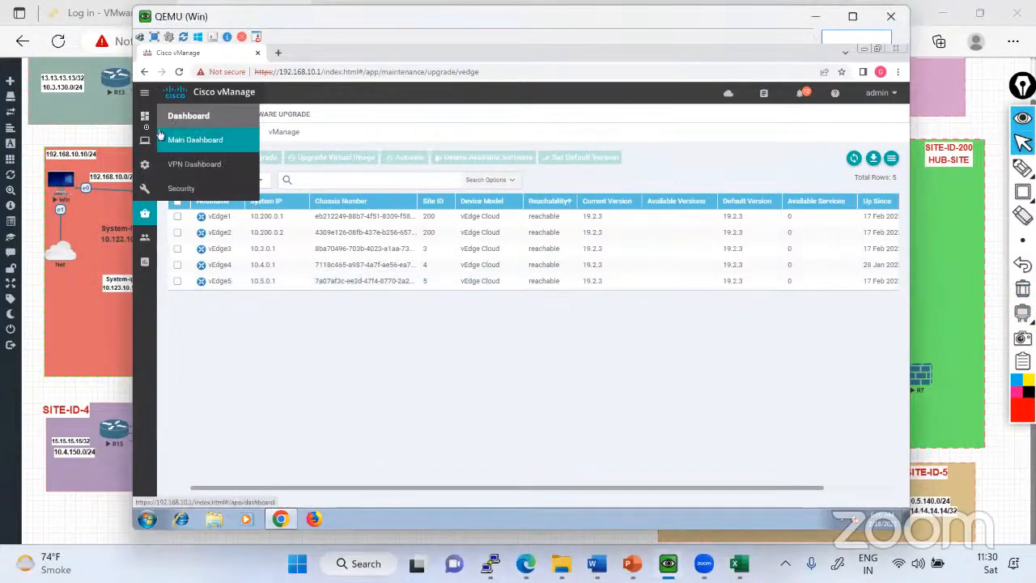
click(186, 149)
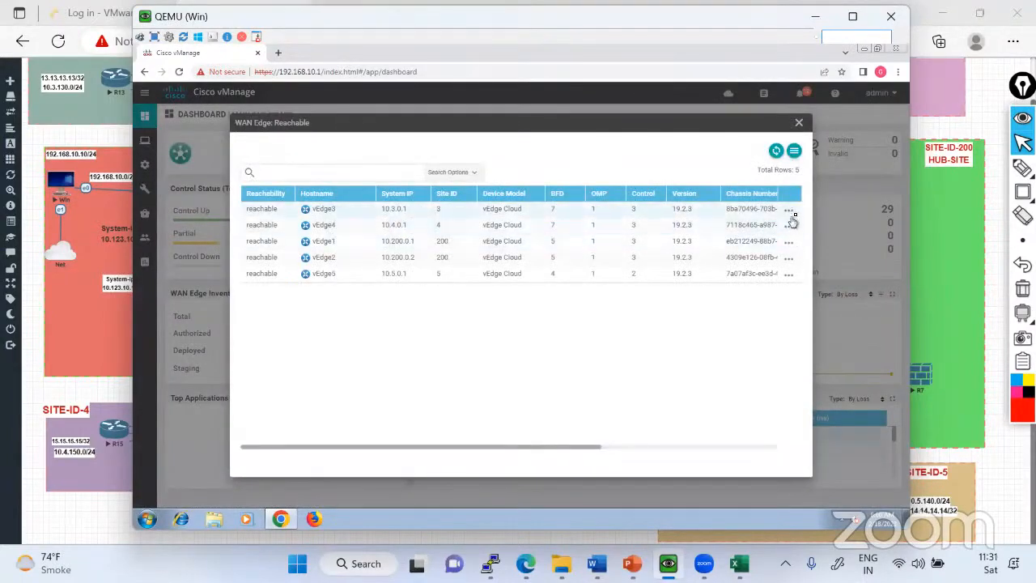
click(790, 211)
click(743, 174)
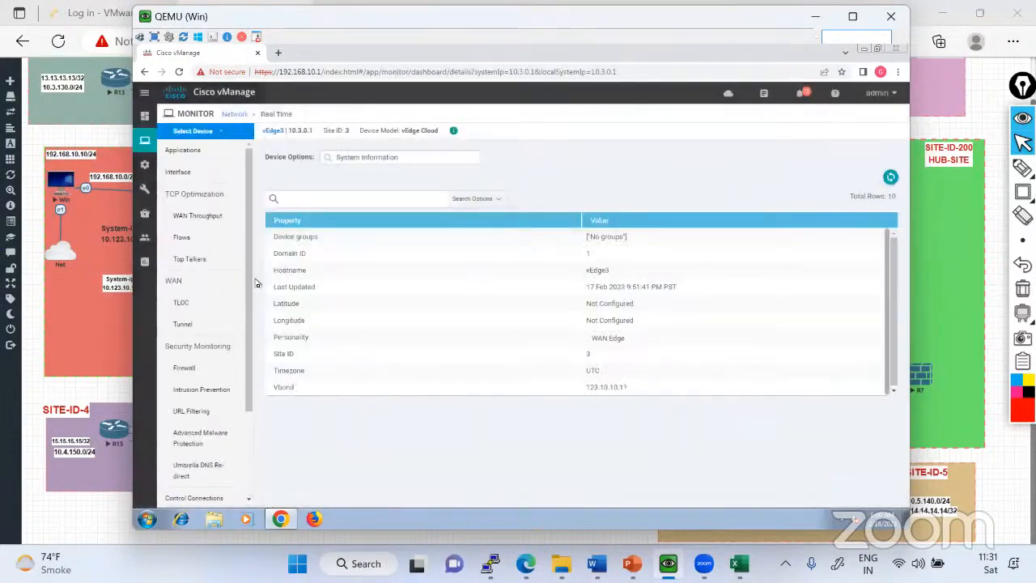
Examine the WAN TLOC statistics and loss chart of vEdge3.
scroll(238, 359, down, 3)
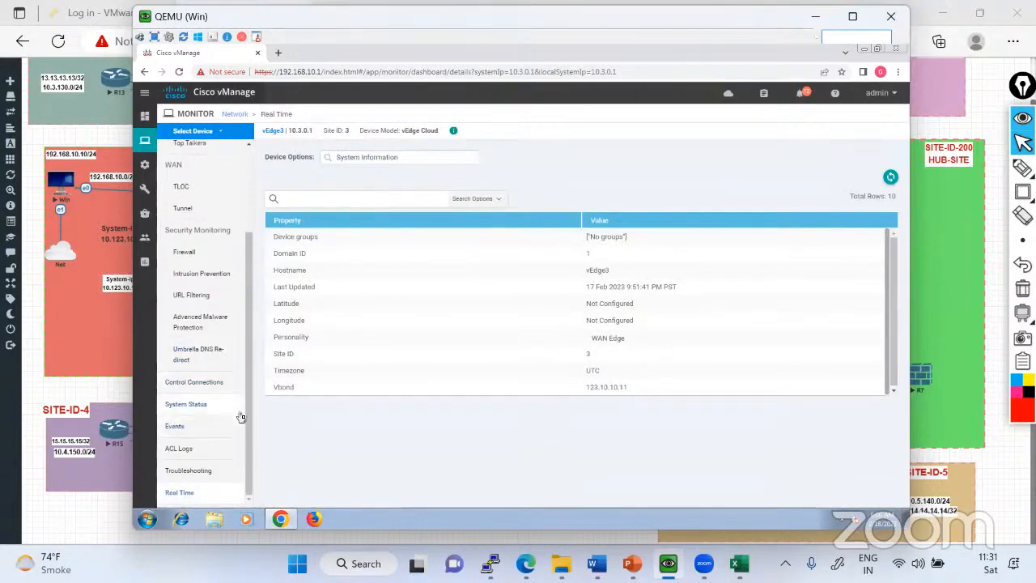
scroll(242, 418, up, 3)
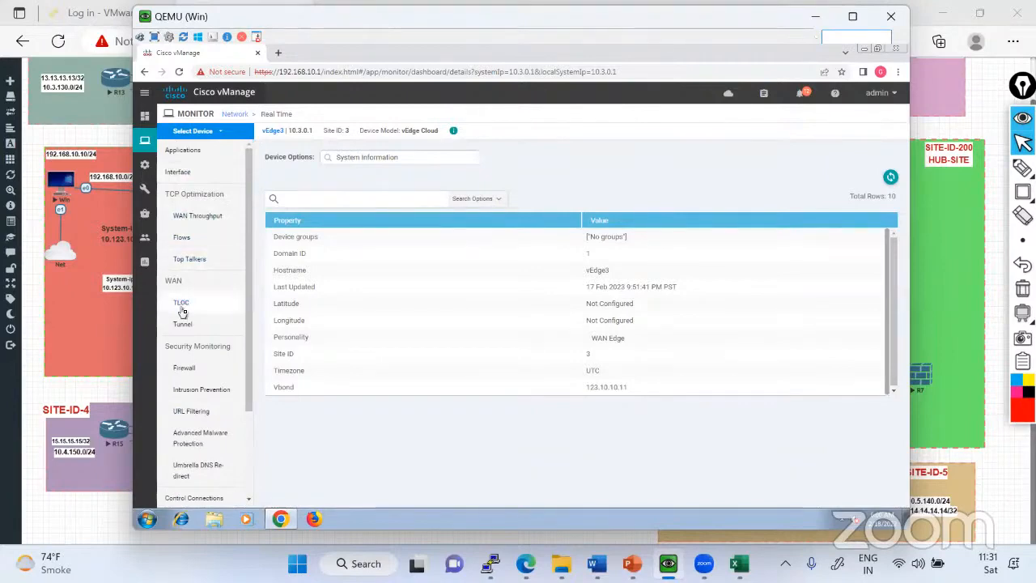
click(183, 311)
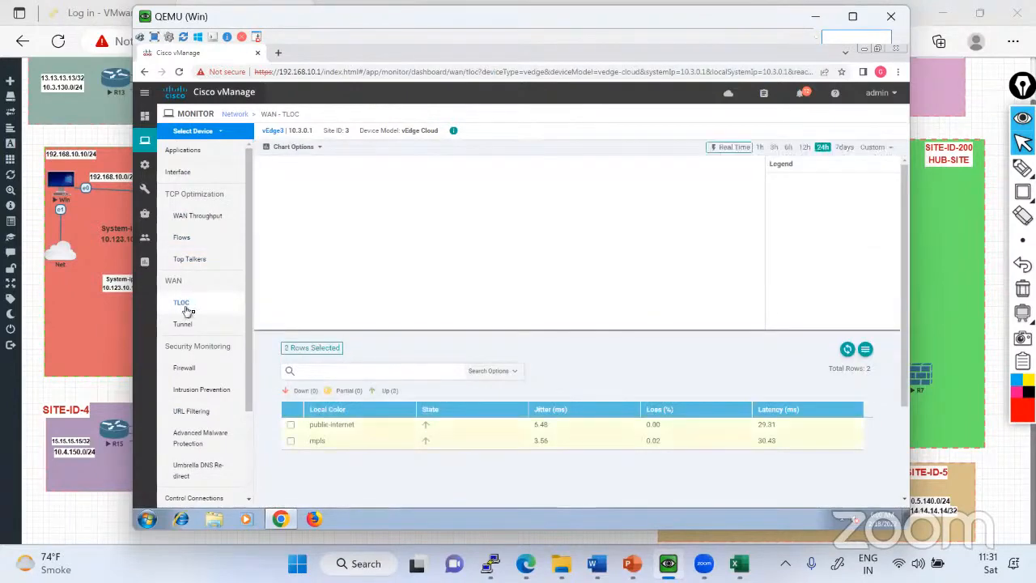
scroll(203, 389, down, 3)
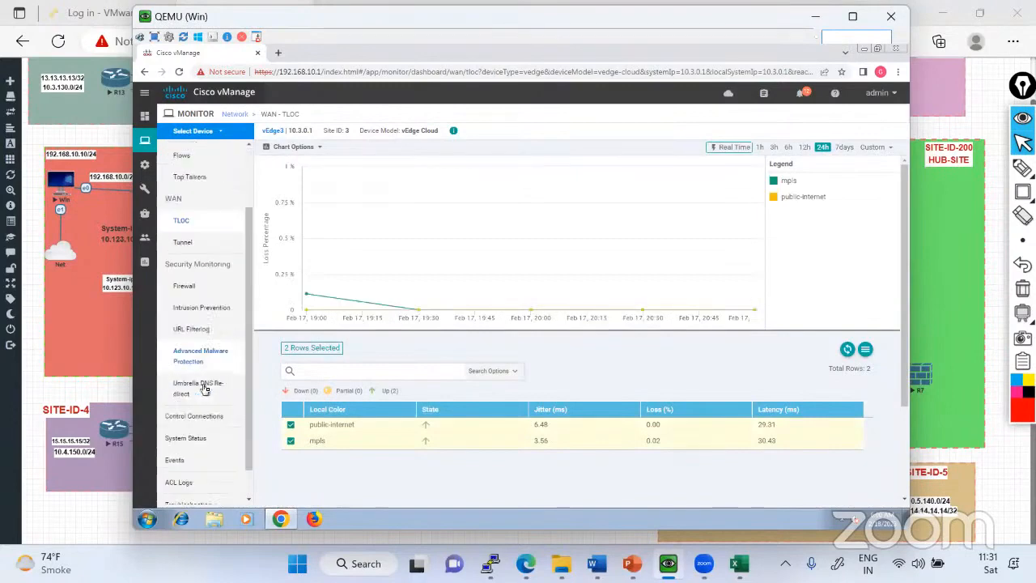
scroll(209, 397, up, 3)
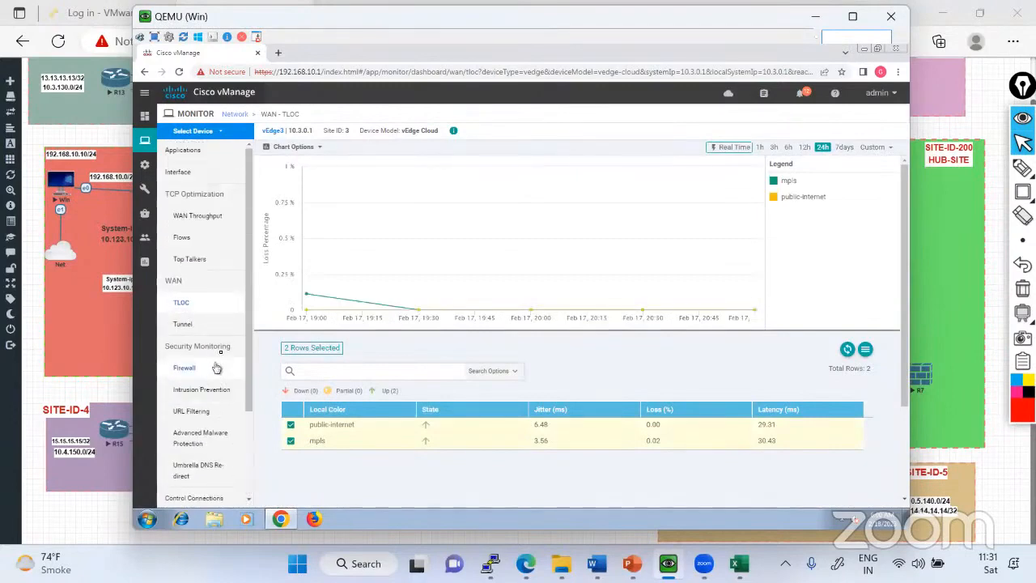
View the Monitor Network device list, then open the Configuration WAN Edge list and show the actions available for vEdge3.
click(242, 116)
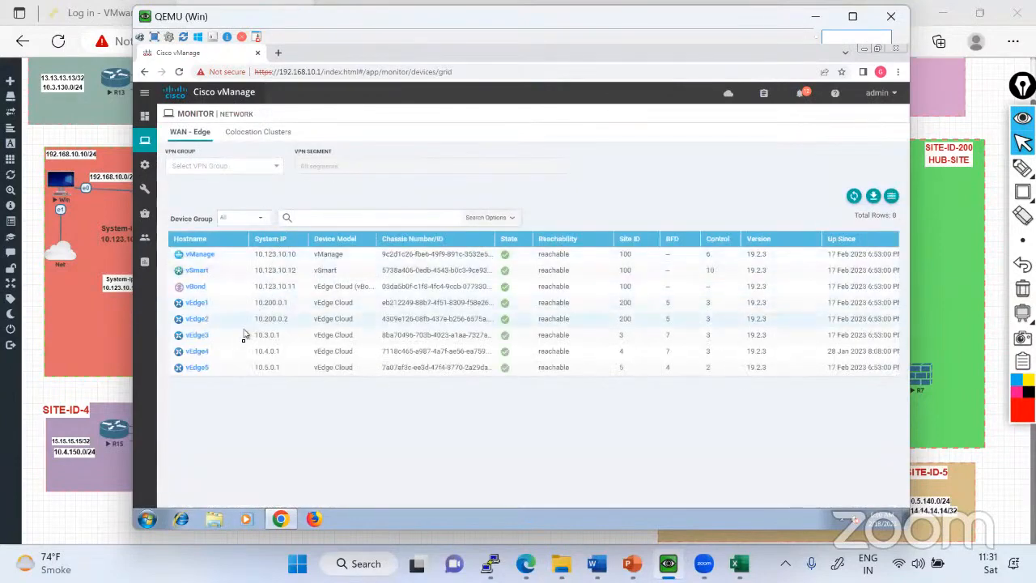
mouse_move(154, 165)
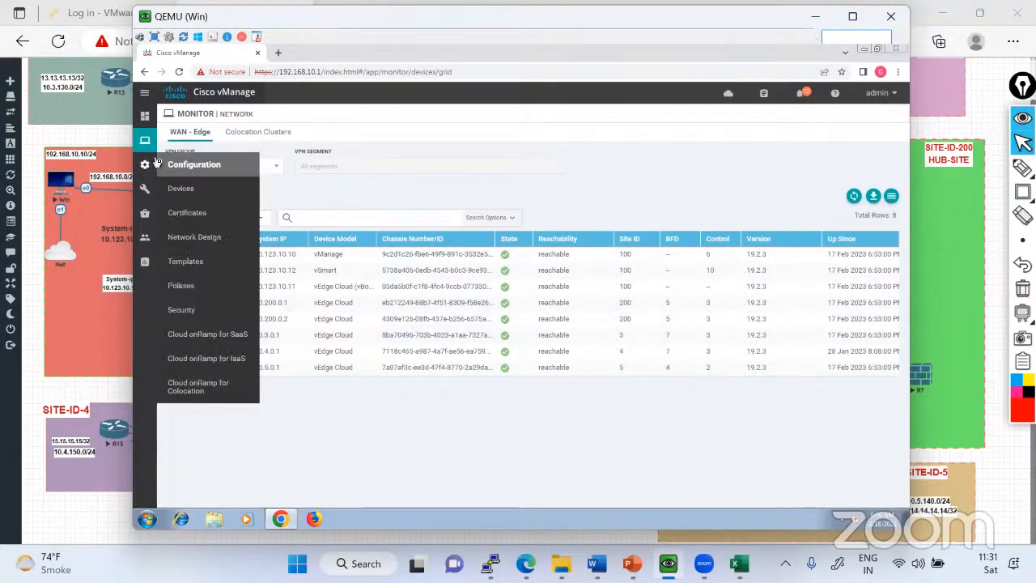
click(185, 194)
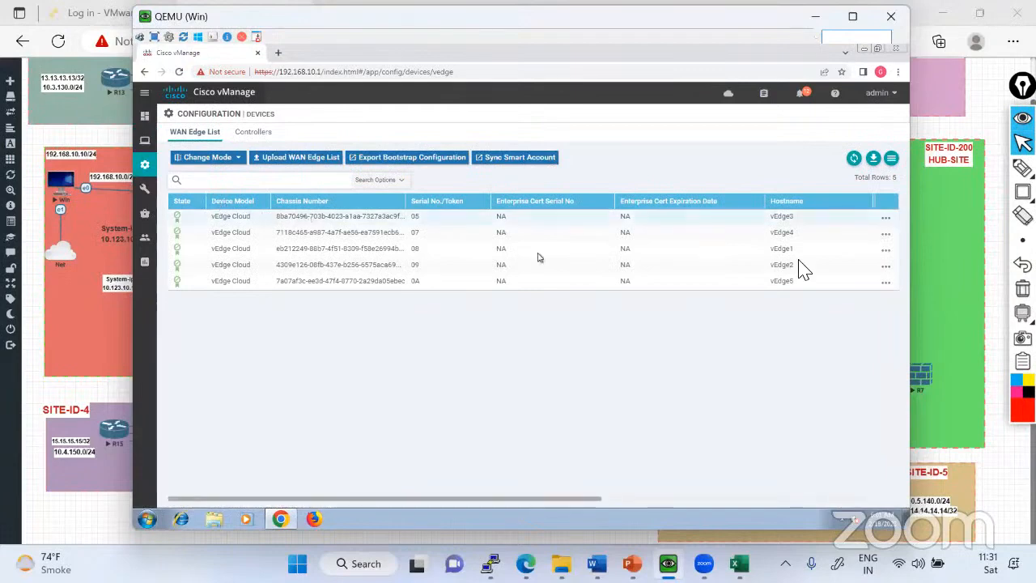
click(886, 218)
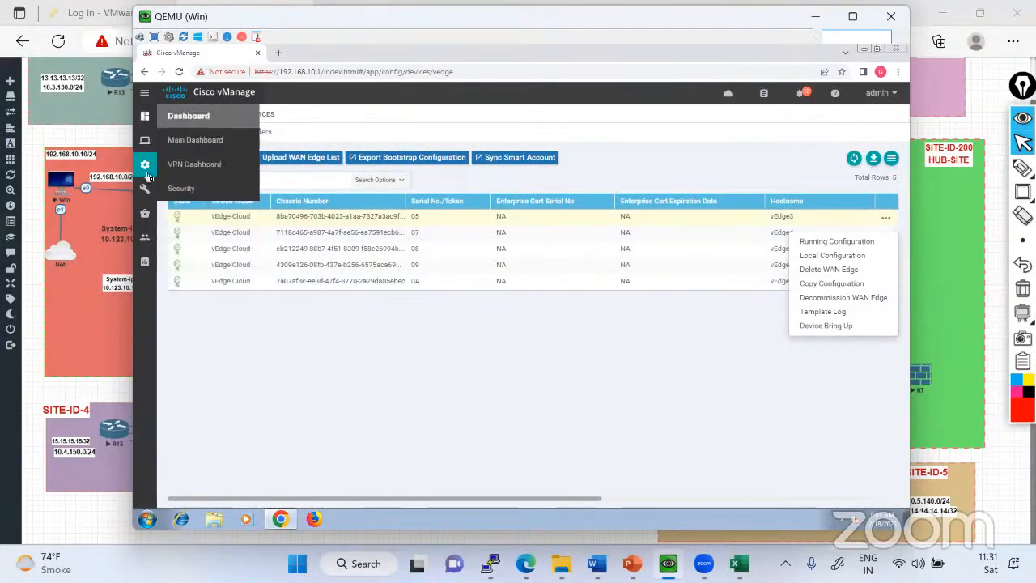
Go back to the main dashboard and reopen vEdge3's real-time view from the reachable WAN Edge list.
mouse_move(144, 166)
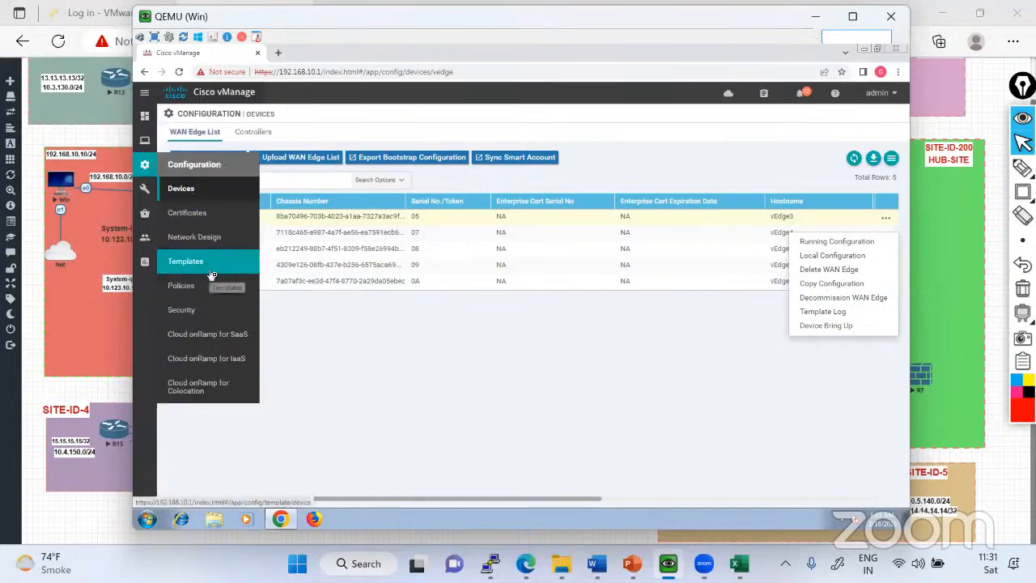
mouse_move(144, 115)
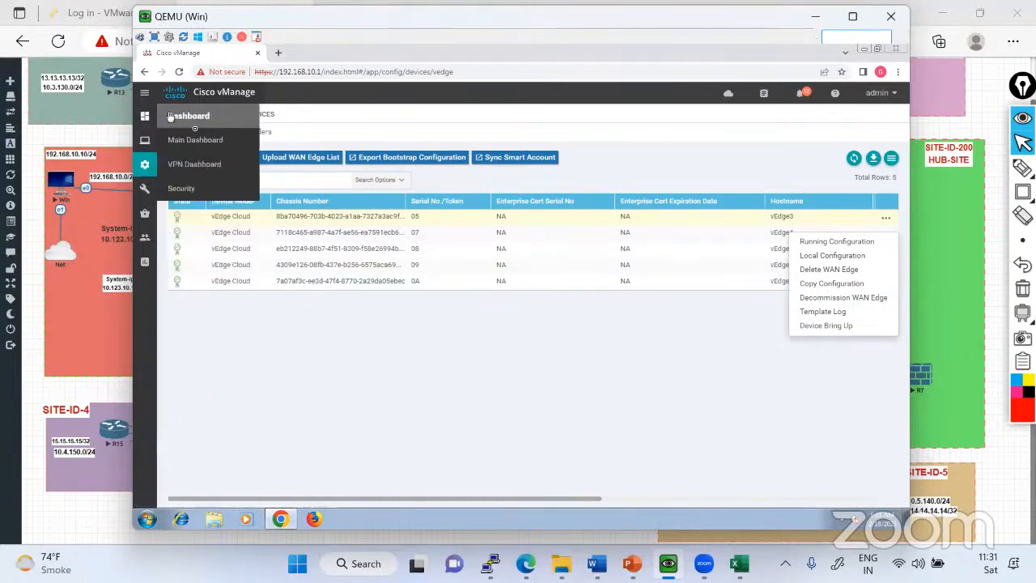
click(200, 143)
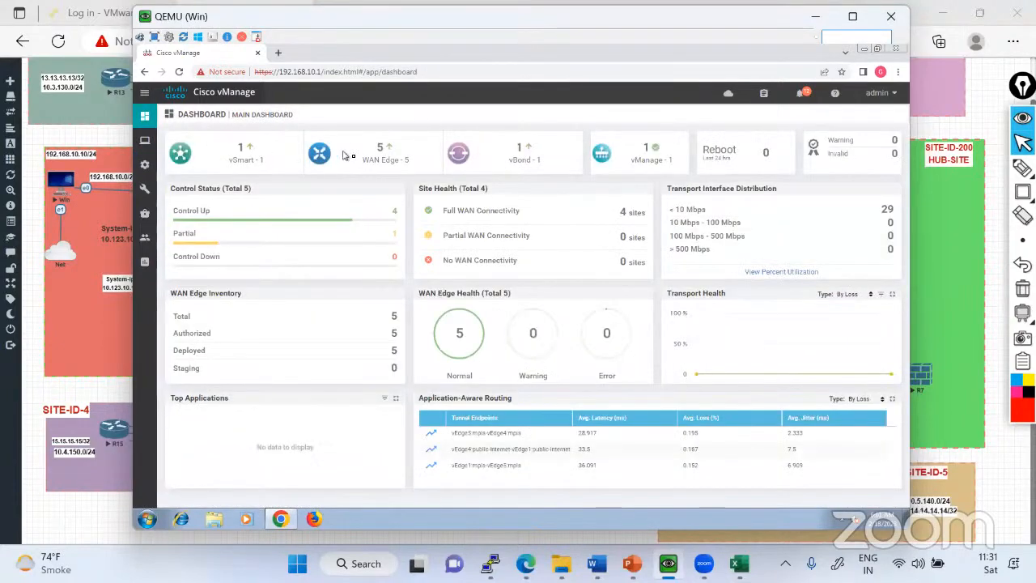
click(390, 157)
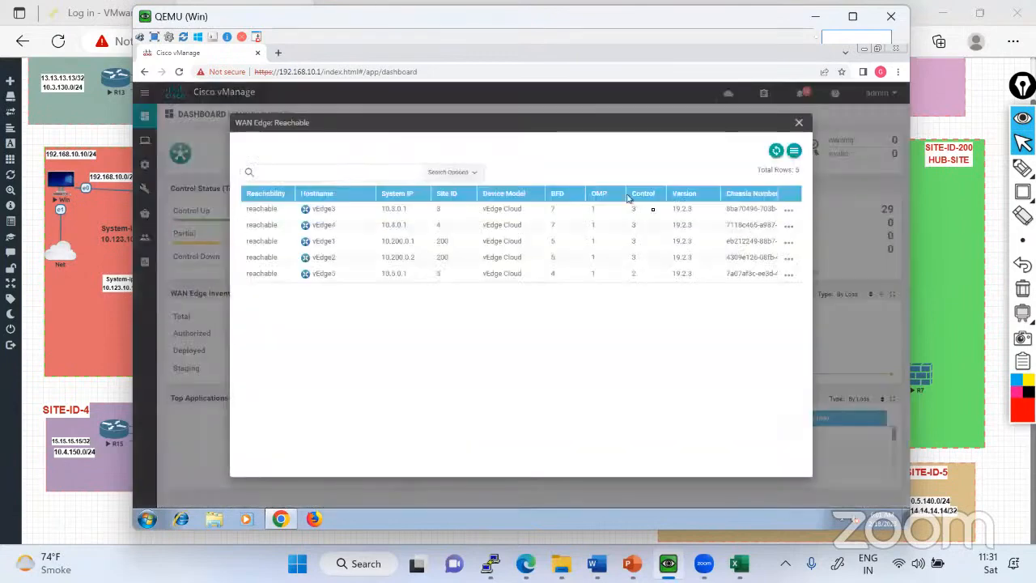
click(787, 213)
click(747, 165)
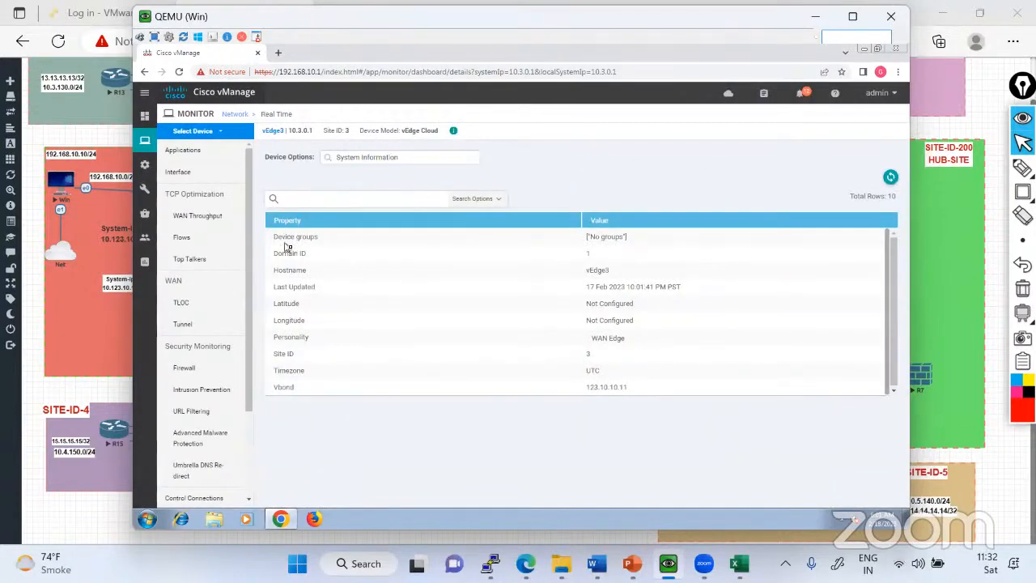
Display the BFD Sessions of vEdge3 as the device option in the Real Time view.
scroll(243, 345, down, 3)
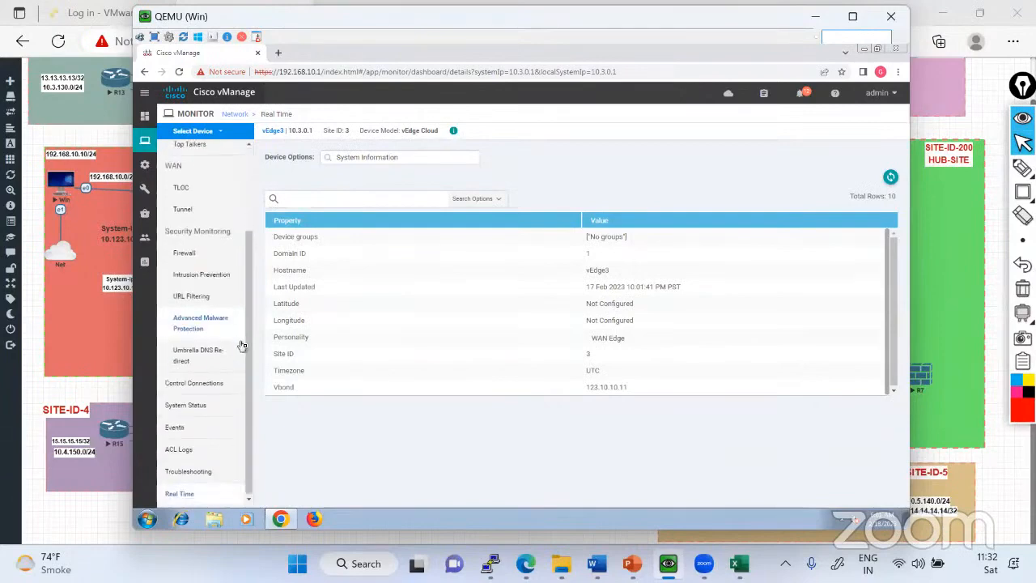
click(186, 500)
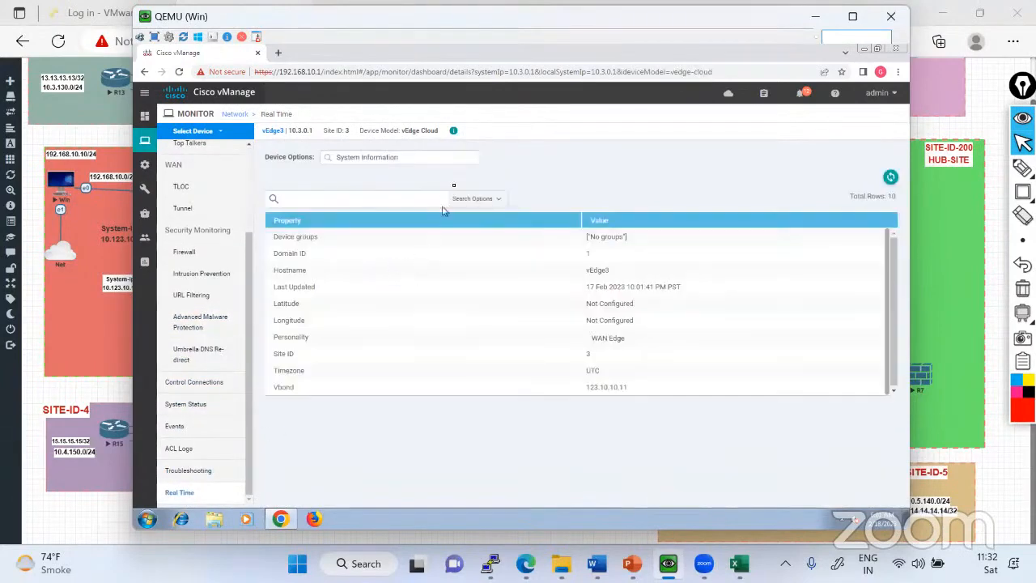
click(444, 159)
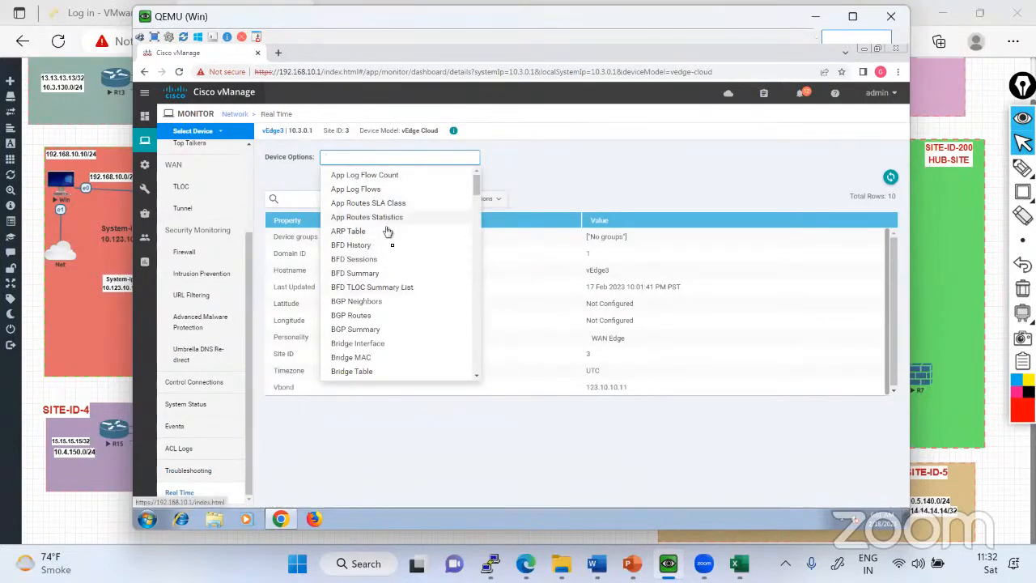
scroll(387, 267, down, 2)
scroll(387, 292, down, 7)
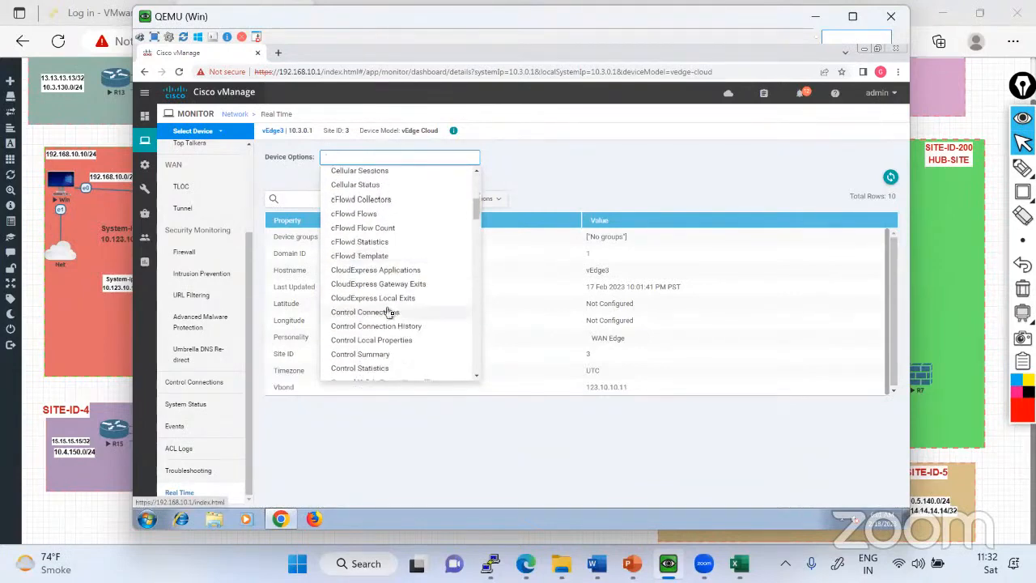
scroll(389, 340, up, 6)
scroll(391, 312, up, 4)
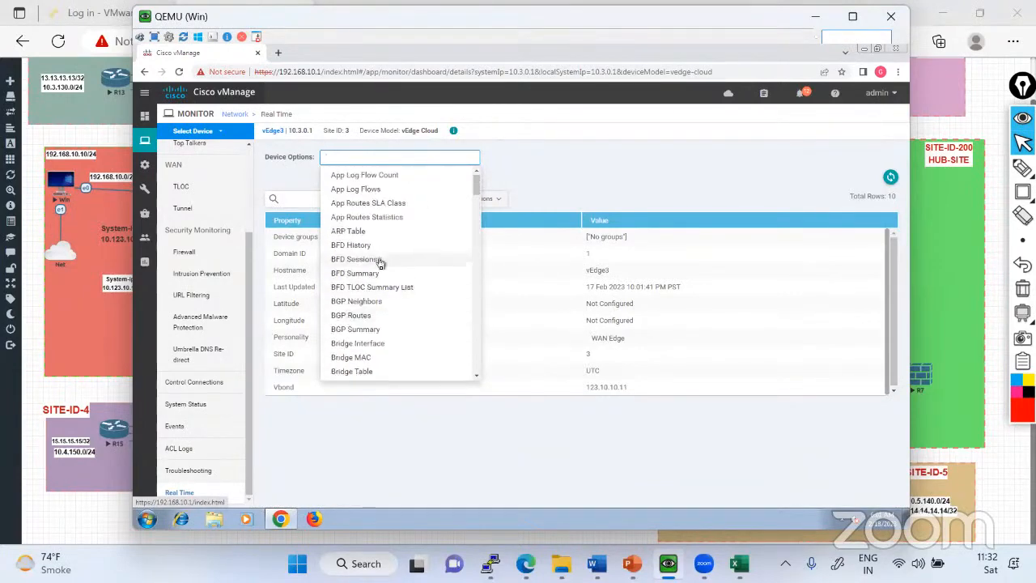
click(365, 262)
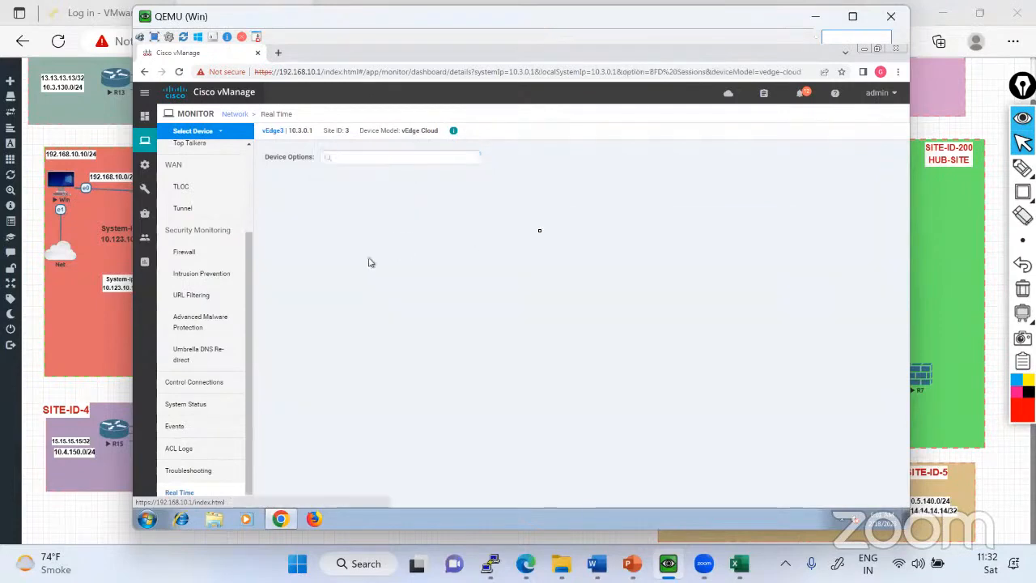
Load vEdge3's BFD Sessions without filter values, then display its ARP Table the same way.
click(522, 327)
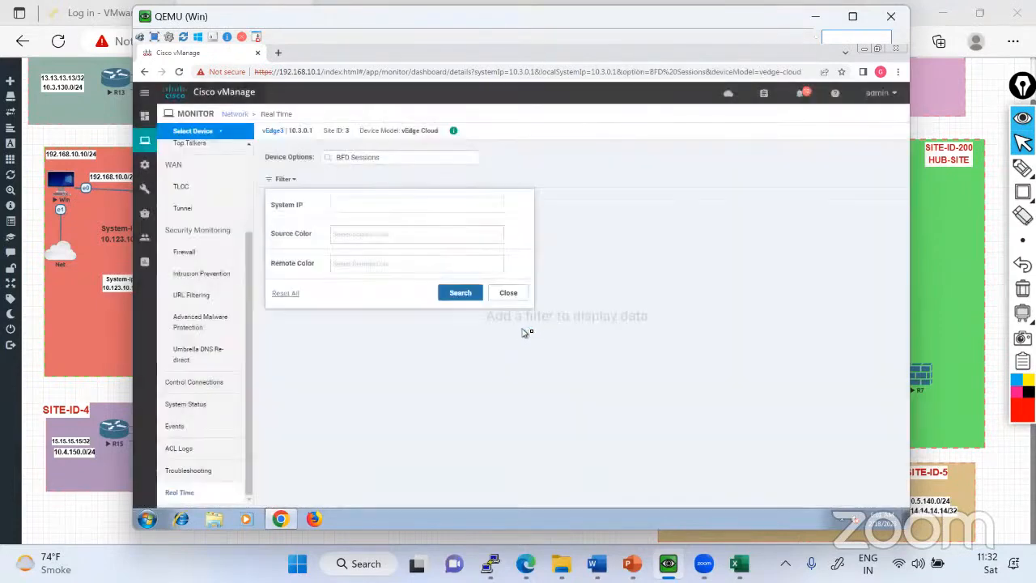
click(460, 293)
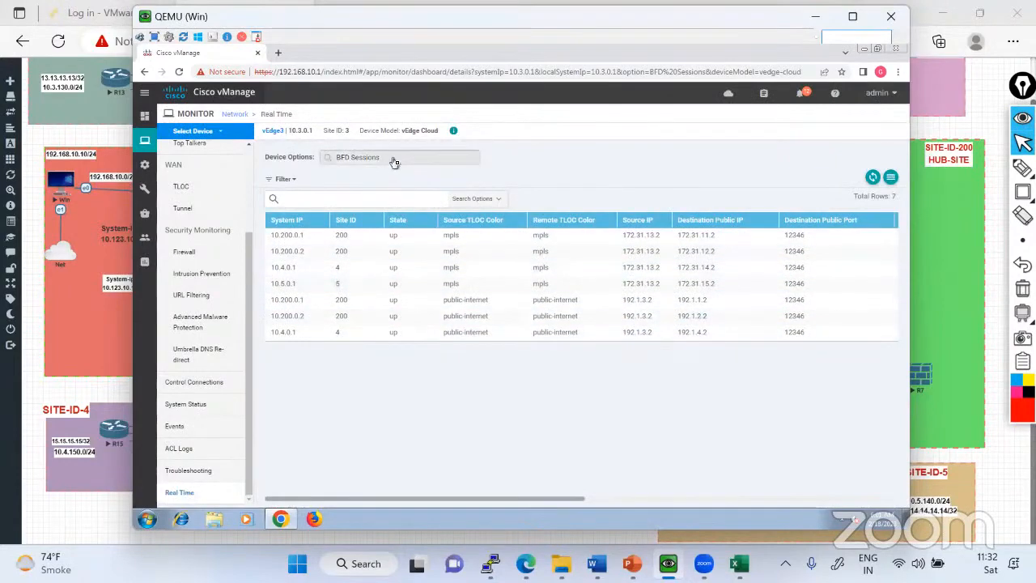
click(394, 160)
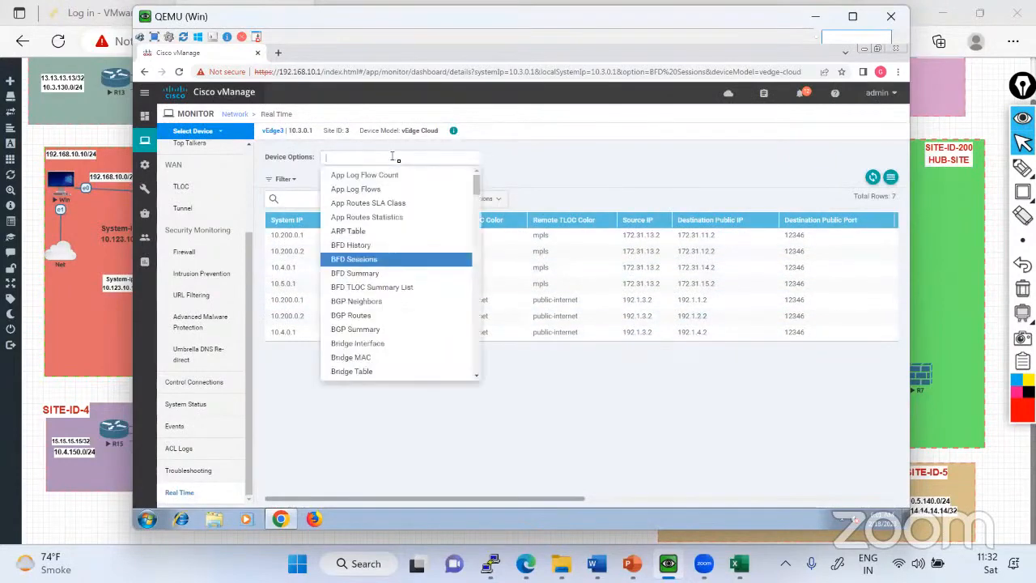
click(359, 232)
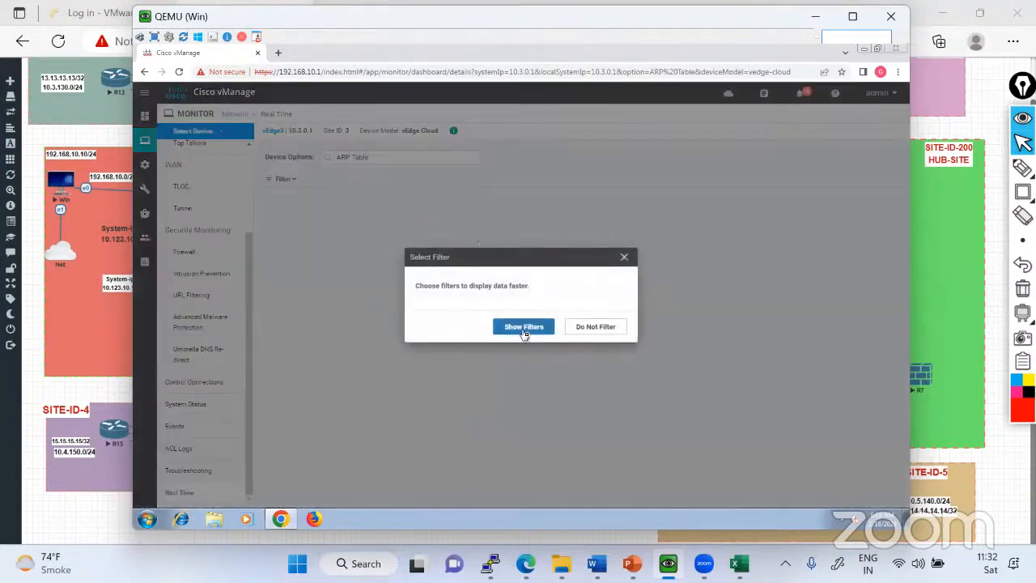
click(524, 327)
click(457, 295)
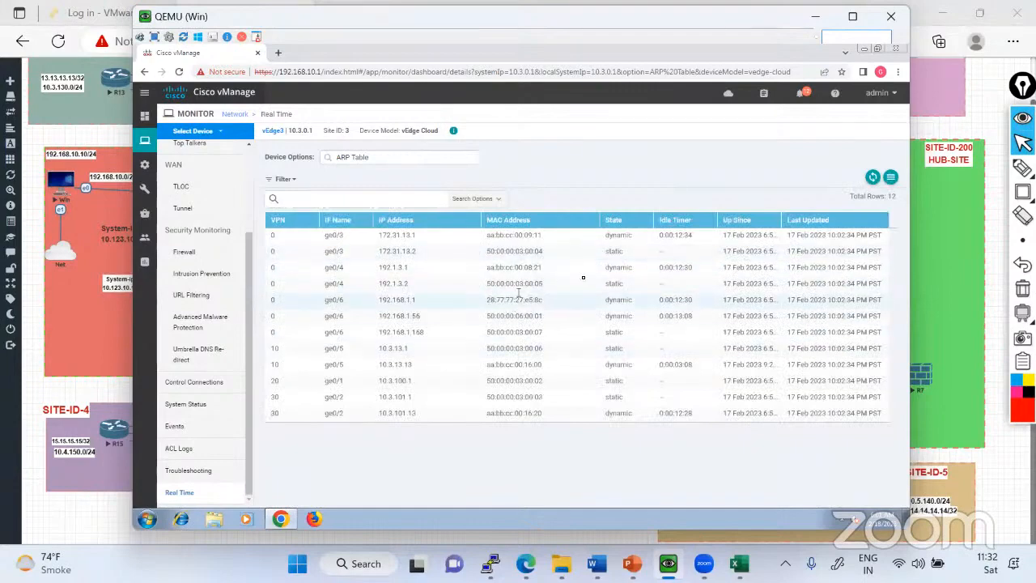
Display the BGP Routes of vEdge3 in the Real Time view with no VPN ID, prefix or next-hop filter.
click(385, 160)
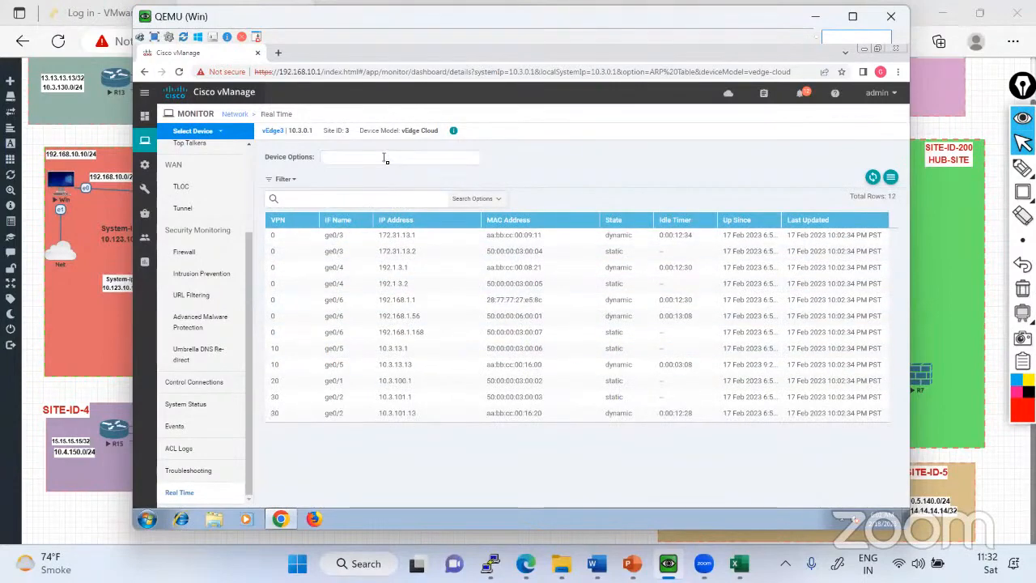
scroll(397, 275, down, 1)
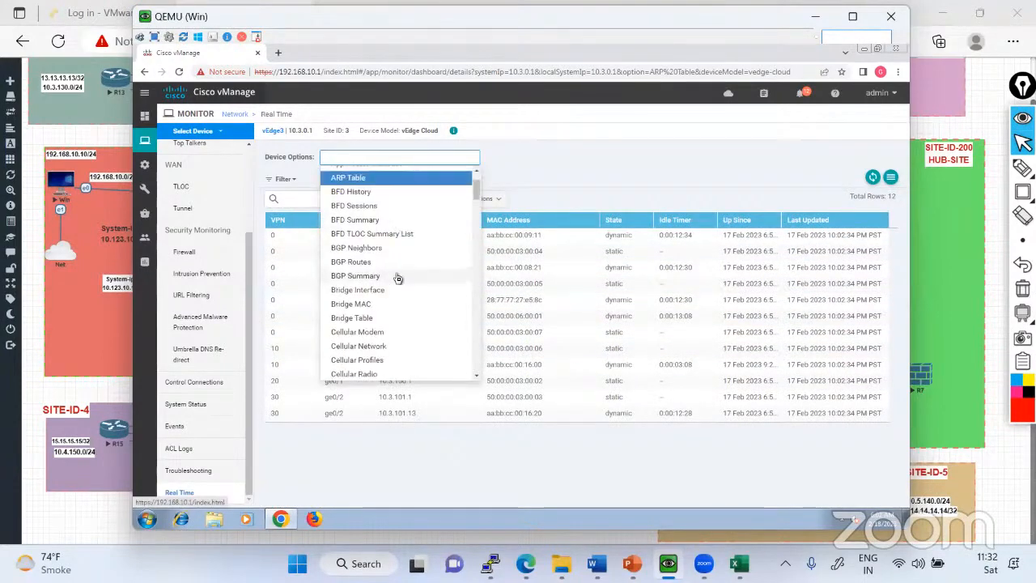
click(370, 261)
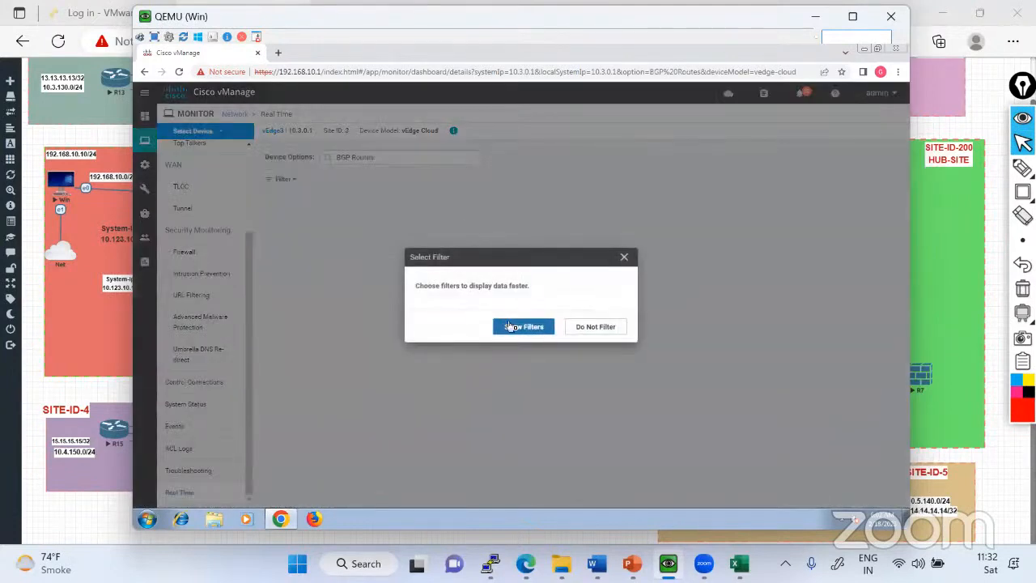
click(510, 327)
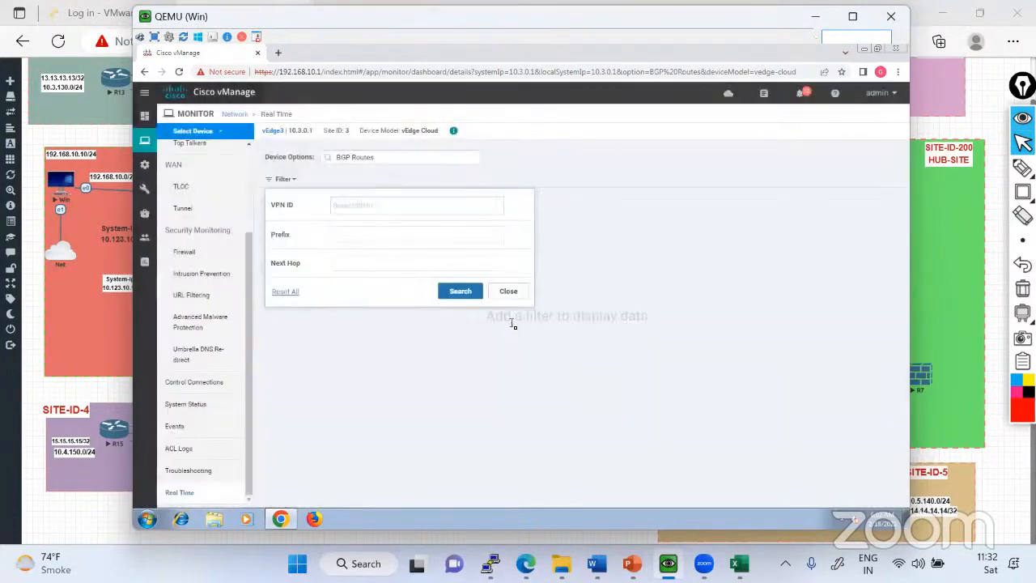
click(459, 292)
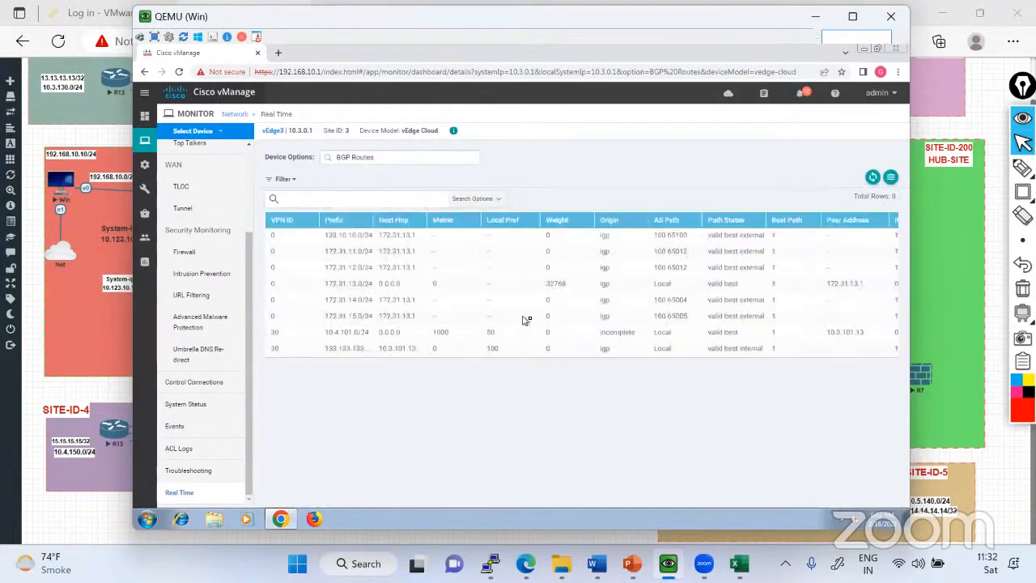
Show the OMP Peers of vEdge3 as the device option in the Real Time view.
click(371, 158)
scroll(383, 316, down, 6)
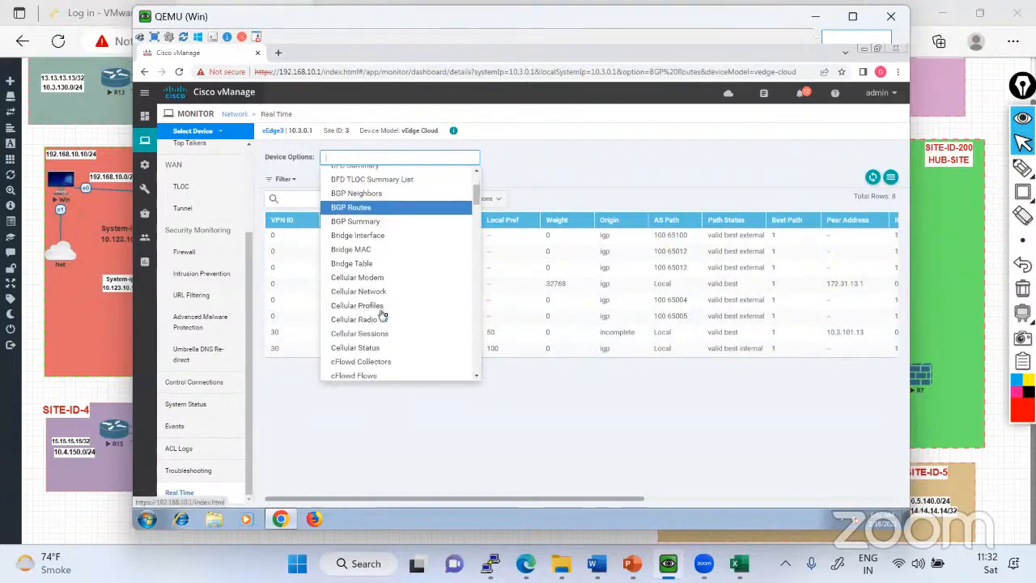
scroll(383, 315, down, 10)
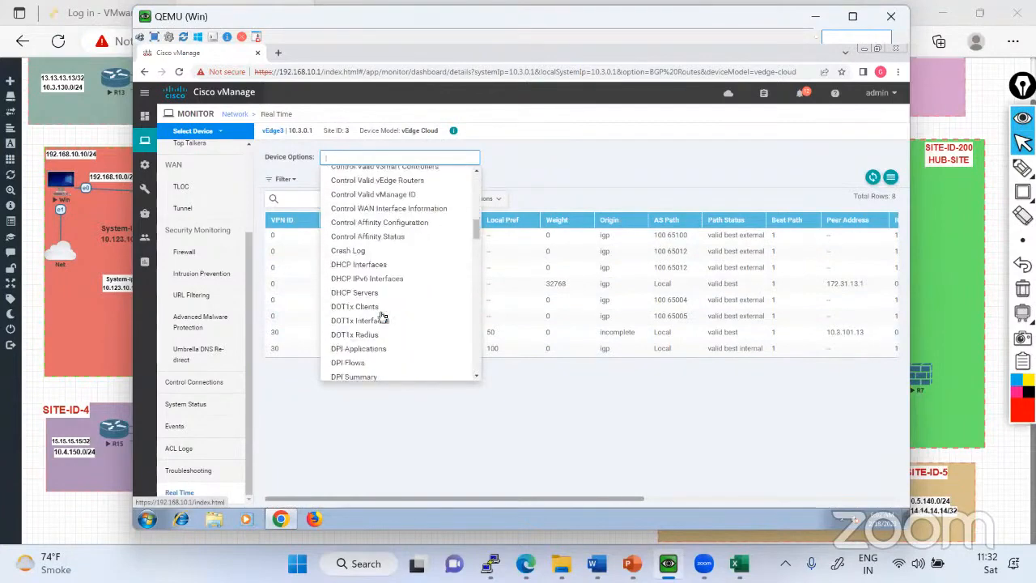
scroll(383, 317, down, 10)
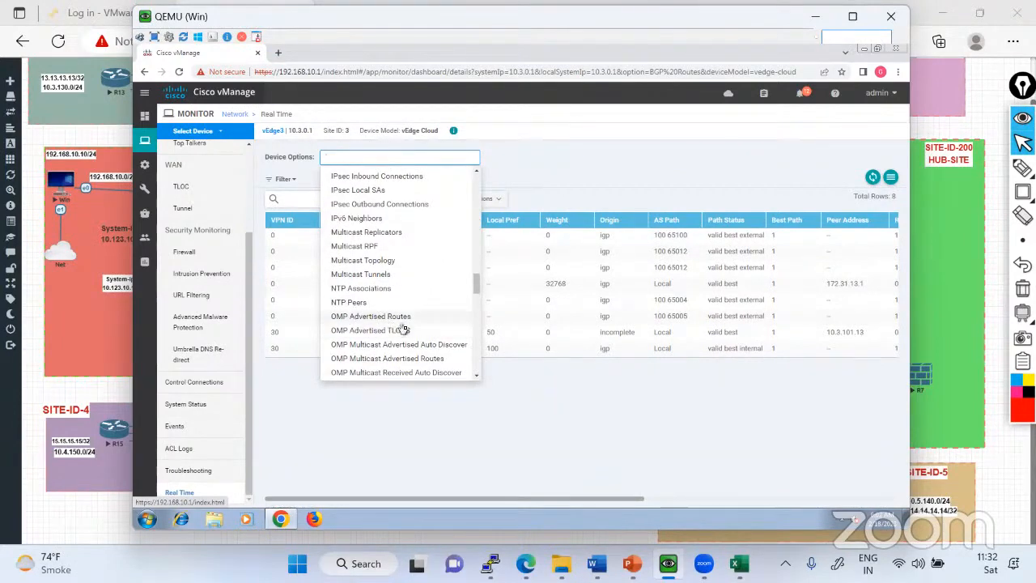
scroll(388, 324, down, 4)
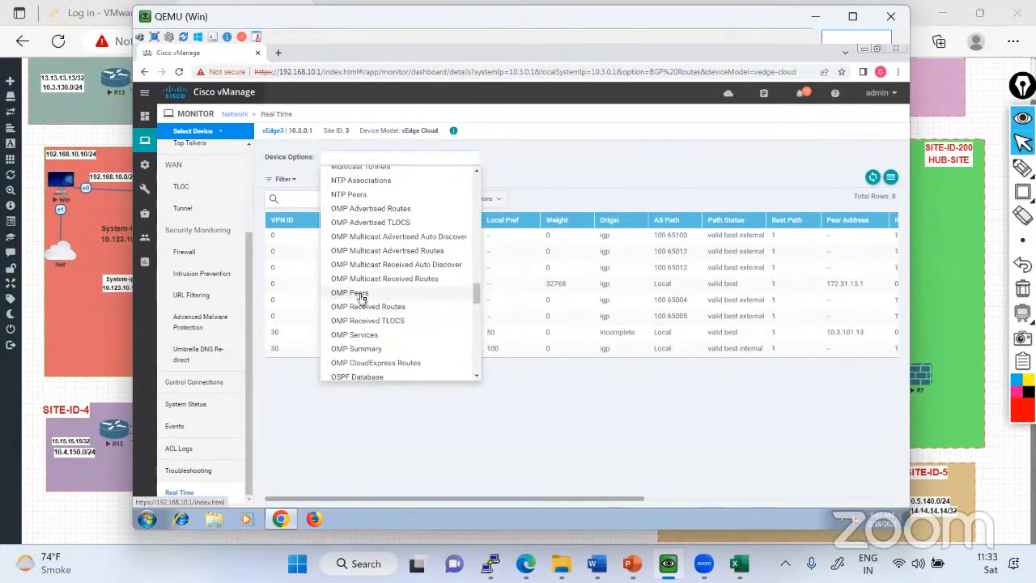
click(356, 293)
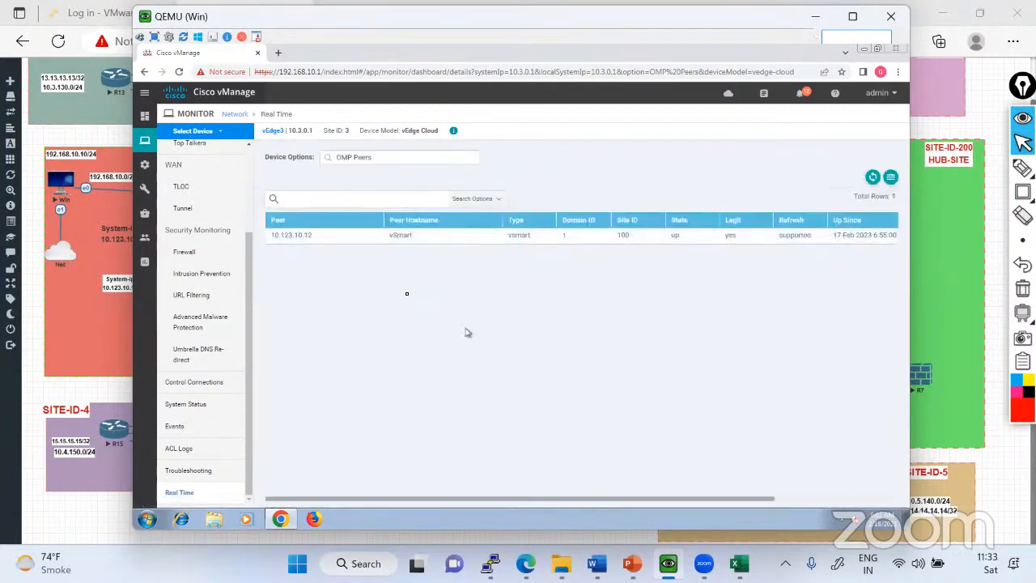
Display the OMP Advertised Routes of vEdge3 without entering a VPN ID or prefix filter.
click(388, 159)
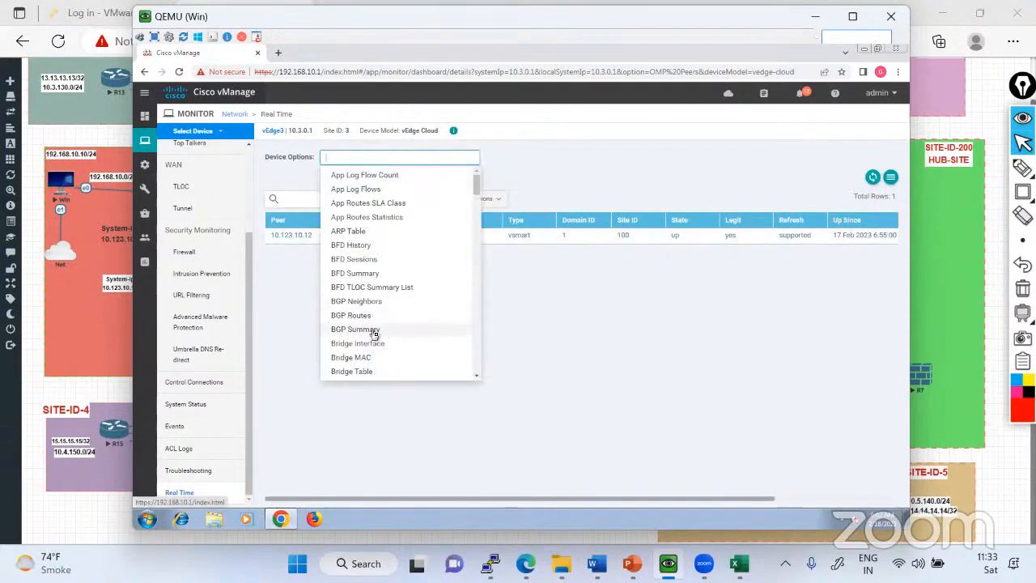
scroll(375, 330, down, 10)
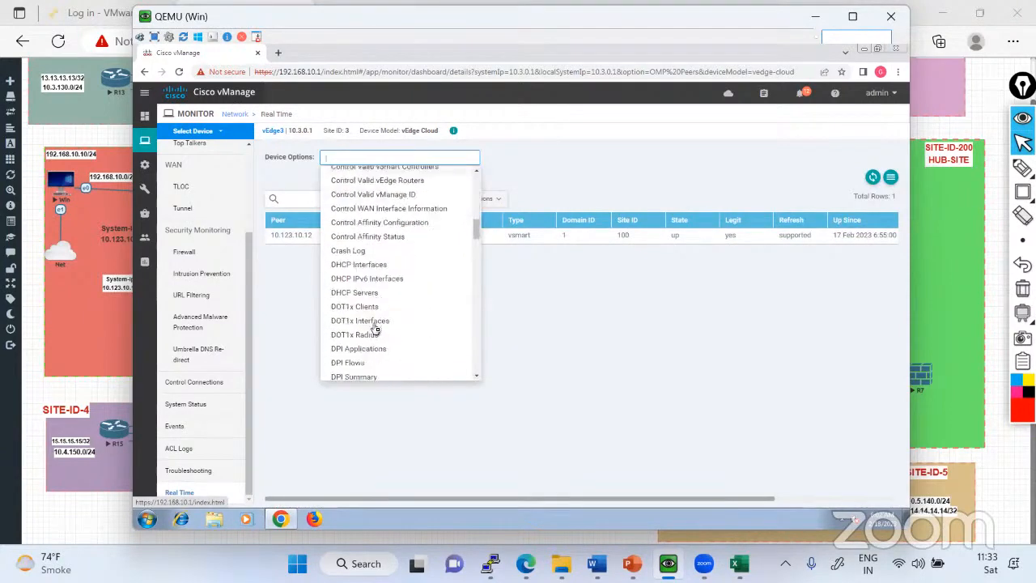
scroll(375, 330, down, 10)
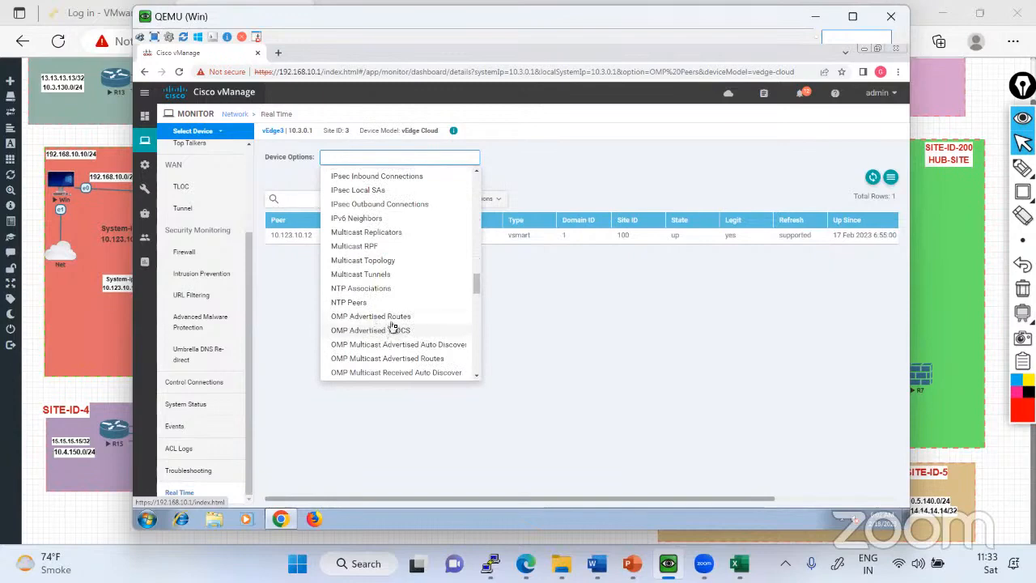
click(391, 319)
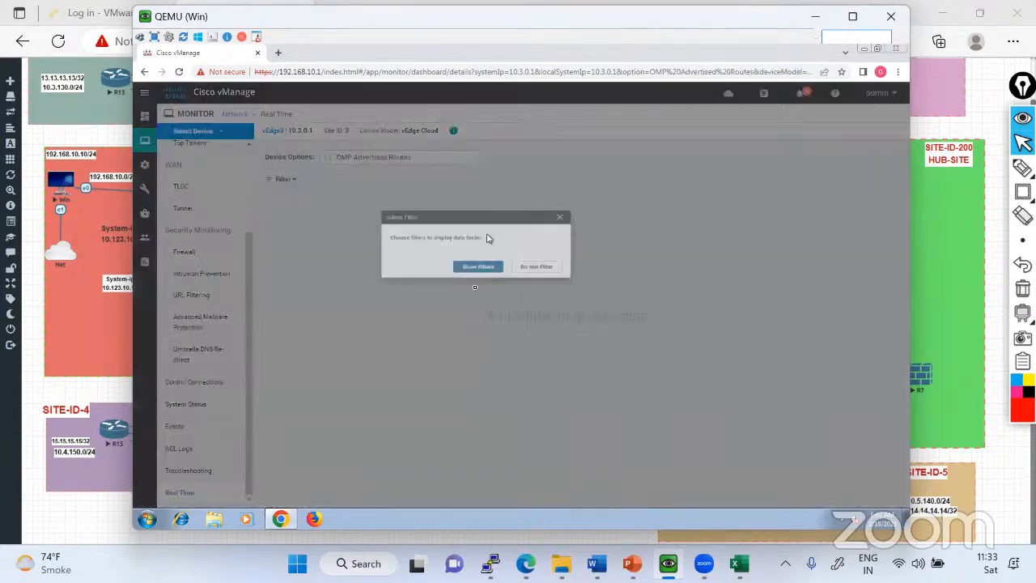
click(525, 328)
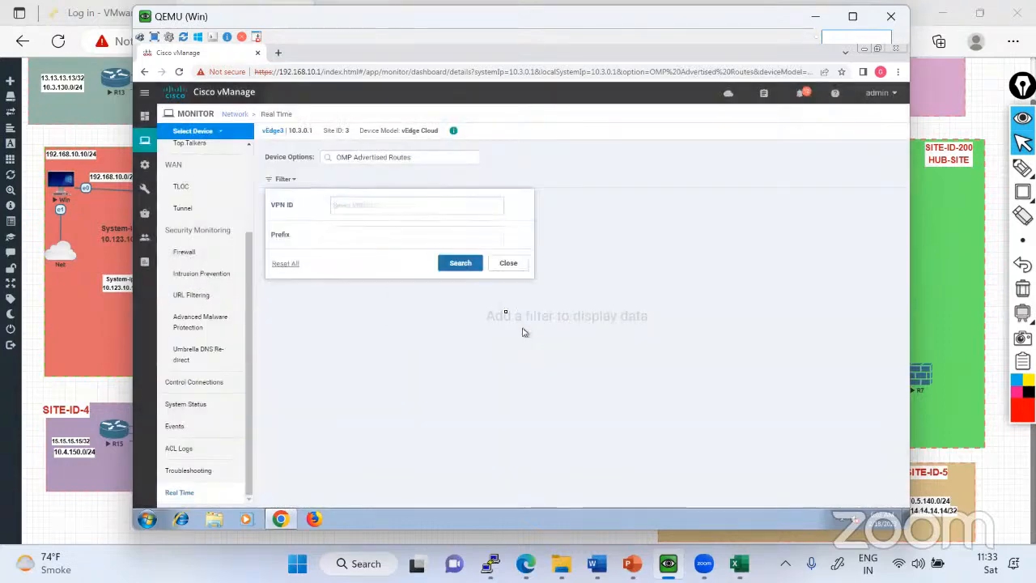
click(461, 263)
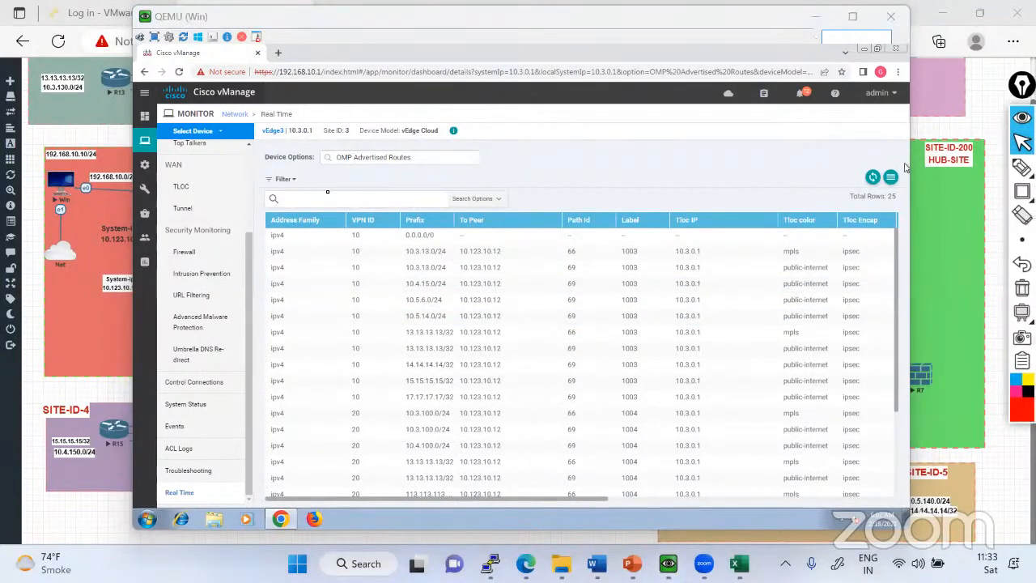
View the Configuration WAN Edge list, then open the list of device templates.
scroll(239, 195, up, 3)
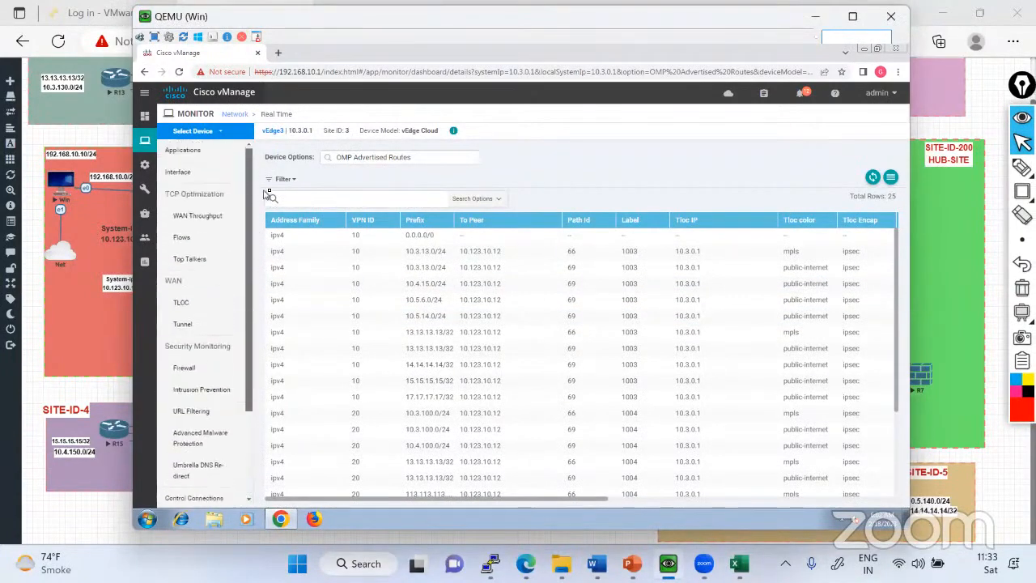
mouse_move(144, 164)
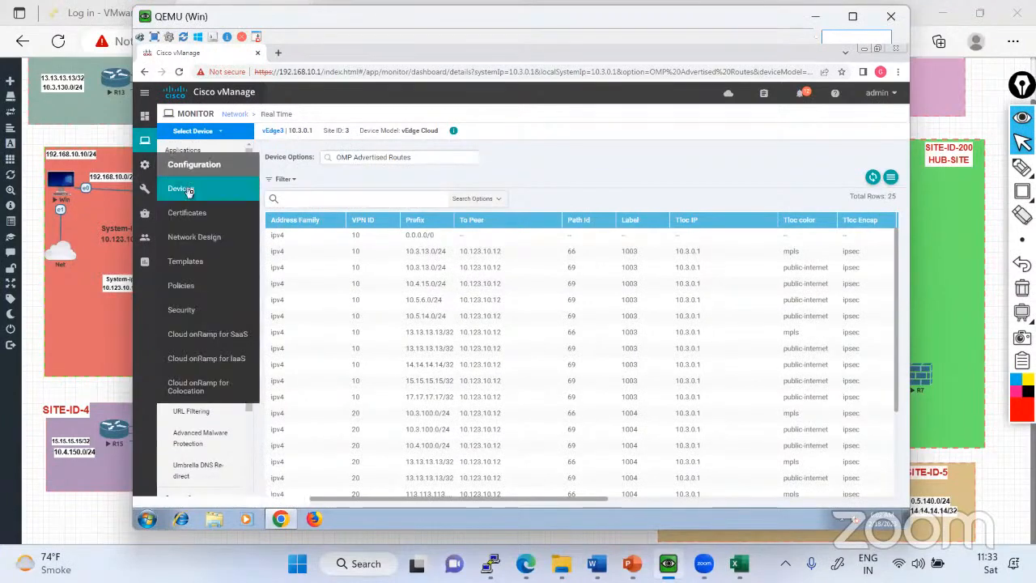
click(186, 188)
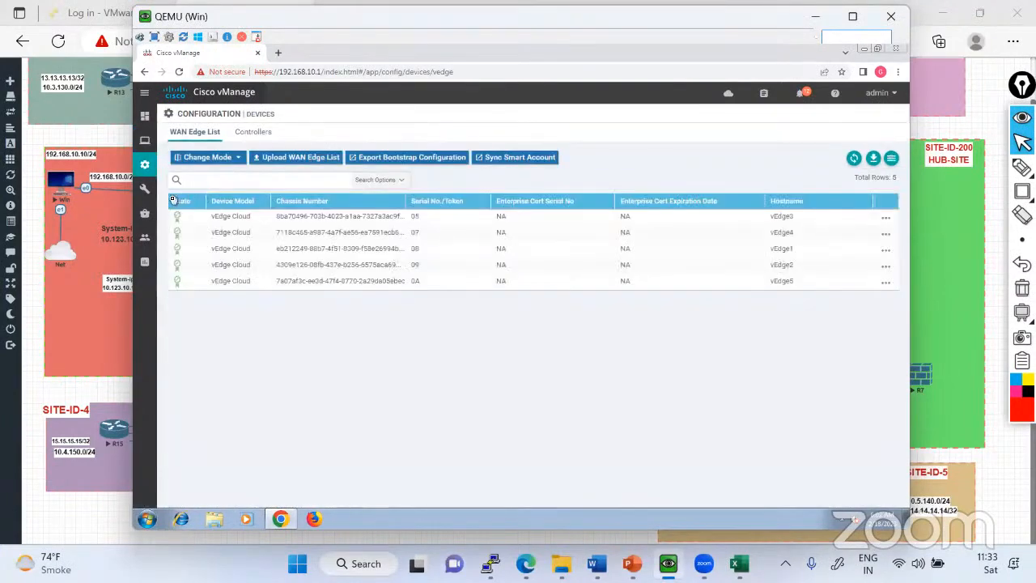
mouse_move(145, 164)
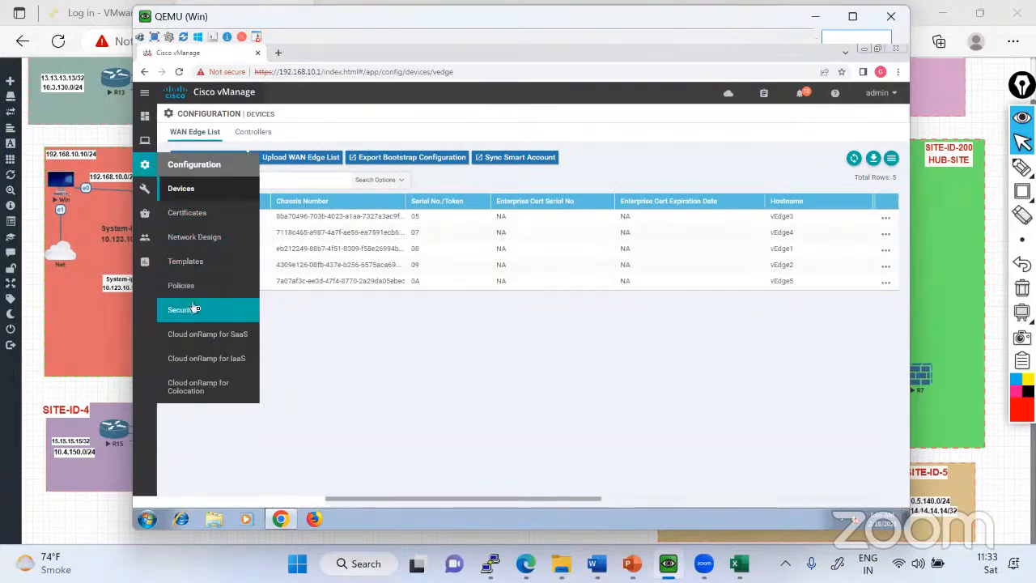
click(195, 269)
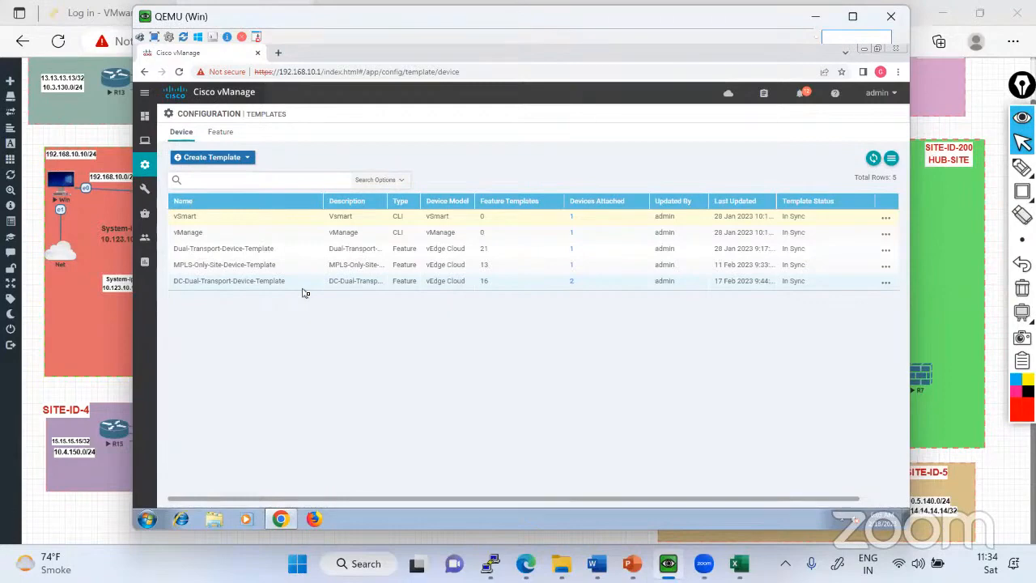
mouse_move(144, 164)
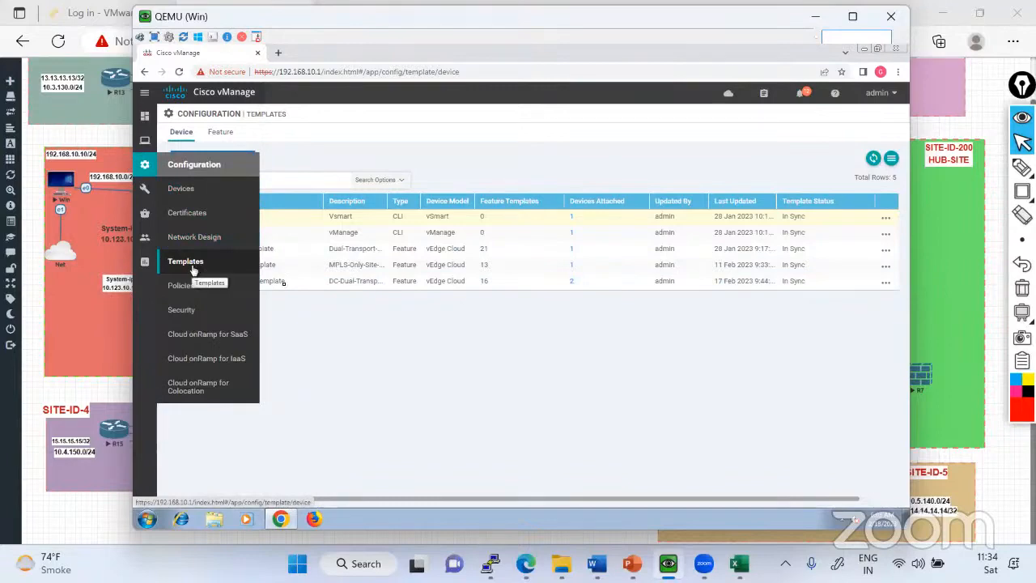
Switch to the vEdge1 PuTTY terminal and try to run the command boo.
mouse_move(489, 564)
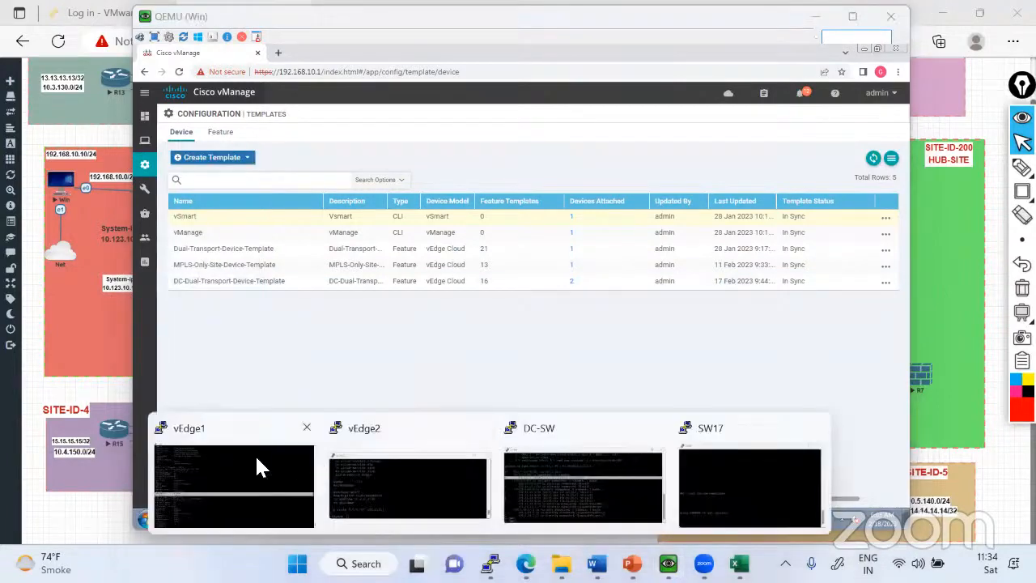
click(260, 464)
key(Return)
key(Return)
key(Return)
key(Return)
key(Return)
key(Return)
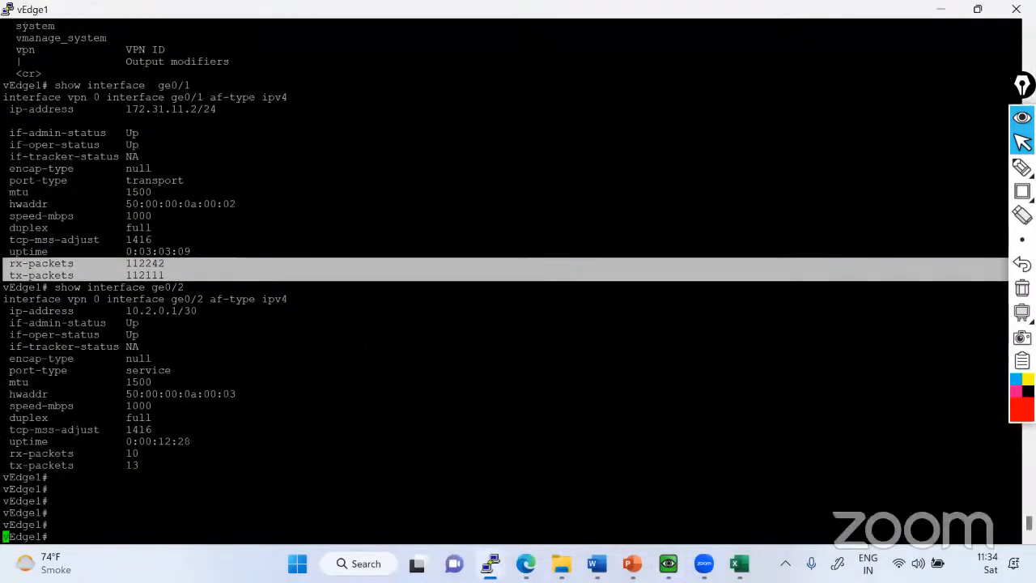
text(soo)
key(Return)
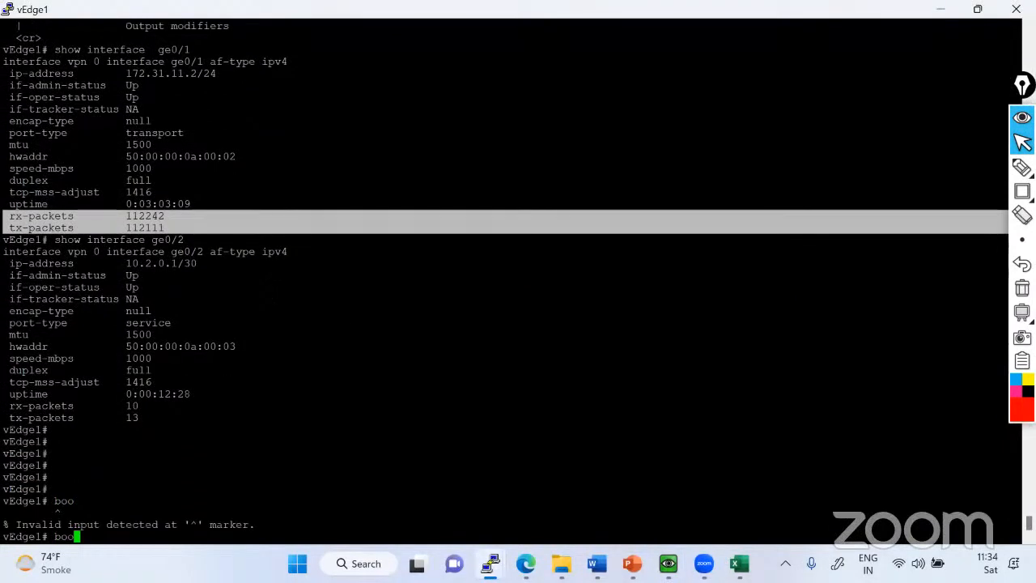
key(Return)
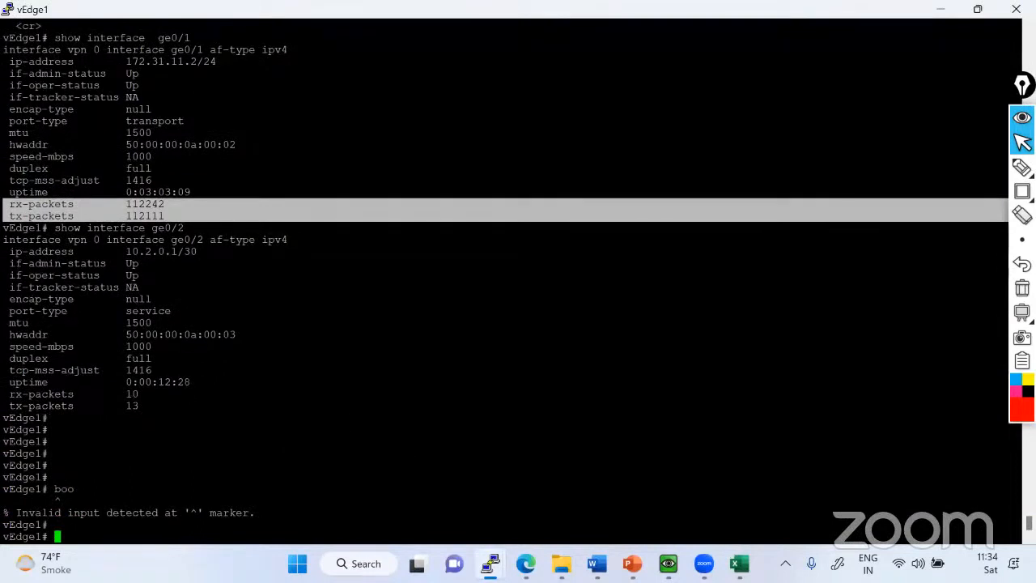
Try to run dir on vEdge1, then switch back to the vManage device templates page.
click(523, 207)
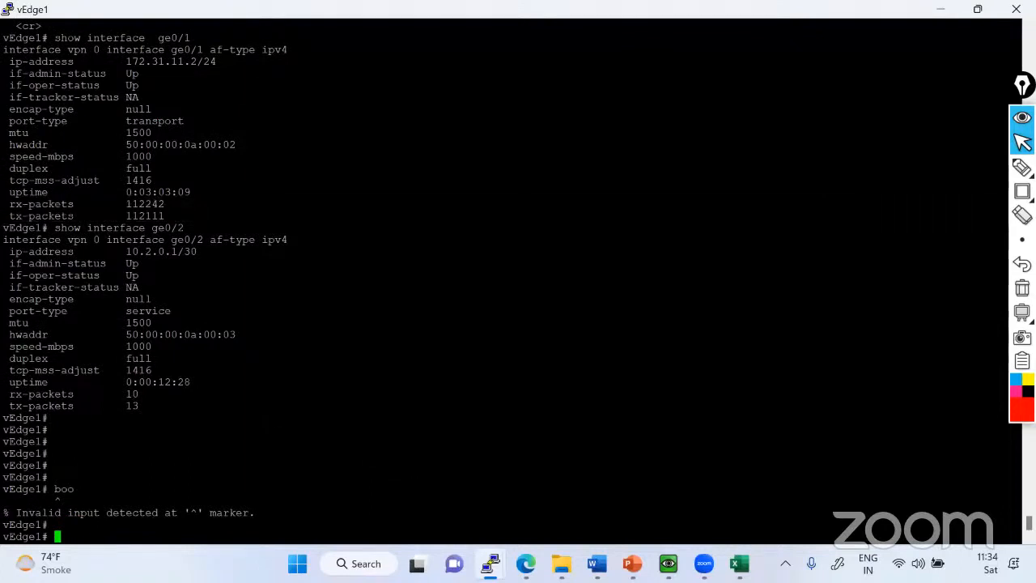
text(dir)
key(Return)
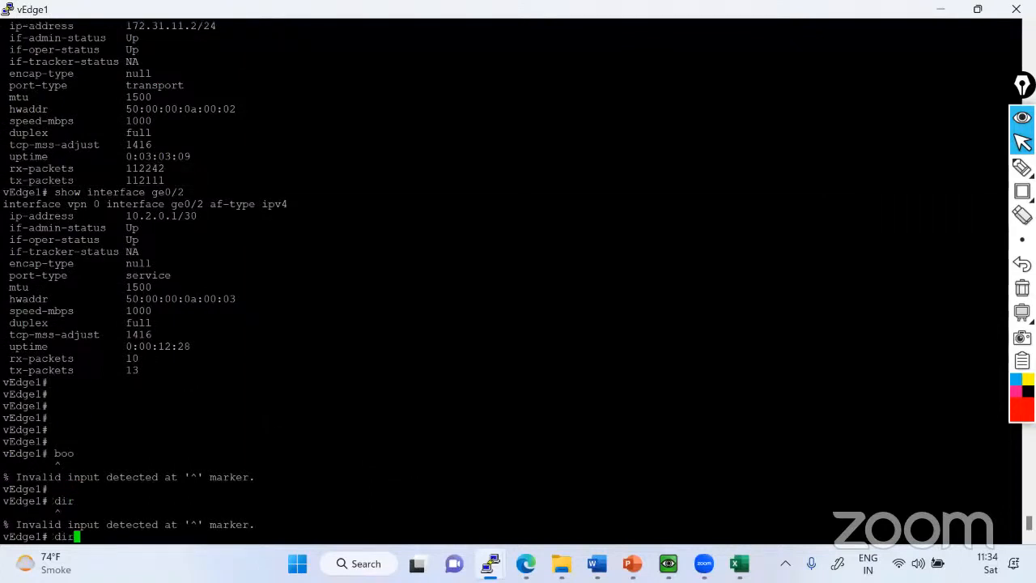
key(BackSpace)
key(BackSpace)
key(BackSpace)
click(668, 564)
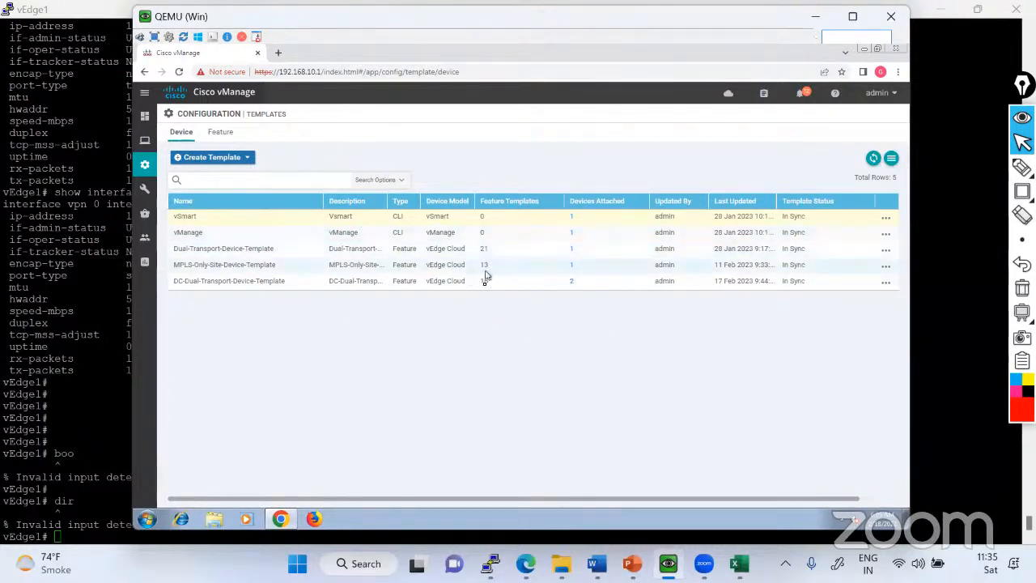
mouse_move(146, 166)
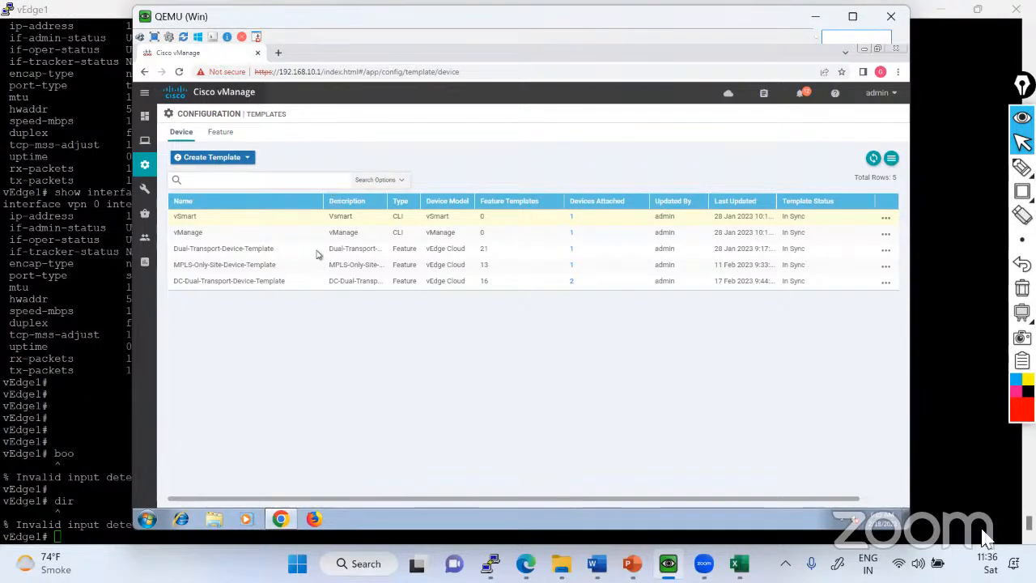
click(987, 560)
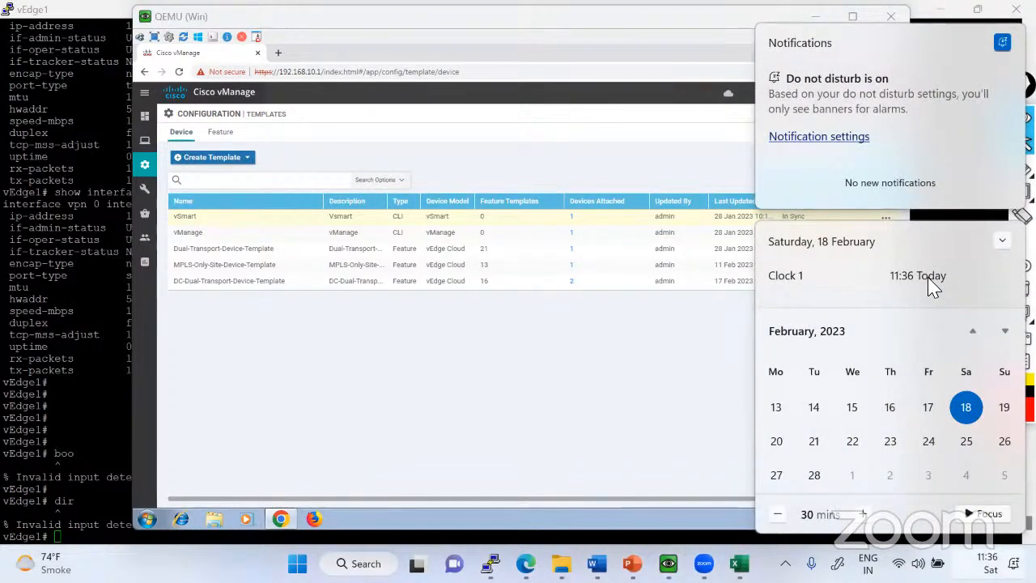
click(687, 358)
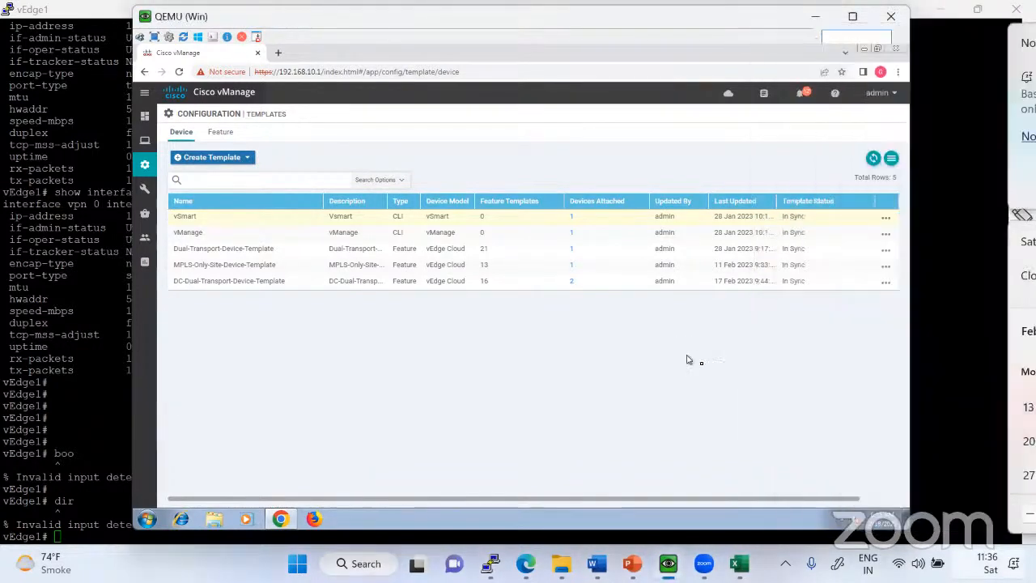